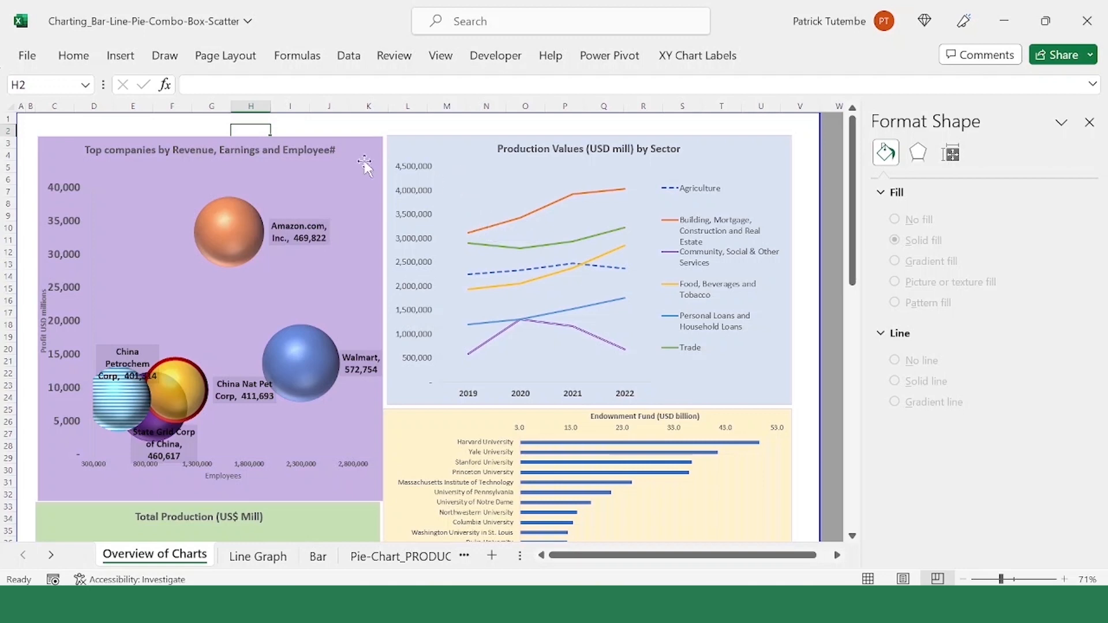
Step: Look over the Overview of Charts sheet, check the Line Graph sheet, and return to the overview
{"action": "scroll", "coordinate": [285, 219], "scroll_direction": "down", "scroll_amount": 1}
{"action": "scroll", "coordinate": [286, 223], "scroll_direction": "up", "scroll_amount": 1}
{"action": "left_click", "coordinate": [249, 558]}
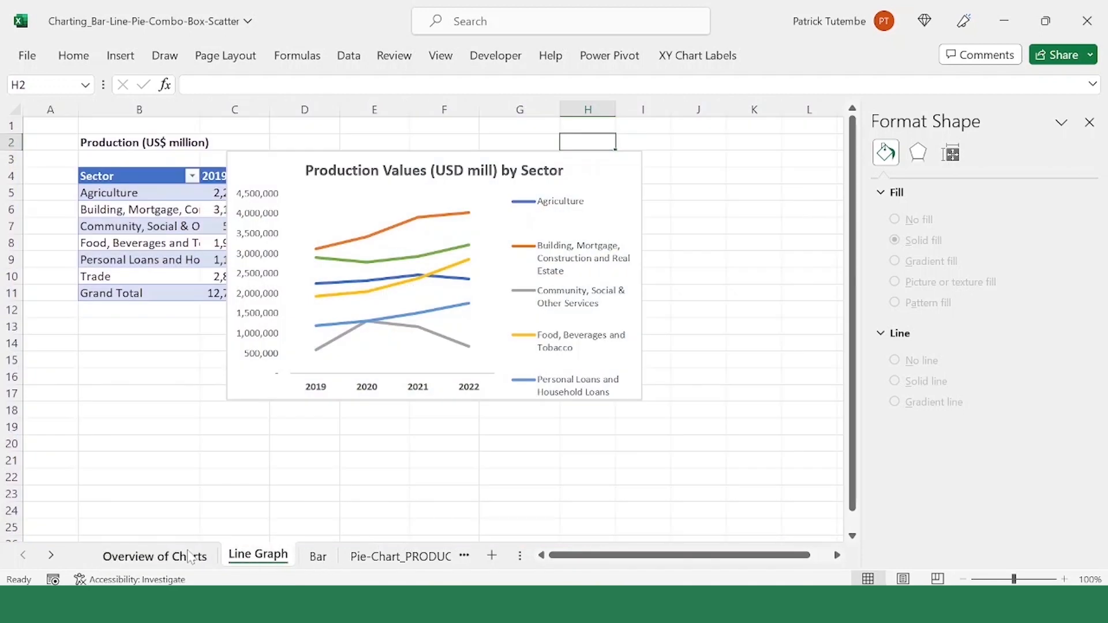
{"action": "left_click", "coordinate": [167, 558]}
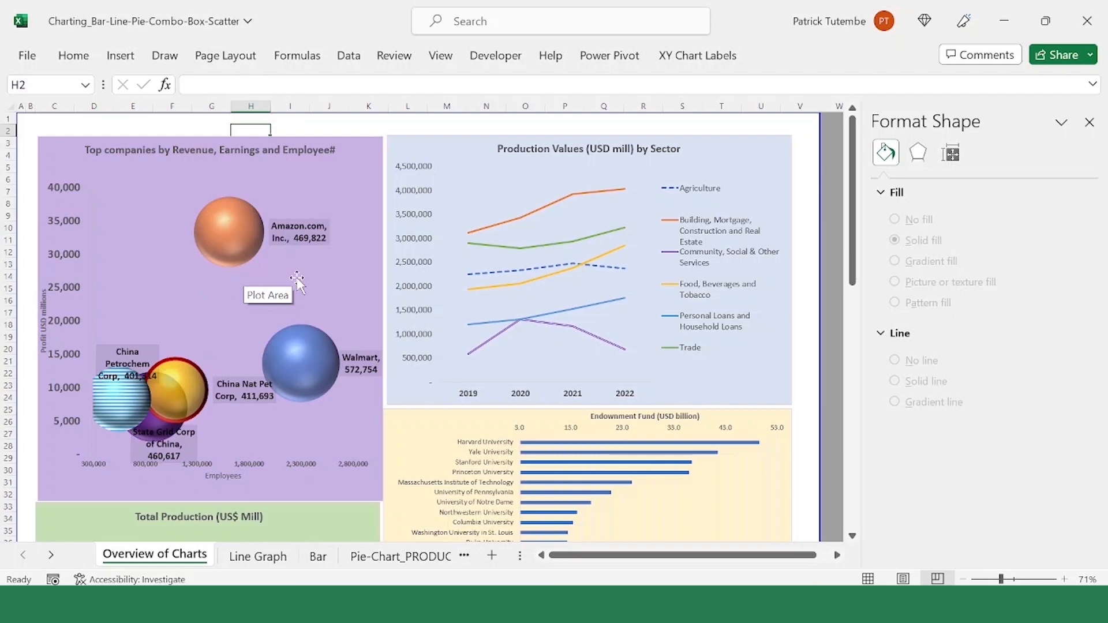
Step: Examine the top companies bubble chart: its bubbles, the Employees axis and the profit axis
{"action": "left_click", "coordinate": [258, 273]}
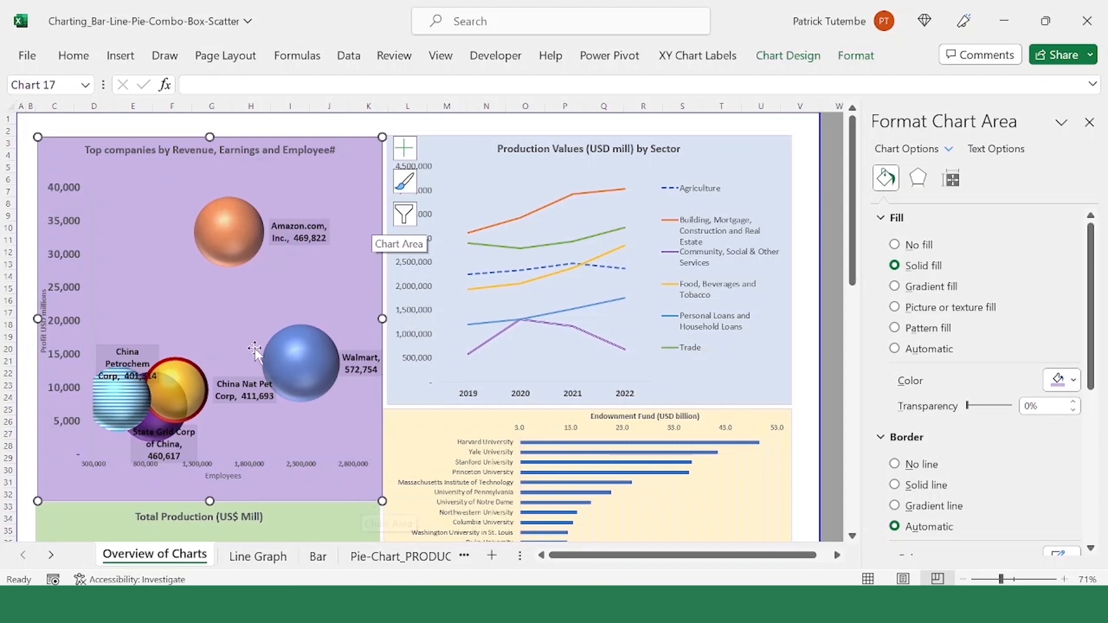
{"action": "left_click", "coordinate": [309, 382]}
{"action": "left_click", "coordinate": [308, 364]}
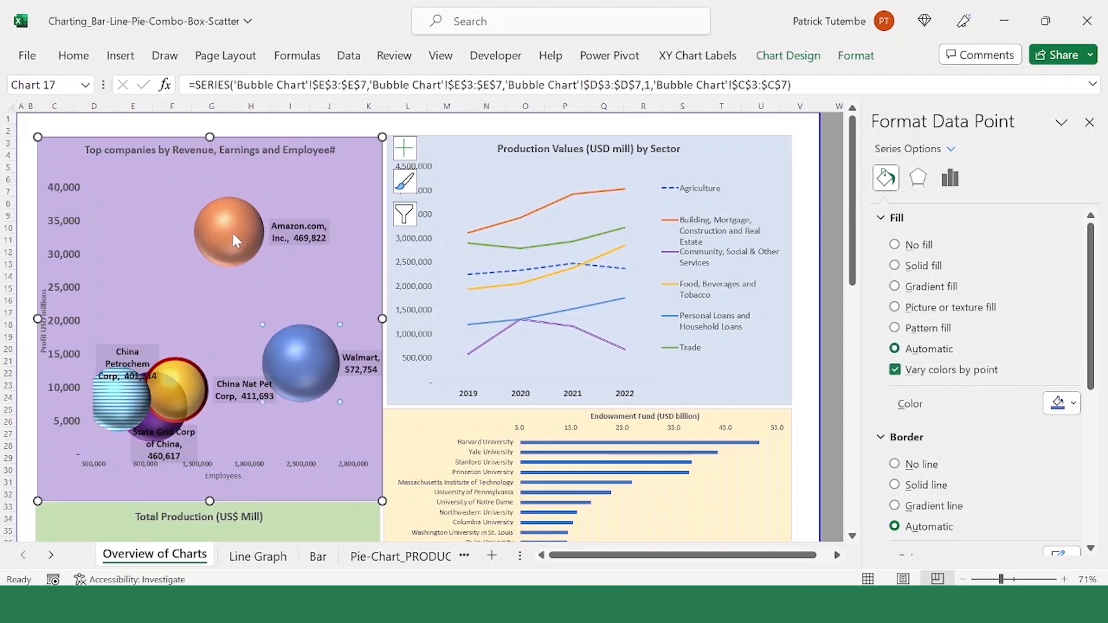
{"action": "left_click", "coordinate": [295, 356]}
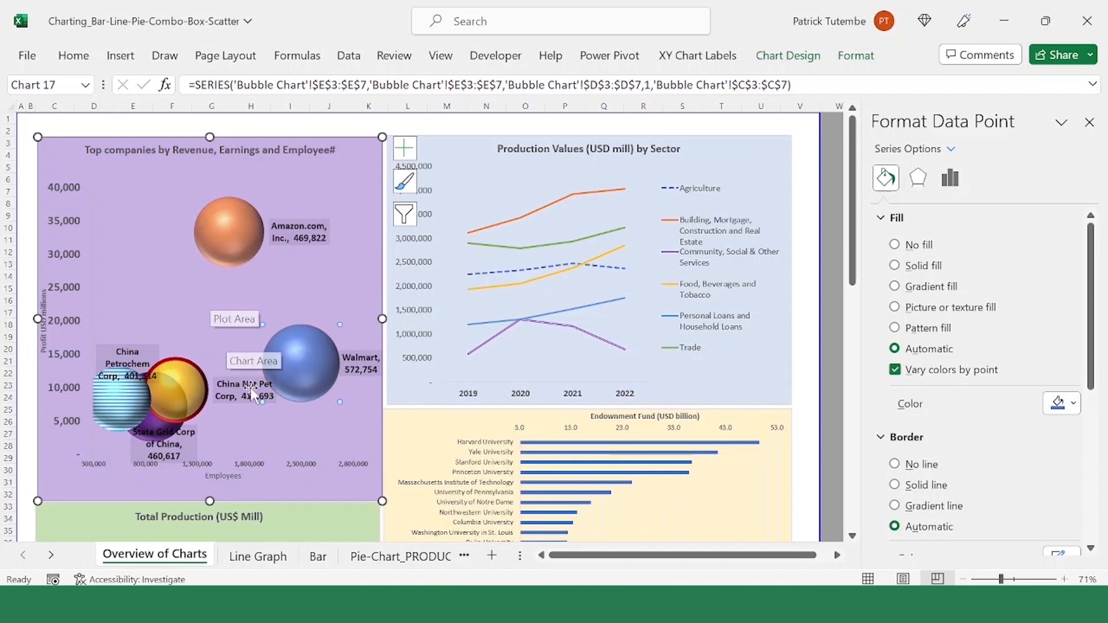
{"action": "left_click", "coordinate": [99, 463]}
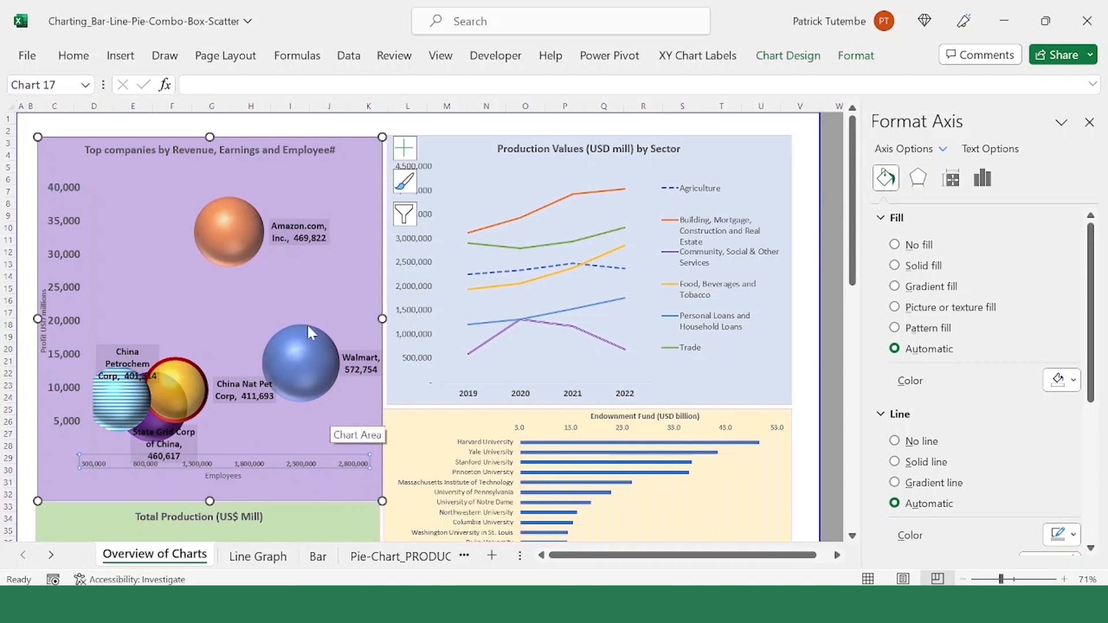
{"action": "left_click", "coordinate": [292, 364]}
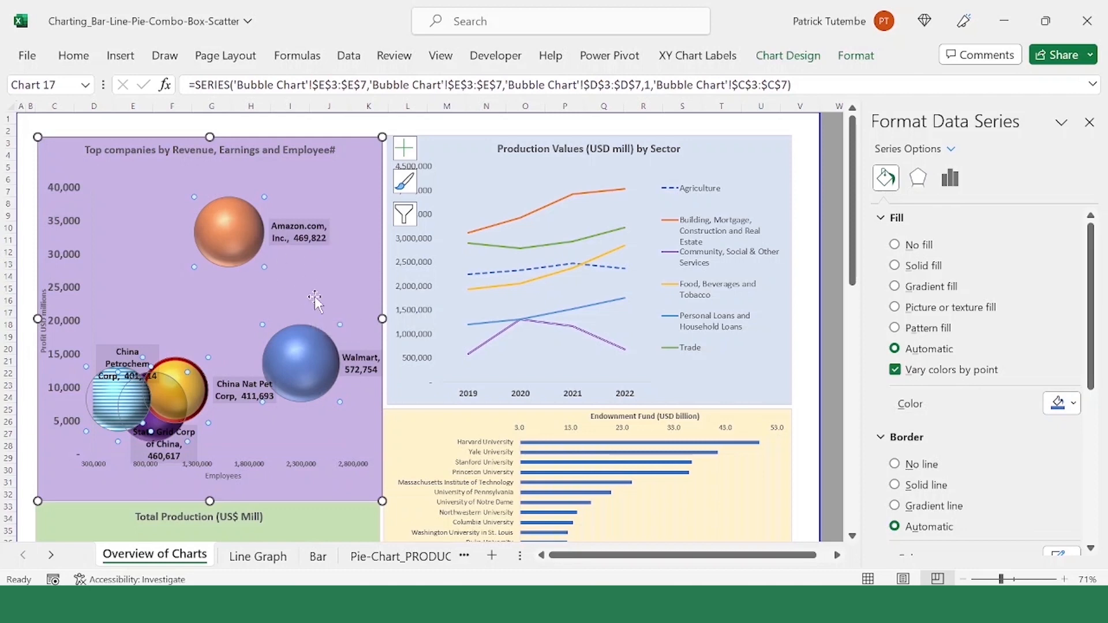
{"action": "left_click", "coordinate": [46, 335]}
{"action": "left_click", "coordinate": [105, 280]}
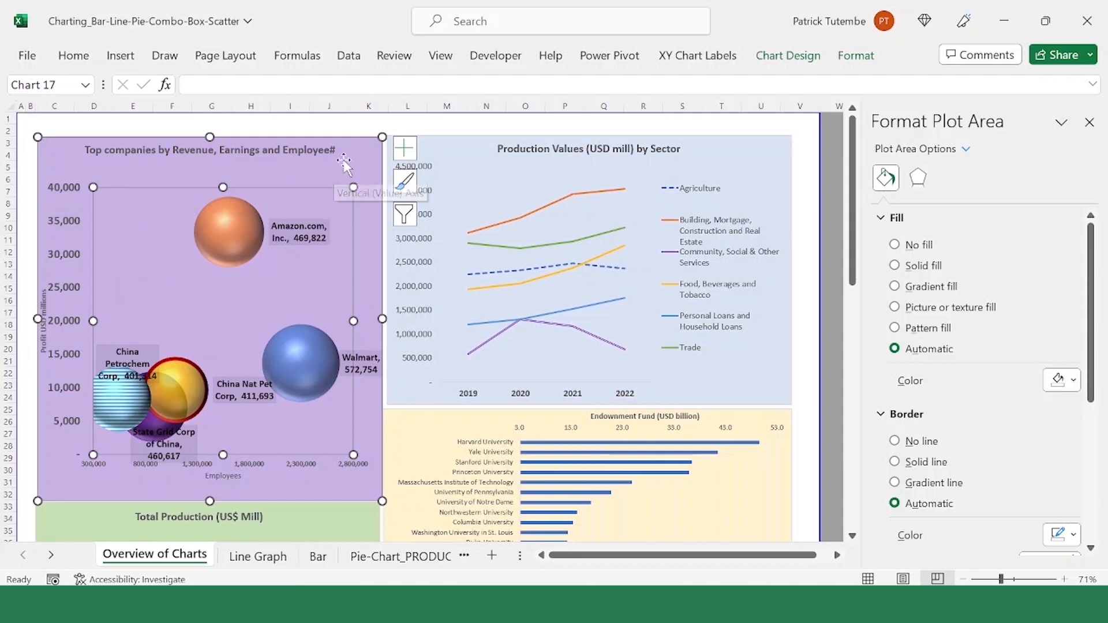
Step: Examine the Production Values by Sector line chart, including its year axis and sector lines
{"action": "left_click", "coordinate": [451, 152]}
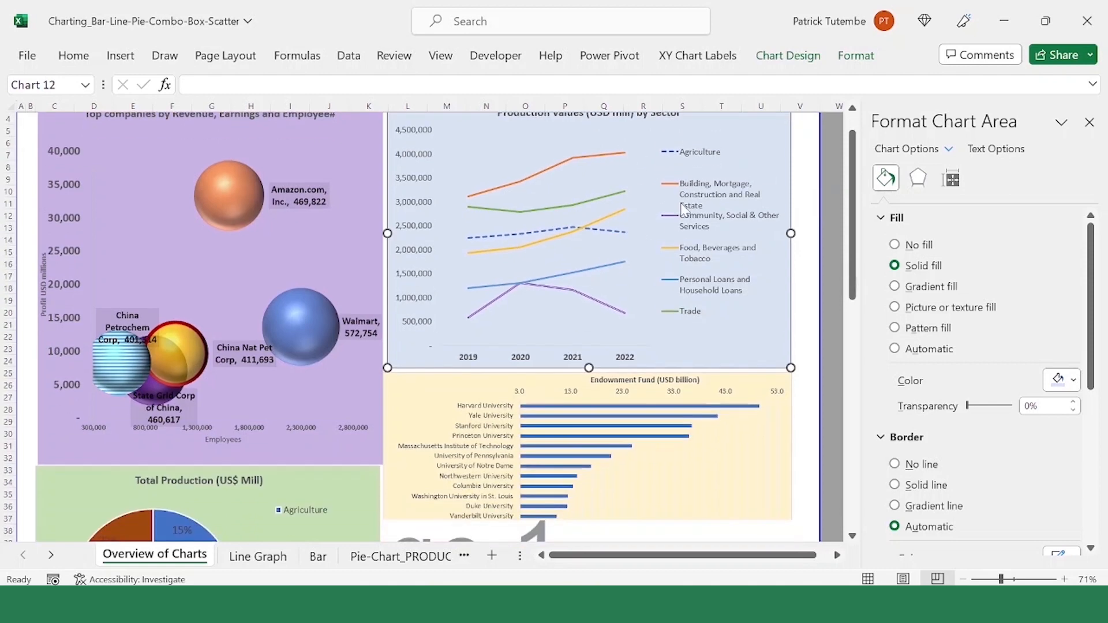
{"action": "left_click", "coordinate": [726, 242]}
{"action": "left_click", "coordinate": [520, 400]}
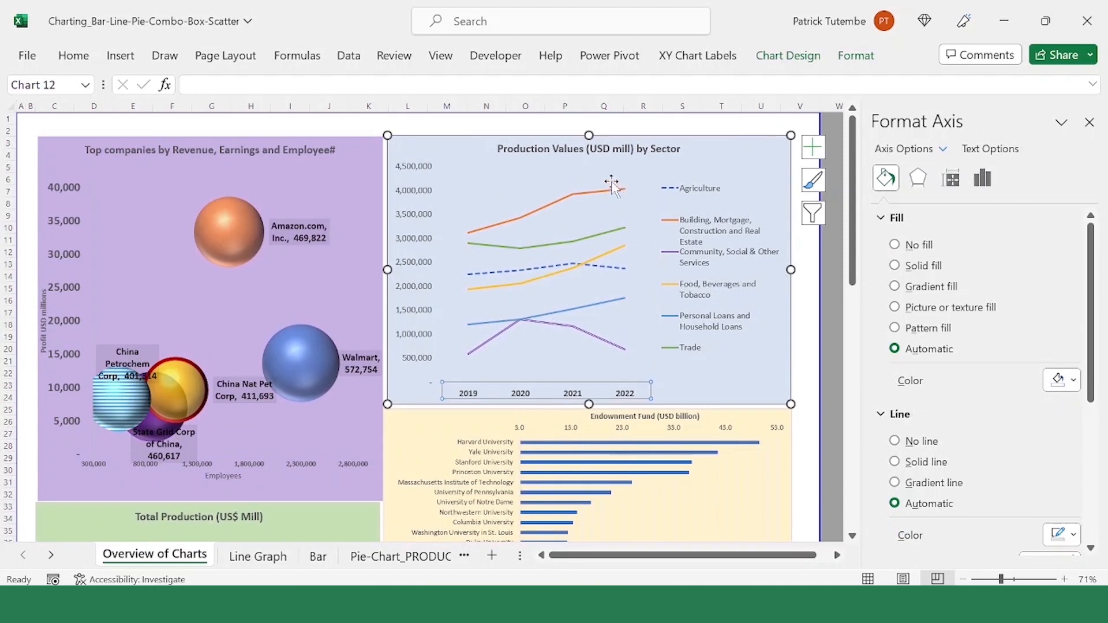
{"action": "left_click", "coordinate": [548, 323]}
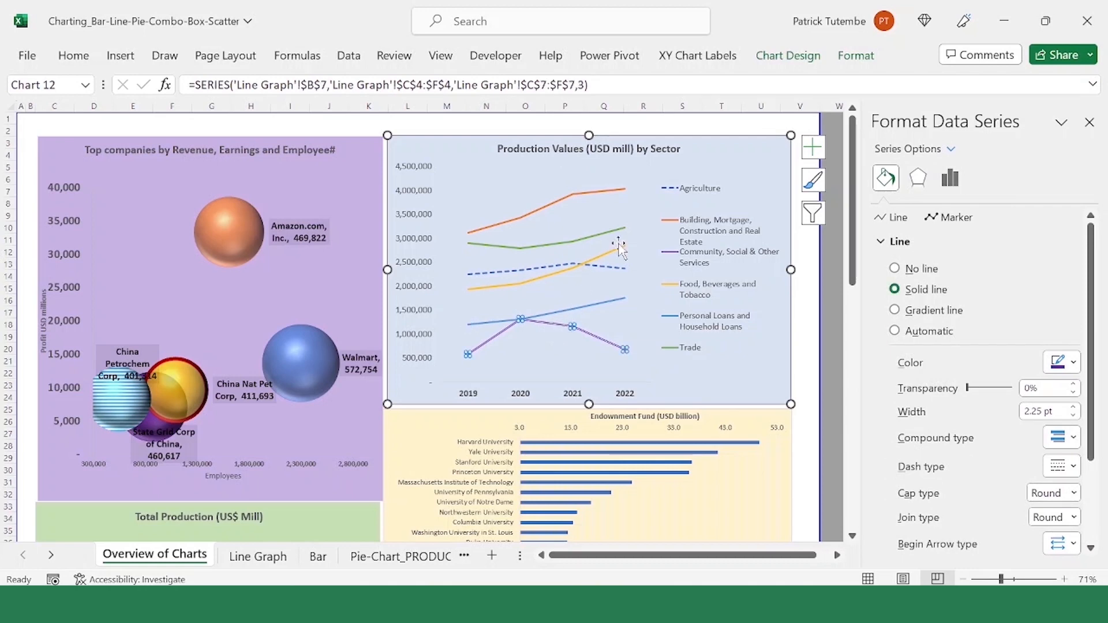
{"action": "left_click", "coordinate": [562, 244]}
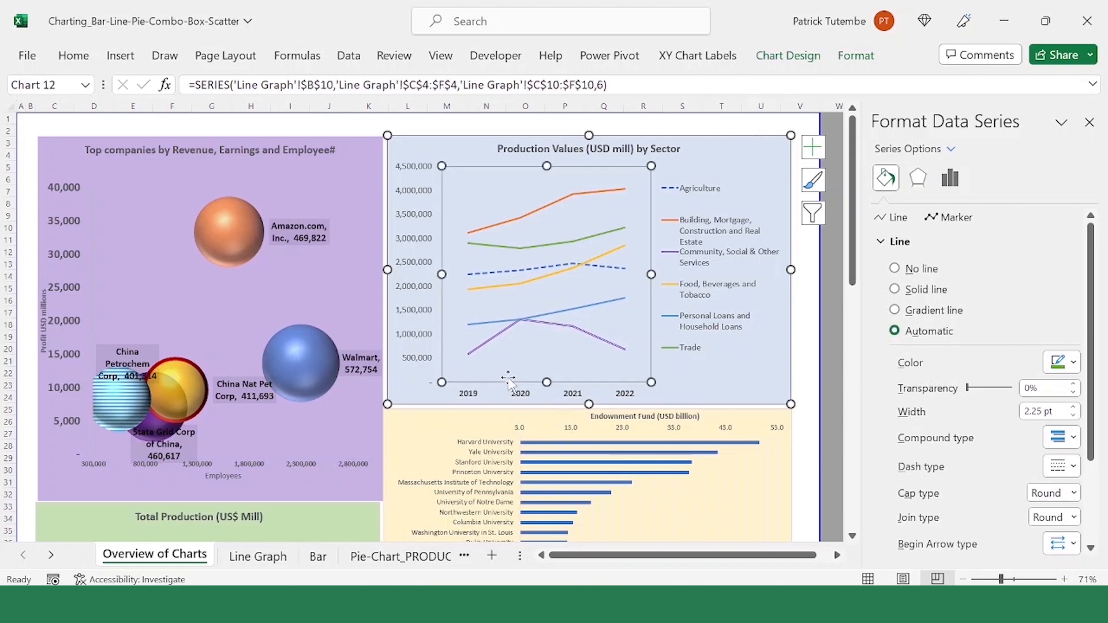
{"action": "left_click", "coordinate": [470, 405]}
{"action": "left_click", "coordinate": [623, 394]}
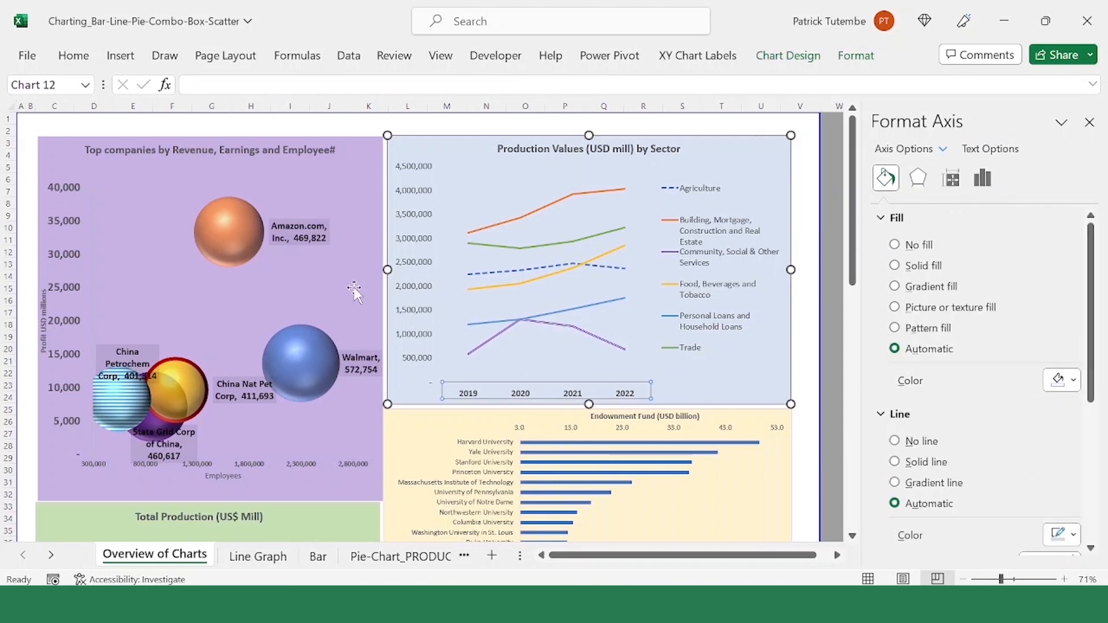
Step: Examine the Total Production pie chart's title, legend and Building, Mortgage, Construction and Real Estate slice
{"action": "scroll", "coordinate": [346, 290], "scroll_direction": "down", "scroll_amount": 6}
{"action": "scroll", "coordinate": [255, 312], "scroll_direction": "down", "scroll_amount": 2}
{"action": "left_click", "coordinate": [254, 225]}
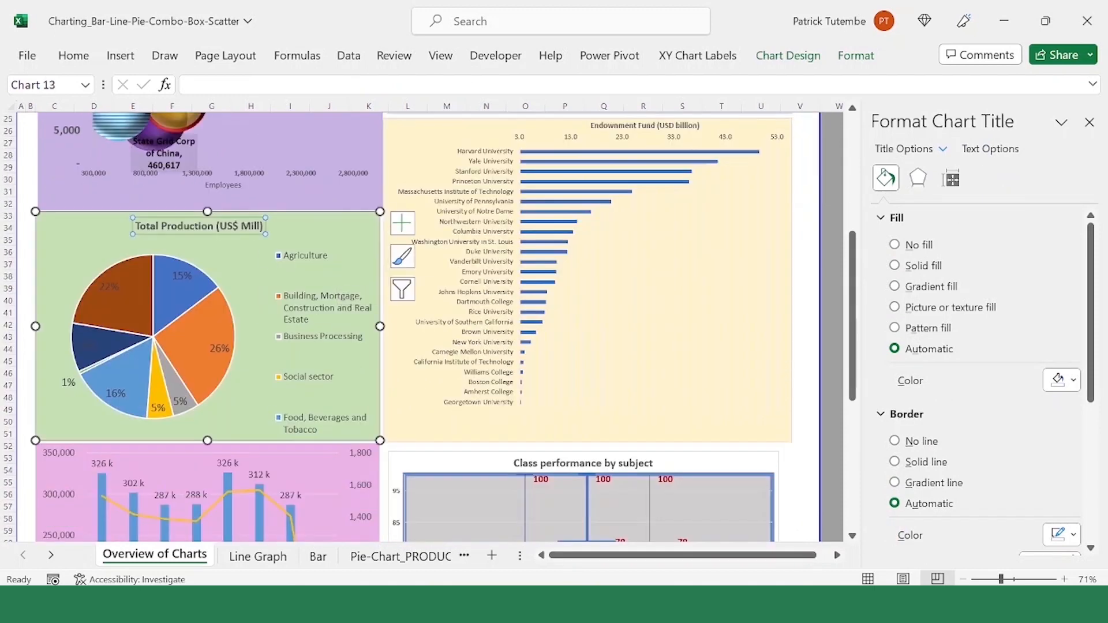
{"action": "left_click", "coordinate": [255, 270]}
{"action": "scroll", "coordinate": [292, 270], "scroll_direction": "down", "scroll_amount": 1}
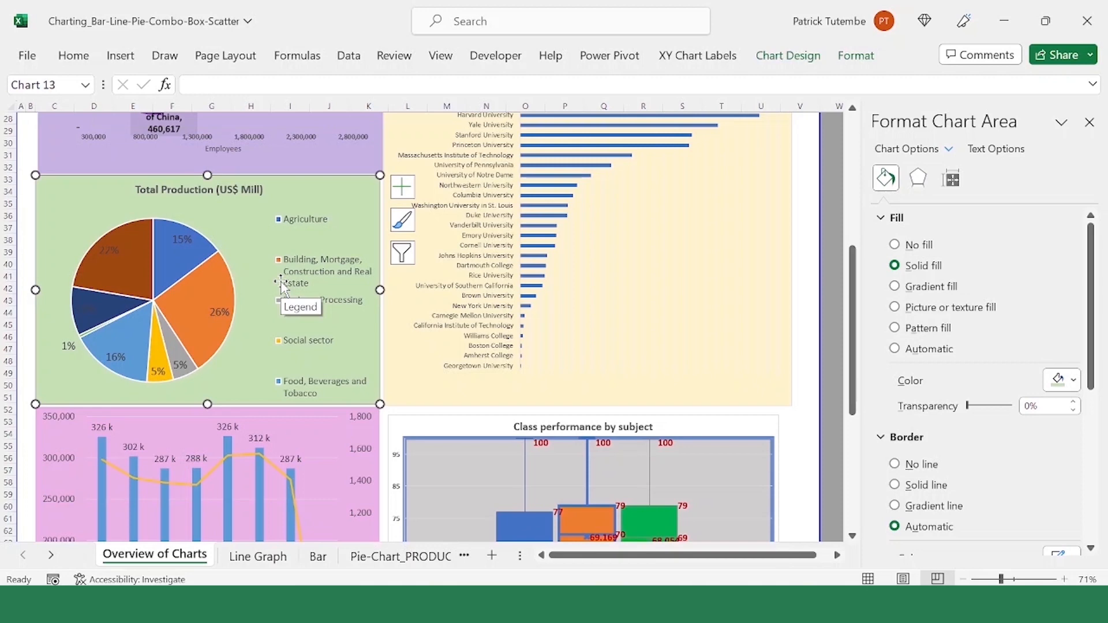
{"action": "left_click", "coordinate": [333, 215]}
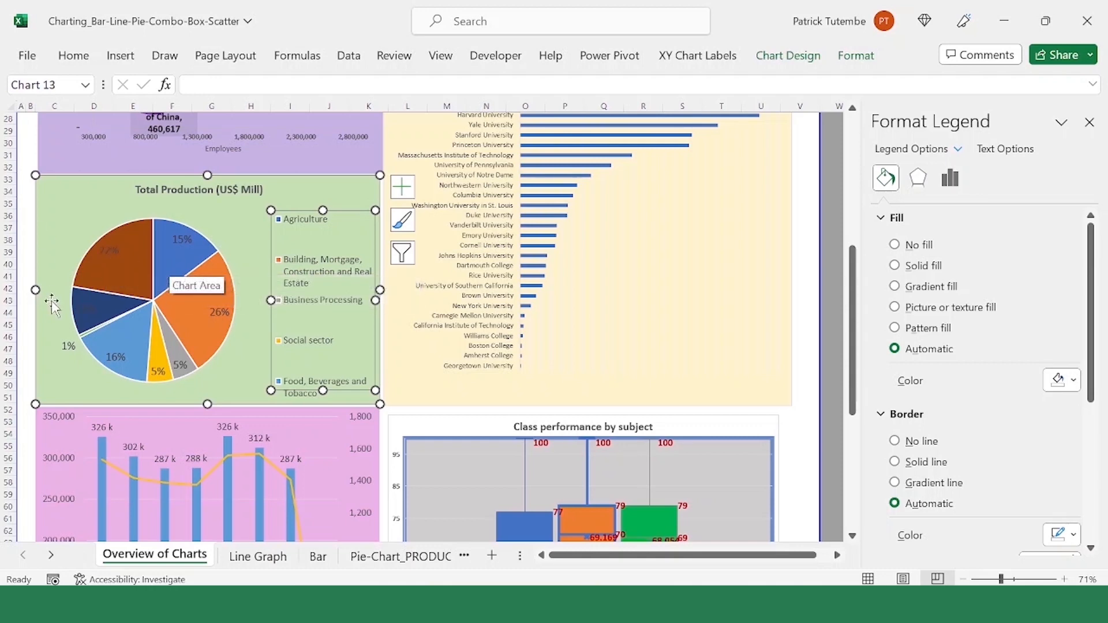
{"action": "left_click", "coordinate": [203, 322]}
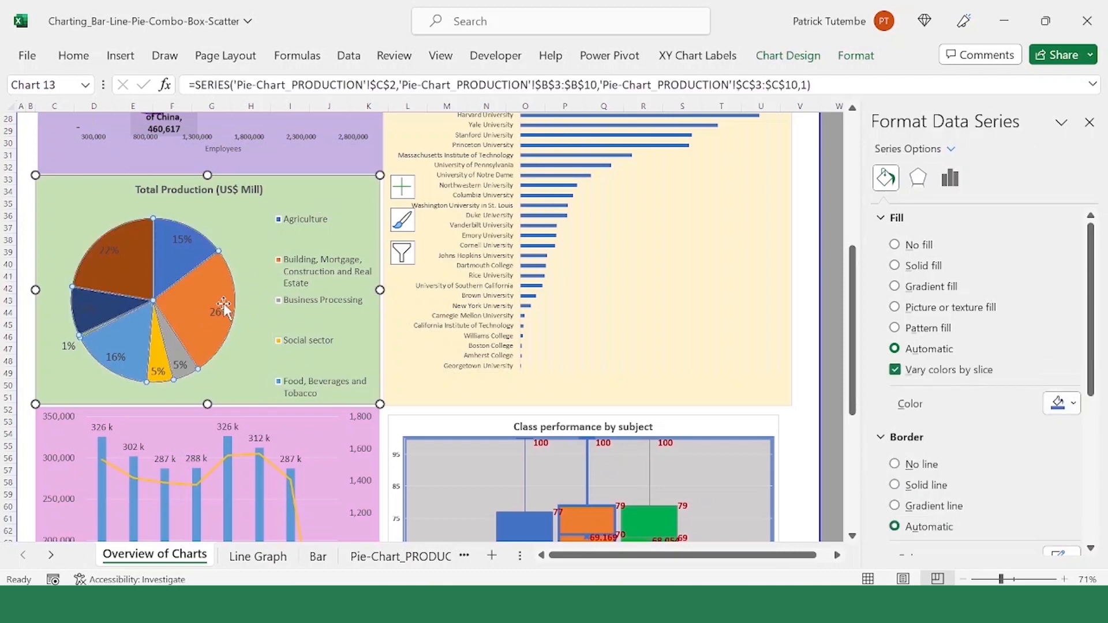
{"action": "left_click", "coordinate": [219, 302]}
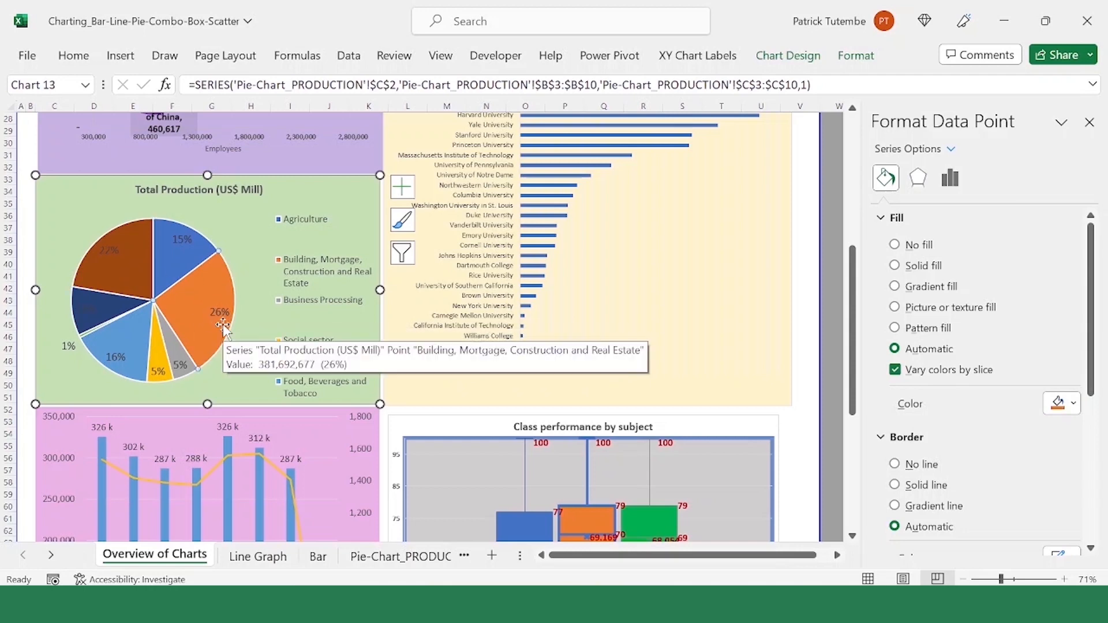
Step: Match the pie chart's Agriculture and Building, Mortgage, Construction and Real Estate legend entries to their slices
{"action": "scroll", "coordinate": [314, 189], "scroll_direction": "down", "scroll_amount": 1}
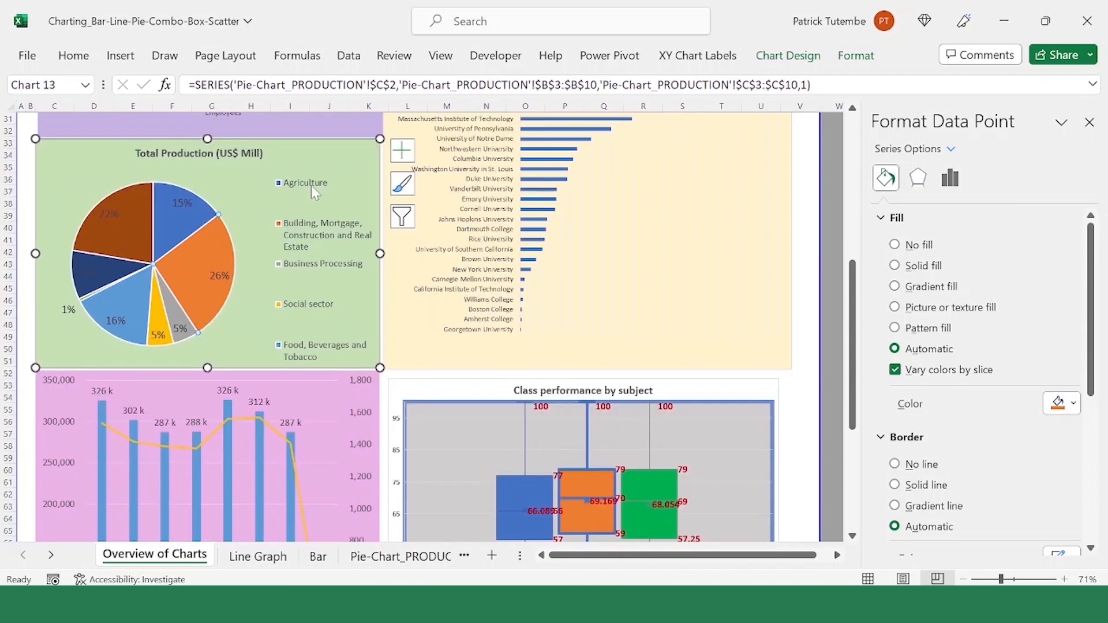
{"action": "left_click", "coordinate": [310, 185]}
{"action": "left_click", "coordinate": [311, 186]}
{"action": "left_click", "coordinate": [169, 285]}
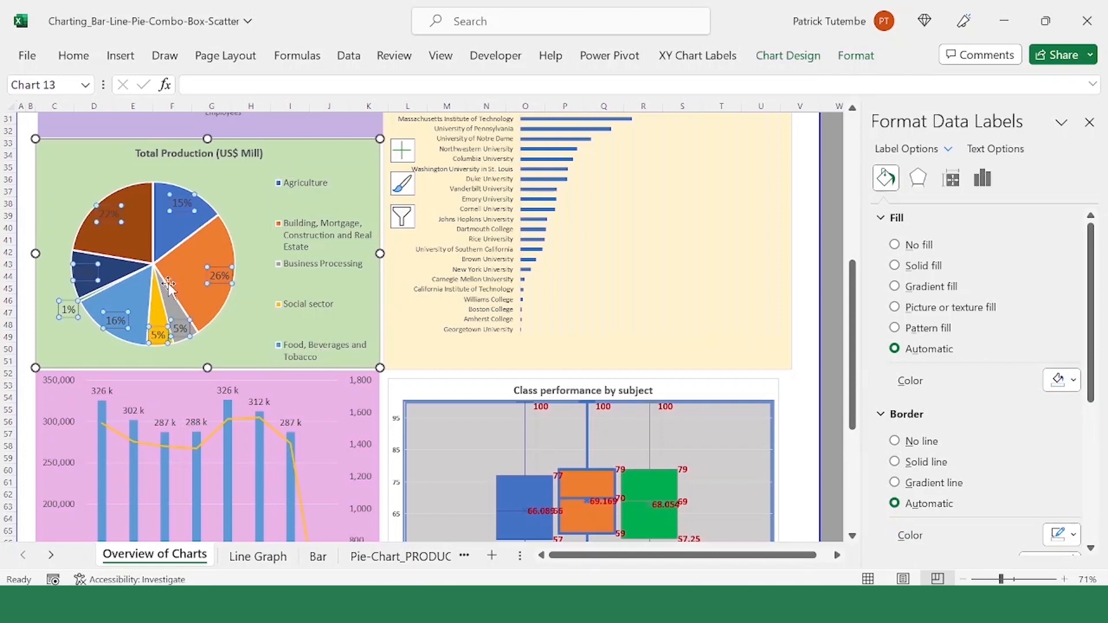
{"action": "left_click", "coordinate": [290, 245]}
{"action": "left_click", "coordinate": [288, 231]}
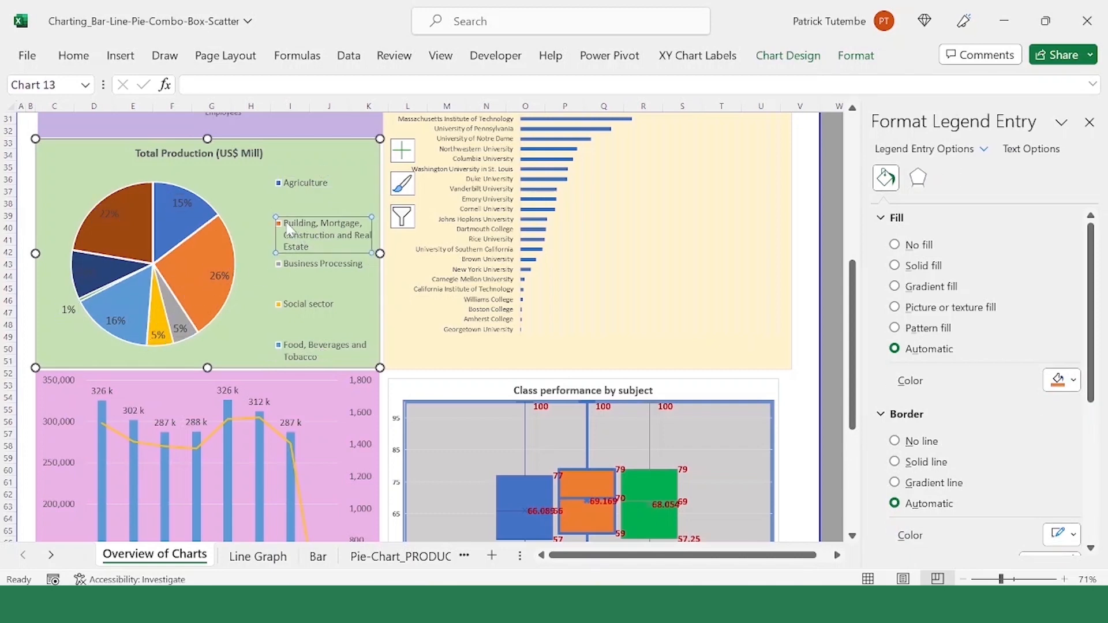
Step: Set the font size of the Total Production pie chart's legend to 10
{"action": "left_click", "coordinate": [354, 195]}
{"action": "scroll", "coordinate": [355, 193], "scroll_direction": "down", "scroll_amount": 2}
{"action": "scroll", "coordinate": [313, 184], "scroll_direction": "up", "scroll_amount": 3}
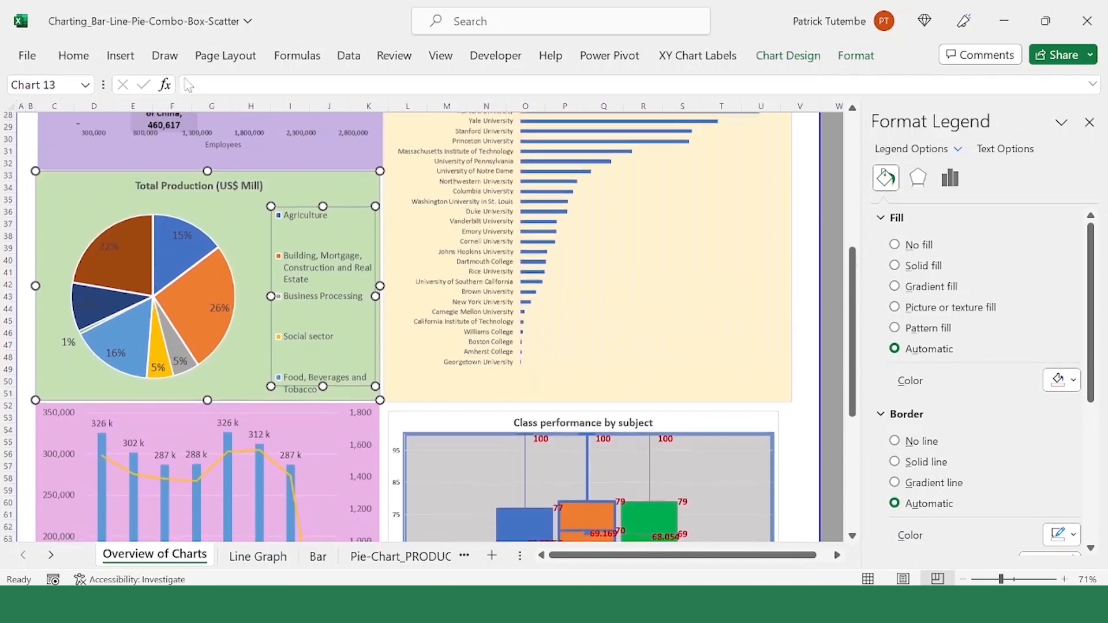
{"action": "left_click", "coordinate": [73, 56]}
{"action": "left_click", "coordinate": [225, 88]}
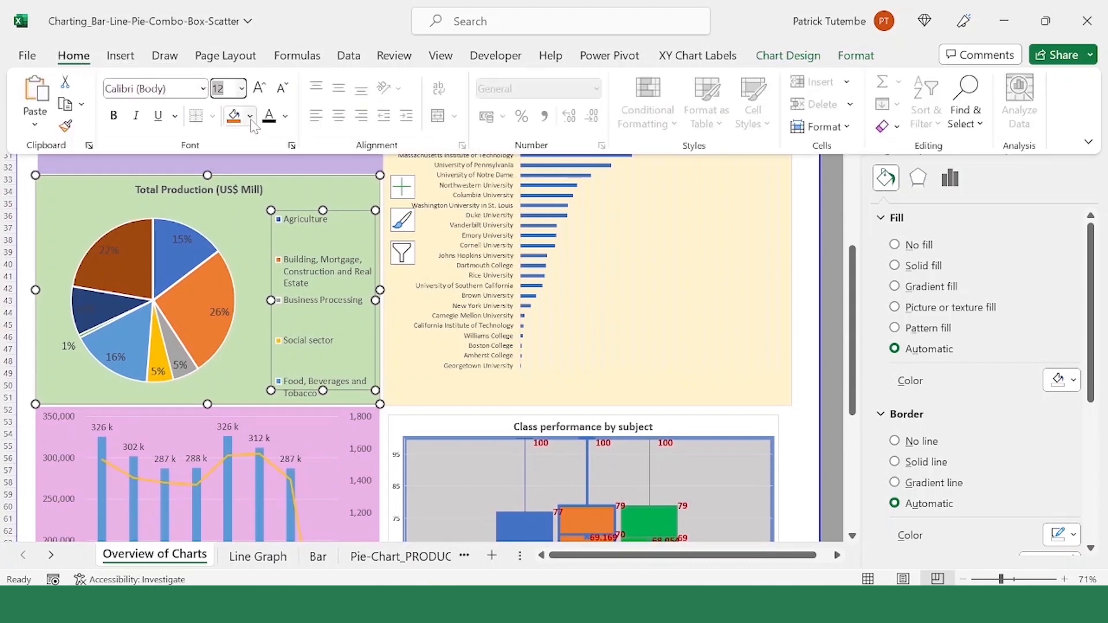
{"action": "type", "text": "10"}
{"action": "key", "text": "Return"}
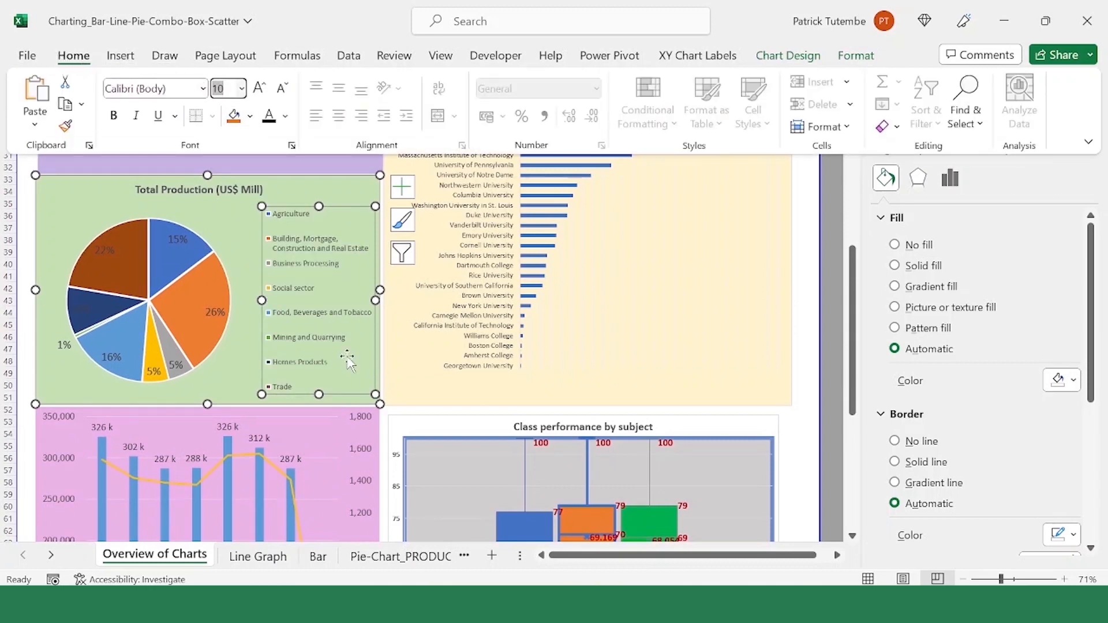
Step: Compare the pie chart's Trade, Homes Products, Agriculture and Building, Mortgage, Construction and Real Estate legend entries with their slices
{"action": "left_click", "coordinate": [273, 386]}
{"action": "mouse_move", "coordinate": [123, 270]}
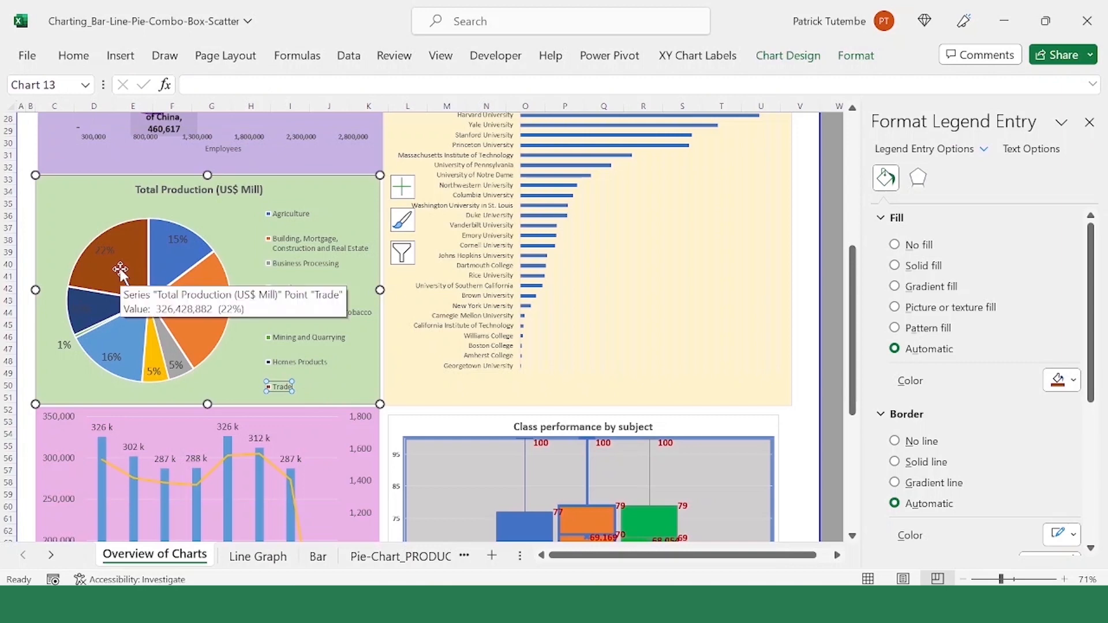
{"action": "left_click", "coordinate": [307, 362]}
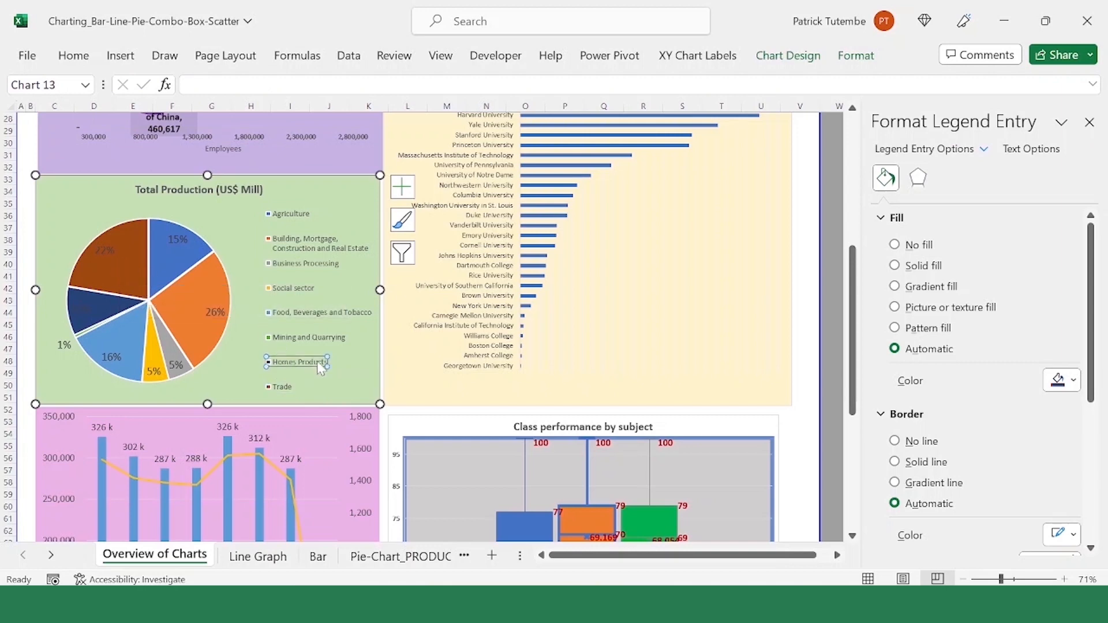
{"action": "left_click", "coordinate": [95, 307]}
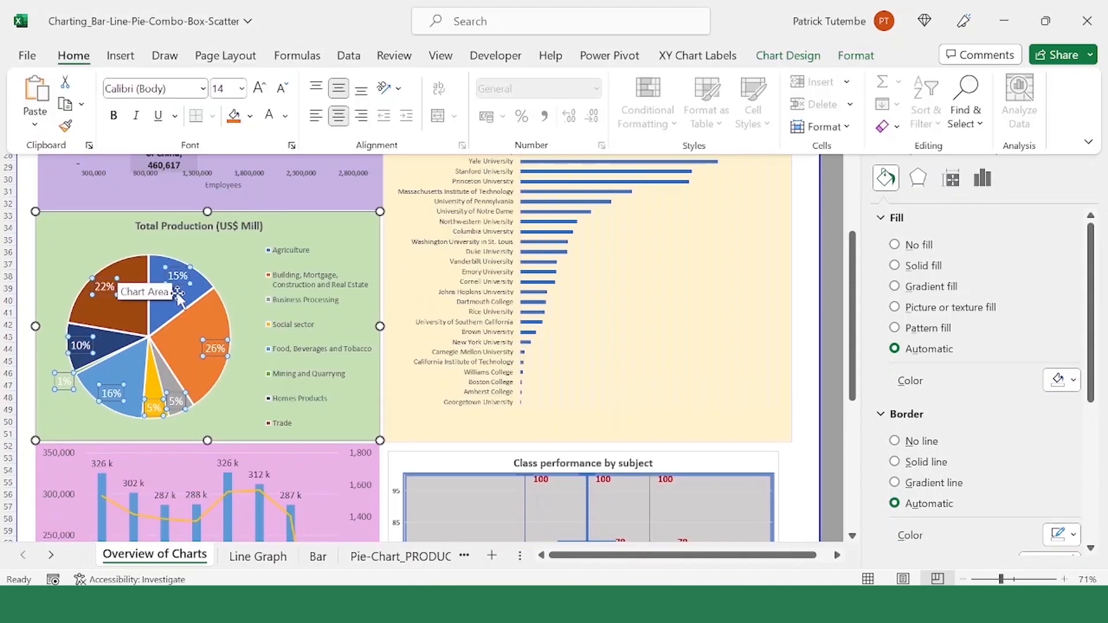
{"action": "left_click", "coordinate": [183, 293]}
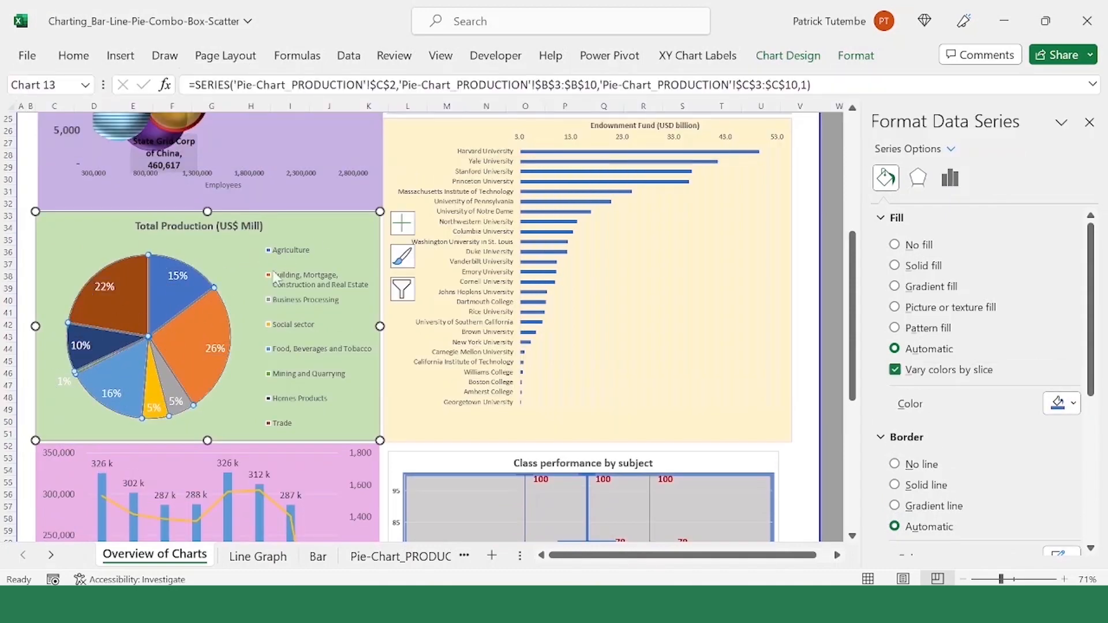
{"action": "left_click", "coordinate": [288, 252]}
{"action": "left_click", "coordinate": [189, 288]}
{"action": "left_click", "coordinate": [295, 287]}
{"action": "left_click", "coordinate": [295, 287]}
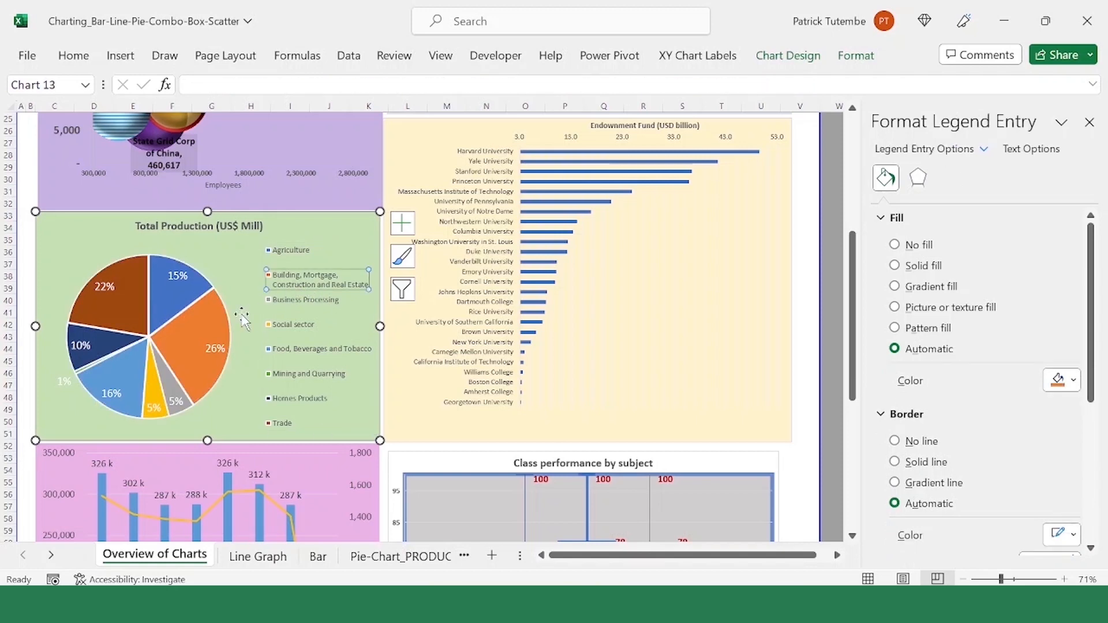
{"action": "left_click", "coordinate": [195, 341]}
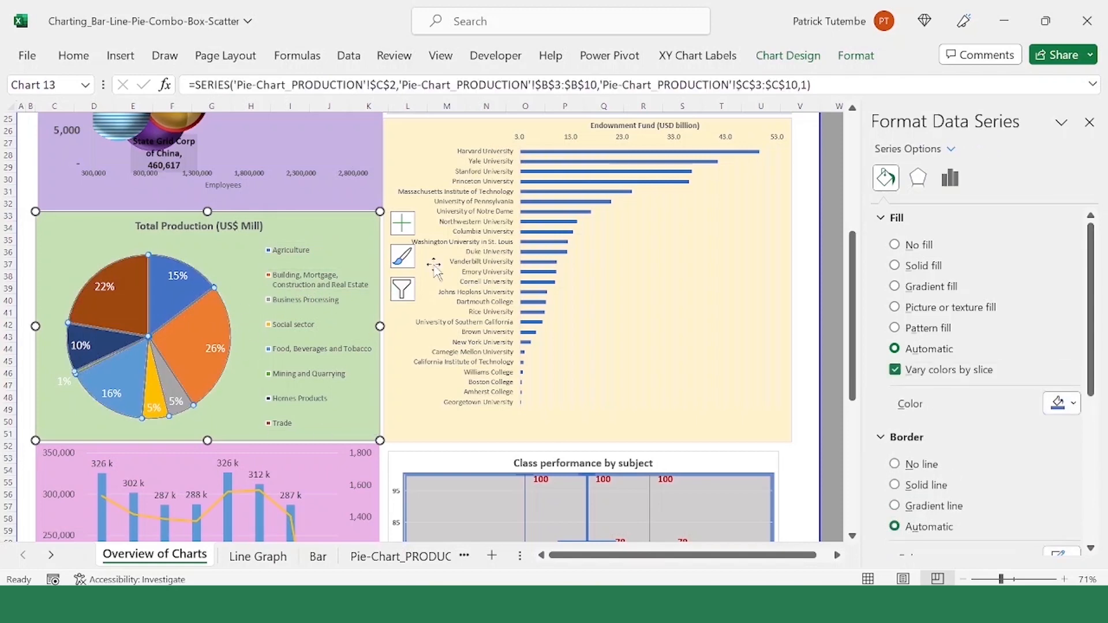
Step: Examine the Endowment Fund bar chart, inspecting the bars for Harvard, Yale and Stanford University
{"action": "scroll", "coordinate": [461, 283], "scroll_direction": "up", "scroll_amount": 1}
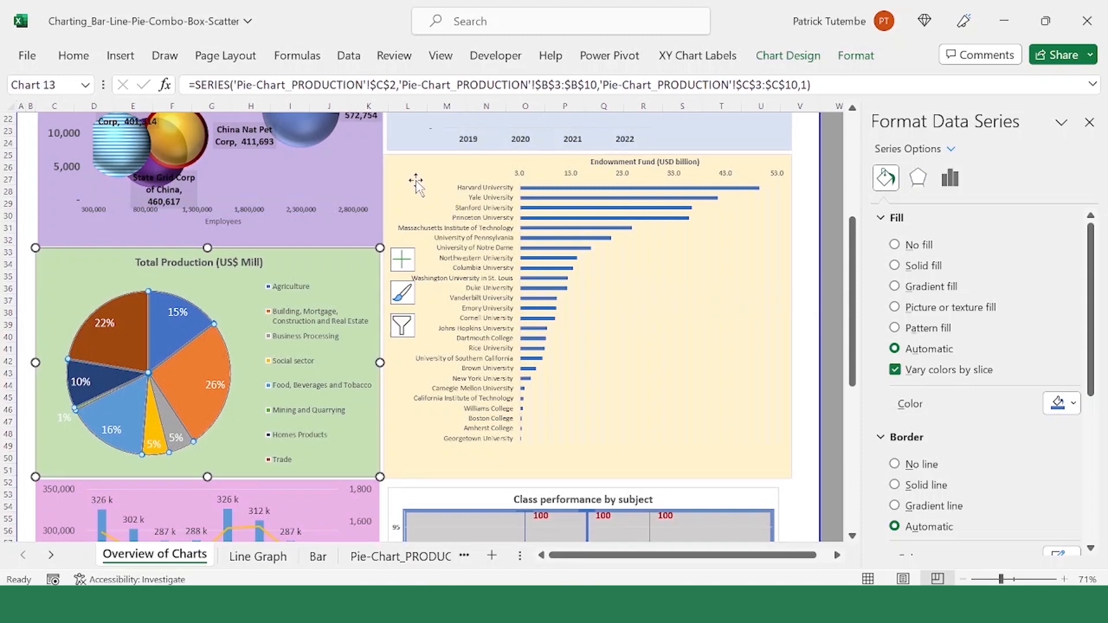
{"action": "left_click", "coordinate": [439, 208]}
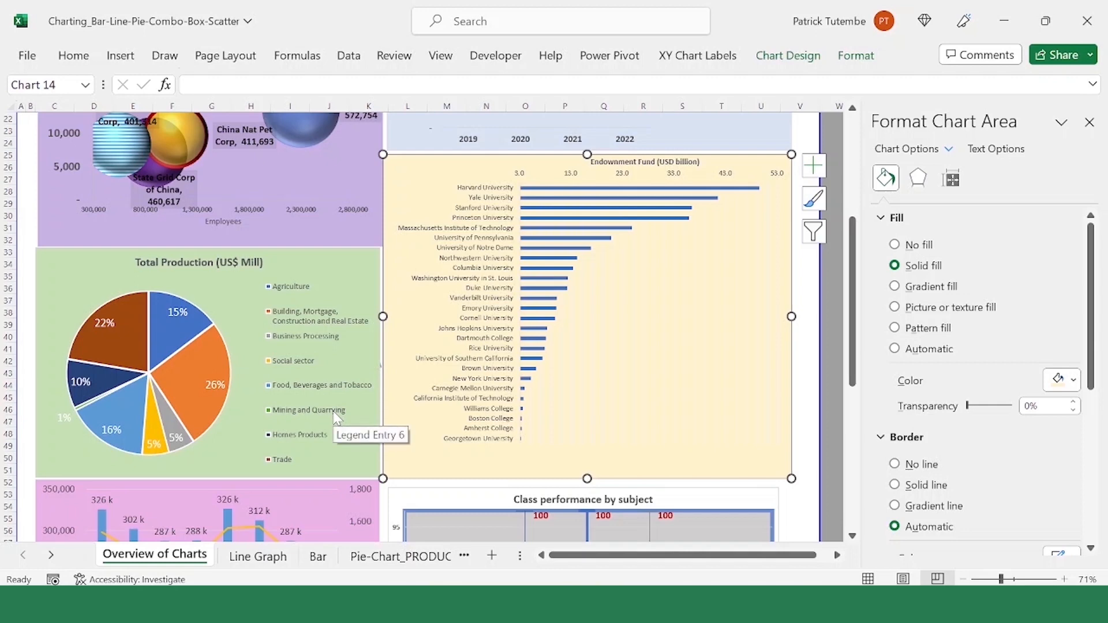
{"action": "scroll", "coordinate": [638, 310], "scroll_direction": "up", "scroll_amount": 3}
{"action": "left_click", "coordinate": [638, 309]}
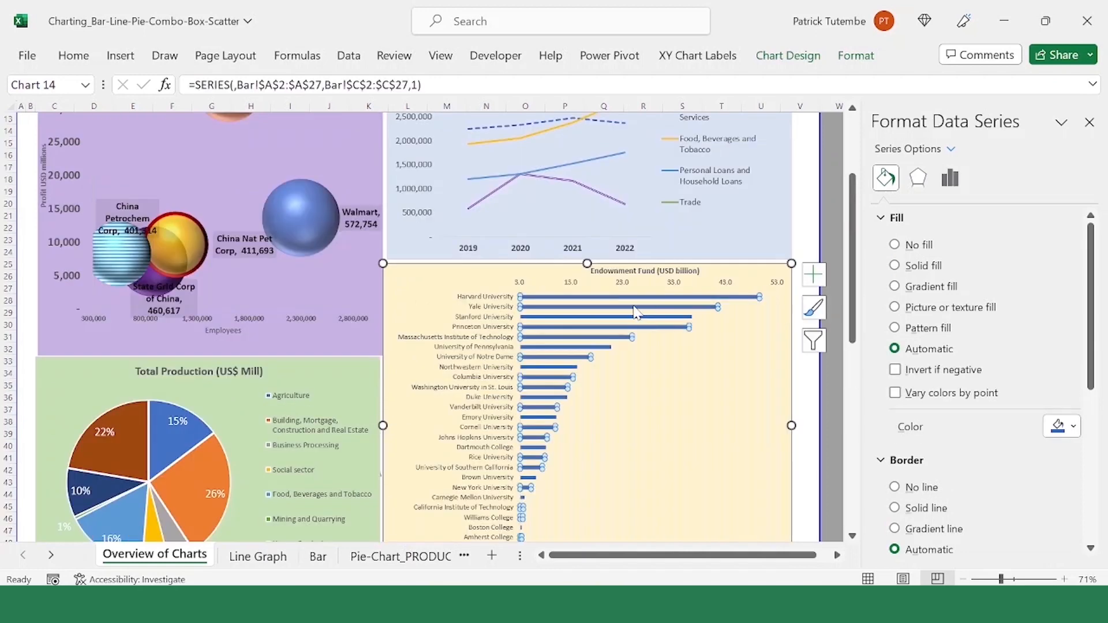
{"action": "left_click", "coordinate": [635, 307]}
{"action": "left_click", "coordinate": [636, 298]}
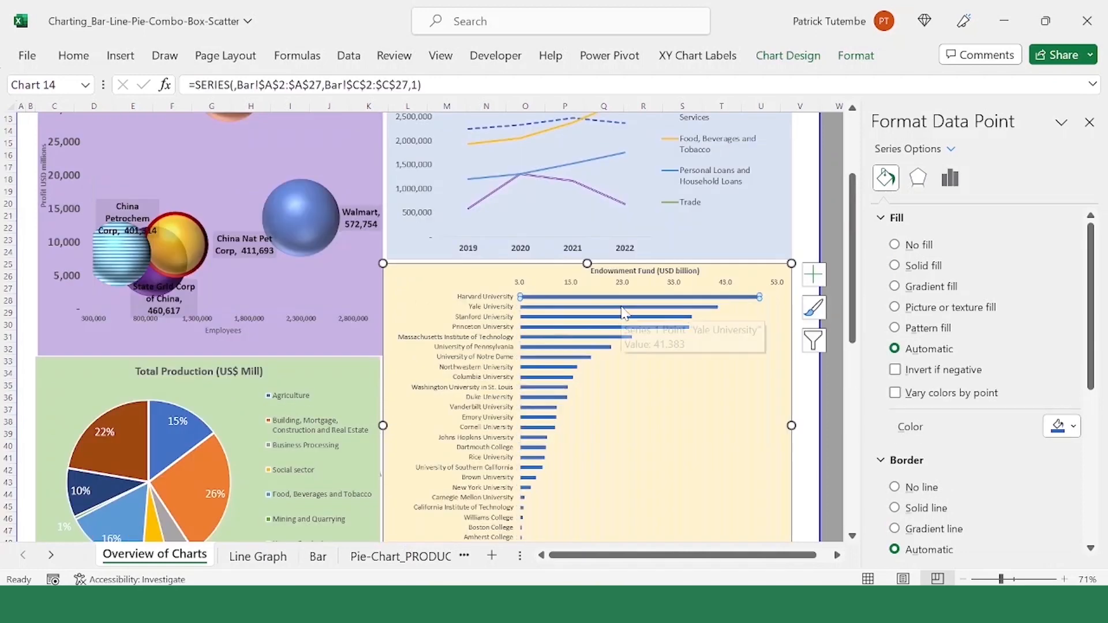
{"action": "left_click", "coordinate": [622, 308]}
{"action": "left_click", "coordinate": [614, 318]}
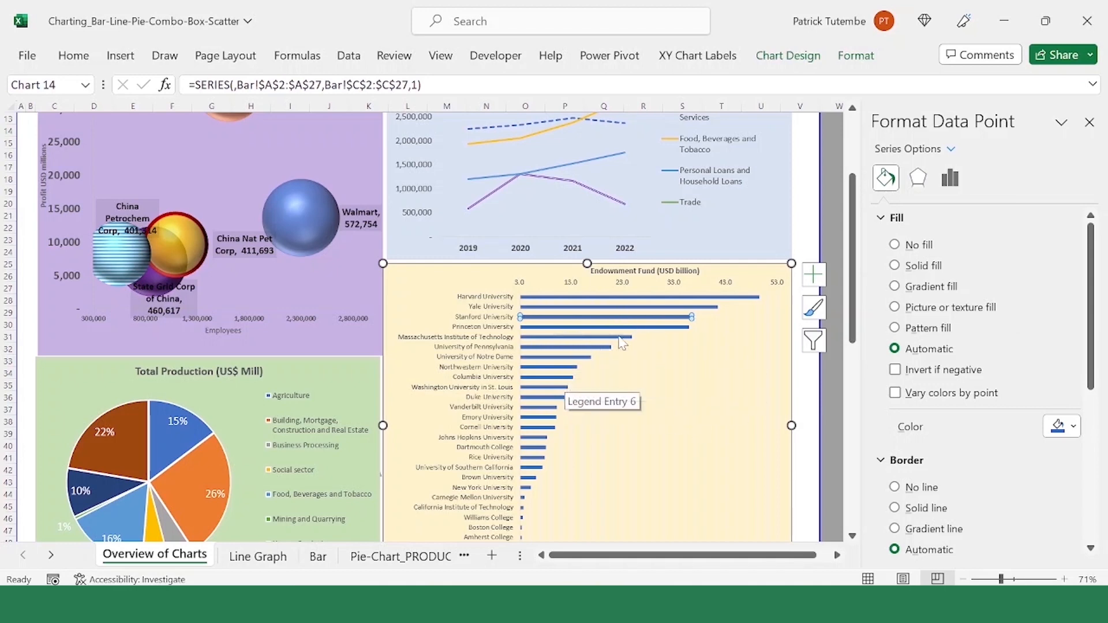
Step: Examine the remaining bars of the Endowment Fund chart down to Georgetown University, together with the chart's minor gridlines
{"action": "scroll", "coordinate": [646, 399], "scroll_direction": "down", "scroll_amount": 1}
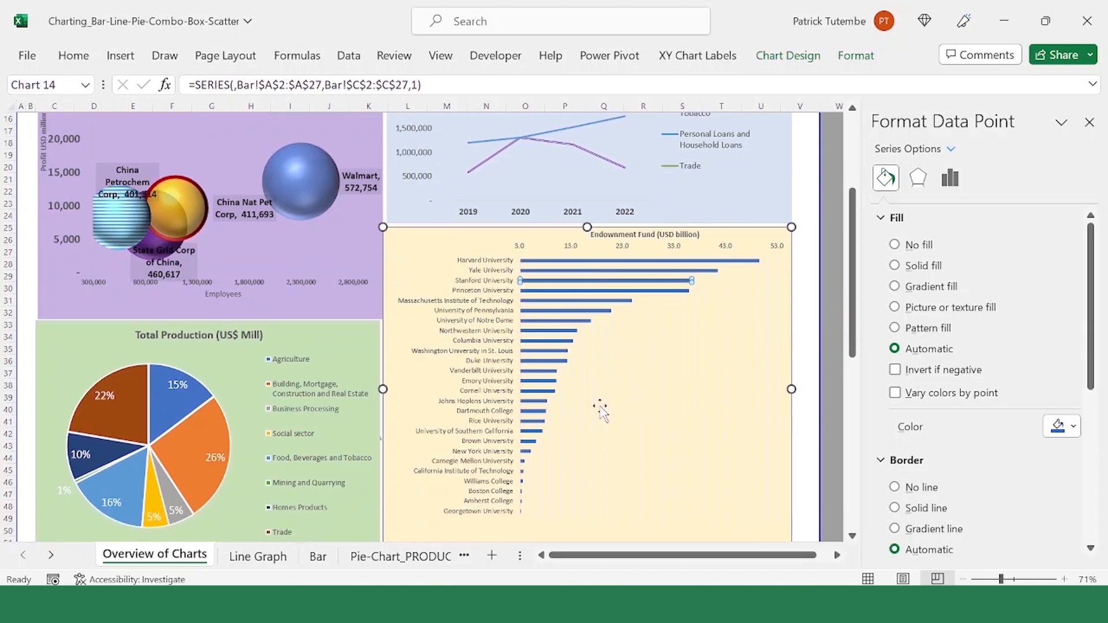
{"action": "scroll", "coordinate": [600, 410], "scroll_direction": "up", "scroll_amount": 1}
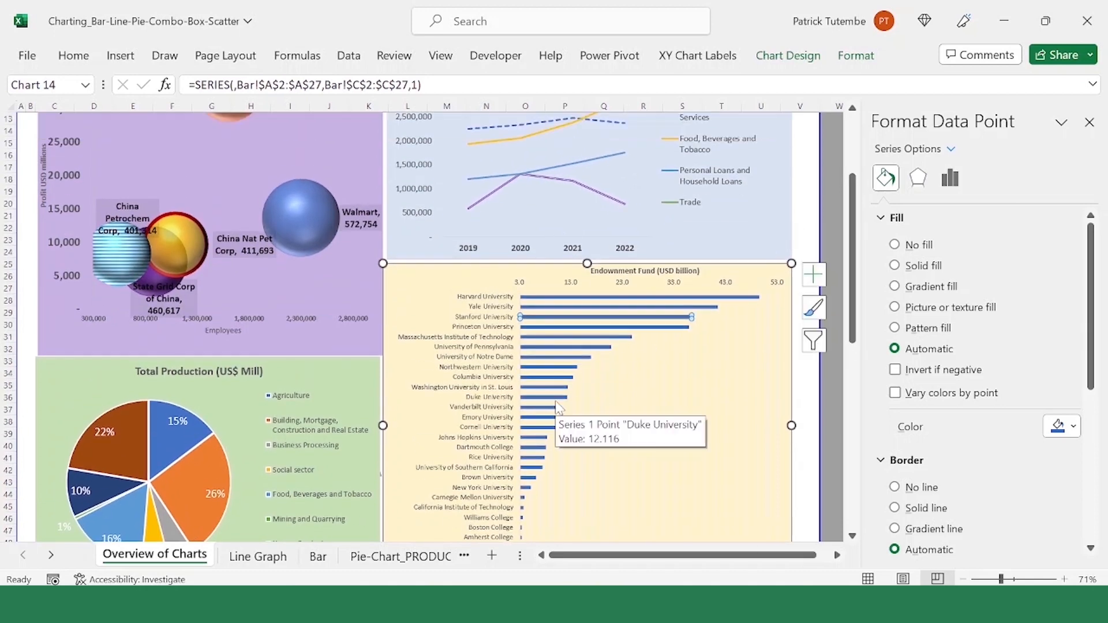
{"action": "left_click", "coordinate": [709, 386]}
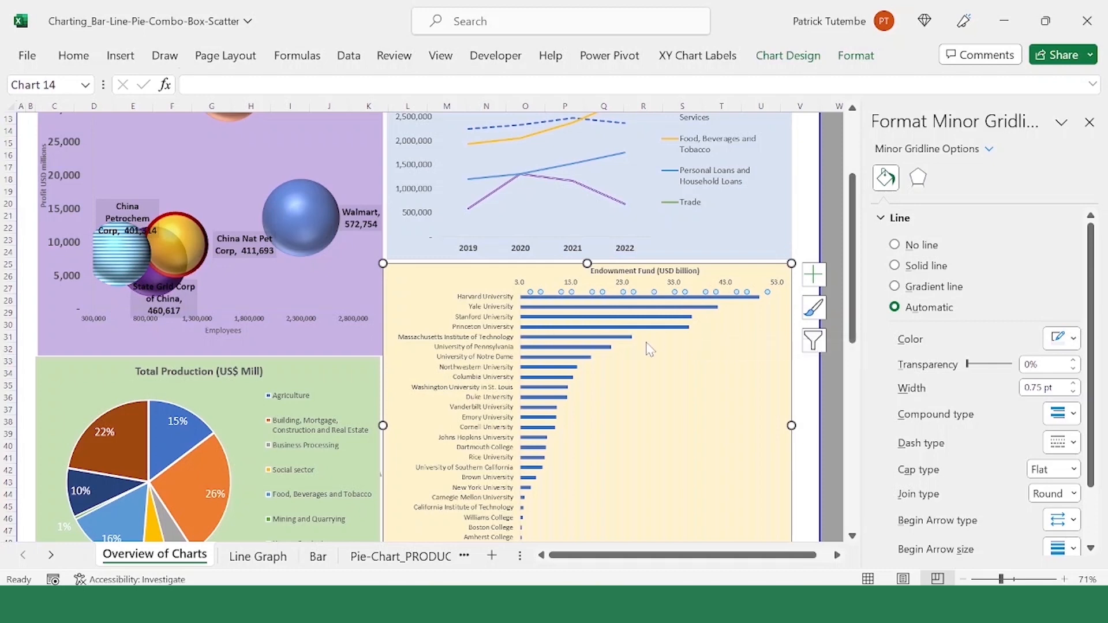
{"action": "left_click", "coordinate": [647, 325]}
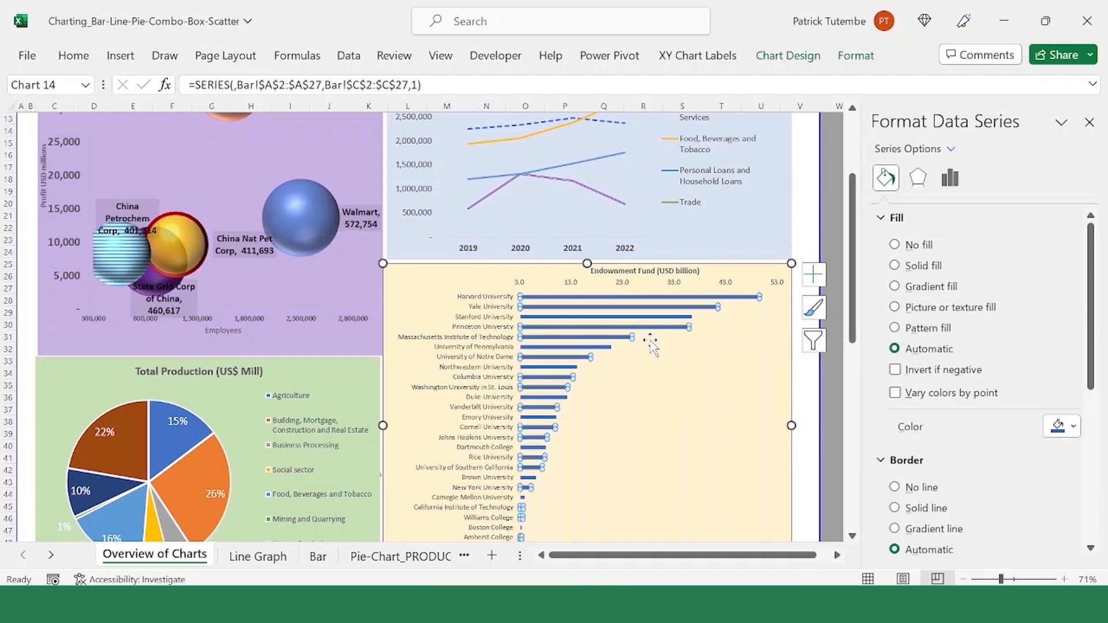
{"action": "left_click", "coordinate": [621, 376]}
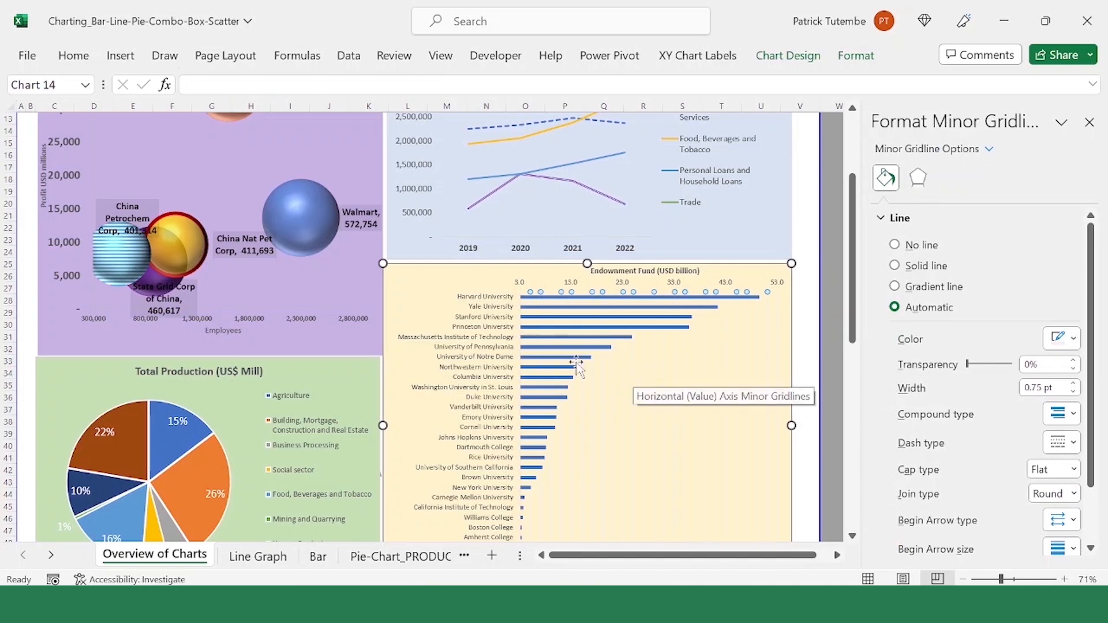
Step: Review the overall layout of the combo chart below the pie chart, including its plot area, both value axes and legend
{"action": "scroll", "coordinate": [637, 378], "scroll_direction": "down", "scroll_amount": 9}
{"action": "left_click", "coordinate": [376, 390]}
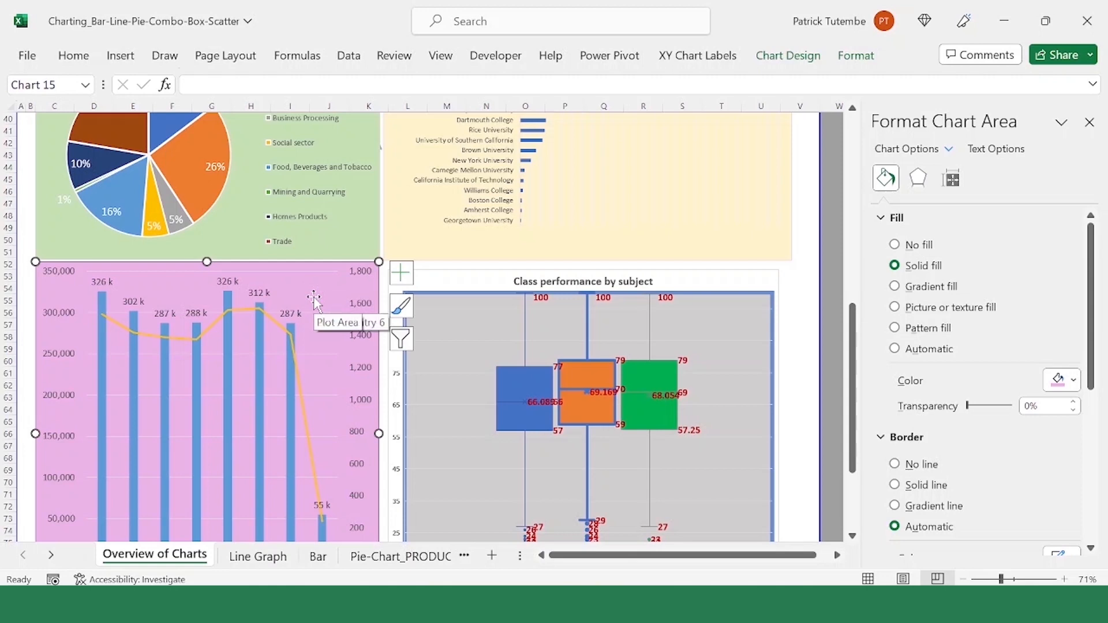
{"action": "left_click", "coordinate": [303, 311]}
{"action": "scroll", "coordinate": [302, 314], "scroll_direction": "down", "scroll_amount": 2}
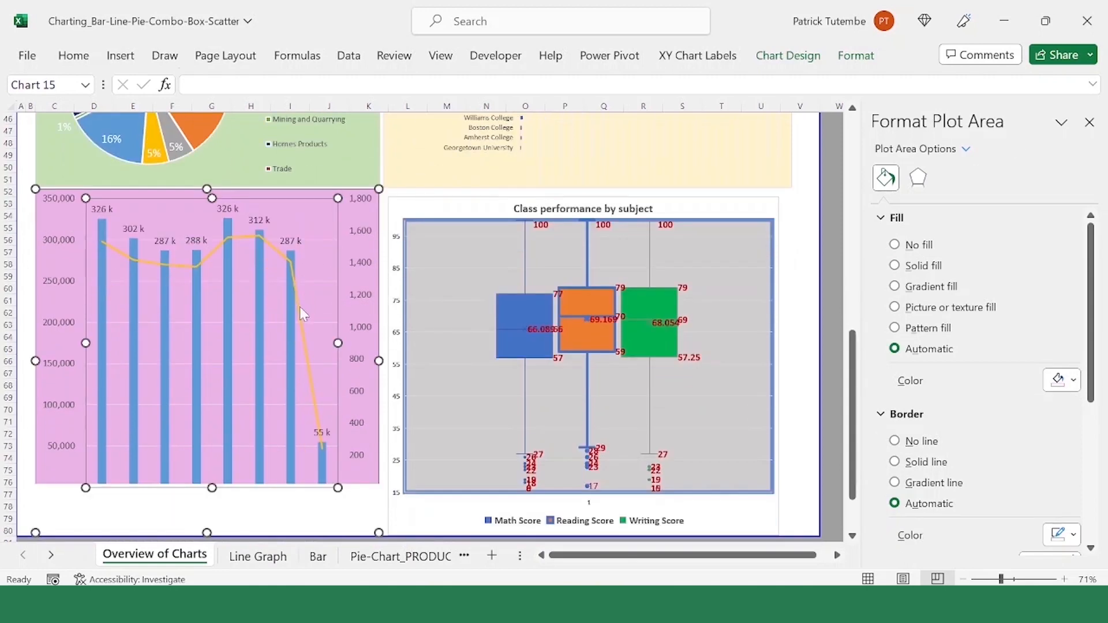
{"action": "scroll", "coordinate": [300, 309], "scroll_direction": "down", "scroll_amount": 2}
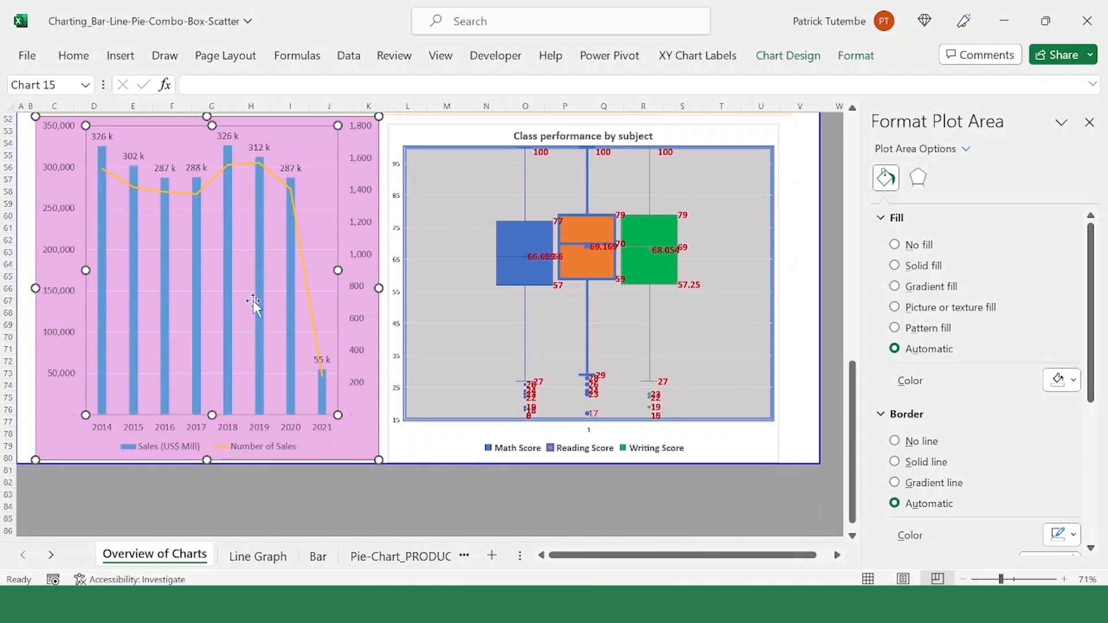
{"action": "scroll", "coordinate": [252, 300], "scroll_direction": "up", "scroll_amount": 2}
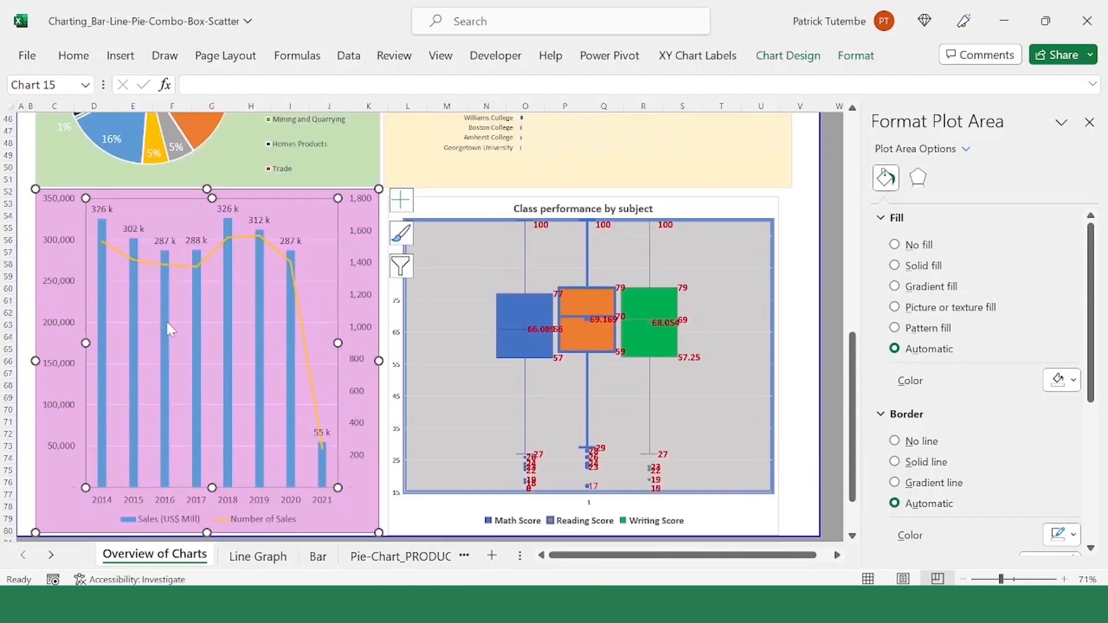
Step: Compare the combo chart's Sales (US$ Mill) columns with its Number of Sales line, inspecting the 2014 column and the line's 2021 point
{"action": "left_click", "coordinate": [134, 312]}
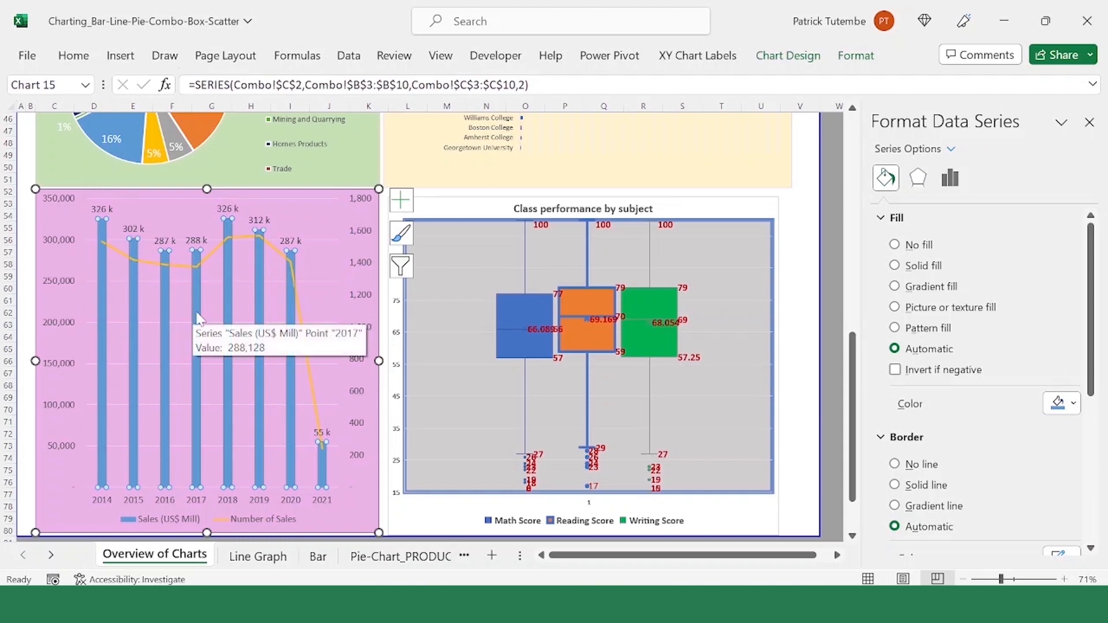
{"action": "left_click", "coordinate": [100, 295]}
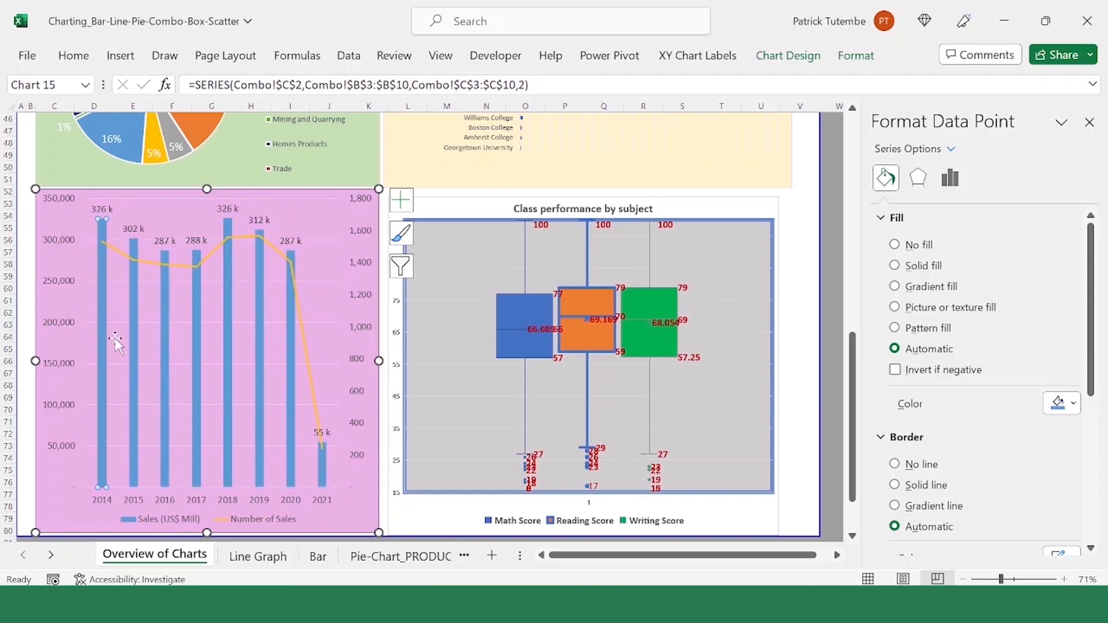
{"action": "left_click", "coordinate": [252, 512]}
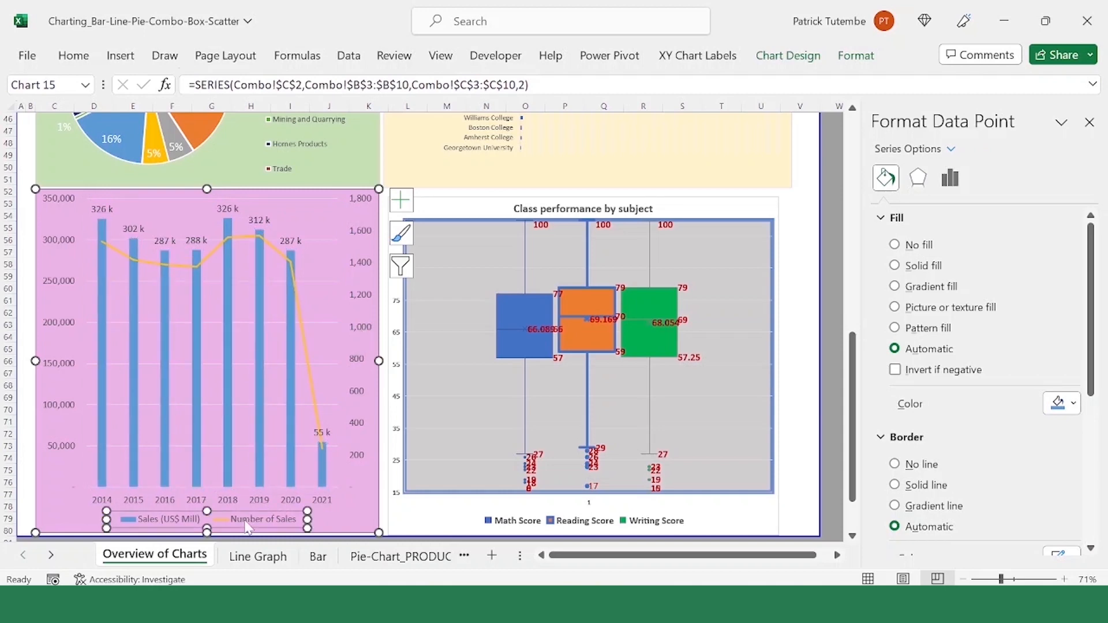
{"action": "left_click", "coordinate": [282, 310]}
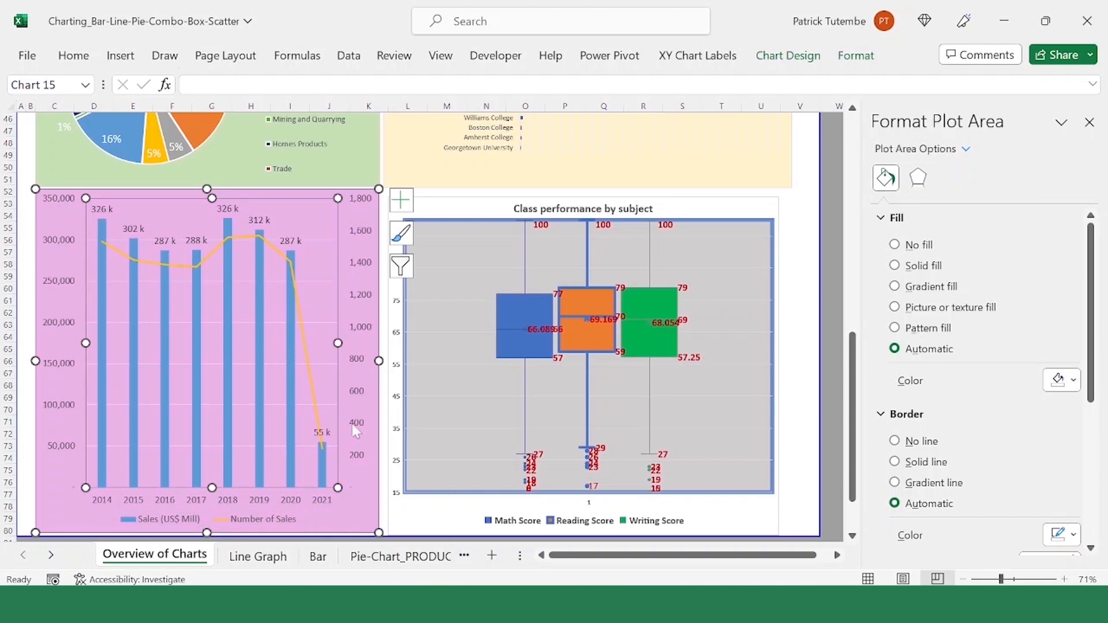
{"action": "left_click", "coordinate": [166, 367]}
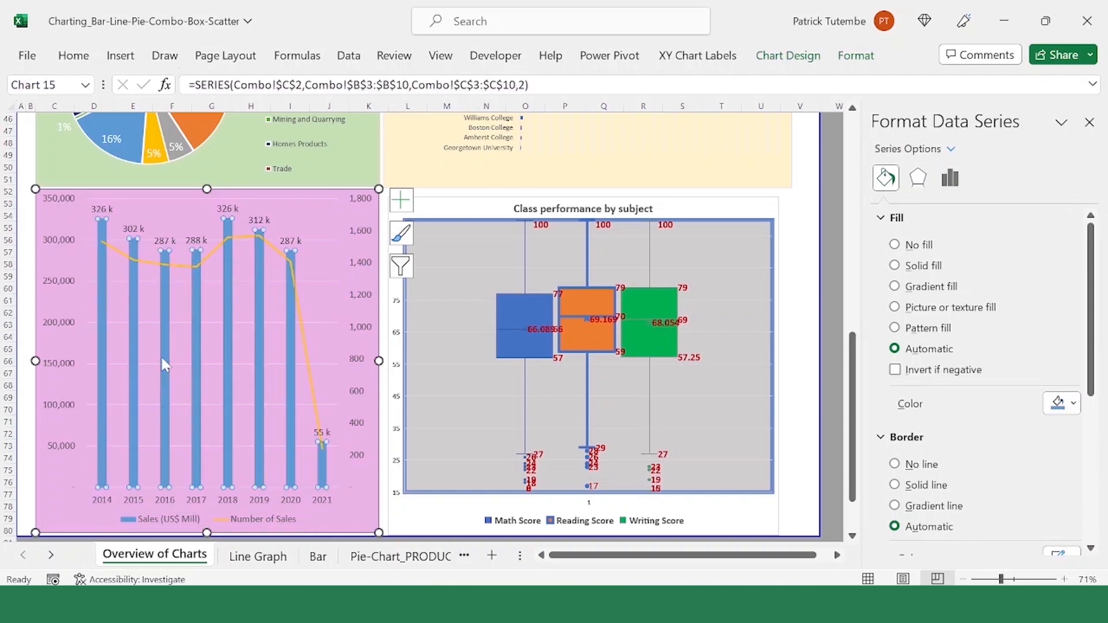
{"action": "left_click", "coordinate": [137, 370]}
{"action": "left_click", "coordinate": [302, 348]}
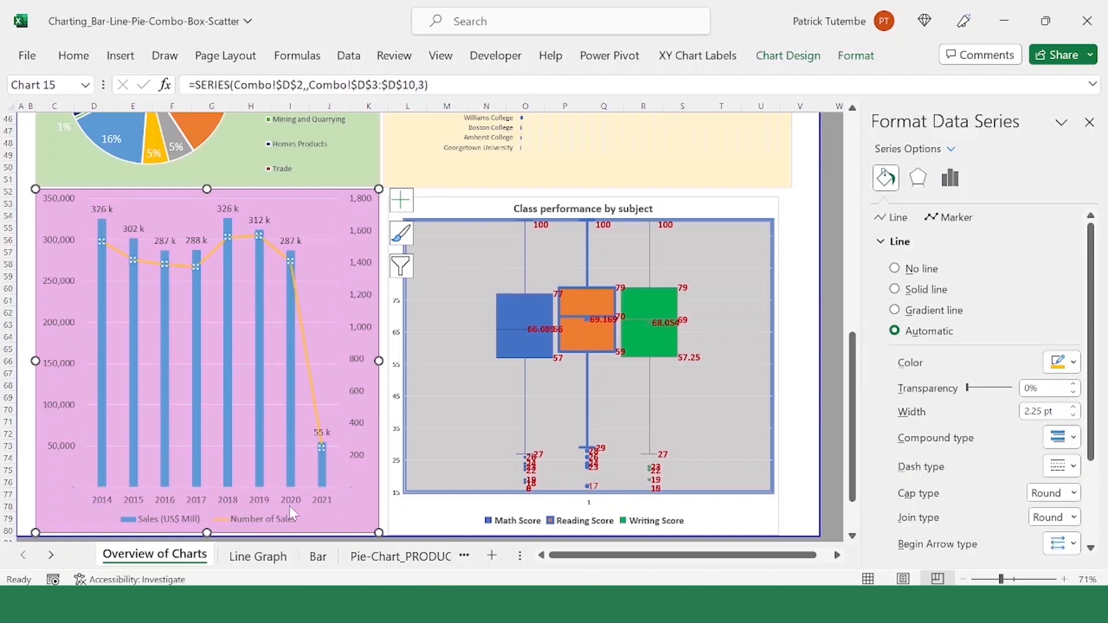
{"action": "left_click", "coordinate": [322, 447]}
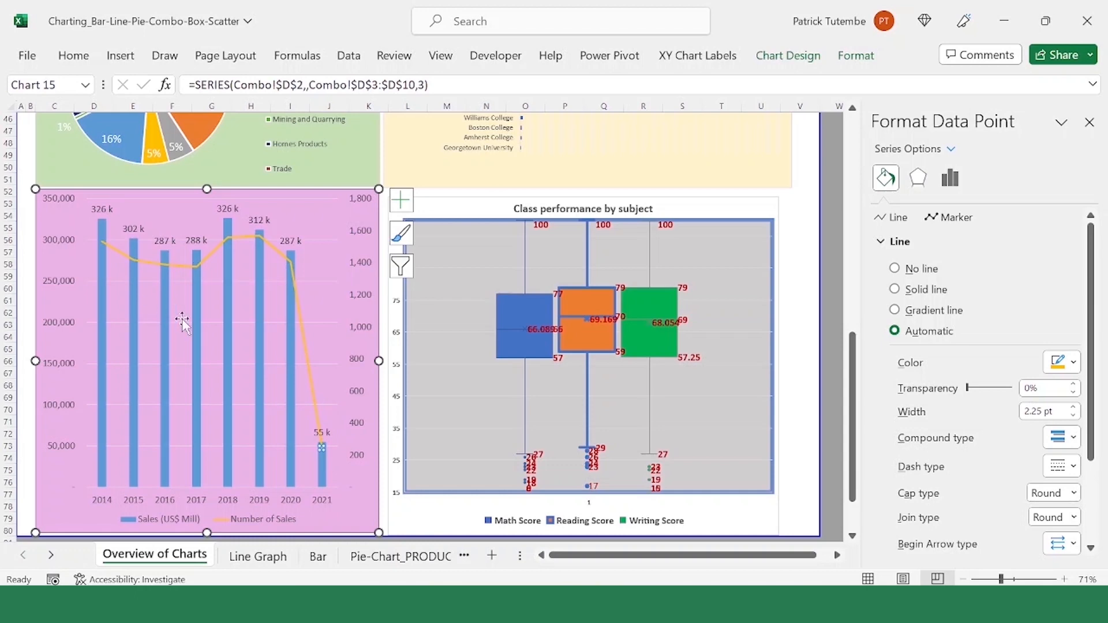
Step: Compare the Math Score, Reading Score and Writing Score boxes in the Class performance by subject chart, highlighting each series in turn
{"action": "left_click", "coordinate": [654, 210]}
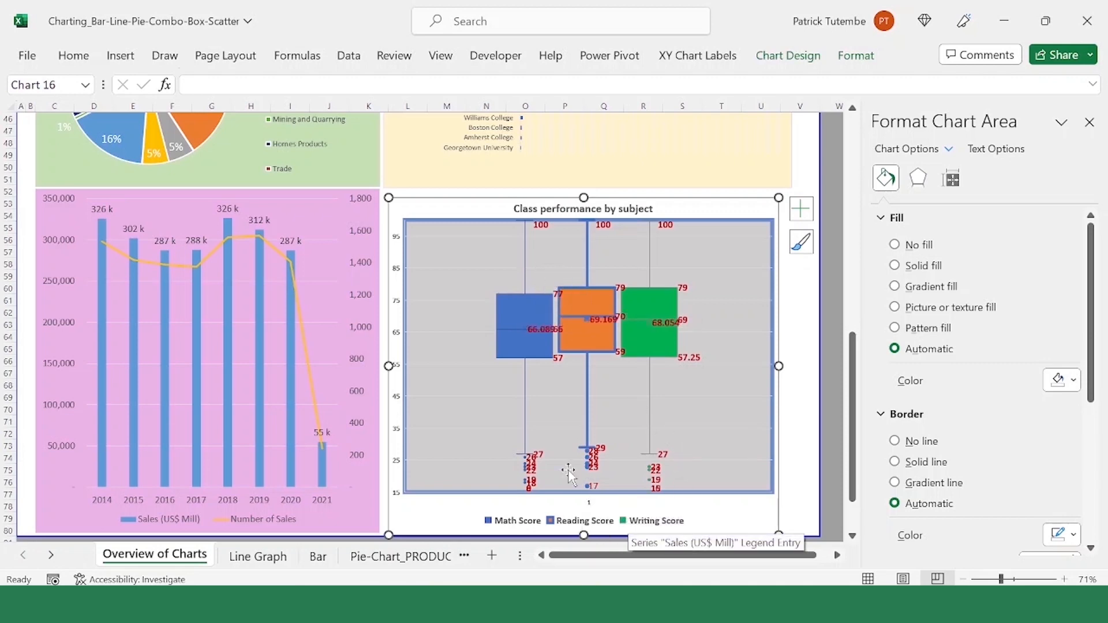
{"action": "left_click", "coordinate": [525, 369]}
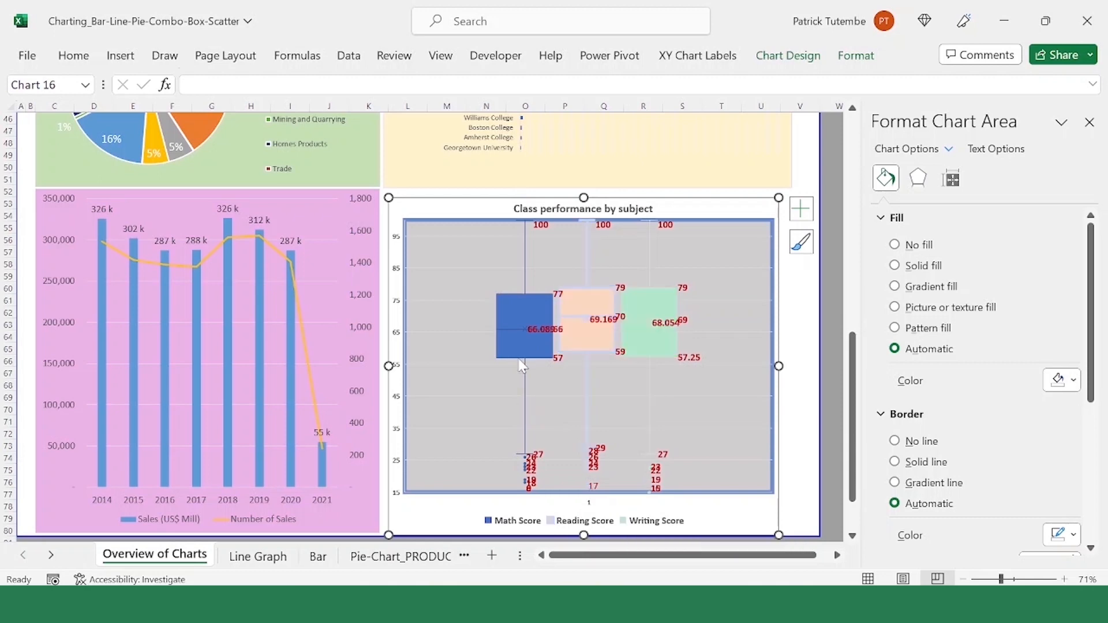
{"action": "left_click", "coordinate": [594, 364]}
{"action": "left_click", "coordinate": [525, 295]}
{"action": "left_click", "coordinate": [587, 290]}
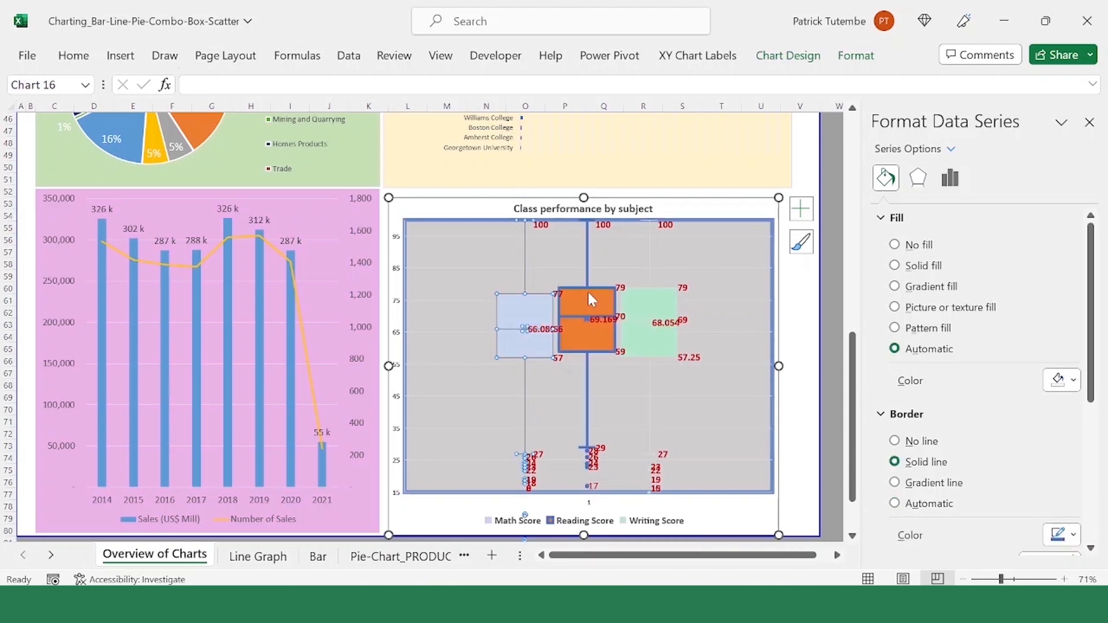
{"action": "left_click", "coordinate": [529, 293]}
{"action": "left_click", "coordinate": [569, 290]}
{"action": "left_click", "coordinate": [647, 292]}
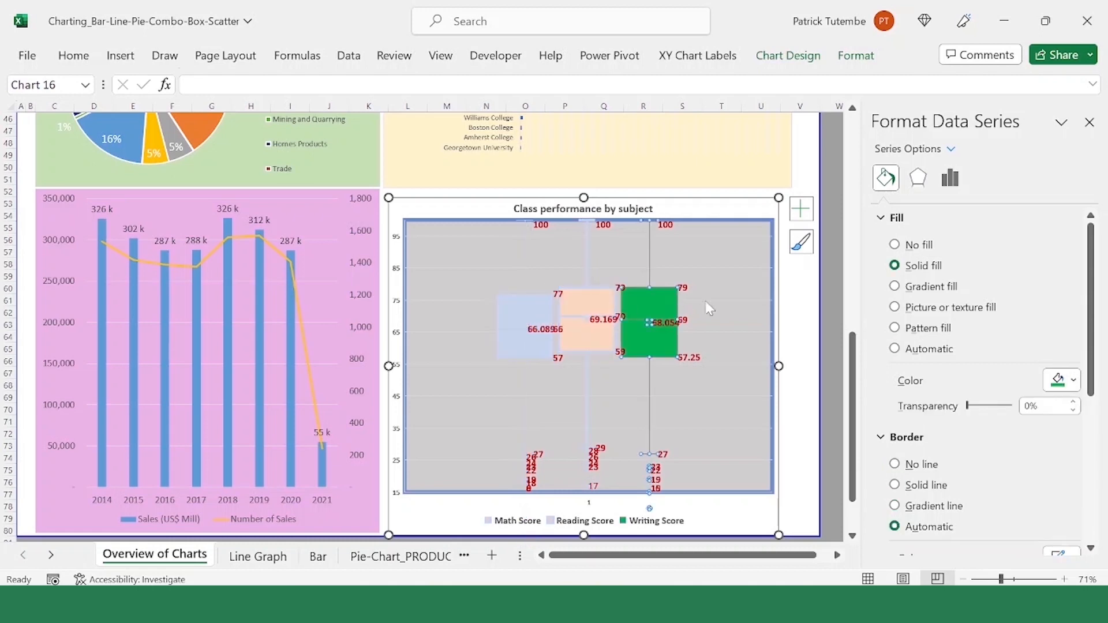
{"action": "left_click", "coordinate": [584, 291]}
{"action": "left_click", "coordinate": [541, 296]}
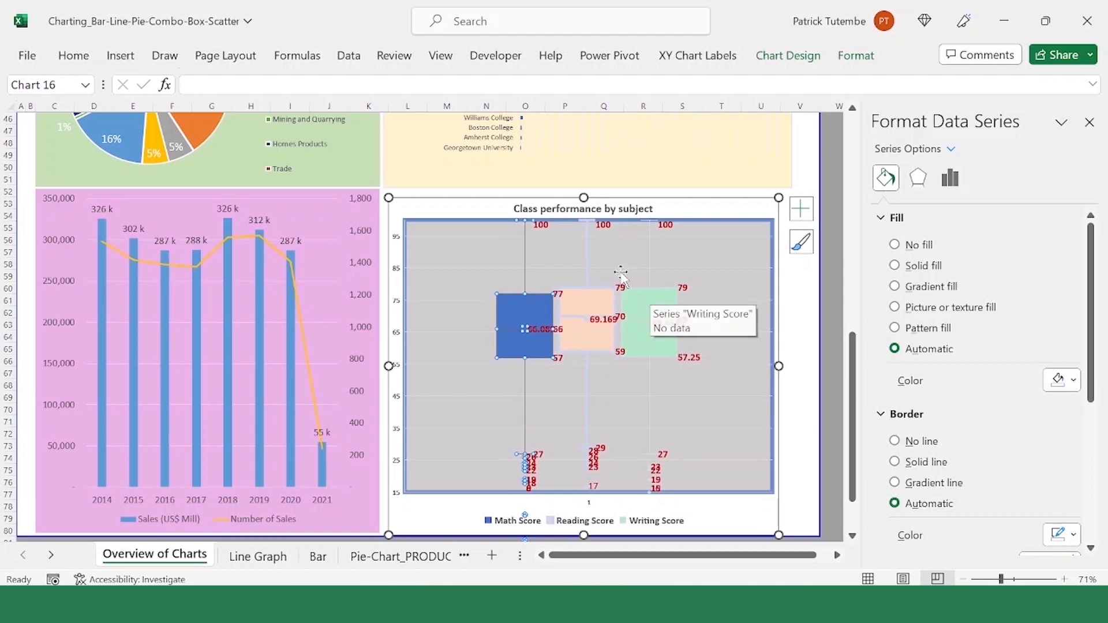
{"action": "left_click", "coordinate": [584, 291]}
{"action": "left_click", "coordinate": [631, 291]}
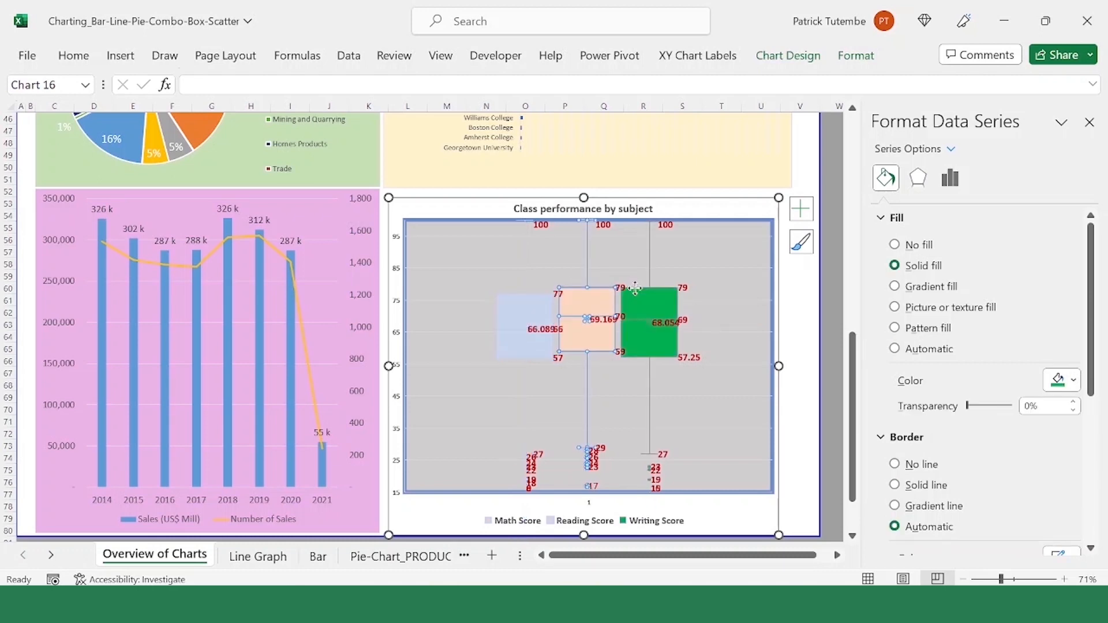
{"action": "left_click", "coordinate": [601, 289]}
{"action": "left_click", "coordinate": [548, 301]}
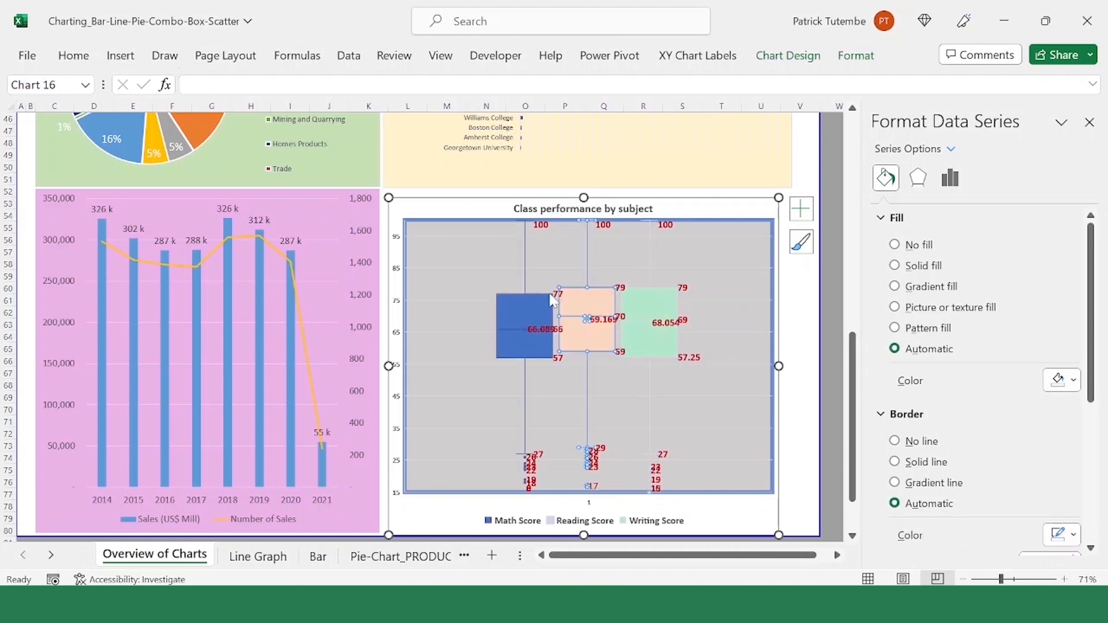
Step: Inspect the upper and lower whisker ends of the Math Score and Reading Score series in the box plot
{"action": "scroll", "coordinate": [534, 269], "scroll_direction": "up", "scroll_amount": 1}
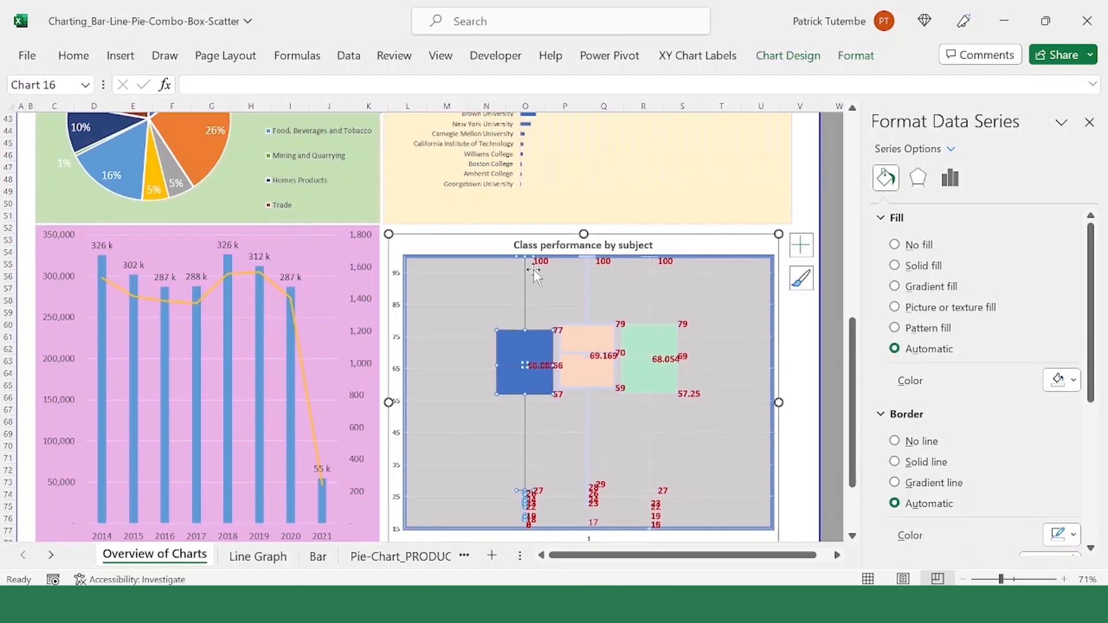
{"action": "scroll", "coordinate": [536, 272], "scroll_direction": "down", "scroll_amount": 1}
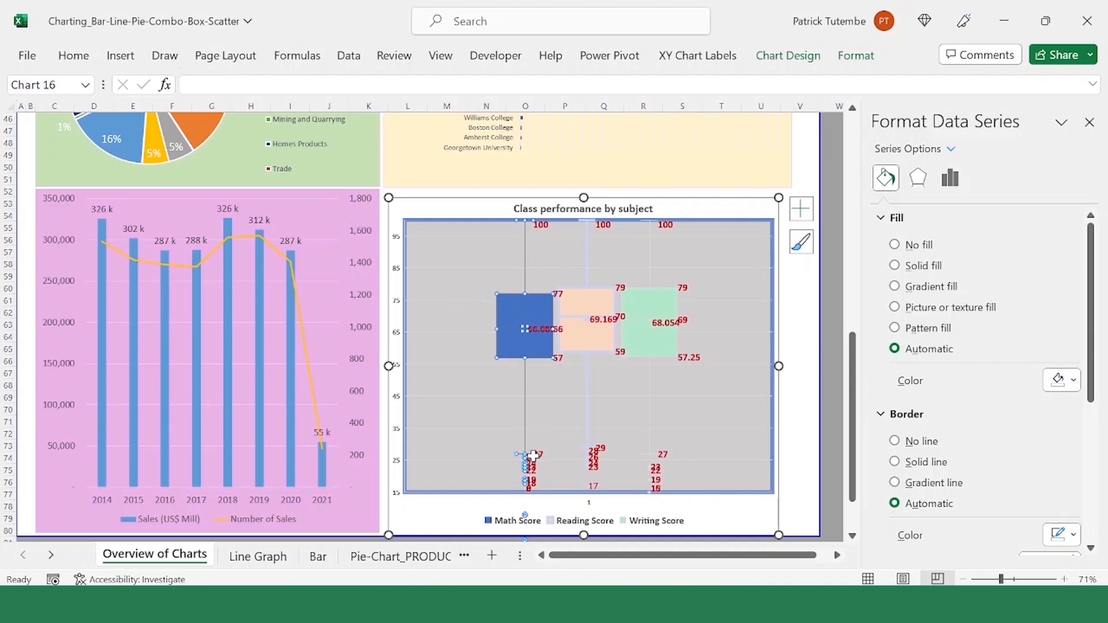
{"action": "left_click", "coordinate": [592, 454]}
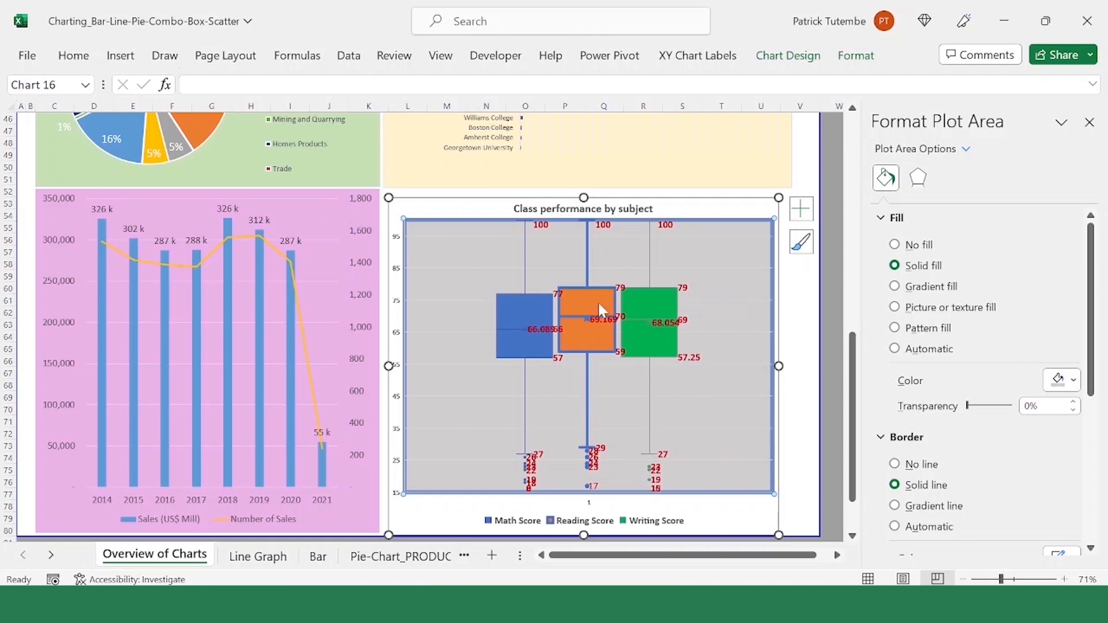
Step: Examine the quartile edges, median line and mean marker of the Math Score box
{"action": "left_click", "coordinate": [534, 293]}
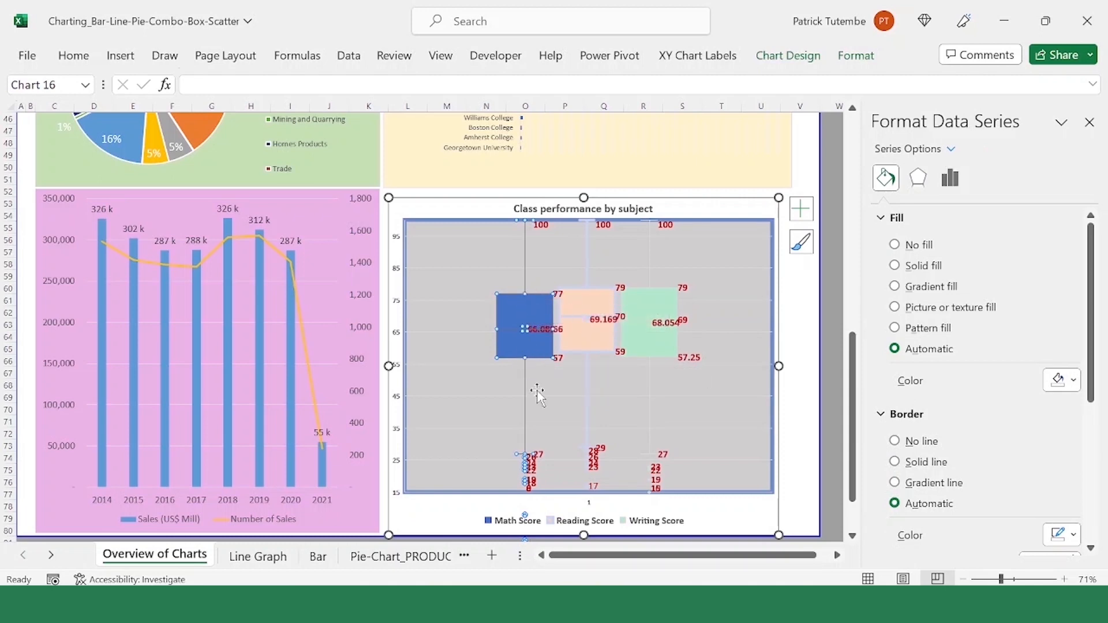
{"action": "left_click", "coordinate": [532, 333]}
{"action": "left_click", "coordinate": [520, 330]}
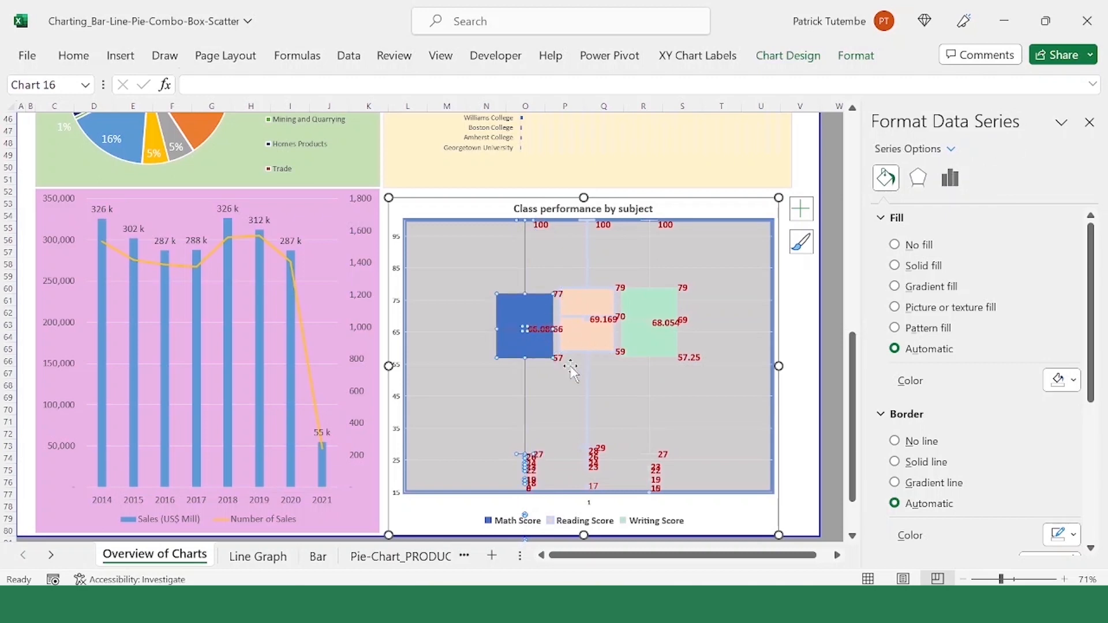
{"action": "left_click", "coordinate": [507, 372]}
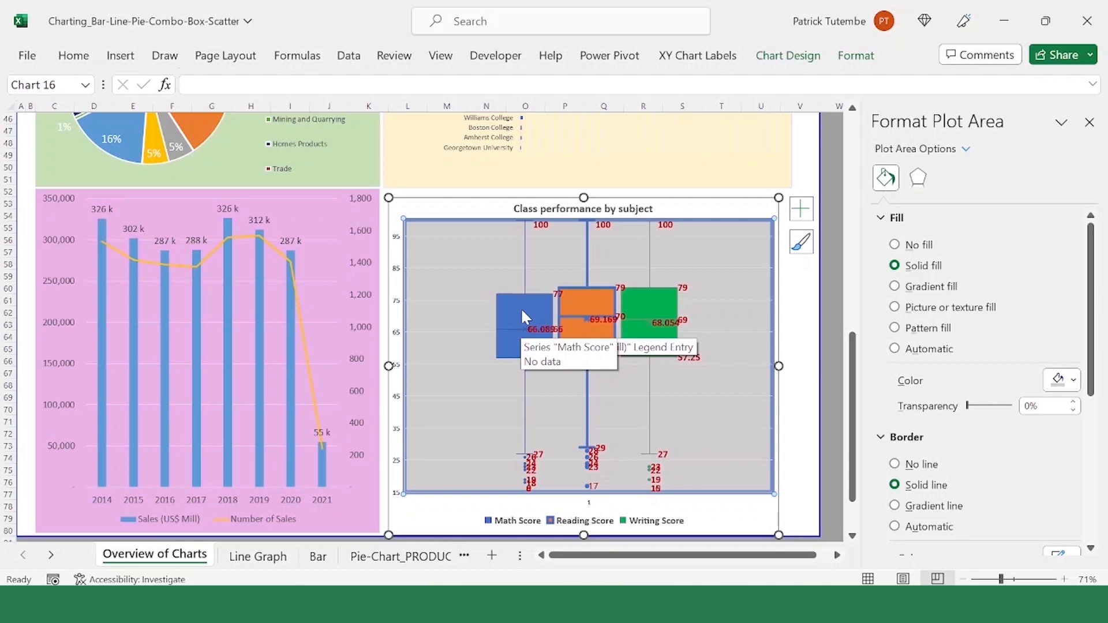
Step: Examine the outlier points and their data labels below the whiskers of the Math, Reading and Writing Score series
{"action": "left_click", "coordinate": [530, 462]}
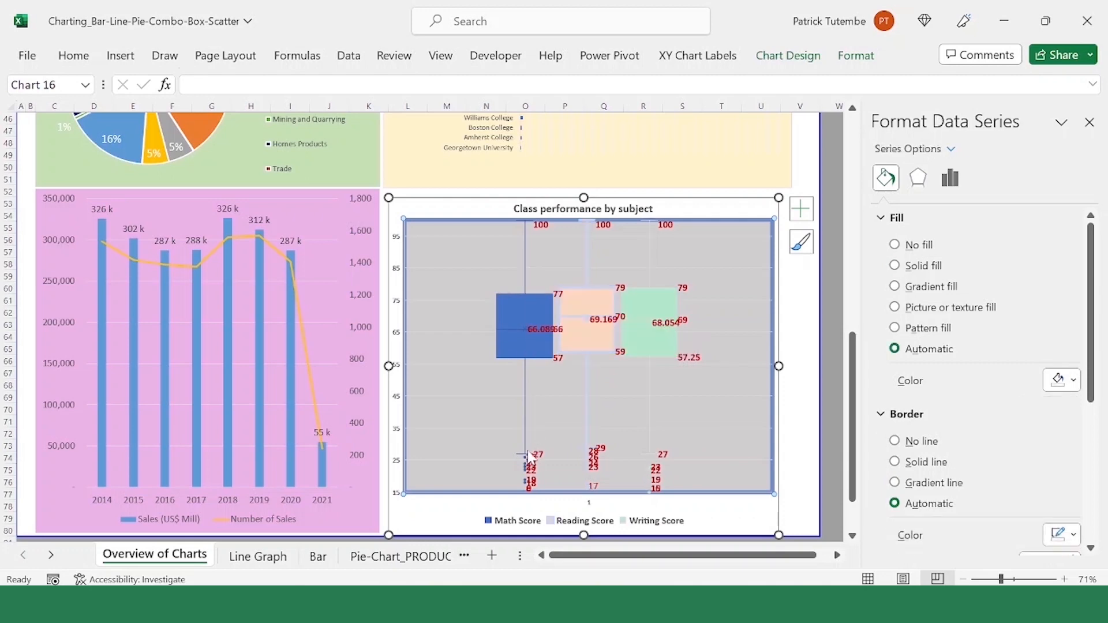
{"action": "left_click", "coordinate": [509, 407]}
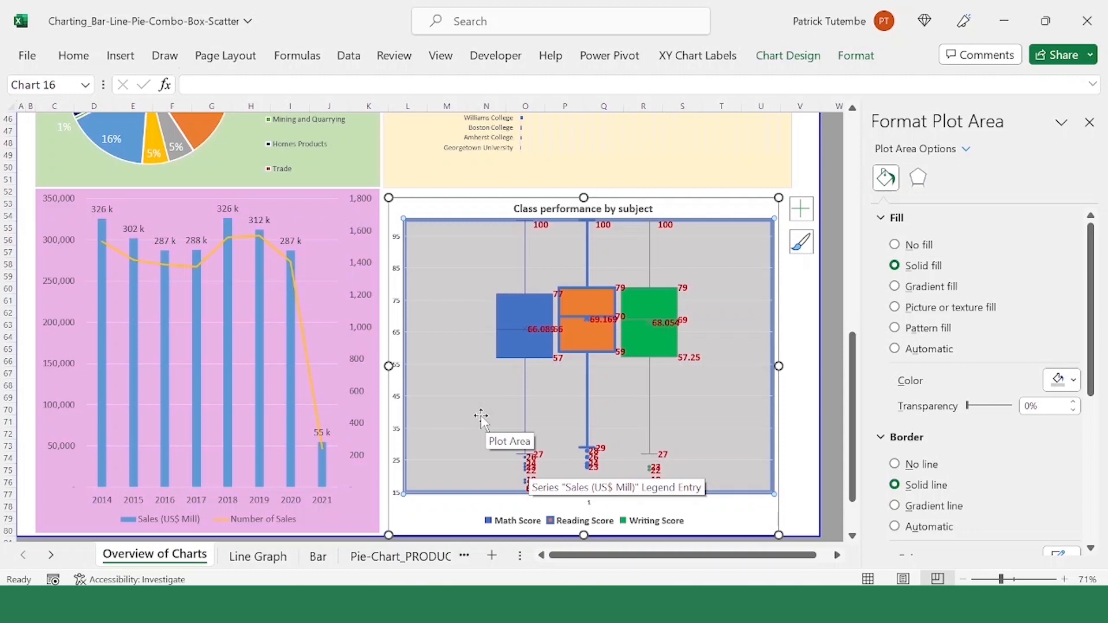
{"action": "left_click", "coordinate": [530, 469]}
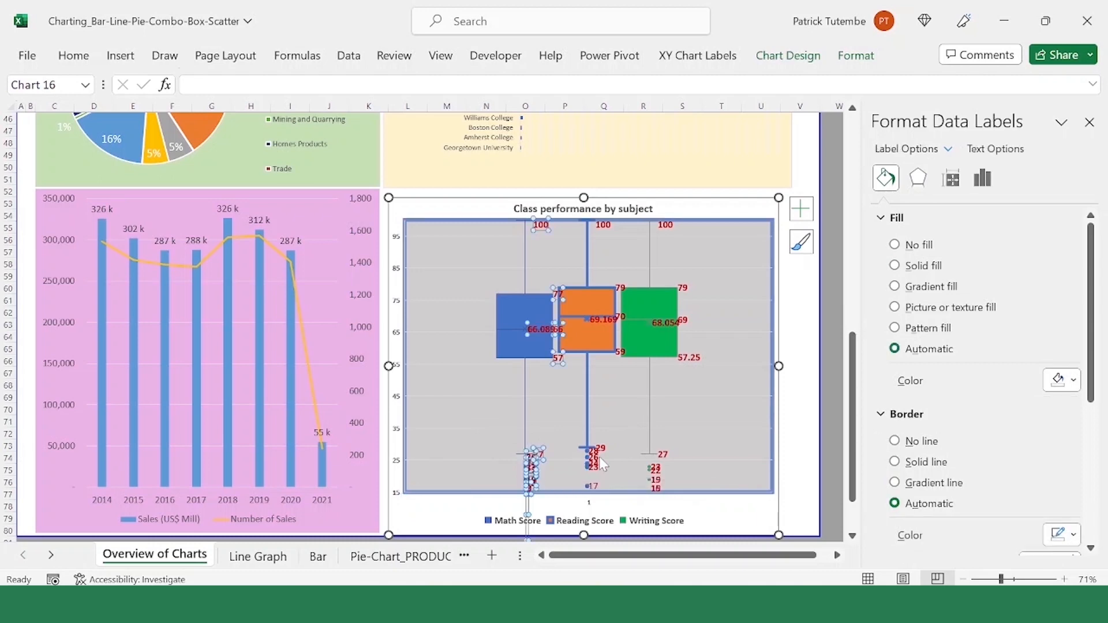
{"action": "left_click", "coordinate": [602, 457]}
{"action": "left_click", "coordinate": [675, 470]}
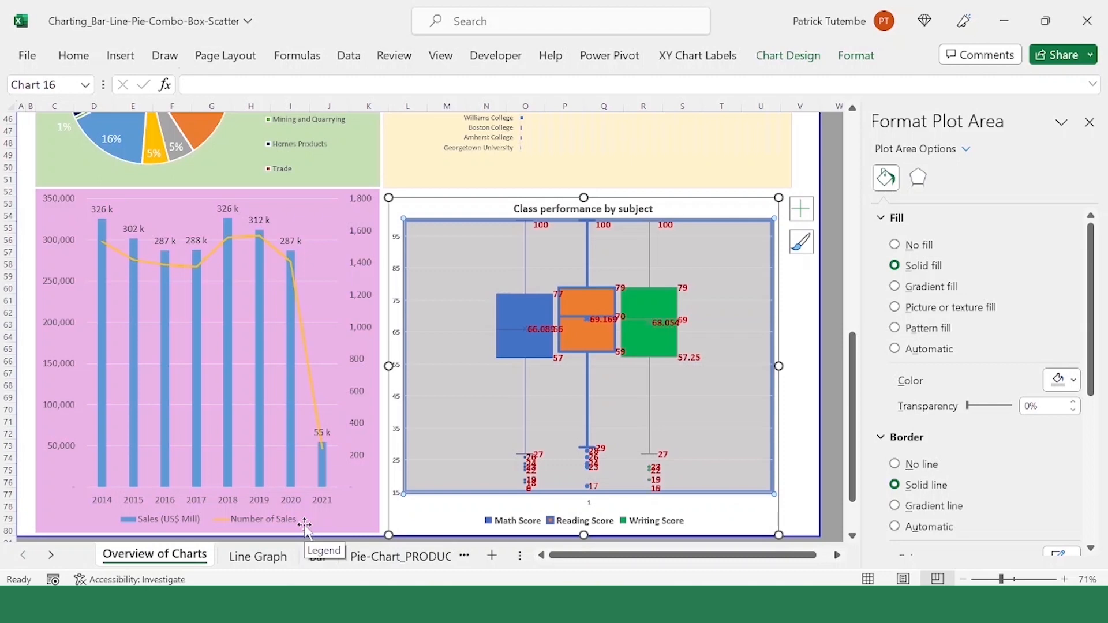
{"action": "left_click", "coordinate": [531, 483]}
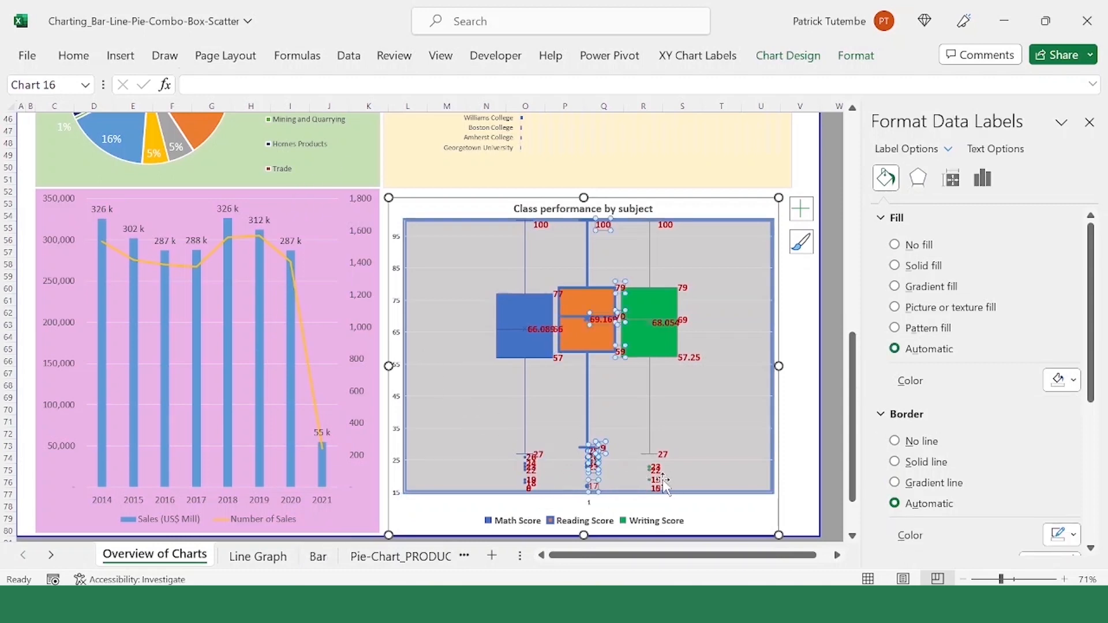
{"action": "left_click", "coordinate": [627, 455]}
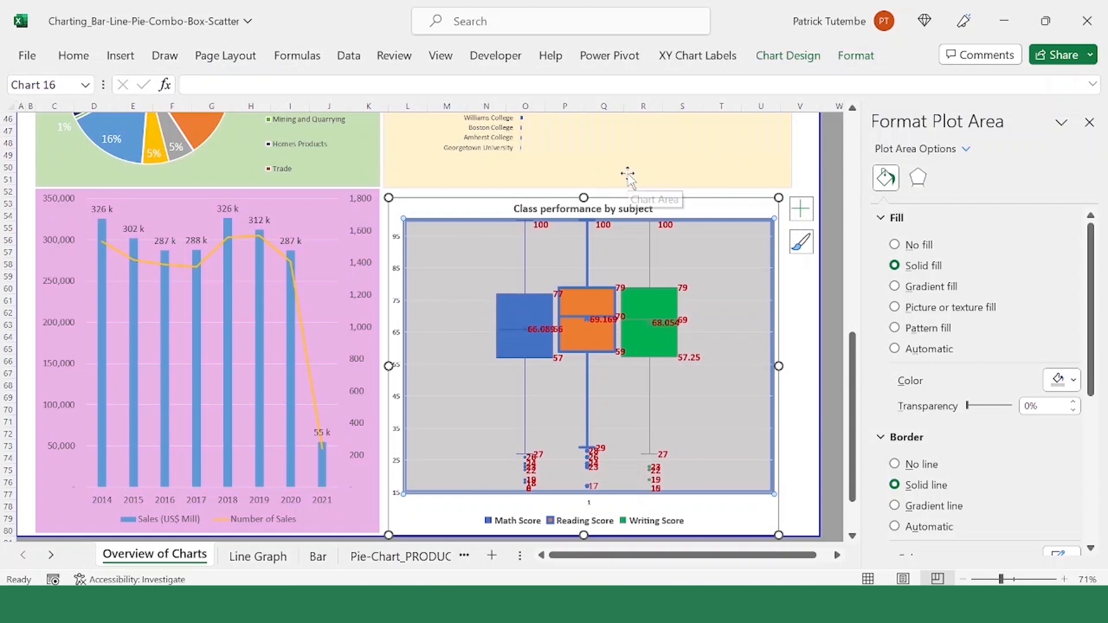
Step: Look over the Class performance by subject box plot and the other charts on the Overview of Charts sheet
{"action": "left_click", "coordinate": [487, 211]}
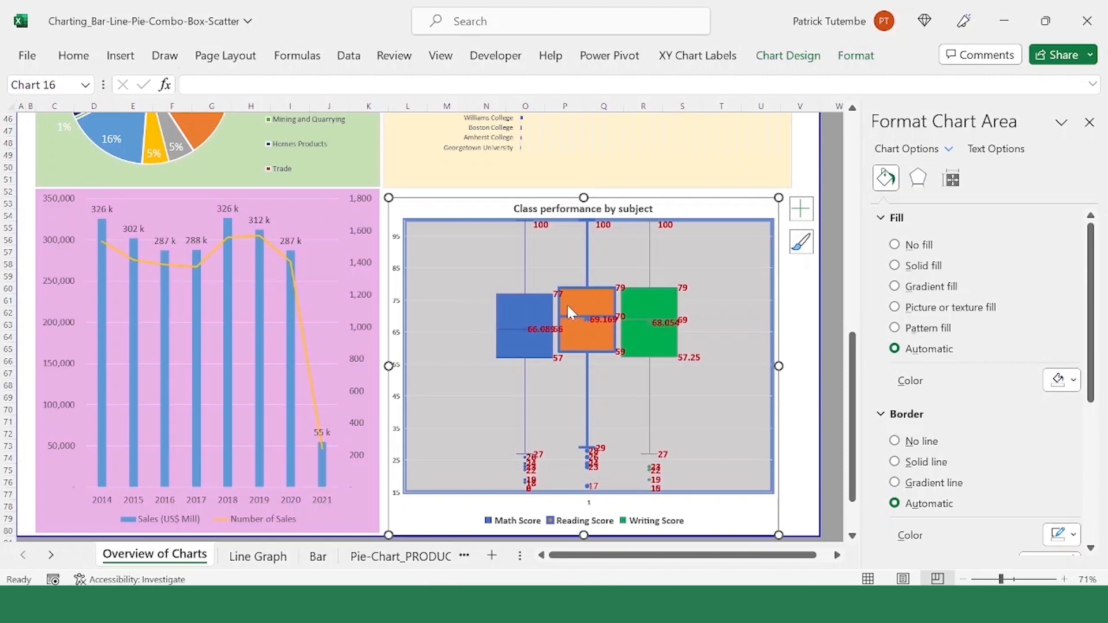
{"action": "scroll", "coordinate": [530, 332], "scroll_direction": "down", "scroll_amount": 1}
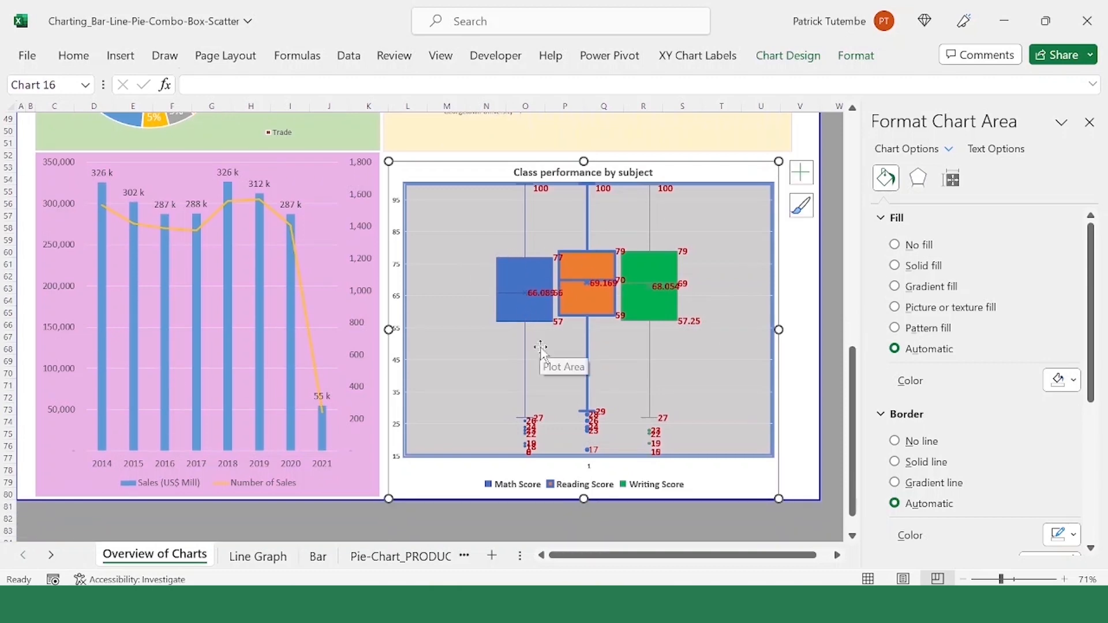
{"action": "scroll", "coordinate": [540, 347], "scroll_direction": "down", "scroll_amount": 2}
{"action": "scroll", "coordinate": [562, 346], "scroll_direction": "up", "scroll_amount": 6}
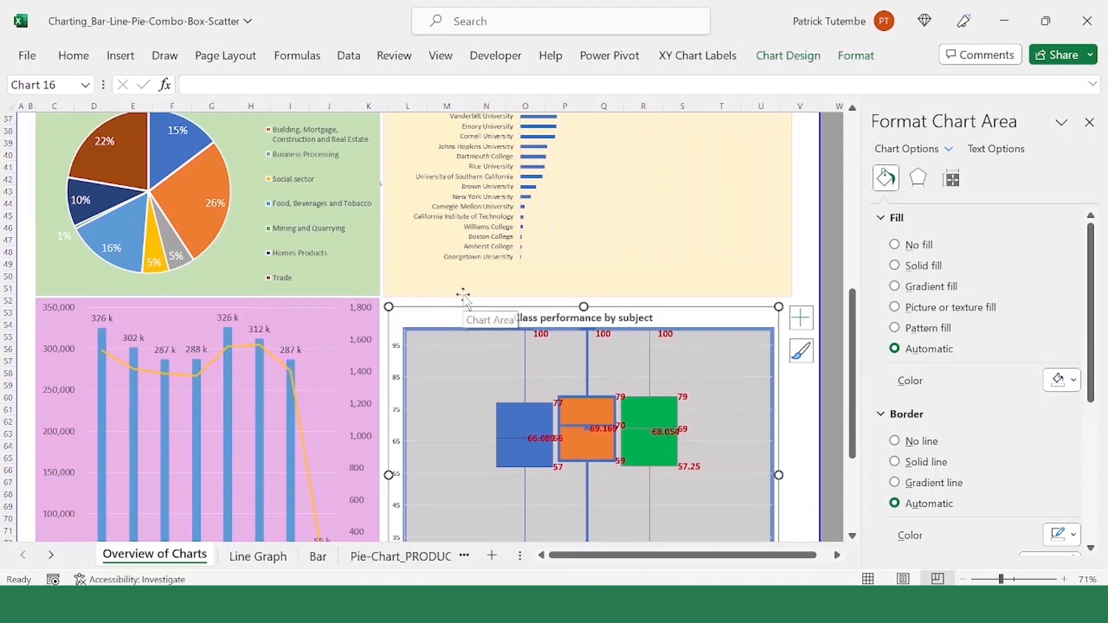
{"action": "scroll", "coordinate": [452, 306], "scroll_direction": "down", "scroll_amount": 6}
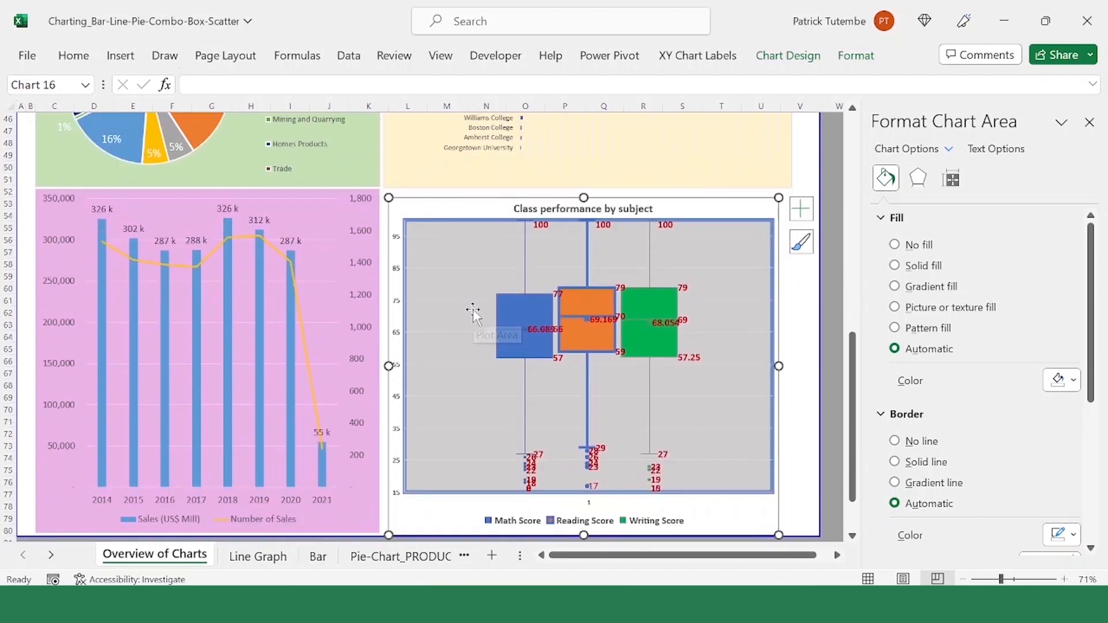
{"action": "scroll", "coordinate": [478, 323], "scroll_direction": "up", "scroll_amount": 4}
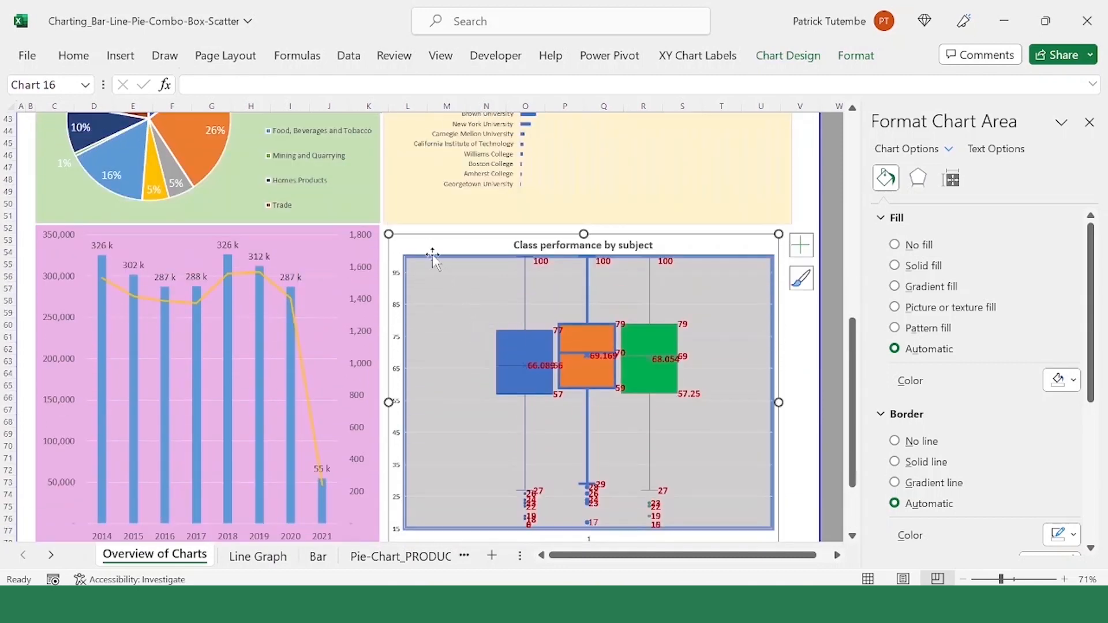
{"action": "left_click", "coordinate": [433, 228]}
{"action": "left_click", "coordinate": [441, 240]}
{"action": "scroll", "coordinate": [445, 216], "scroll_direction": "up", "scroll_amount": 10}
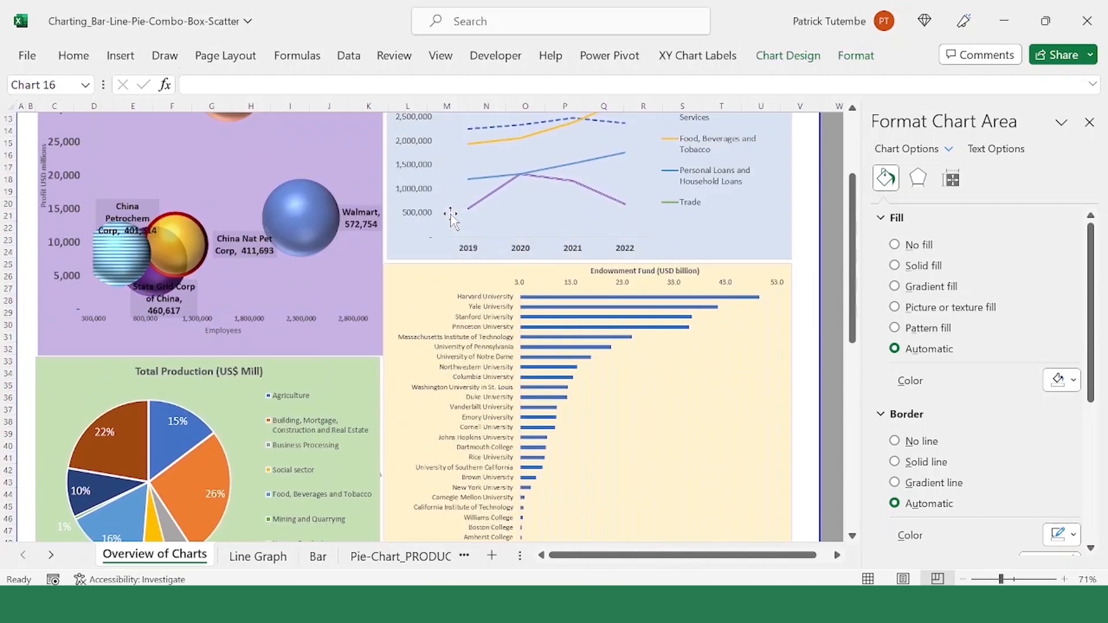
{"action": "scroll", "coordinate": [450, 213], "scroll_direction": "up", "scroll_amount": 4}
{"action": "scroll", "coordinate": [148, 209], "scroll_direction": "down", "scroll_amount": 1}
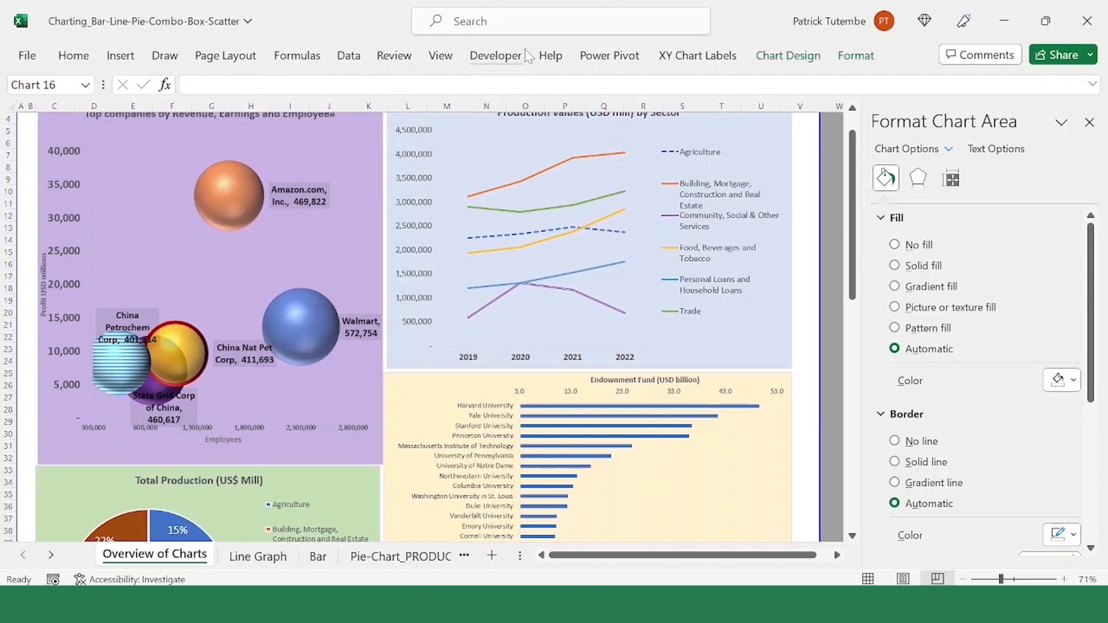
Step: Compare the X Y (Scatter) and Box & Whisker options among the available chart types for the box plot, keeping its current type
{"action": "left_click", "coordinate": [120, 55]}
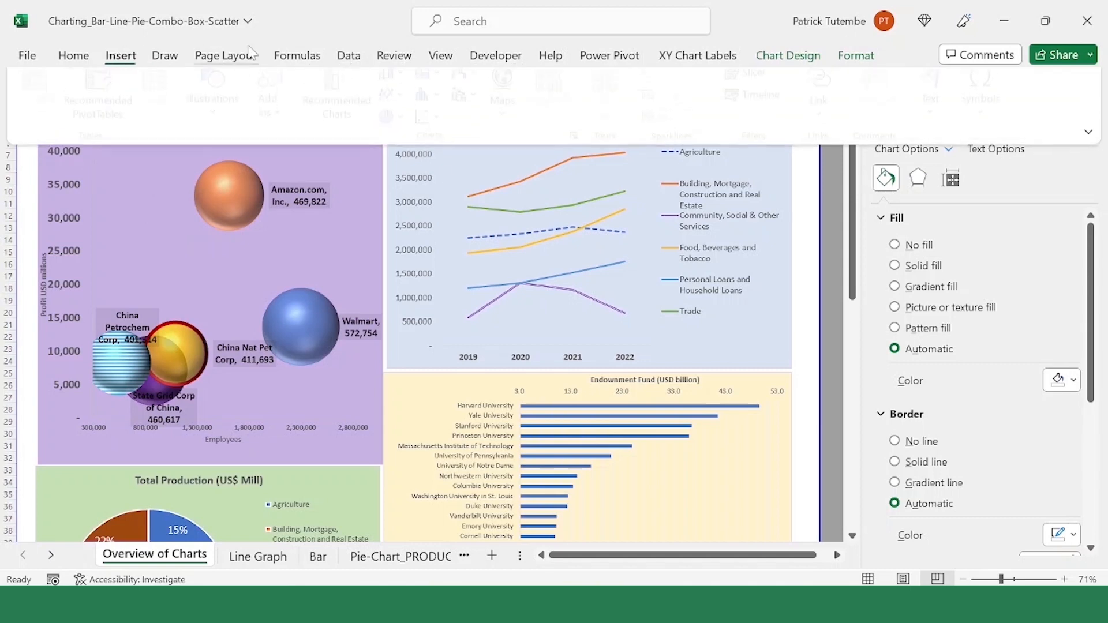
{"action": "left_click", "coordinate": [581, 147]}
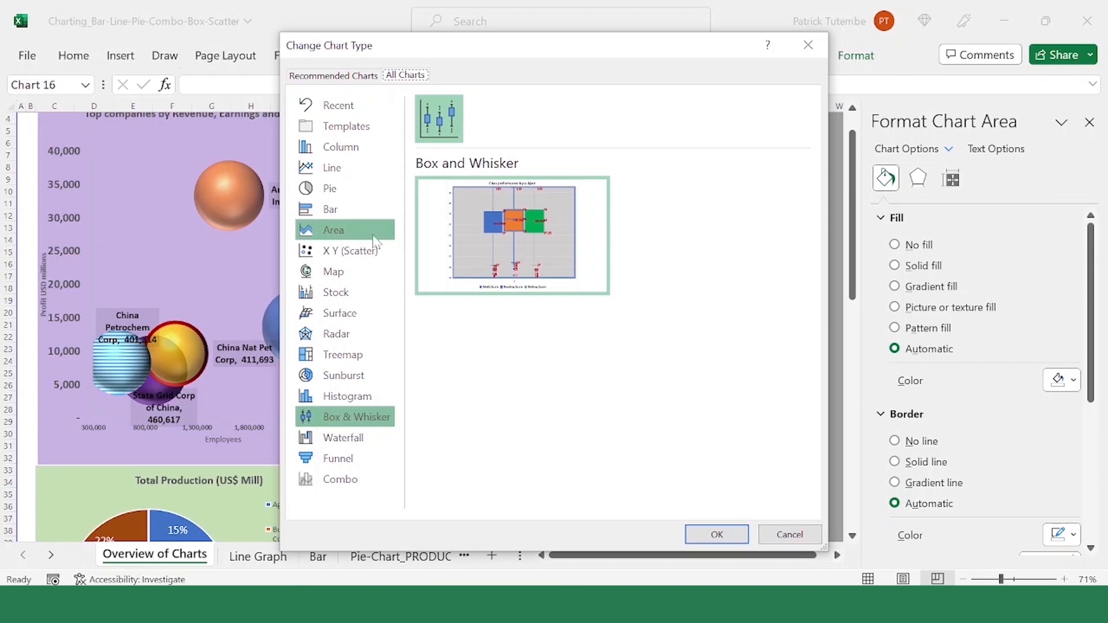
{"action": "left_click", "coordinate": [382, 253]}
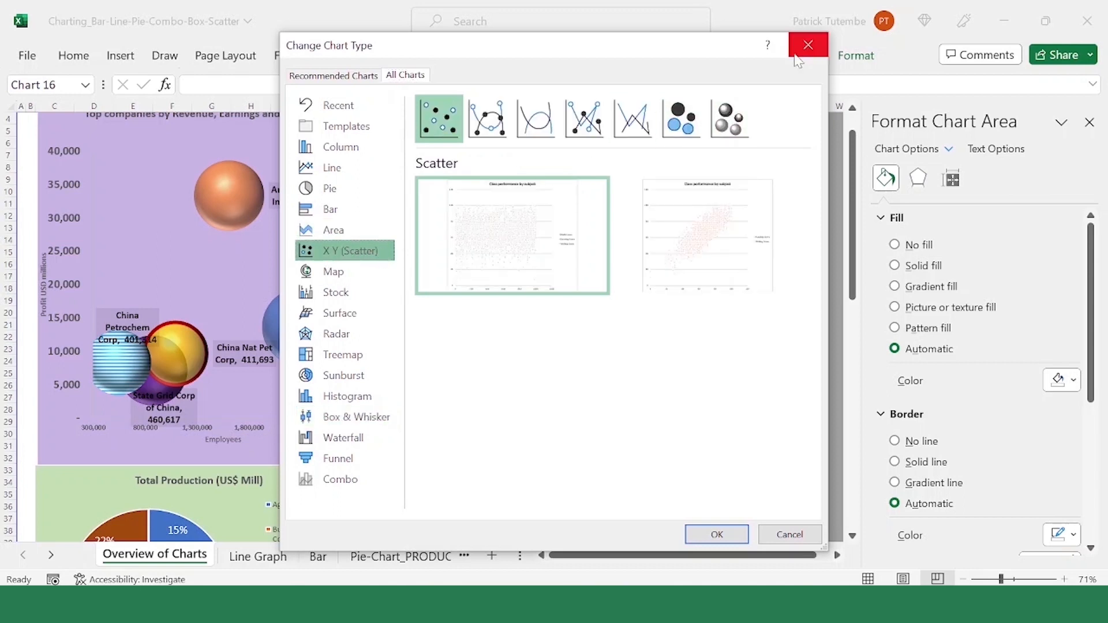
{"action": "left_click", "coordinate": [367, 422]}
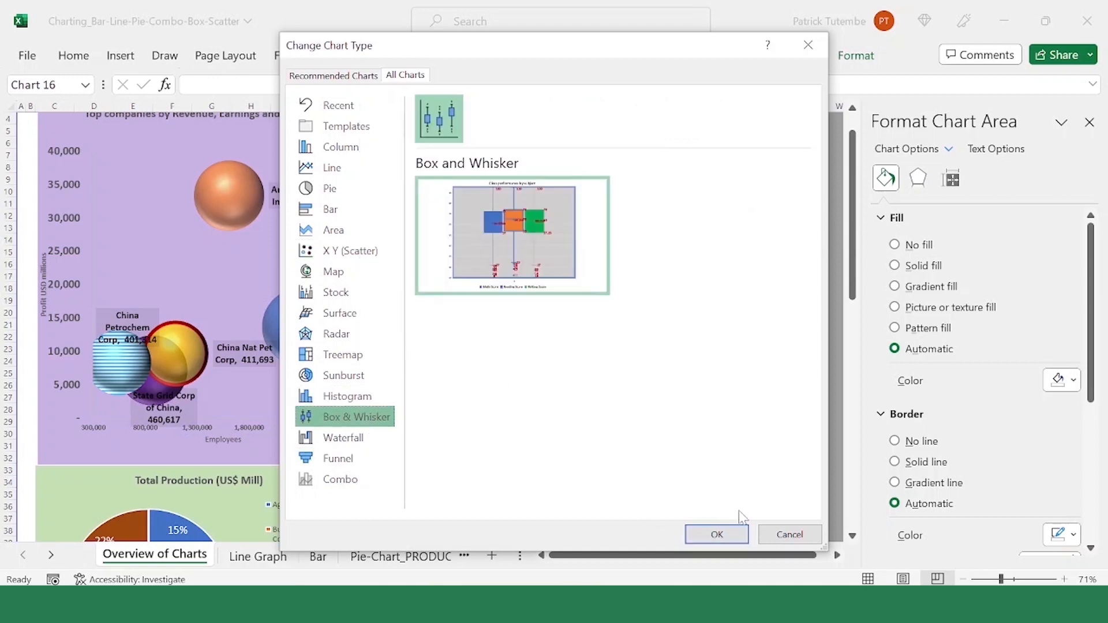
{"action": "left_click", "coordinate": [788, 535]}
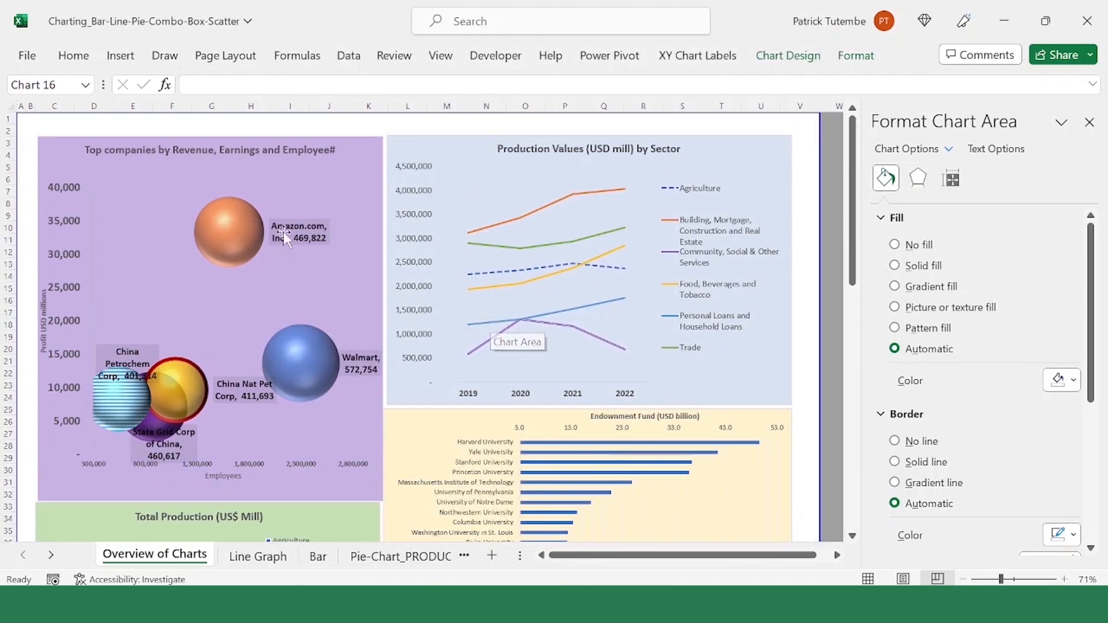
Step: Examine the plot area and the bubble series of the Top companies by Revenue, Earnings and Employee# chart
{"action": "scroll", "coordinate": [285, 286], "scroll_direction": "down", "scroll_amount": 6}
{"action": "scroll", "coordinate": [285, 280], "scroll_direction": "down", "scroll_amount": 10}
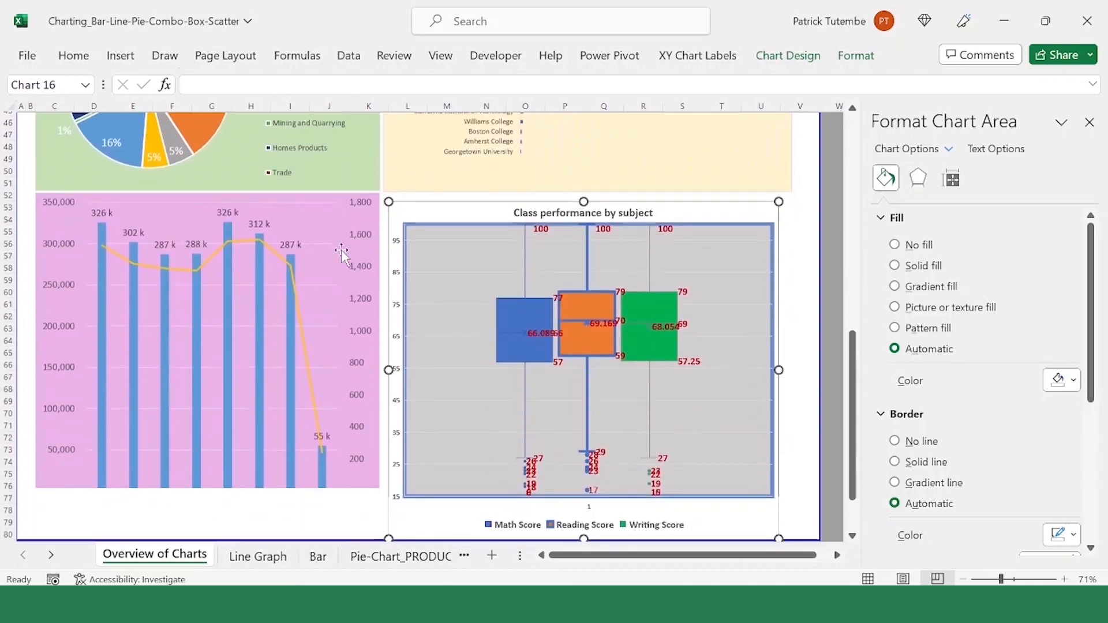
{"action": "scroll", "coordinate": [373, 247], "scroll_direction": "up", "scroll_amount": 17}
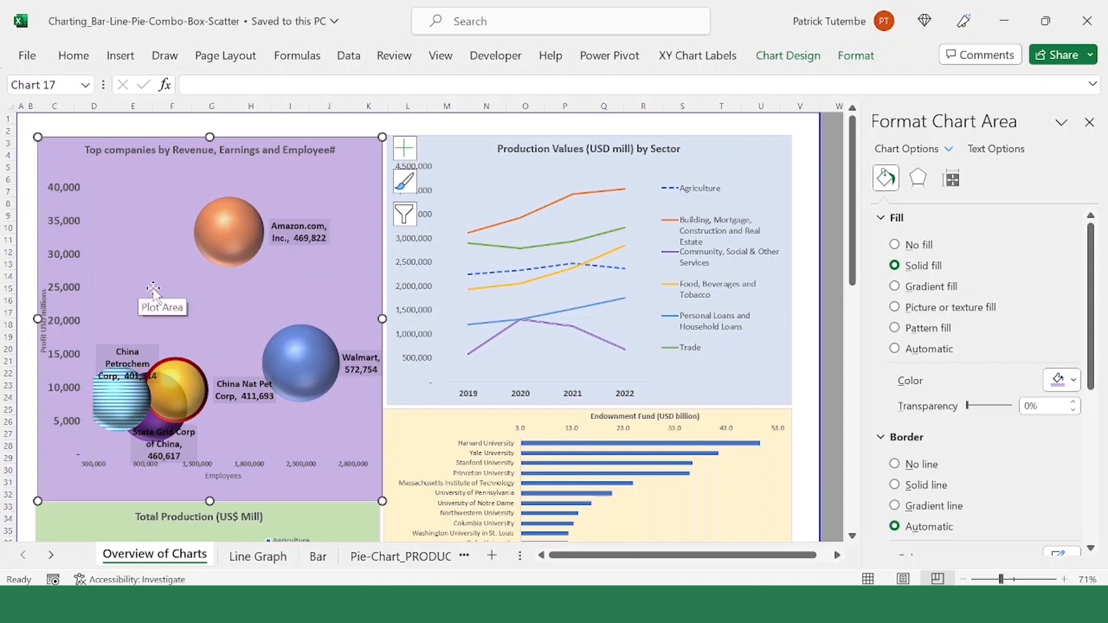
{"action": "left_click", "coordinate": [136, 184]}
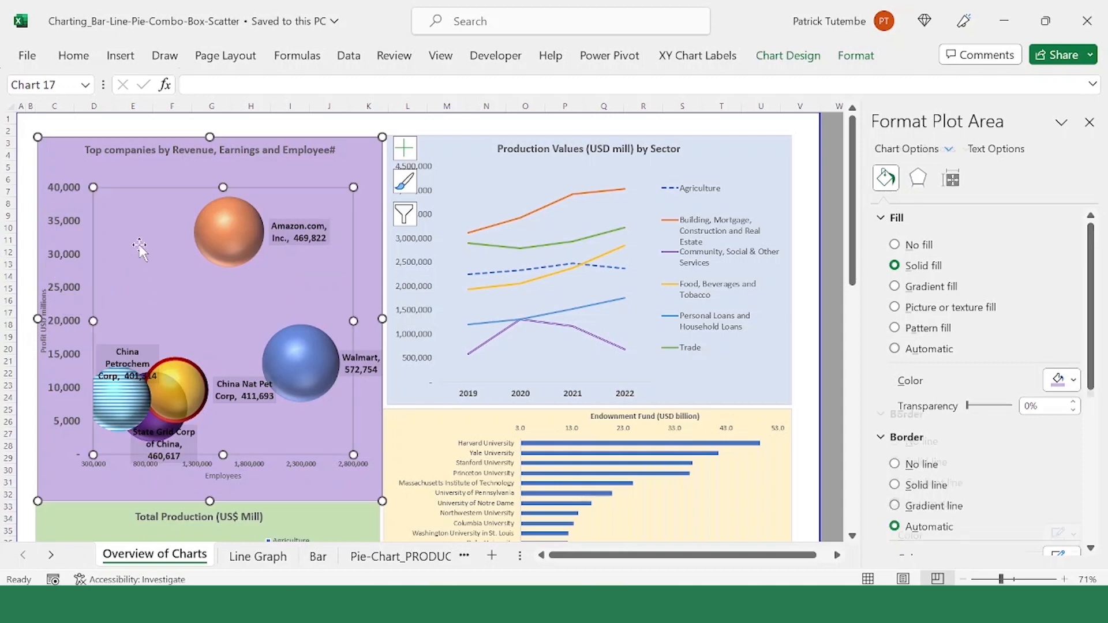
{"action": "left_click", "coordinate": [237, 238]}
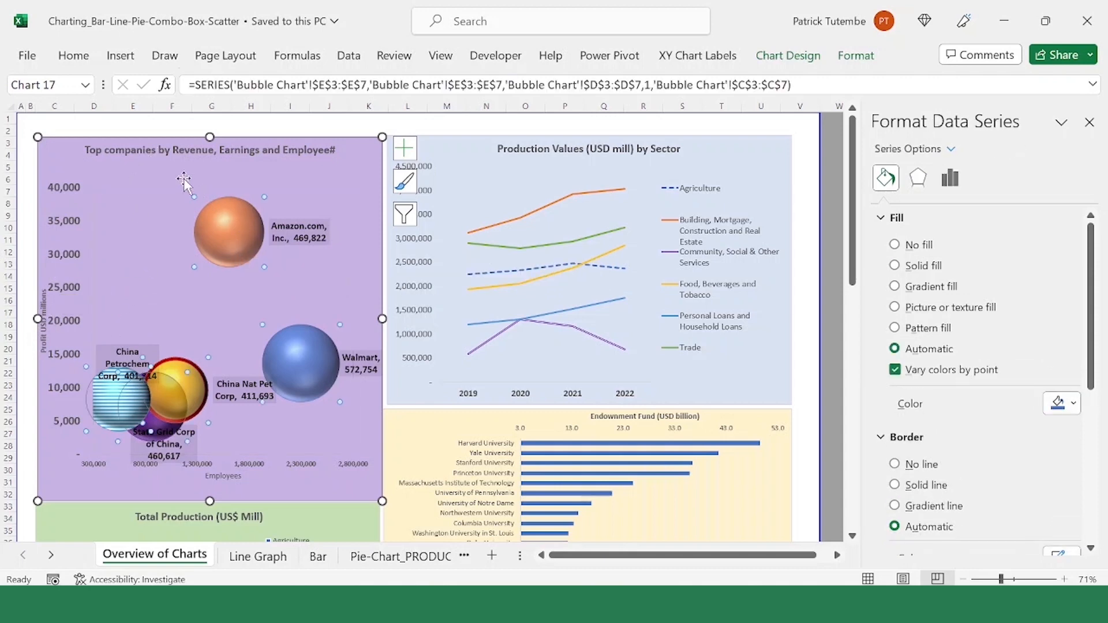
{"action": "left_click", "coordinate": [184, 179]}
Step: Inspect the bubble chart's title and its Profit USD millions and Employees axis titles
{"action": "left_click", "coordinate": [130, 155]}
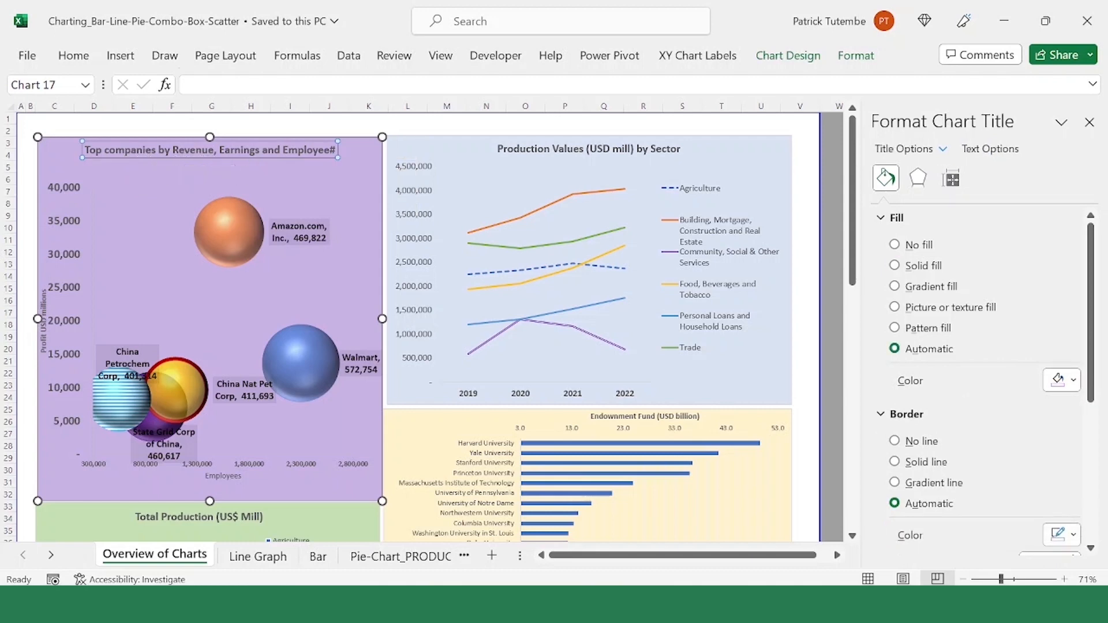
{"action": "left_click", "coordinate": [298, 150]}
{"action": "left_click", "coordinate": [47, 301]}
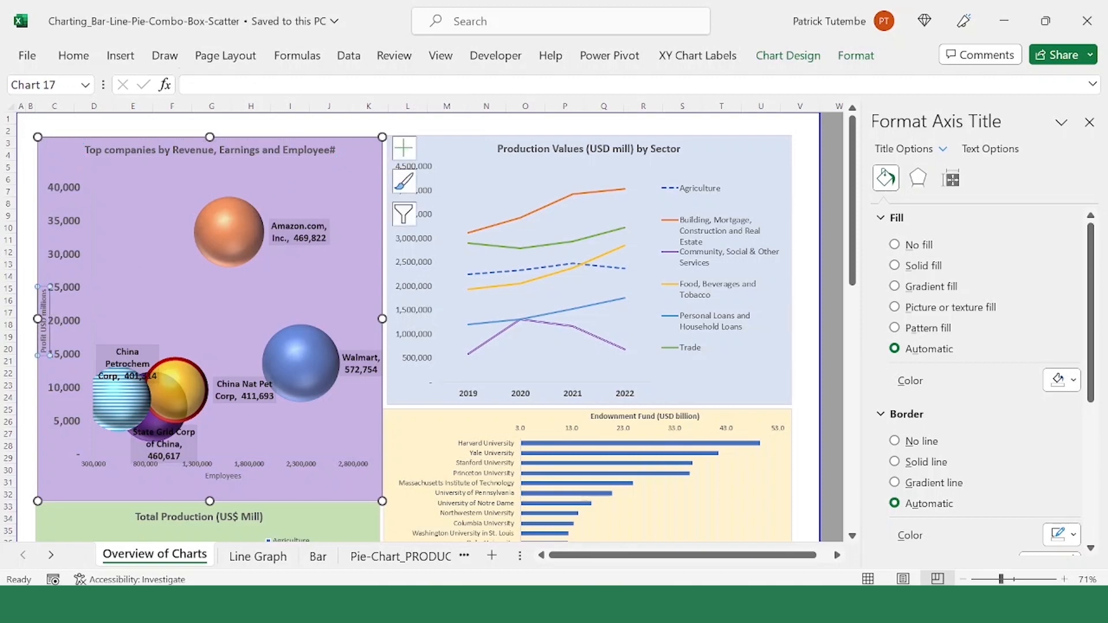
{"action": "left_click", "coordinate": [219, 477]}
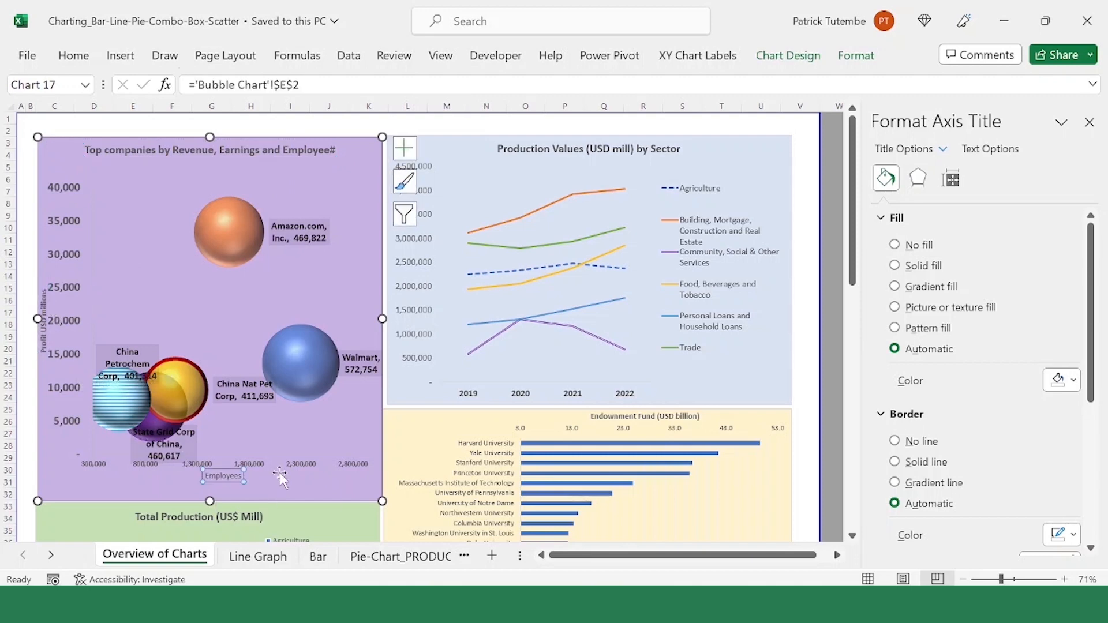
Step: Examine how the Amazon.com bubble sits and sizes against the other companies in the bubble chart
{"action": "left_click", "coordinate": [270, 278]}
{"action": "left_click", "coordinate": [240, 244]}
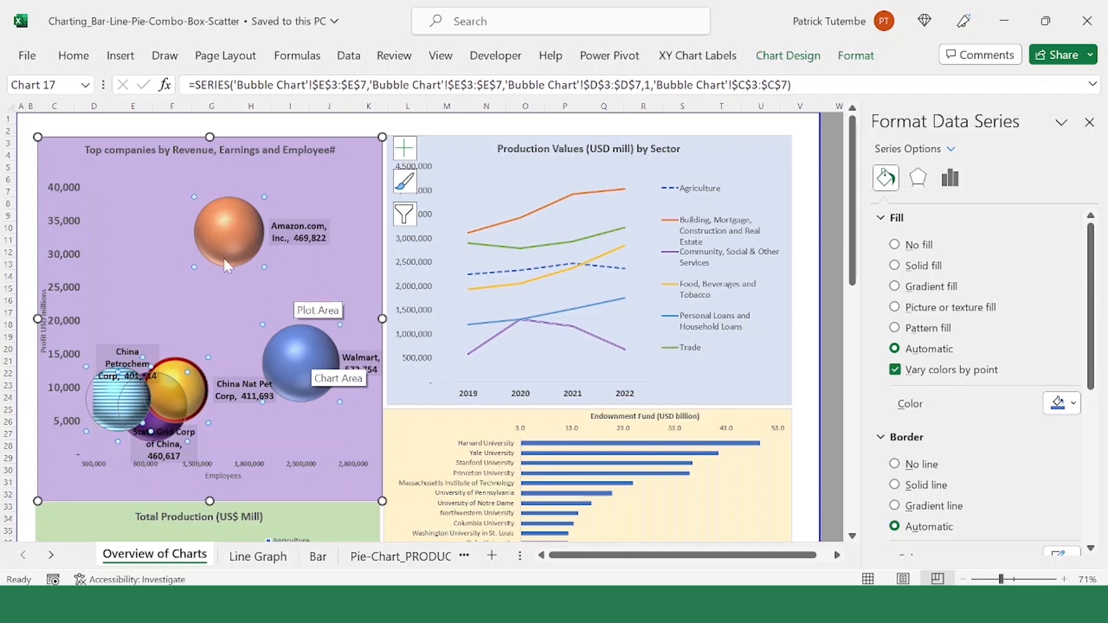
{"action": "left_click", "coordinate": [289, 175]}
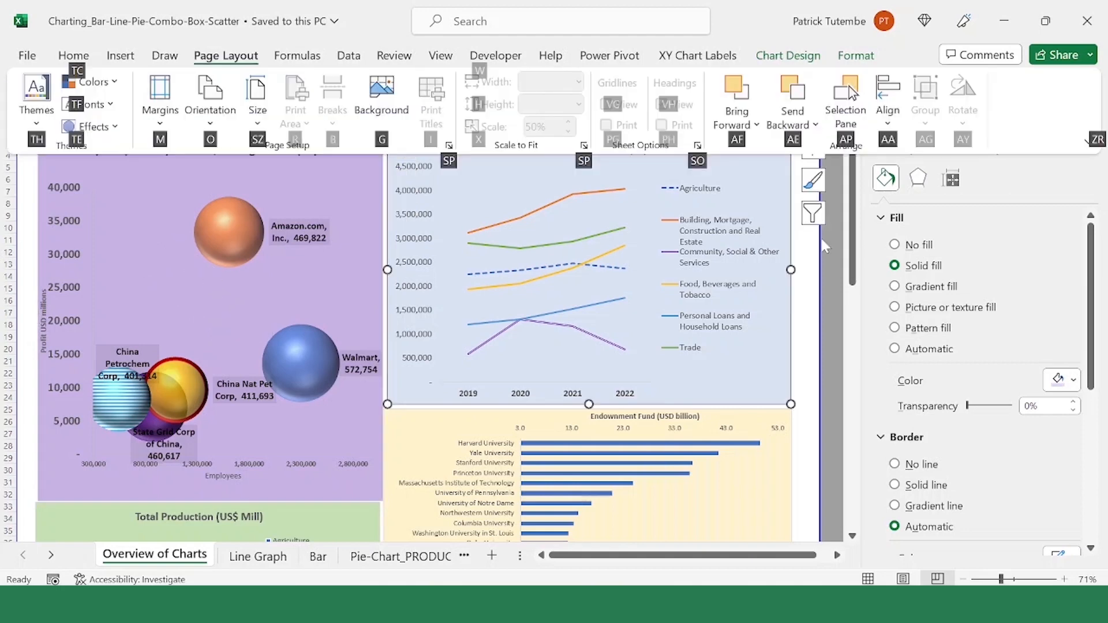
{"action": "key", "text": "Escape"}
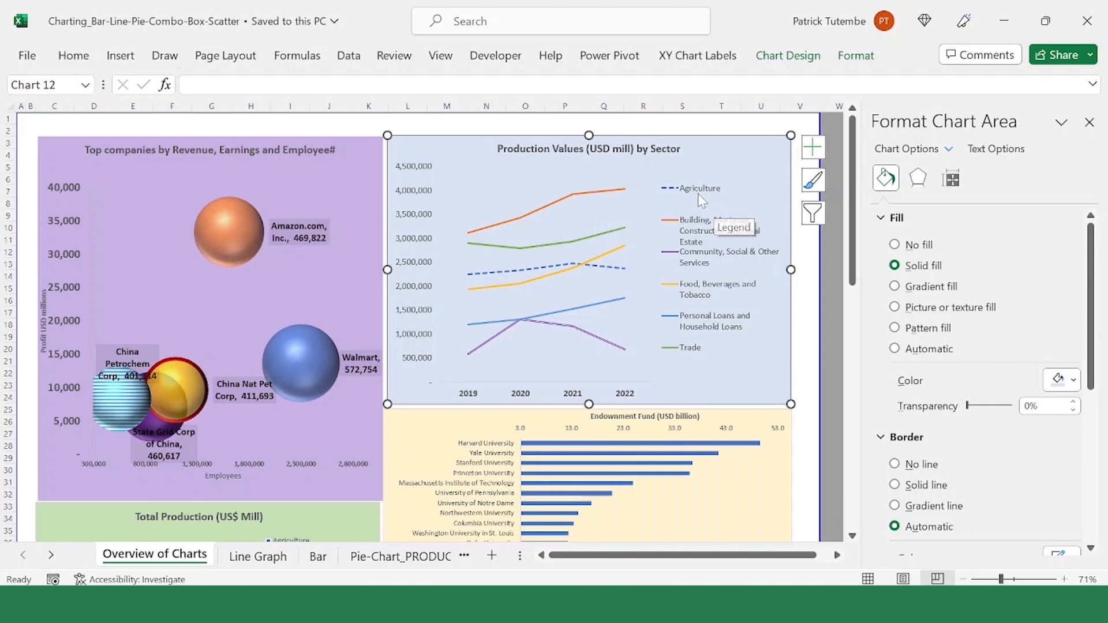
Step: Review the legend entries and sector lines of the Production Values (USD mill) by Sector chart, including Trade, Personal Loans and Construction
{"action": "left_click", "coordinate": [707, 205]}
{"action": "left_click", "coordinate": [723, 228]}
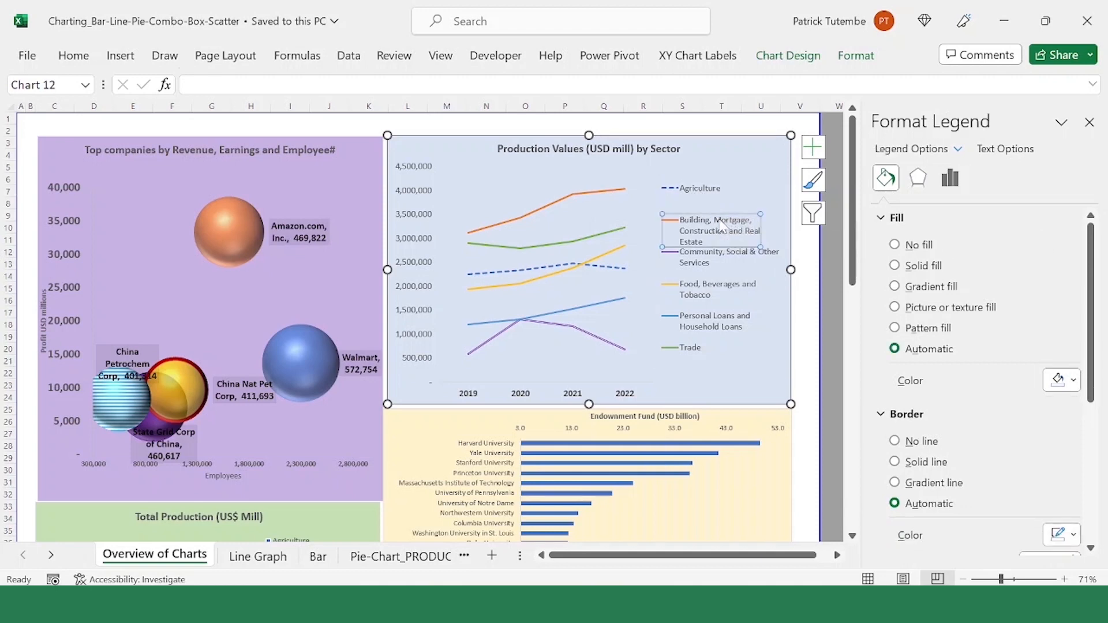
{"action": "left_click", "coordinate": [611, 237]}
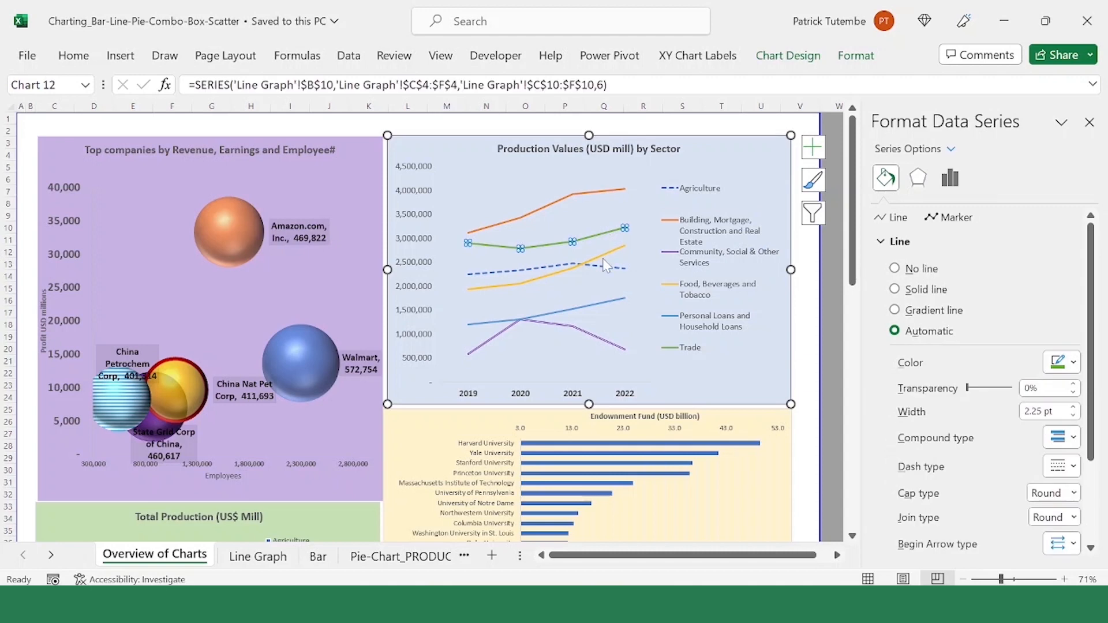
{"action": "left_click", "coordinate": [600, 255]}
{"action": "left_click", "coordinate": [486, 325]}
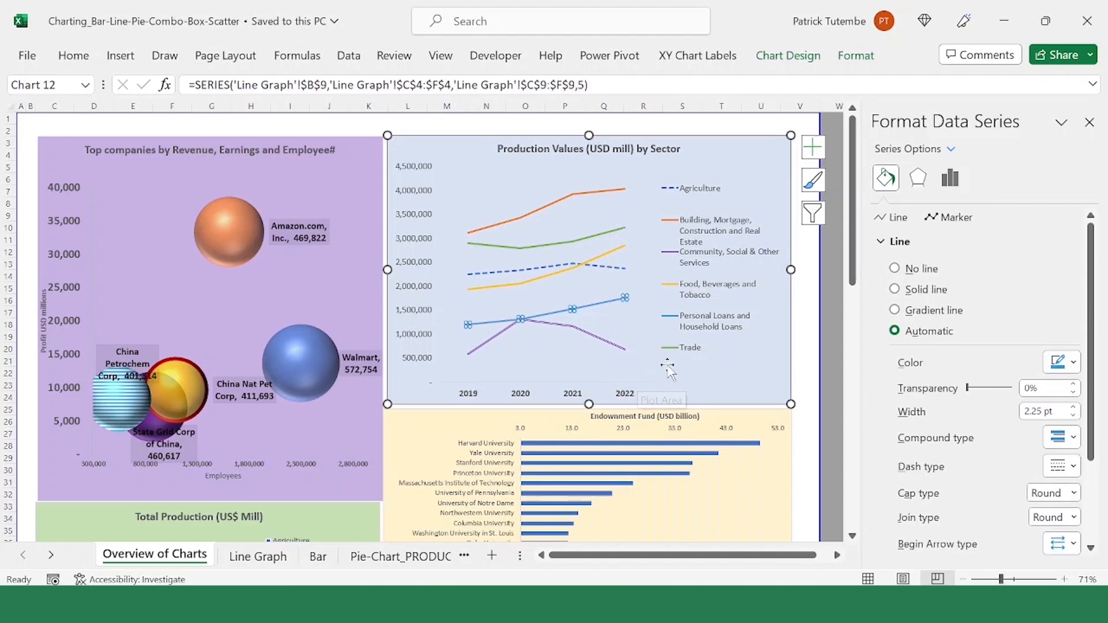
{"action": "mouse_move", "coordinate": [608, 197]}
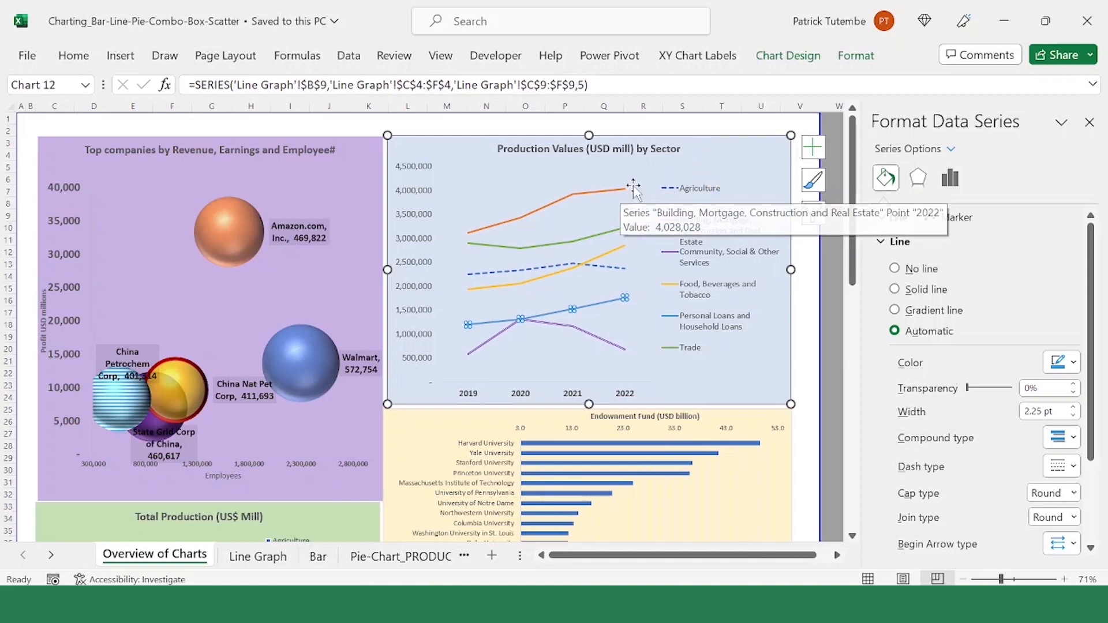
{"action": "left_click", "coordinate": [718, 162]}
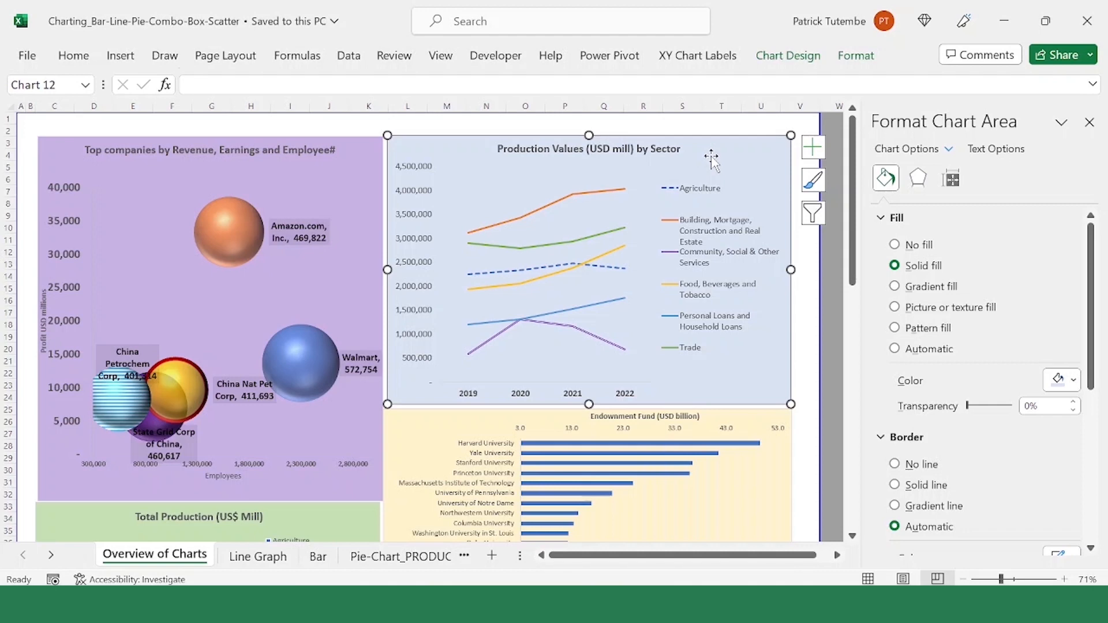
Step: Examine the university bars in the Endownment Fund (USD billion) chart, highlighting the whole data series
{"action": "scroll", "coordinate": [653, 323], "scroll_direction": "down", "scroll_amount": 6}
{"action": "left_click", "coordinate": [649, 322]}
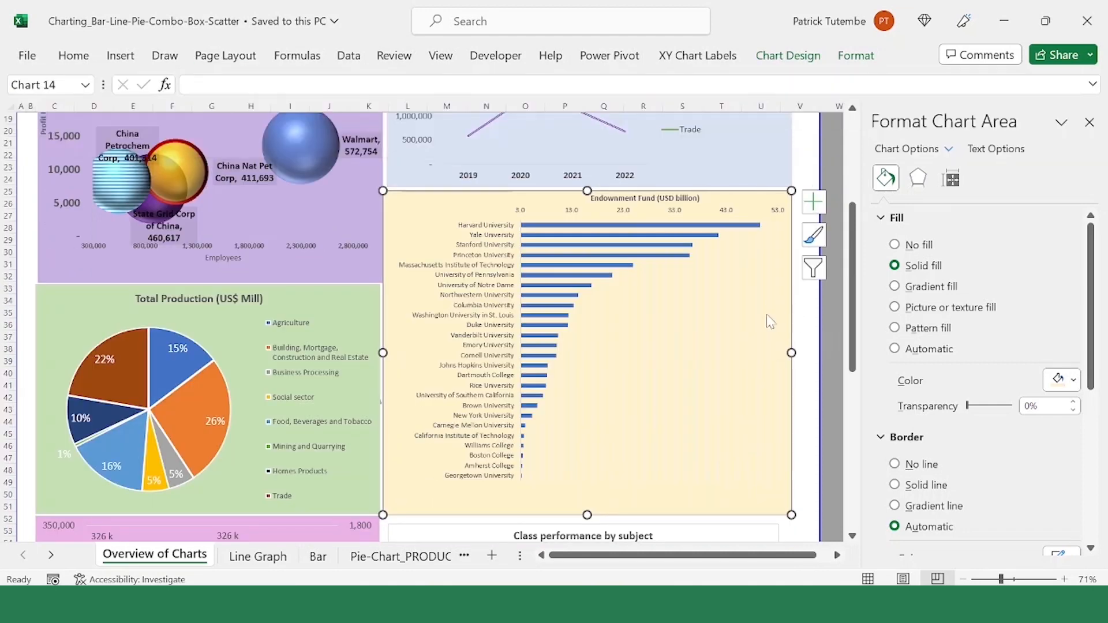
{"action": "scroll", "coordinate": [692, 352], "scroll_direction": "down", "scroll_amount": 1}
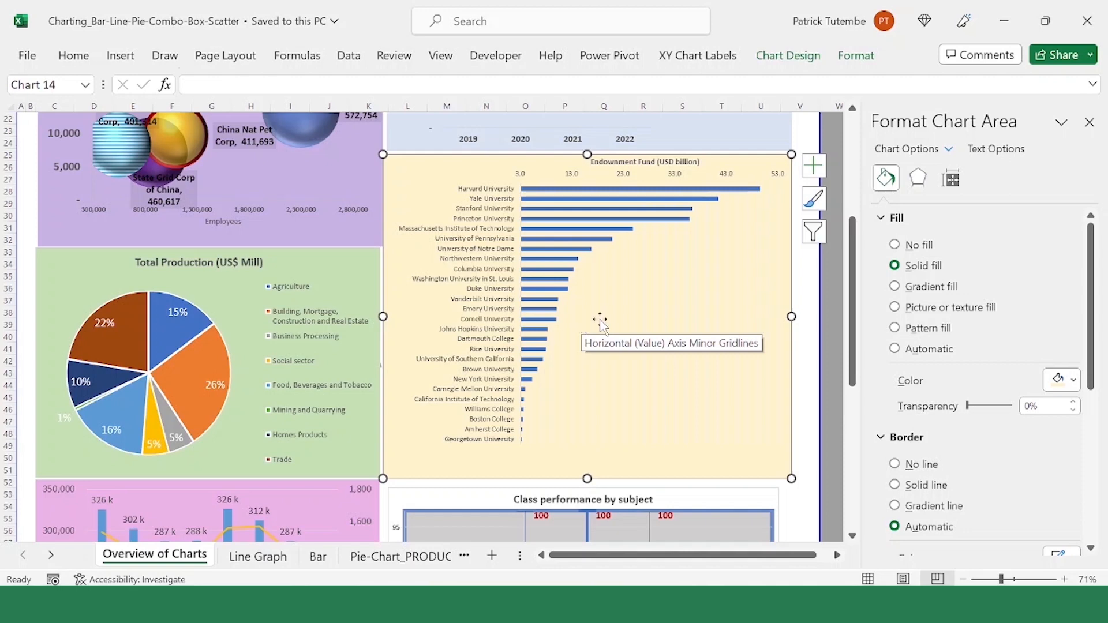
{"action": "left_click", "coordinate": [577, 198]}
{"action": "left_click", "coordinate": [589, 194]}
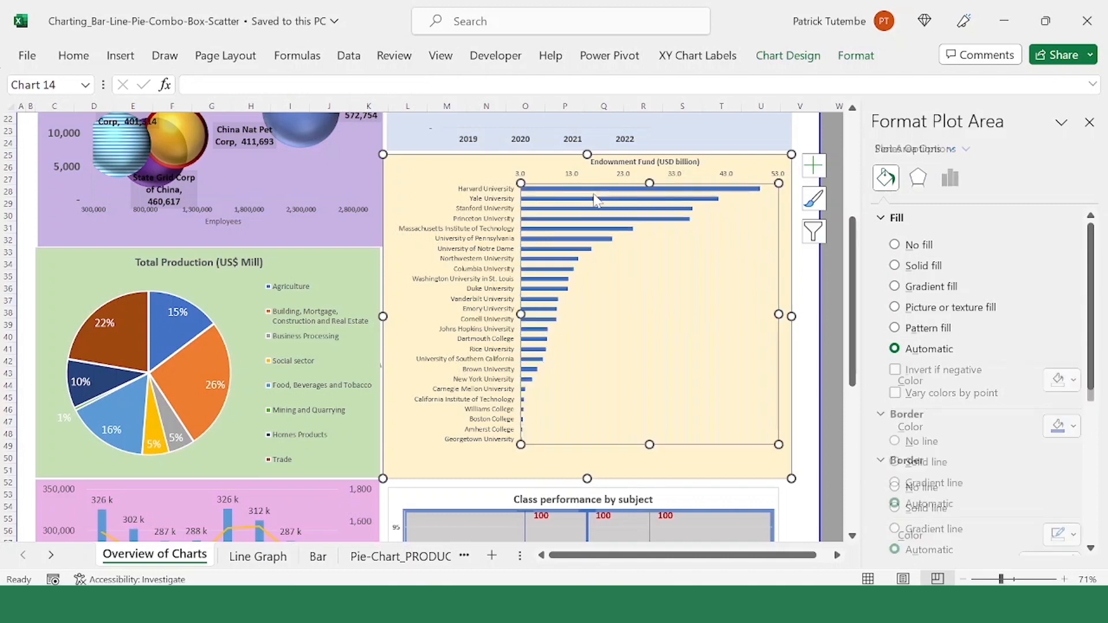
{"action": "left_click", "coordinate": [630, 199]}
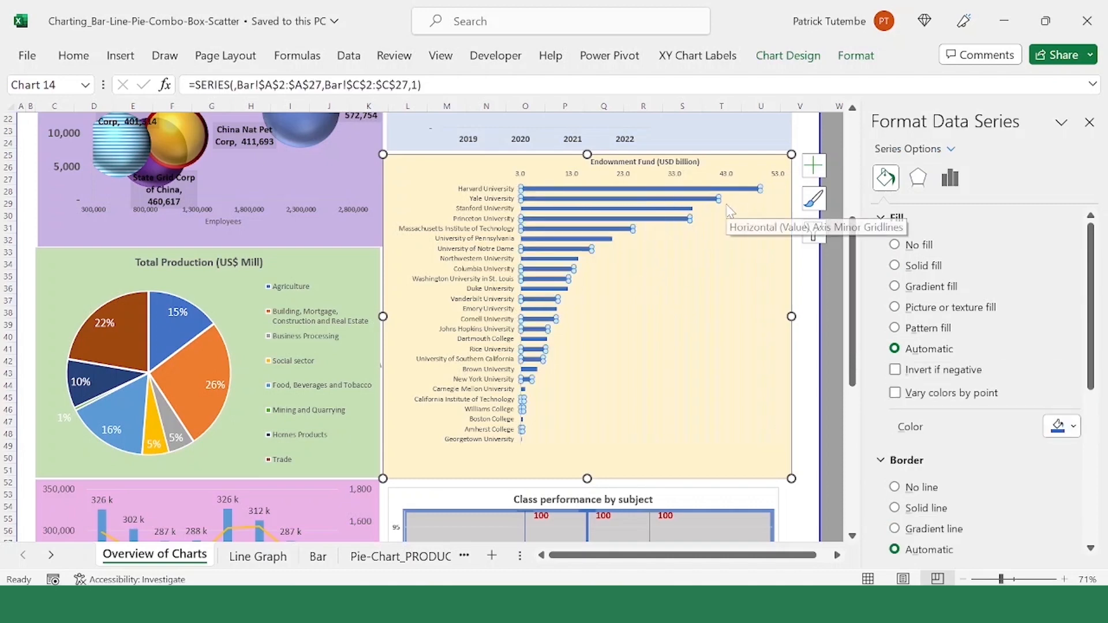
Step: Inspect the minor gridlines, plot area and university name axis of the Endownment Fund bar chart
{"action": "left_click", "coordinate": [543, 477]}
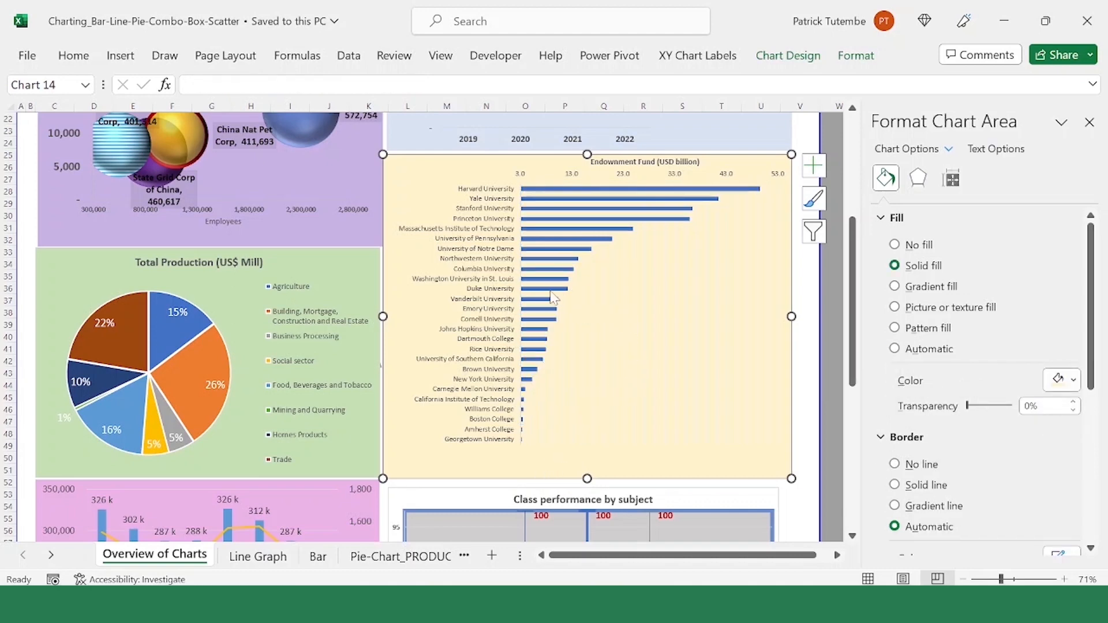
{"action": "left_click", "coordinate": [679, 258]}
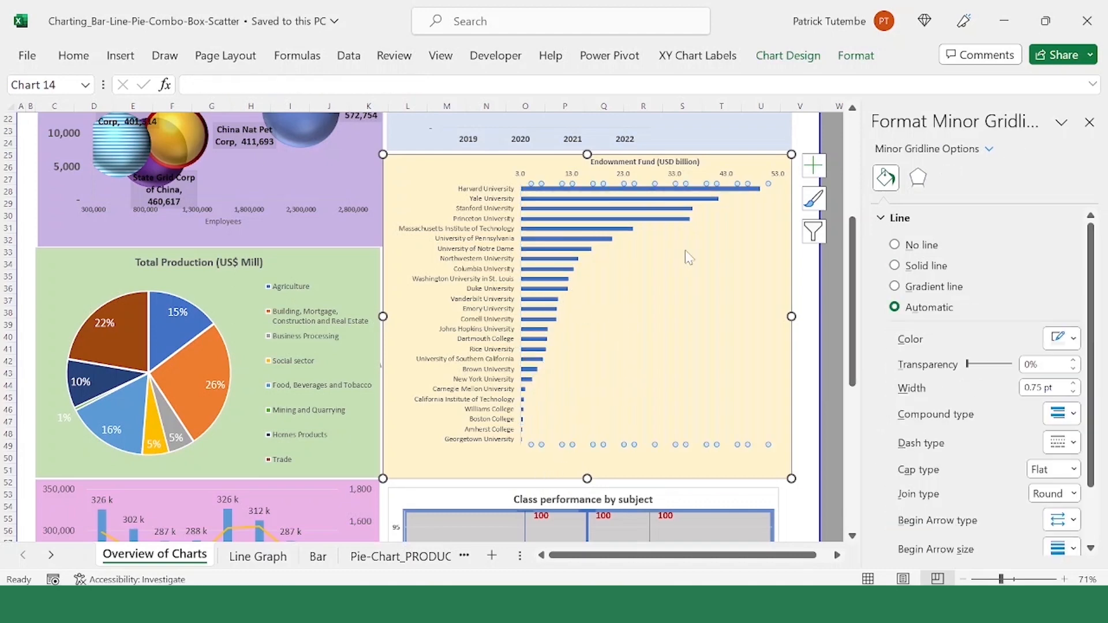
{"action": "left_click", "coordinate": [731, 240]}
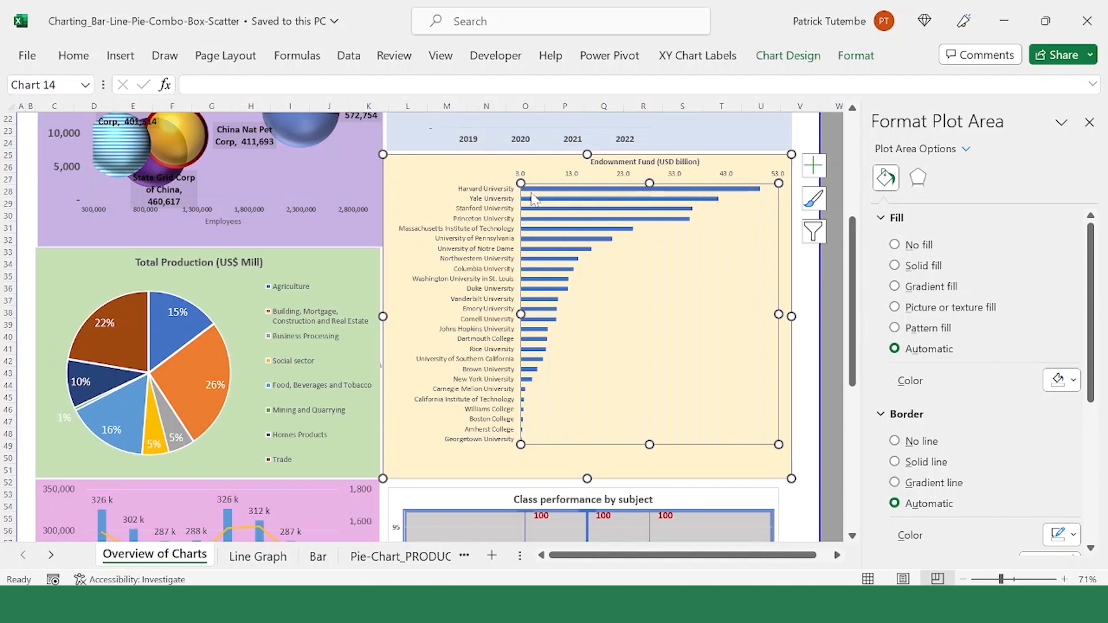
{"action": "left_click", "coordinate": [497, 214]}
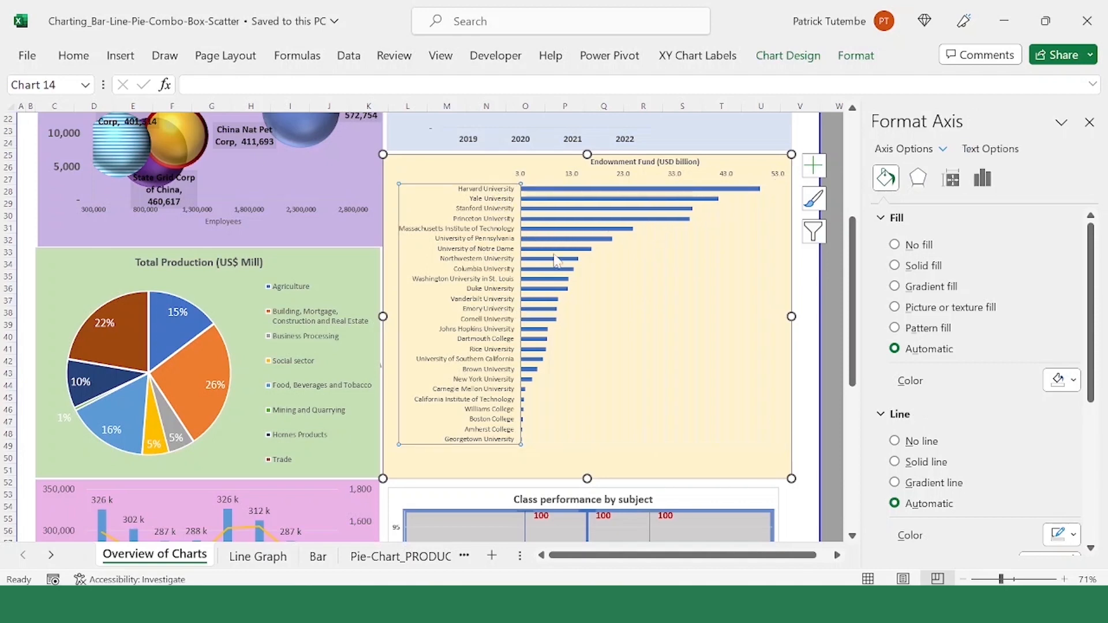
Step: Highlight the Harvard University bar in the Endownment Fund (USD billion) chart and compare it with the other universities
{"action": "left_click", "coordinate": [602, 185]}
{"action": "left_click", "coordinate": [600, 189]}
{"action": "left_click", "coordinate": [599, 189]}
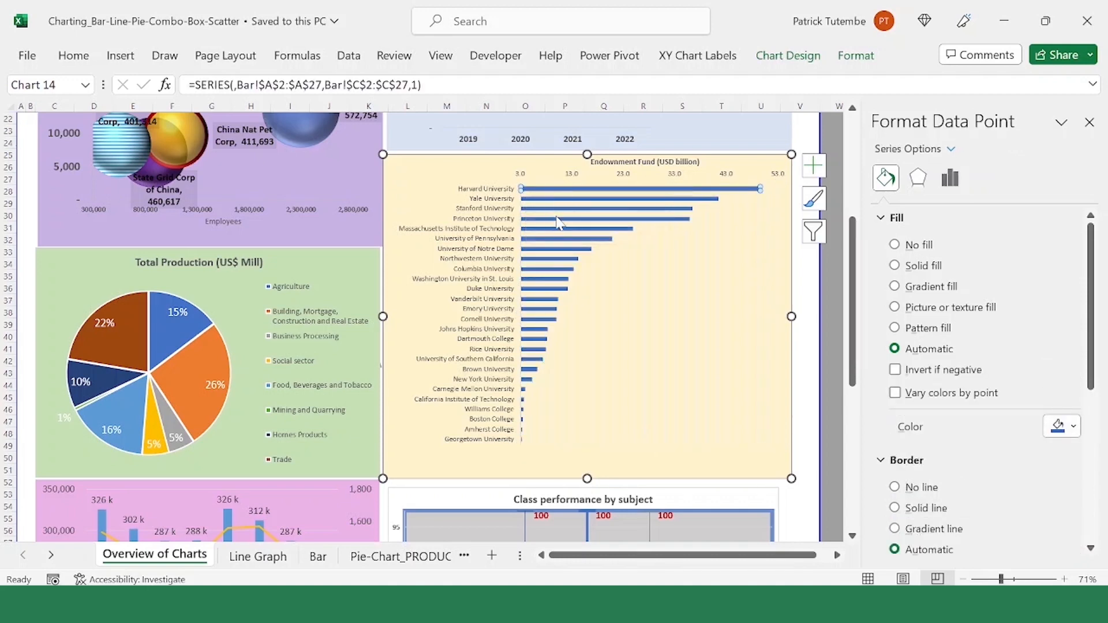
{"action": "mouse_move", "coordinate": [576, 254]}
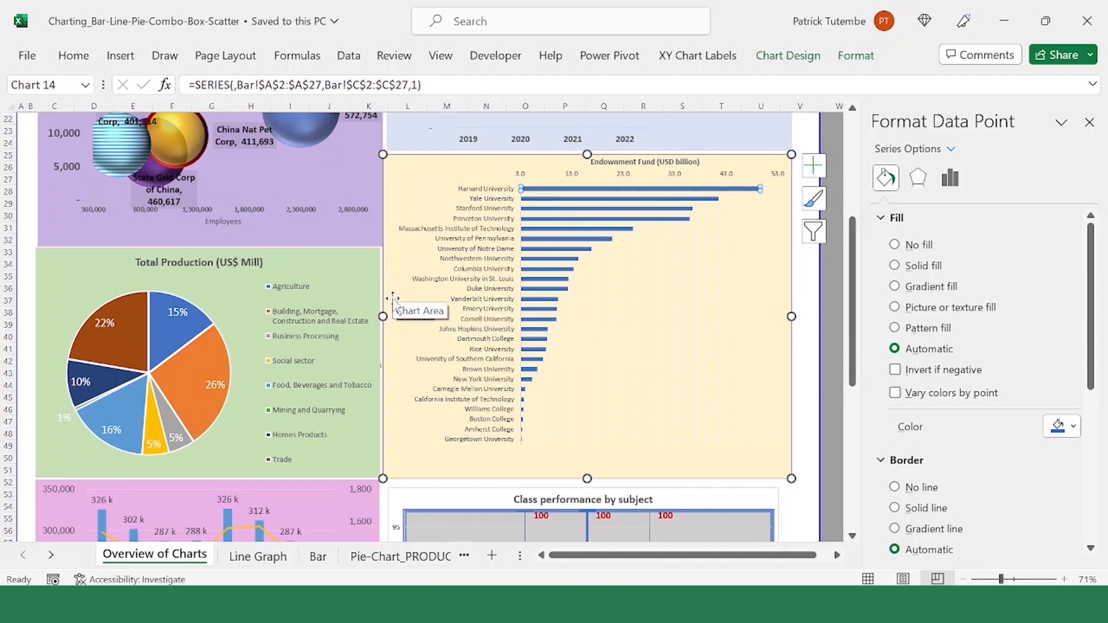
{"action": "left_click", "coordinate": [658, 453]}
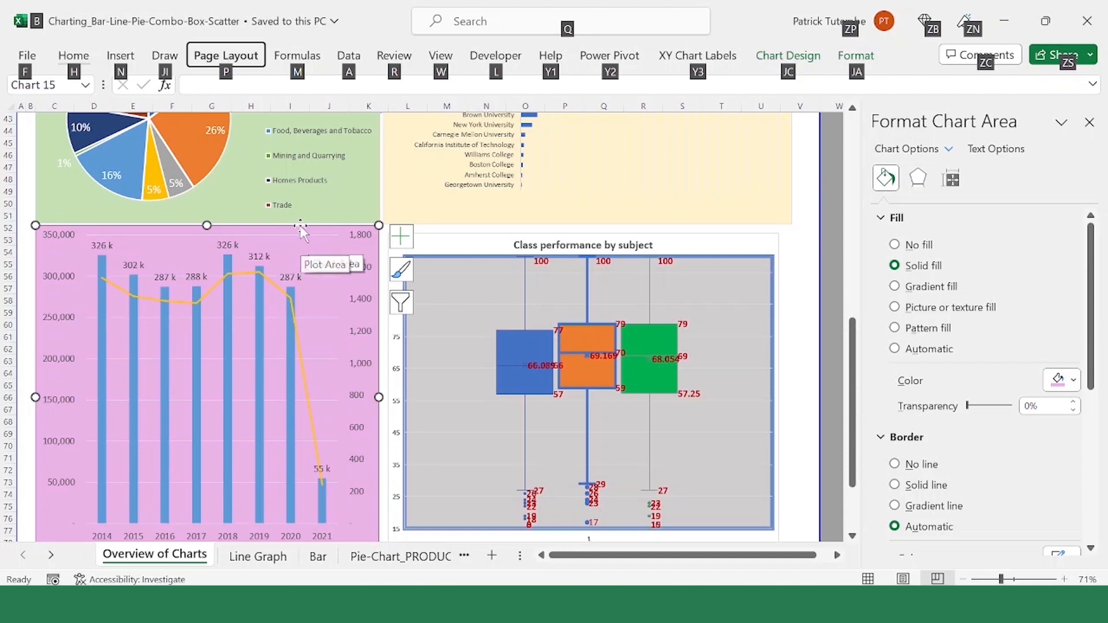
Step: Examine the combo chart's sales columns, Number of Sales line, and its primary and secondary value axes
{"action": "left_click", "coordinate": [230, 272]}
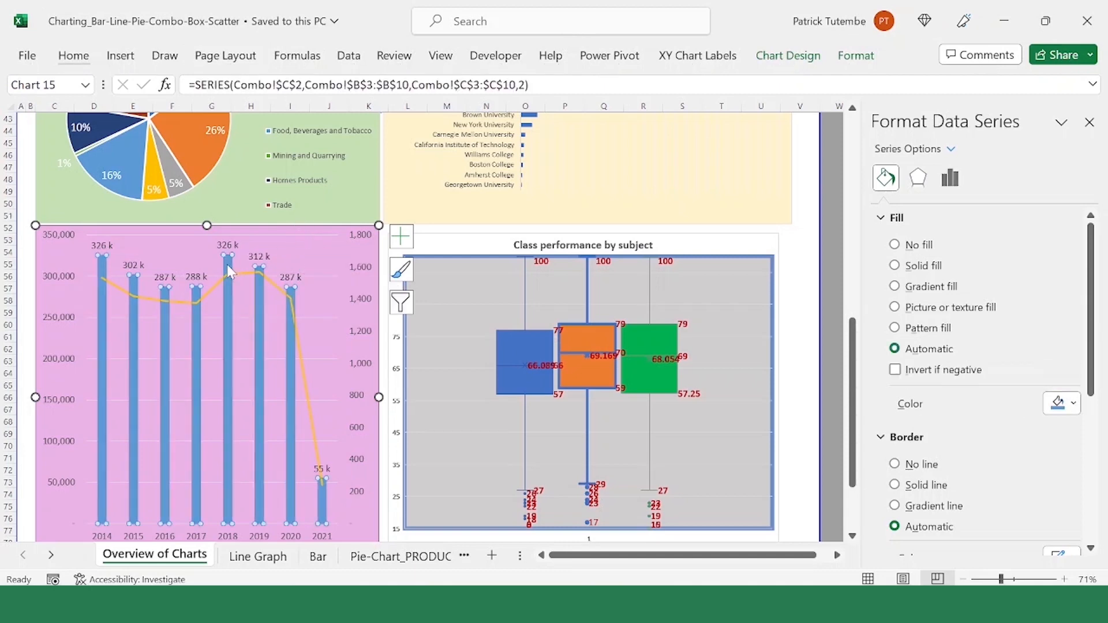
{"action": "left_click", "coordinate": [306, 384]}
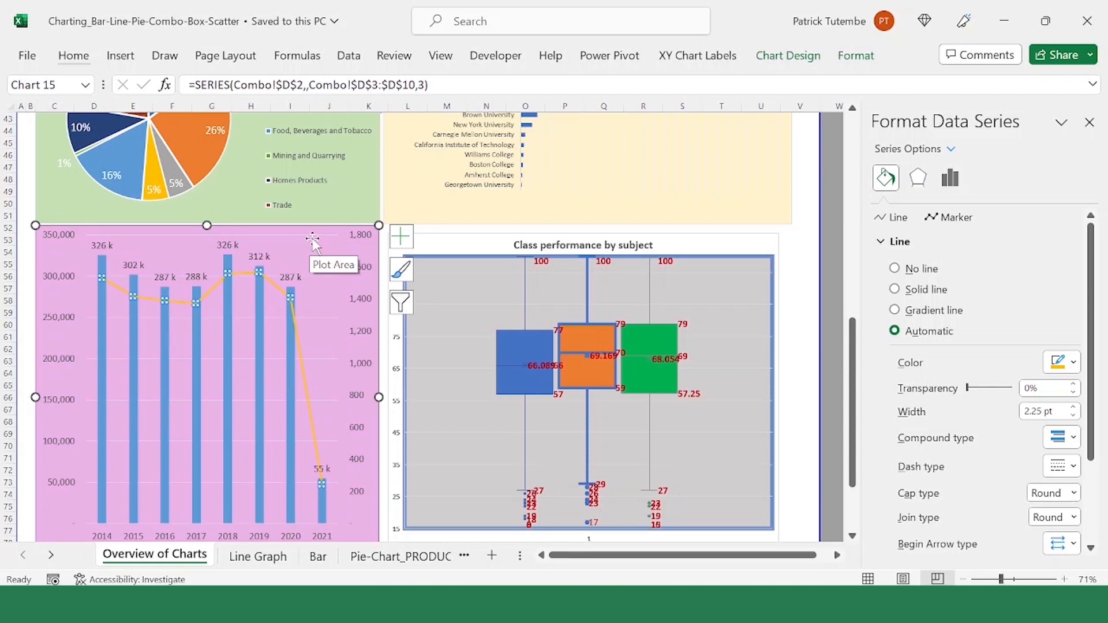
{"action": "left_click", "coordinate": [358, 316]}
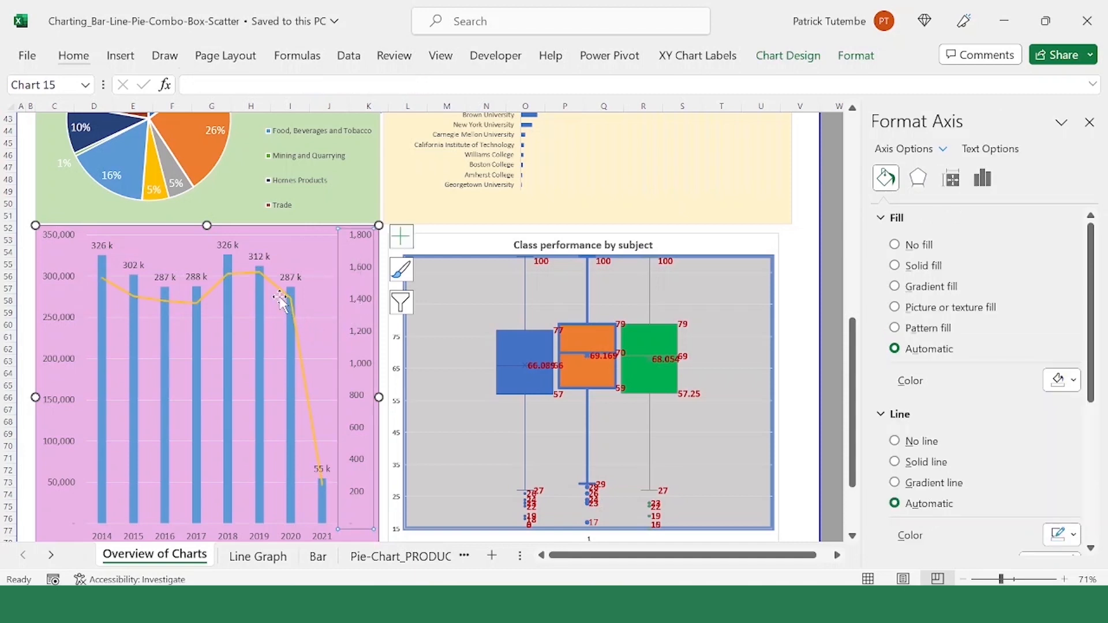
{"action": "left_click", "coordinate": [272, 287]}
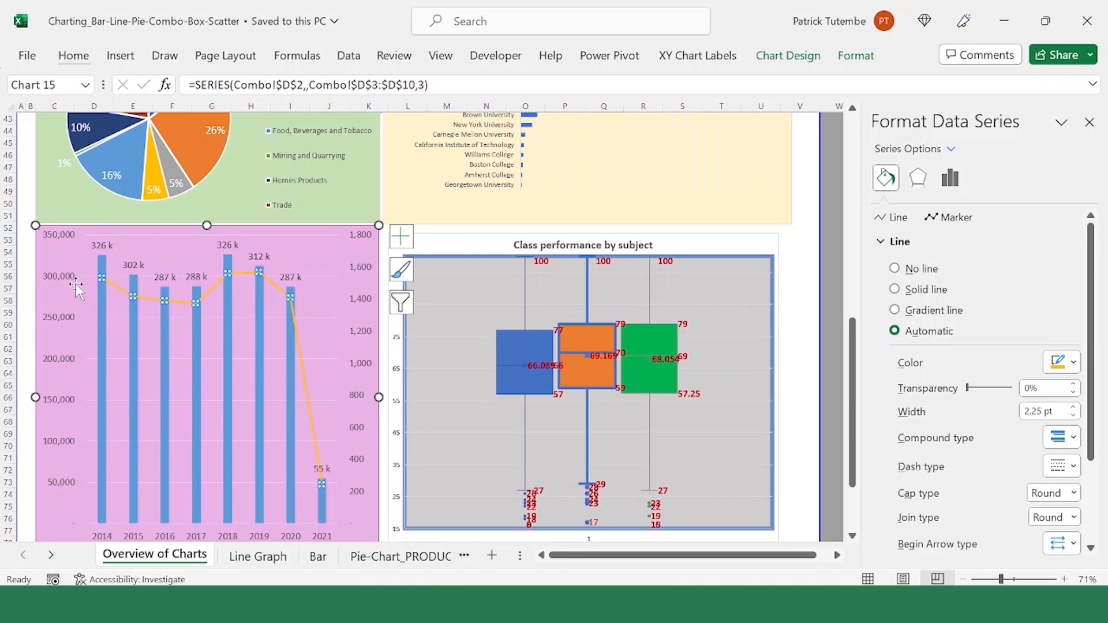
{"action": "left_click", "coordinate": [59, 281]}
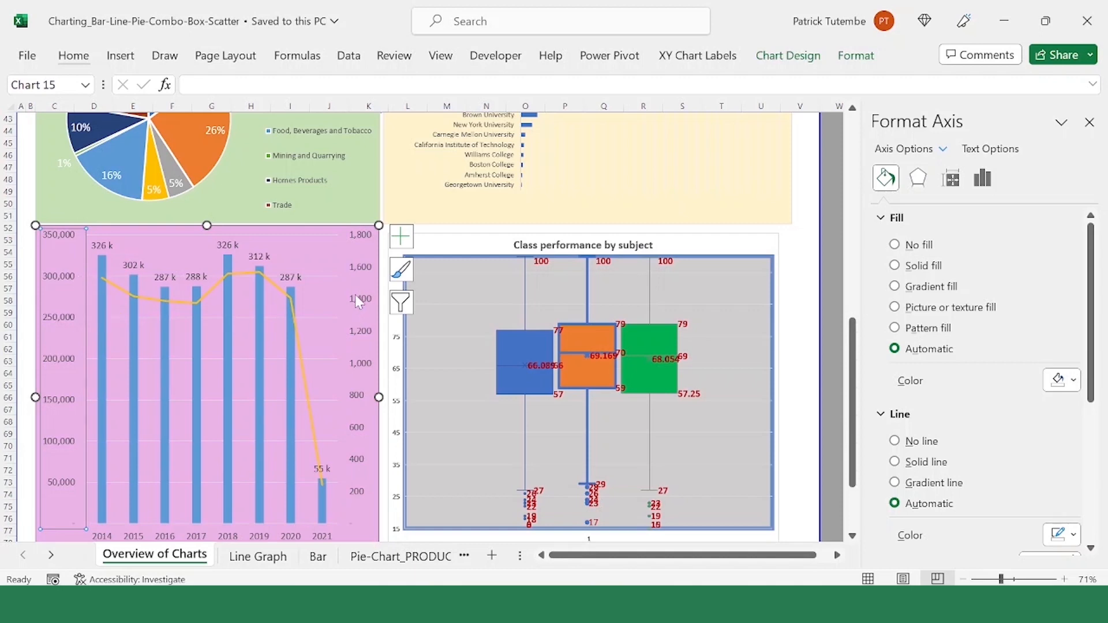
{"action": "left_click", "coordinate": [364, 312]}
{"action": "left_click", "coordinate": [364, 312]}
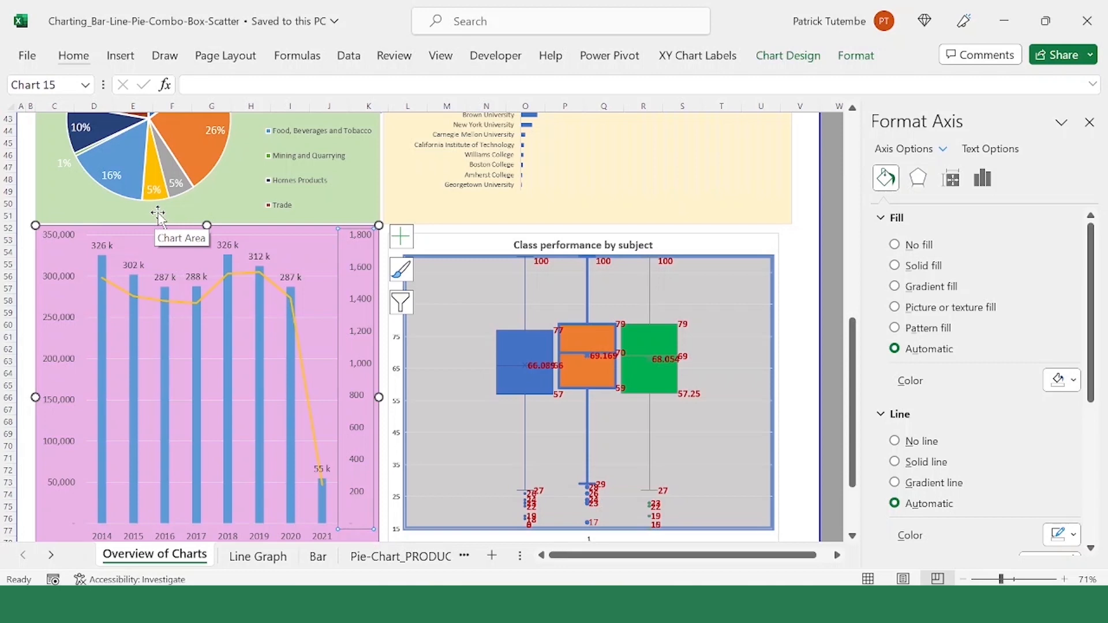
{"action": "left_click", "coordinate": [306, 235]}
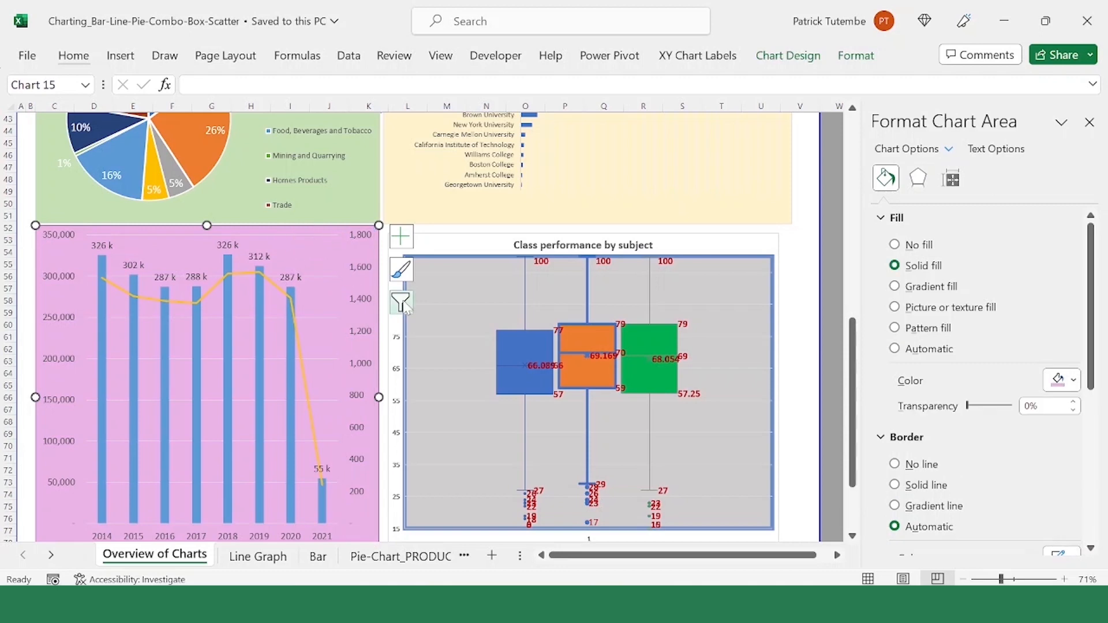
Step: Examine the Math, Reading and Writing Score boxes in the Class performance by subject box plot
{"action": "scroll", "coordinate": [439, 297], "scroll_direction": "down", "scroll_amount": 3}
{"action": "scroll", "coordinate": [568, 243], "scroll_direction": "up", "scroll_amount": 6}
{"action": "scroll", "coordinate": [543, 274], "scroll_direction": "down", "scroll_amount": 3}
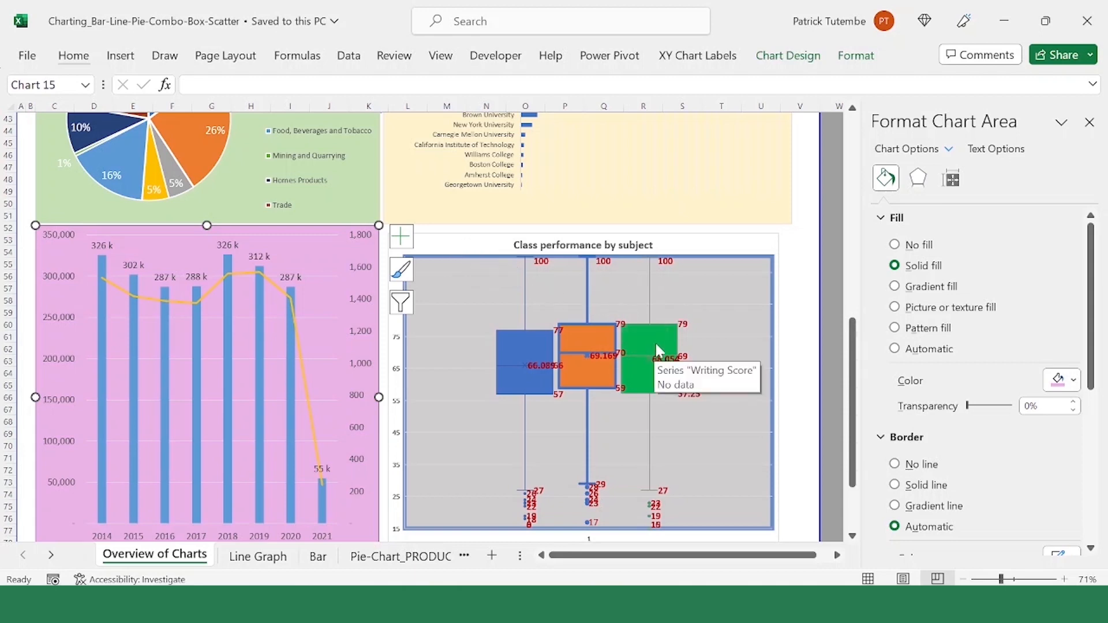
{"action": "left_click", "coordinate": [509, 301]}
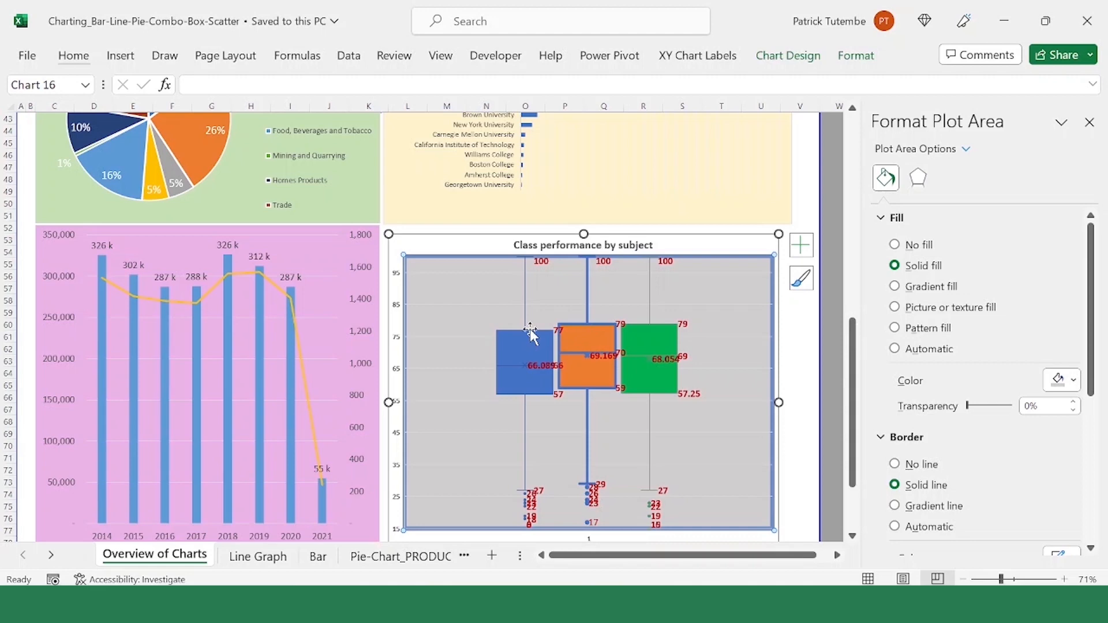
{"action": "mouse_move", "coordinate": [596, 330]}
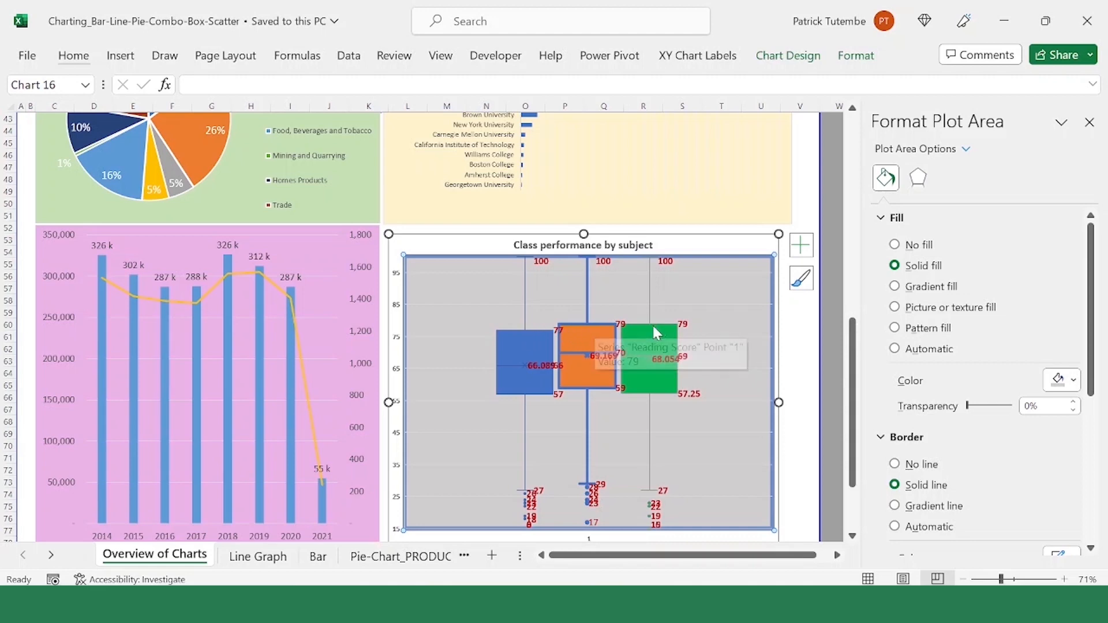
{"action": "scroll", "coordinate": [552, 351], "scroll_direction": "down", "scroll_amount": 4}
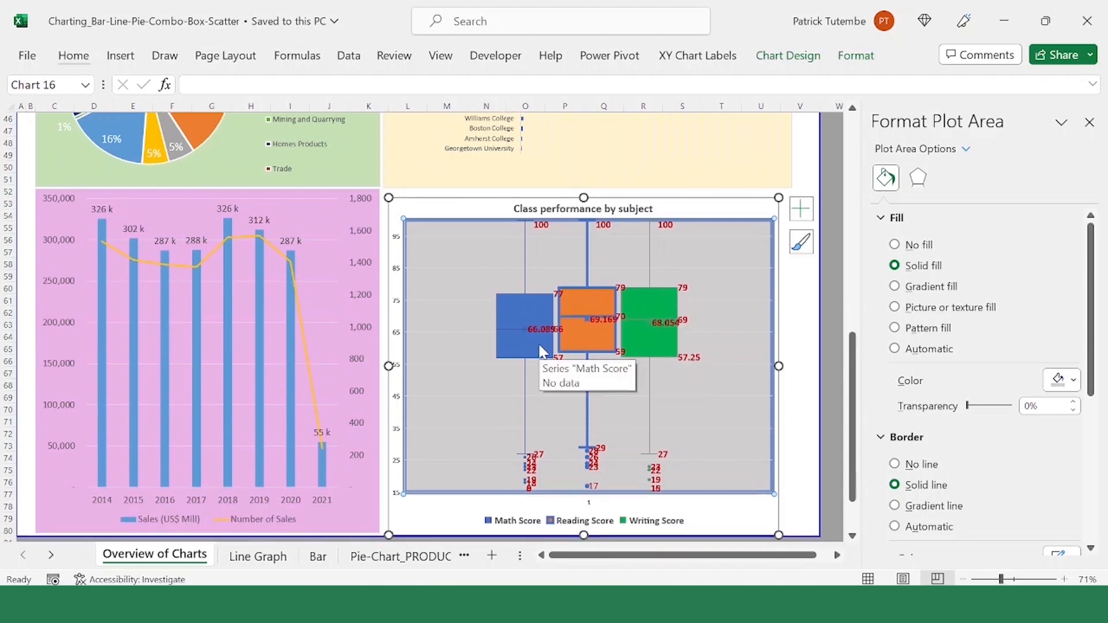
Step: Review the full set of charts on the overview sheet once more, ending with the bubble and sector line charts
{"action": "scroll", "coordinate": [606, 349], "scroll_direction": "up", "scroll_amount": 18}
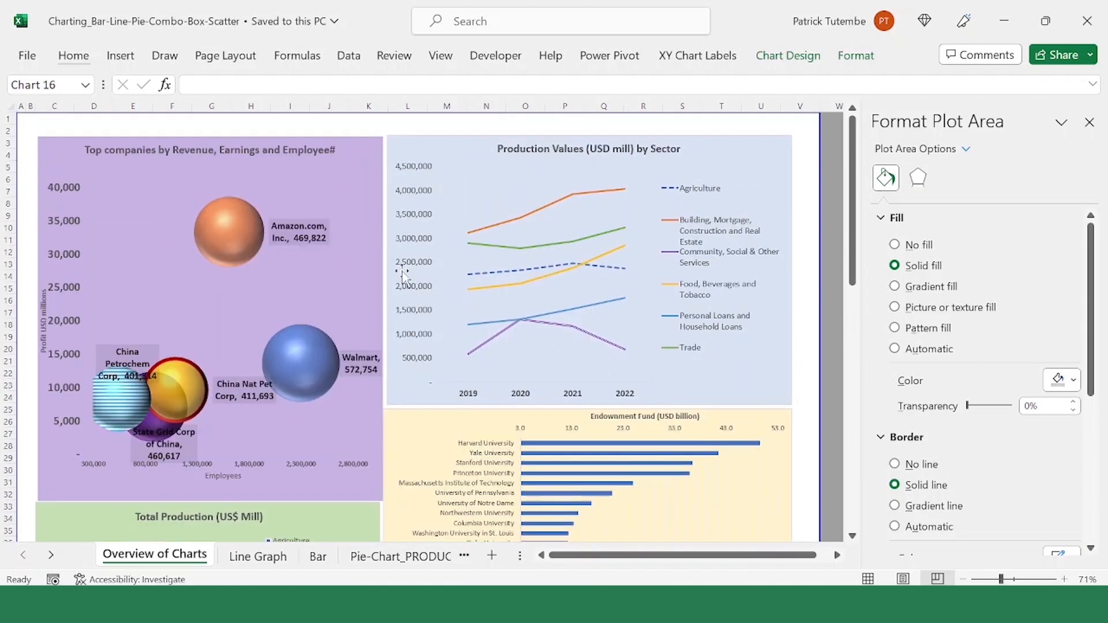
{"action": "scroll", "coordinate": [531, 257], "scroll_direction": "down", "scroll_amount": 3}
{"action": "scroll", "coordinate": [477, 234], "scroll_direction": "down", "scroll_amount": 9}
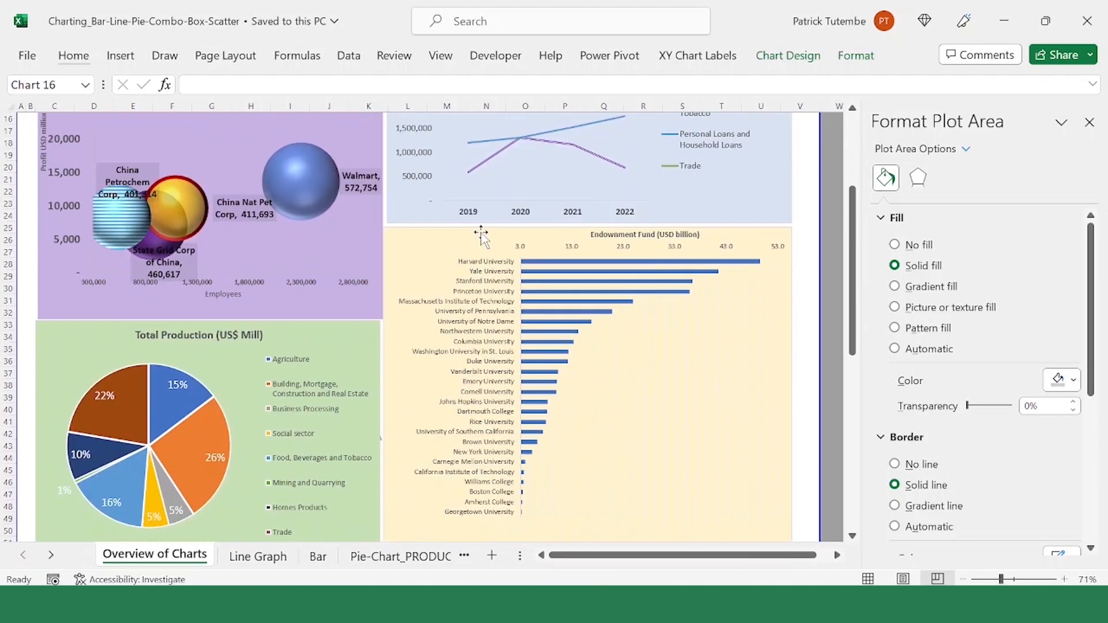
{"action": "scroll", "coordinate": [514, 234], "scroll_direction": "down", "scroll_amount": 4}
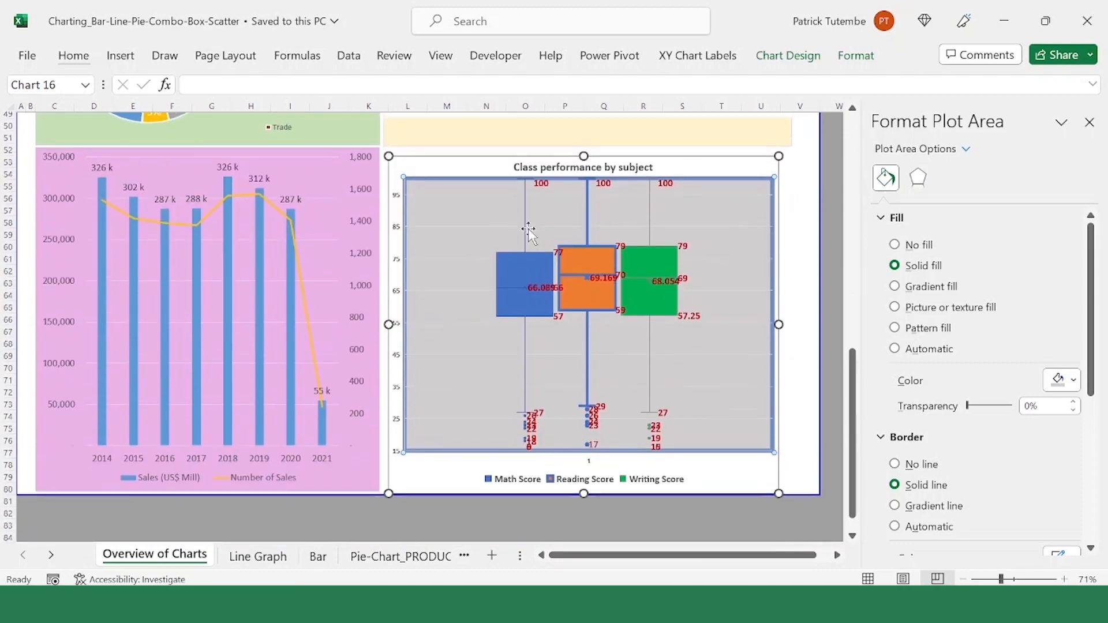
{"action": "scroll", "coordinate": [529, 227], "scroll_direction": "up", "scroll_amount": 10}
{"action": "scroll", "coordinate": [530, 227], "scroll_direction": "up", "scroll_amount": 6}
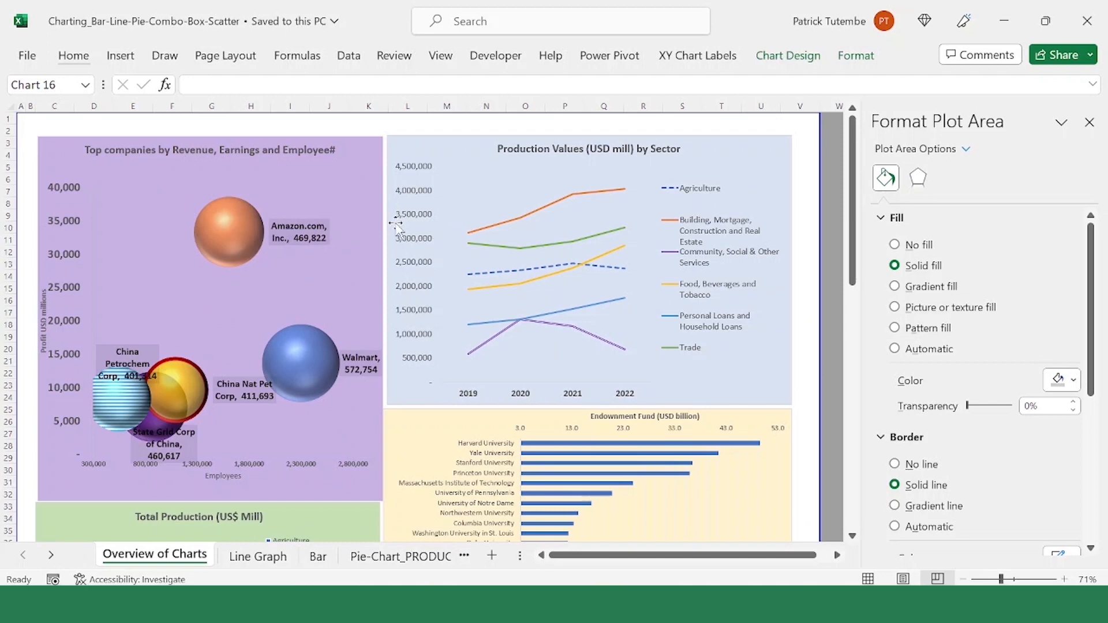
{"action": "left_click", "coordinate": [388, 221]}
{"action": "left_click", "coordinate": [380, 221]}
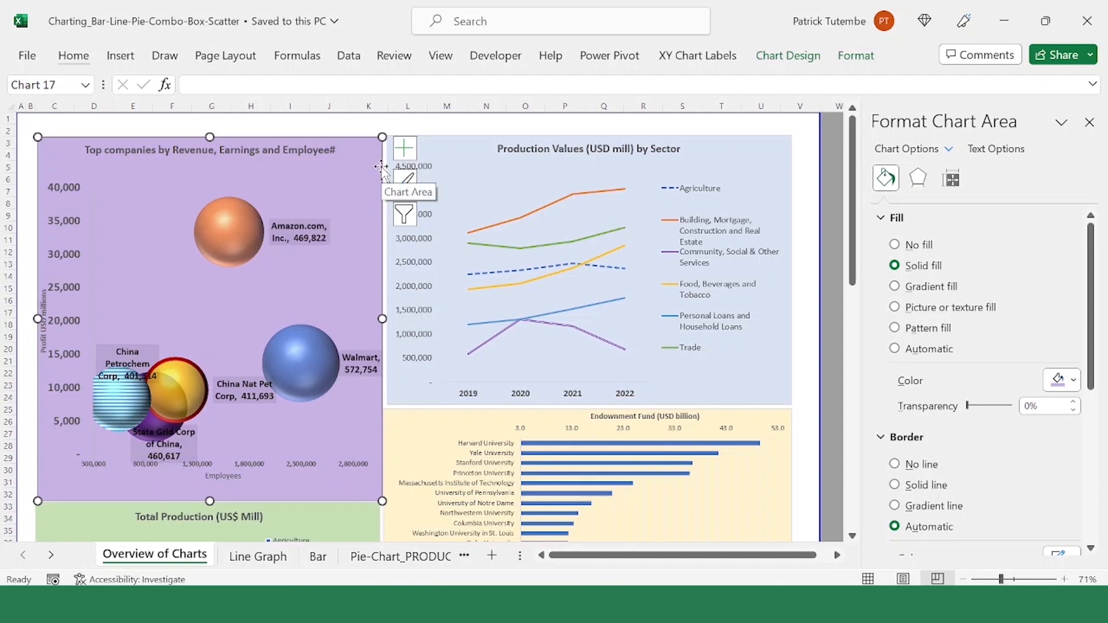
{"action": "left_click", "coordinate": [586, 227]}
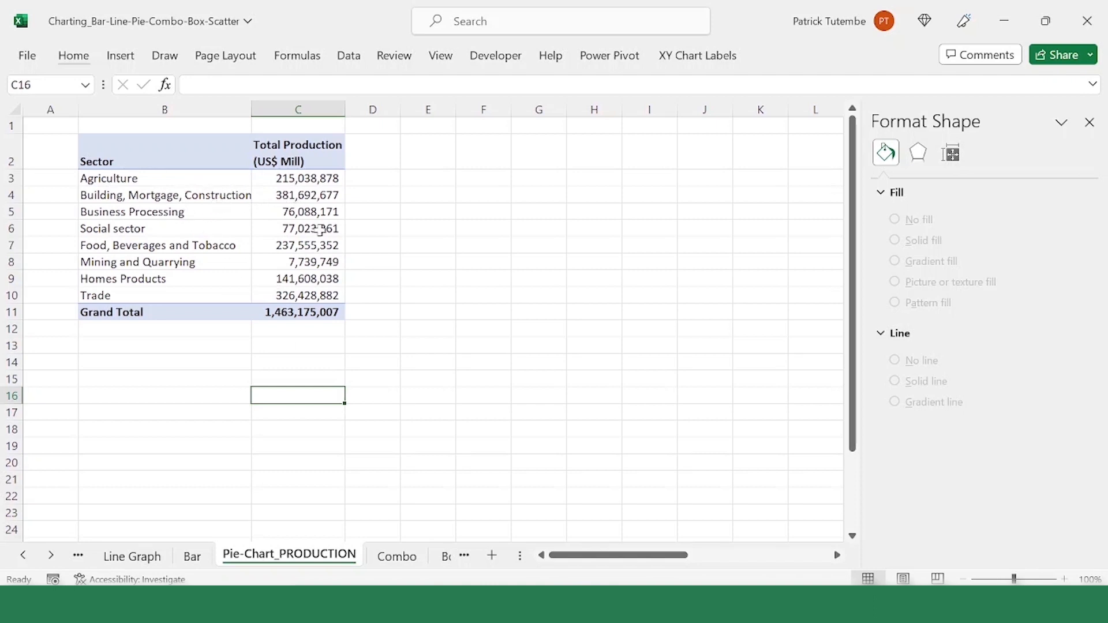
Step: Insert a standard pie chart from the sector names and production values in B3:C10 of the Pie-Chart_PRODUCTION sheet
{"action": "left_click_drag", "start_coordinate": [122, 178], "coordinate": [322, 295]}
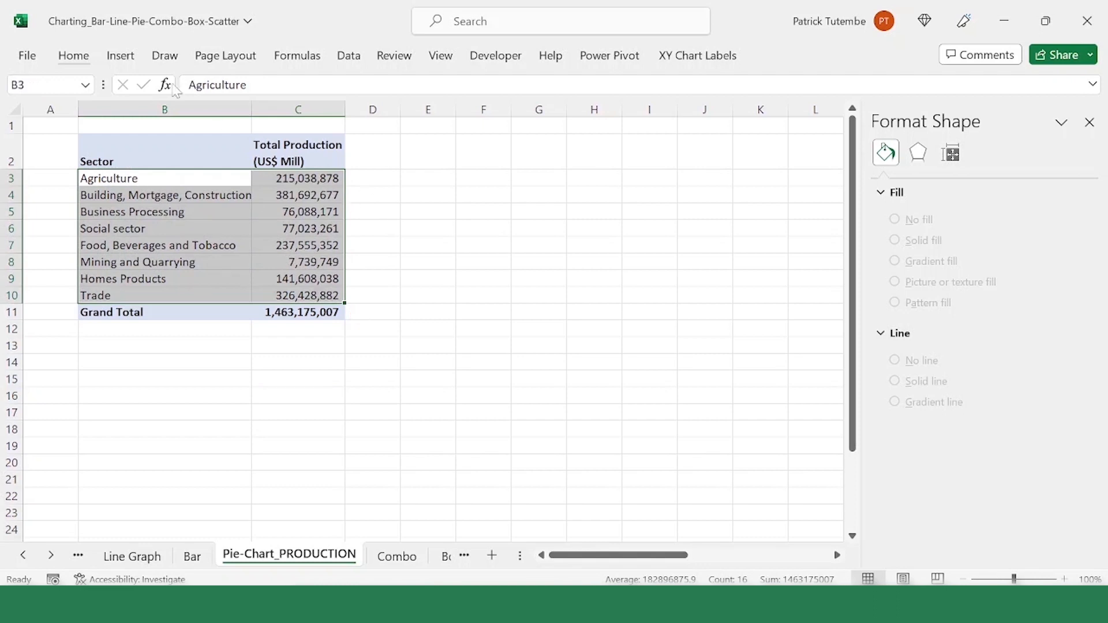
{"action": "left_click", "coordinate": [131, 58]}
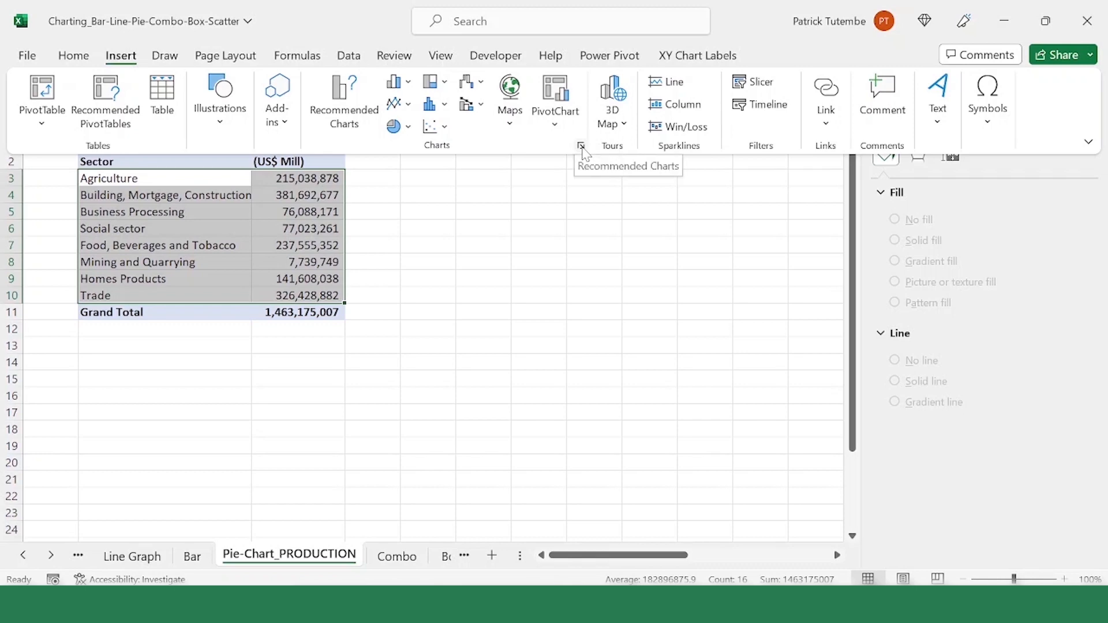
{"action": "left_click", "coordinate": [583, 146]}
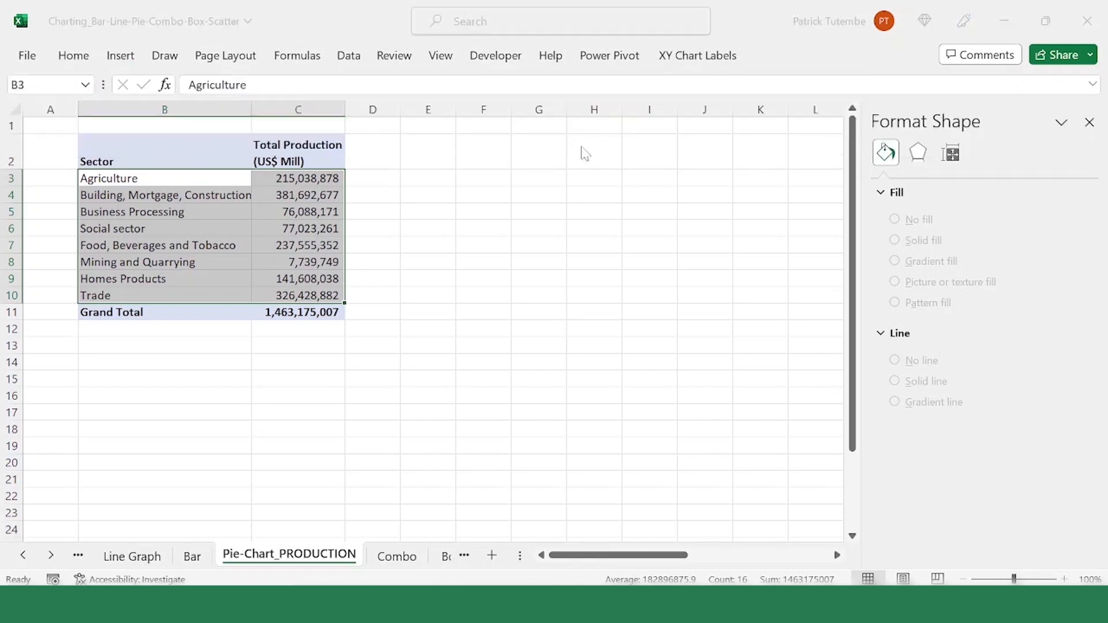
{"action": "left_click", "coordinate": [391, 79]}
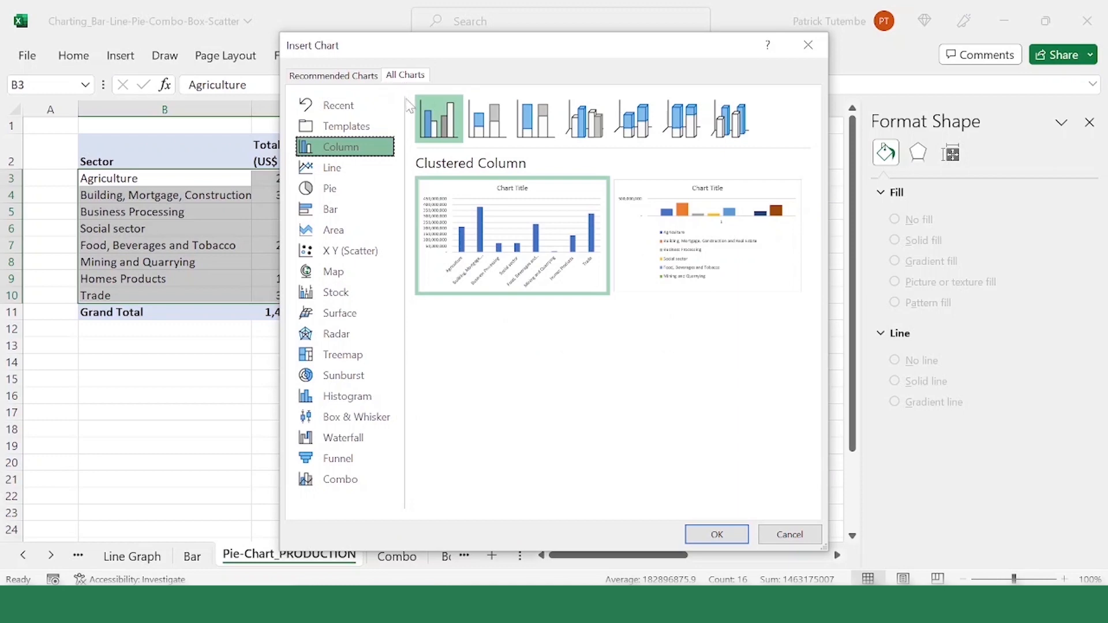
{"action": "left_click", "coordinate": [340, 198]}
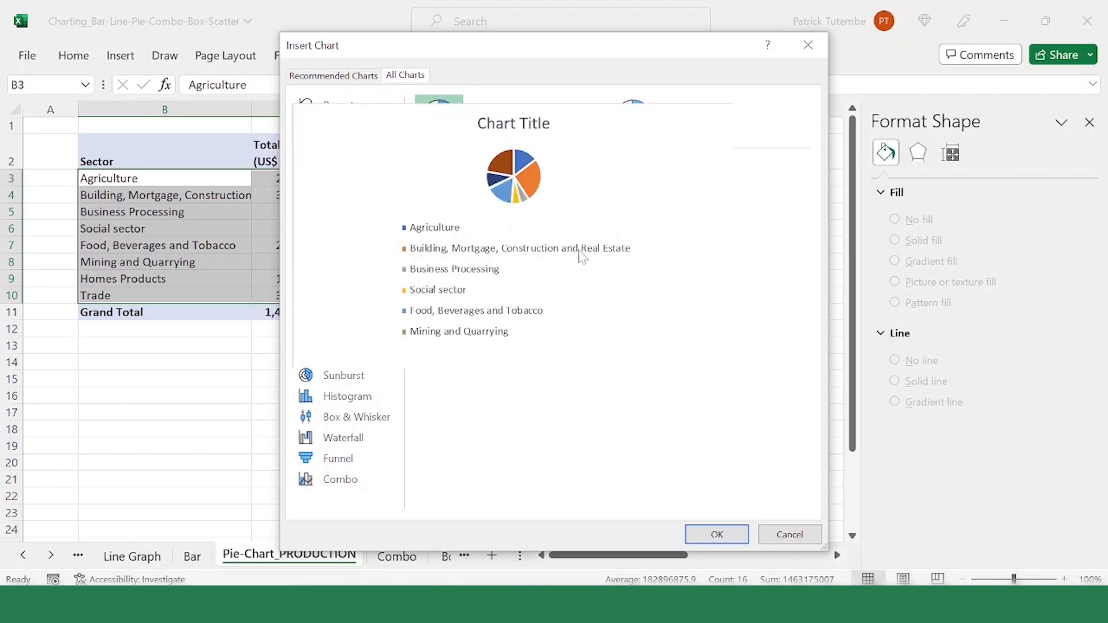
{"action": "left_click", "coordinate": [717, 535]}
Step: Check the new pie chart's legend and chart area formatting, and close the formatting pane
{"action": "left_click", "coordinate": [395, 346]}
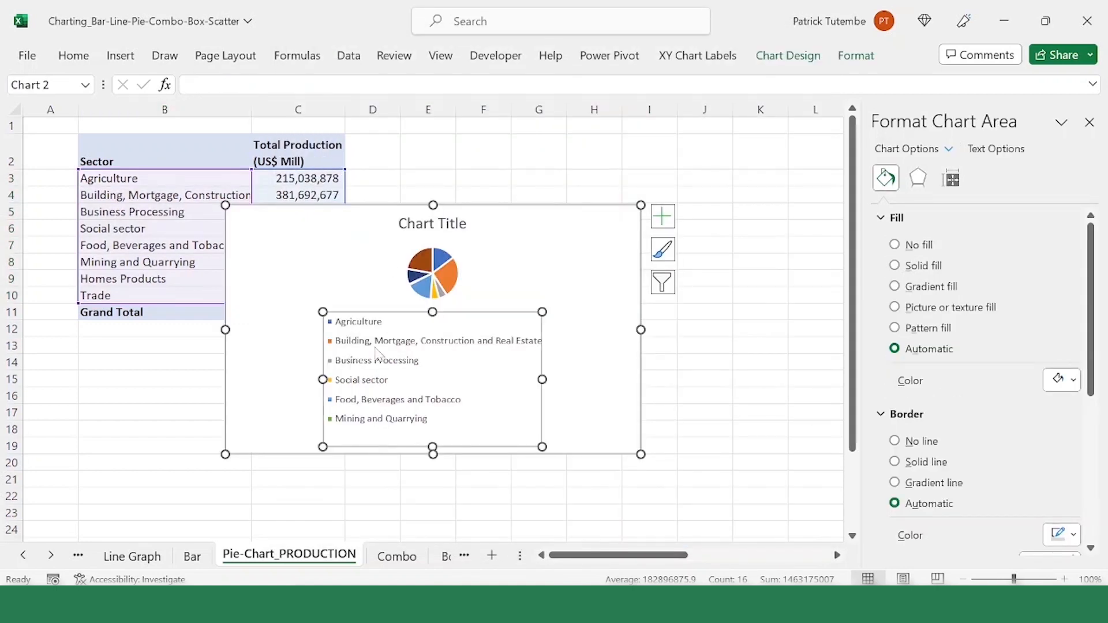
{"action": "left_click", "coordinate": [287, 263]}
{"action": "left_click", "coordinate": [404, 349]}
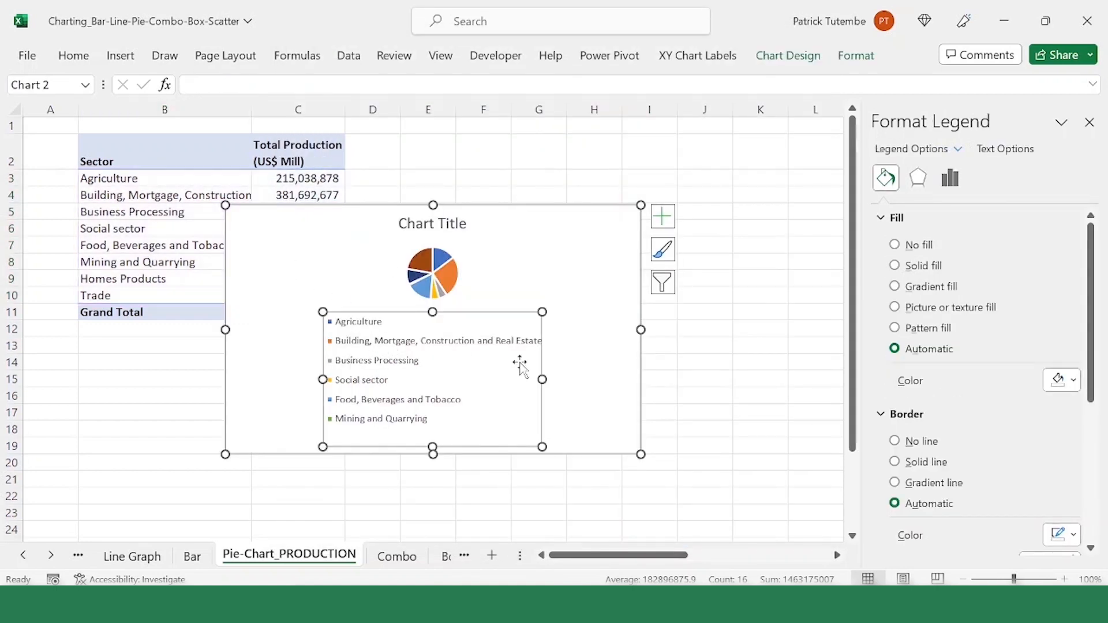
{"action": "left_click", "coordinate": [571, 358]}
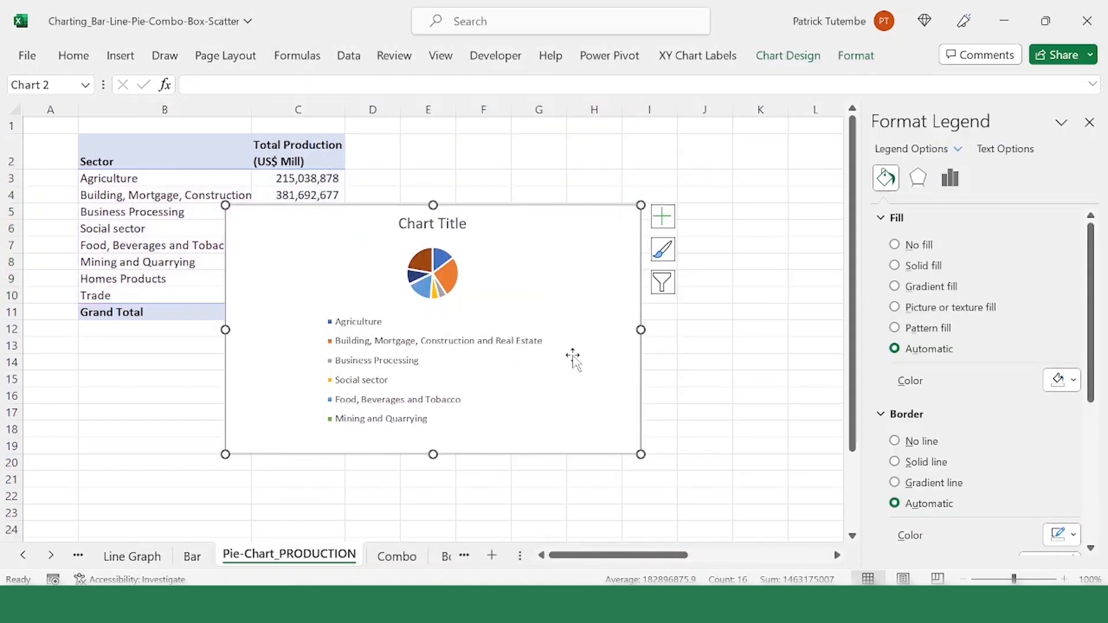
{"action": "left_click", "coordinate": [479, 351]}
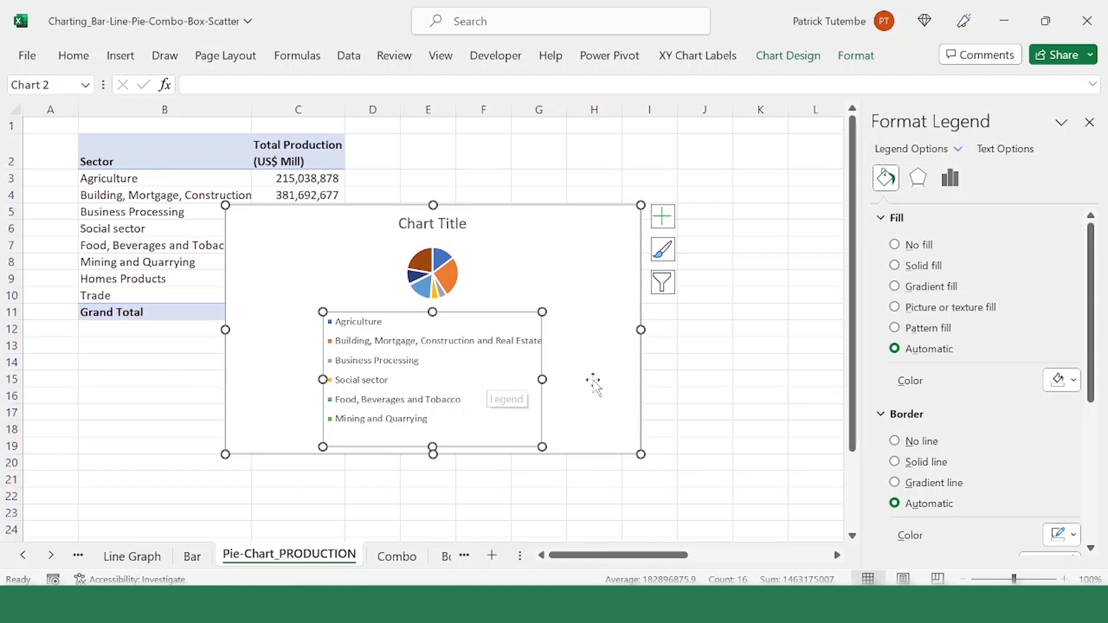
{"action": "left_click", "coordinate": [628, 378]}
{"action": "left_click", "coordinate": [1090, 122]}
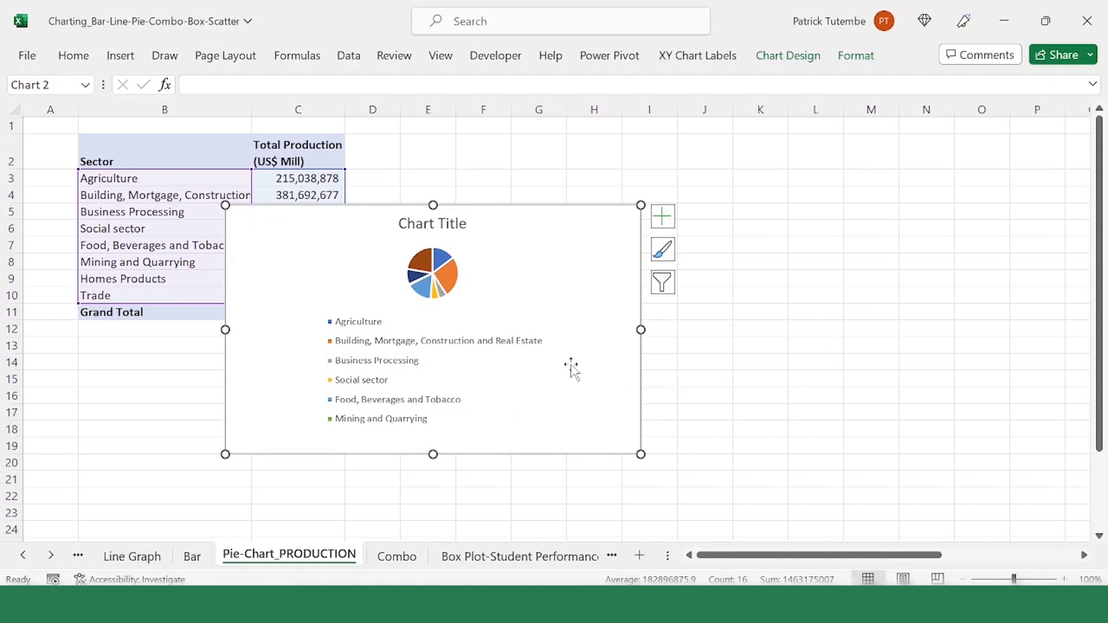
Step: View the pie chart legend's position options, close them and reselect the whole chart
{"action": "left_click", "coordinate": [448, 367]}
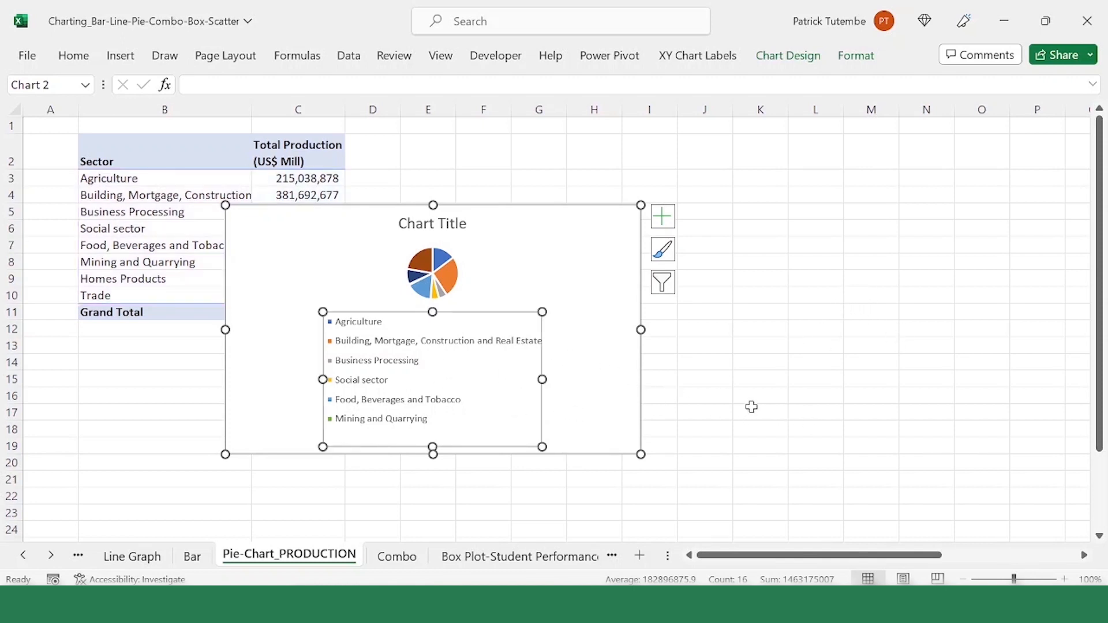
{"action": "right_click", "coordinate": [460, 383]}
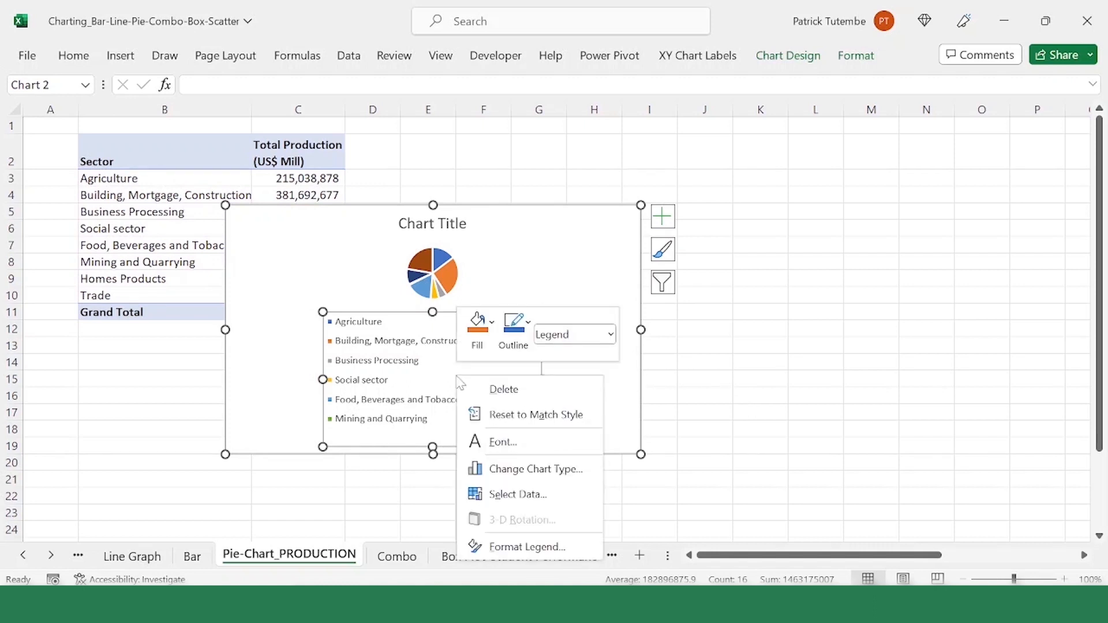
{"action": "left_click", "coordinate": [551, 546]}
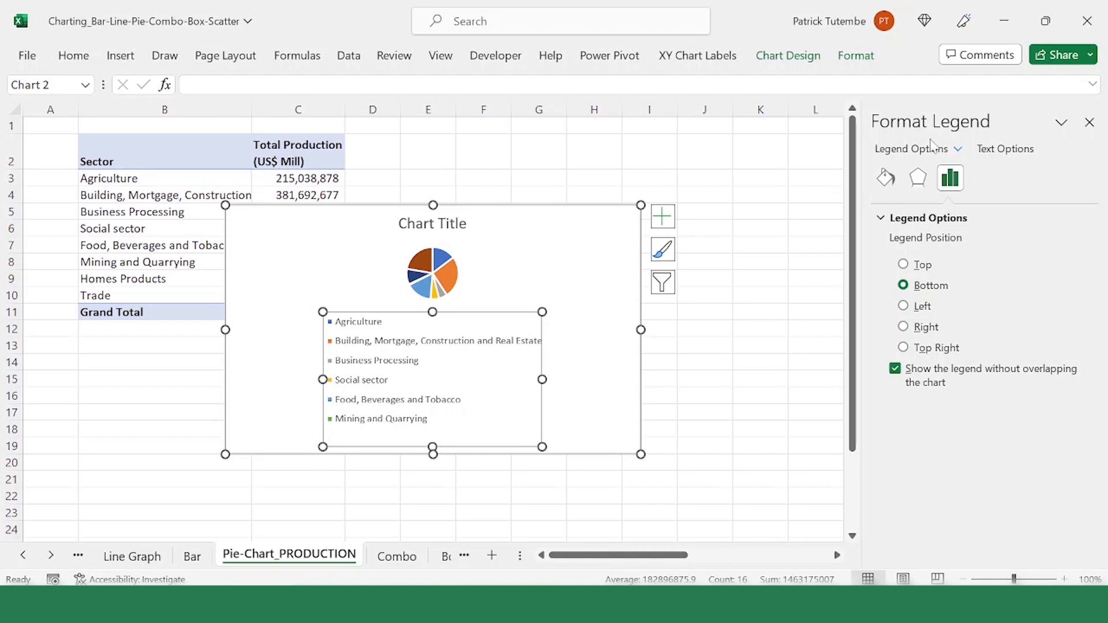
{"action": "left_click", "coordinate": [1090, 121]}
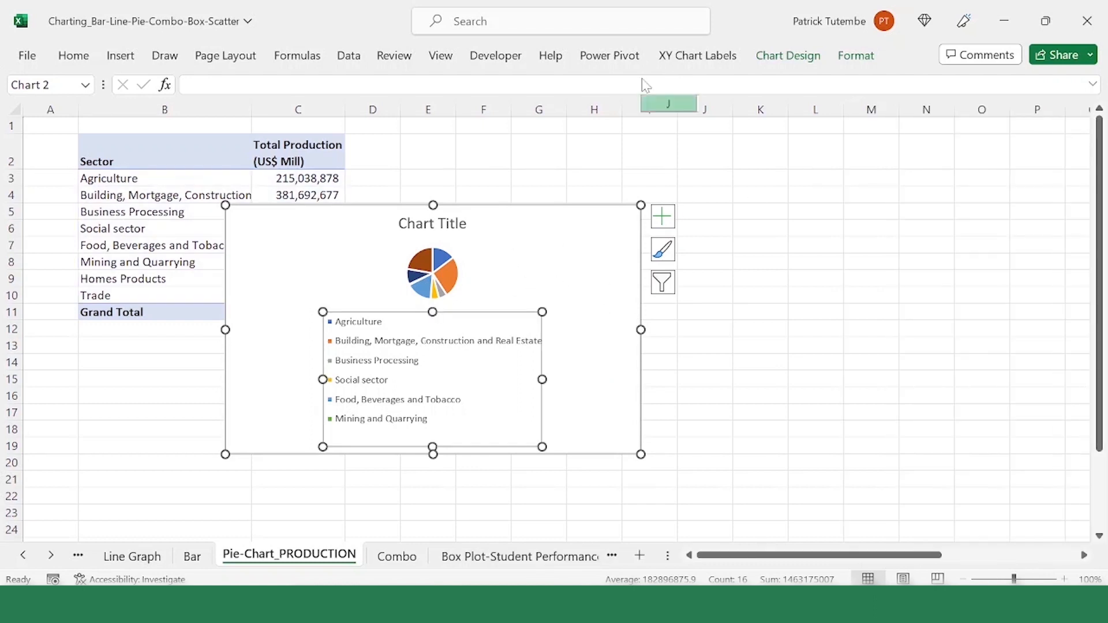
{"action": "left_click", "coordinate": [580, 271]}
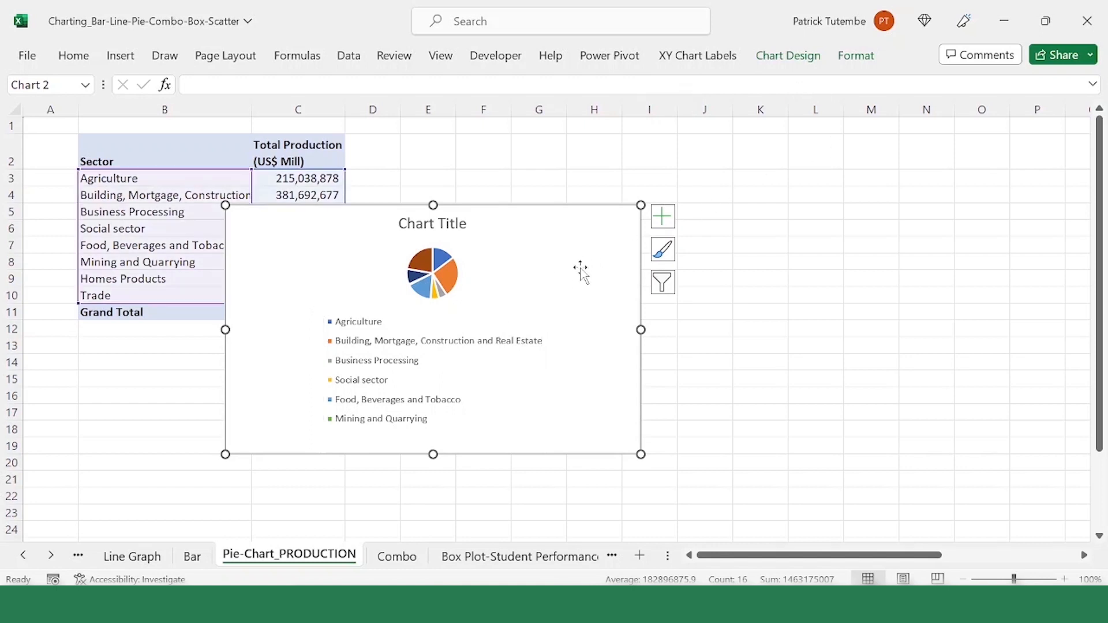
{"action": "left_click", "coordinate": [735, 280]}
{"action": "left_click", "coordinate": [635, 286]}
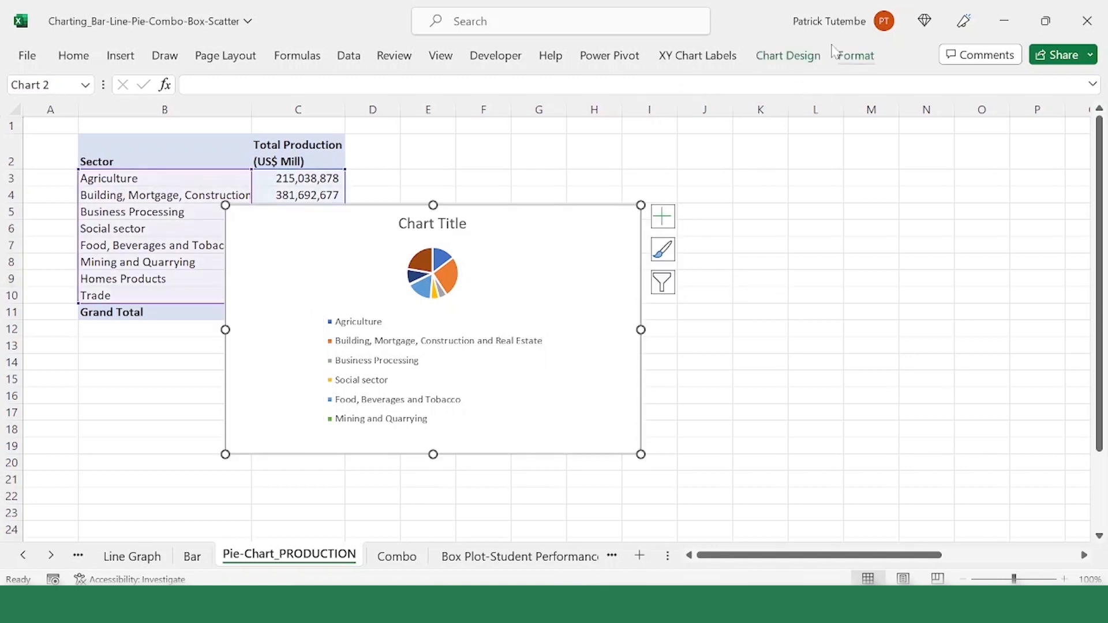
Step: Deselect and reselect the pie chart, and view the legend placement choices among its chart elements
{"action": "left_click", "coordinate": [719, 214]}
{"action": "left_click", "coordinate": [627, 230]}
{"action": "left_click", "coordinate": [775, 292]}
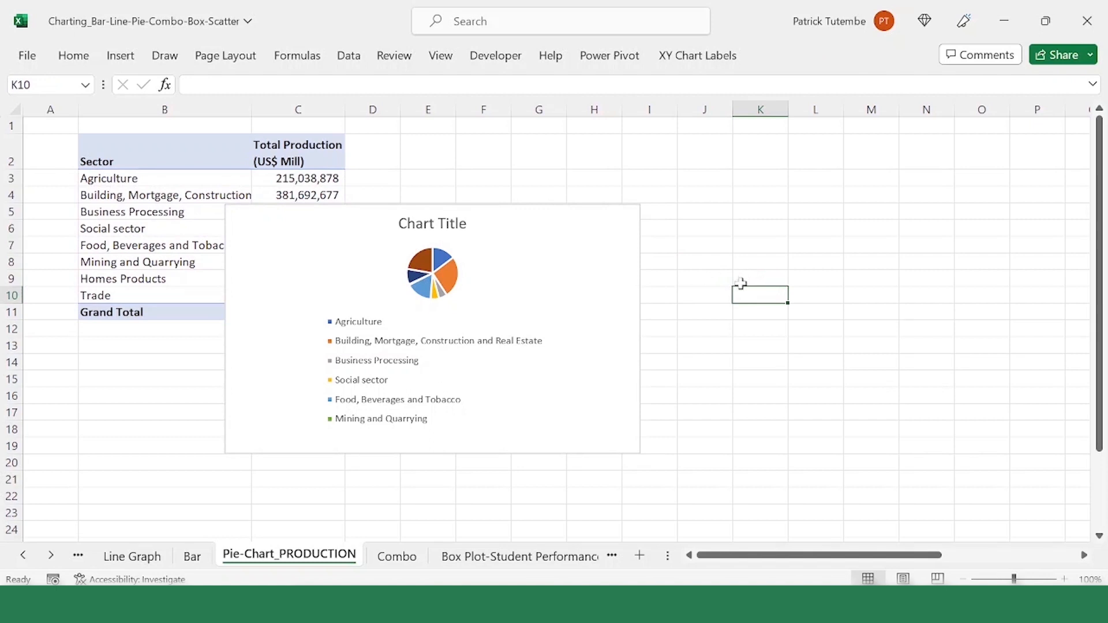
{"action": "left_click", "coordinate": [511, 289]}
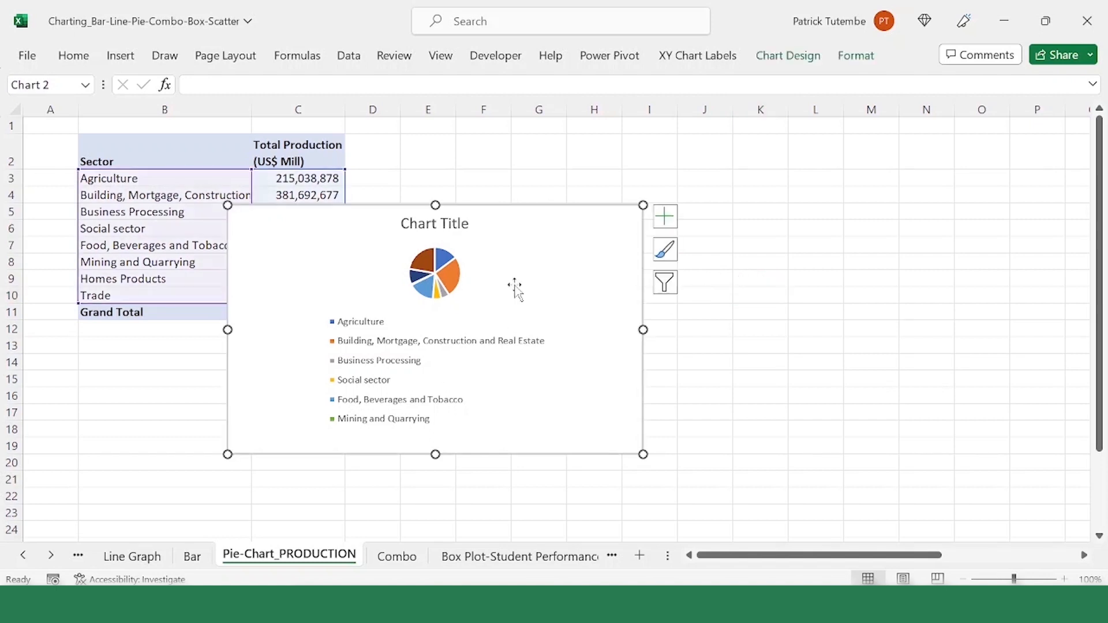
{"action": "left_click", "coordinate": [791, 56]}
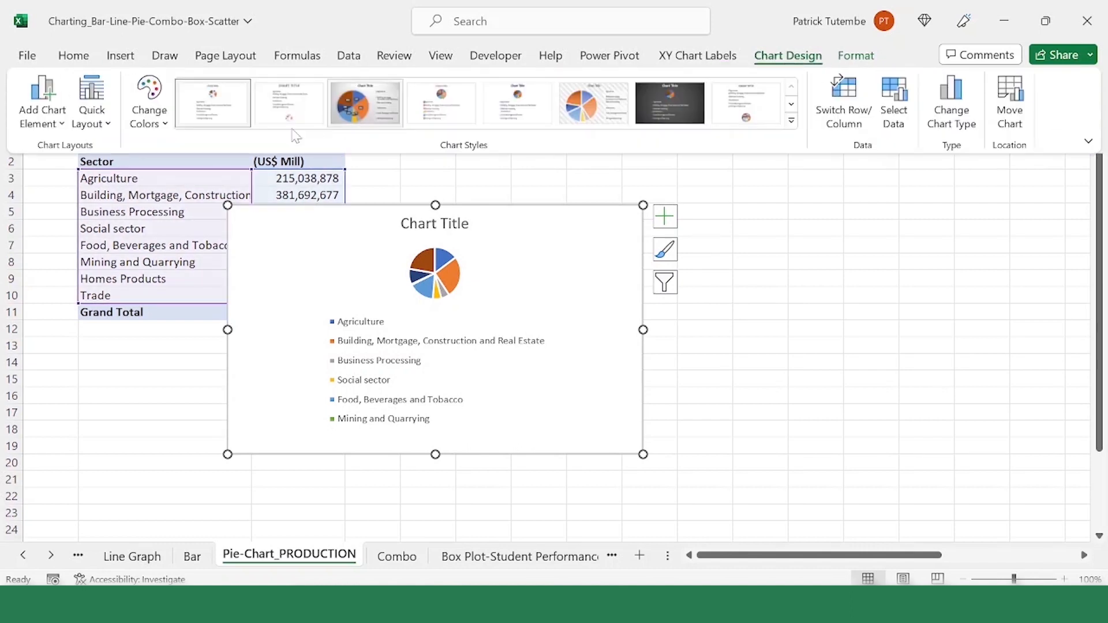
{"action": "left_click", "coordinate": [67, 127]}
{"action": "mouse_move", "coordinate": [84, 233]}
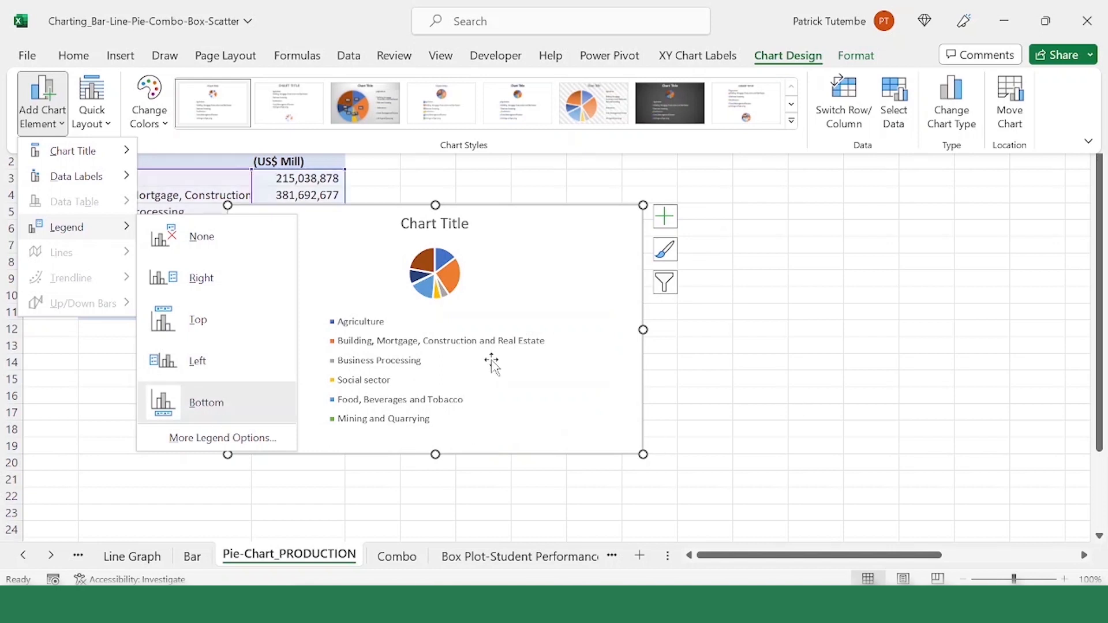
Step: Open the pie chart's legend formatting, try the Left position, and set the legend position to Right
{"action": "left_click", "coordinate": [492, 364]}
{"action": "right_click", "coordinate": [443, 354]}
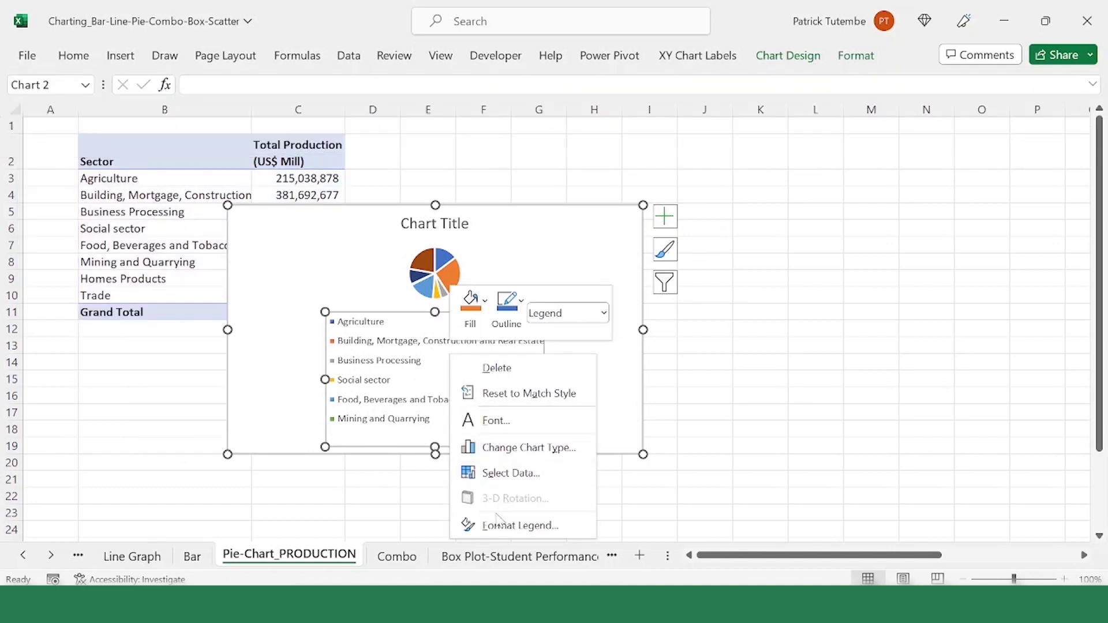
{"action": "left_click", "coordinate": [509, 526]}
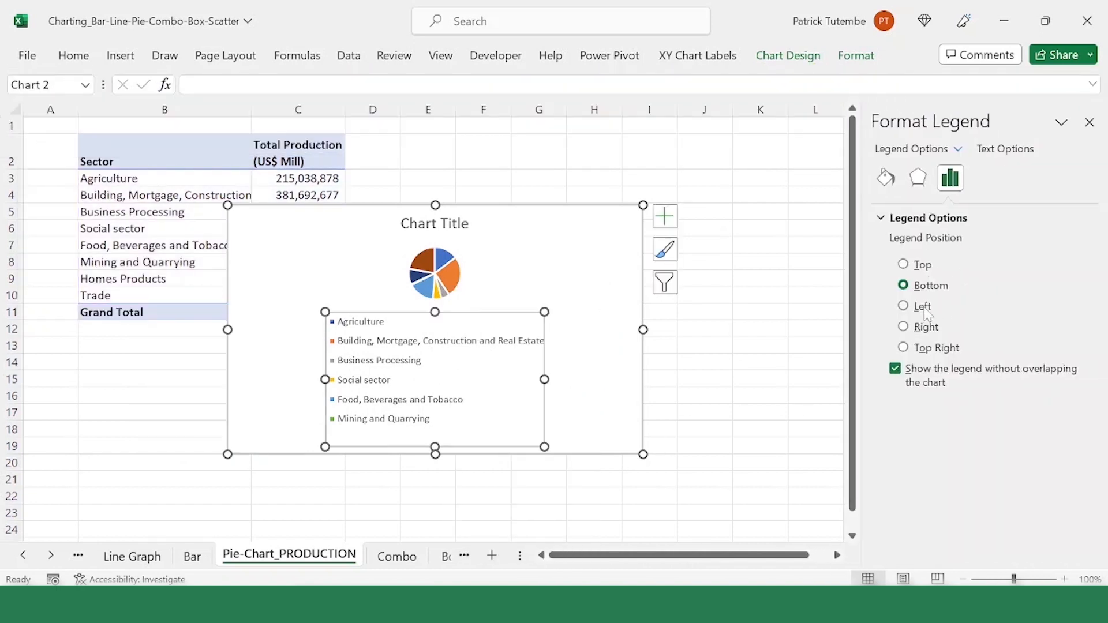
{"action": "left_click", "coordinate": [922, 307]}
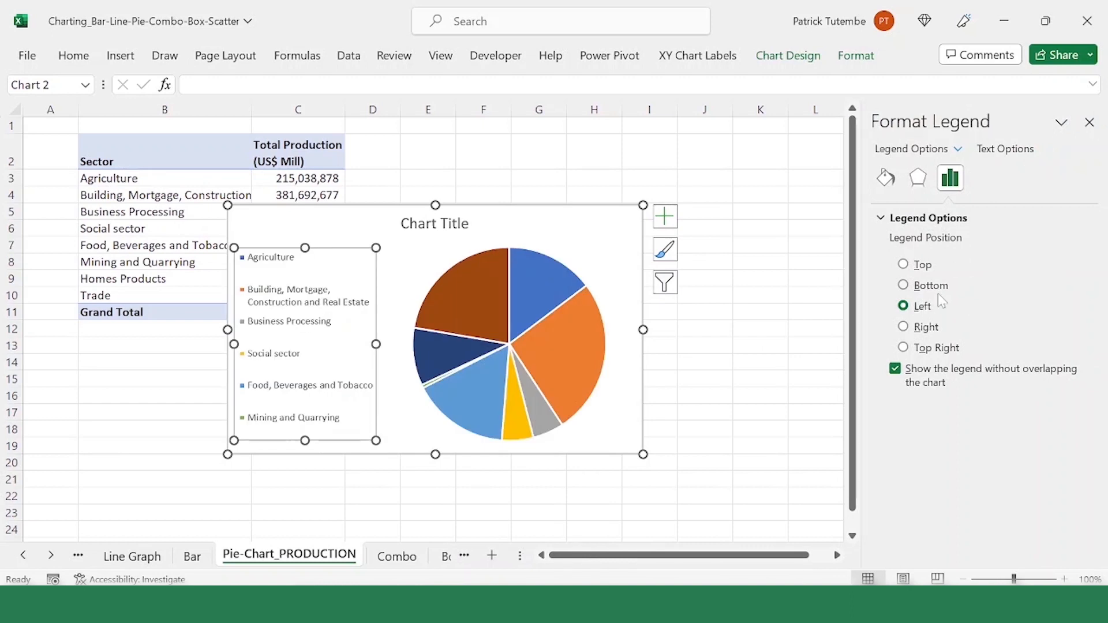
{"action": "left_click", "coordinate": [923, 327]}
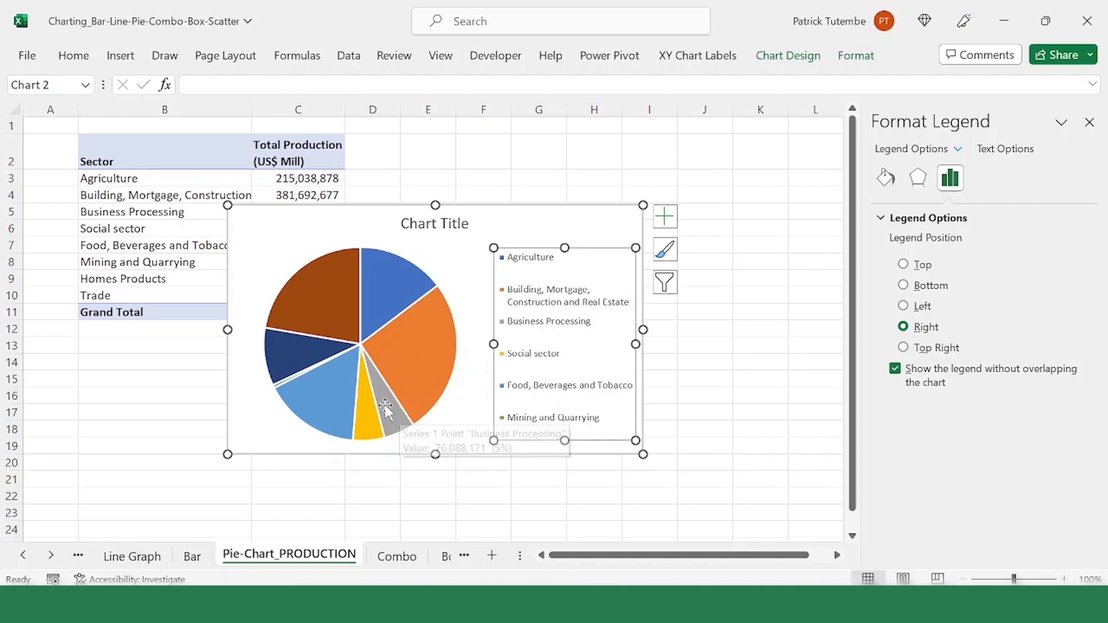
Step: Replace the pie chart's title text with "GDP by Sector"
{"action": "left_click", "coordinate": [435, 223]}
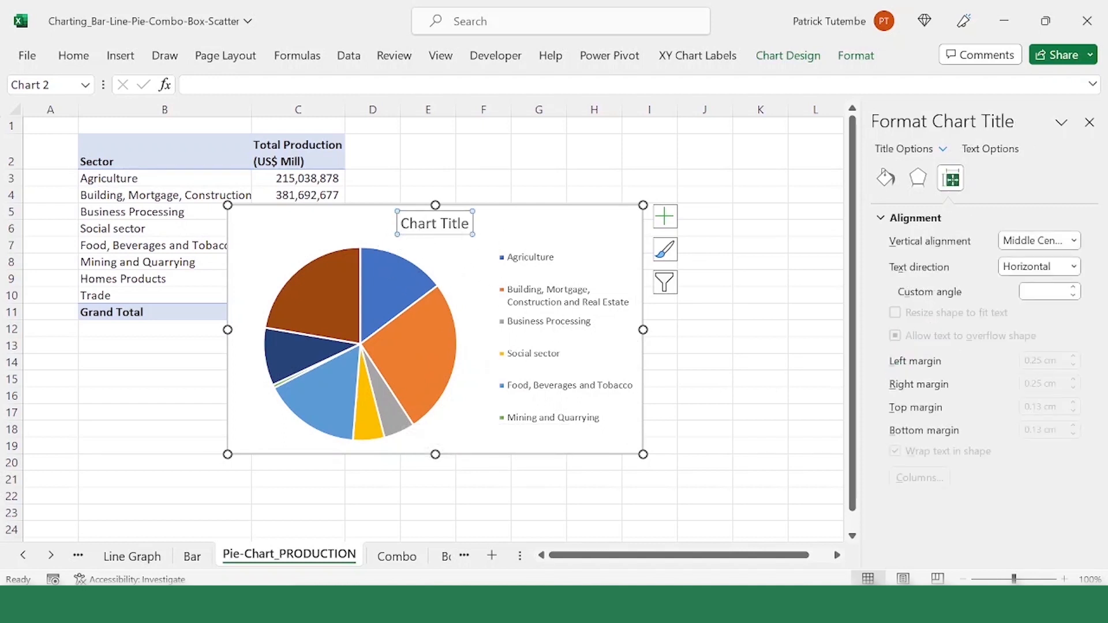
{"action": "left_click_drag", "start_coordinate": [401, 224], "coordinate": [471, 224]}
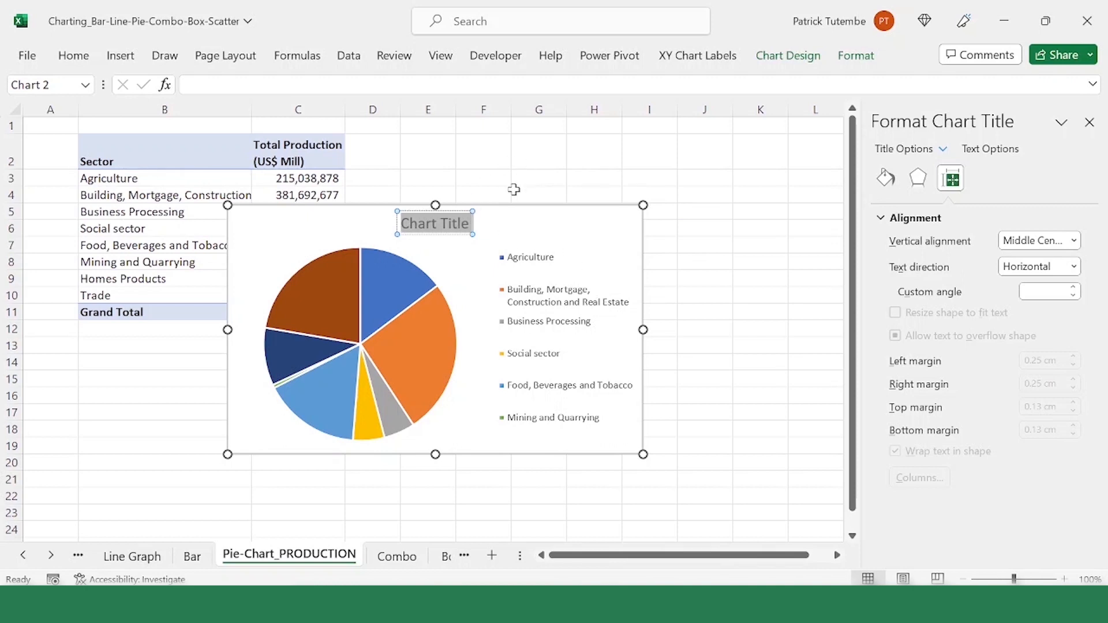
{"action": "type", "text": "GDP by Sector"}
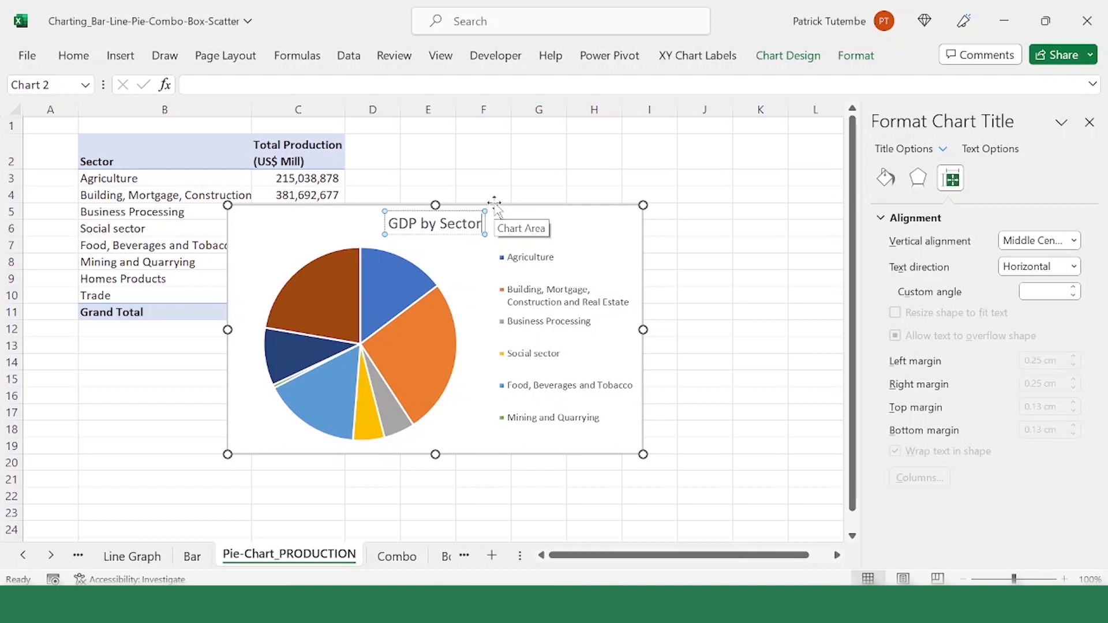
{"action": "left_click", "coordinate": [495, 205]}
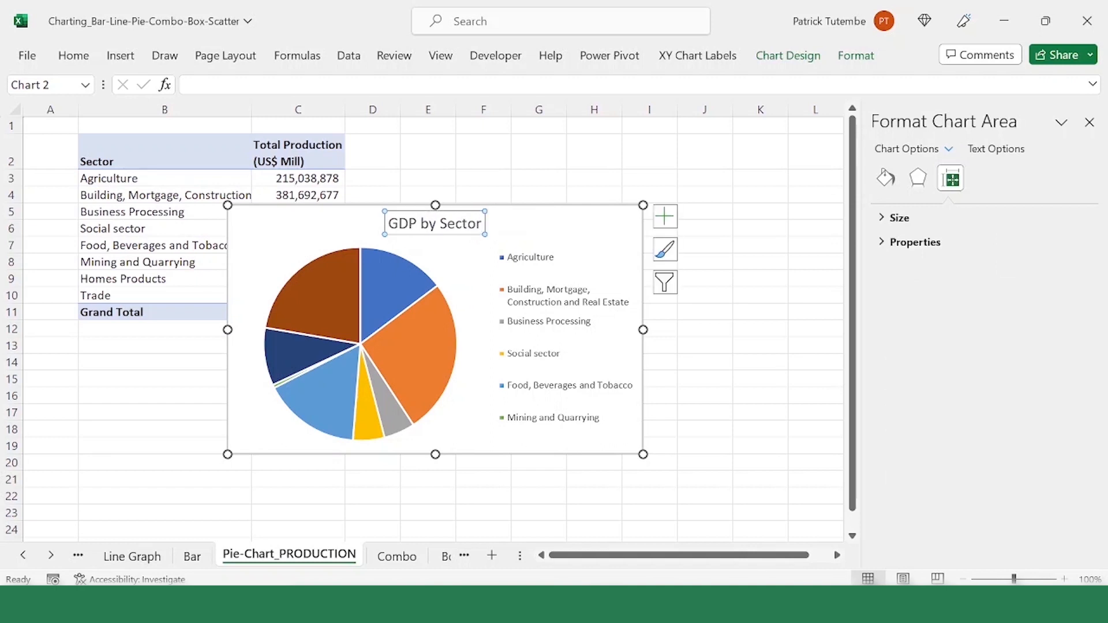
{"action": "left_click", "coordinate": [448, 211]}
{"action": "left_click", "coordinate": [520, 162]}
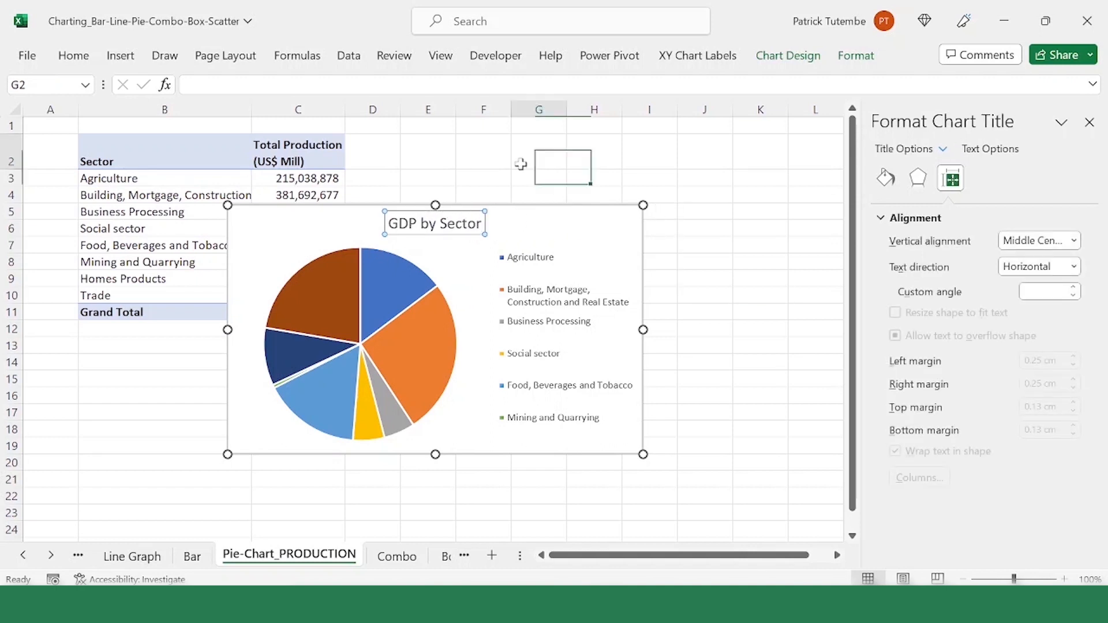
Step: Delete the pie chart's title and move the chart to the right of the sector table, clear of its values
{"action": "left_click", "coordinate": [482, 224]}
{"action": "left_click", "coordinate": [482, 224]}
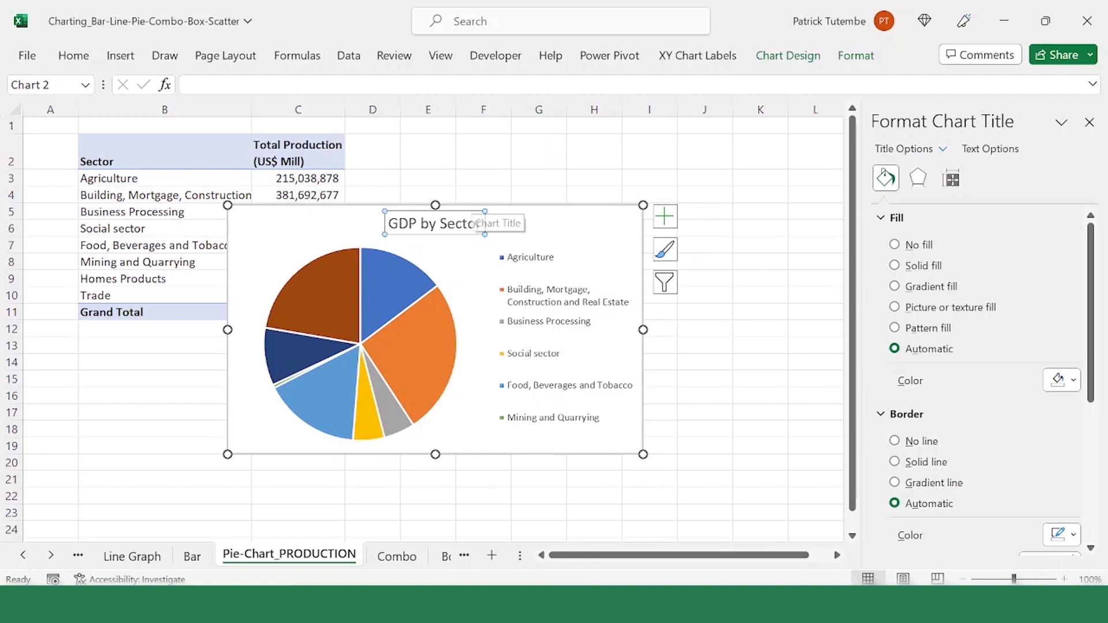
{"action": "left_click", "coordinate": [466, 224]}
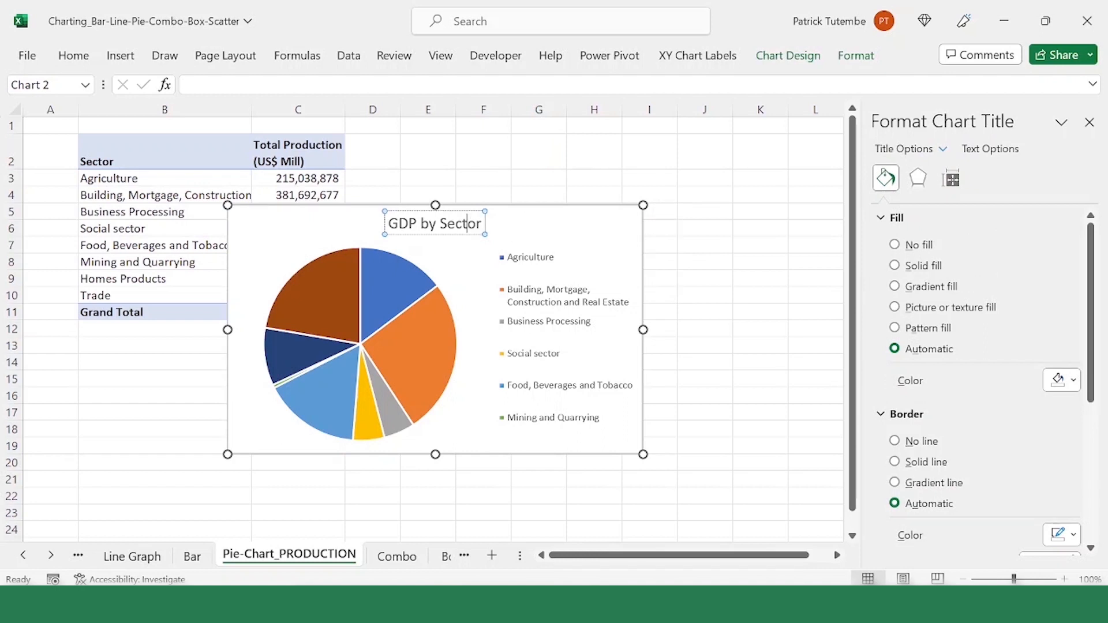
{"action": "left_click", "coordinate": [488, 223]}
{"action": "key", "text": "Delete"}
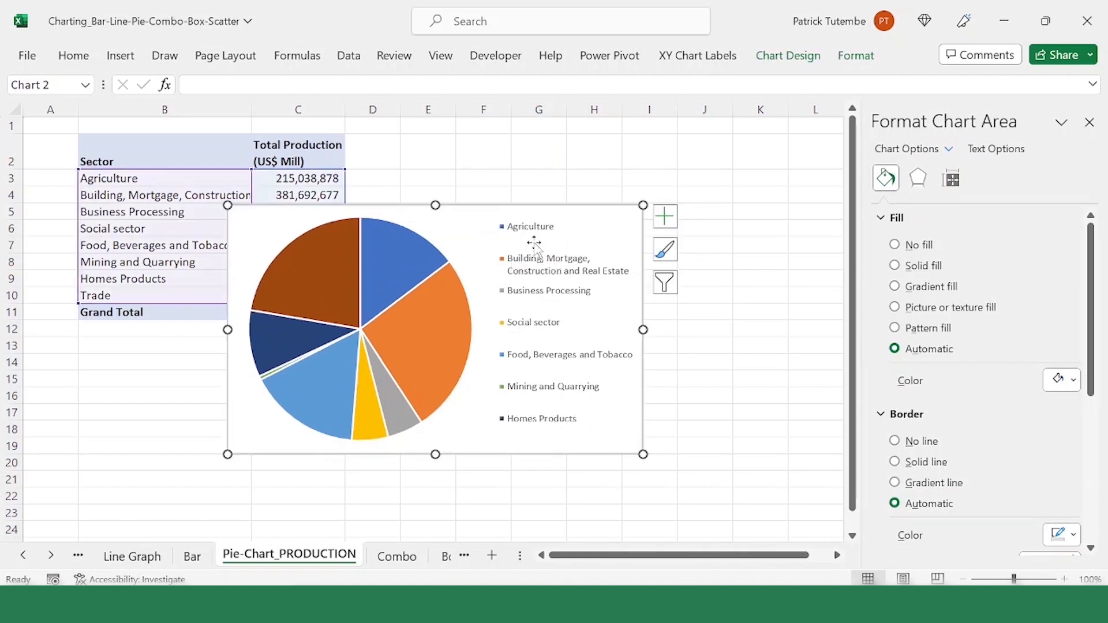
{"action": "left_click_drag", "start_coordinate": [402, 202], "coordinate": [543, 227]}
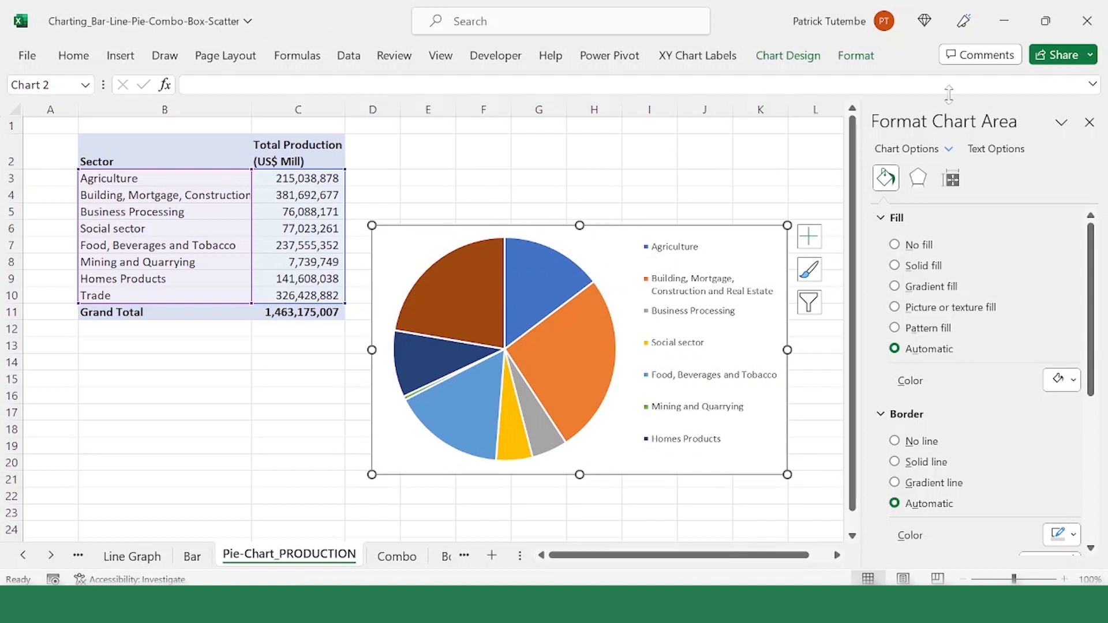
Step: View the chart title placement choices without adding one, and check the plot area and legend fill and border formatting
{"action": "left_click", "coordinate": [788, 59]}
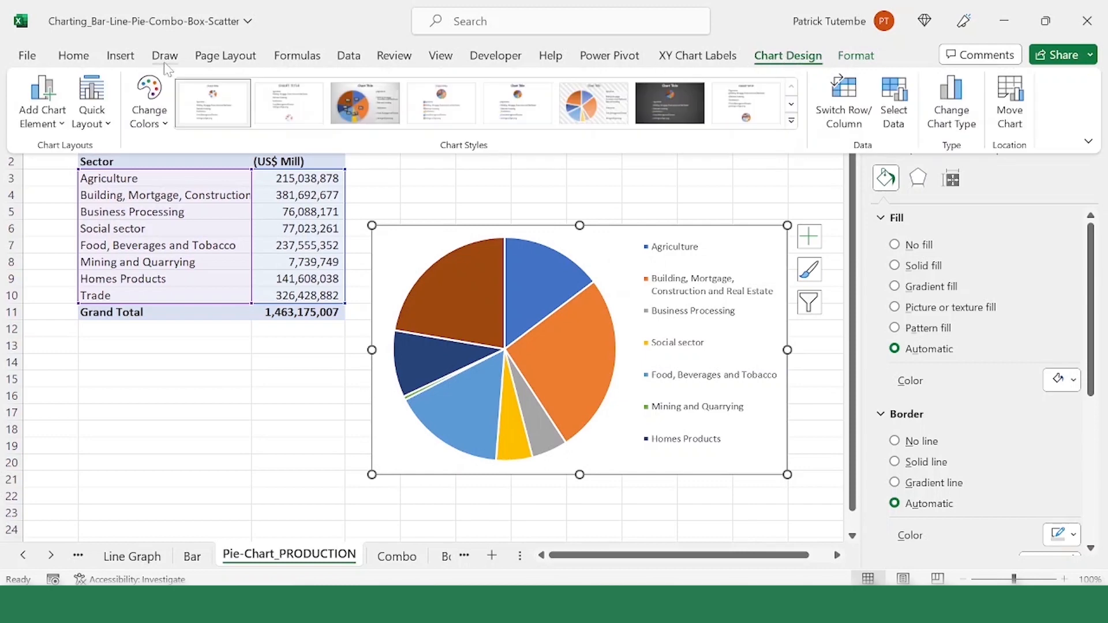
{"action": "left_click", "coordinate": [60, 120]}
{"action": "mouse_move", "coordinate": [74, 150]}
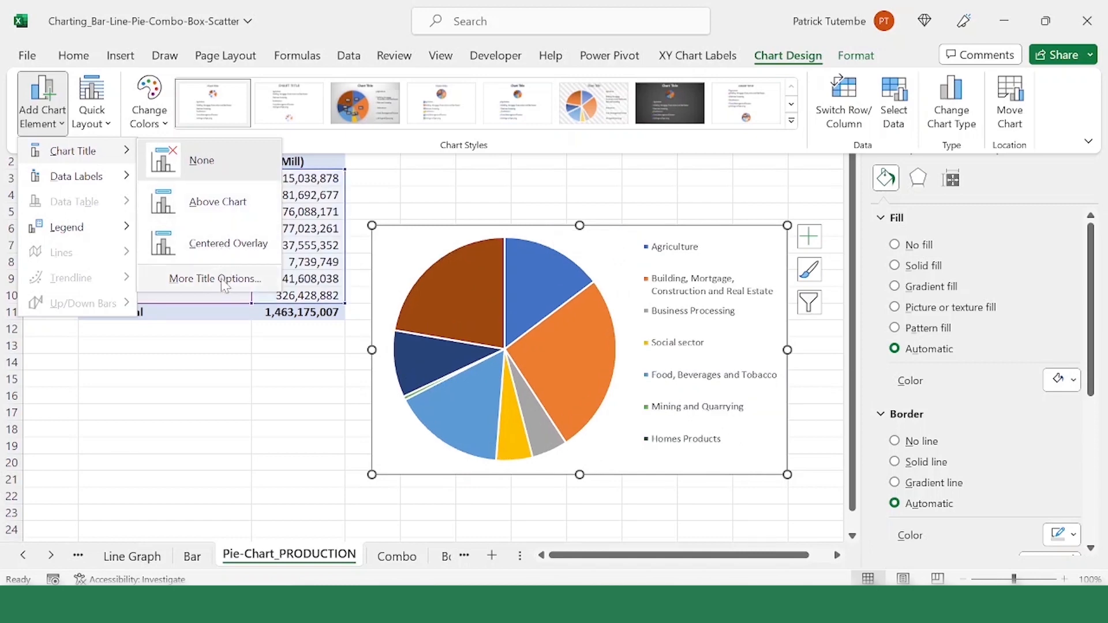
{"action": "left_click", "coordinate": [407, 183]}
{"action": "left_click", "coordinate": [433, 247]}
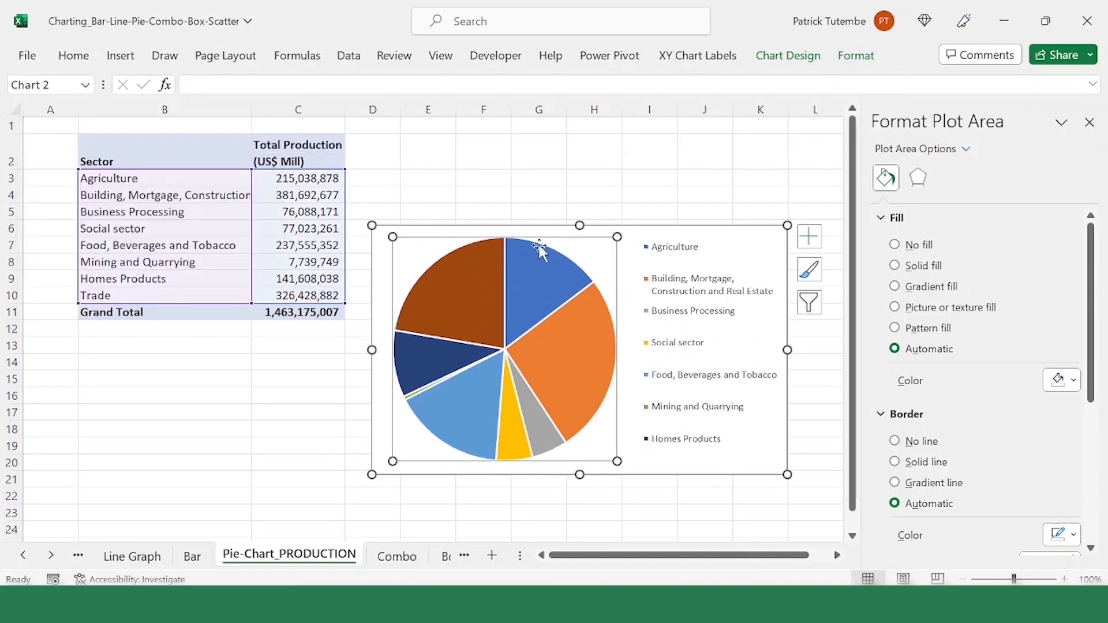
{"action": "left_click", "coordinate": [666, 242]}
{"action": "left_click", "coordinate": [418, 238]}
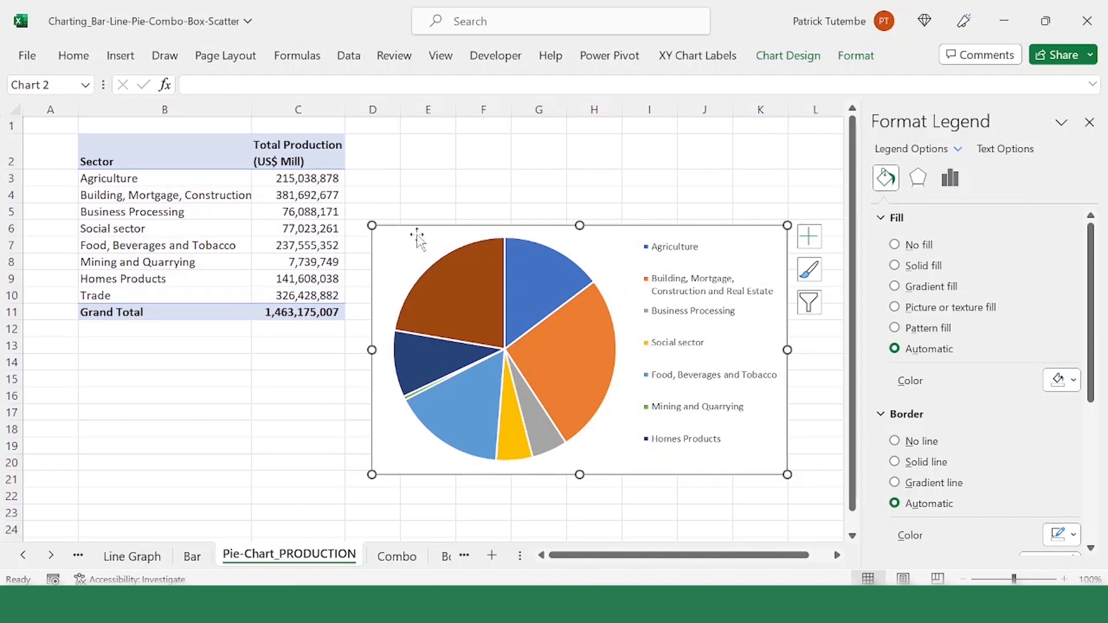
{"action": "left_click", "coordinate": [405, 250]}
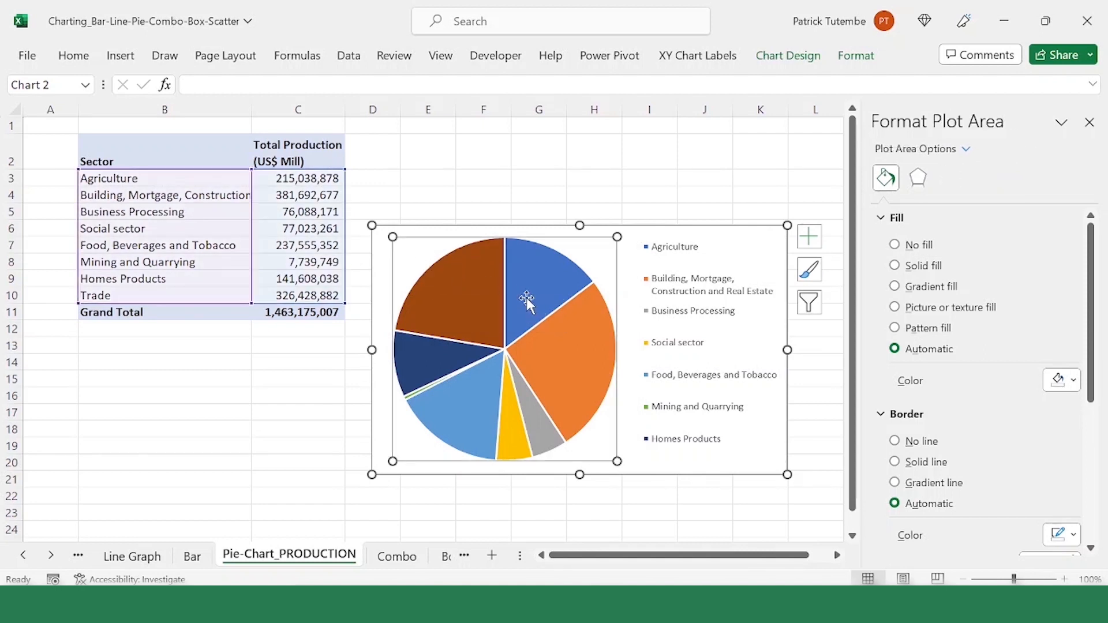
Step: Select the pie's data series, try it without a border line, and give all slices a solid red border
{"action": "left_click", "coordinate": [484, 283]}
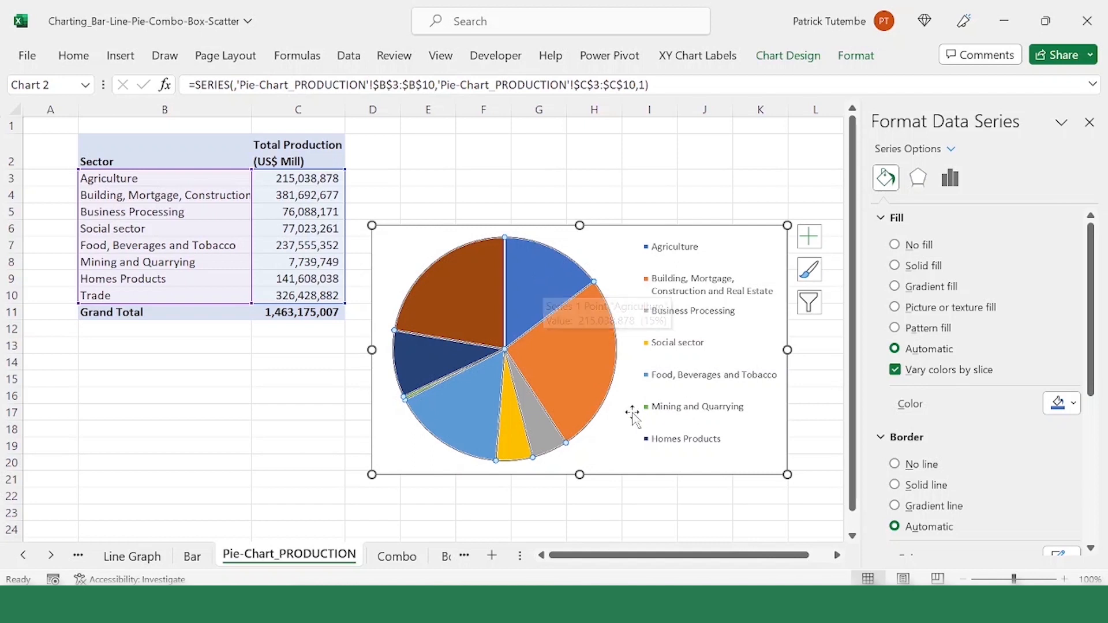
{"action": "mouse_move", "coordinate": [553, 393]}
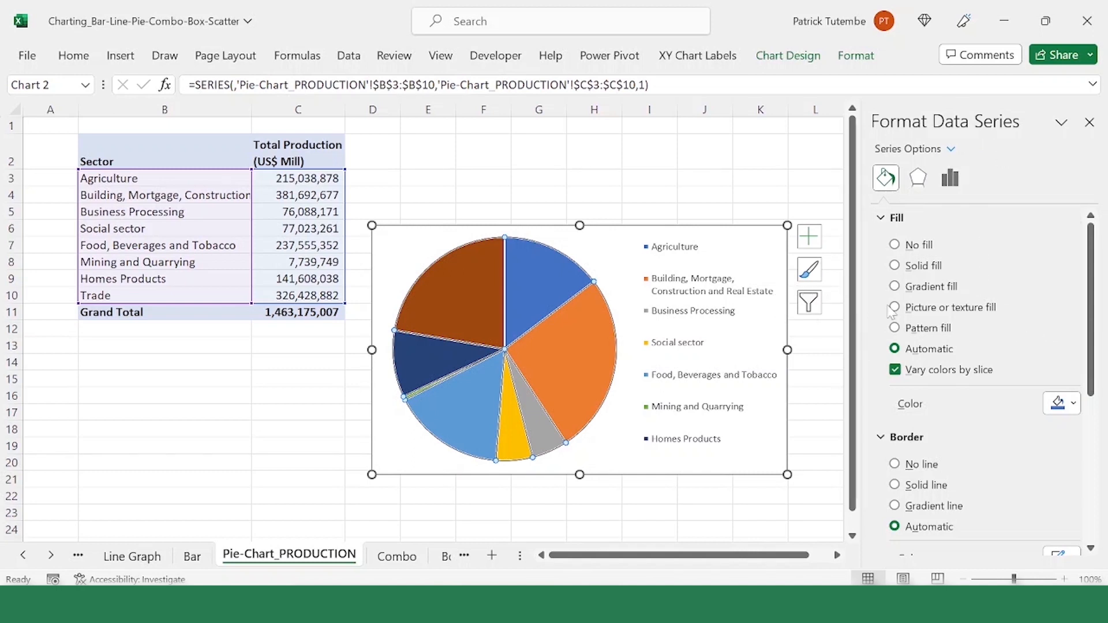
{"action": "scroll", "coordinate": [896, 384], "scroll_direction": "down", "scroll_amount": 3}
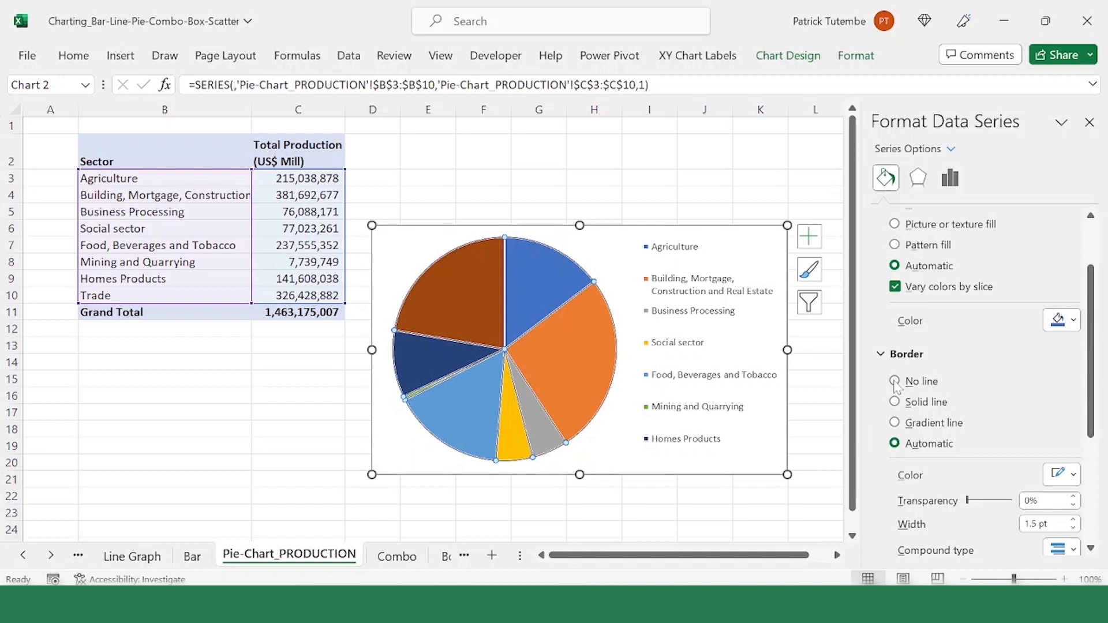
{"action": "left_click", "coordinate": [895, 382]}
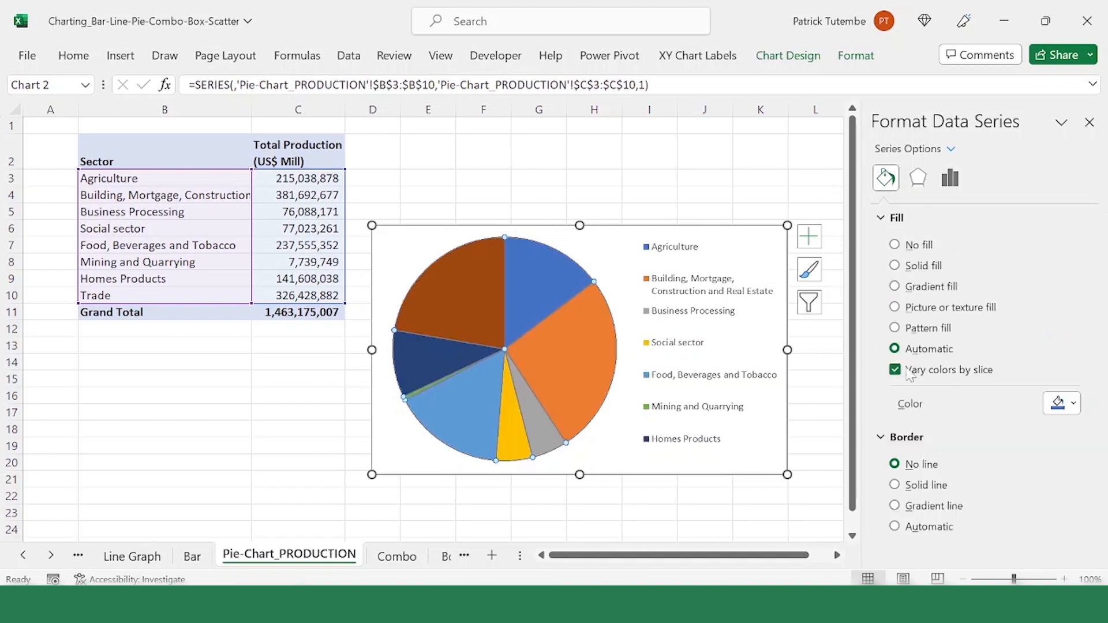
{"action": "left_click", "coordinate": [905, 491]}
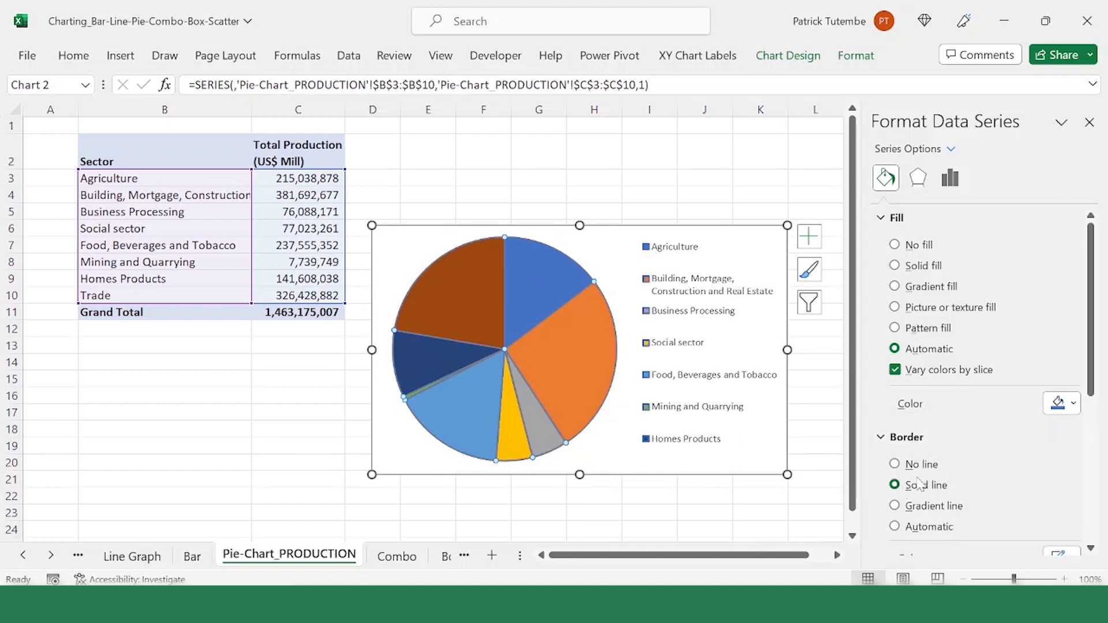
{"action": "scroll", "coordinate": [921, 482], "scroll_direction": "down", "scroll_amount": 1}
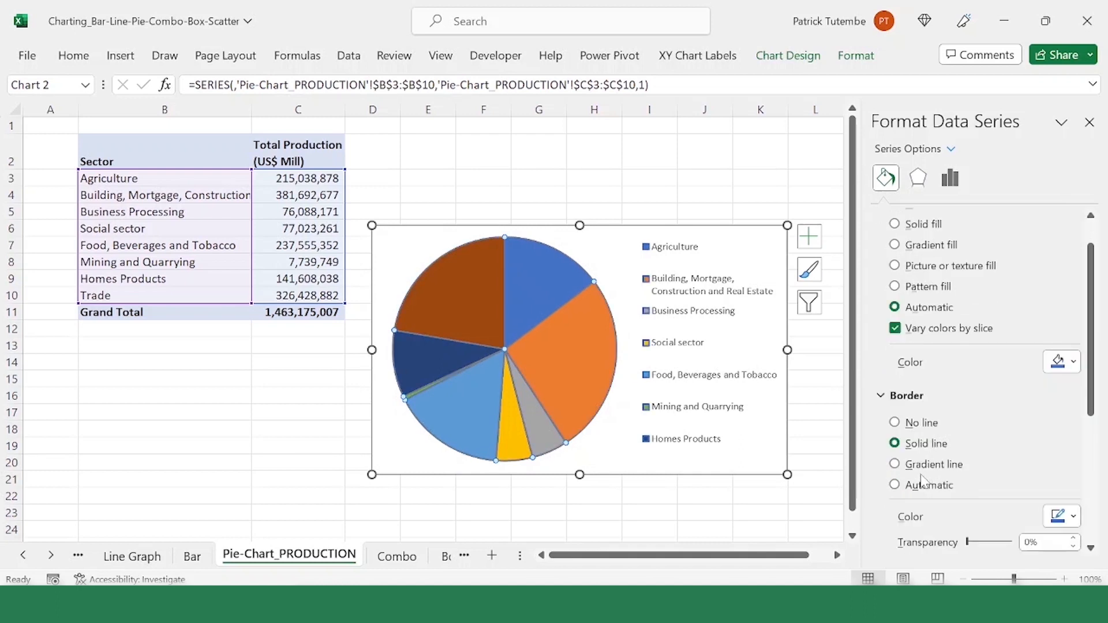
{"action": "left_click", "coordinate": [1074, 518]}
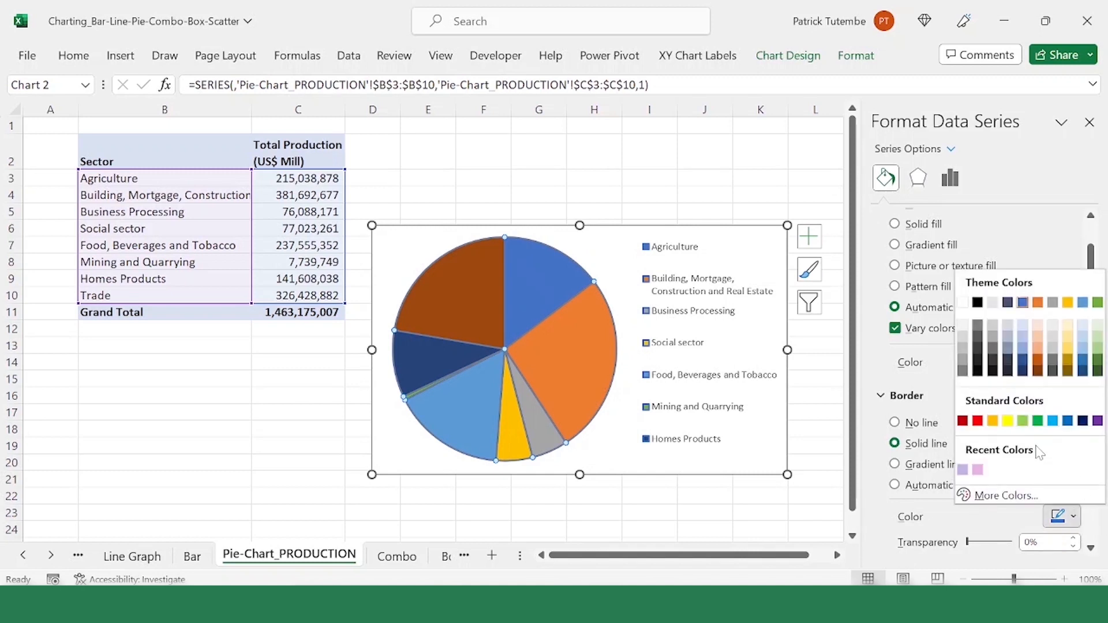
{"action": "left_click", "coordinate": [978, 421]}
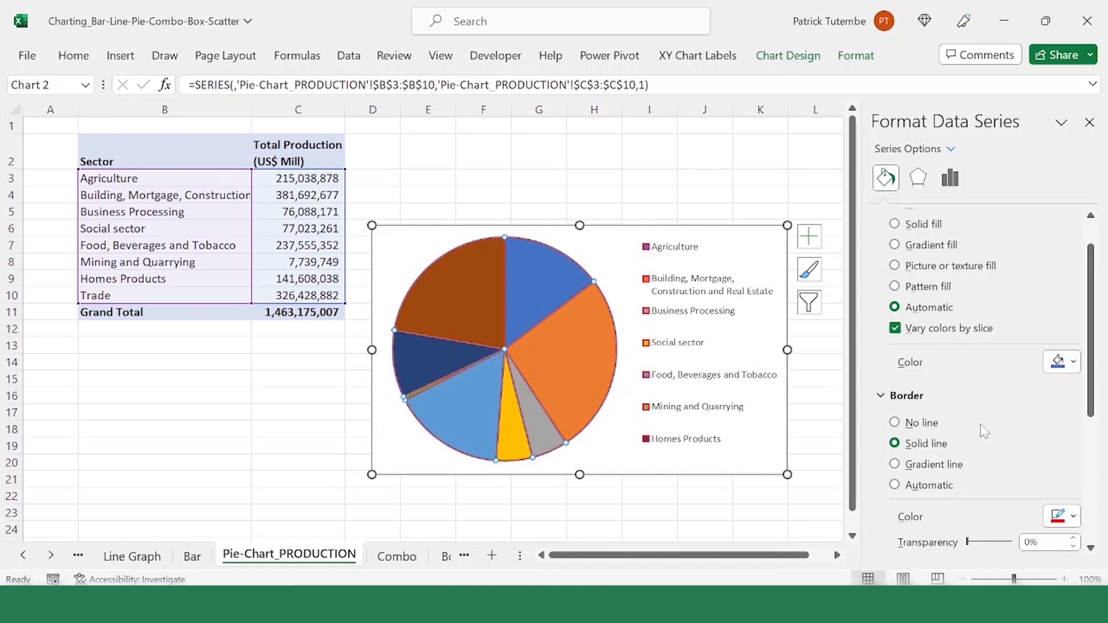
Step: Set the slices' border width to 5 pt and select the Building, Mortgage, Construction and Real Estate slice alone
{"action": "scroll", "coordinate": [1068, 525], "scroll_direction": "down", "scroll_amount": 3}
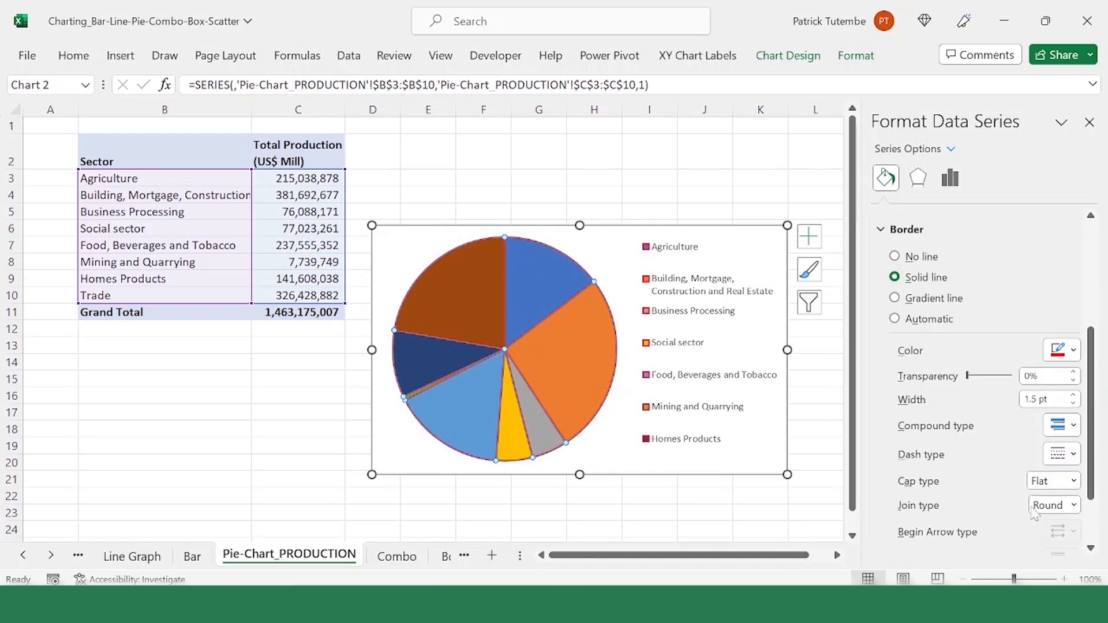
{"action": "left_click", "coordinate": [1074, 396]}
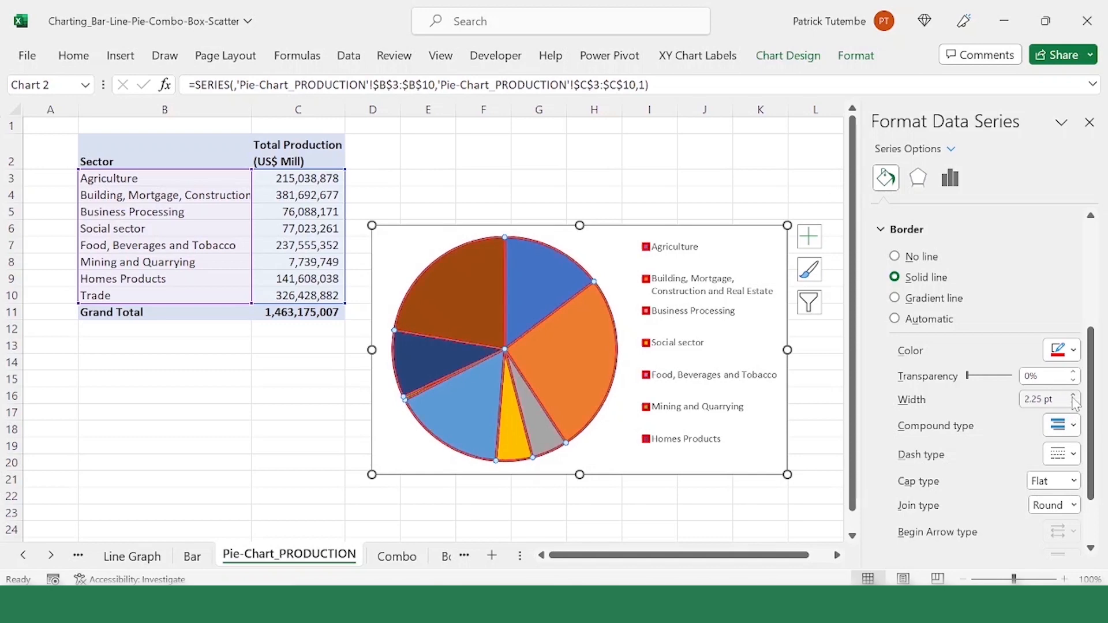
{"action": "left_click", "coordinate": [1074, 396]}
{"action": "left_click", "coordinate": [1074, 396]}
{"action": "left_click", "coordinate": [1074, 396]}
{"action": "left_click", "coordinate": [1074, 396]}
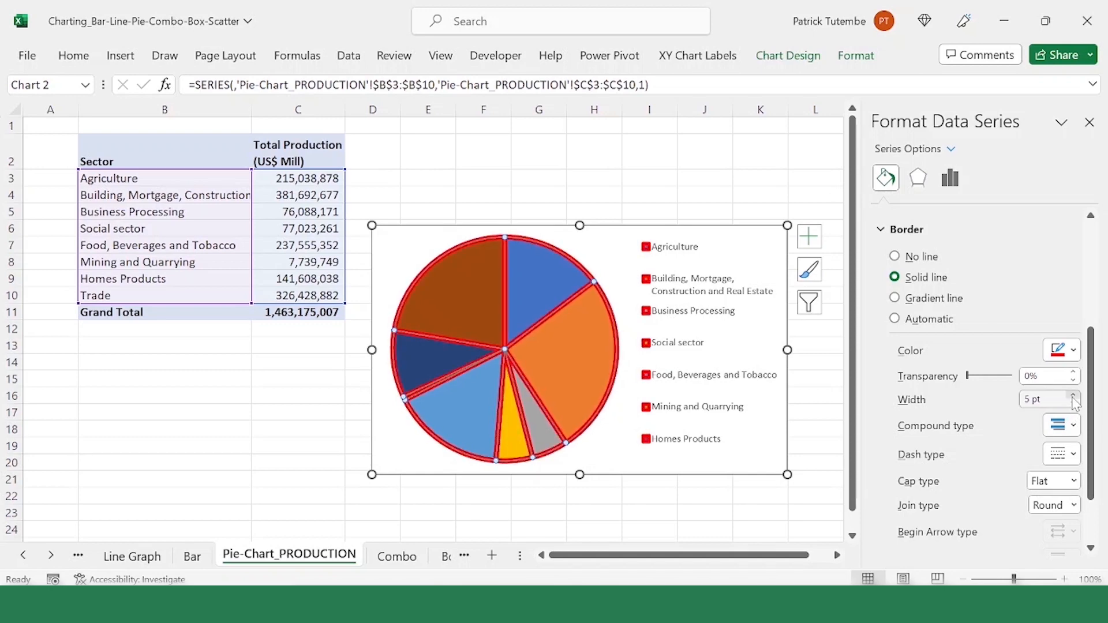
{"action": "left_click", "coordinate": [1073, 397]}
{"action": "left_click", "coordinate": [1074, 396]}
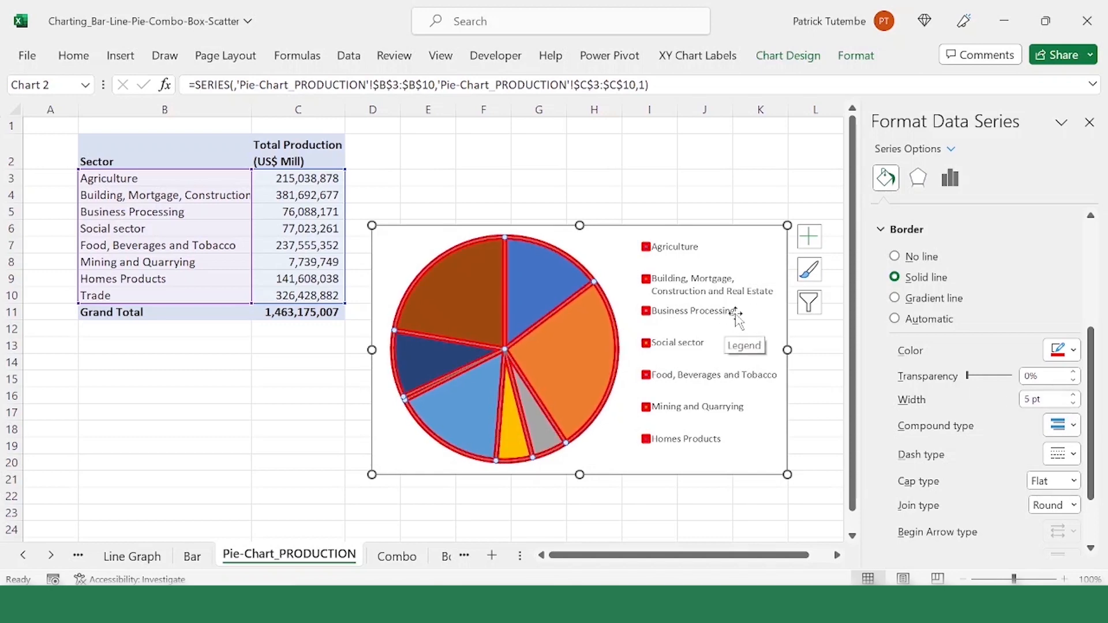
{"action": "left_click", "coordinate": [585, 374]}
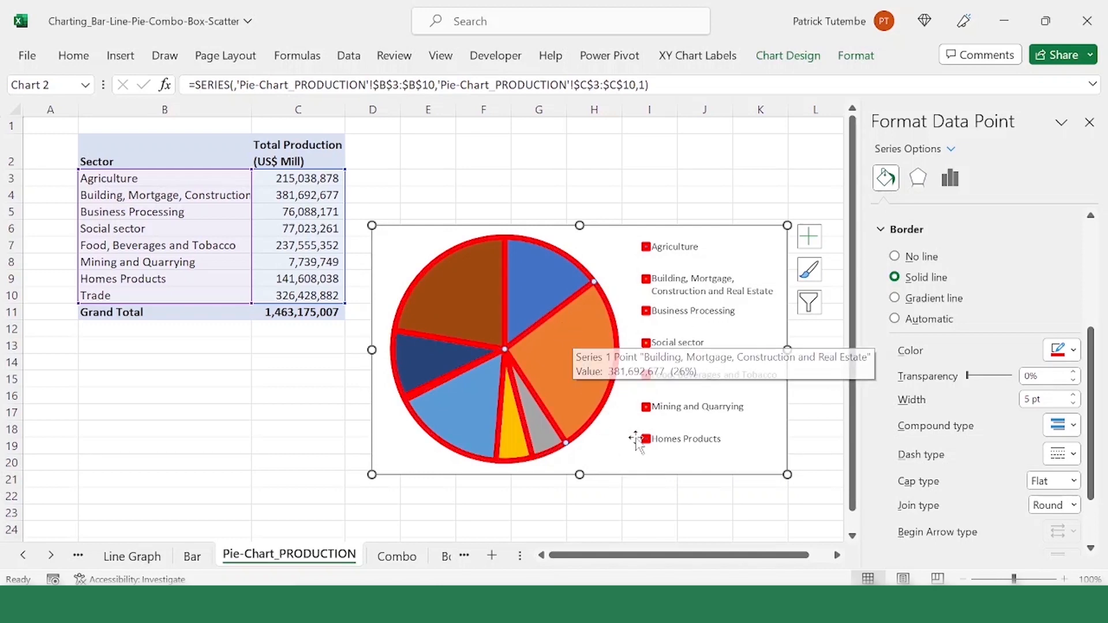
{"action": "key", "text": "alt+p"}
{"action": "key", "text": "Escape"}
{"action": "key", "text": "Escape"}
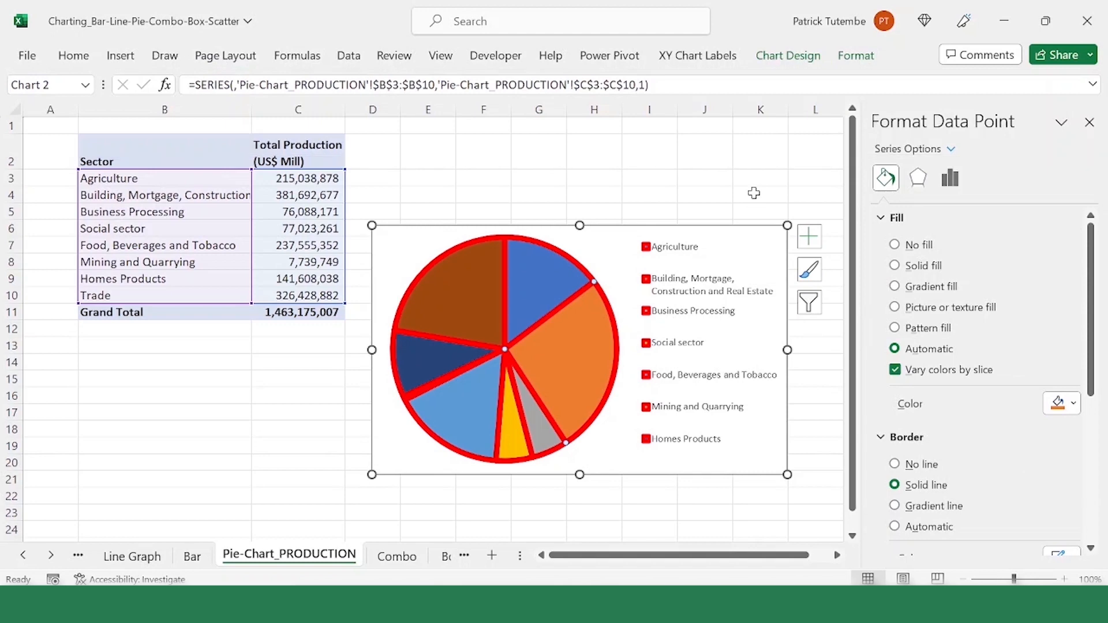
{"action": "key", "text": "Left"}
{"action": "key", "text": "Left"}
{"action": "key", "text": "Left"}
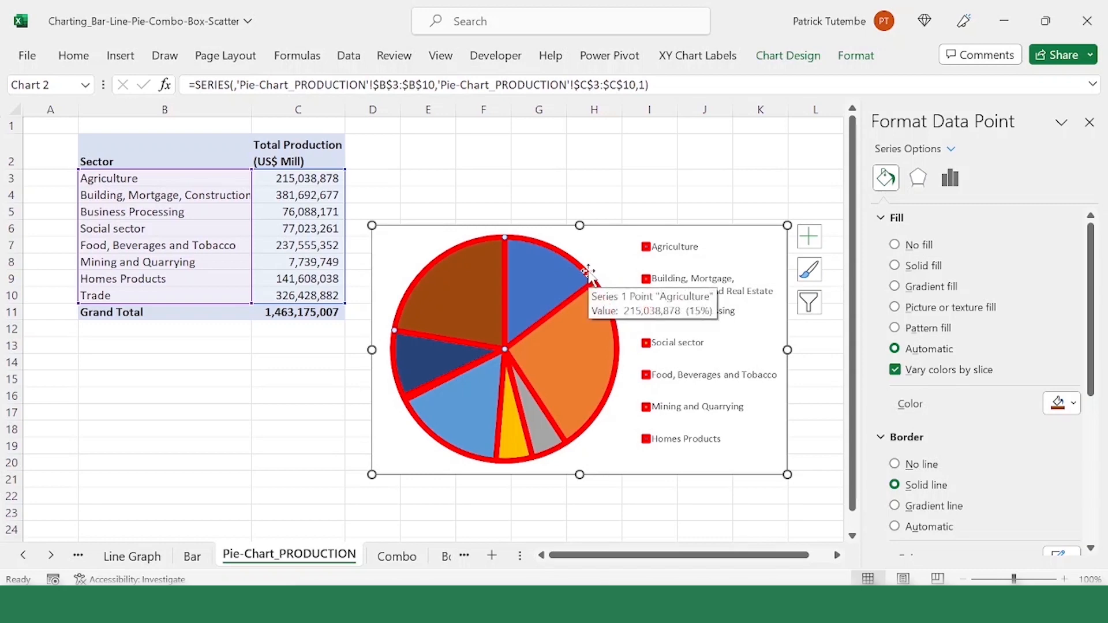
{"action": "left_click", "coordinate": [618, 354]}
{"action": "left_click", "coordinate": [619, 367]}
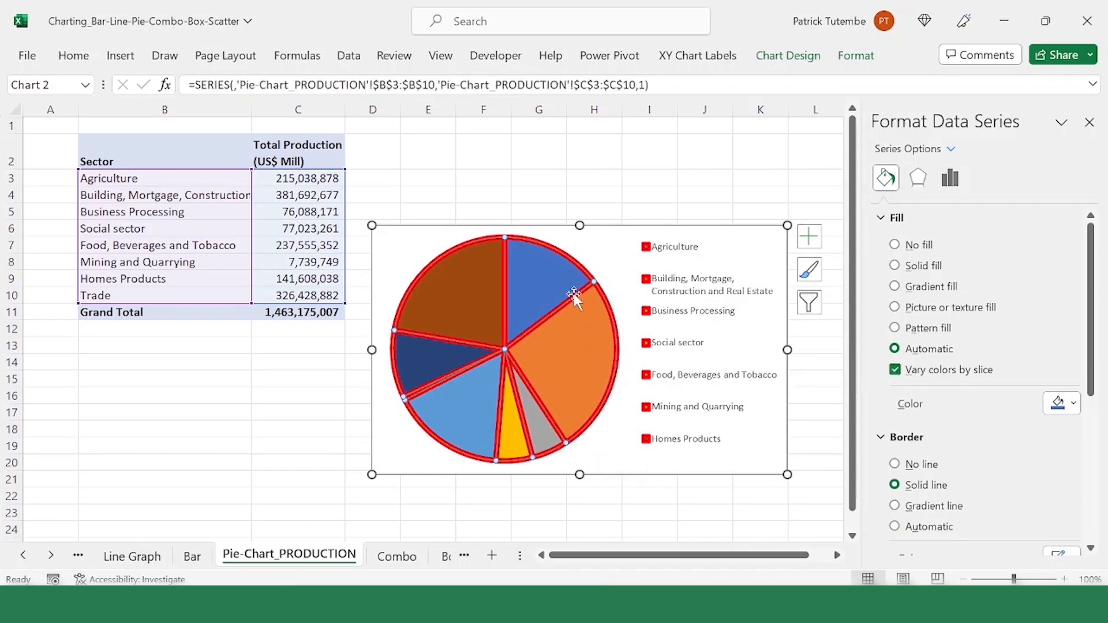
{"action": "key", "text": "Escape"}
{"action": "key", "text": "Escape"}
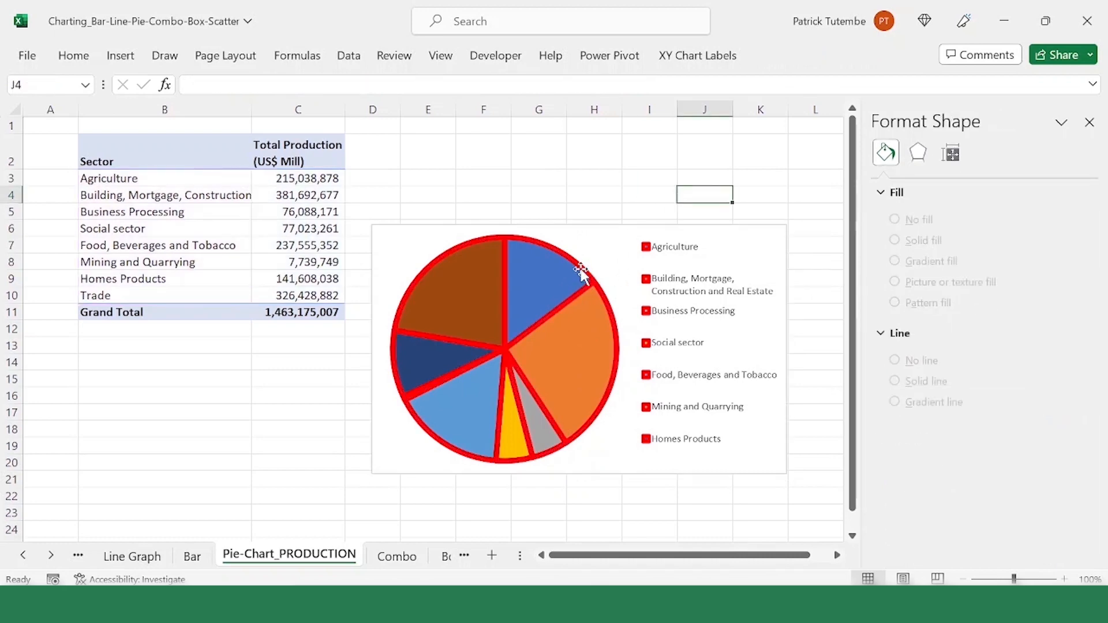
Step: Select the Agriculture slice alone and open its fill and line settings
{"action": "left_click", "coordinate": [579, 267]}
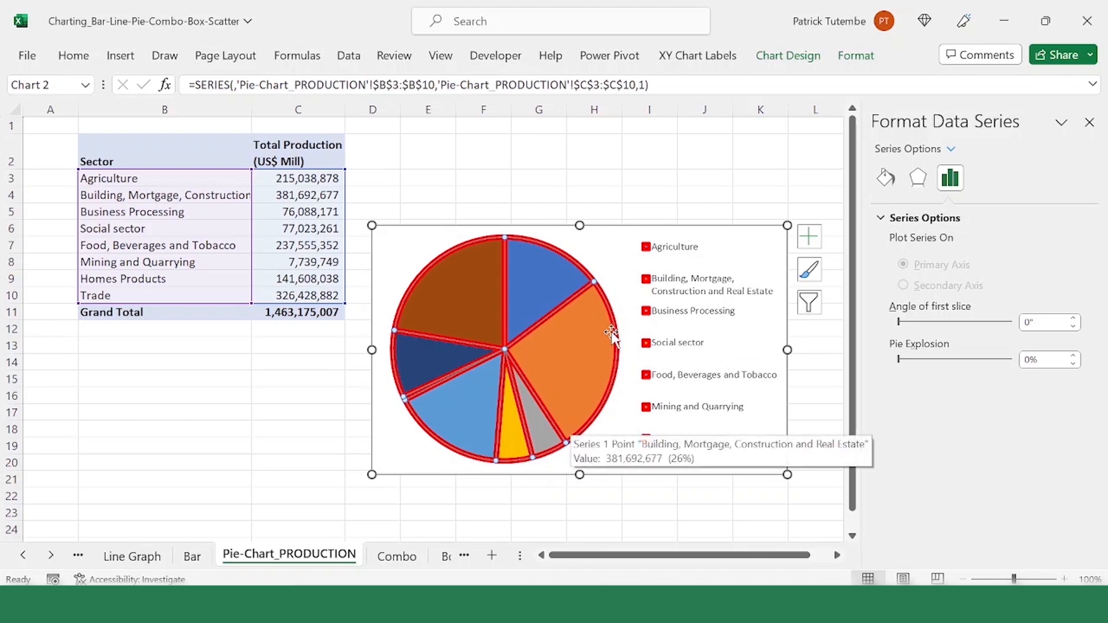
{"action": "left_click", "coordinate": [553, 255]}
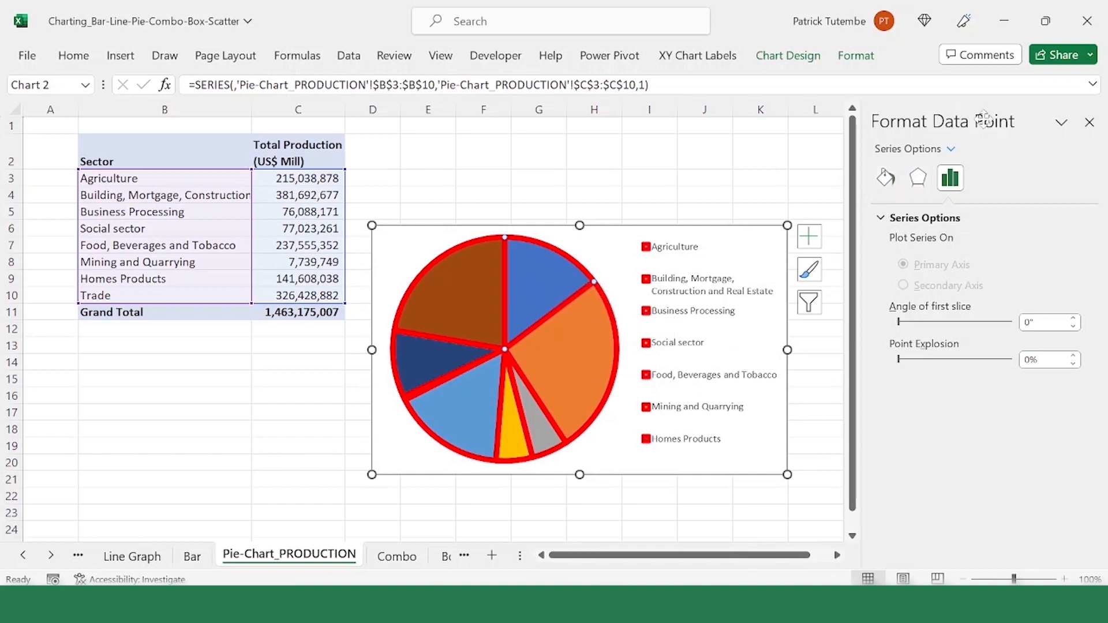
{"action": "left_click", "coordinate": [887, 179]}
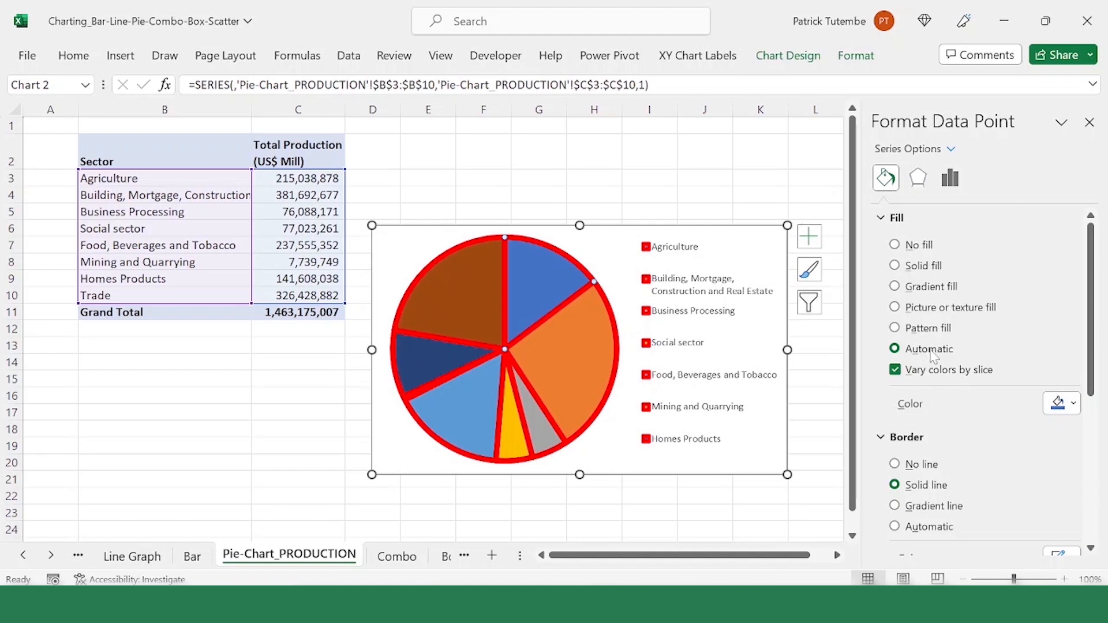
Step: Try a pattern fill with a green foreground on the Agriculture slice, testing several different patterns
{"action": "left_click", "coordinate": [916, 332]}
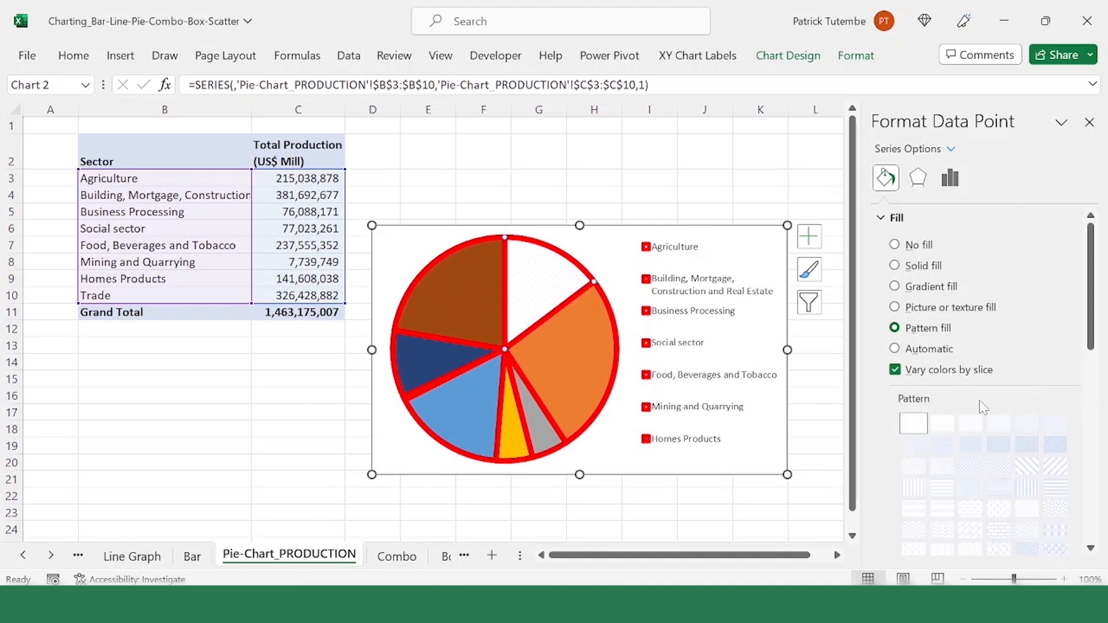
{"action": "scroll", "coordinate": [984, 408], "scroll_direction": "down", "scroll_amount": 5}
{"action": "left_click", "coordinate": [1073, 395]}
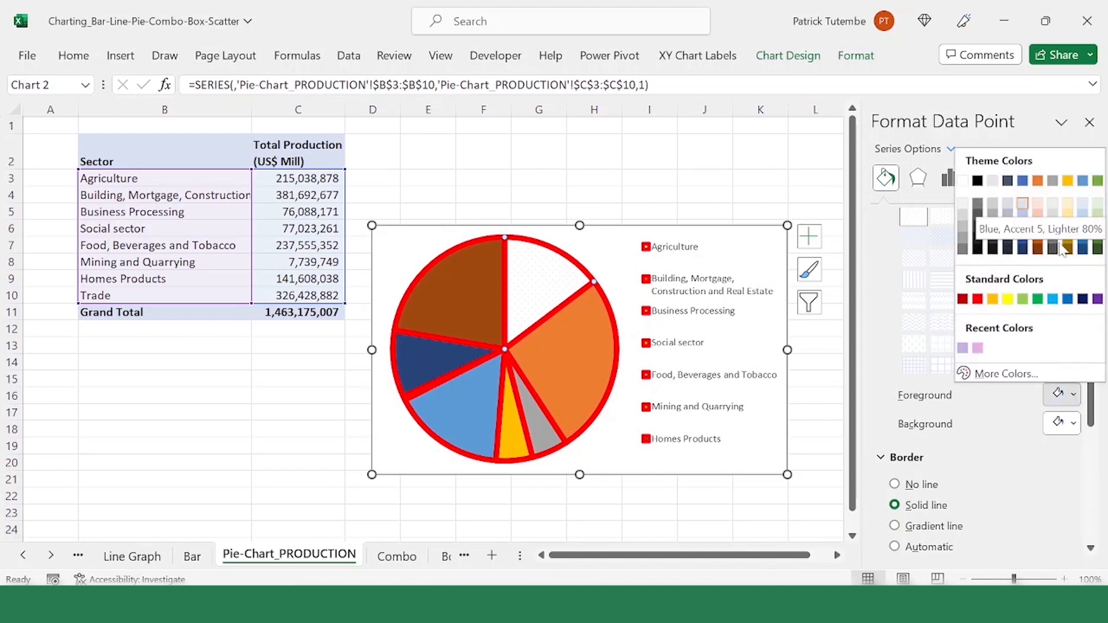
{"action": "left_click", "coordinate": [1039, 299]}
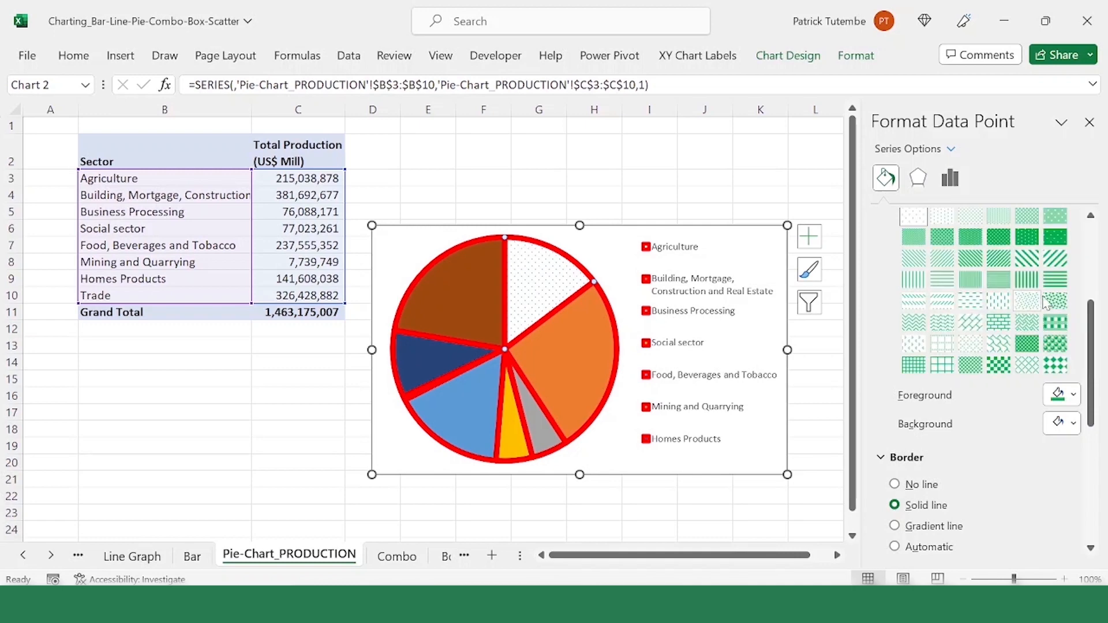
{"action": "left_click", "coordinate": [1027, 261]}
{"action": "left_click", "coordinate": [1029, 321]}
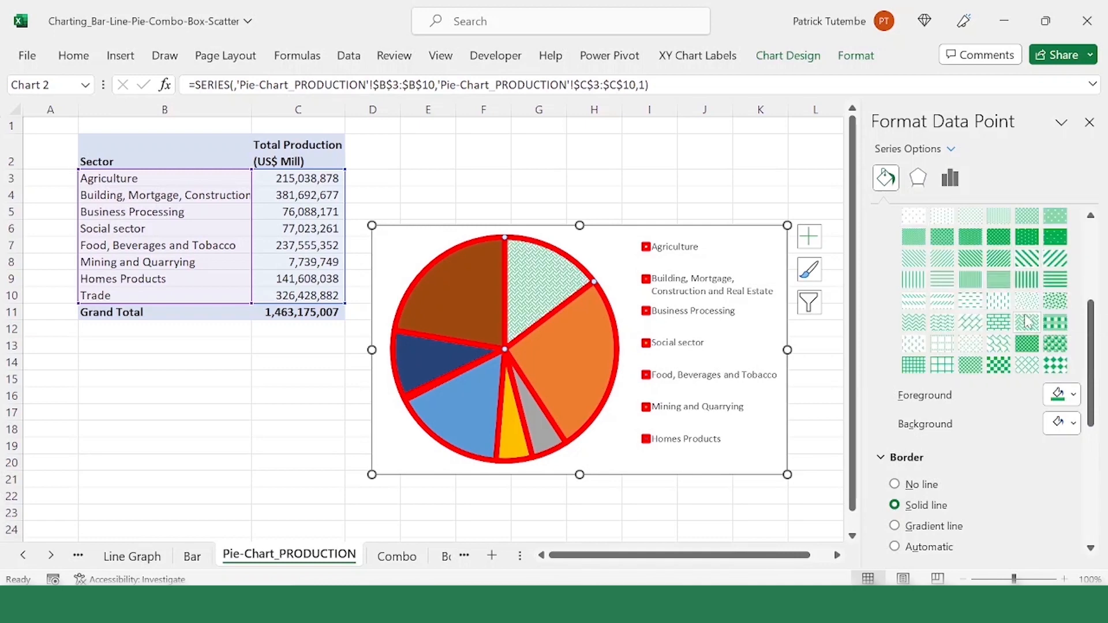
{"action": "left_click", "coordinate": [1028, 344]}
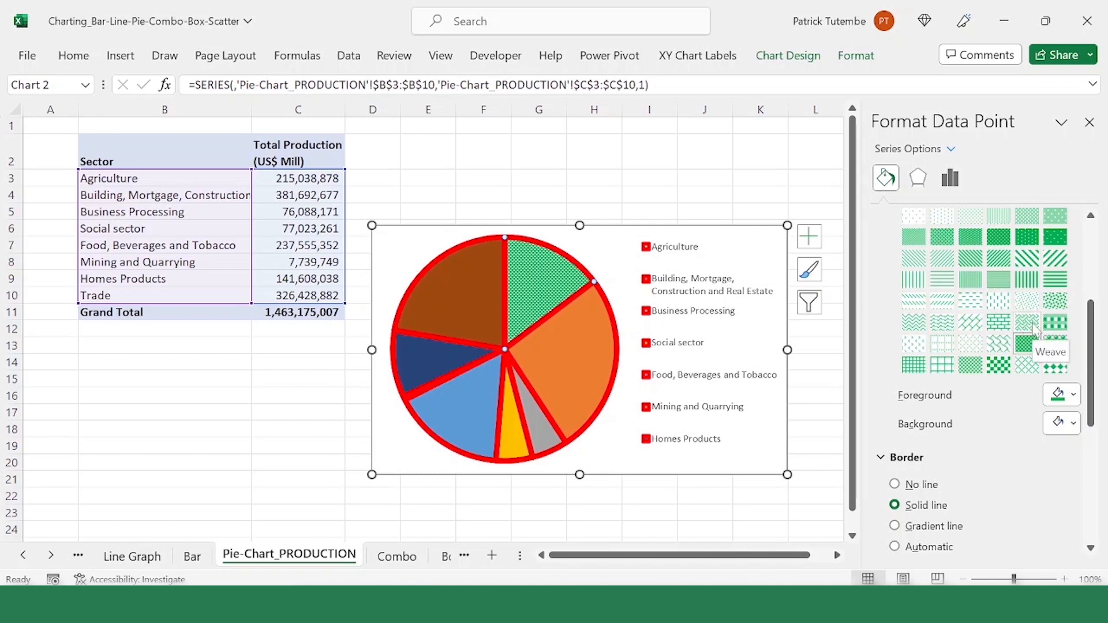
{"action": "left_click", "coordinate": [1056, 322]}
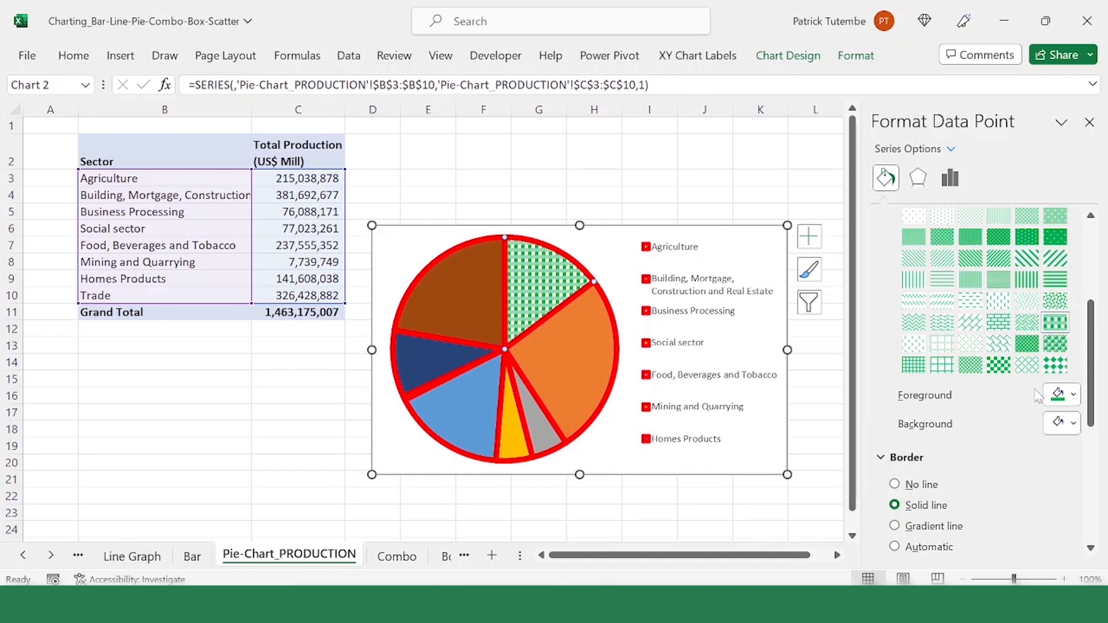
Step: Give the Agriculture slice a solid light blue fill
{"action": "scroll", "coordinate": [1078, 231], "scroll_direction": "up", "scroll_amount": 5}
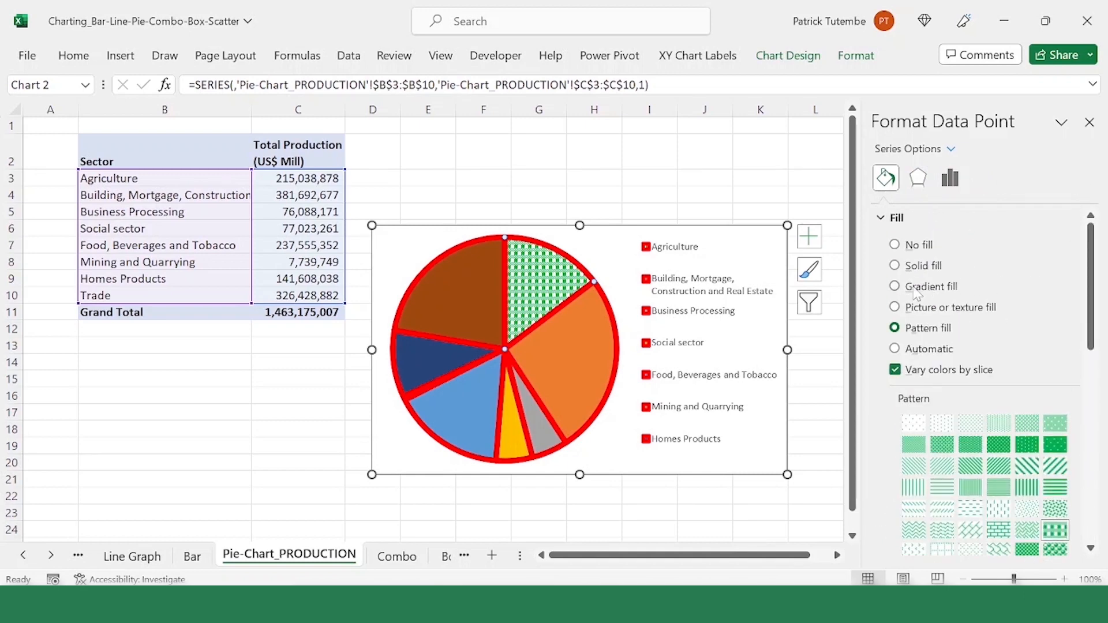
{"action": "left_click", "coordinate": [919, 268]}
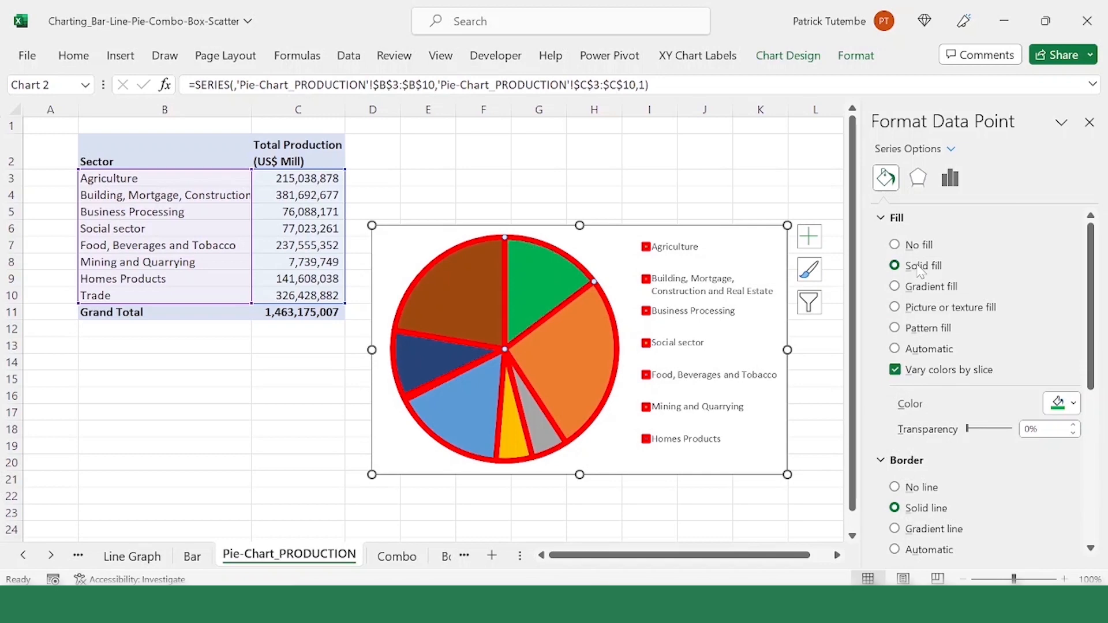
{"action": "left_click", "coordinate": [1078, 408]}
{"action": "left_click", "coordinate": [1058, 295]}
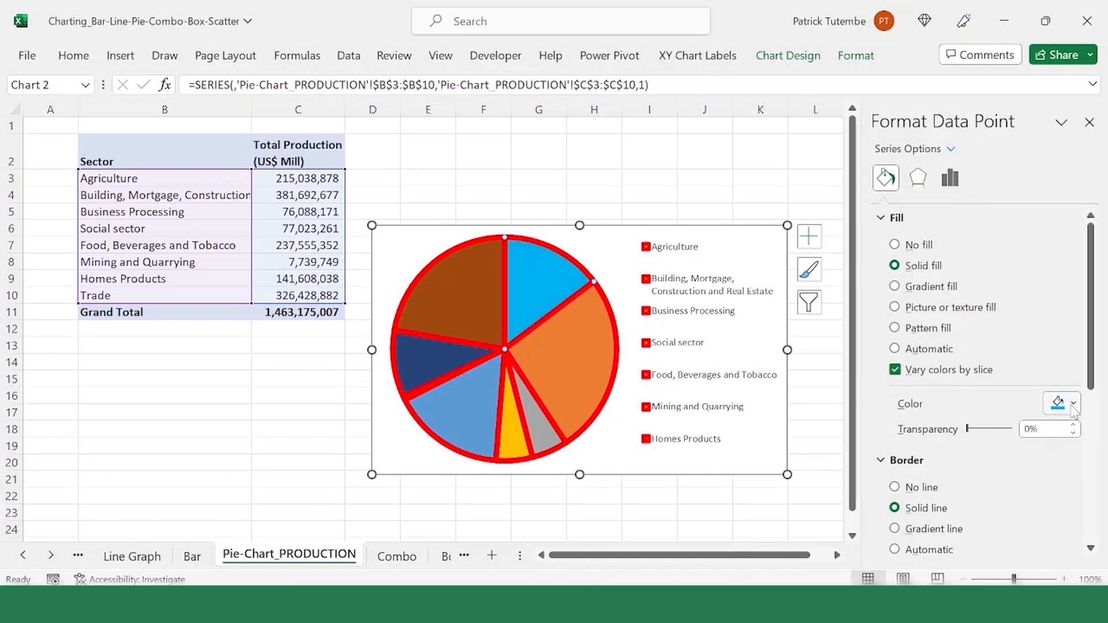
Step: Try a texture fill on the Agriculture slice, and give it a light blue dotted pattern fill instead
{"action": "left_click", "coordinate": [950, 307]}
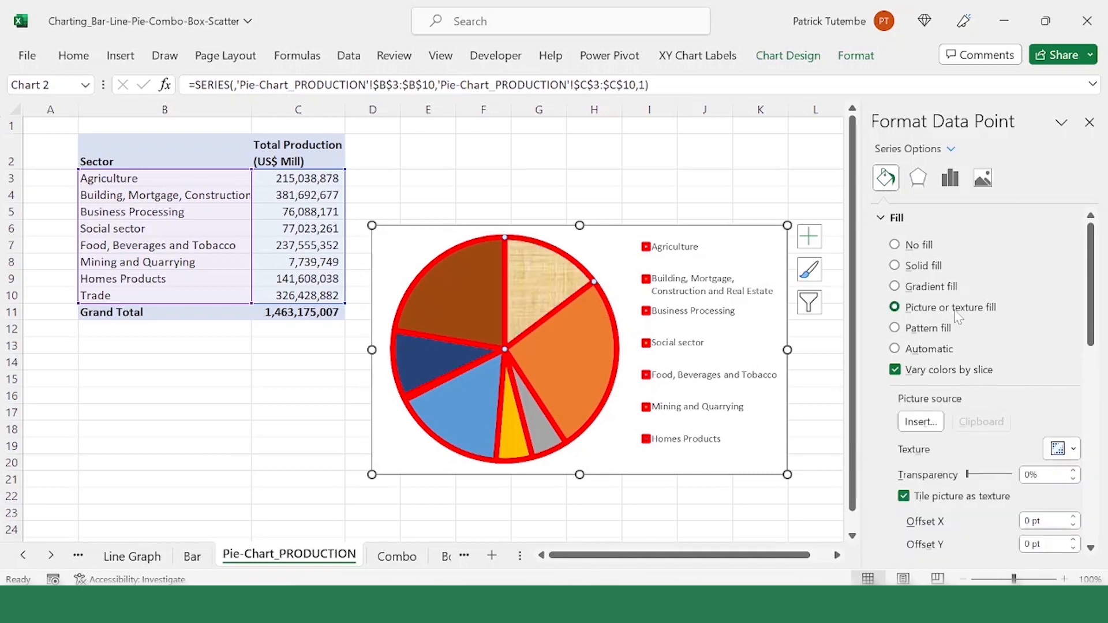
{"action": "left_click", "coordinate": [953, 329]}
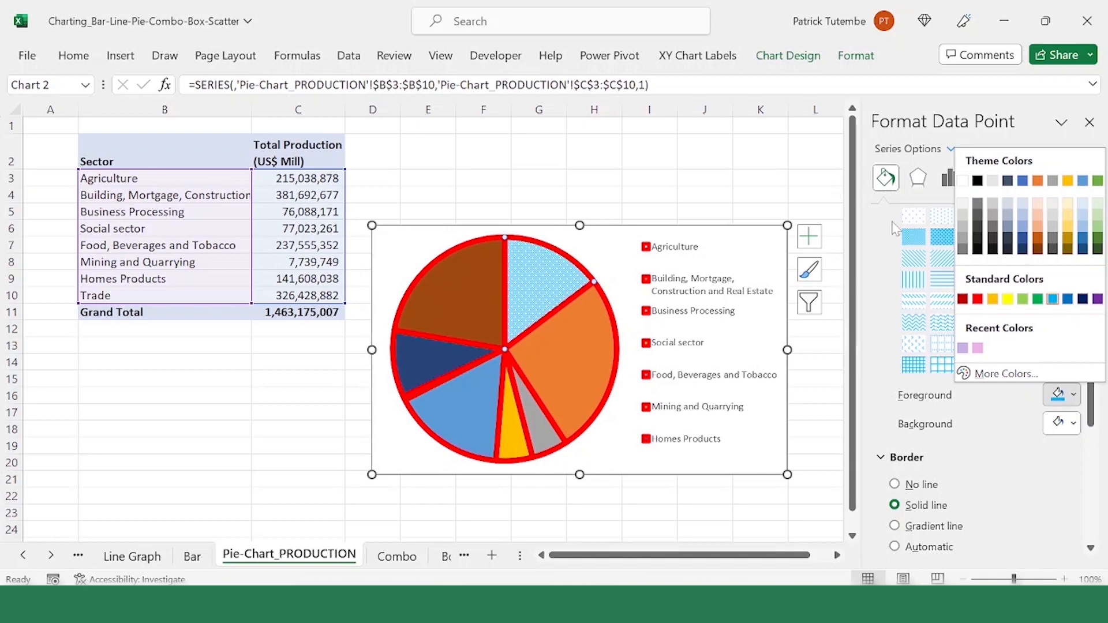
{"action": "left_click", "coordinate": [773, 180]}
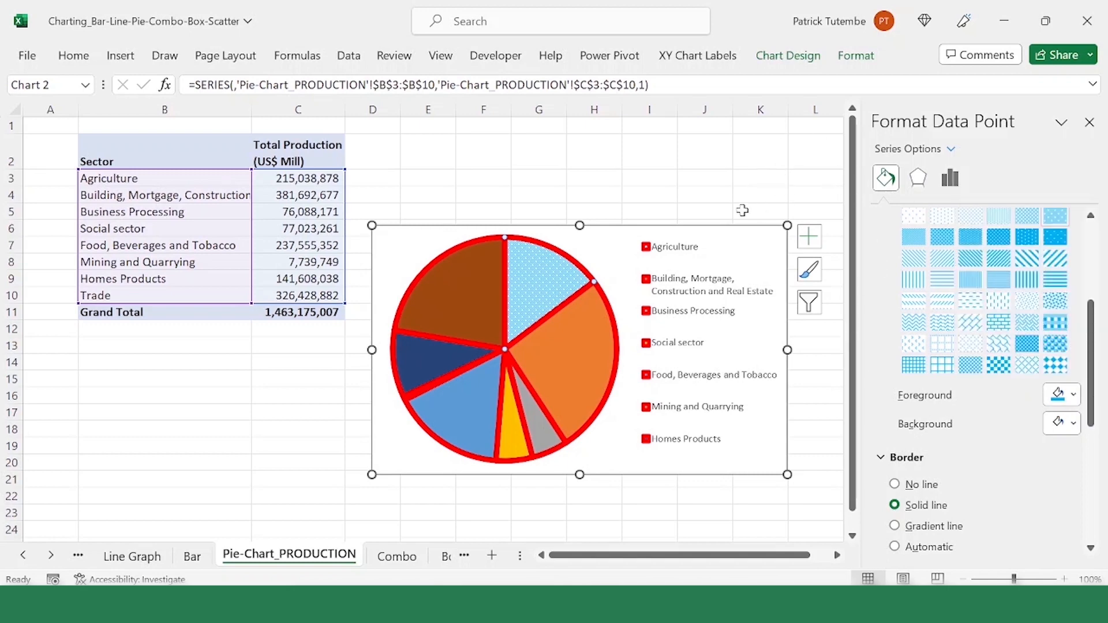
{"action": "scroll", "coordinate": [1045, 280], "scroll_direction": "down", "scroll_amount": 4}
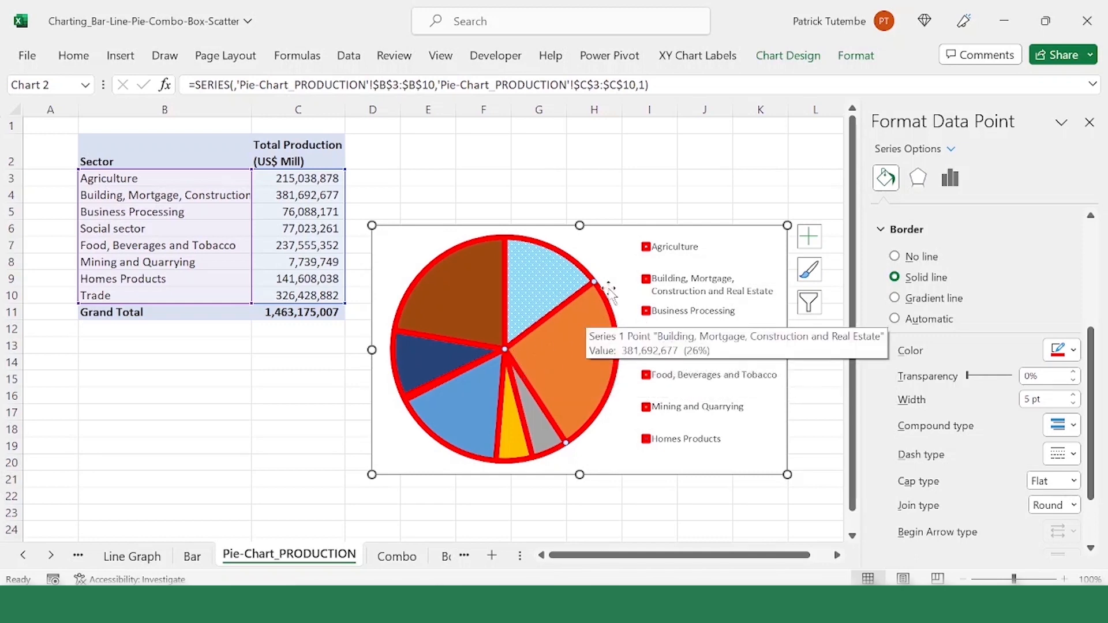
Step: Select the chart area and give it a solid light blue fill with 79% transparency
{"action": "left_click", "coordinate": [604, 251]}
{"action": "left_click", "coordinate": [758, 232]}
{"action": "left_click", "coordinate": [751, 225]}
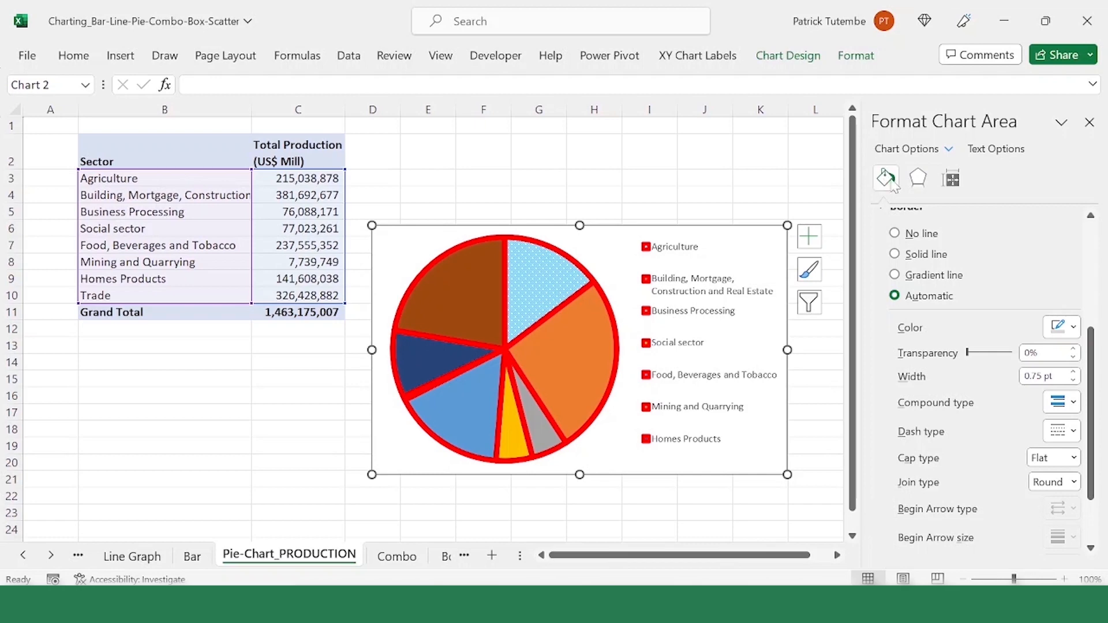
{"action": "scroll", "coordinate": [961, 287], "scroll_direction": "up", "scroll_amount": 5}
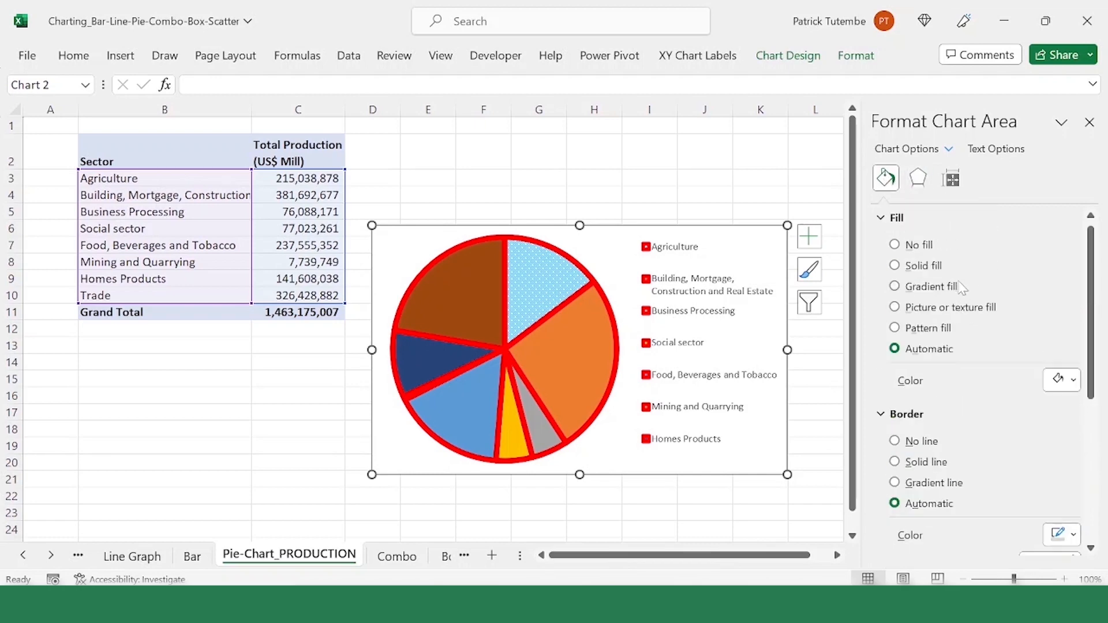
{"action": "left_click", "coordinate": [912, 268]}
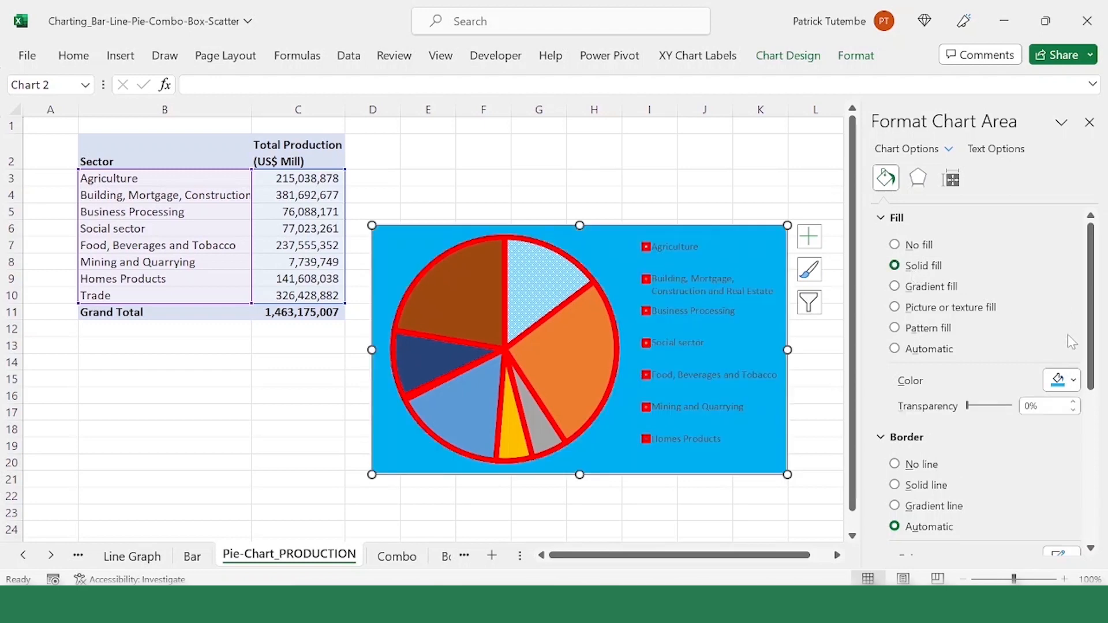
{"action": "left_click", "coordinate": [1074, 381]}
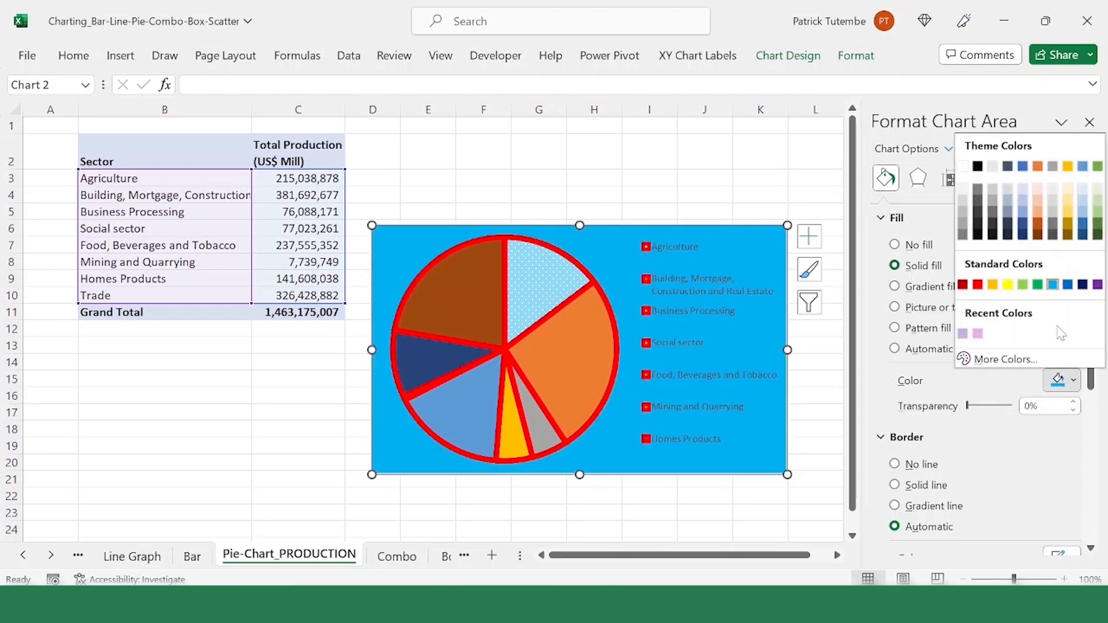
{"action": "left_click", "coordinate": [1054, 285]}
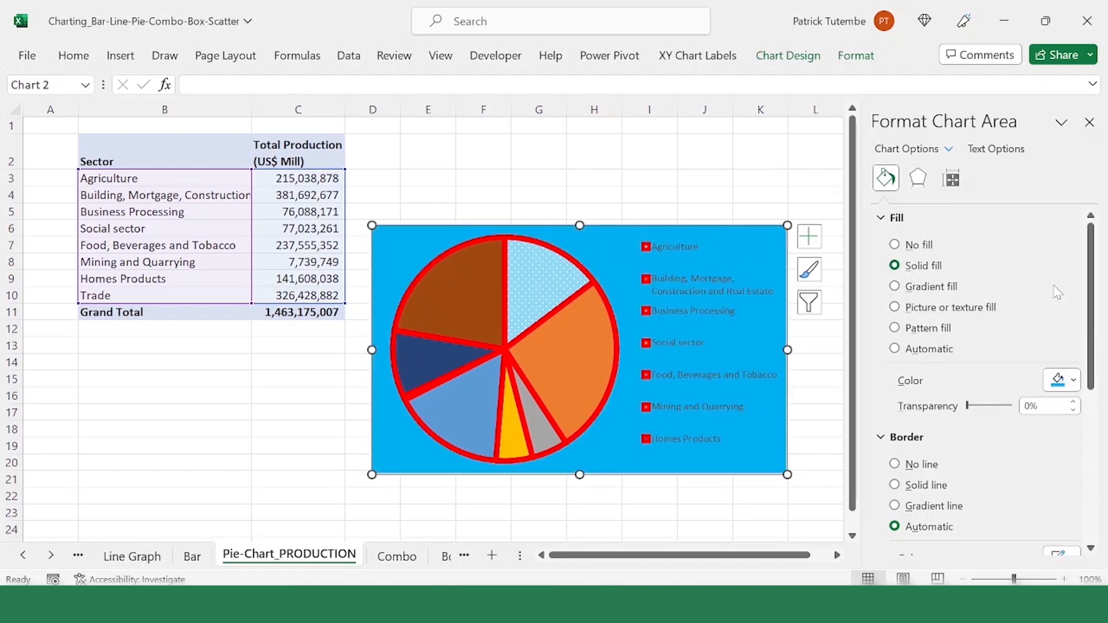
{"action": "scroll", "coordinate": [989, 422], "scroll_direction": "down", "scroll_amount": 1}
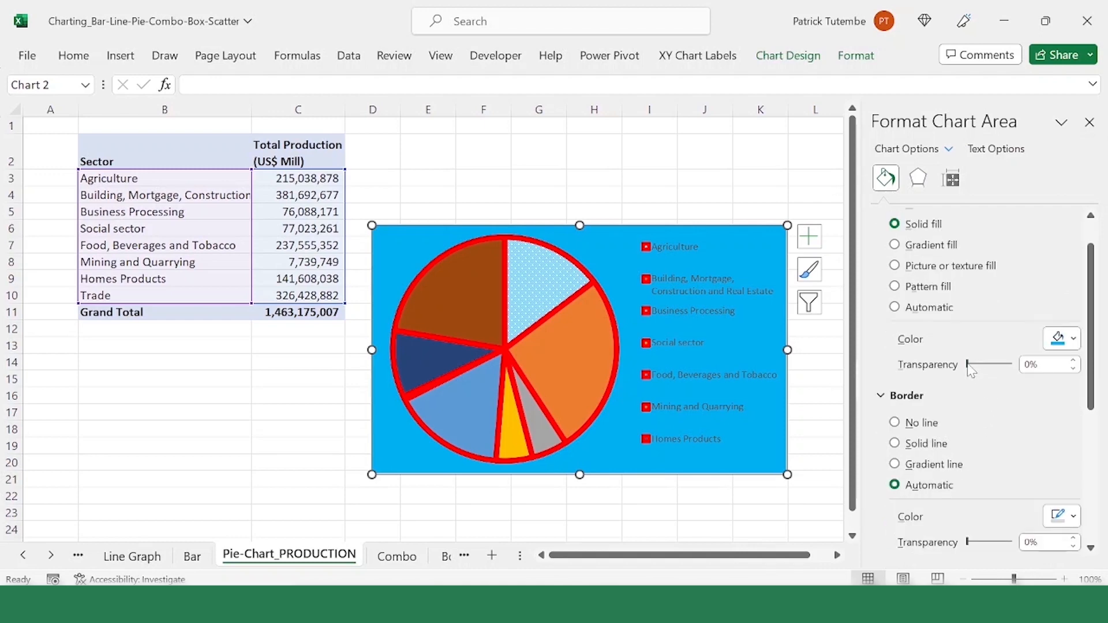
{"action": "left_click_drag", "start_coordinate": [969, 364], "coordinate": [1003, 364]}
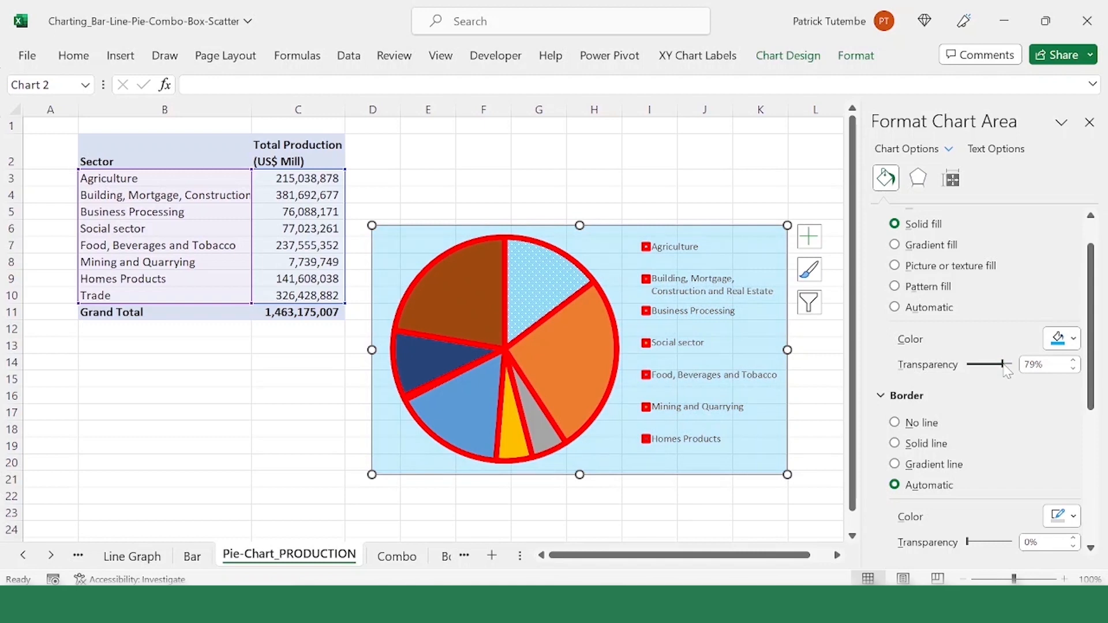
Step: Compare the fill and border settings of the legend, plot area and chart area by selecting each of them
{"action": "left_click", "coordinate": [617, 274]}
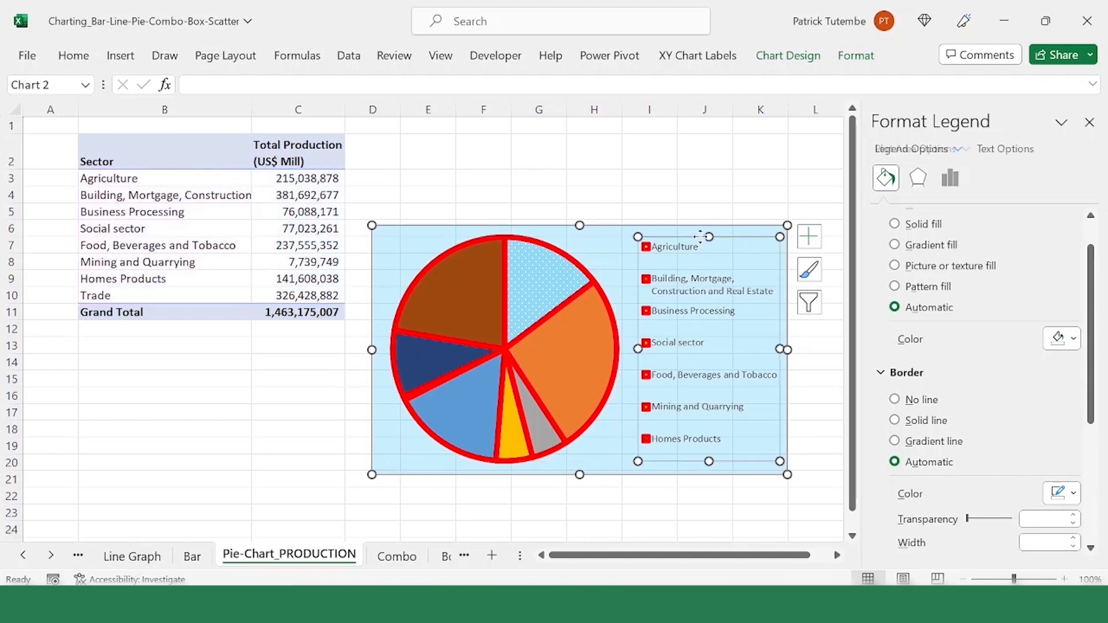
{"action": "left_click", "coordinate": [664, 245]}
{"action": "left_click", "coordinate": [615, 247]}
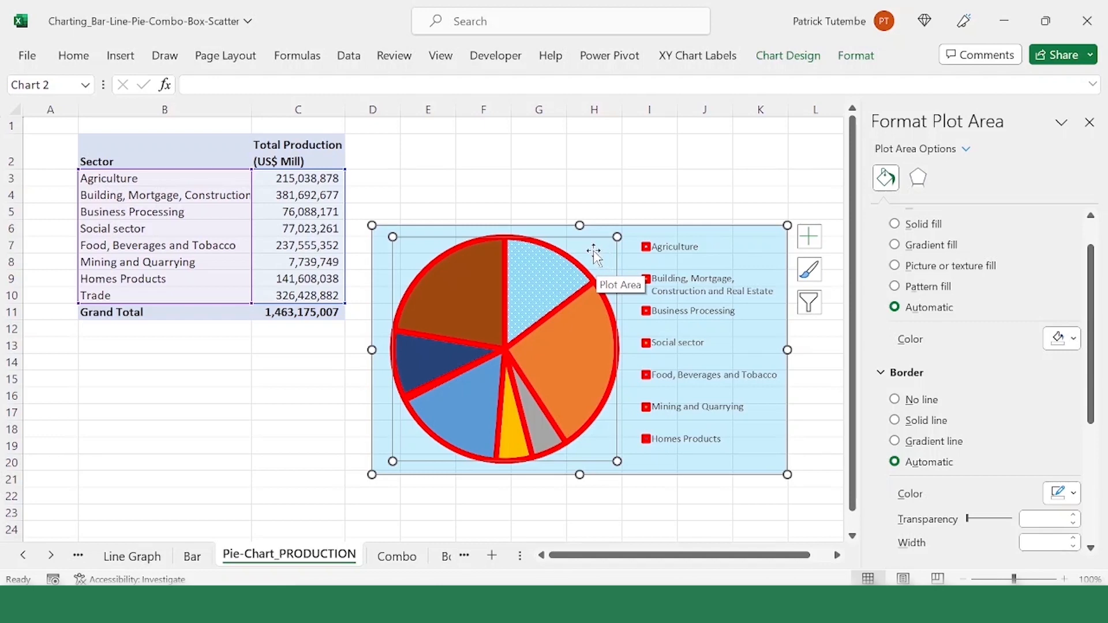
{"action": "scroll", "coordinate": [968, 268], "scroll_direction": "up", "scroll_amount": 1}
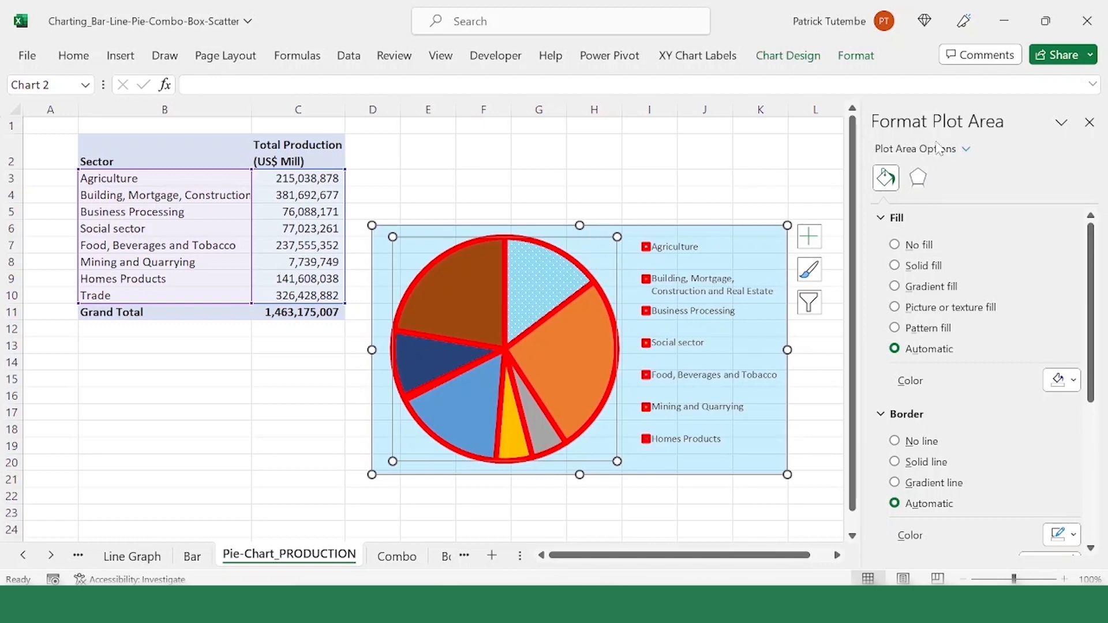
{"action": "left_click", "coordinate": [758, 226]}
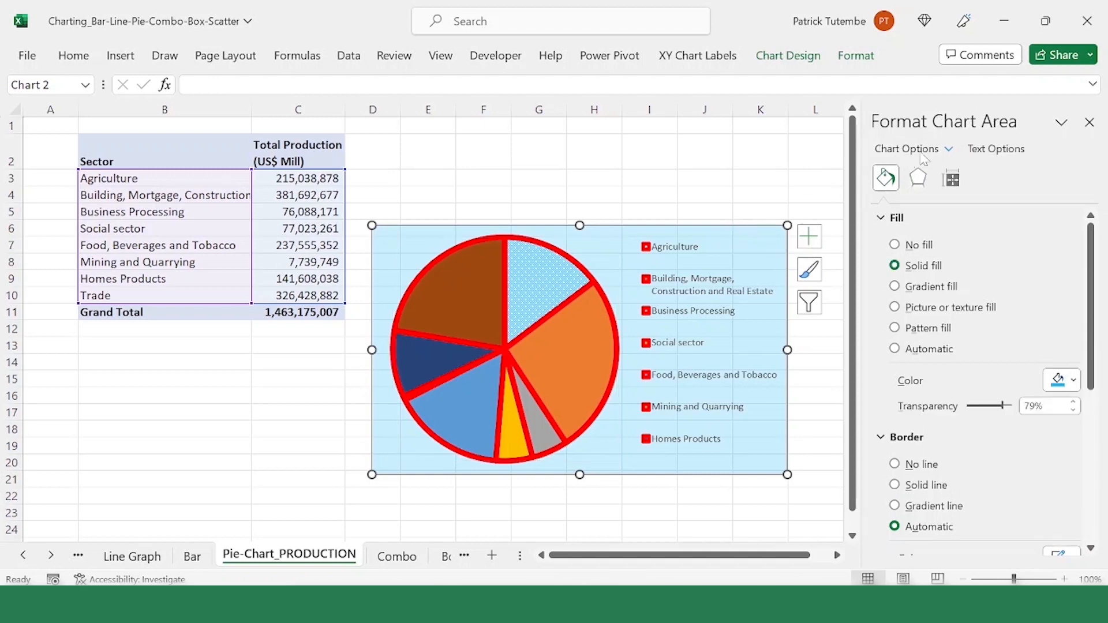
Step: Select the plot area behind the pie and give it a solid orange fill
{"action": "left_click", "coordinate": [614, 282]}
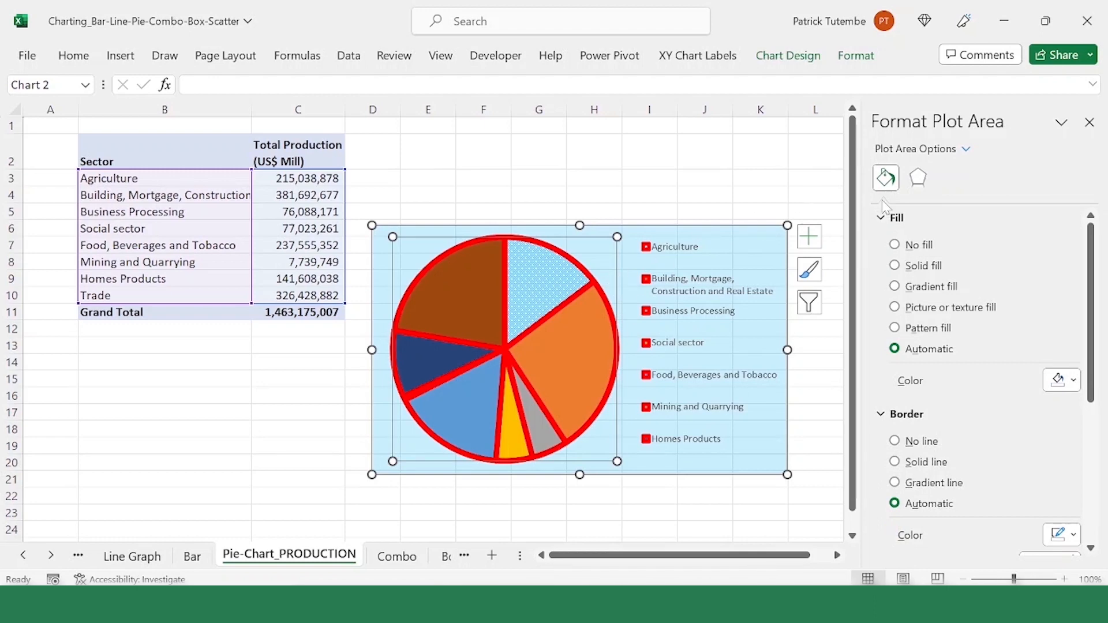
{"action": "left_click", "coordinate": [935, 268]}
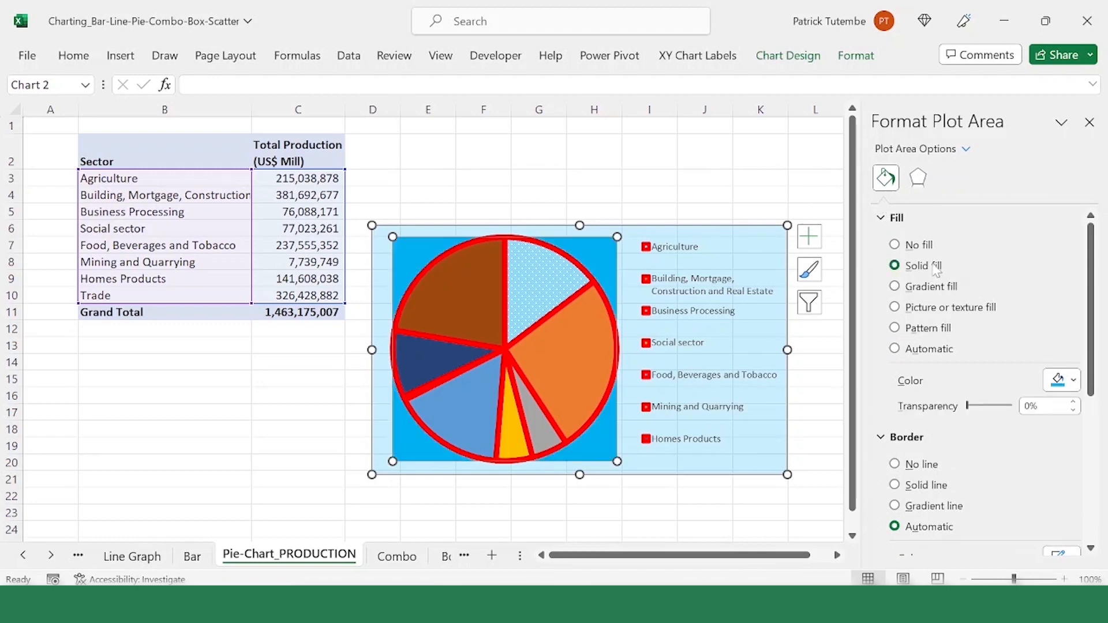
{"action": "left_click", "coordinate": [1075, 382]}
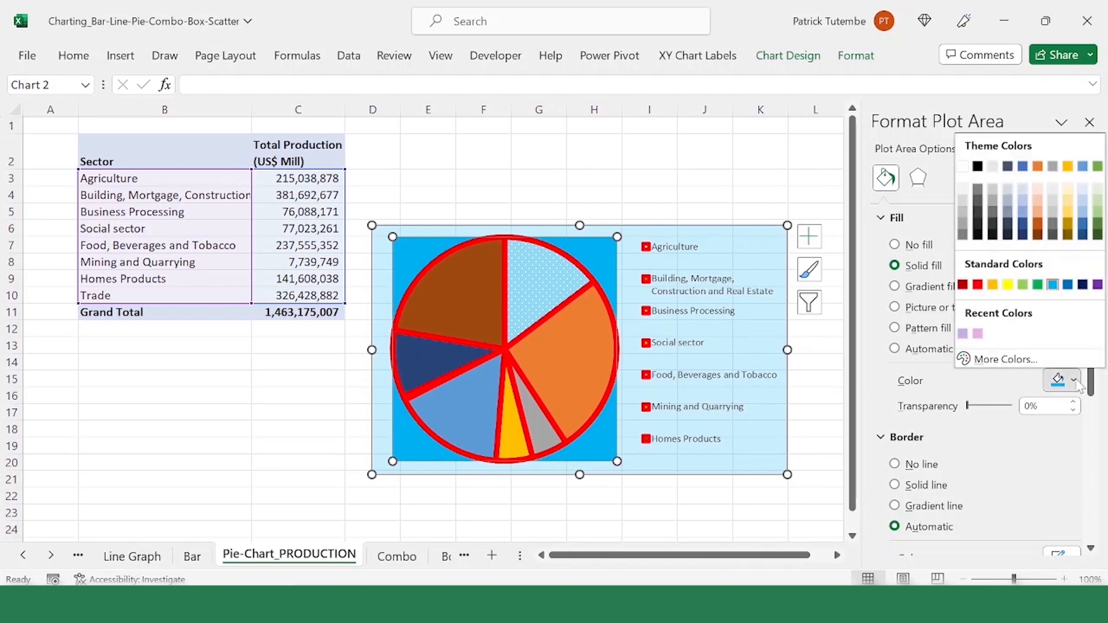
{"action": "left_click", "coordinate": [993, 284]}
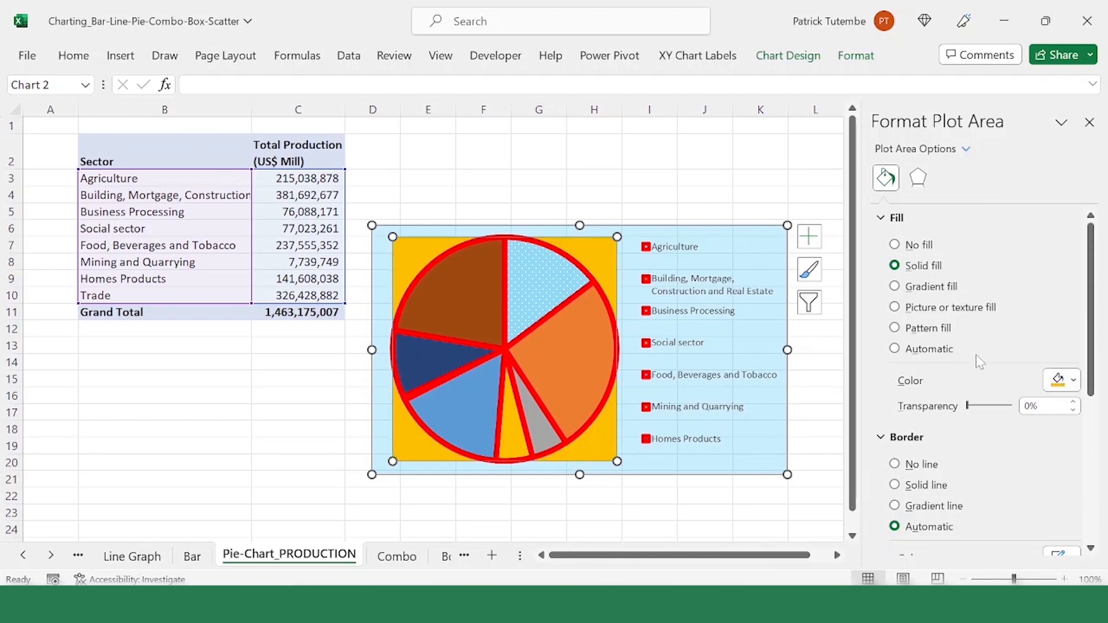
Step: Set the transparency of the plot area's orange fill to 67%
{"action": "left_click_drag", "start_coordinate": [970, 406], "coordinate": [1001, 407]}
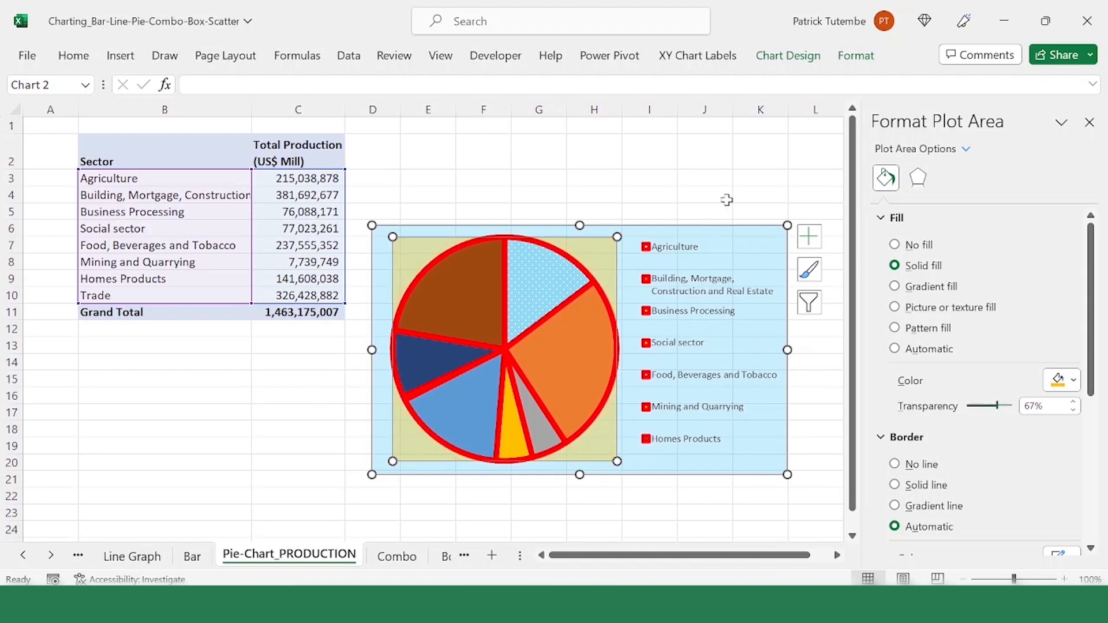
{"action": "left_click", "coordinate": [716, 288]}
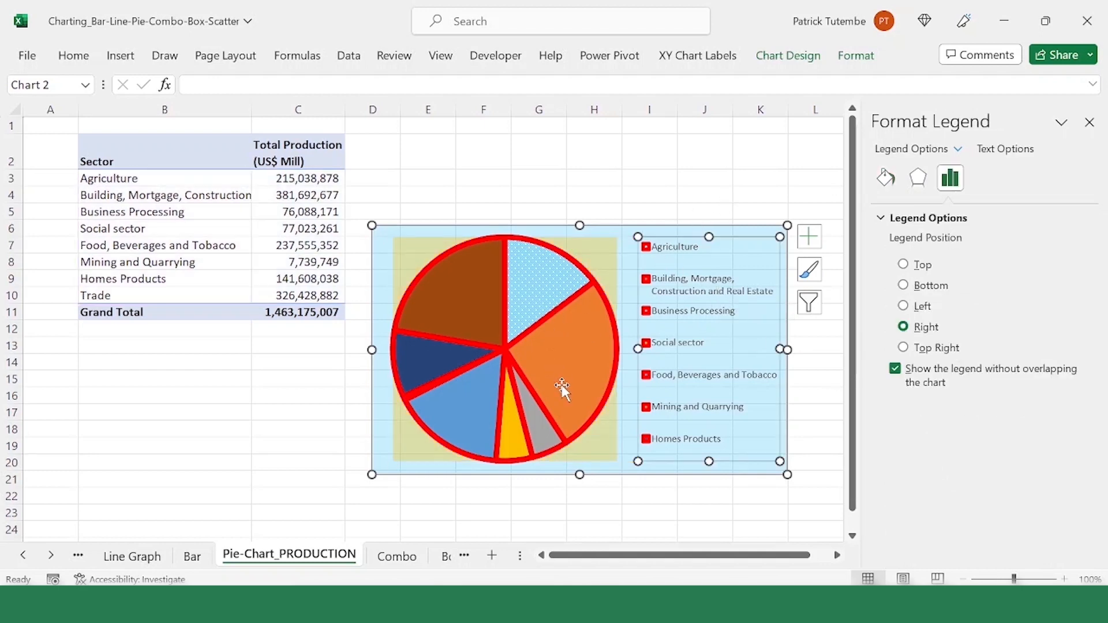
Step: Compare the pie slices by reading the sector, value and share of several of them, and deselect the chart
{"action": "mouse_move", "coordinate": [560, 395]}
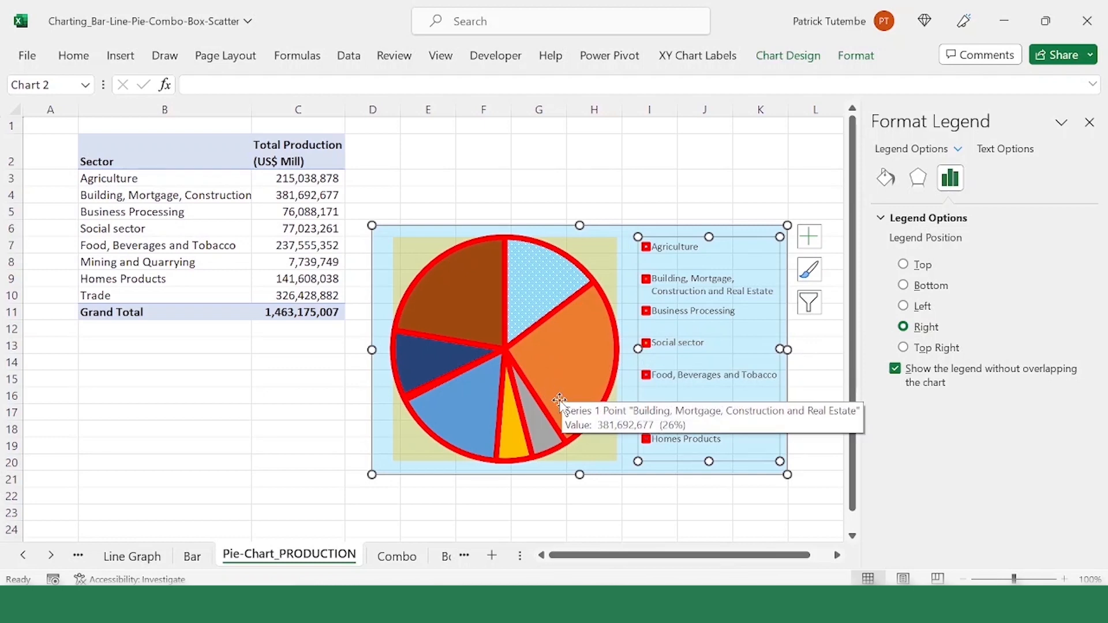
{"action": "mouse_move", "coordinate": [587, 326]}
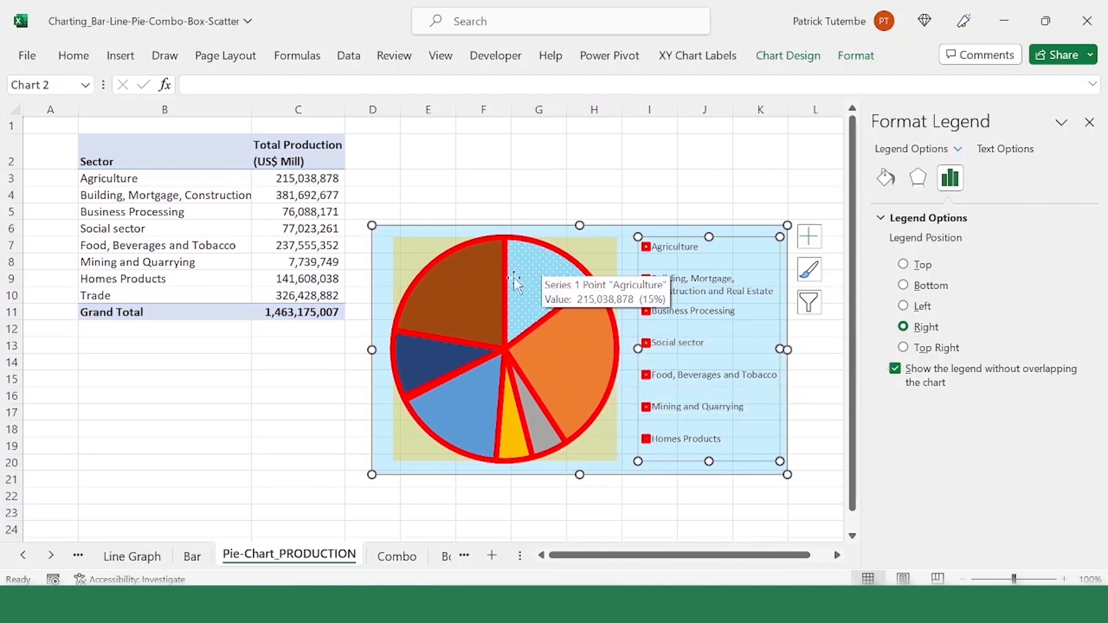
{"action": "mouse_move", "coordinate": [503, 280]}
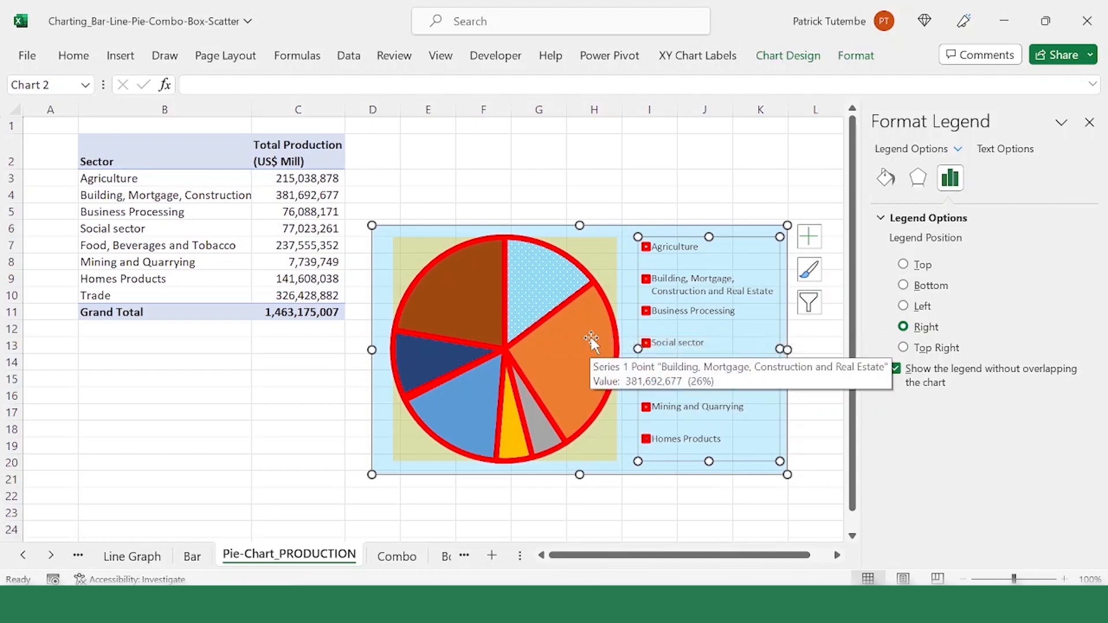
{"action": "left_click", "coordinate": [485, 292]}
{"action": "left_click", "coordinate": [485, 292]}
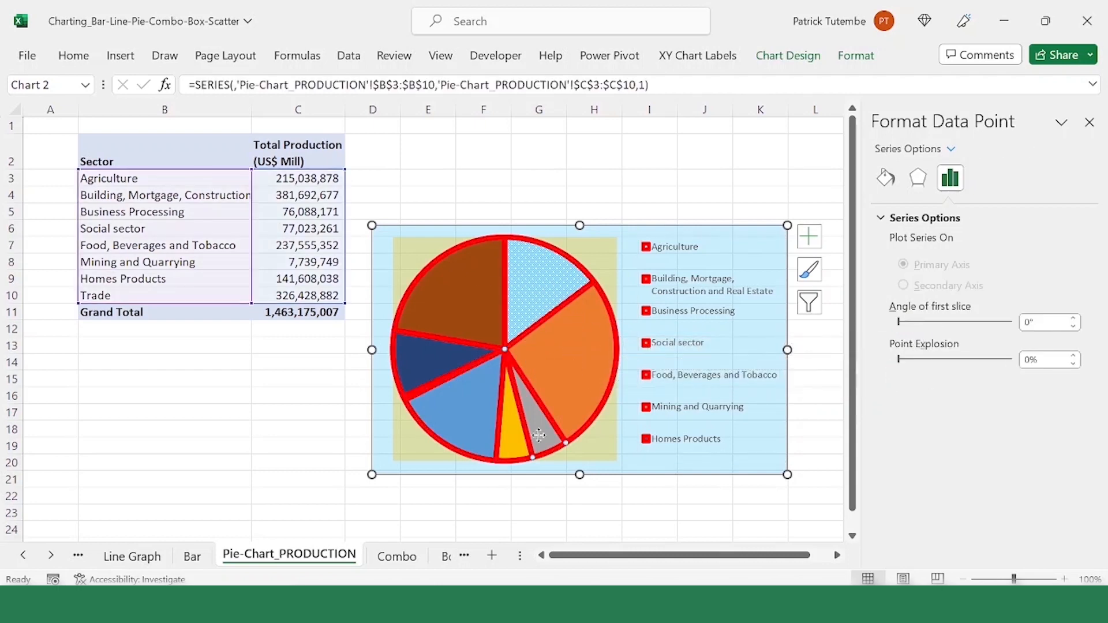
{"action": "left_click", "coordinate": [453, 421]}
{"action": "left_click", "coordinate": [579, 359]}
{"action": "left_click", "coordinate": [471, 419]}
{"action": "left_click", "coordinate": [586, 359]}
{"action": "left_click", "coordinate": [649, 179]}
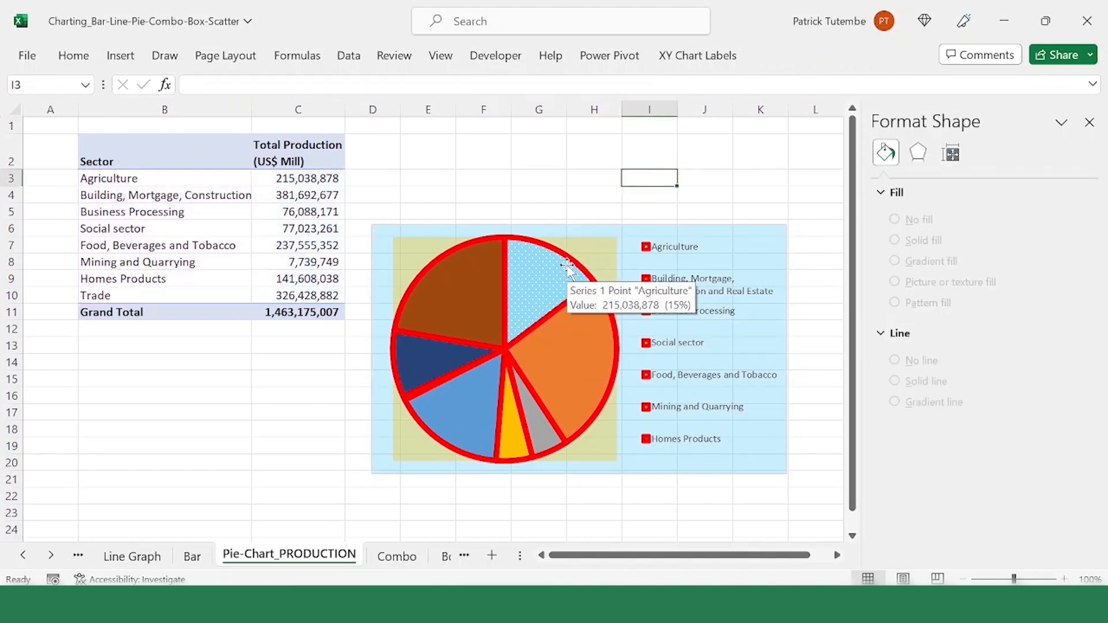
Step: Try adding default data labels to the whole pie series, and undo the addition
{"action": "left_click", "coordinate": [542, 285]}
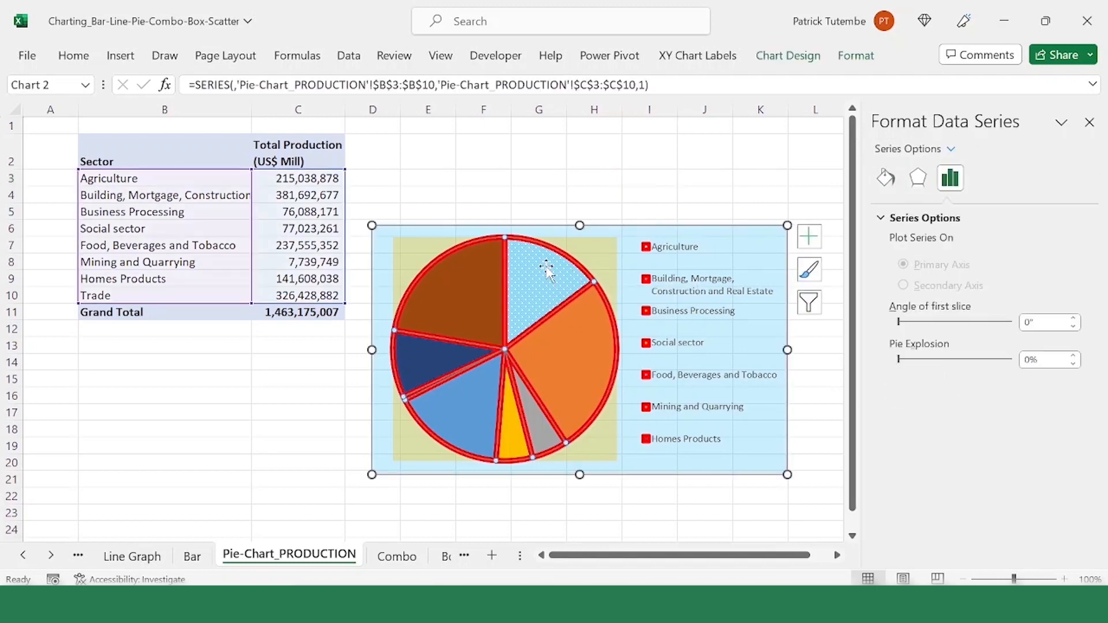
{"action": "right_click", "coordinate": [549, 274]}
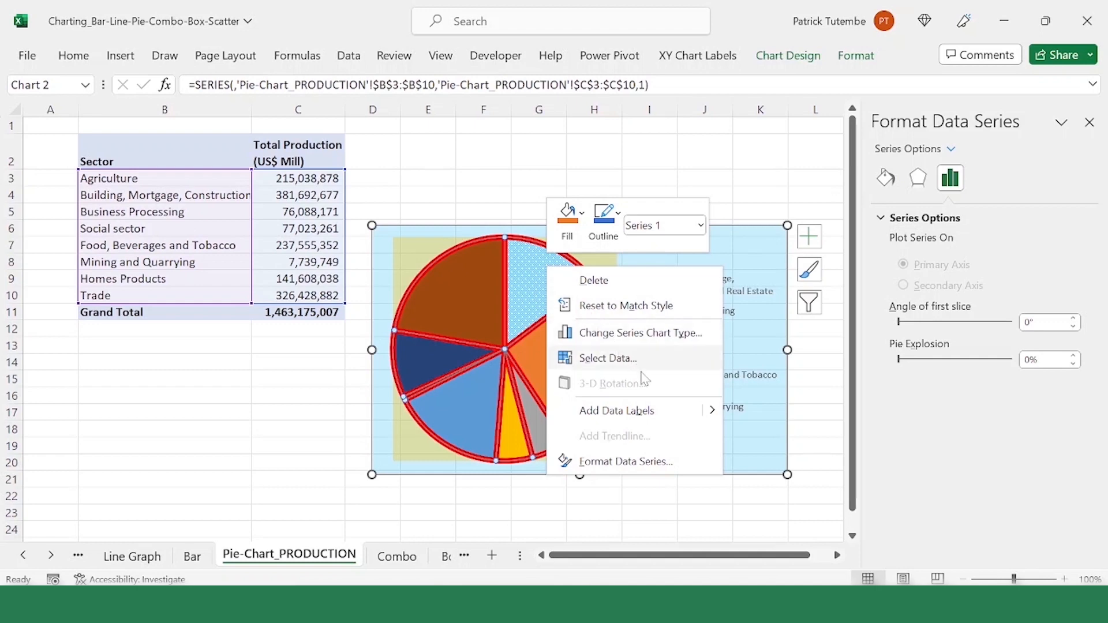
{"action": "left_click", "coordinate": [621, 413]}
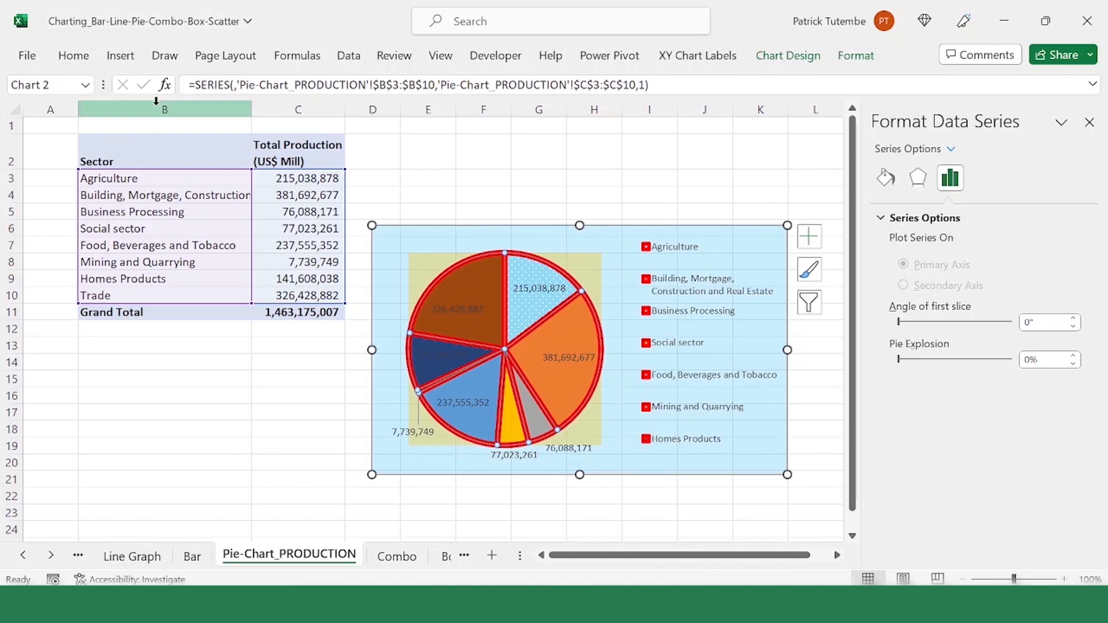
{"action": "key", "text": "ctrl+z"}
Step: Add data labels to the pie chart in the Outside End position
{"action": "left_click", "coordinate": [628, 228]}
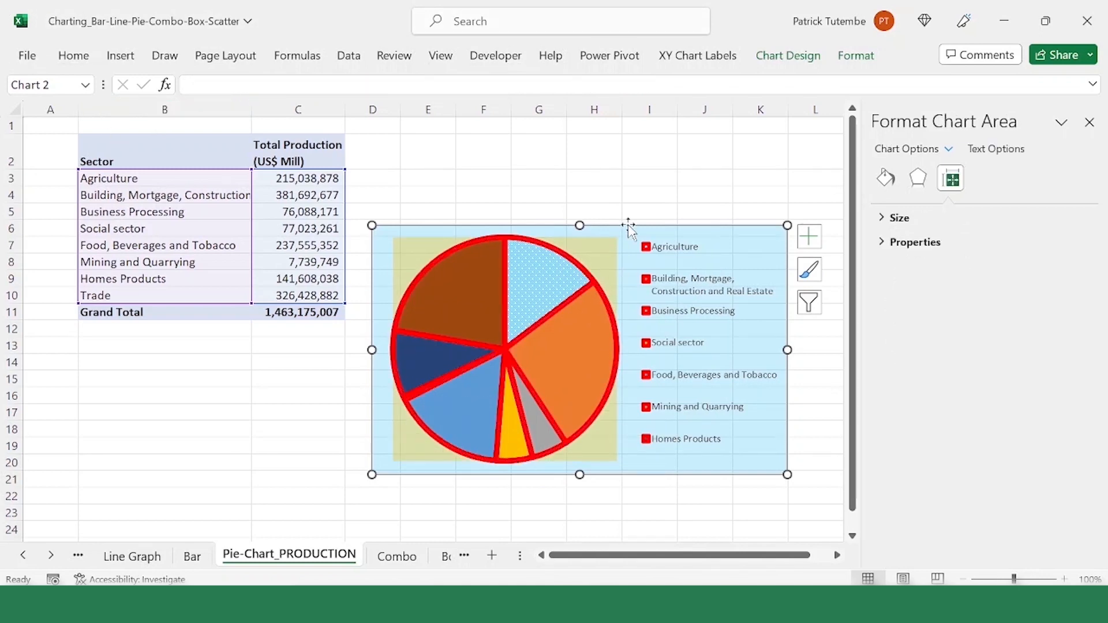
{"action": "left_click", "coordinate": [785, 58]}
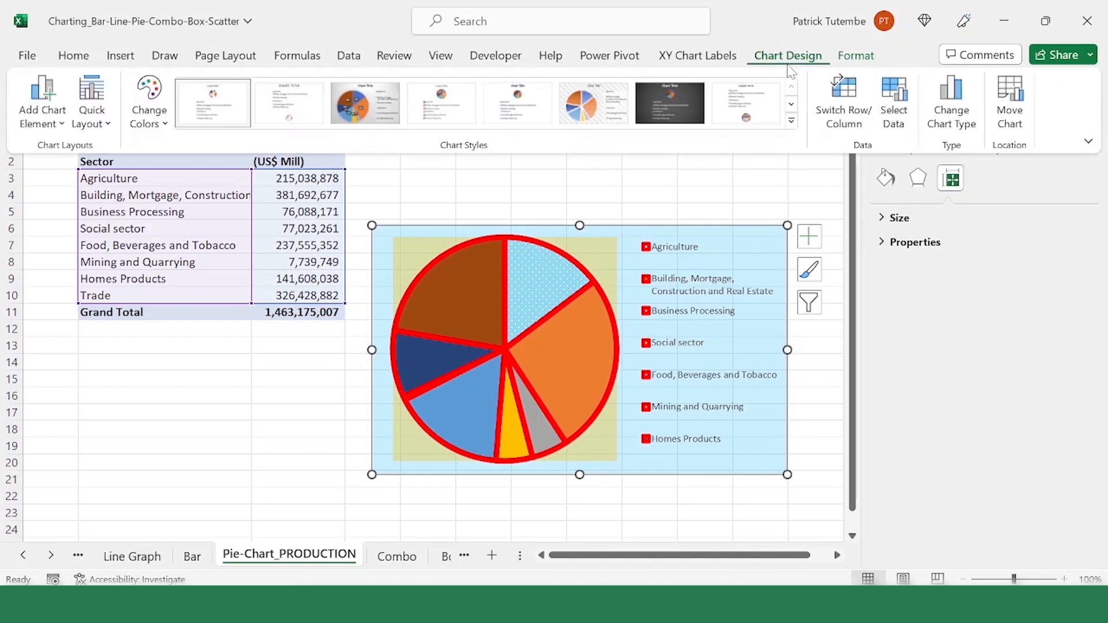
{"action": "left_click", "coordinate": [61, 122]}
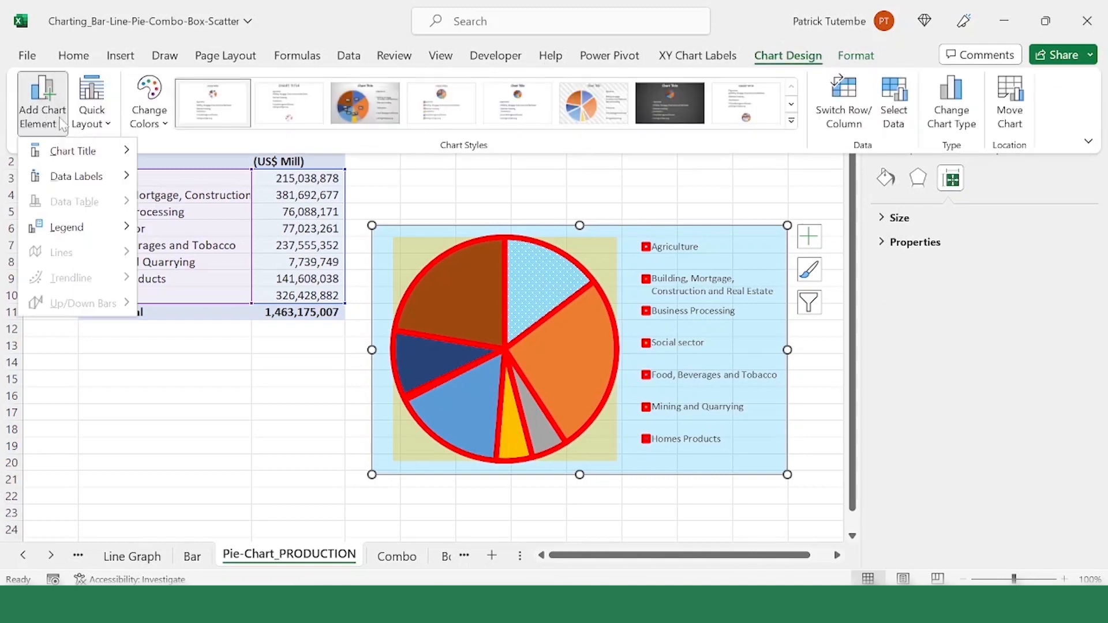
{"action": "mouse_move", "coordinate": [124, 176]}
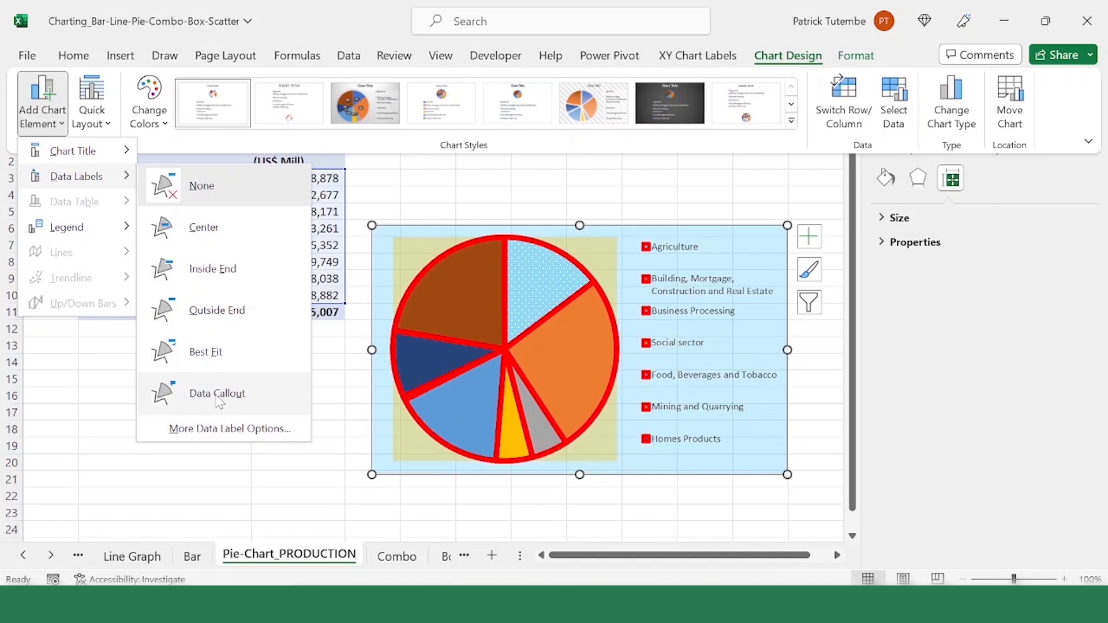
{"action": "left_click", "coordinate": [217, 312]}
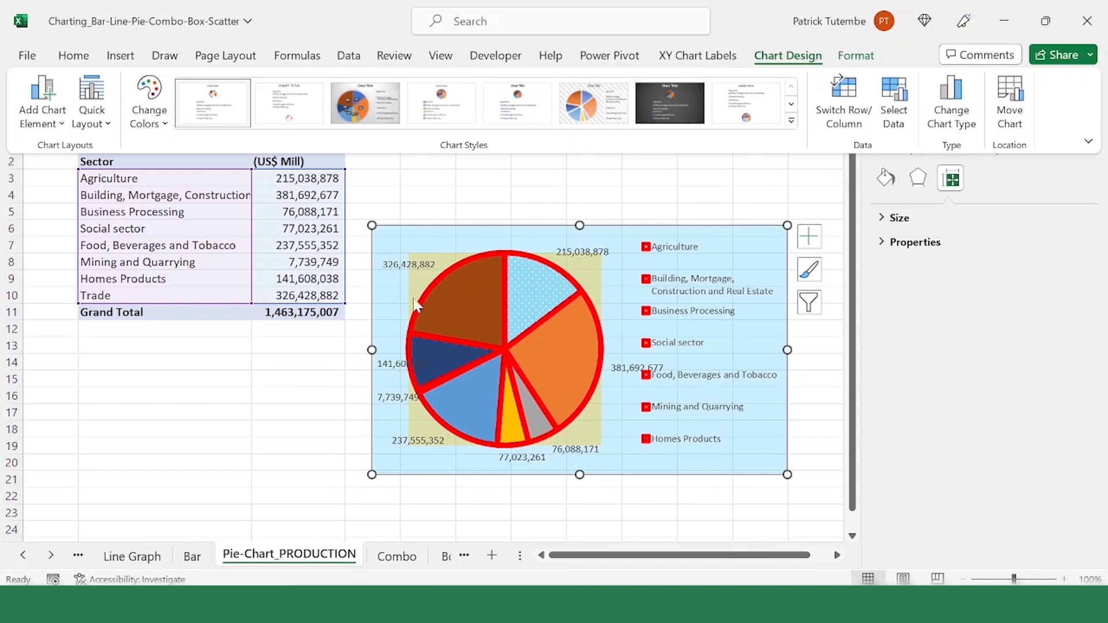
{"action": "left_click", "coordinate": [453, 275]}
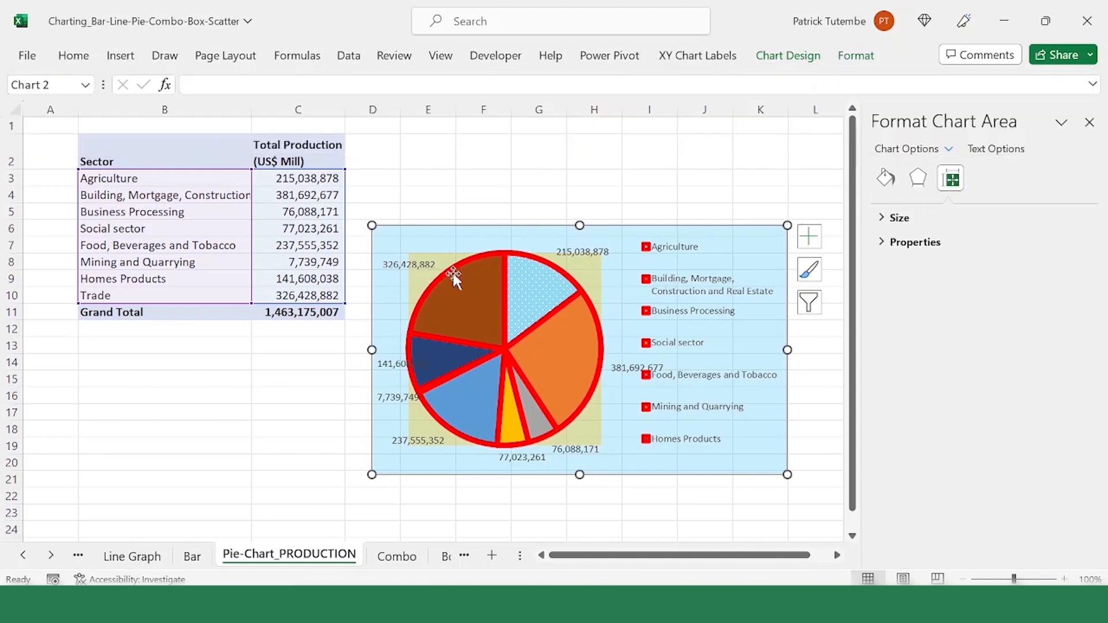
Step: Format only the Trade slice's data label as Number with 0 decimal places, trying it without the 1000 separator before restoring the separator
{"action": "left_click", "coordinate": [414, 269]}
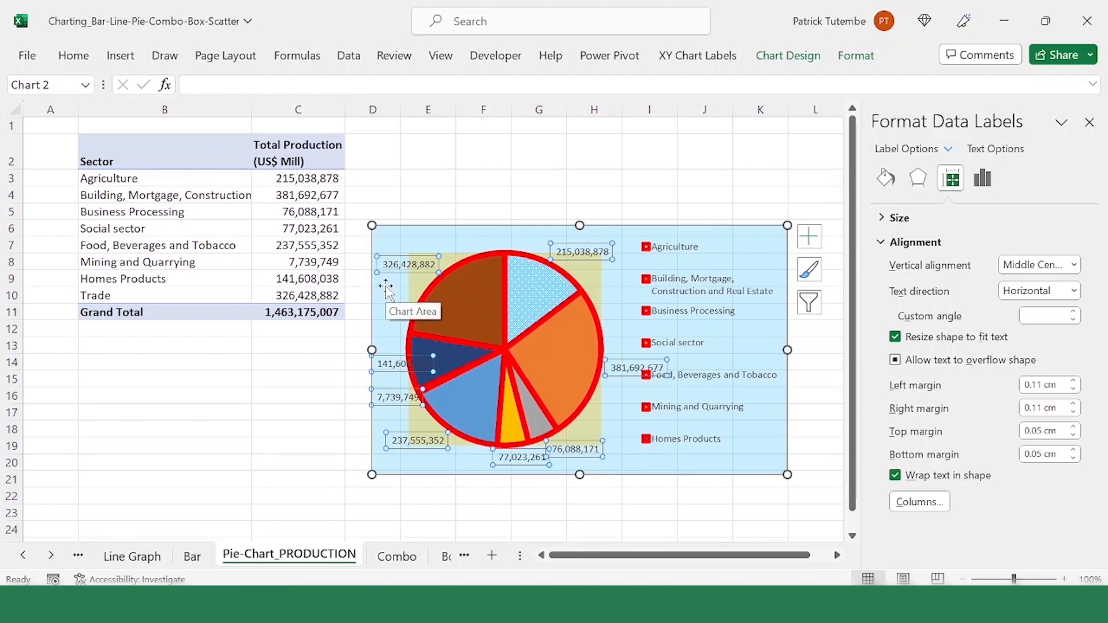
{"action": "left_click", "coordinate": [422, 265]}
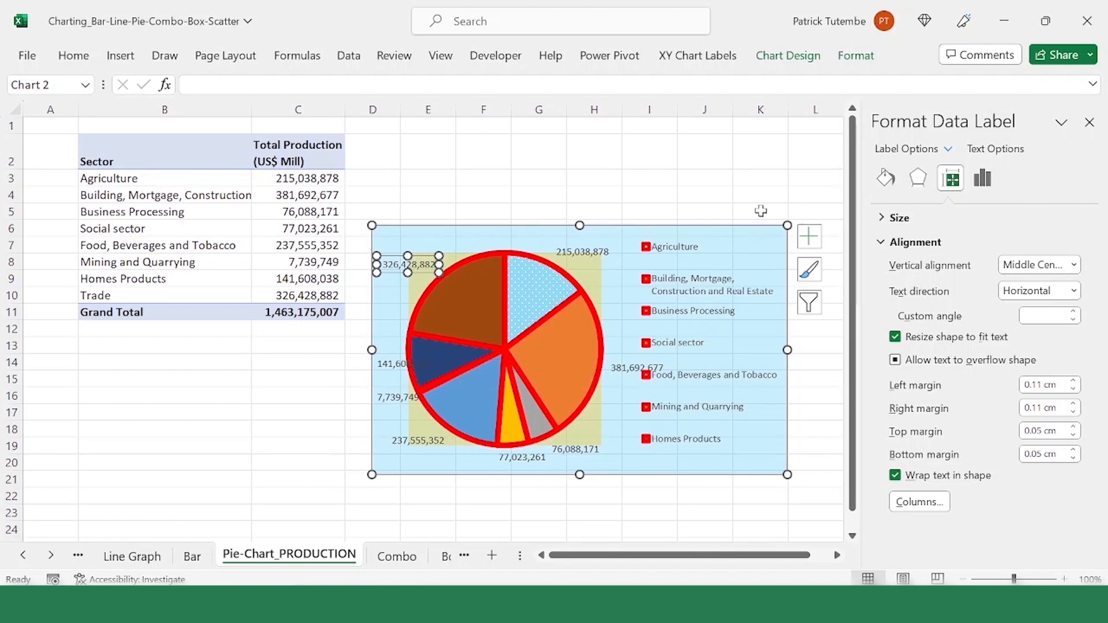
{"action": "left_click", "coordinate": [983, 178]}
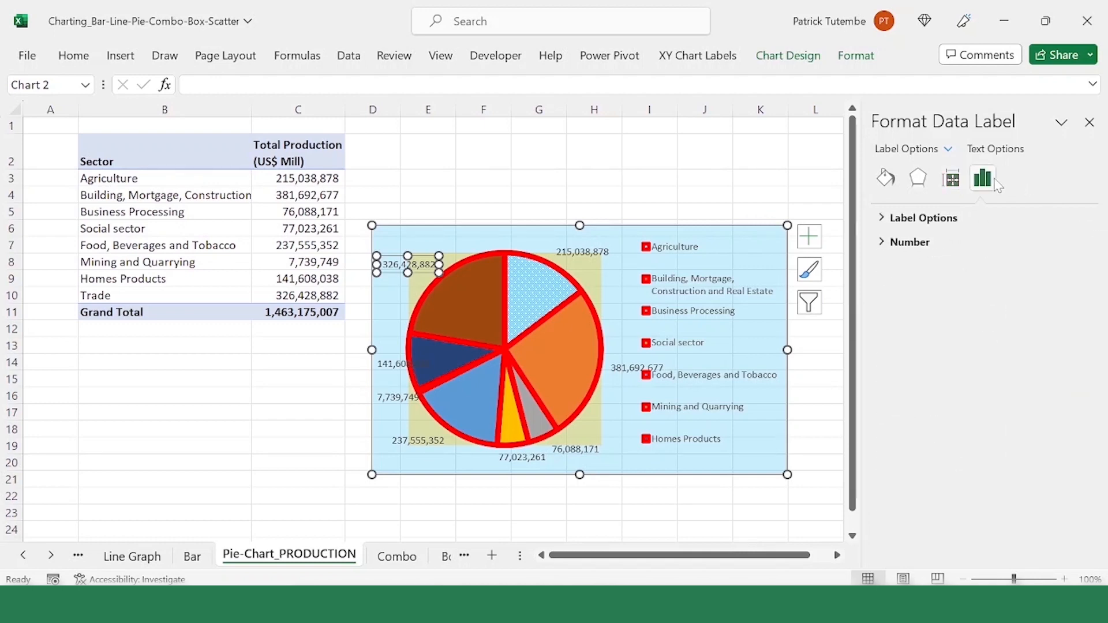
{"action": "left_click", "coordinate": [940, 249]}
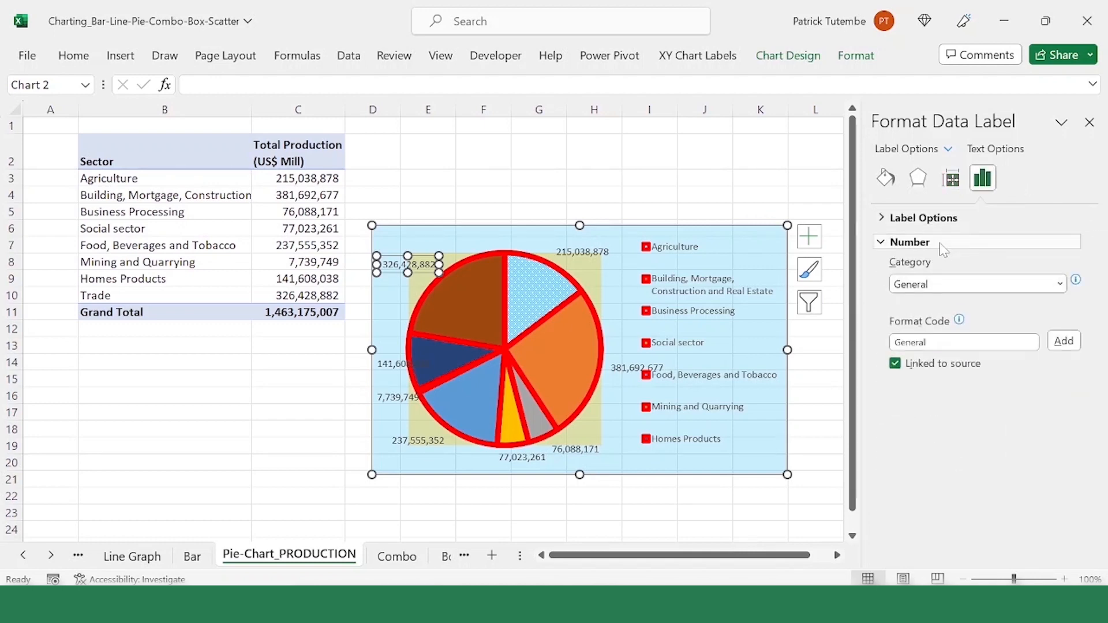
{"action": "left_click", "coordinate": [1061, 284]}
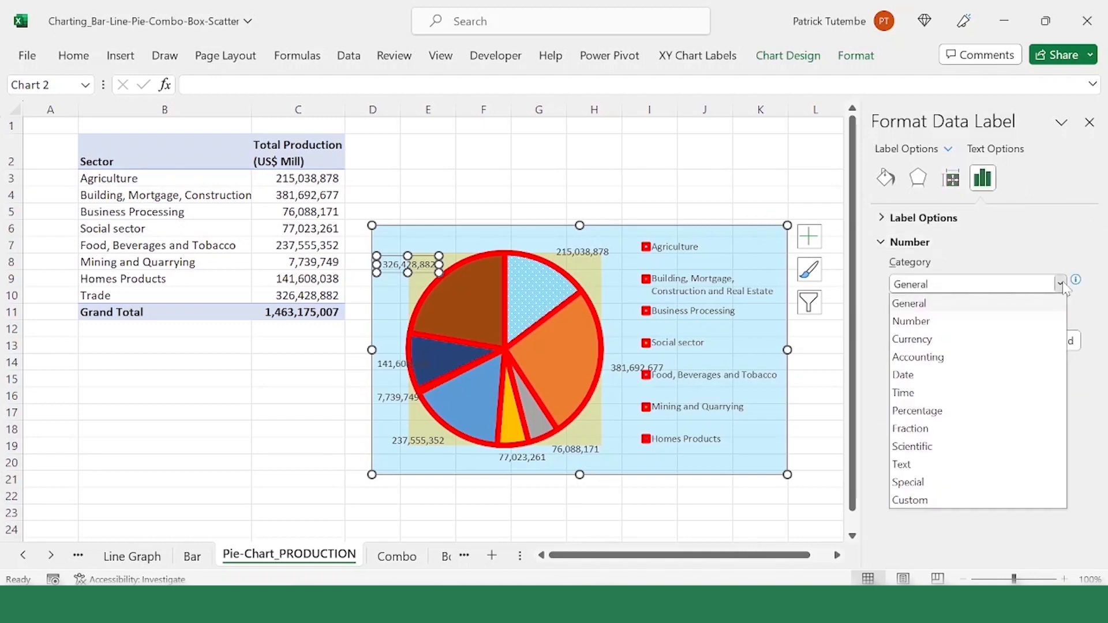
{"action": "left_click", "coordinate": [972, 321]}
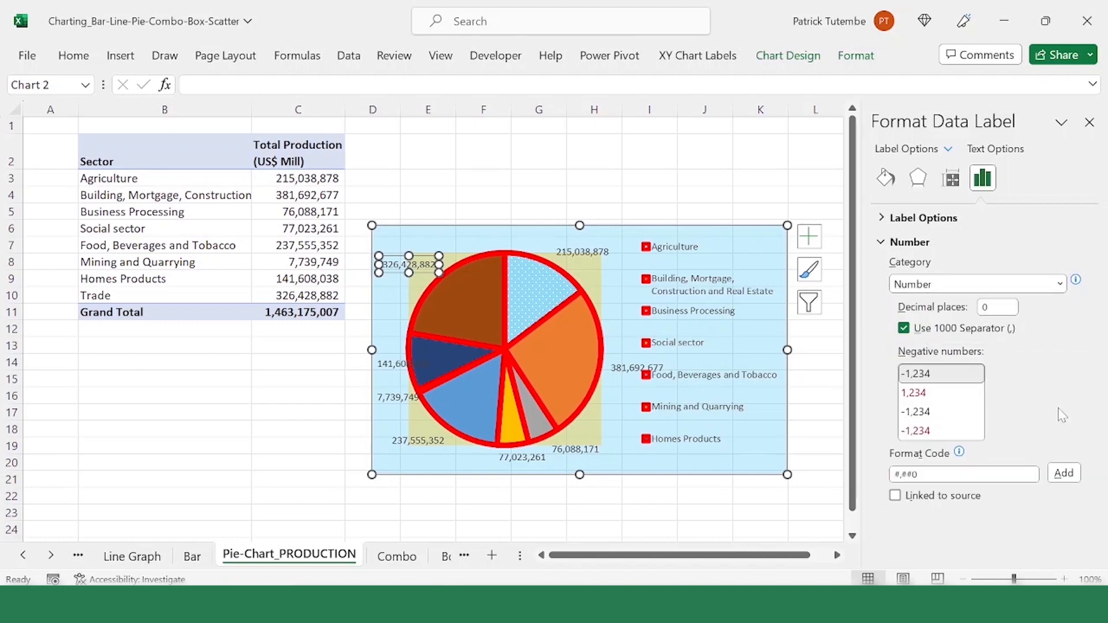
{"action": "left_click", "coordinate": [904, 328]}
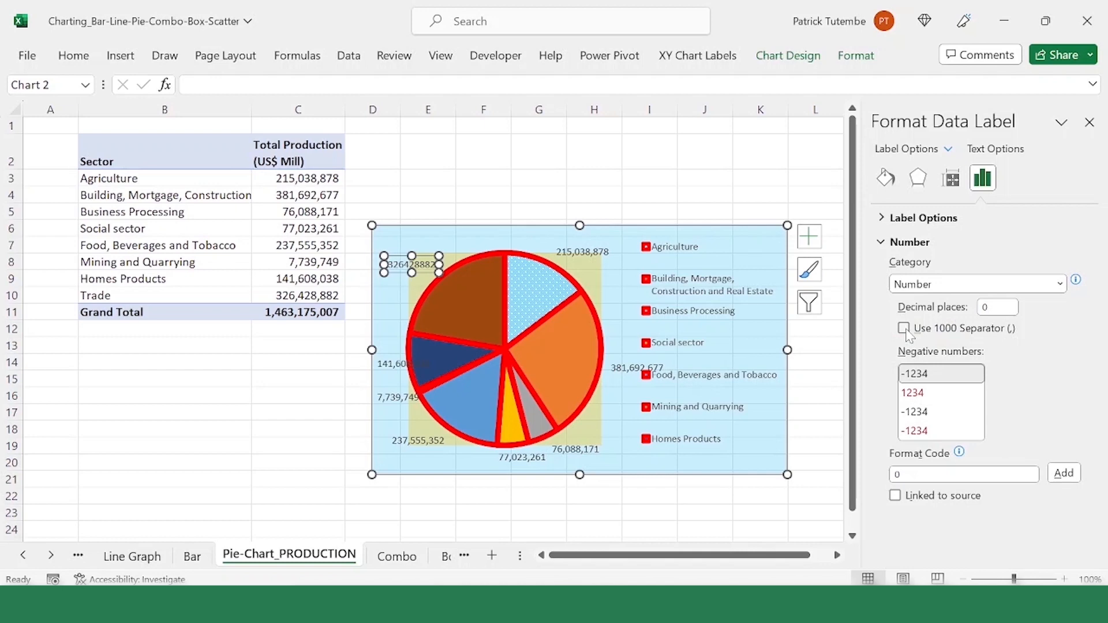
{"action": "left_click", "coordinate": [904, 328]}
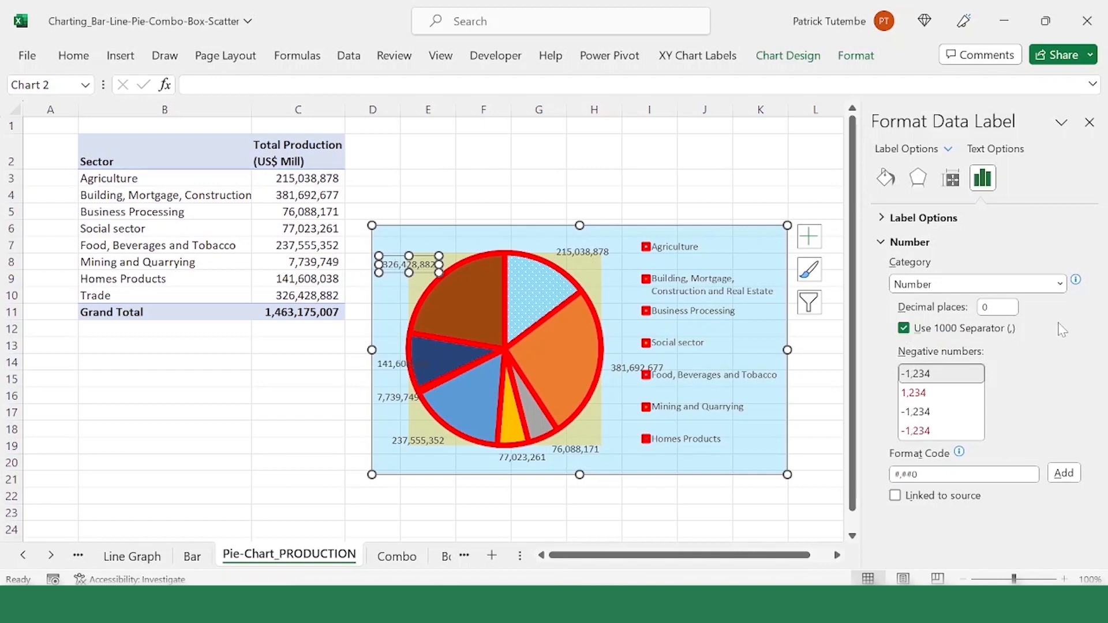
{"action": "left_click", "coordinate": [580, 252]}
{"action": "left_click", "coordinate": [635, 221]}
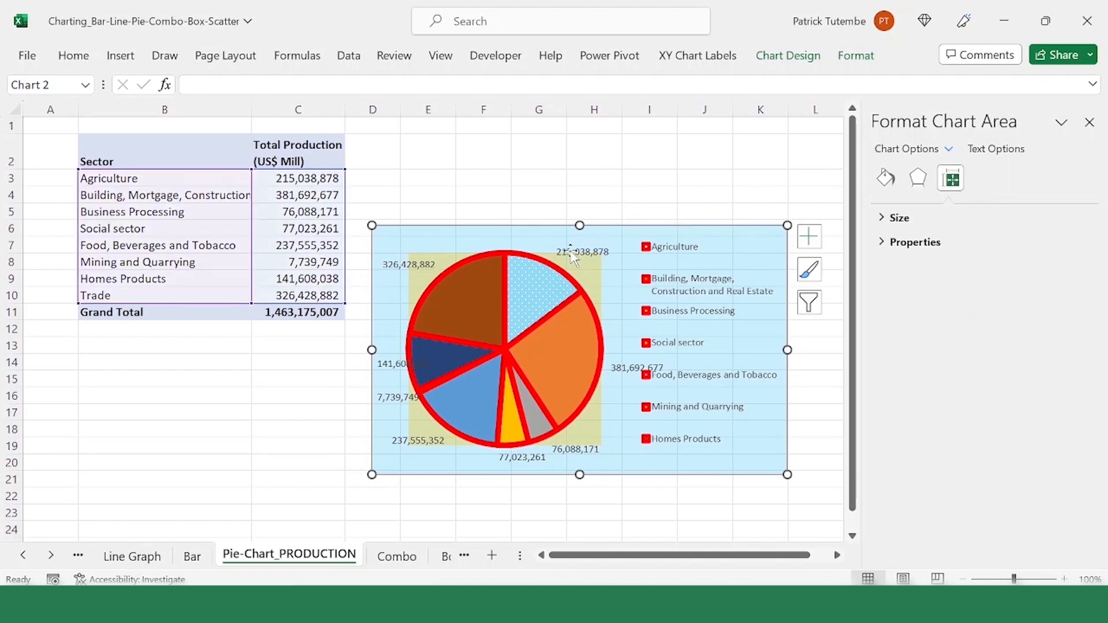
Step: Select all data labels of the pie chart and open their label content and position options
{"action": "left_click", "coordinate": [442, 265]}
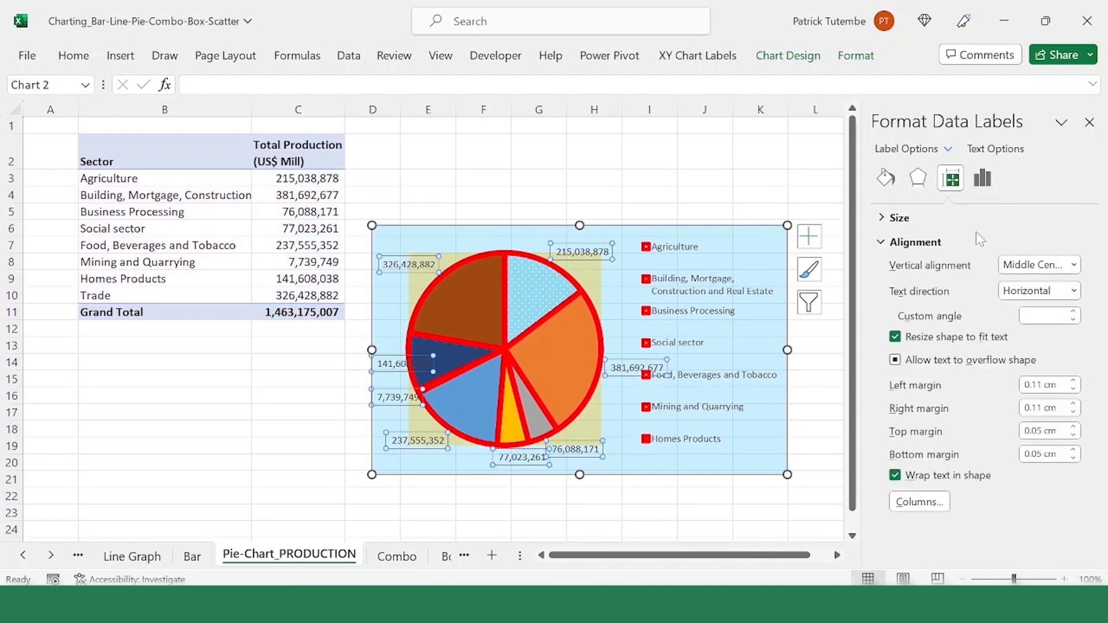
{"action": "left_click", "coordinate": [983, 180]}
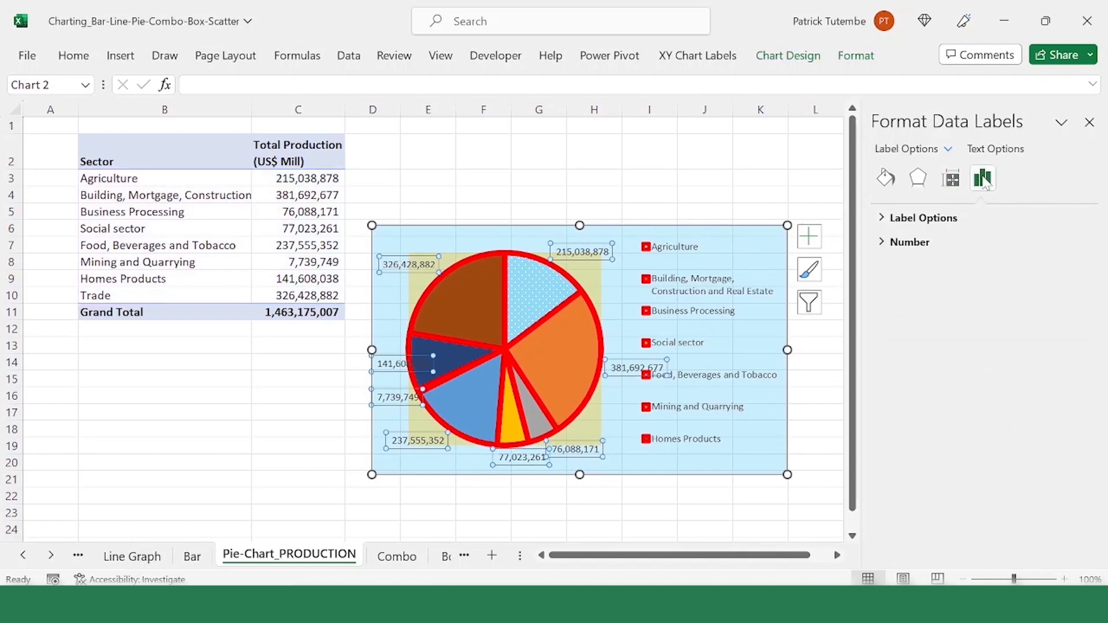
{"action": "left_click", "coordinate": [950, 220]}
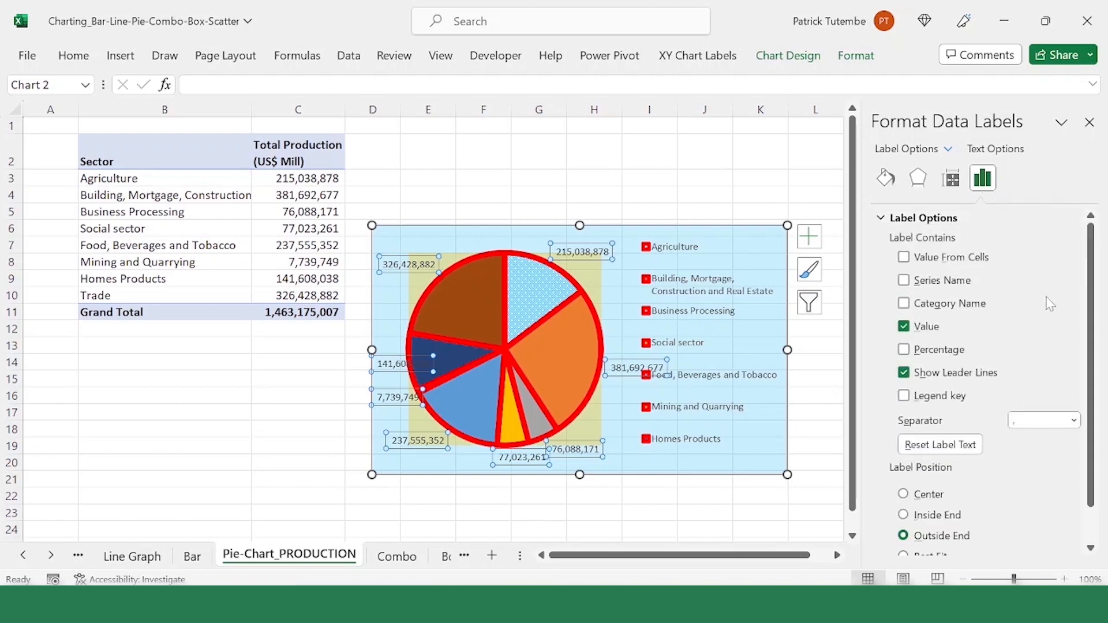
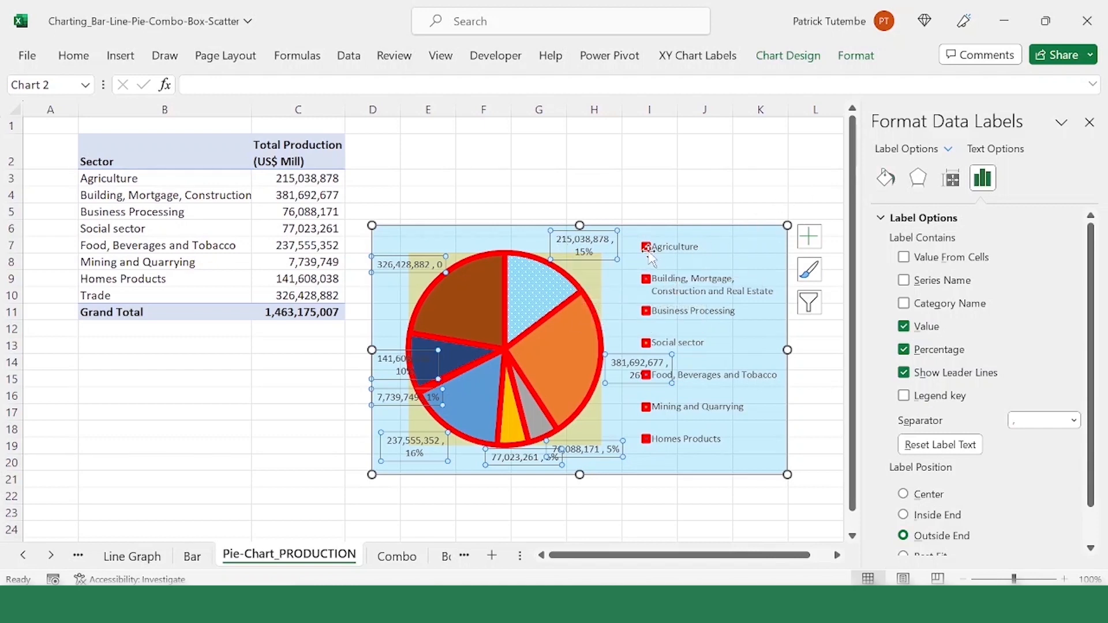
Step: Give all data labels of the pie chart a solid light gold fill
{"action": "left_click", "coordinate": [608, 260]}
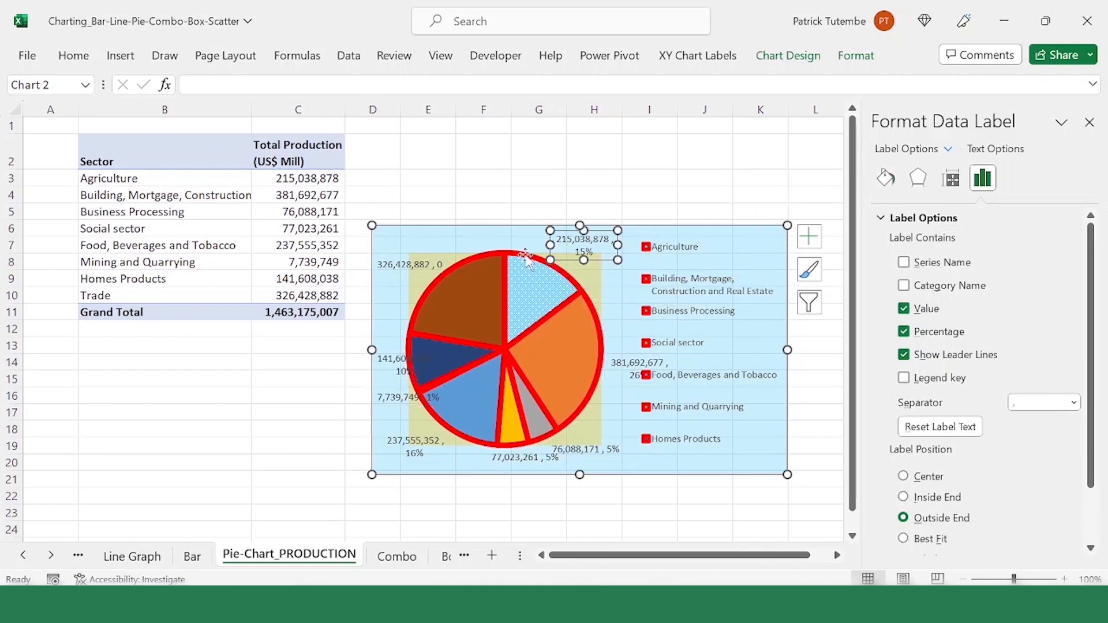
{"action": "left_click", "coordinate": [451, 227]}
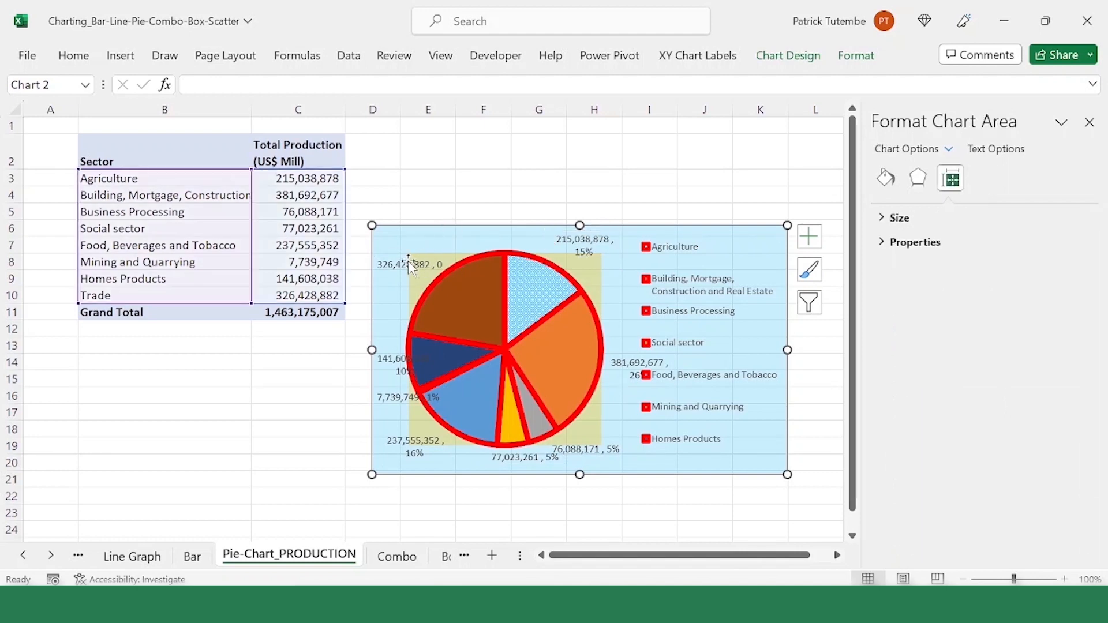
{"action": "left_click", "coordinate": [428, 266]}
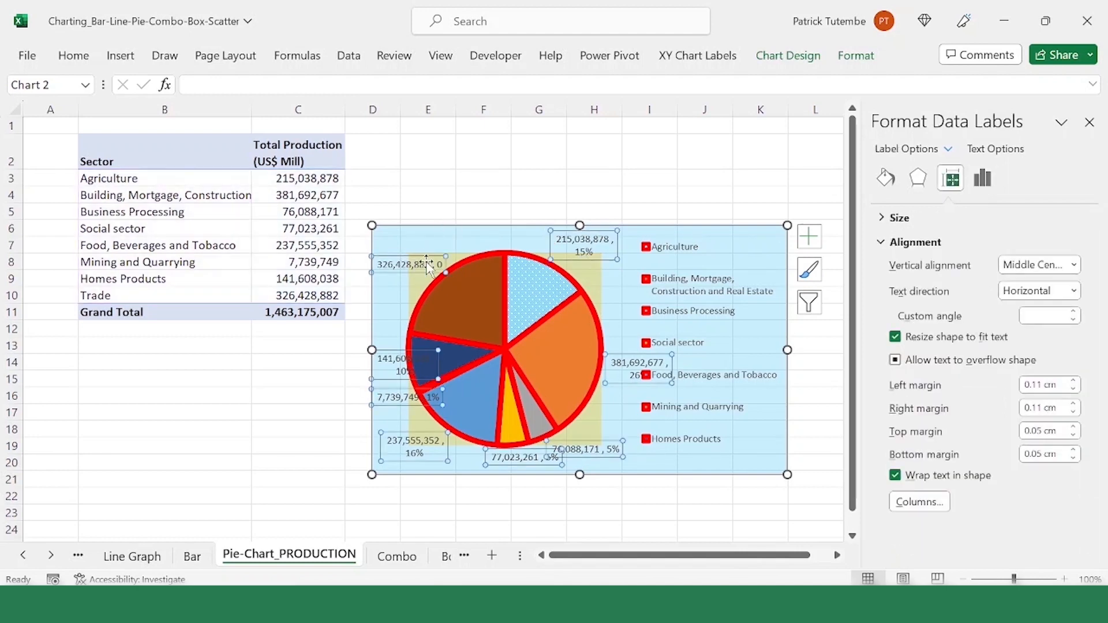
{"action": "left_click", "coordinate": [887, 180]}
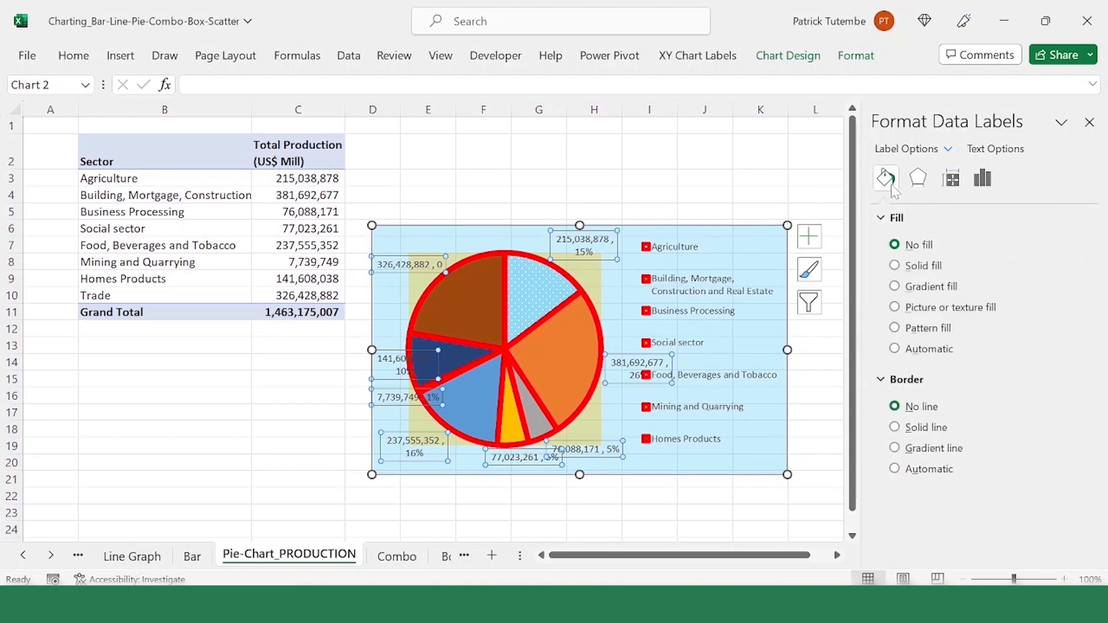
{"action": "left_click", "coordinate": [889, 184]}
{"action": "left_click", "coordinate": [934, 268]}
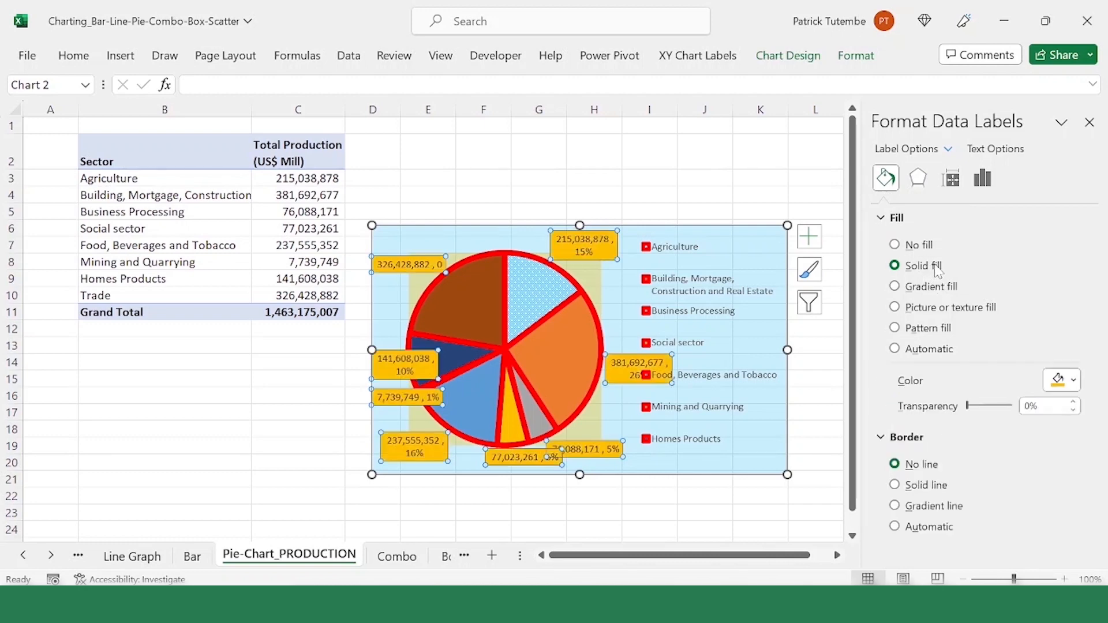
{"action": "left_click", "coordinate": [1073, 380]}
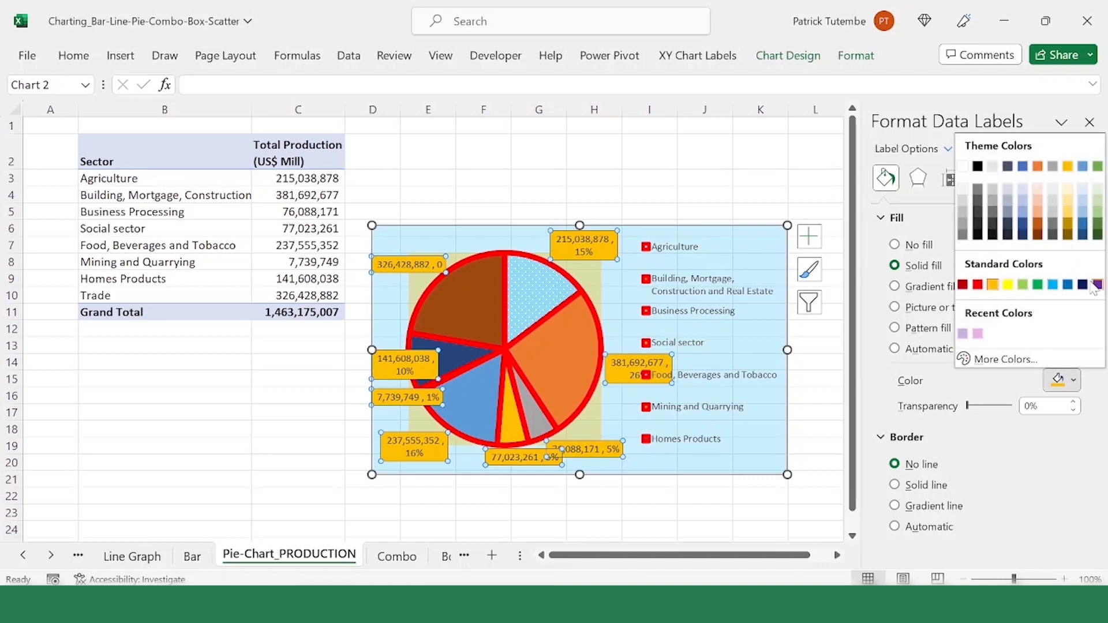
{"action": "left_click", "coordinate": [1069, 192]}
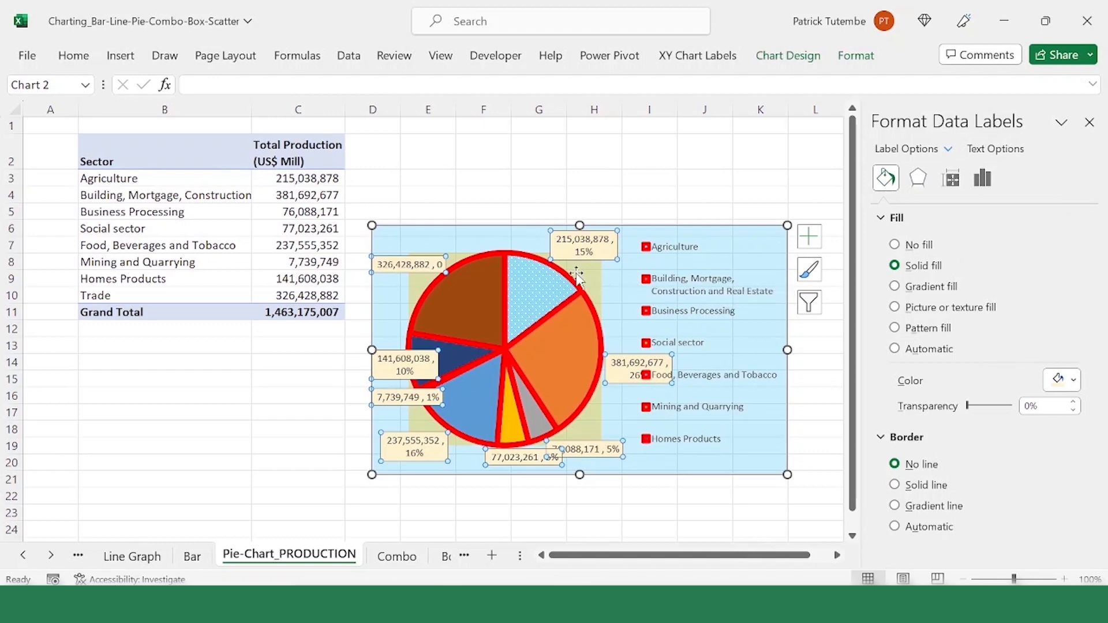
Step: Add a solid blue border line around all data labels of the pie chart
{"action": "left_click", "coordinate": [567, 297]}
{"action": "left_click", "coordinate": [604, 251]}
{"action": "left_click", "coordinate": [605, 263]}
{"action": "left_click", "coordinate": [601, 254]}
{"action": "left_click", "coordinate": [945, 486]}
{"action": "scroll", "coordinate": [1063, 416], "scroll_direction": "down", "scroll_amount": 3}
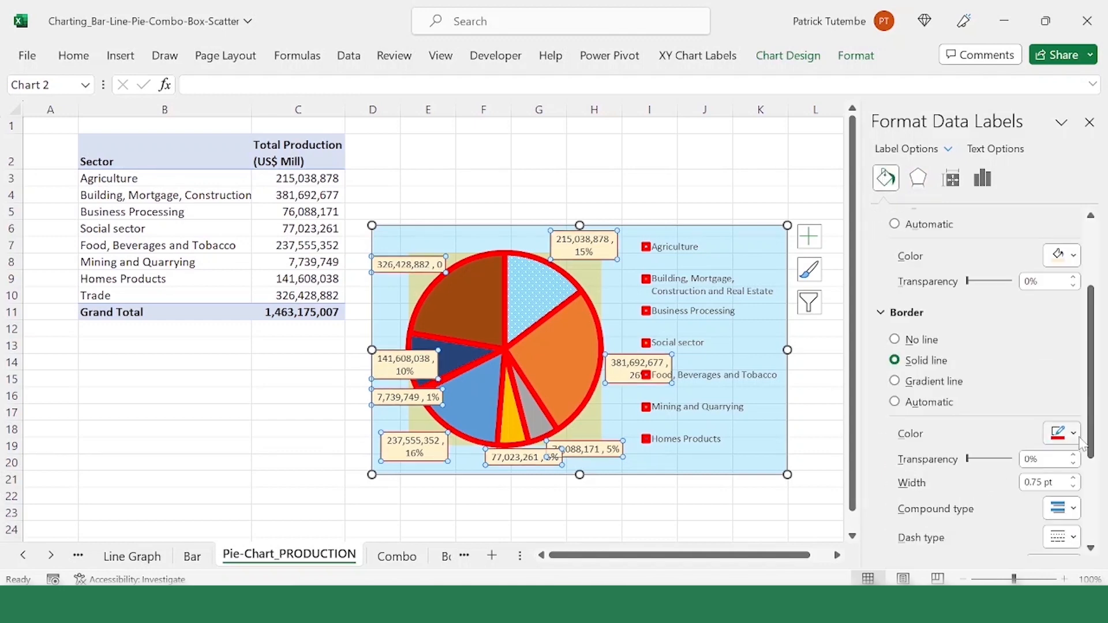
{"action": "left_click", "coordinate": [1074, 434]}
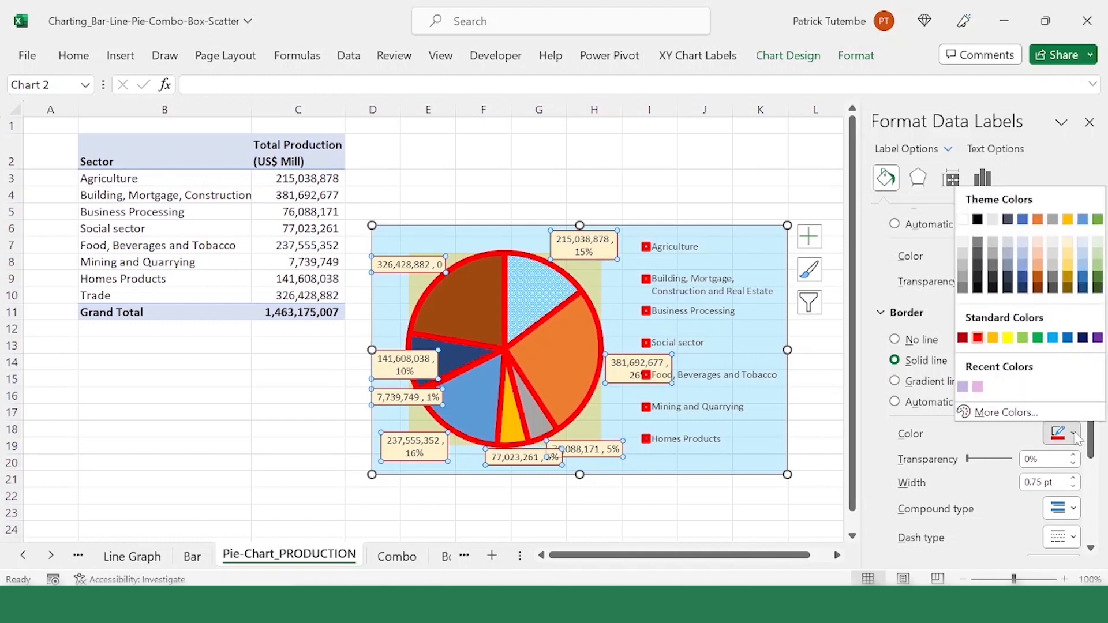
{"action": "left_click", "coordinate": [1023, 220]}
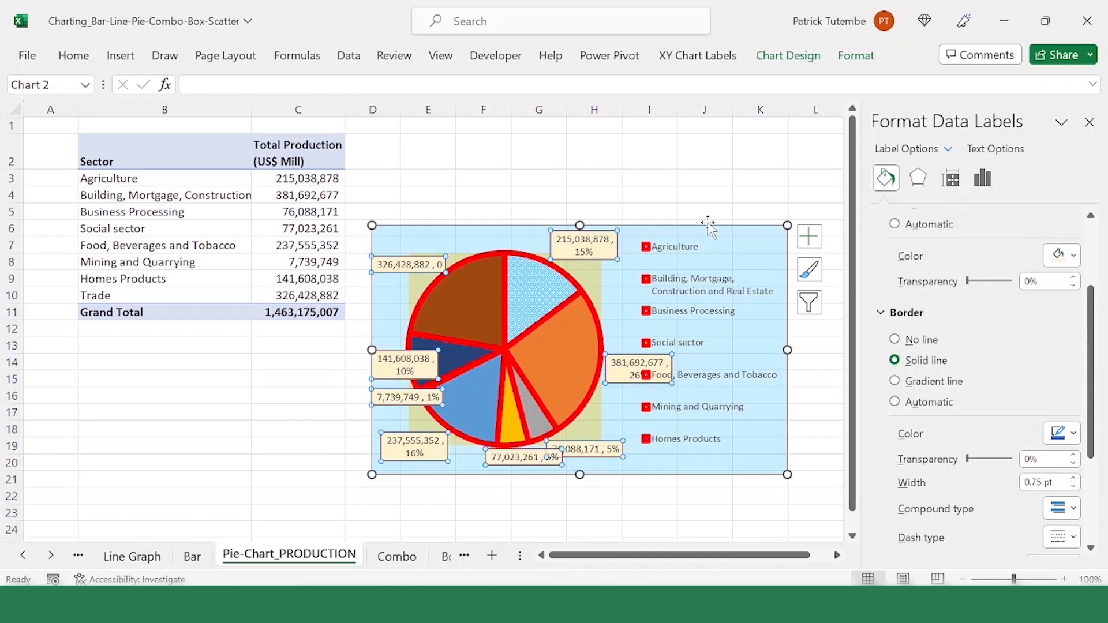
{"action": "left_click", "coordinate": [705, 212]}
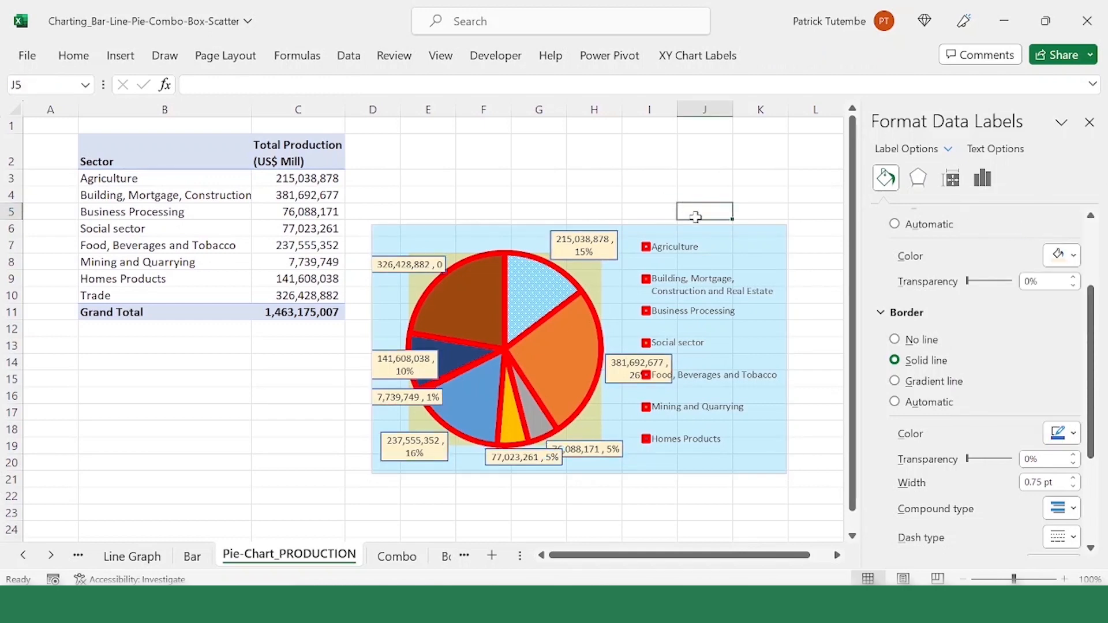
Step: Move the pie chart up beside the sector table so it starts at row 2 in column E
{"action": "left_click", "coordinate": [594, 260]}
{"action": "left_click", "coordinate": [638, 197]}
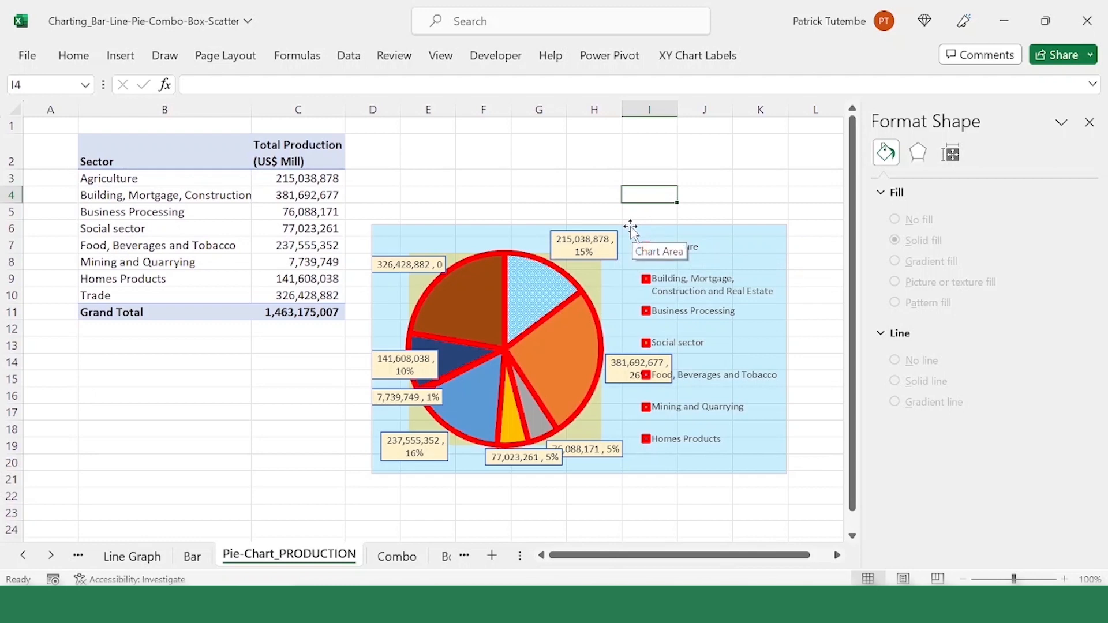
{"action": "left_click_drag", "start_coordinate": [631, 227], "coordinate": [679, 137]}
{"action": "left_click", "coordinate": [480, 412]}
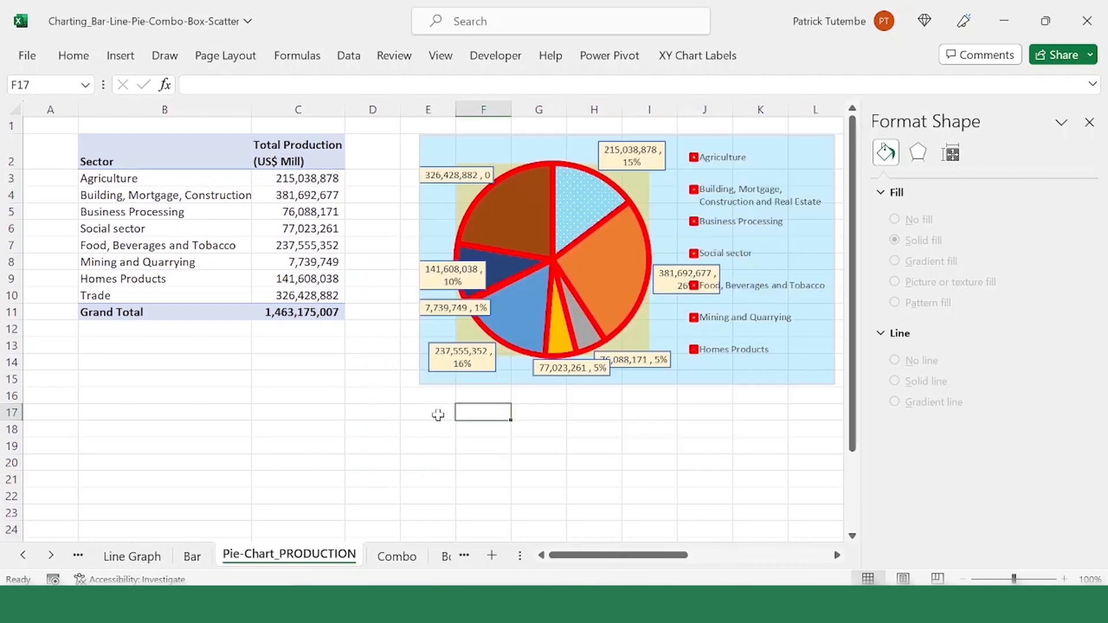
Step: Copy the whole pie chart and paste the duplicate at cell B18, below the sector table
{"action": "left_click", "coordinate": [795, 145]}
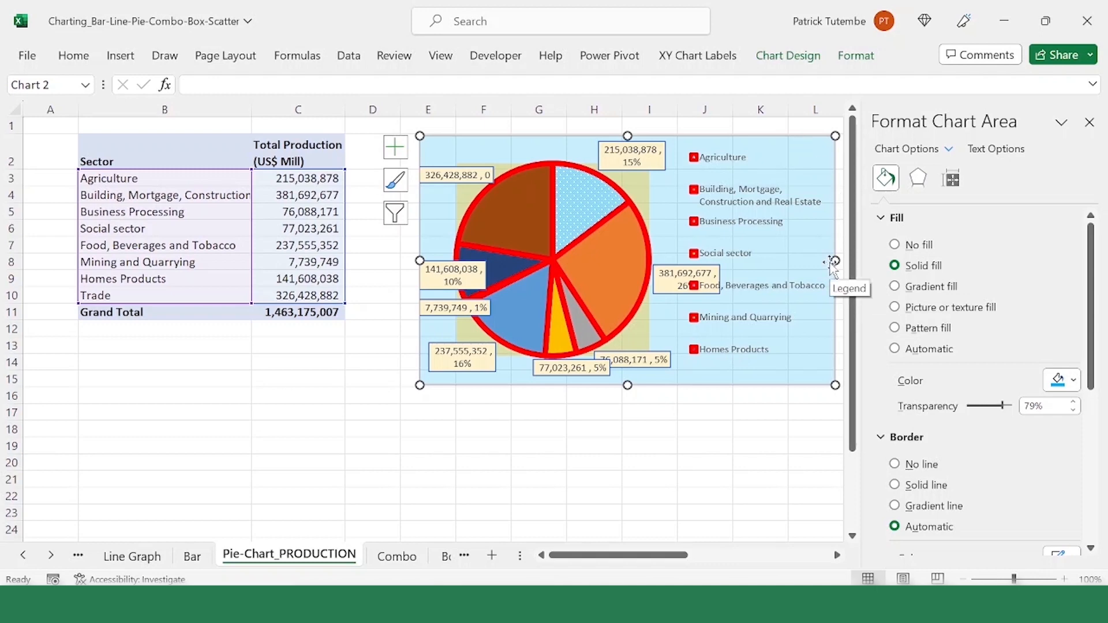
{"action": "left_click", "coordinate": [247, 430]}
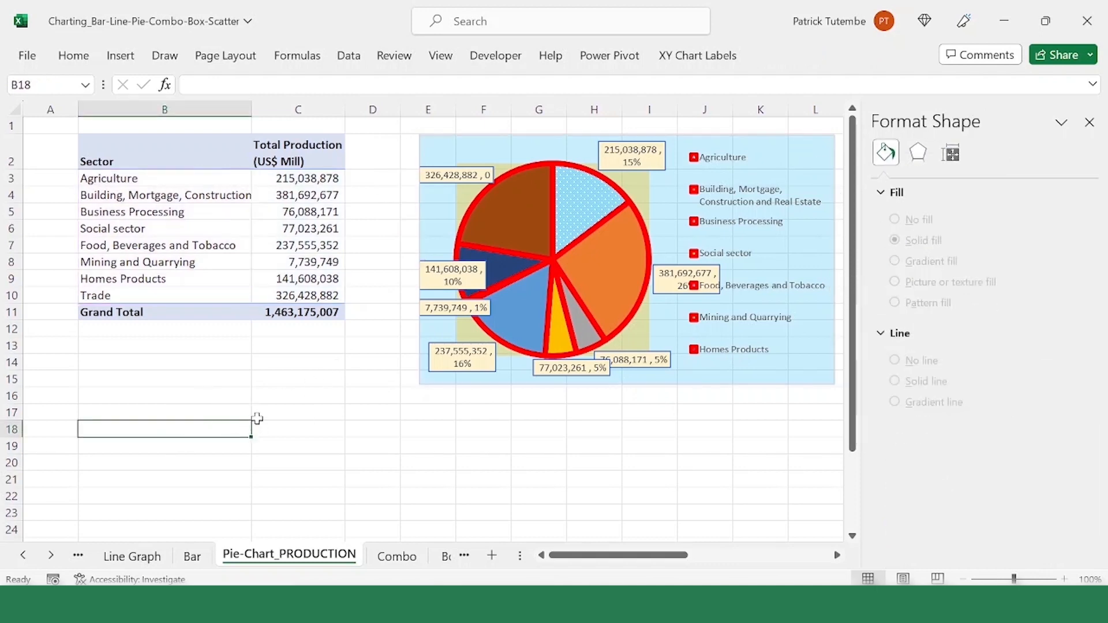
{"action": "key", "text": "ctrl+v"}
{"action": "scroll", "coordinate": [451, 312], "scroll_direction": "down", "scroll_amount": 2}
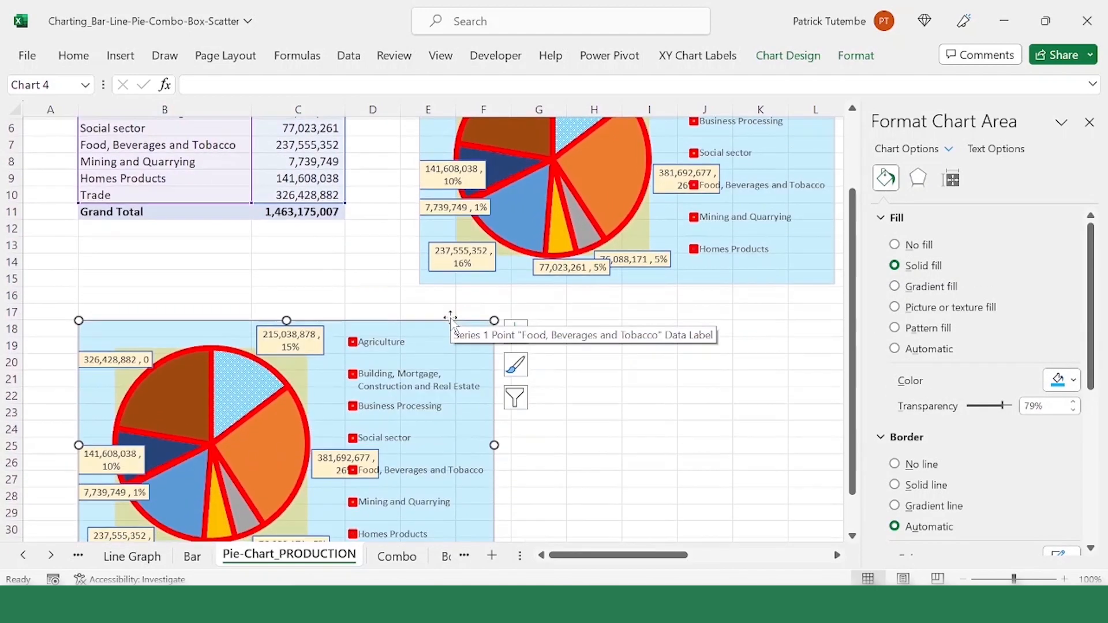
{"action": "scroll", "coordinate": [438, 310], "scroll_direction": "up", "scroll_amount": 2}
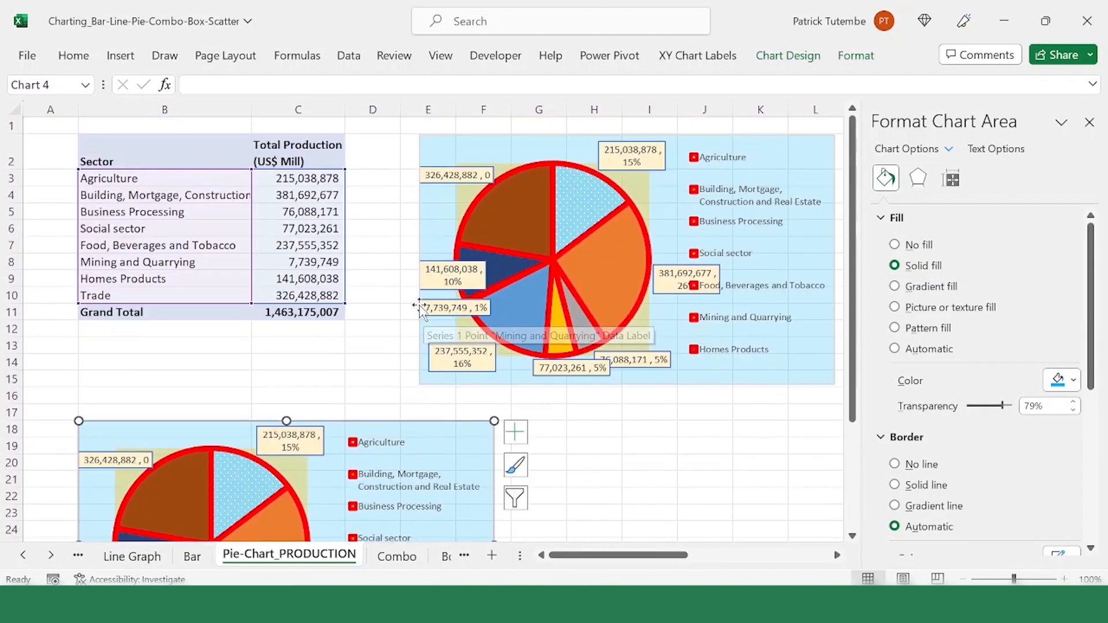
Step: Try changing the duplicated pie chart to a 100% Stacked Column chart, and undo the change
{"action": "left_click", "coordinate": [433, 439]}
{"action": "left_click", "coordinate": [401, 430]}
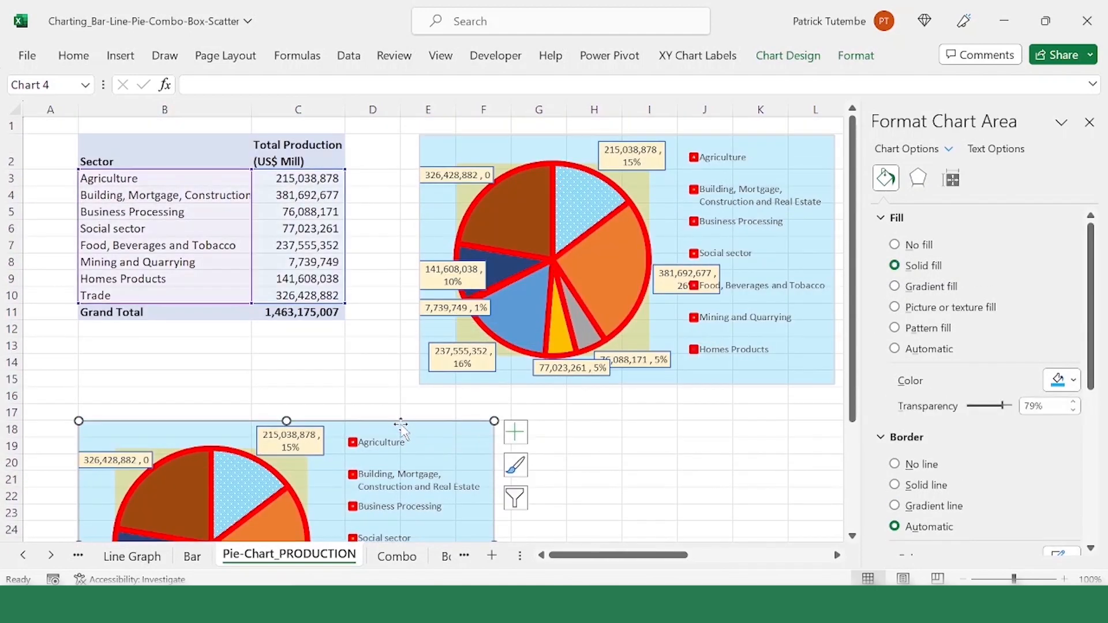
{"action": "right_click", "coordinate": [401, 426]}
{"action": "right_click", "coordinate": [450, 434]}
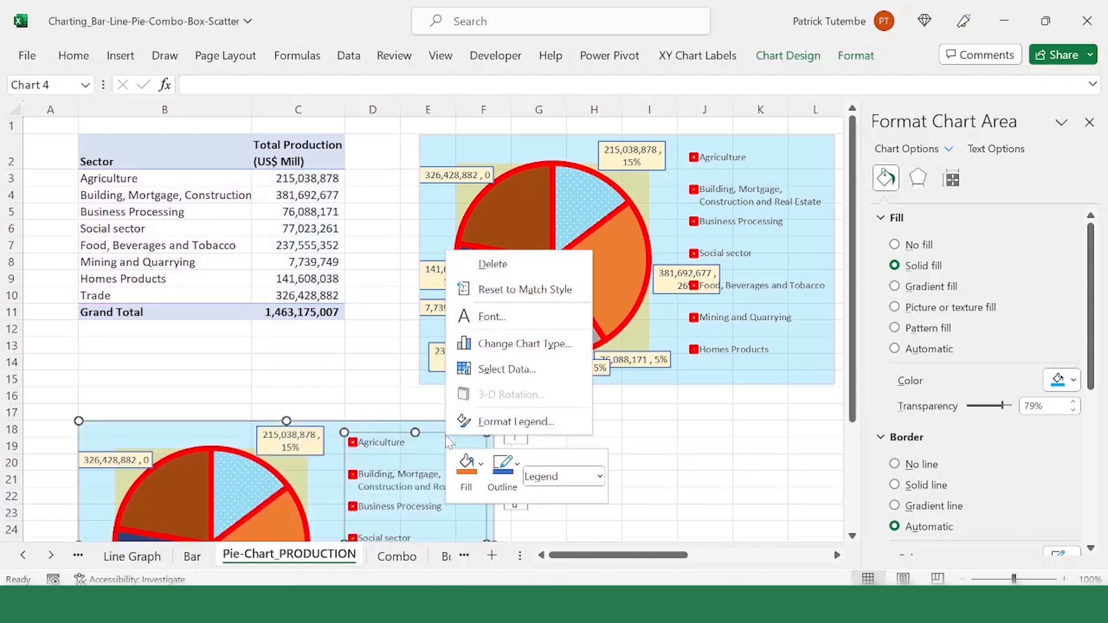
{"action": "right_click", "coordinate": [357, 430]}
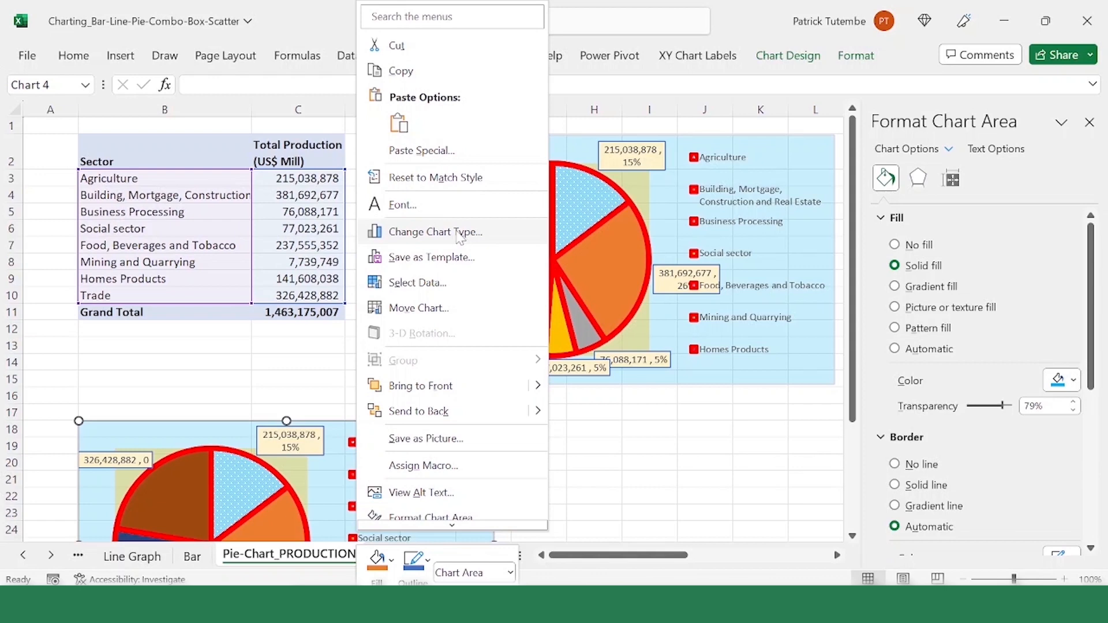
{"action": "left_click", "coordinate": [460, 237]}
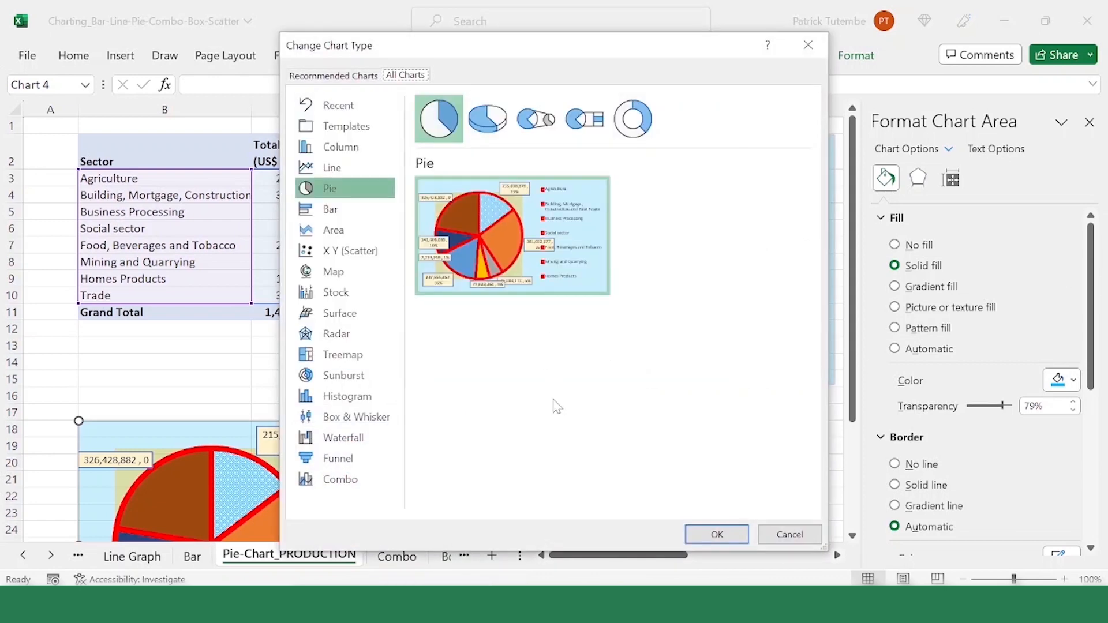
{"action": "left_click", "coordinate": [335, 146]}
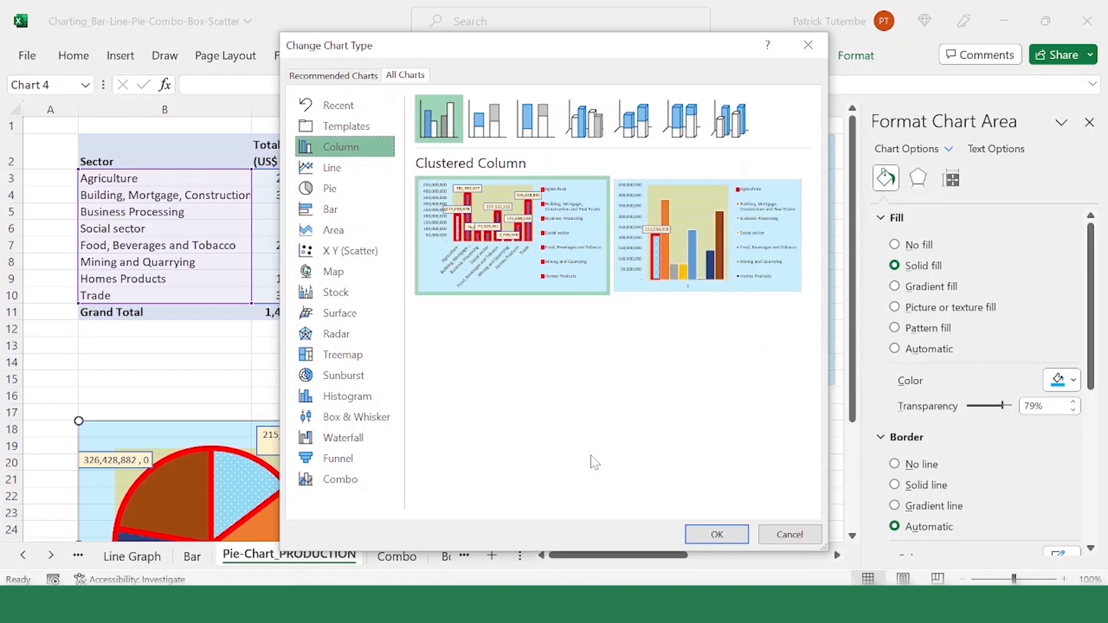
{"action": "left_click", "coordinate": [499, 119]}
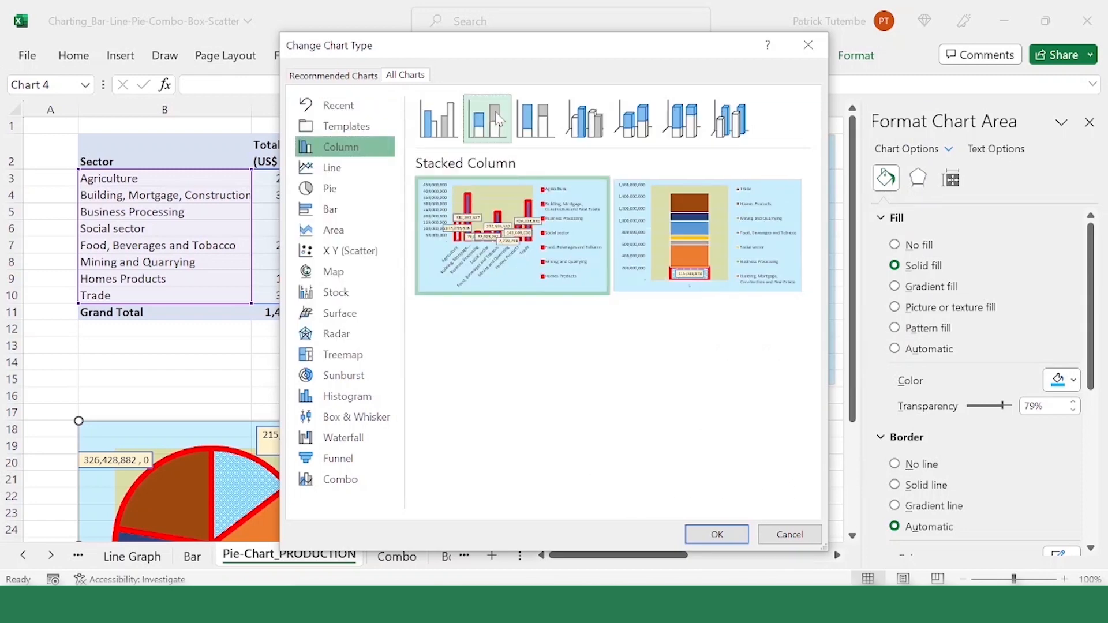
{"action": "left_click", "coordinate": [542, 119]}
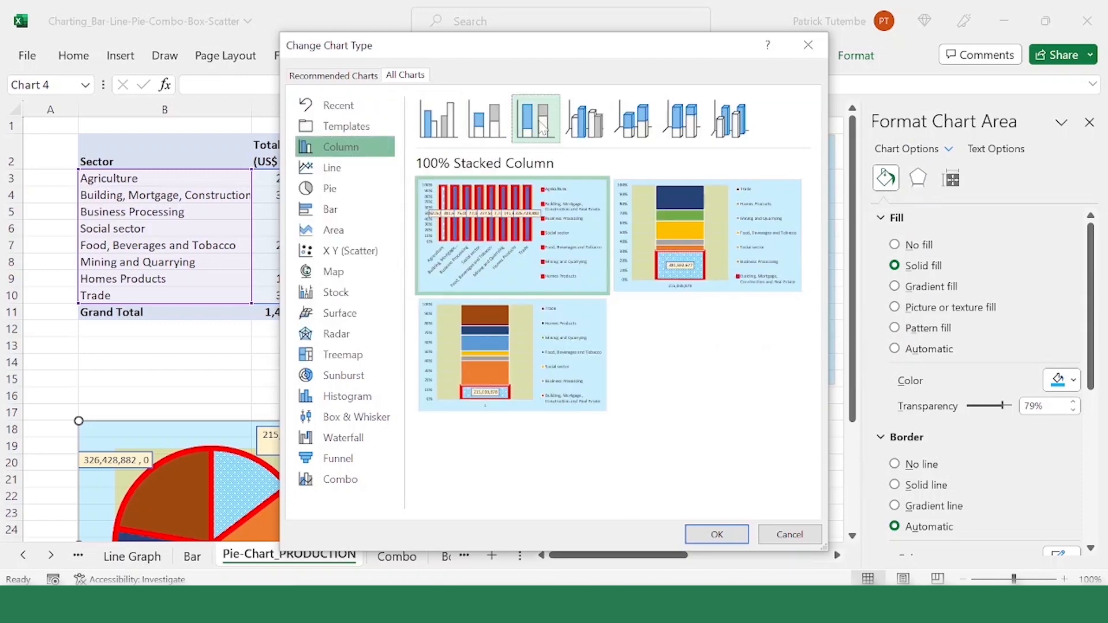
{"action": "left_click", "coordinate": [717, 535]}
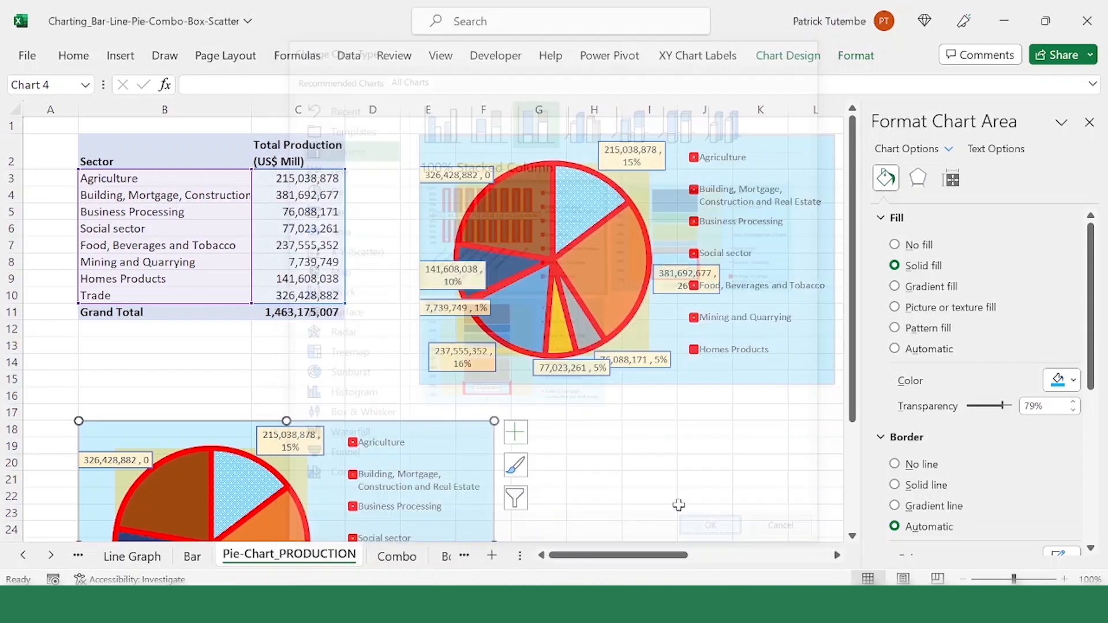
{"action": "scroll", "coordinate": [490, 397], "scroll_direction": "down", "scroll_amount": 3}
{"action": "scroll", "coordinate": [462, 399], "scroll_direction": "up", "scroll_amount": 1}
{"action": "key", "text": "ctrl+z"}
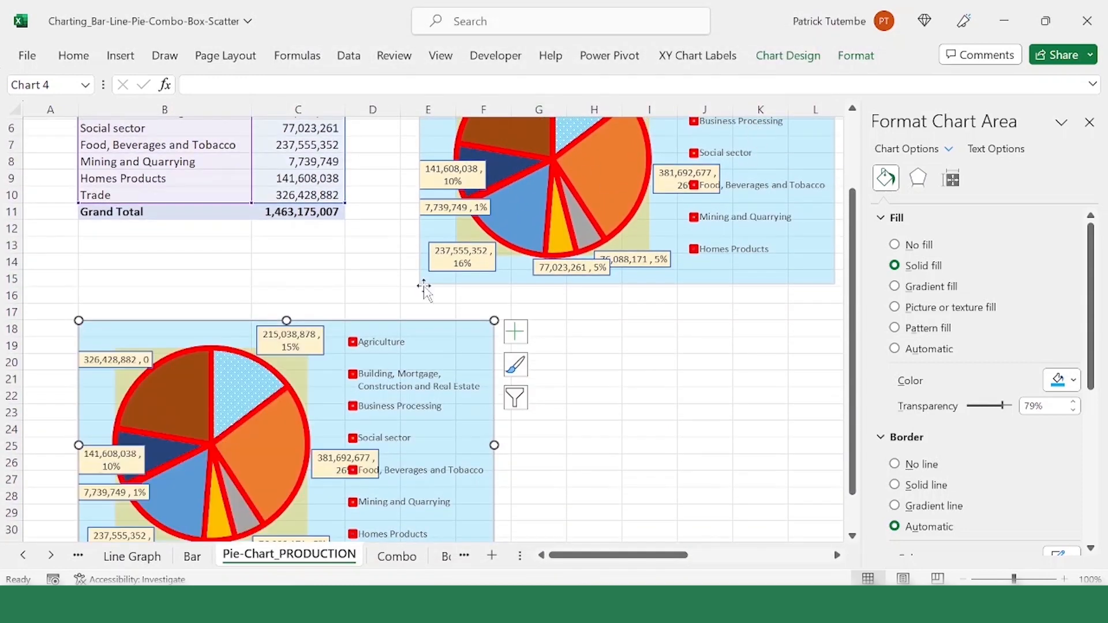
Step: Change the duplicated pie chart to a Stacked Column chart, using the variant that stacks all sectors in a single column
{"action": "right_click", "coordinate": [443, 345]}
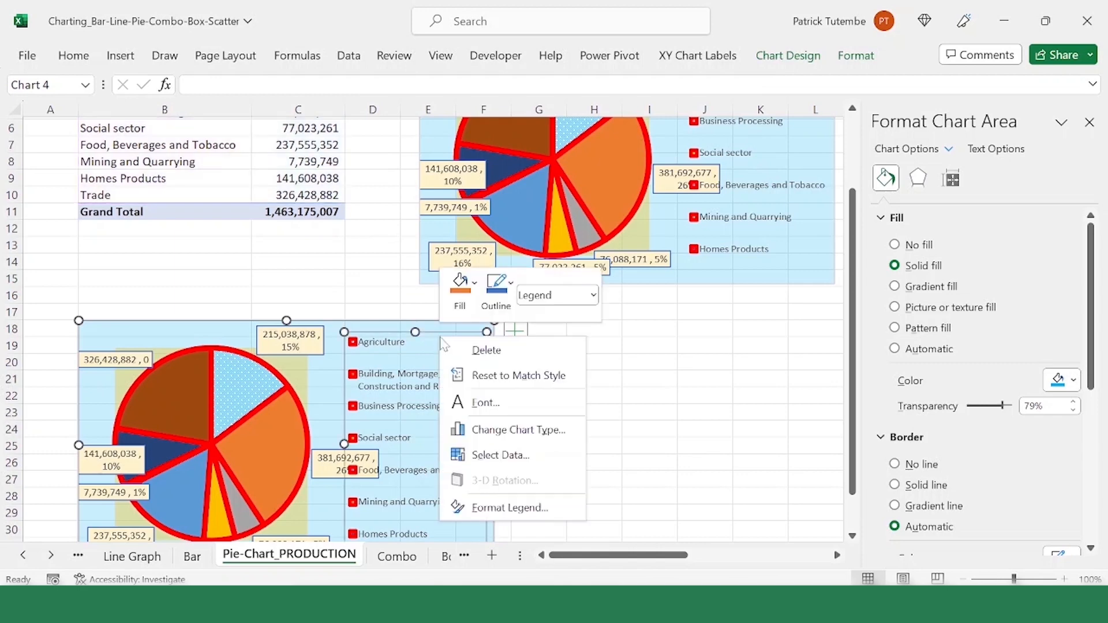
{"action": "right_click", "coordinate": [346, 328]}
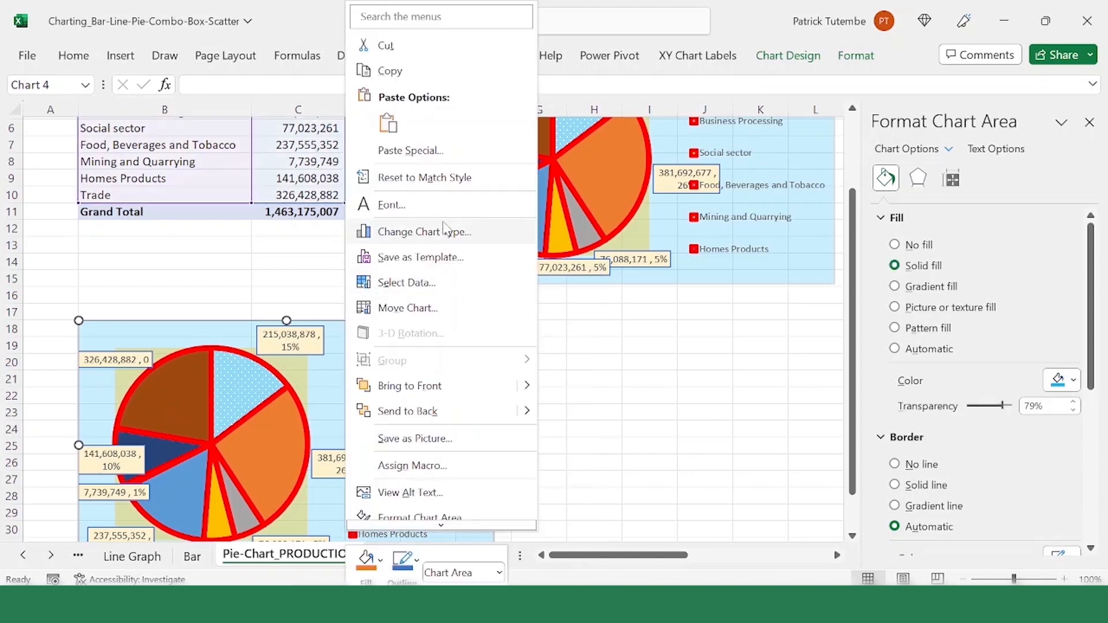
{"action": "left_click", "coordinate": [457, 237]}
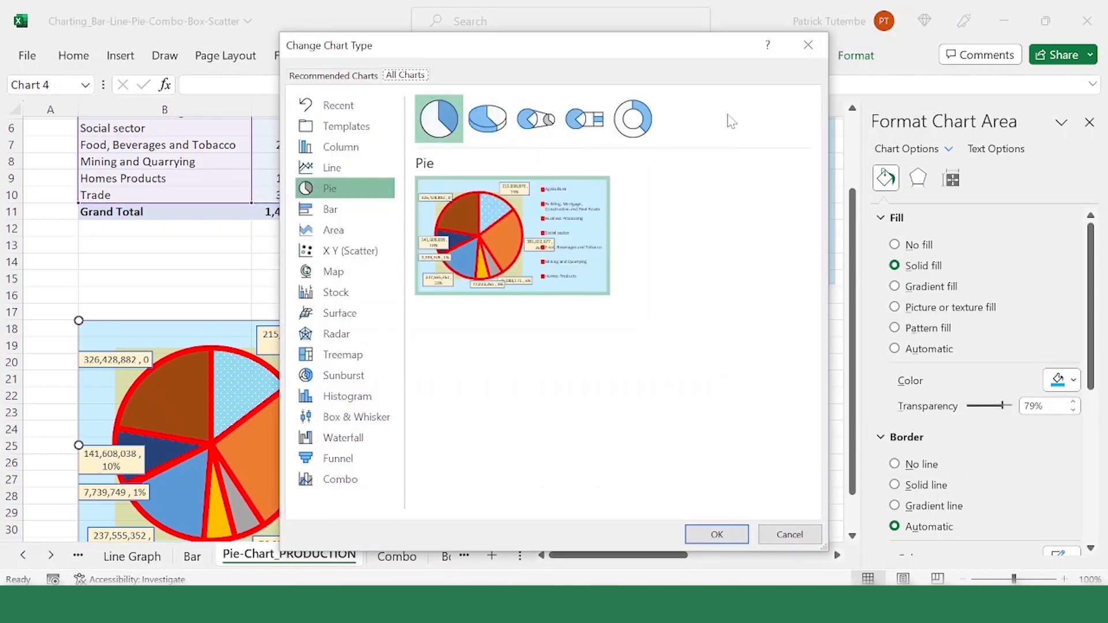
{"action": "left_click", "coordinate": [345, 150]}
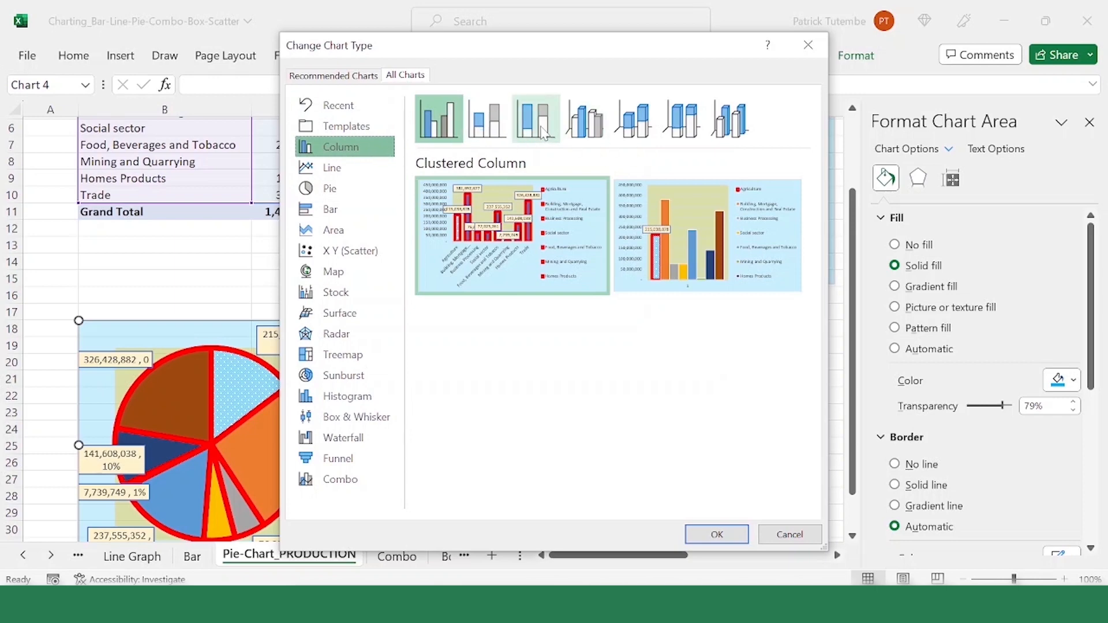
{"action": "left_click", "coordinate": [487, 122]}
{"action": "mouse_move", "coordinate": [686, 229]}
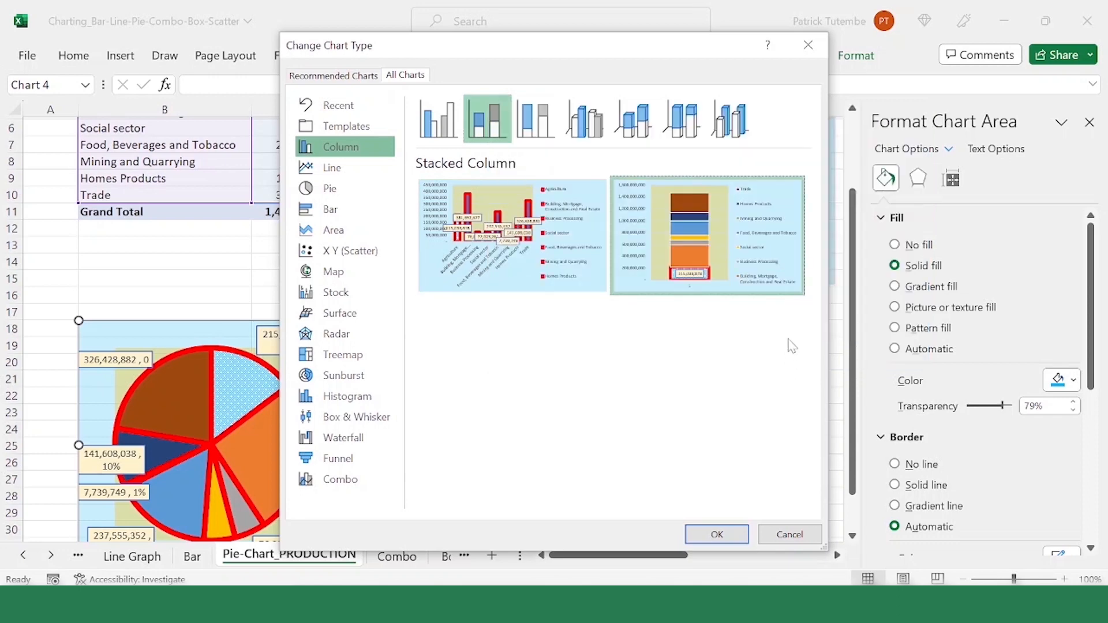
{"action": "left_click", "coordinate": [717, 534]}
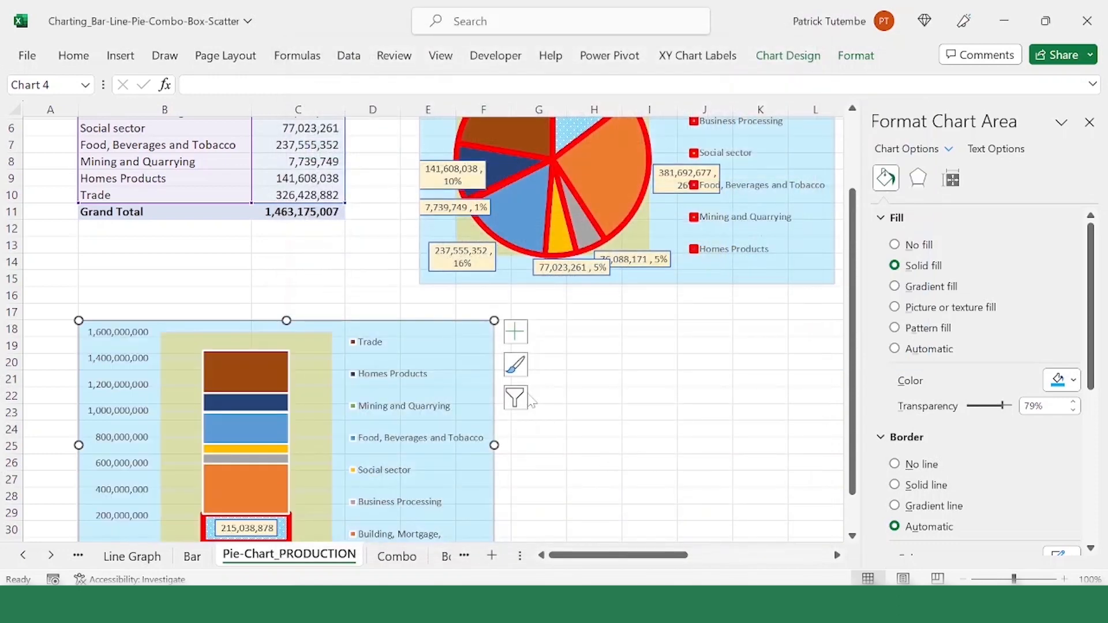
{"action": "scroll", "coordinate": [532, 400], "scroll_direction": "down", "scroll_amount": 2}
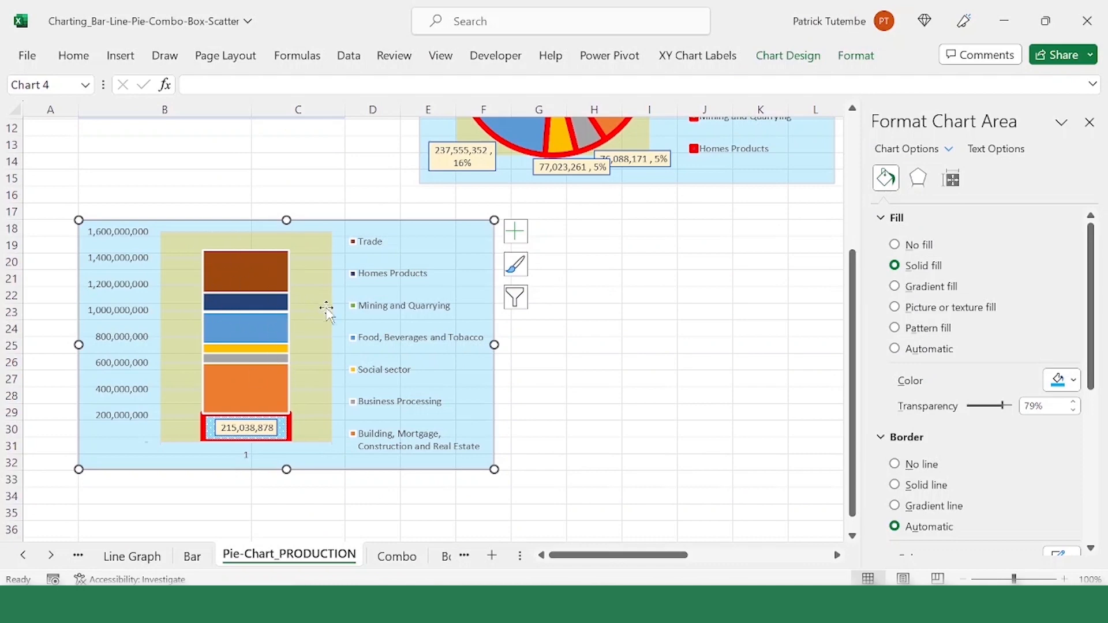
{"action": "scroll", "coordinate": [327, 312], "scroll_direction": "up", "scroll_amount": 1}
{"action": "left_click", "coordinate": [741, 227]}
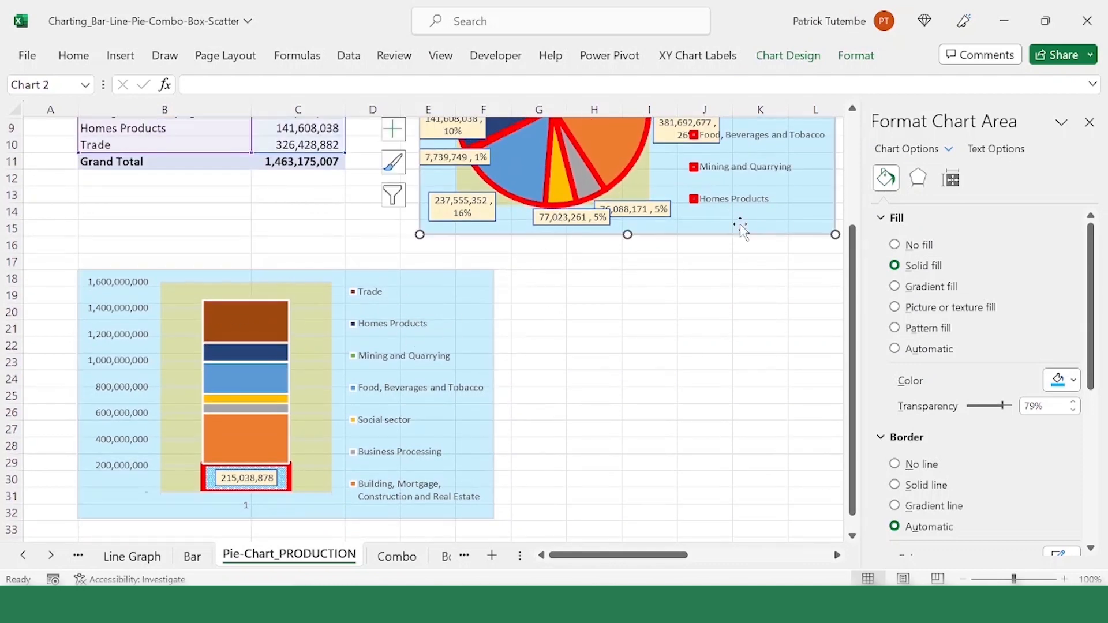
{"action": "key", "text": "Escape"}
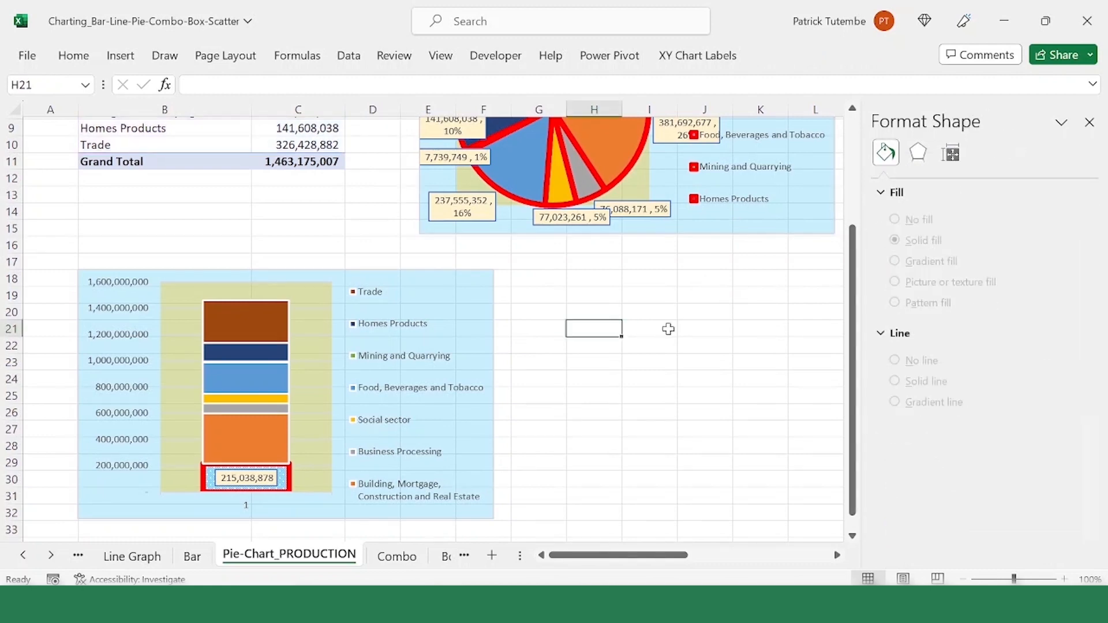
Step: Paste another copy of the pie chart at cell I19, beside the stacked column chart
{"action": "left_click", "coordinate": [650, 296]}
{"action": "key", "text": "ctrl+v"}
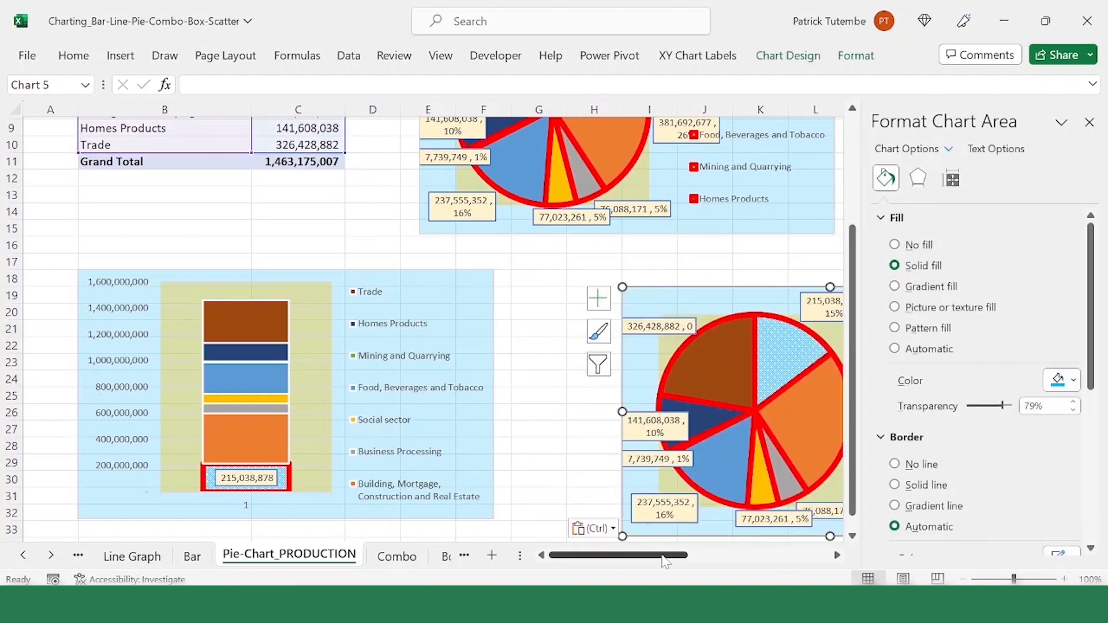
{"action": "left_click_drag", "start_coordinate": [664, 555], "coordinate": [744, 565]}
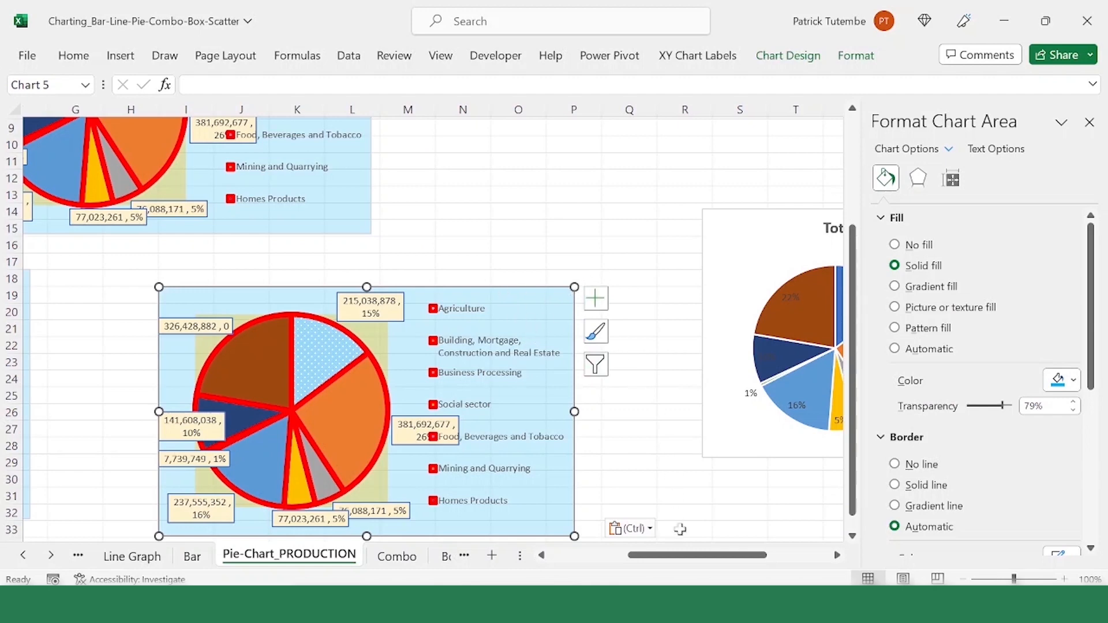
{"action": "left_click_drag", "start_coordinate": [681, 556], "coordinate": [652, 556]}
Step: Try changing the new pie chart copy to a Clustered Column chart with sectors along the category axis, and undo the change
{"action": "right_click", "coordinate": [688, 300]}
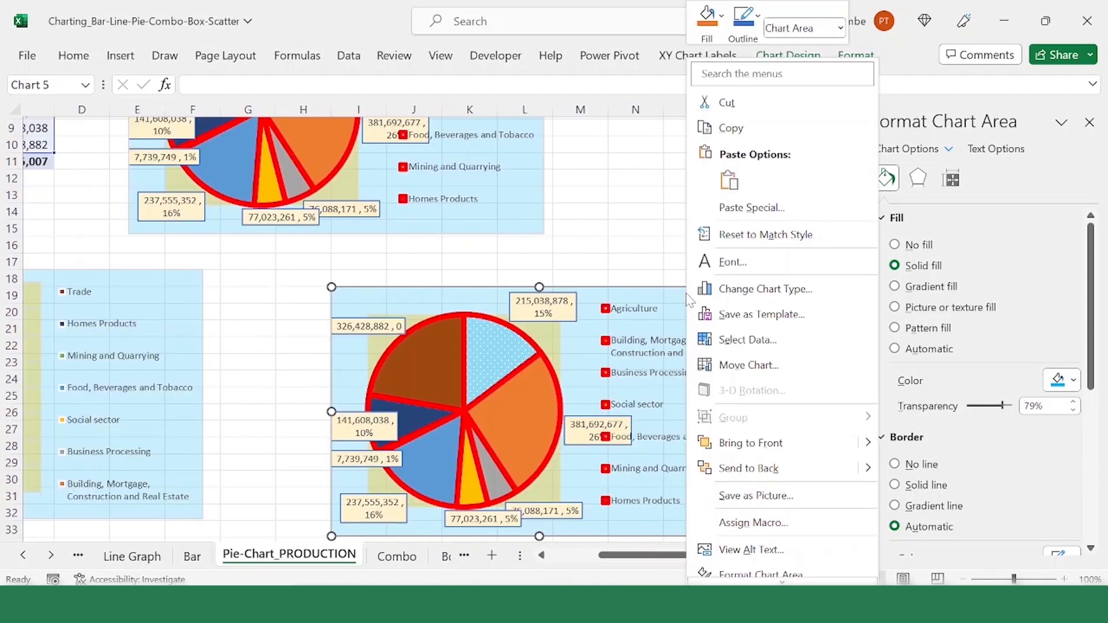
{"action": "left_click", "coordinate": [791, 298]}
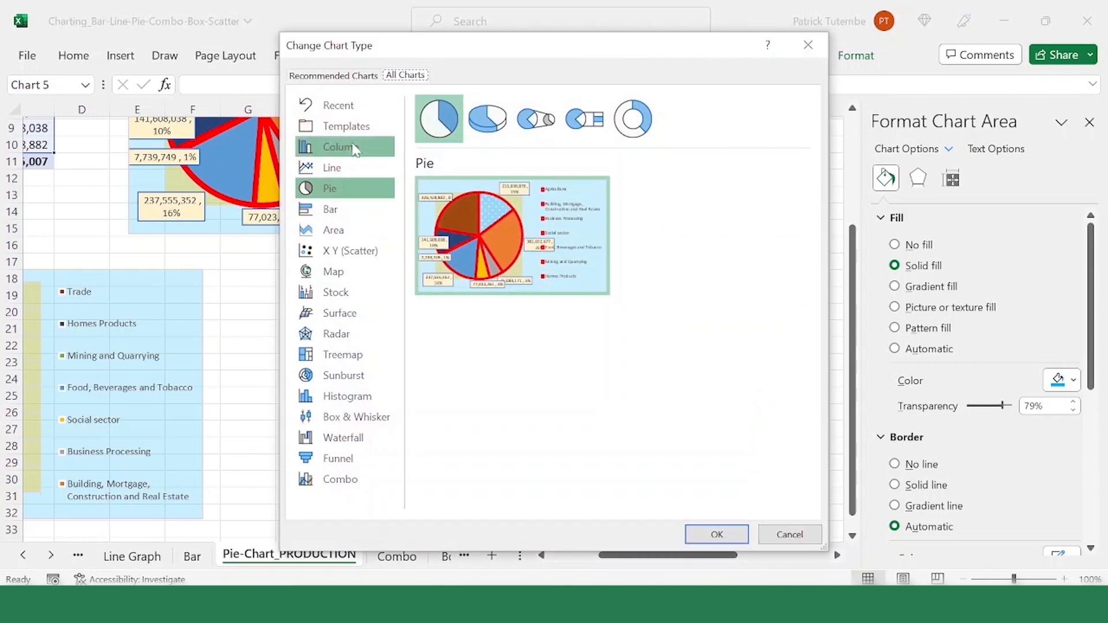
{"action": "left_click", "coordinate": [336, 148]}
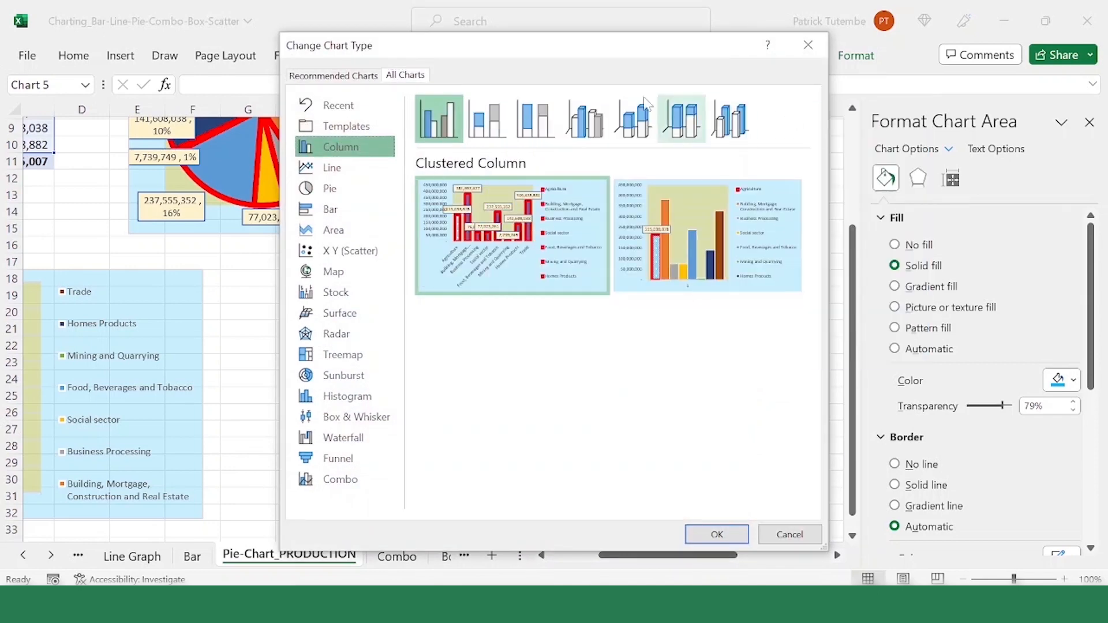
{"action": "left_click", "coordinate": [443, 128]}
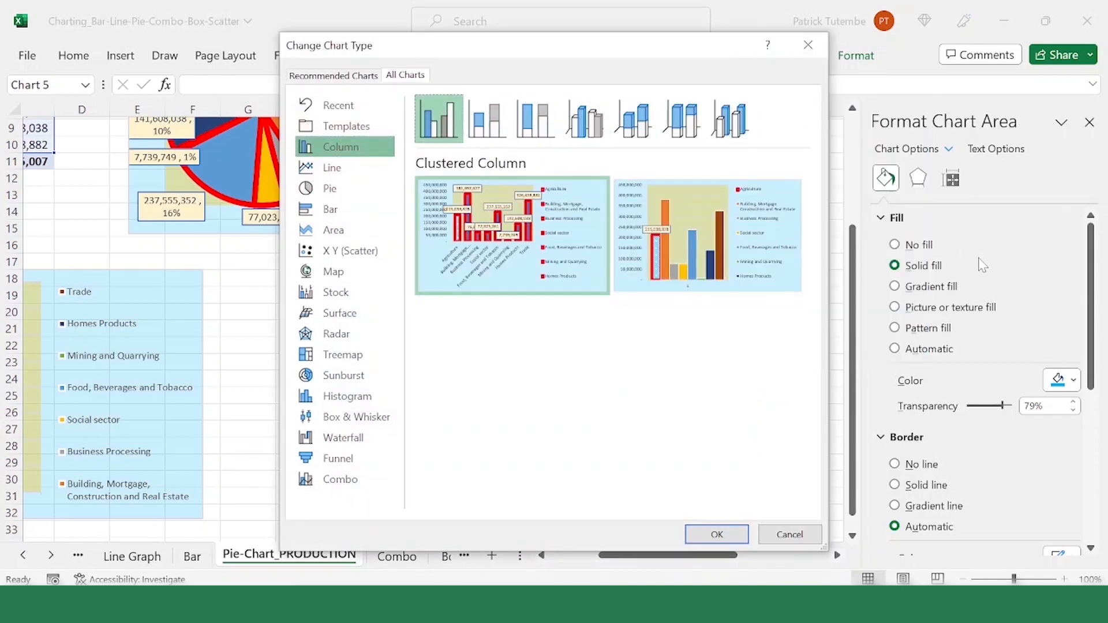
{"action": "left_click", "coordinate": [716, 535]}
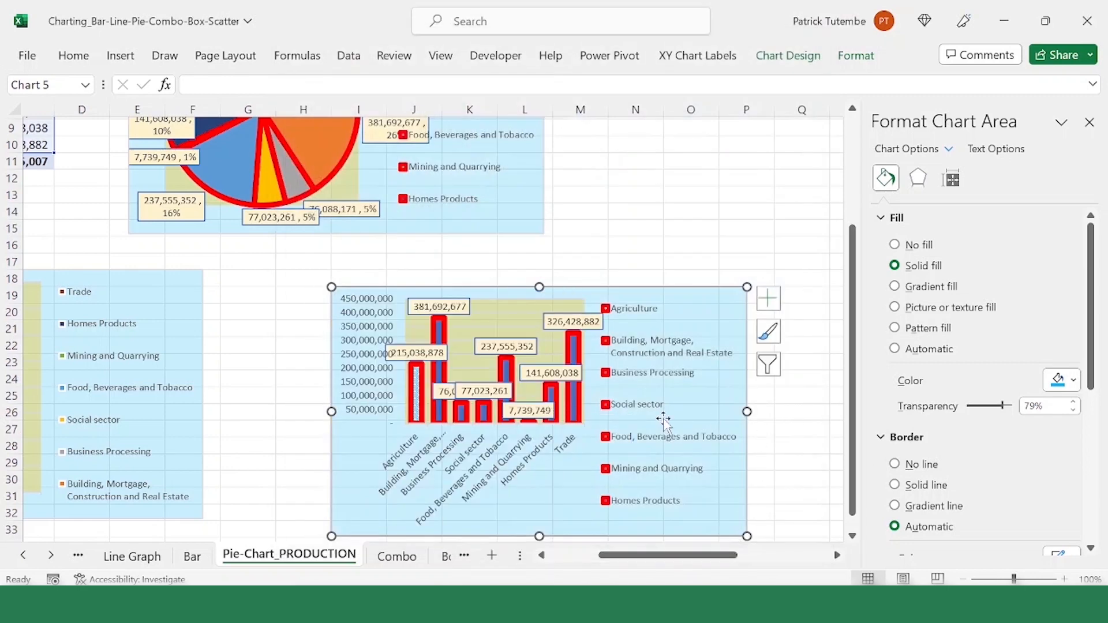
{"action": "key", "text": "ctrl+z"}
Step: Change the new pie chart copy to a Clustered Column chart, using the variant that plots each sector as its own coloured series
{"action": "right_click", "coordinate": [696, 301]}
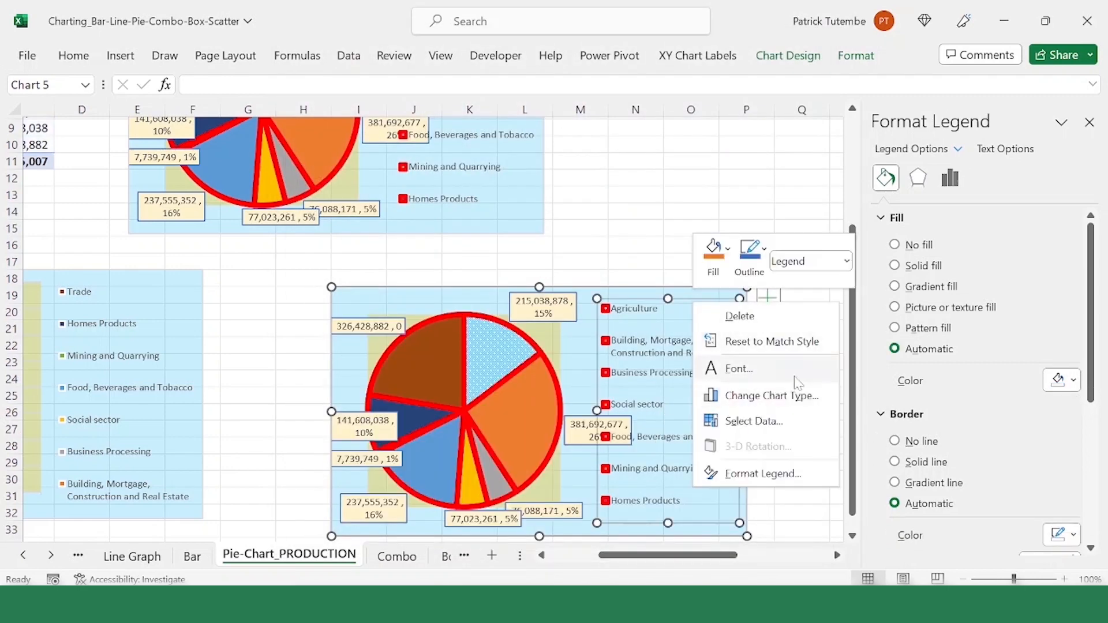
{"action": "left_click", "coordinate": [792, 398]}
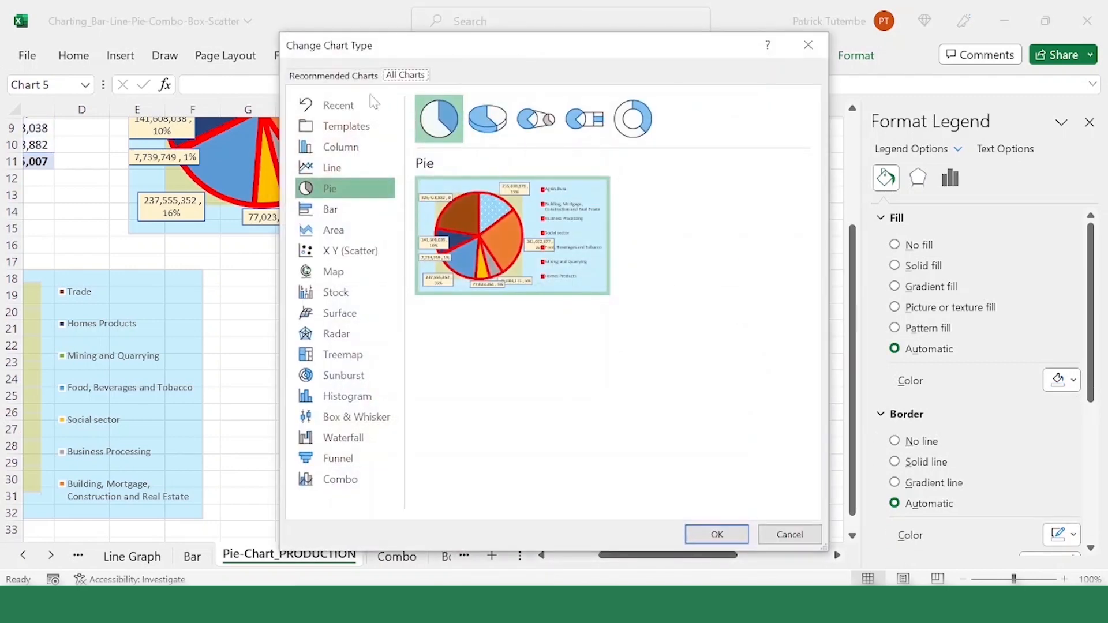
{"action": "left_click", "coordinate": [344, 149]}
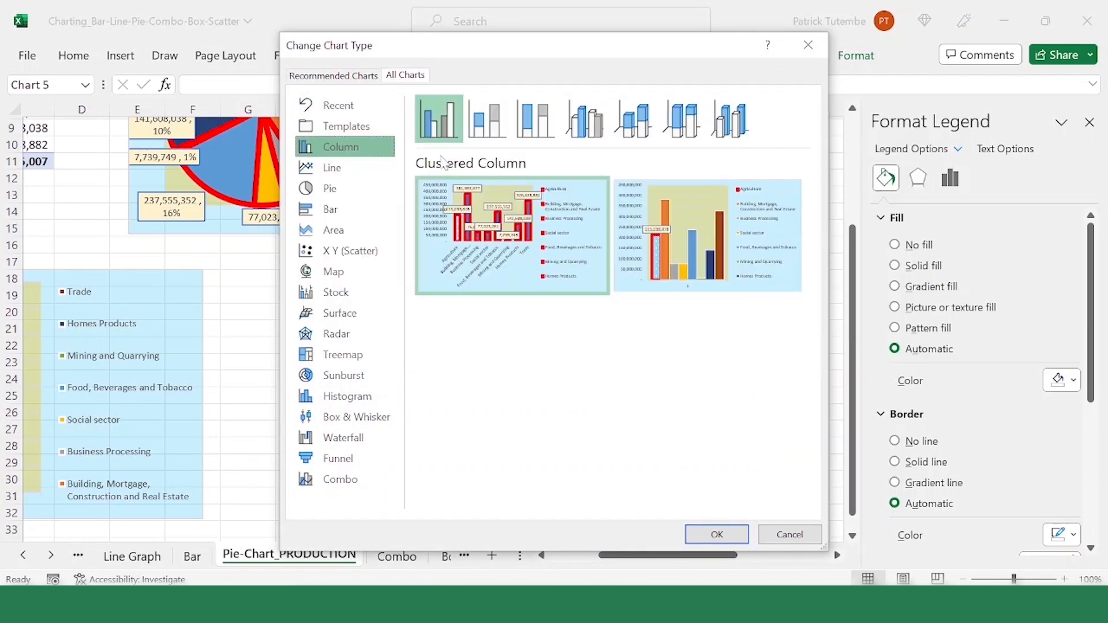
{"action": "mouse_move", "coordinate": [797, 268]}
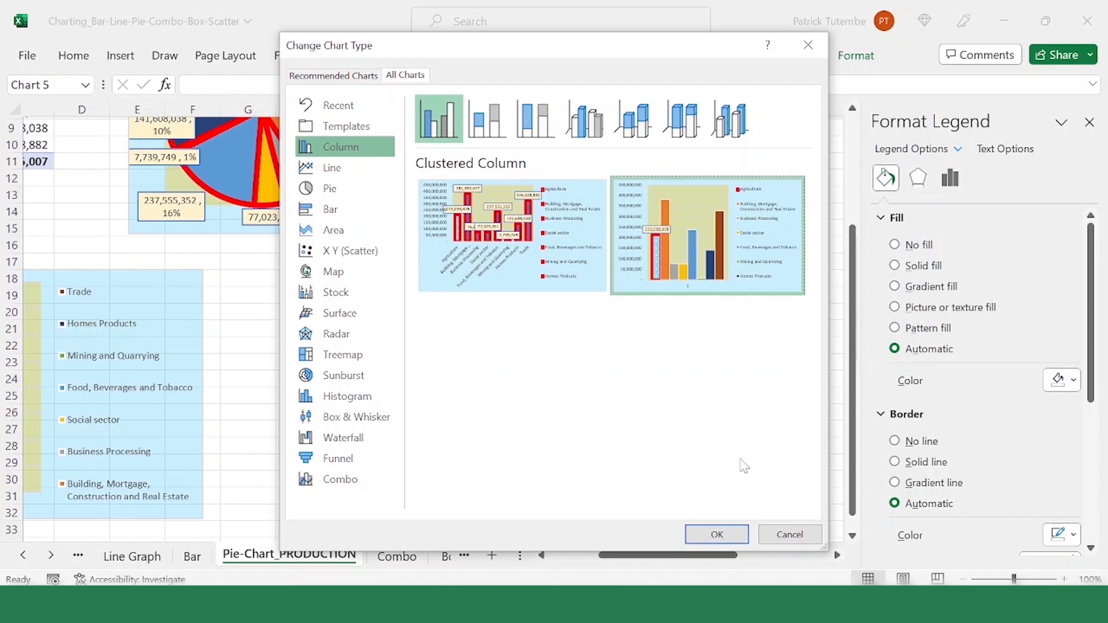
{"action": "left_click", "coordinate": [719, 536]}
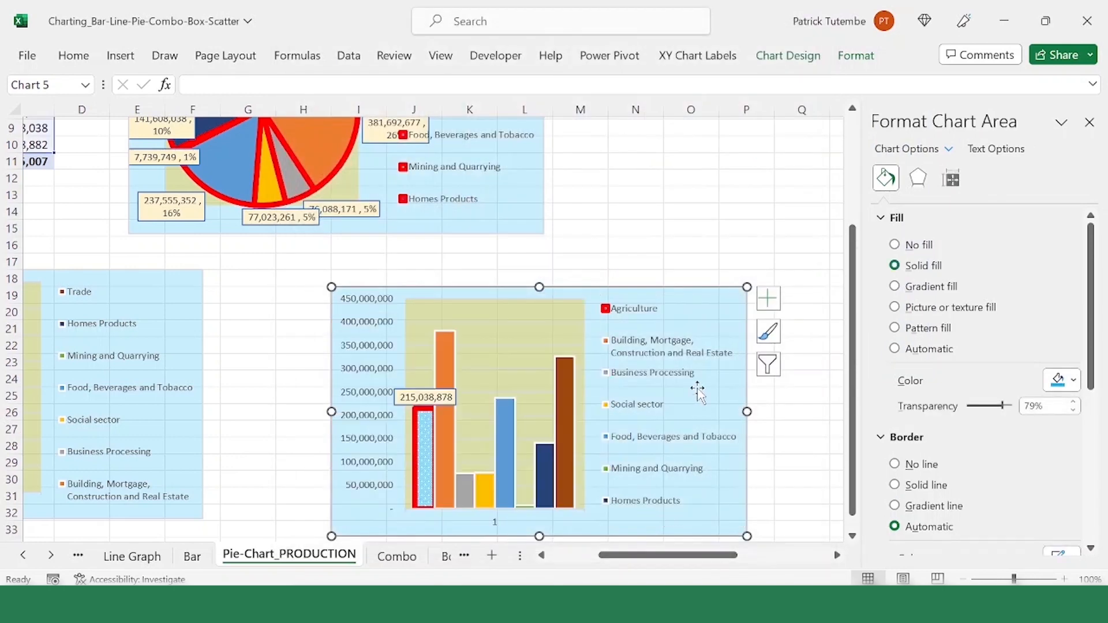
{"action": "scroll", "coordinate": [698, 389], "scroll_direction": "down", "scroll_amount": 2}
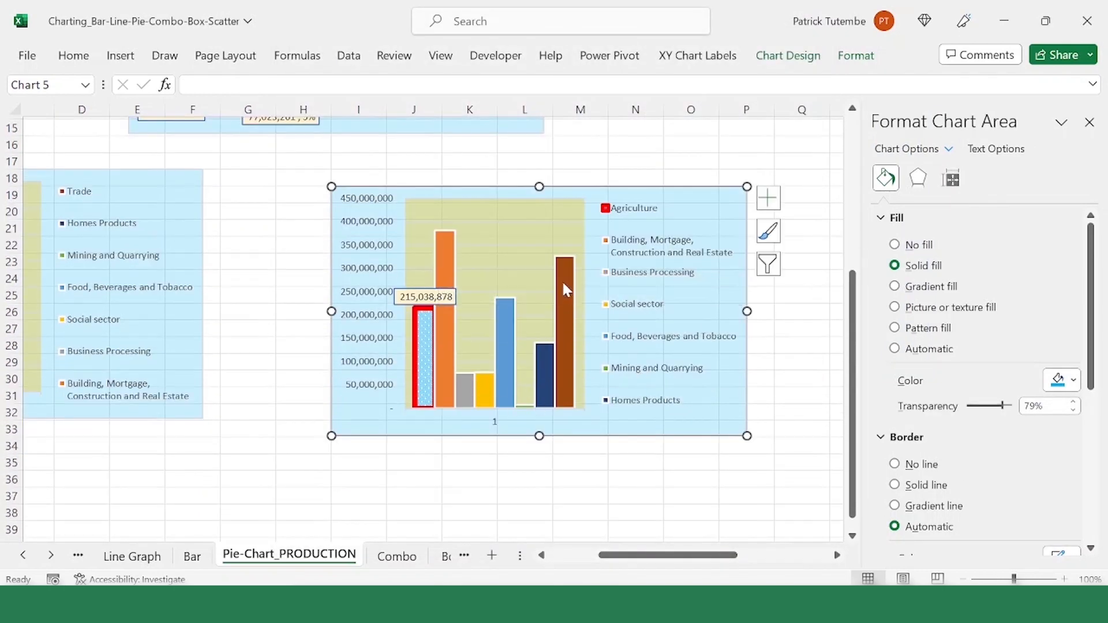
{"action": "scroll", "coordinate": [580, 282], "scroll_direction": "up", "scroll_amount": 2}
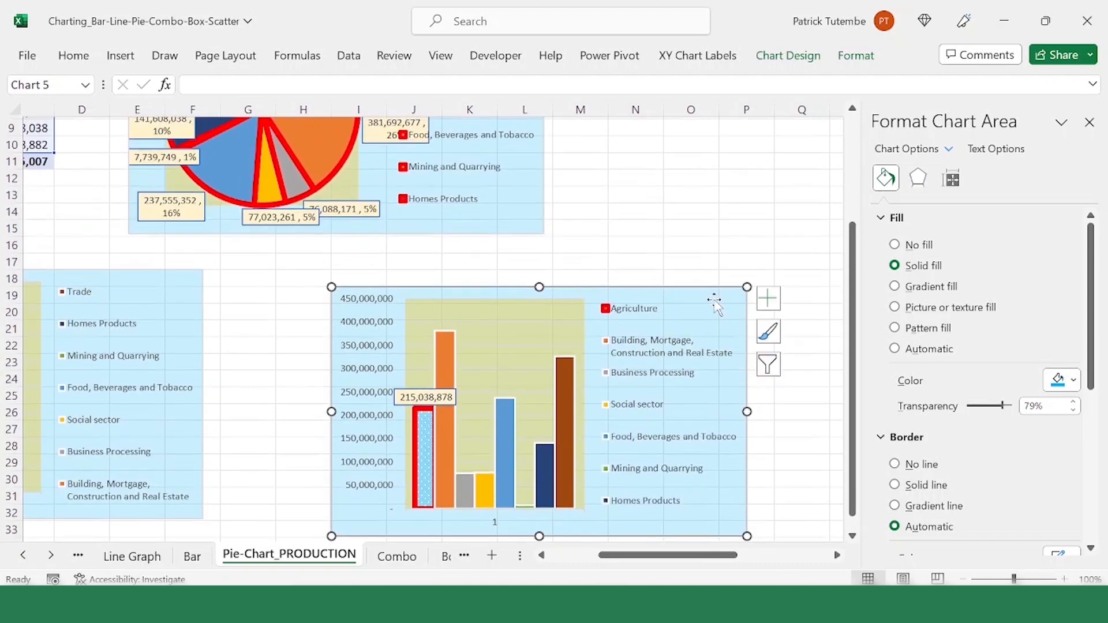
Step: Add a primary horizontal axis title reading "Sectors" to the clustered column chart
{"action": "left_click", "coordinate": [716, 301]}
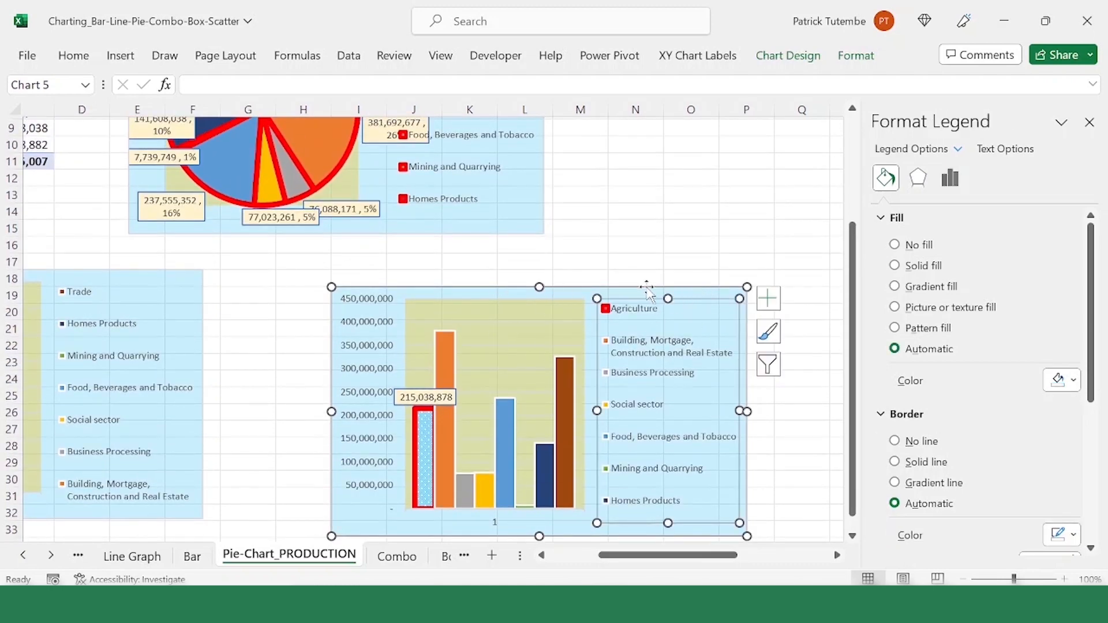
{"action": "left_click", "coordinate": [658, 292]}
{"action": "left_click", "coordinate": [799, 57]}
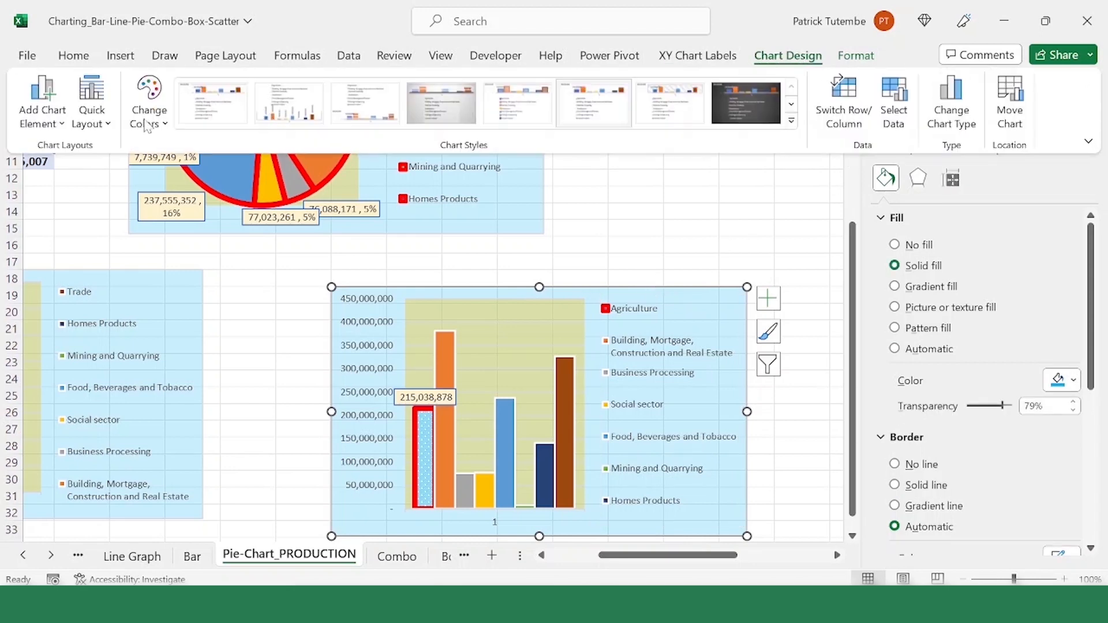
{"action": "left_click", "coordinate": [65, 125]}
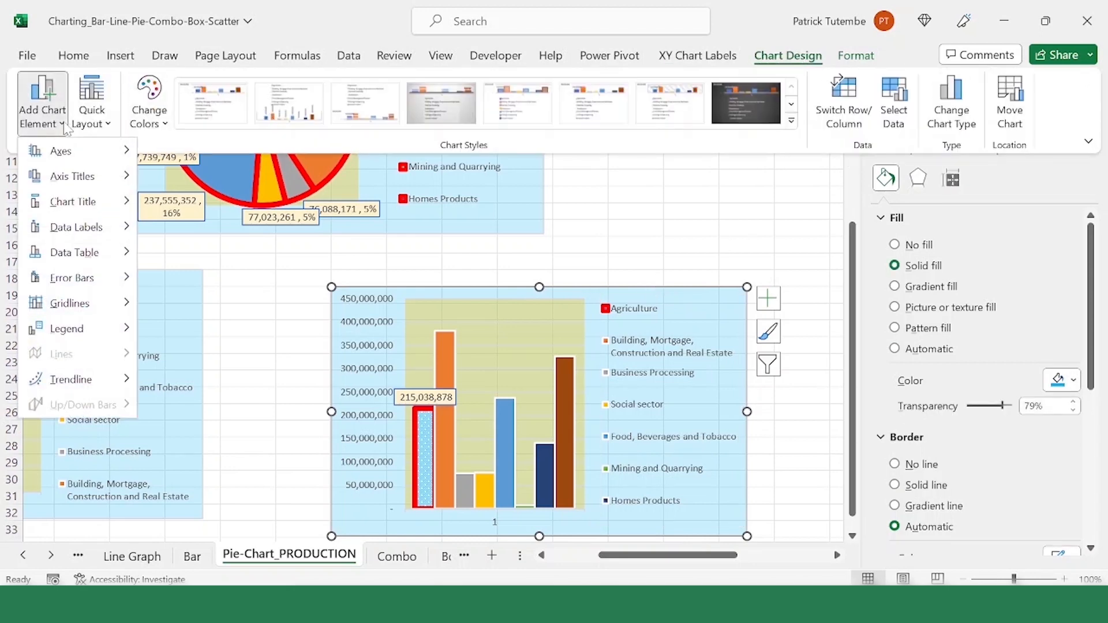
{"action": "mouse_move", "coordinate": [80, 153]}
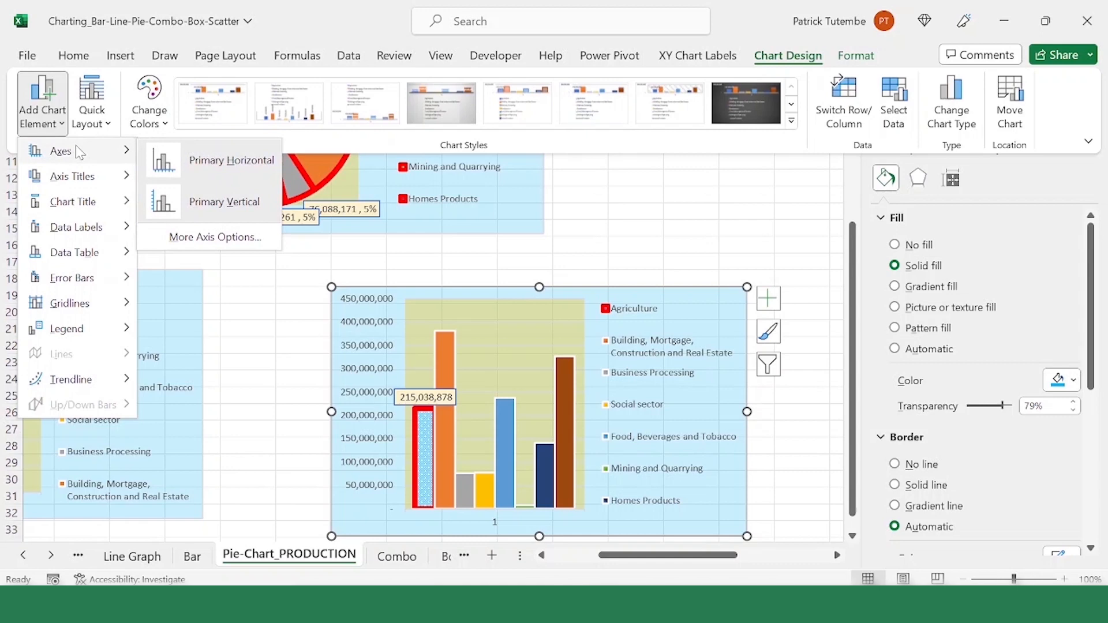
{"action": "mouse_move", "coordinate": [108, 186]}
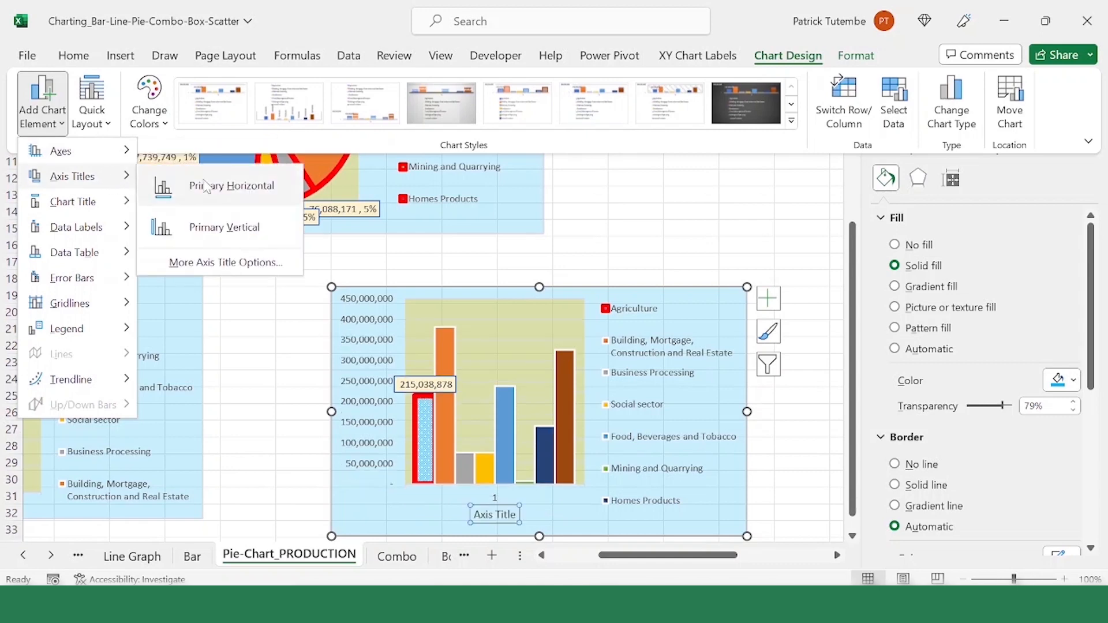
{"action": "left_click", "coordinate": [237, 190]}
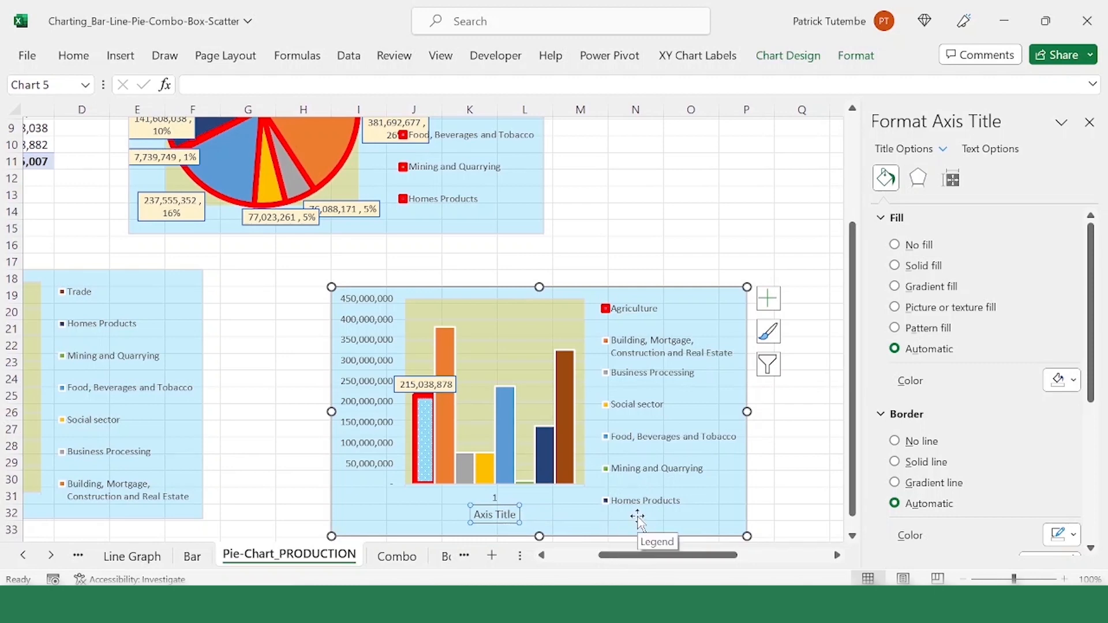
{"action": "type", "text": "Se"}
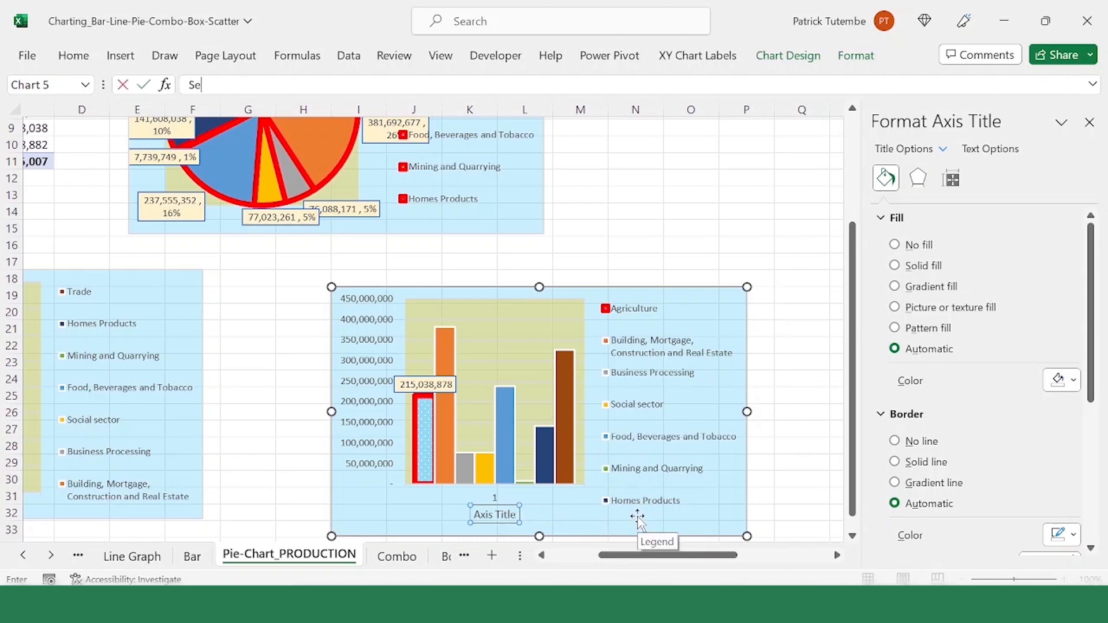
{"action": "type", "text": "ctors"}
{"action": "key", "text": "Return"}
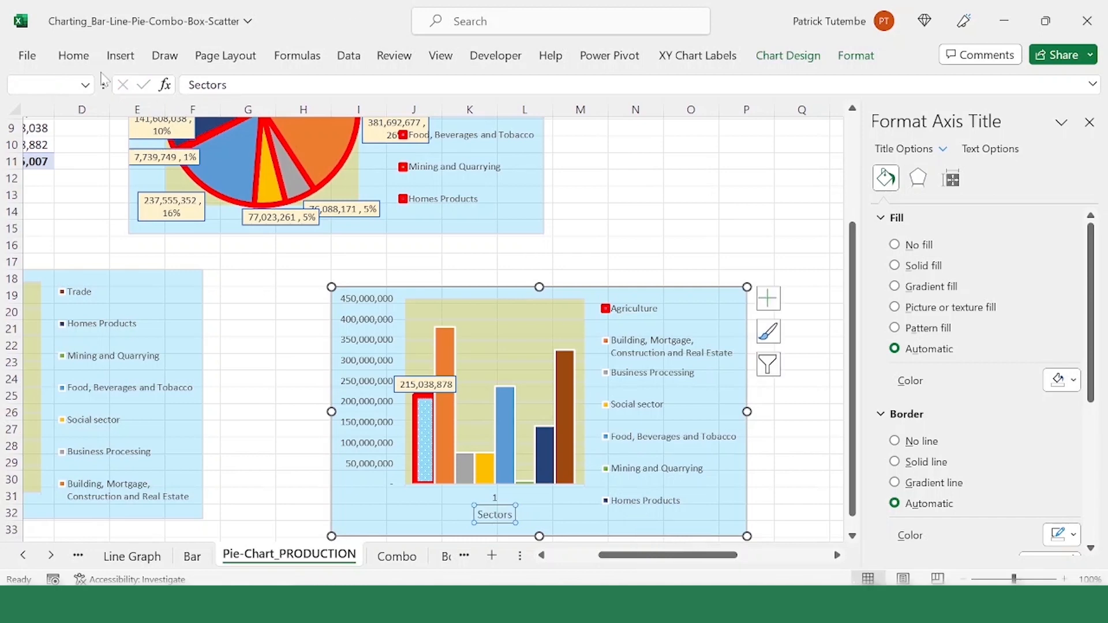
Step: Make the "Sectors" axis title bold and set its font size to 12
{"action": "left_click", "coordinate": [73, 55]}
{"action": "left_click", "coordinate": [114, 117]}
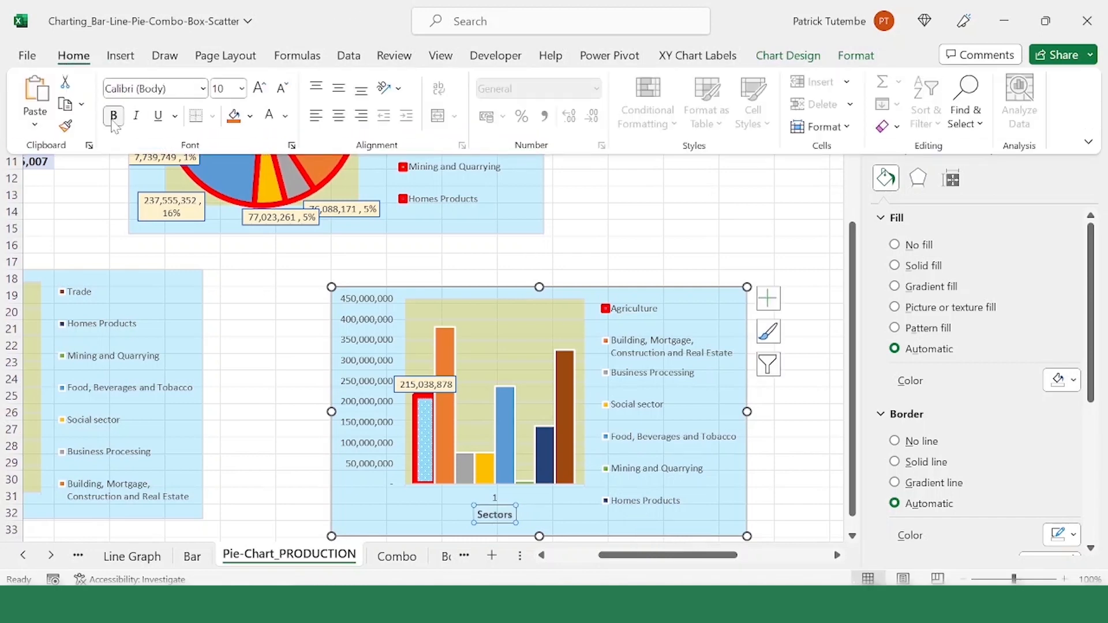
{"action": "left_click", "coordinate": [242, 88]}
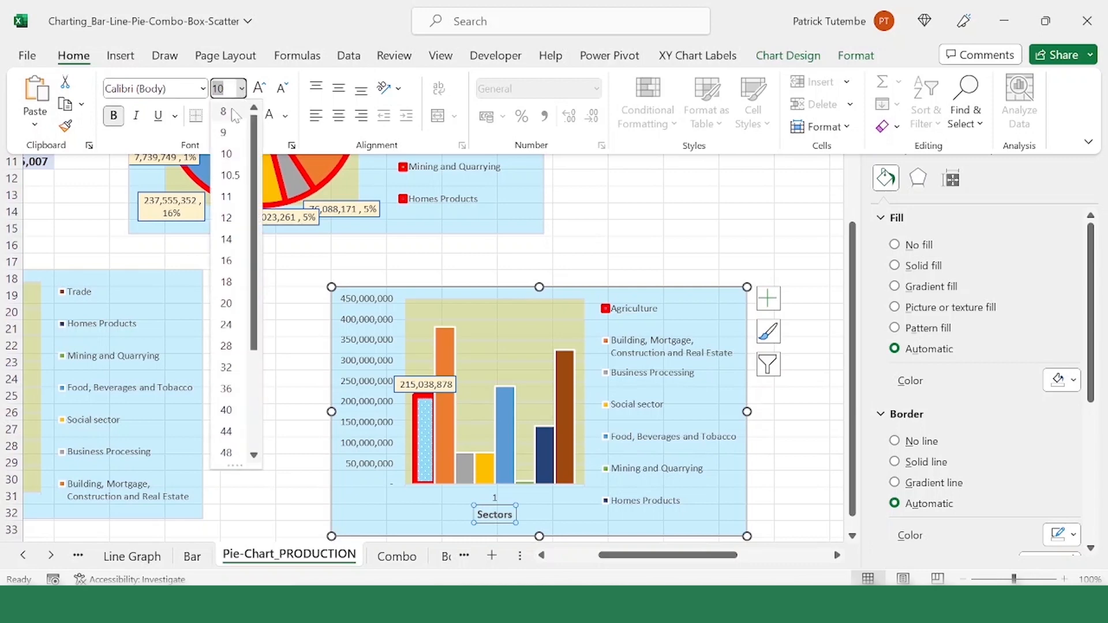
{"action": "left_click", "coordinate": [226, 218]}
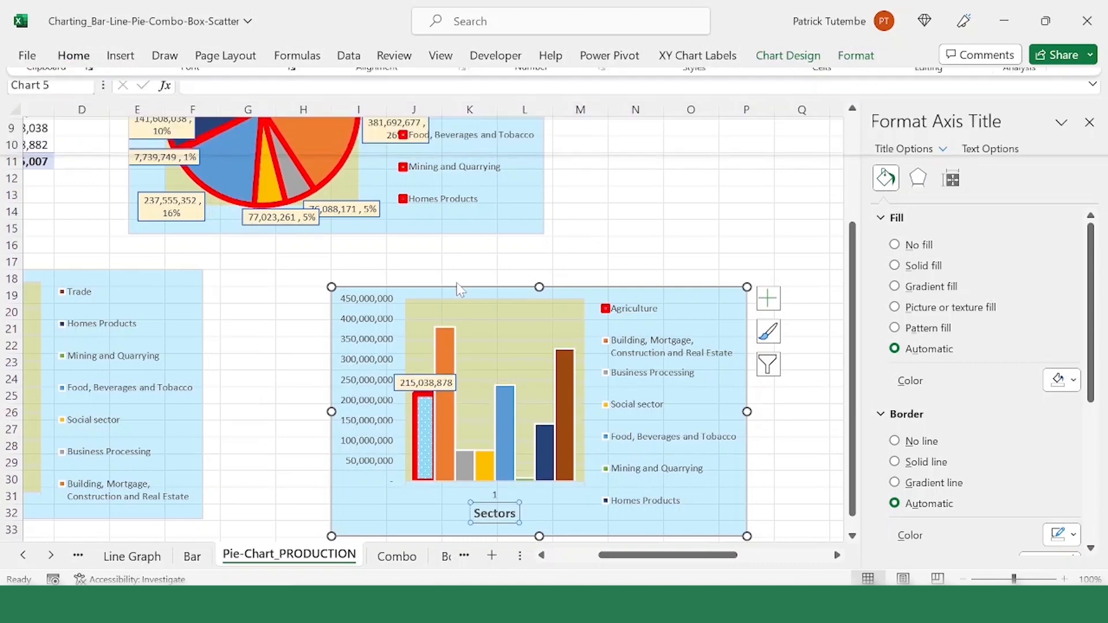
Step: Add a primary vertical axis title reading "GDP (US$ million)" to the clustered column chart
{"action": "left_click", "coordinate": [806, 62]}
{"action": "left_click", "coordinate": [62, 131]}
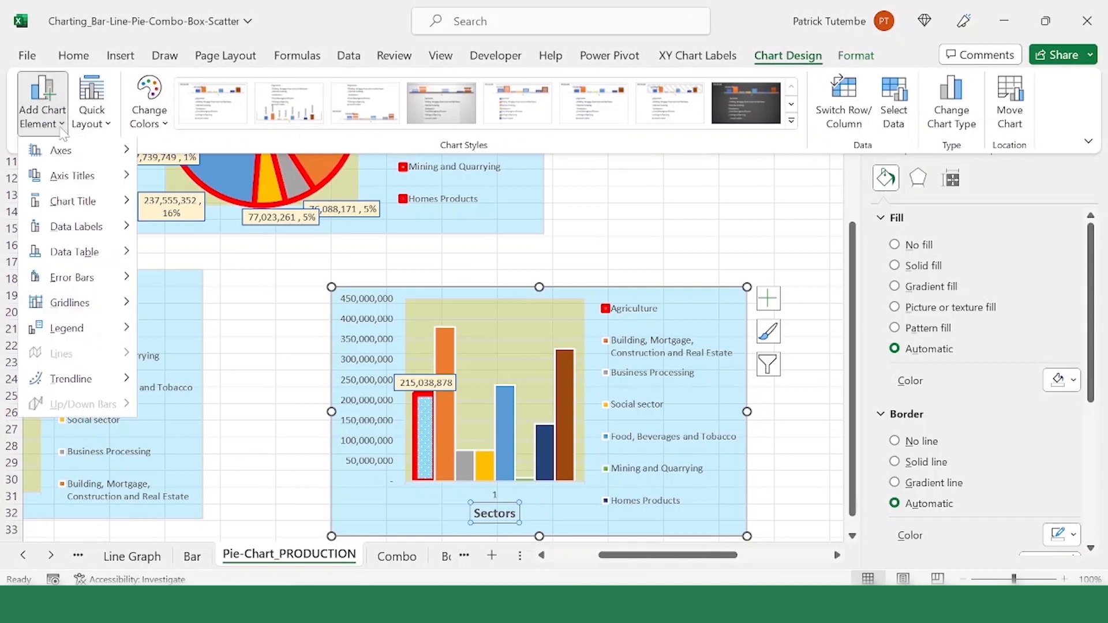
{"action": "mouse_move", "coordinate": [68, 181]}
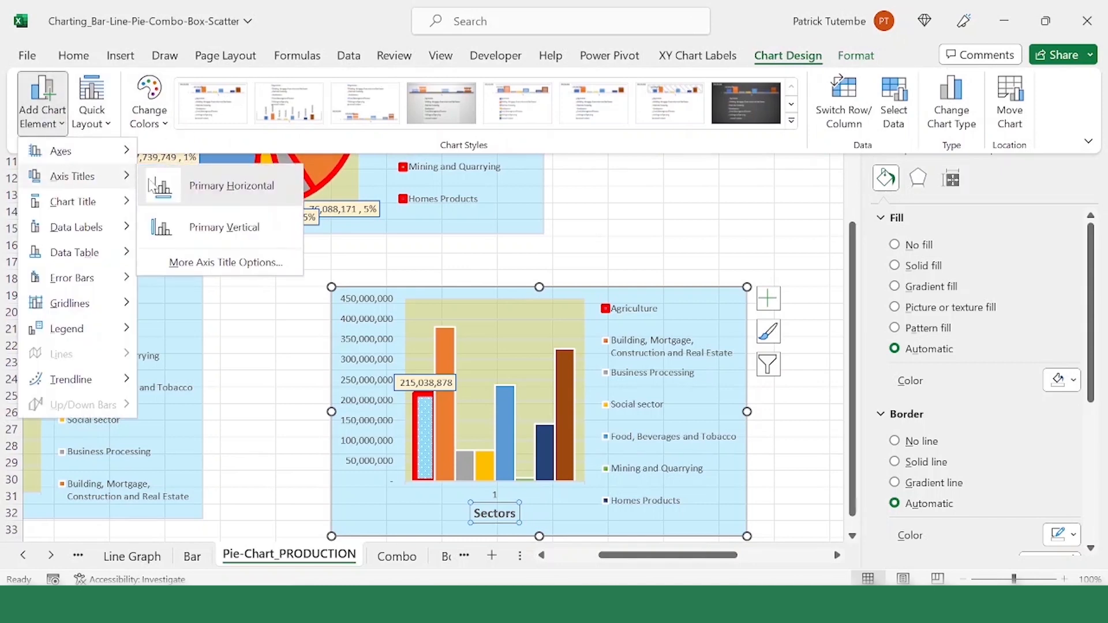
{"action": "left_click", "coordinate": [250, 237]}
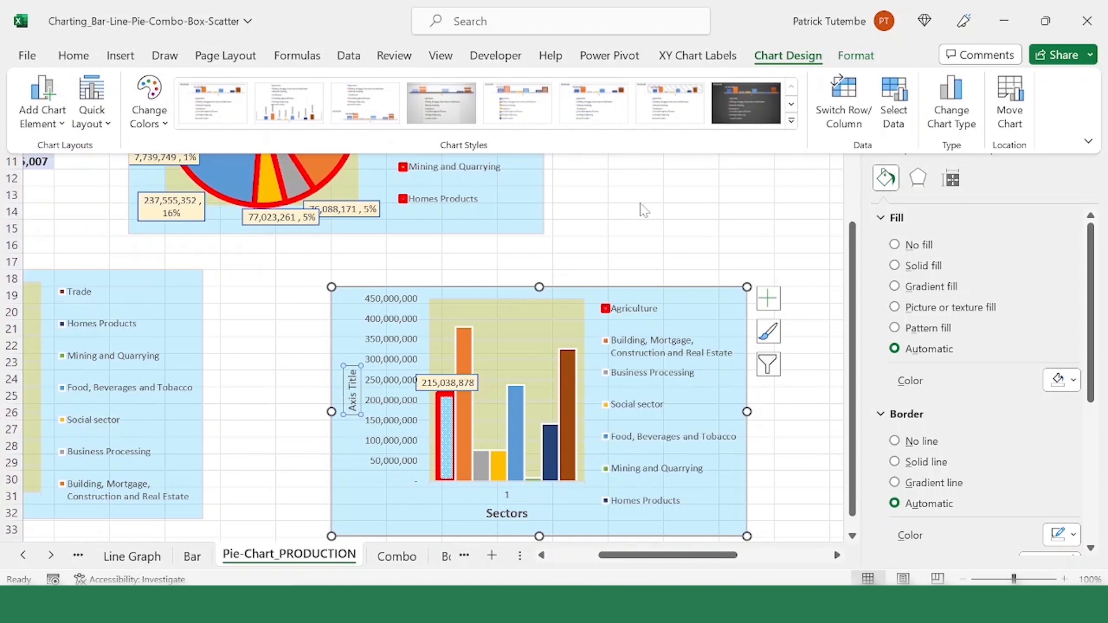
{"action": "type", "text": "GDP (US$ million"}
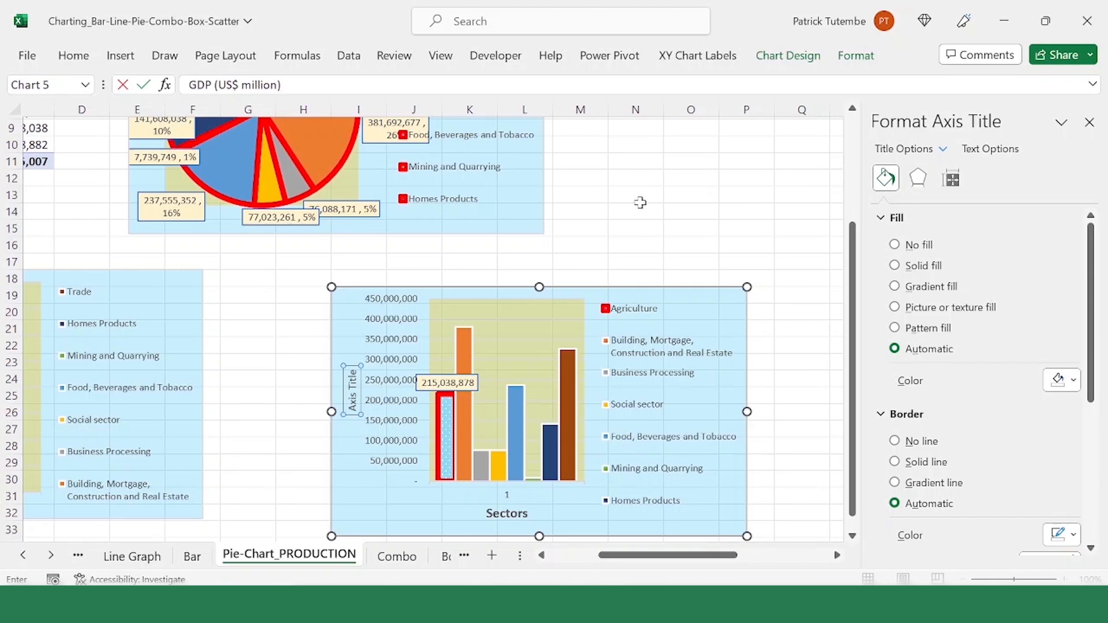
{"action": "key", "text": "Return"}
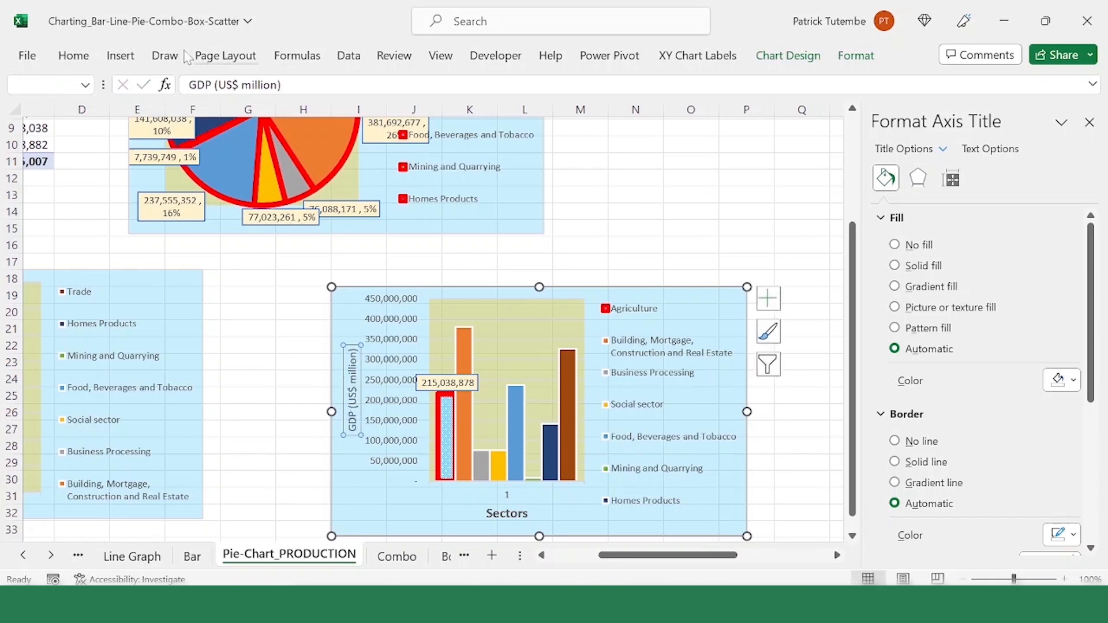
Step: Make the "GDP (US$ million)" axis title bold and set its font size to 13
{"action": "left_click", "coordinate": [73, 55]}
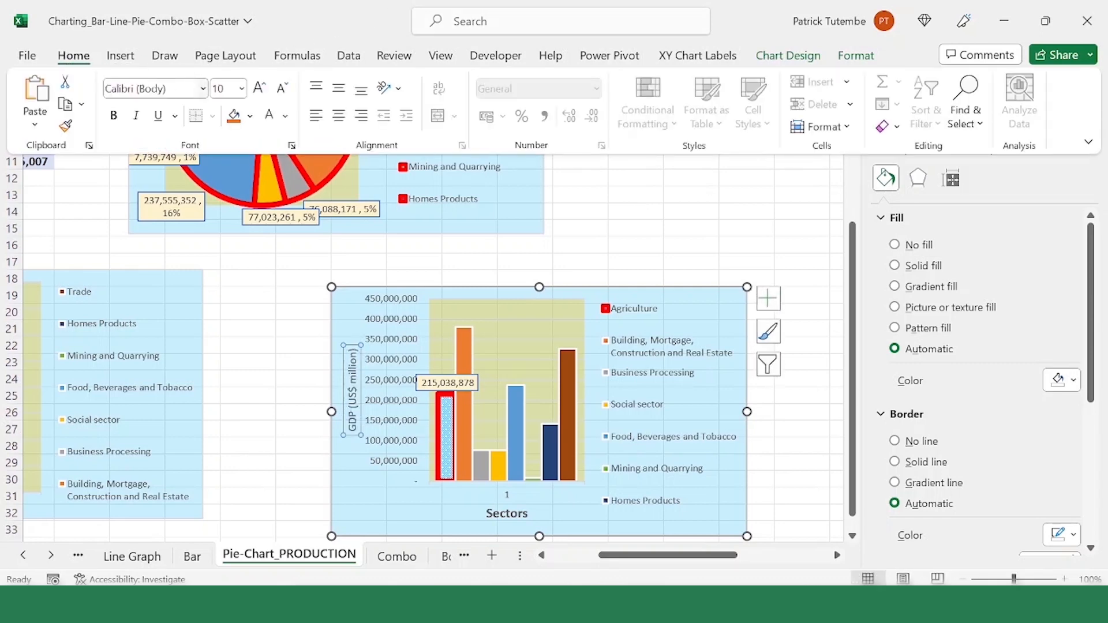
{"action": "left_click", "coordinate": [118, 118]}
{"action": "left_click", "coordinate": [241, 89]}
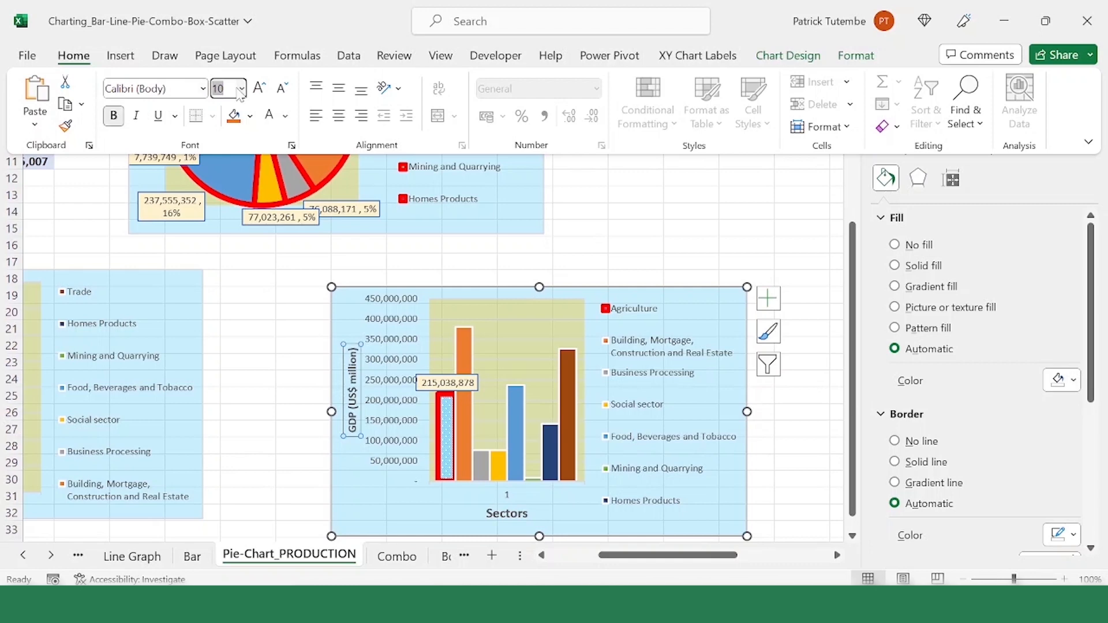
{"action": "type", "text": "13"}
{"action": "key", "text": "Return"}
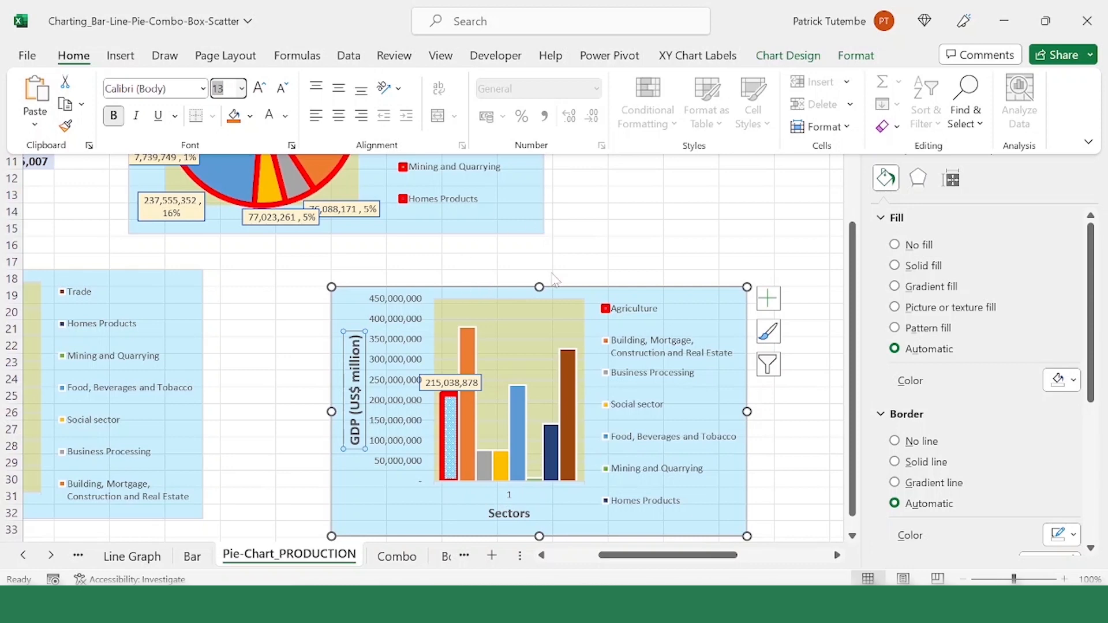
Step: Add a chart title above the clustered column chart reading "GDP By sector"
{"action": "left_click", "coordinate": [511, 295]}
{"action": "left_click", "coordinate": [581, 294]}
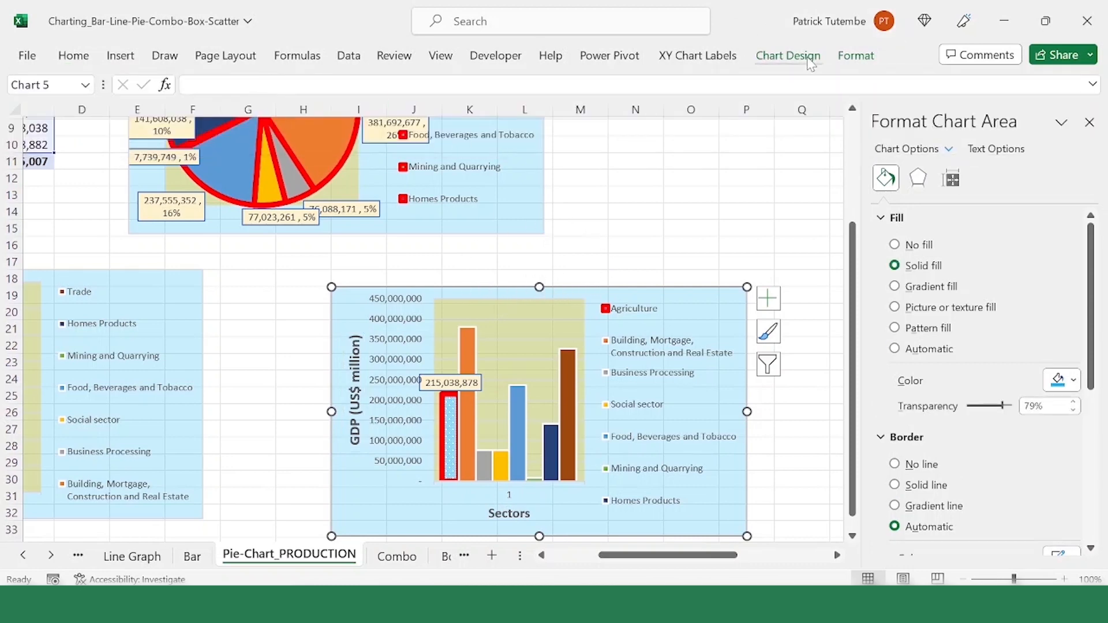
{"action": "left_click", "coordinate": [788, 55]}
{"action": "left_click", "coordinate": [42, 115]}
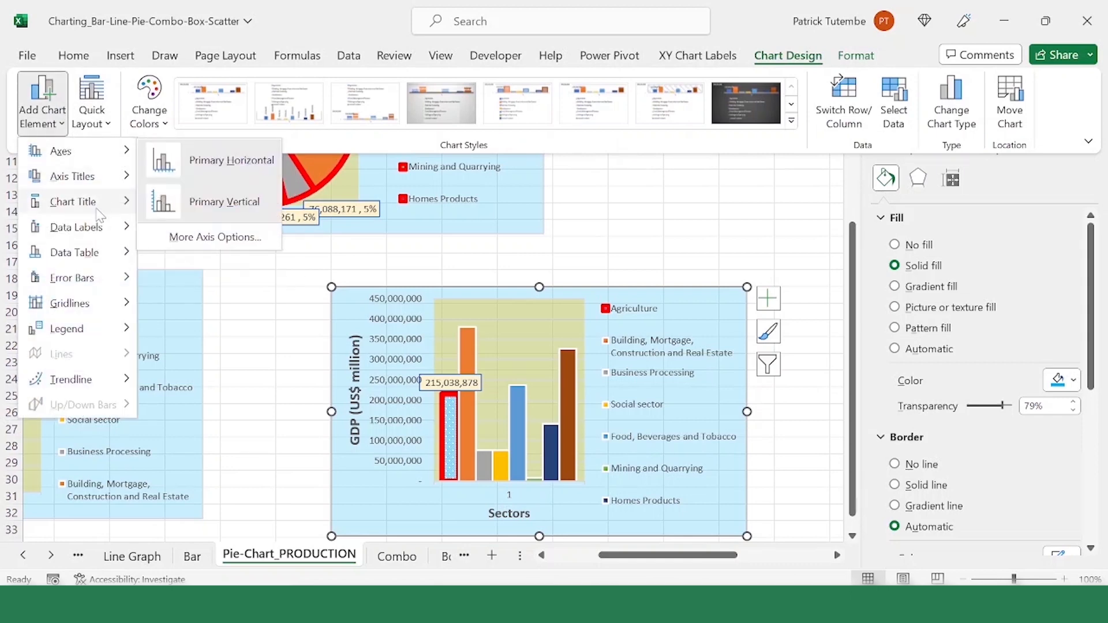
{"action": "mouse_move", "coordinate": [101, 211]}
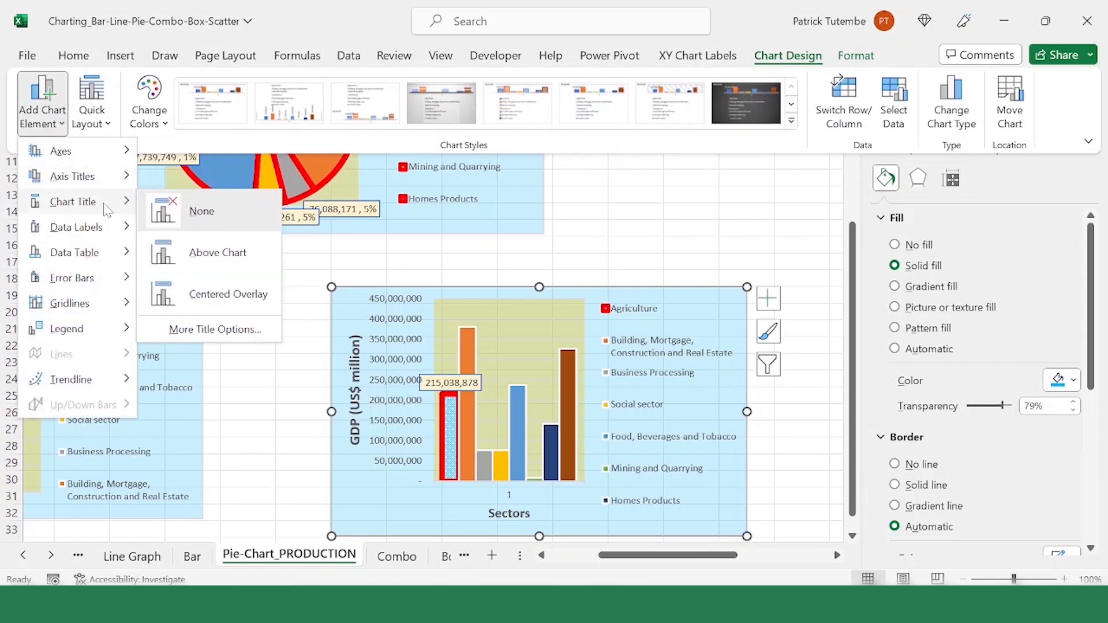
{"action": "left_click", "coordinate": [237, 261]}
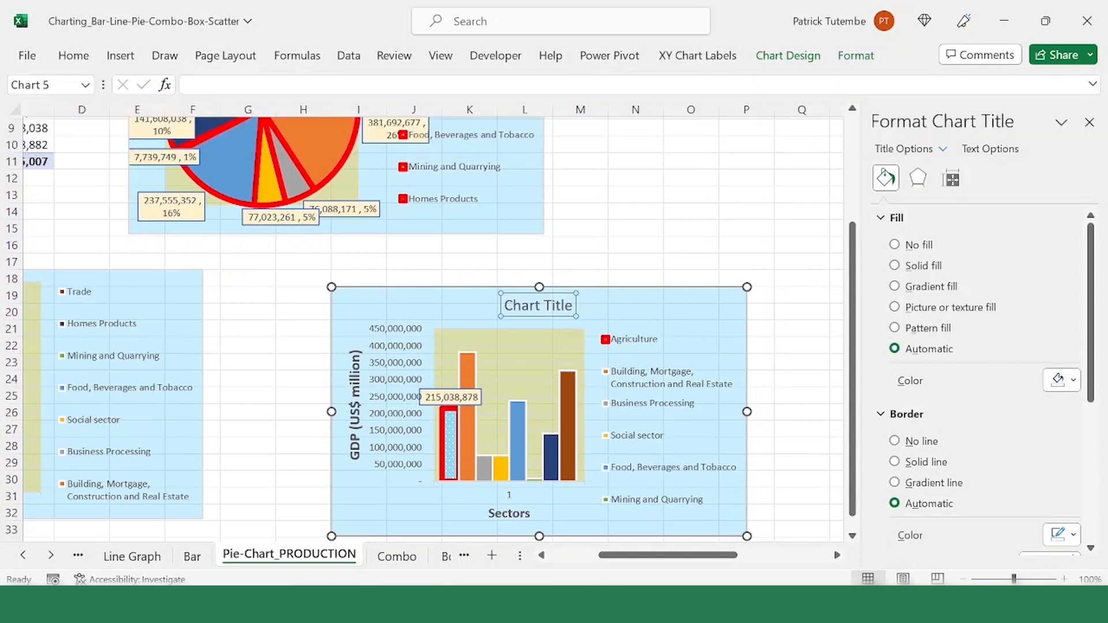
{"action": "left_click_drag", "start_coordinate": [573, 306], "coordinate": [491, 304]}
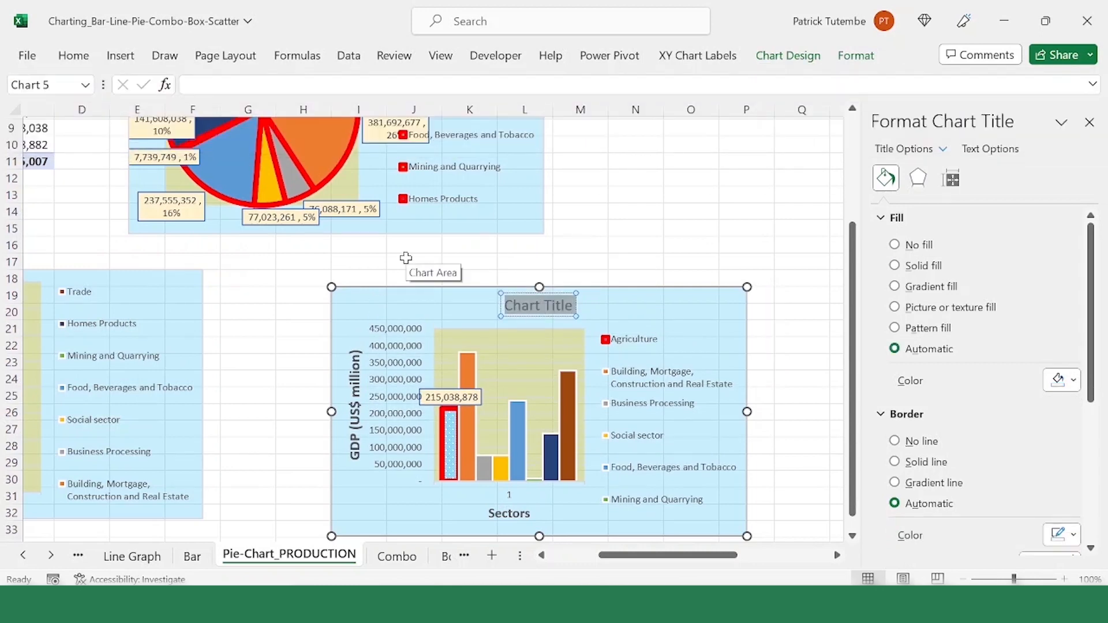
{"action": "left_click", "coordinate": [406, 258], "text": "shift"}
{"action": "type", "text": "GDP By sector"}
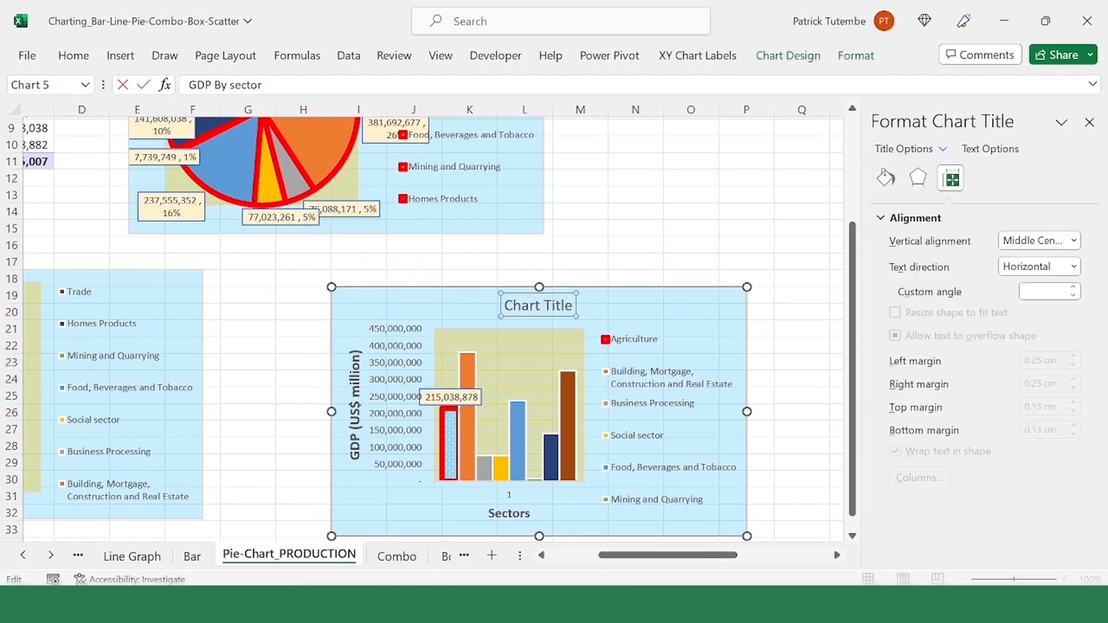
{"action": "key", "text": "Return"}
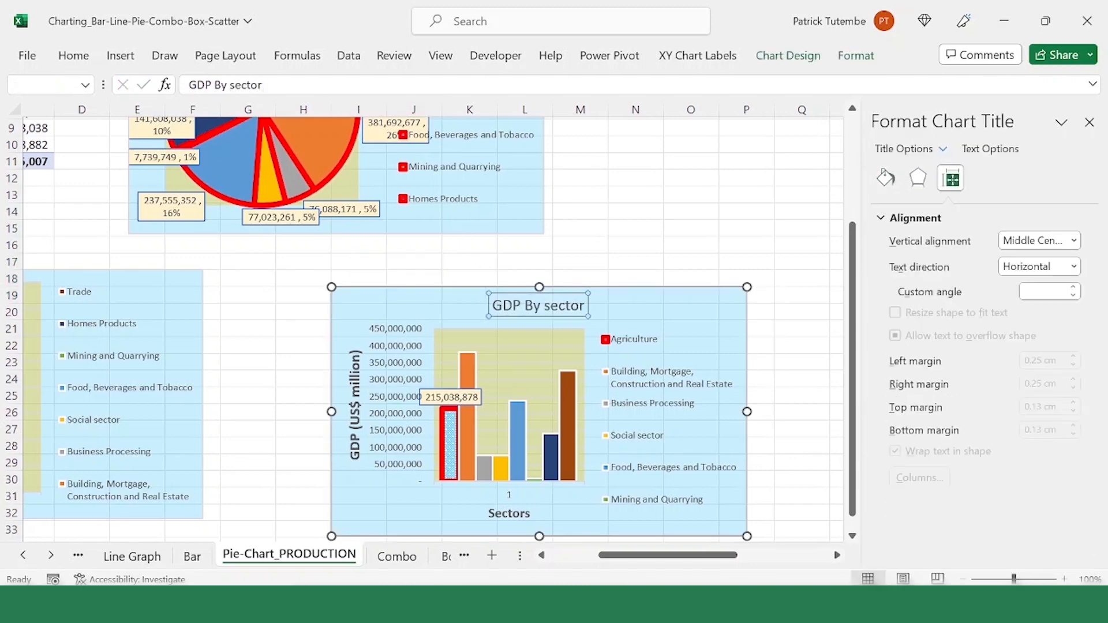
Step: Make the entire "GDP By sector" chart title bold
{"action": "left_click", "coordinate": [73, 55]}
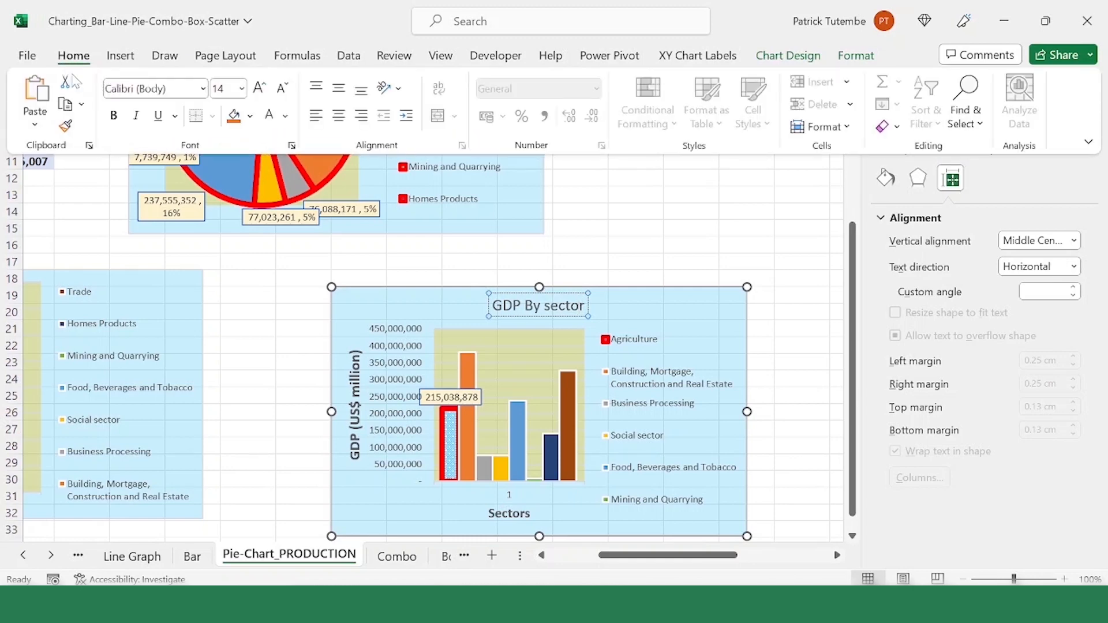
{"action": "left_click", "coordinate": [114, 118]}
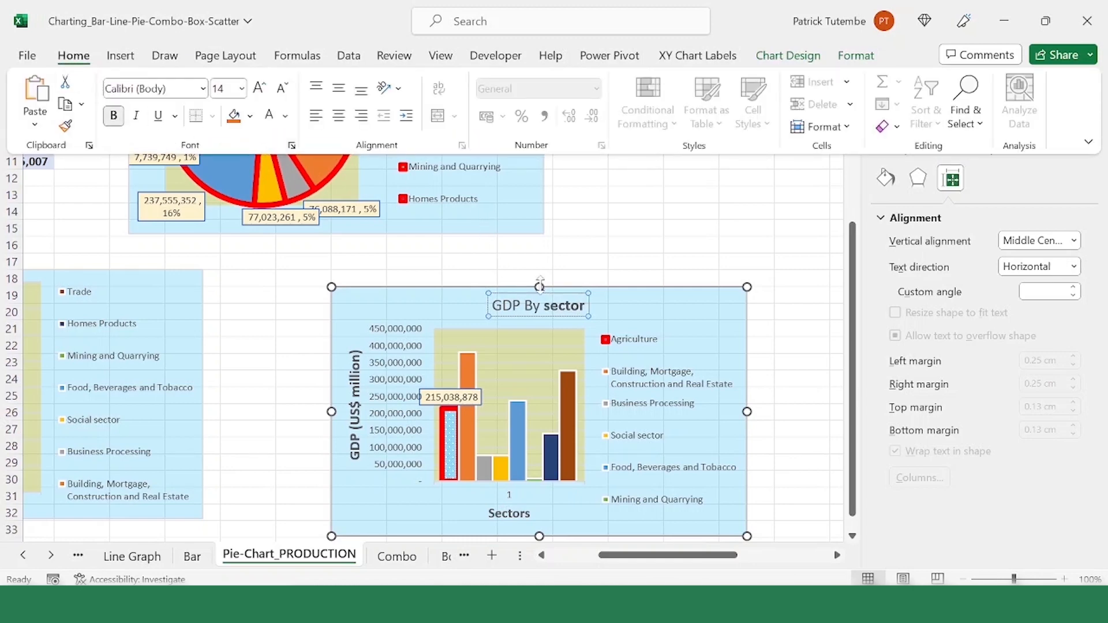
{"action": "left_click", "coordinate": [556, 303]}
{"action": "left_click", "coordinate": [563, 298]}
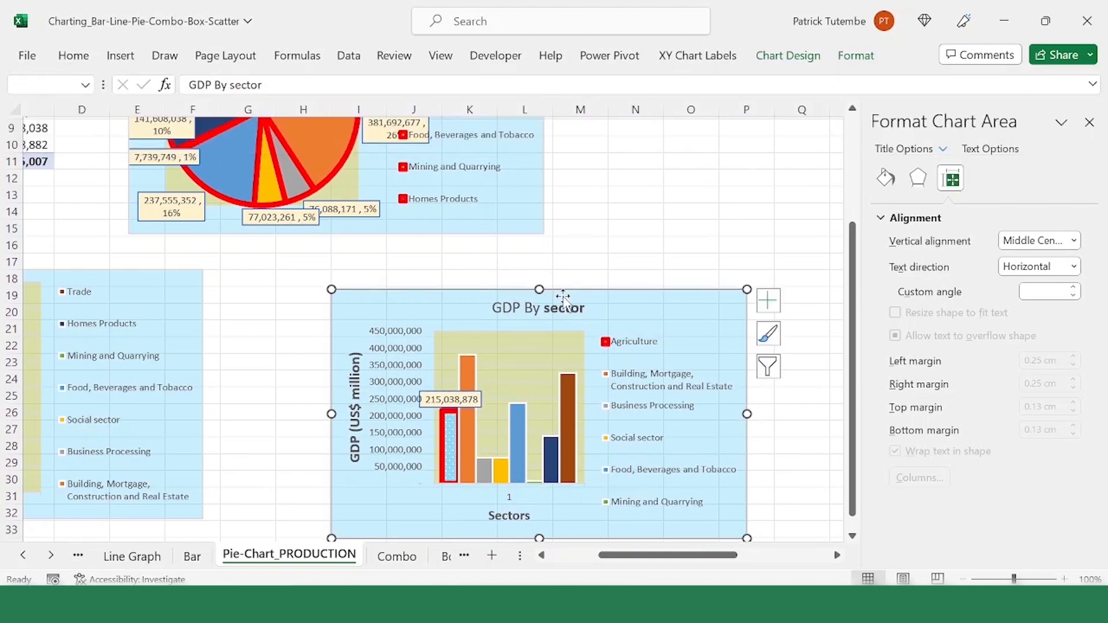
{"action": "left_click", "coordinate": [563, 299]}
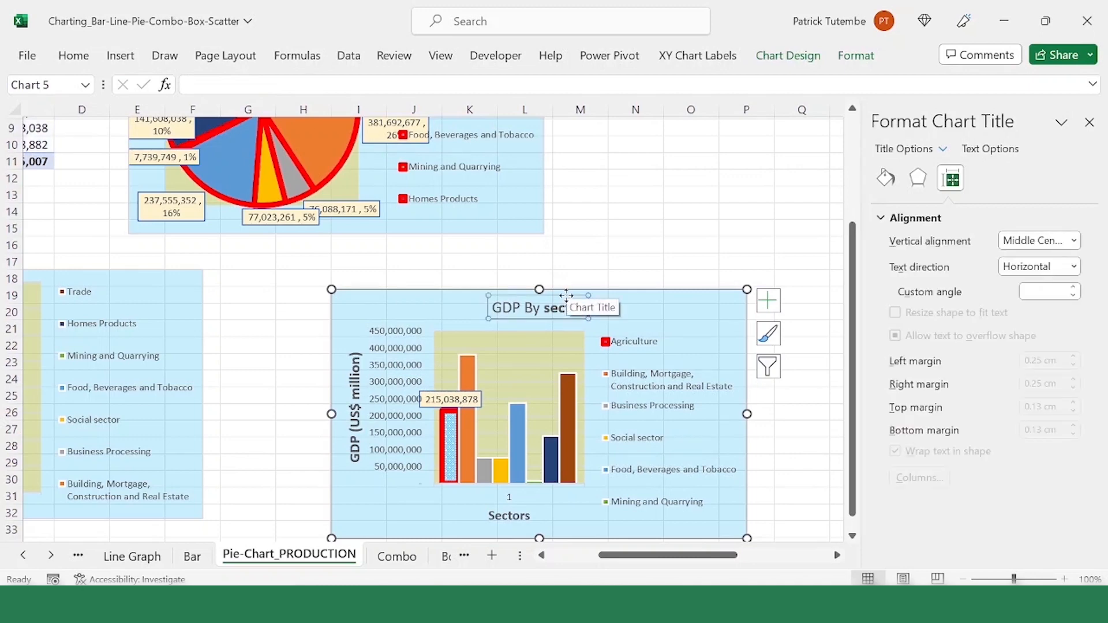
{"action": "left_click", "coordinate": [80, 60]}
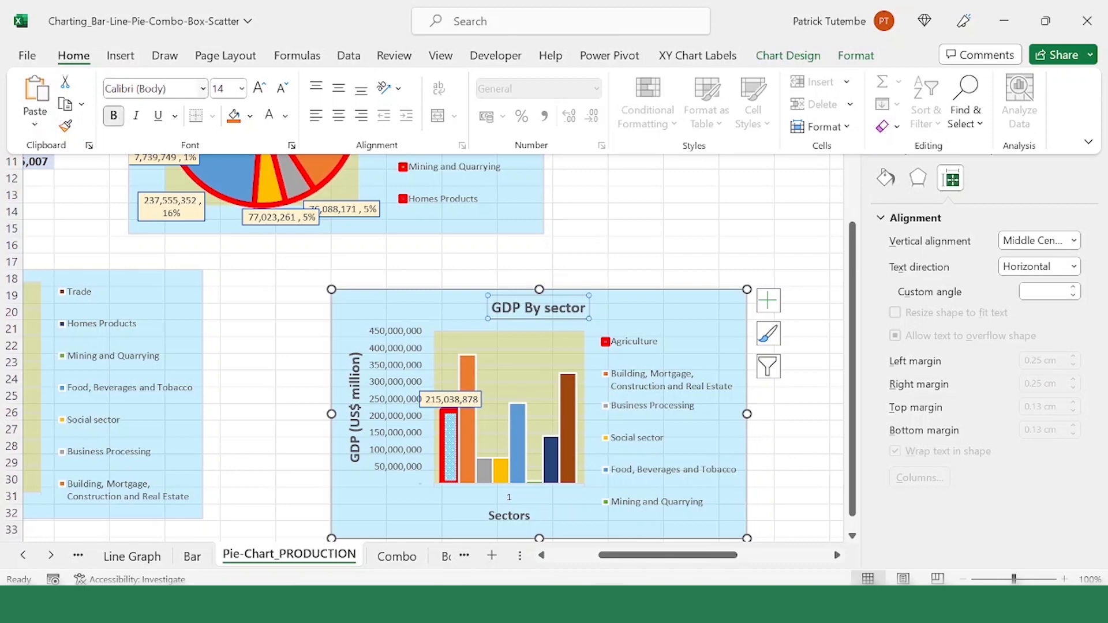
Step: Fill the "GDP By sector" title box with orange and set its font color to blue
{"action": "left_click", "coordinate": [243, 87]}
{"action": "left_click", "coordinate": [239, 128]}
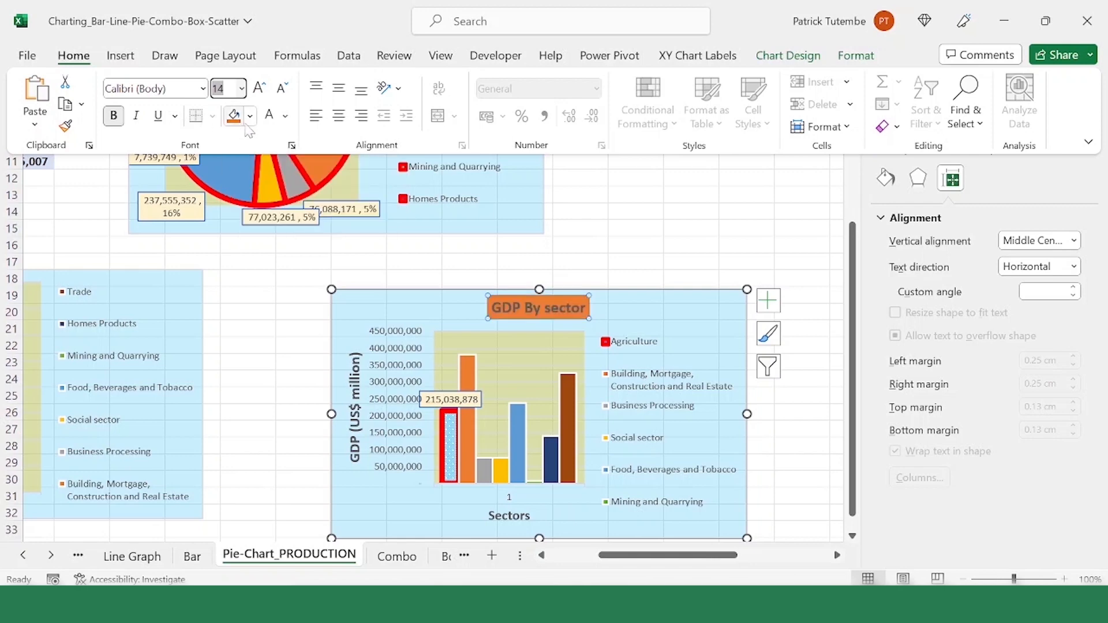
{"action": "left_click", "coordinate": [286, 116]}
{"action": "left_click", "coordinate": [328, 187]}
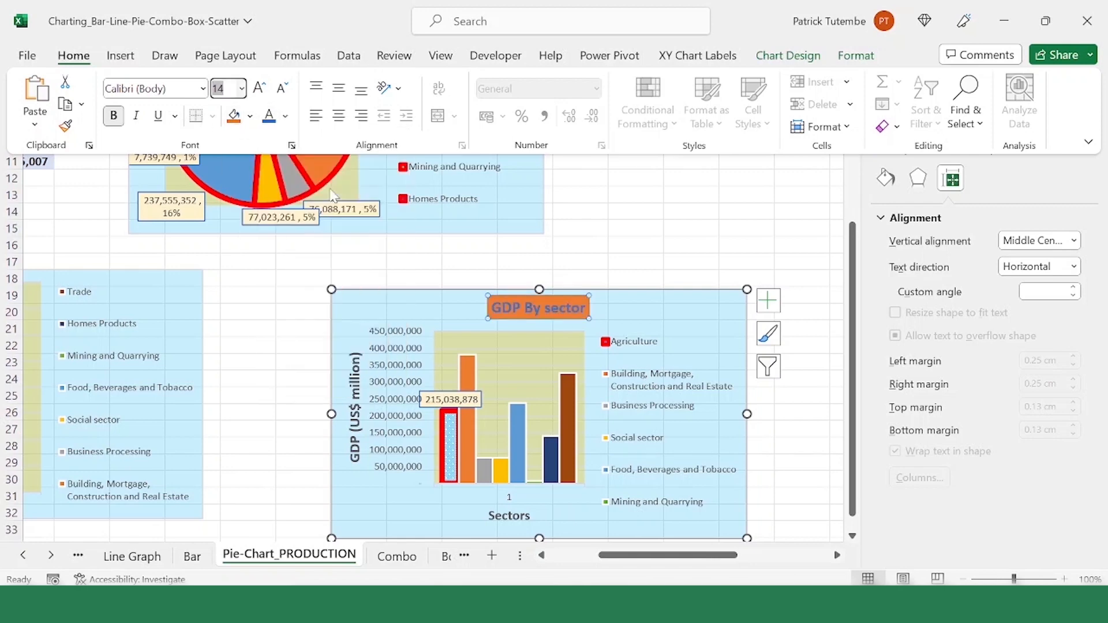
{"action": "left_click", "coordinate": [547, 270]}
{"action": "scroll", "coordinate": [404, 225], "scroll_direction": "up", "scroll_amount": 2}
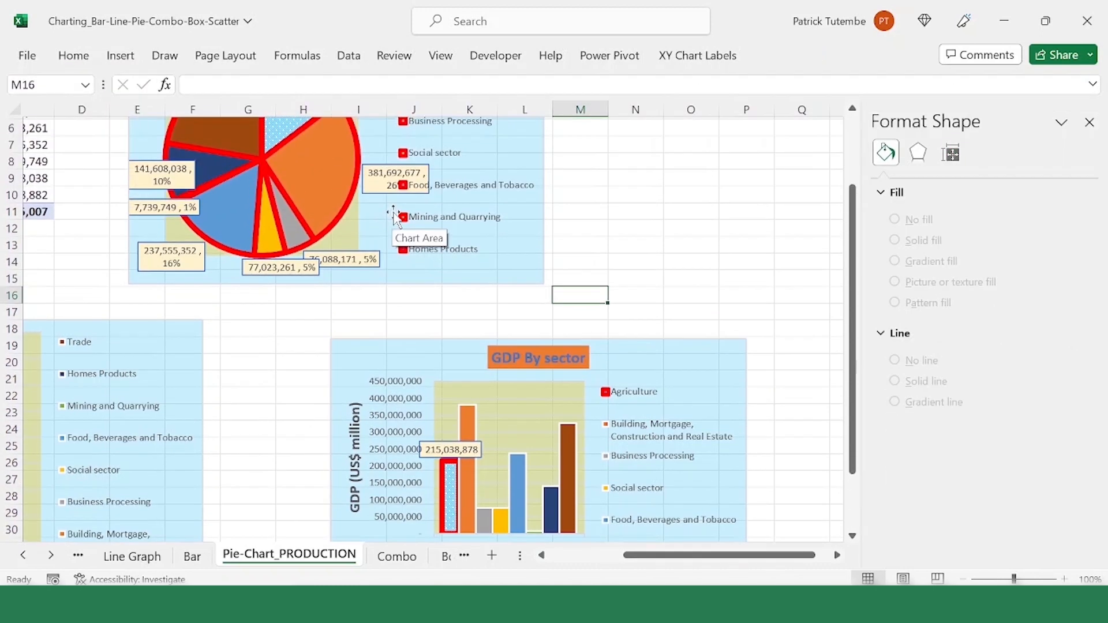
{"action": "scroll", "coordinate": [470, 212], "scroll_direction": "down", "scroll_amount": 2}
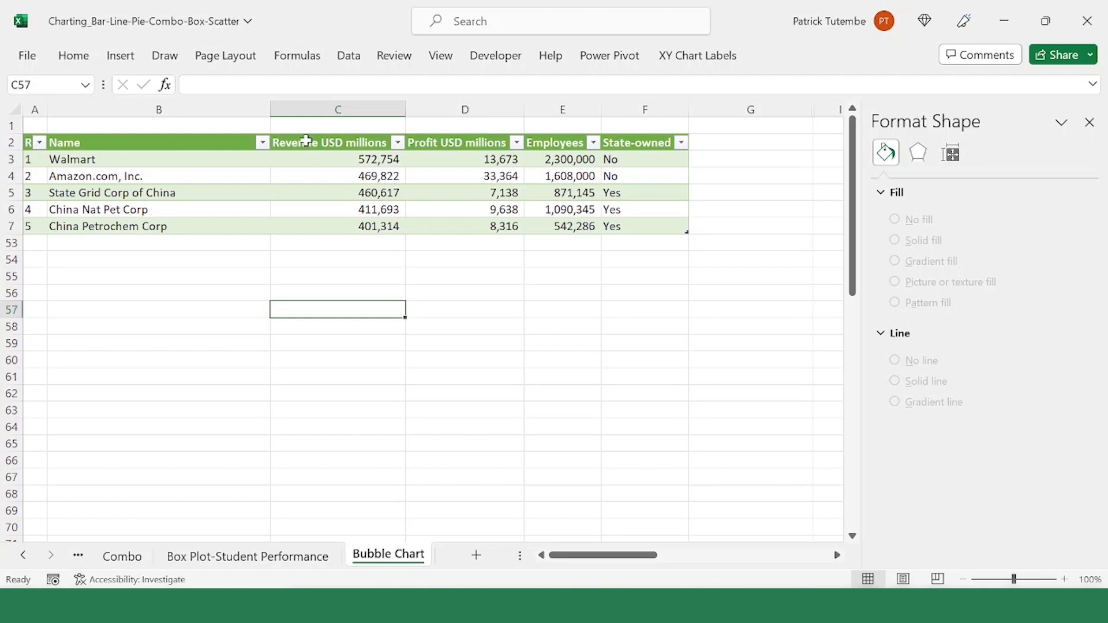
Step: Examine the revenue, profit and employee figures in the company table on the Bubble Chart sheet
{"action": "left_click", "coordinate": [123, 160]}
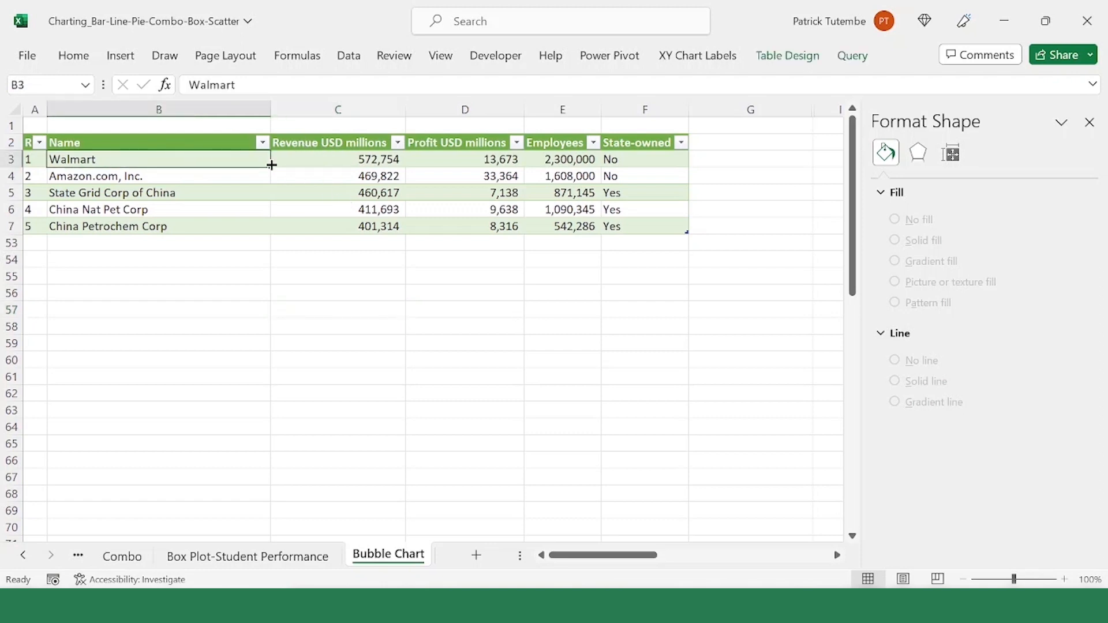
{"action": "left_click", "coordinate": [363, 165]}
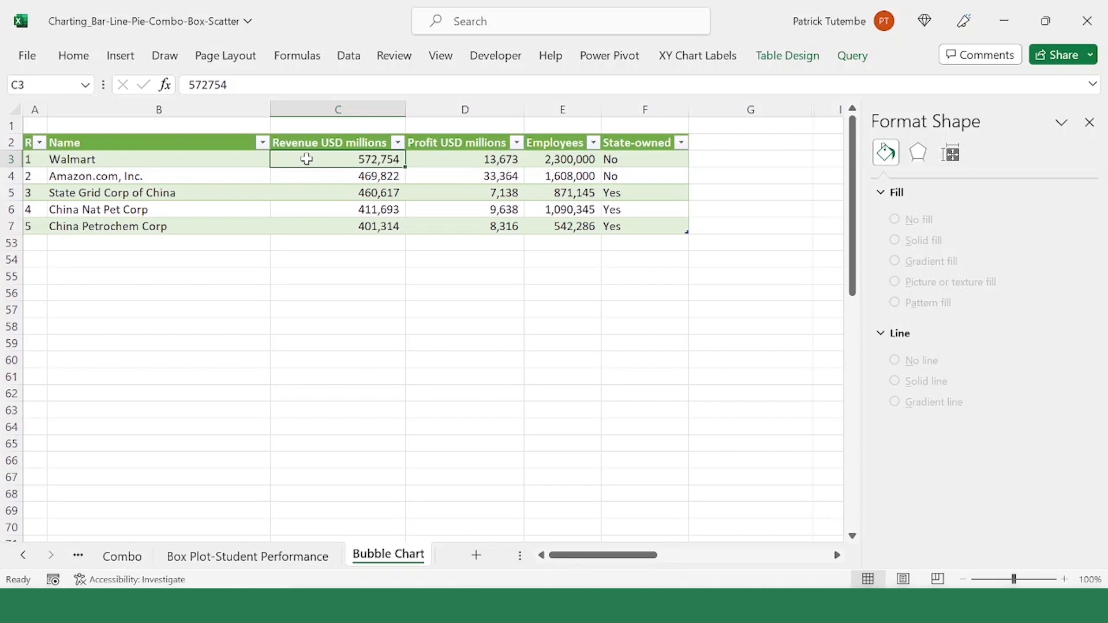
{"action": "left_click_drag", "start_coordinate": [306, 159], "coordinate": [564, 226]}
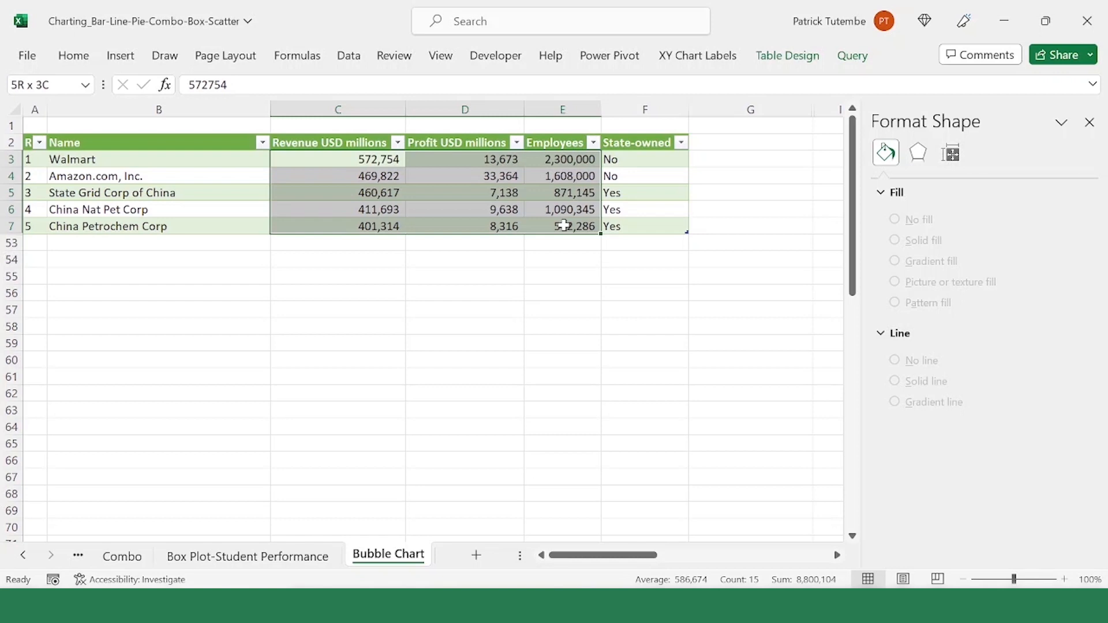
{"action": "left_click_drag", "start_coordinate": [564, 225], "coordinate": [564, 226]}
{"action": "left_click", "coordinate": [391, 240]}
{"action": "left_click_drag", "start_coordinate": [323, 157], "coordinate": [563, 228]}
{"action": "left_click", "coordinate": [332, 209]}
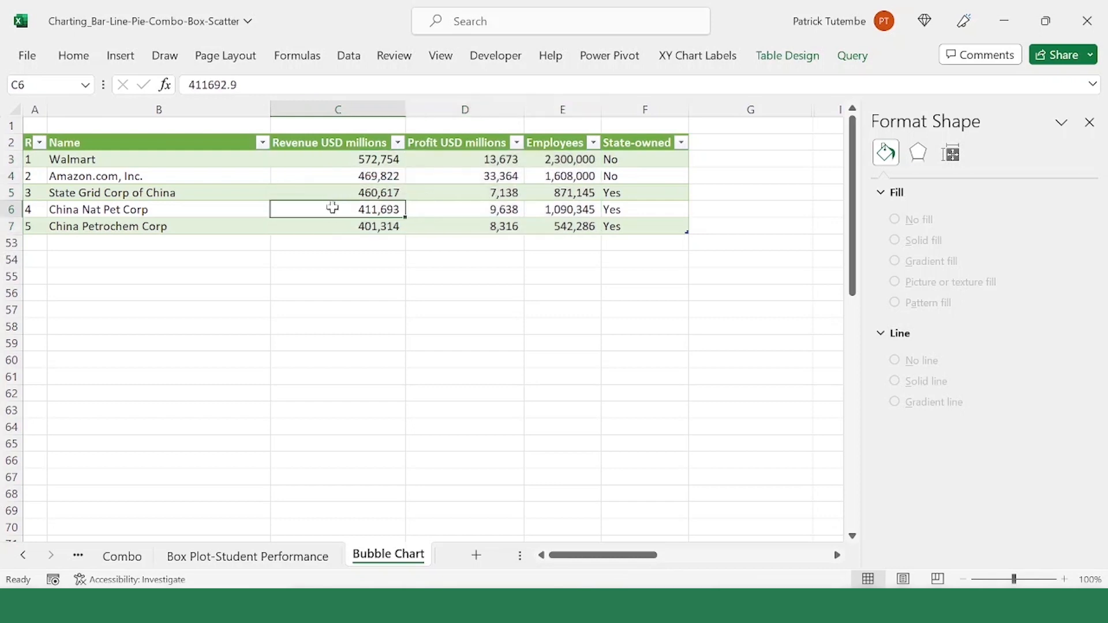
Step: Insert a 3-D Bubble chart from C3:E7, plotting profit against revenue with employees as the bubble size
{"action": "left_click_drag", "start_coordinate": [332, 159], "coordinate": [553, 226]}
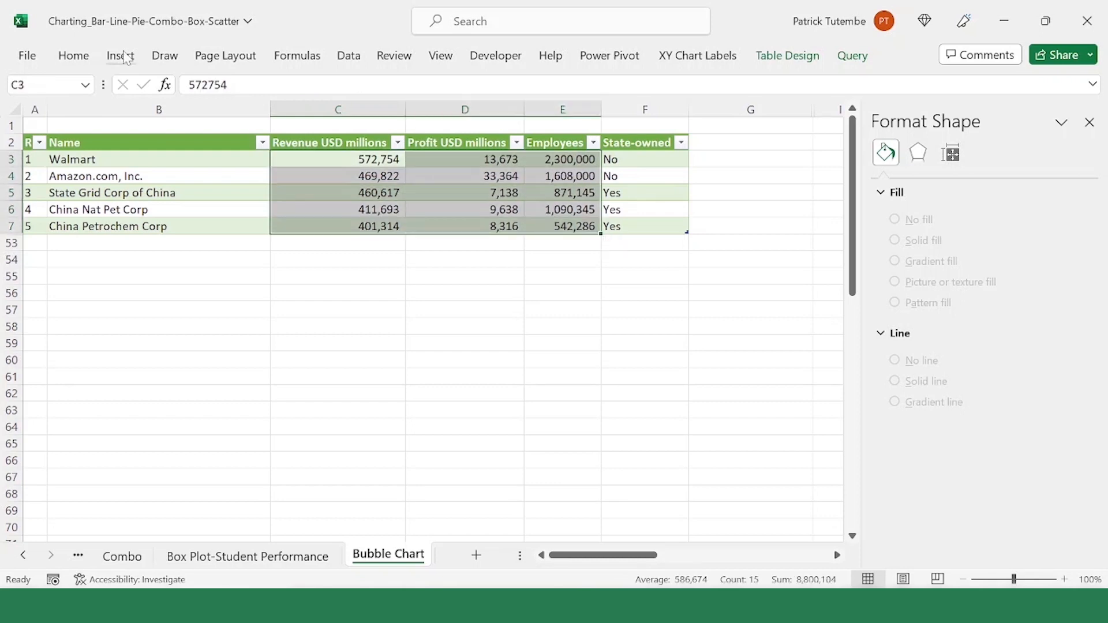
{"action": "left_click", "coordinate": [121, 55]}
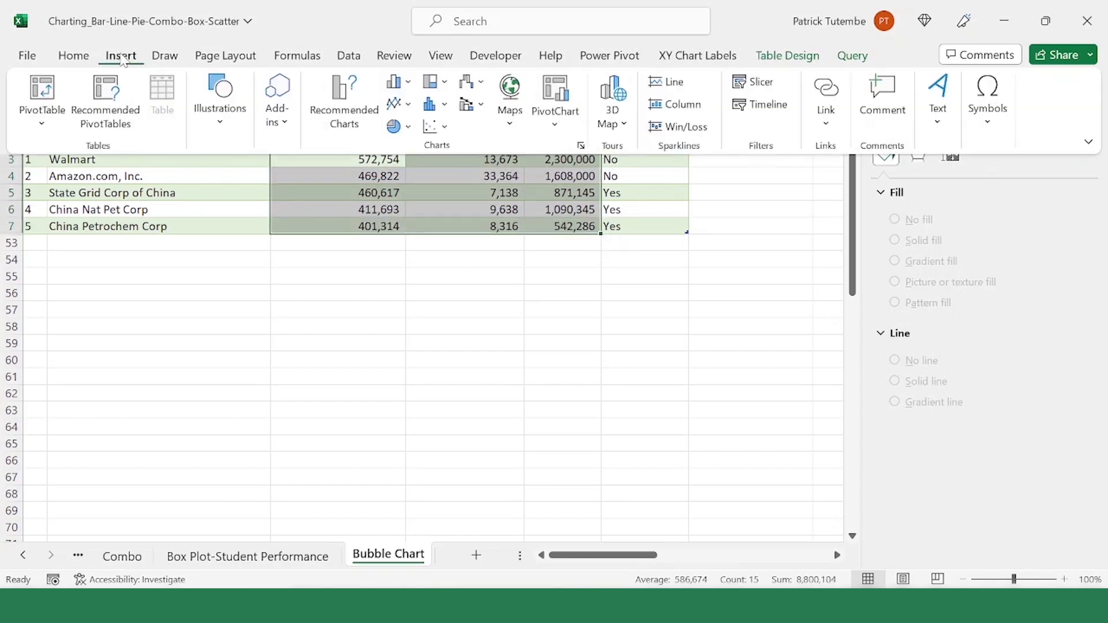
{"action": "left_click", "coordinate": [581, 146]}
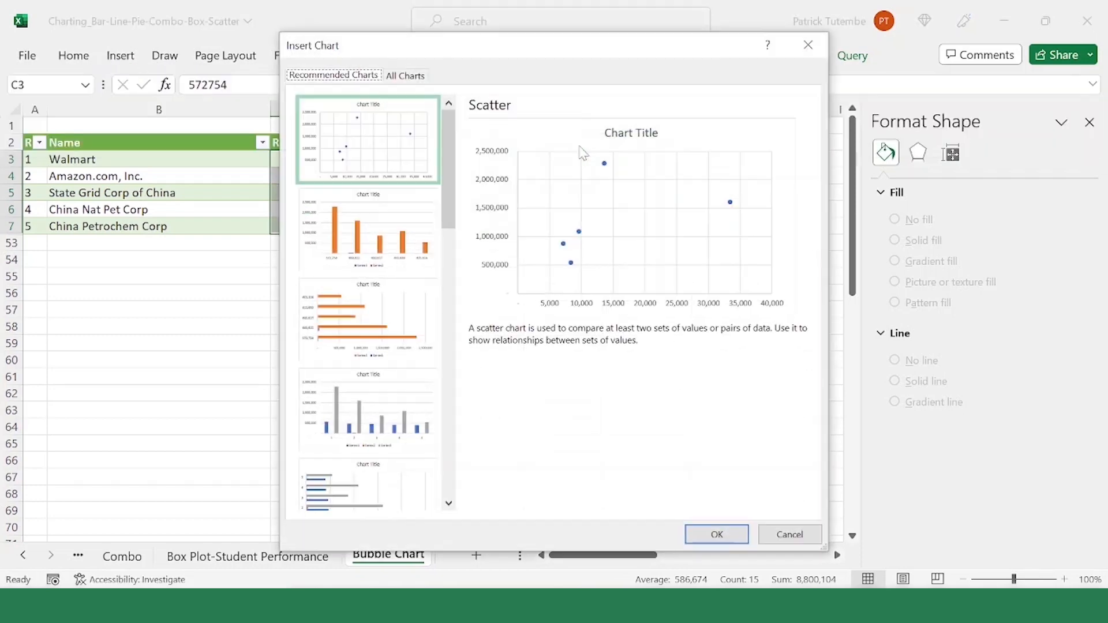
{"action": "left_click", "coordinate": [411, 77]}
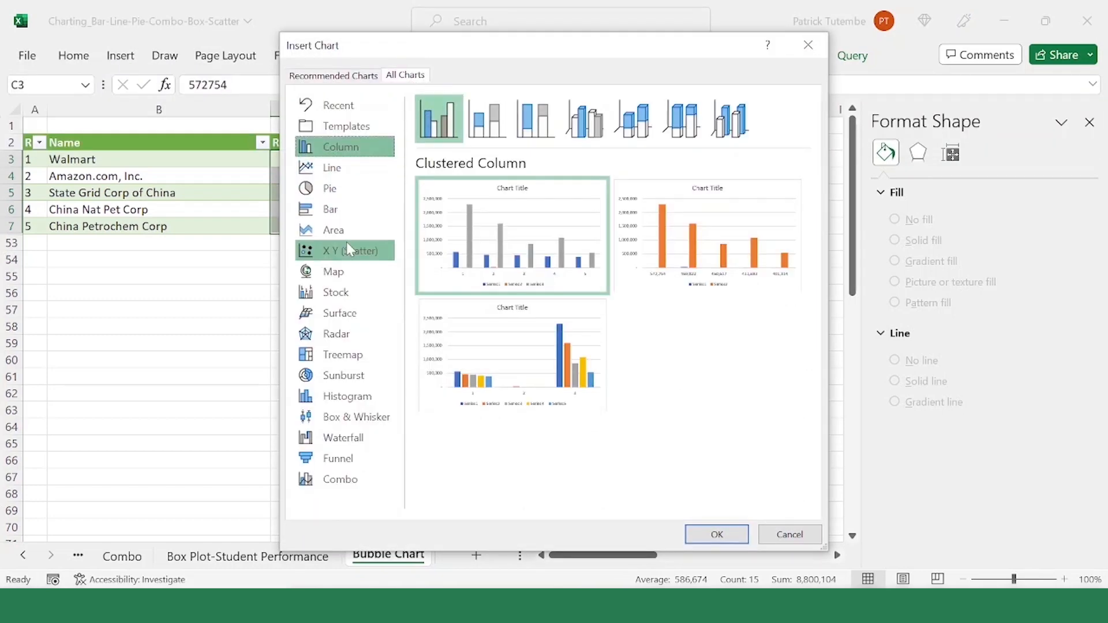
{"action": "left_click", "coordinate": [371, 254]}
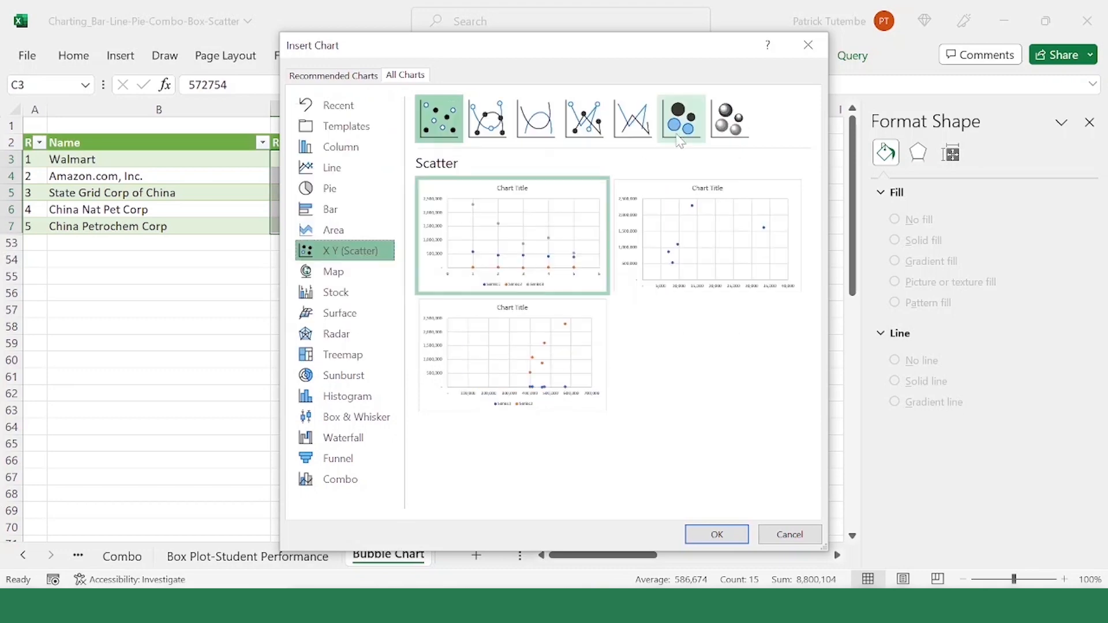
{"action": "left_click", "coordinate": [736, 126]}
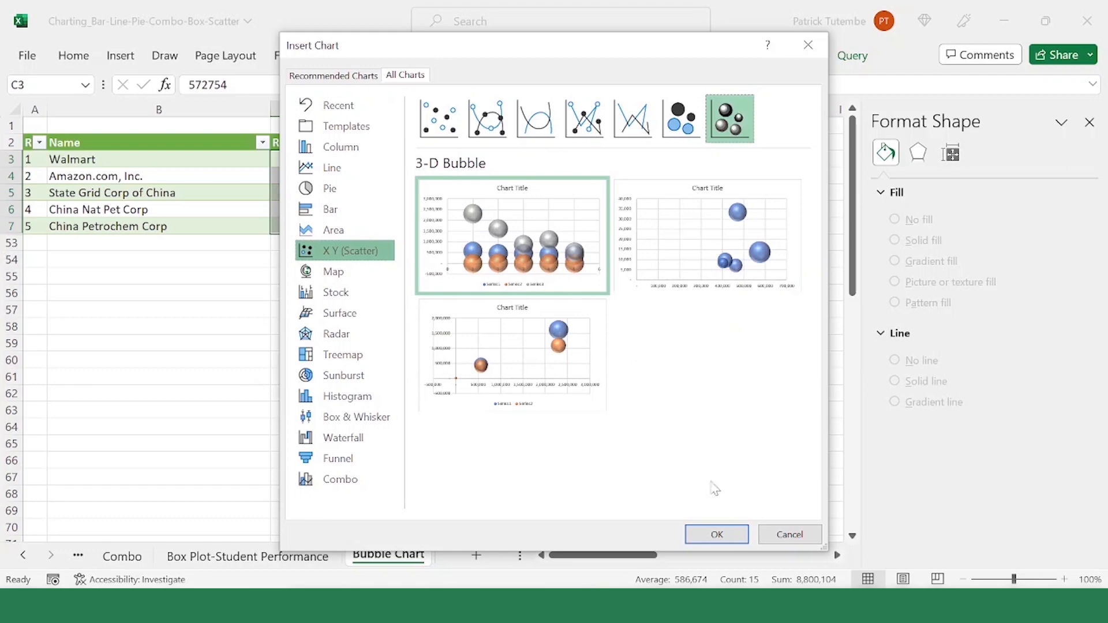
{"action": "left_click", "coordinate": [717, 534]}
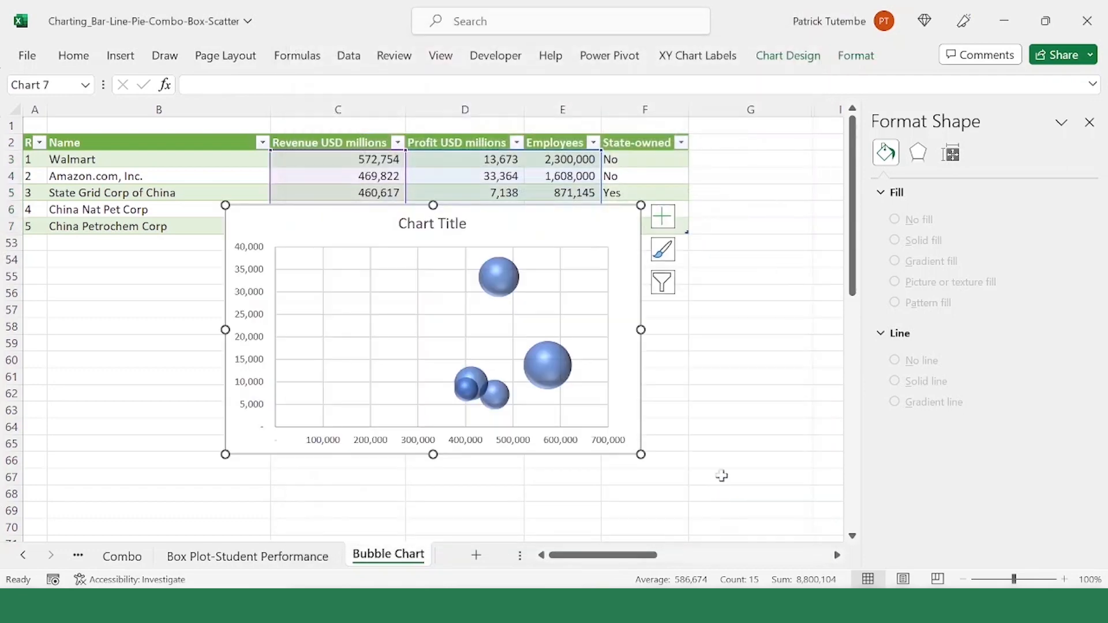
{"action": "key", "text": "alt+p"}
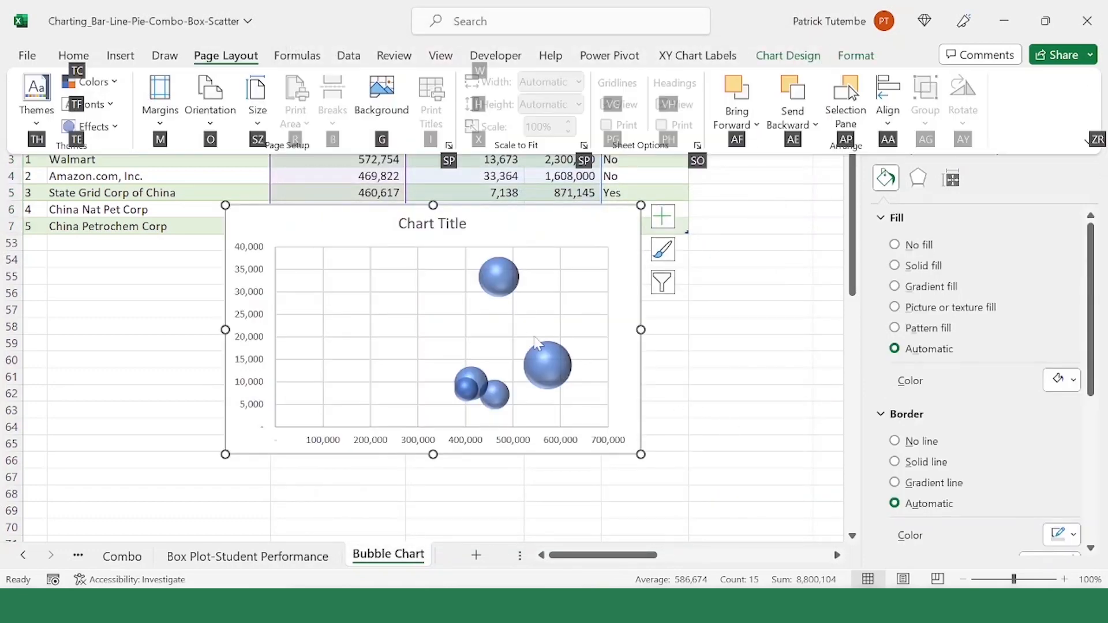
{"action": "left_click", "coordinate": [542, 227]}
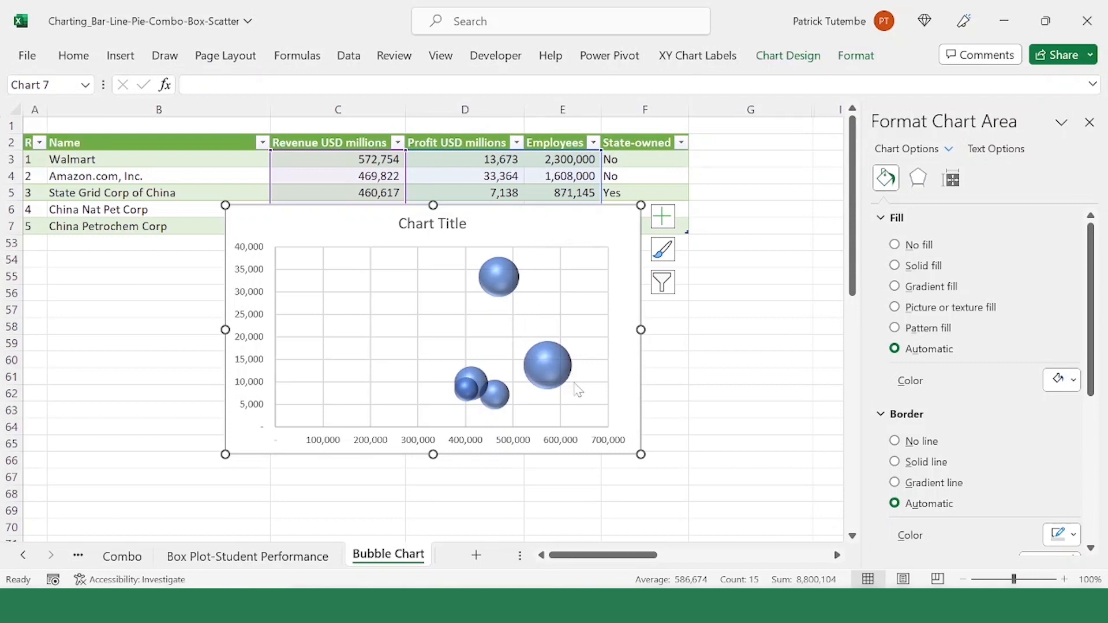
{"action": "left_click", "coordinate": [554, 378]}
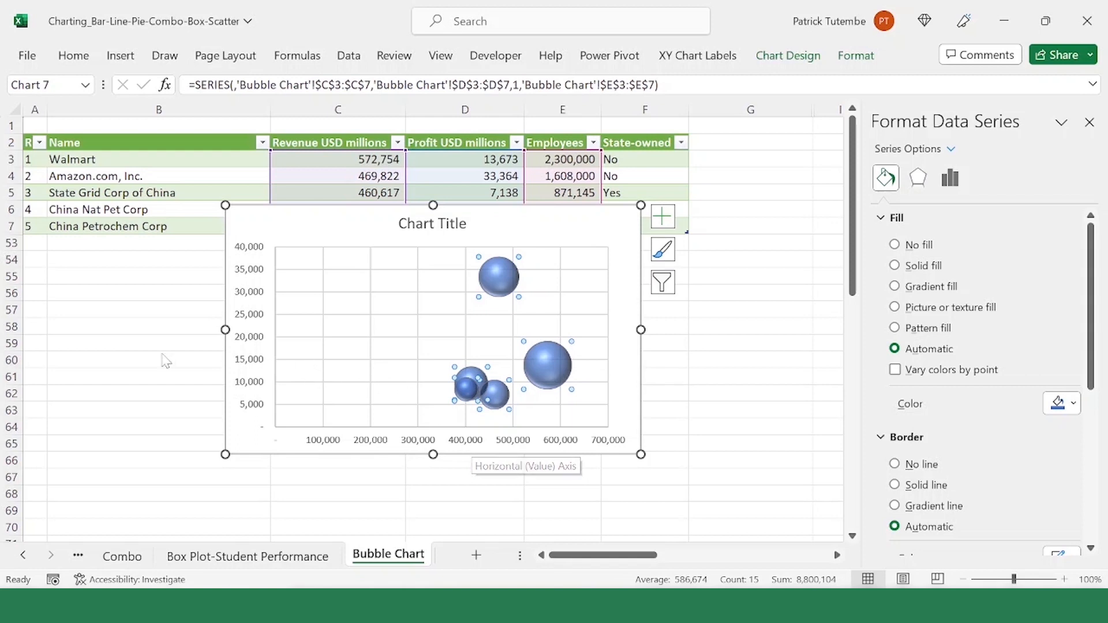
{"action": "left_click", "coordinate": [324, 277]}
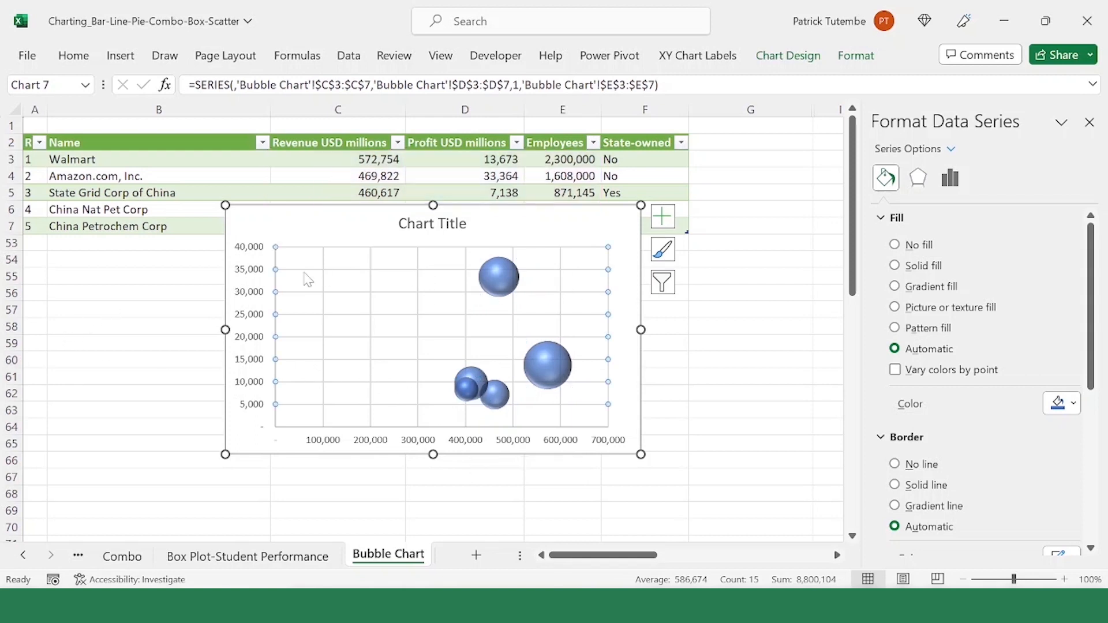
{"action": "left_click", "coordinate": [751, 343]}
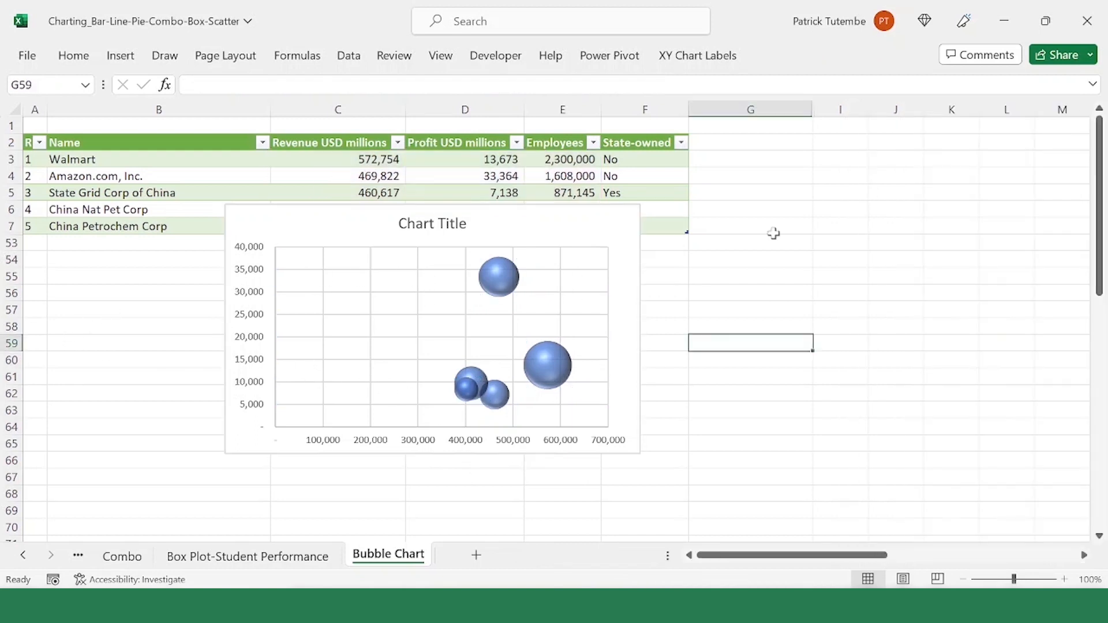
Step: Format the bubble series' fill to vary colors by point
{"action": "left_click", "coordinate": [506, 283]}
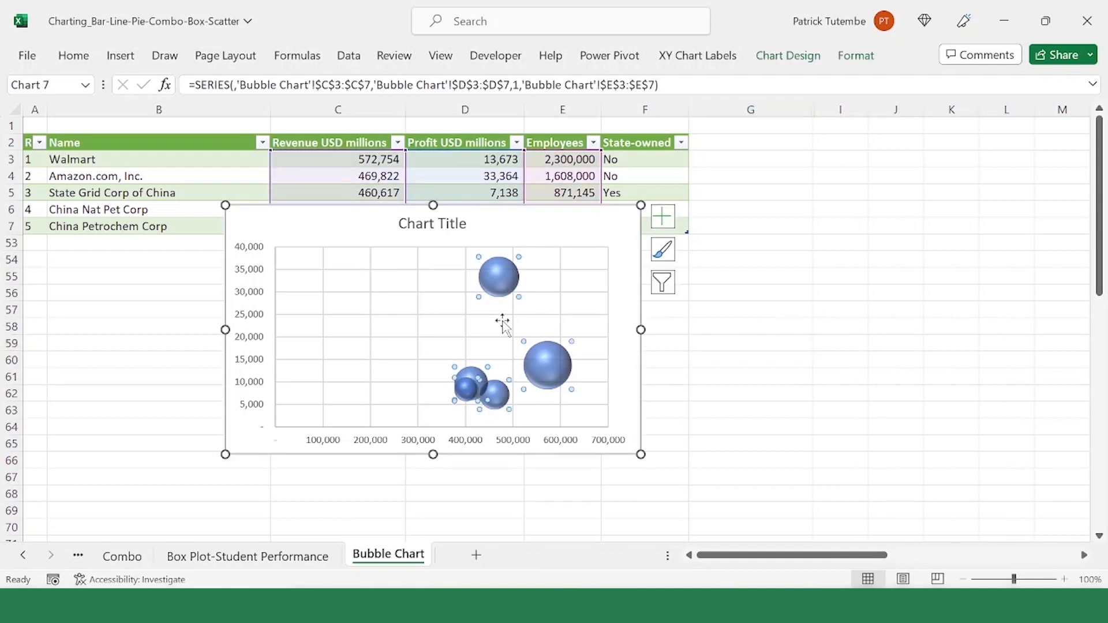
{"action": "right_click", "coordinate": [553, 364]}
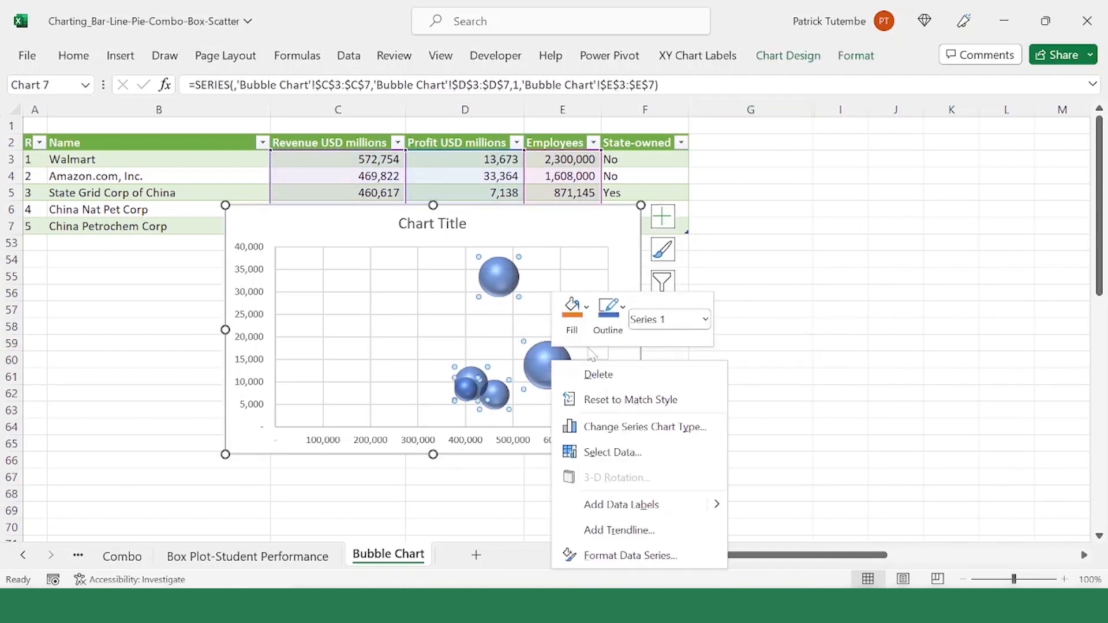
{"action": "left_click", "coordinate": [653, 556]}
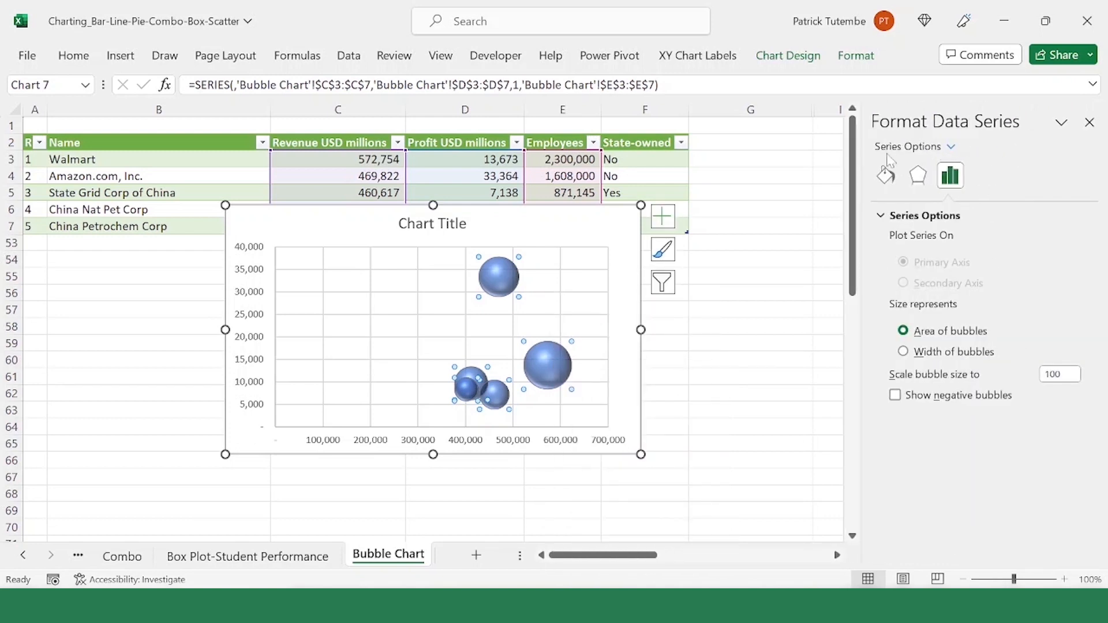
{"action": "key", "text": "alt+p"}
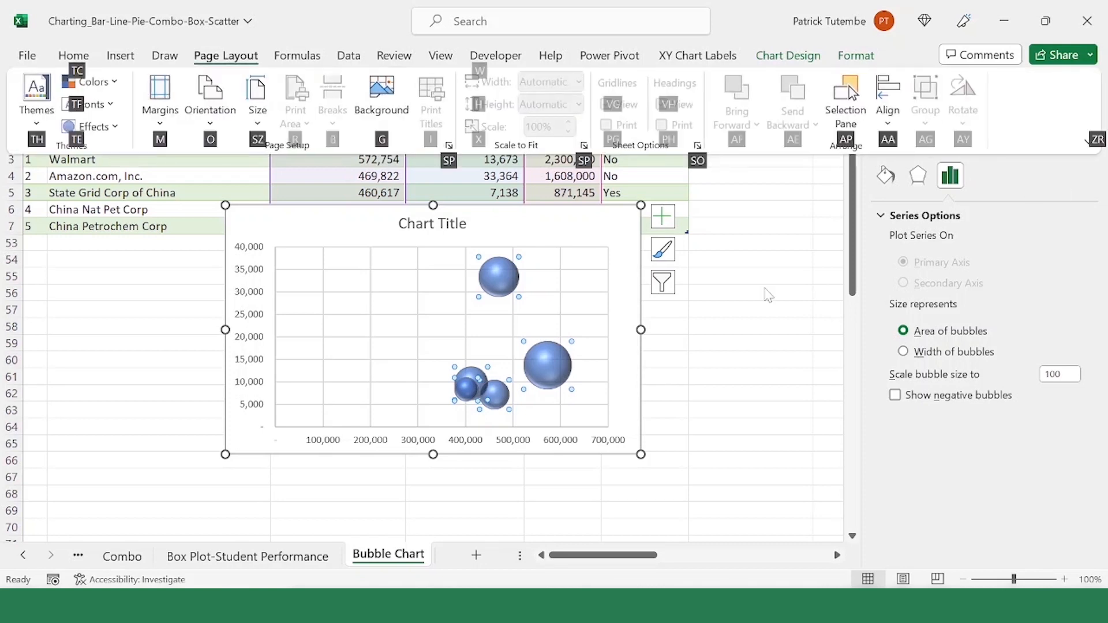
{"action": "left_click", "coordinate": [767, 293]}
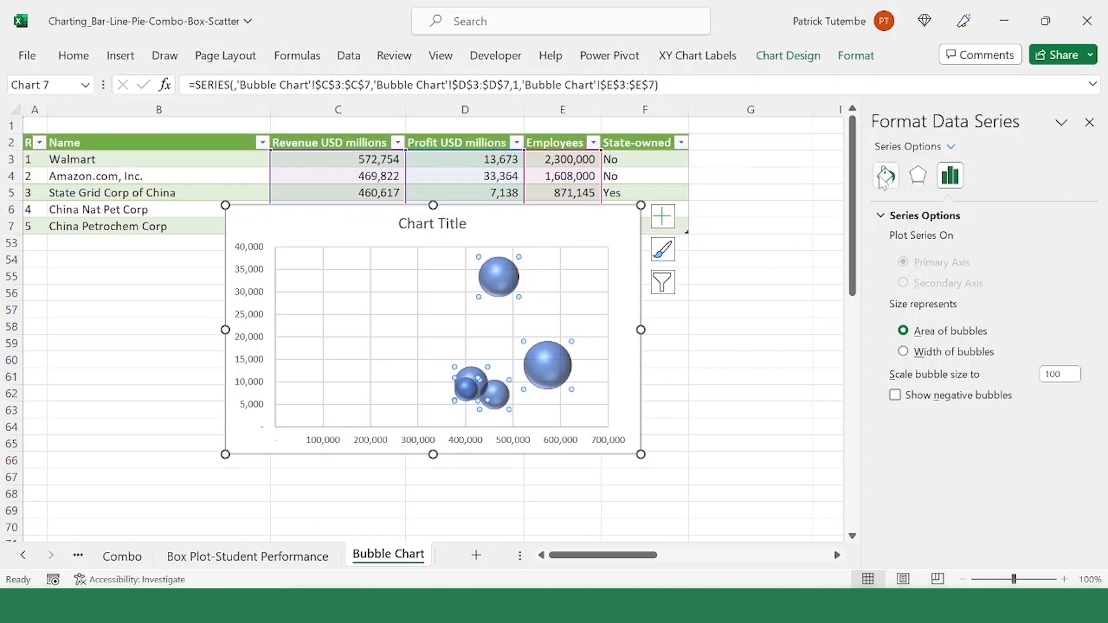
{"action": "left_click", "coordinate": [883, 180]}
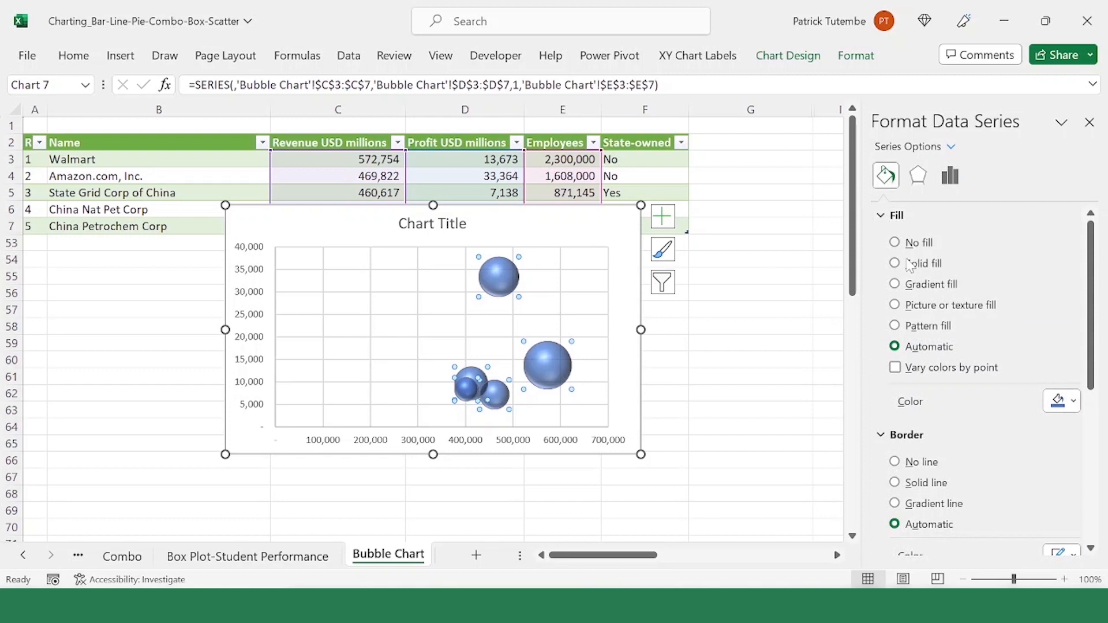
{"action": "left_click", "coordinate": [895, 368]}
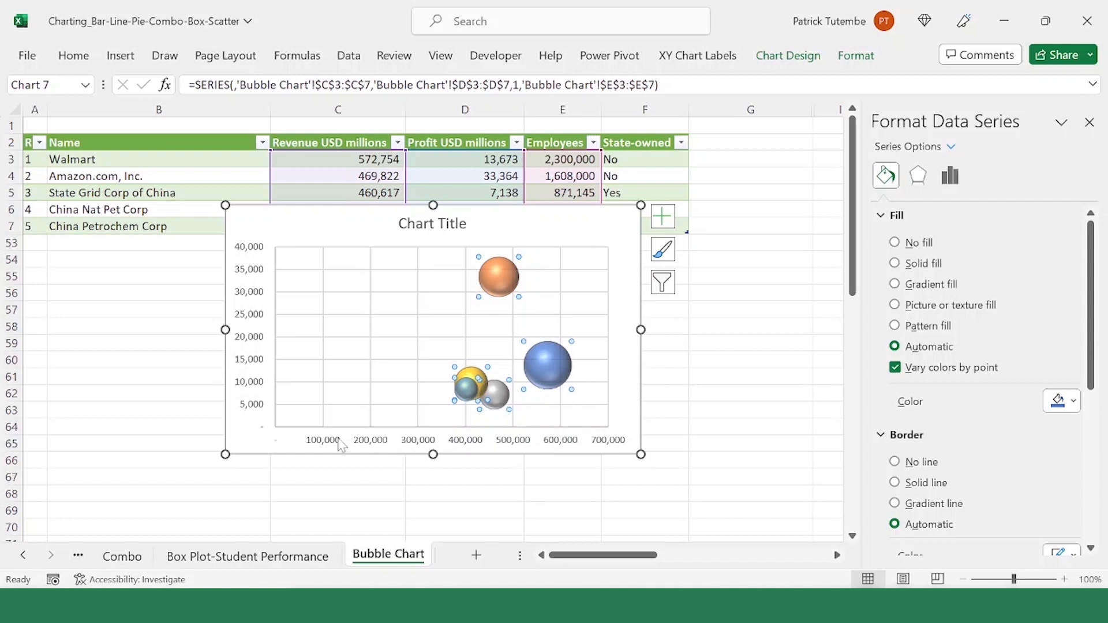
Step: Examine the bubbles' positions against the horizontal and vertical axes and the gridlines
{"action": "left_click", "coordinate": [458, 324]}
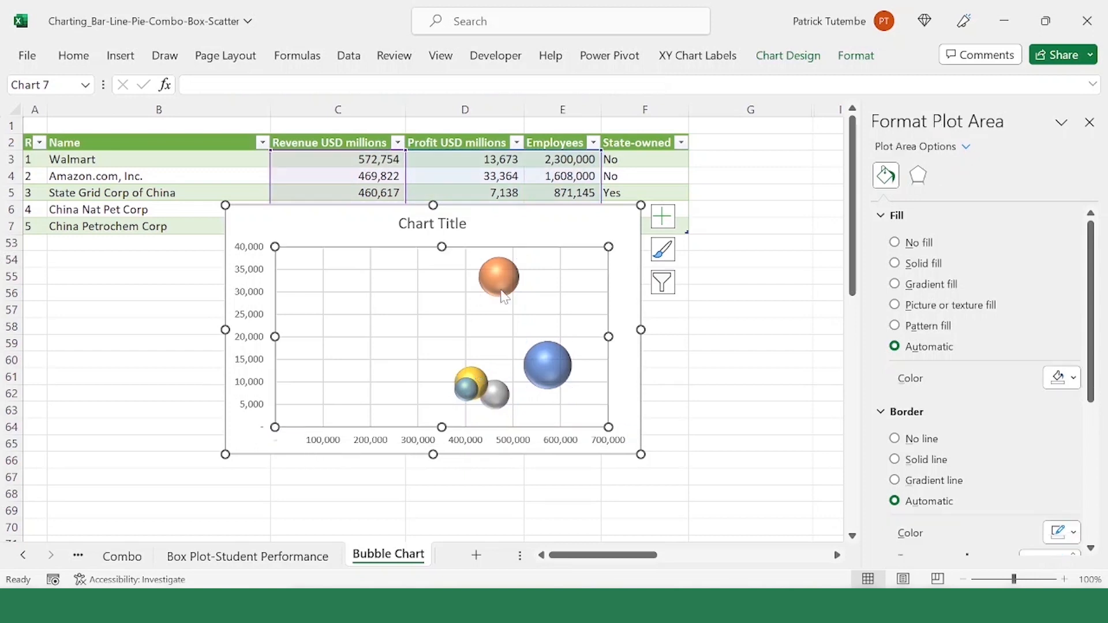
{"action": "left_click", "coordinate": [557, 441]}
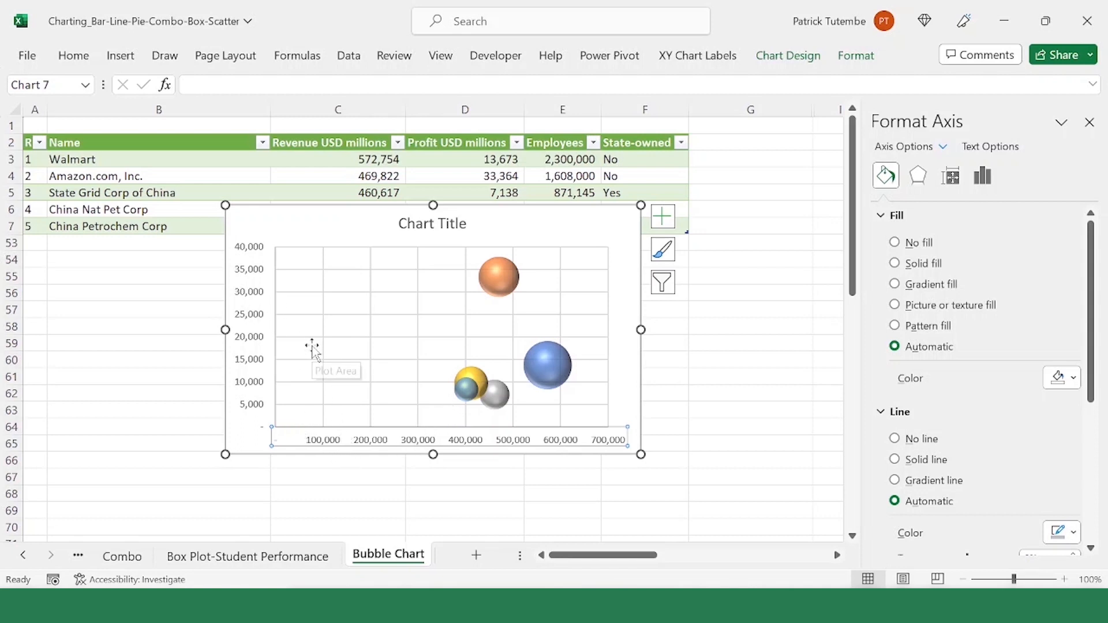
{"action": "left_click", "coordinate": [270, 358]}
{"action": "left_click", "coordinate": [355, 445]}
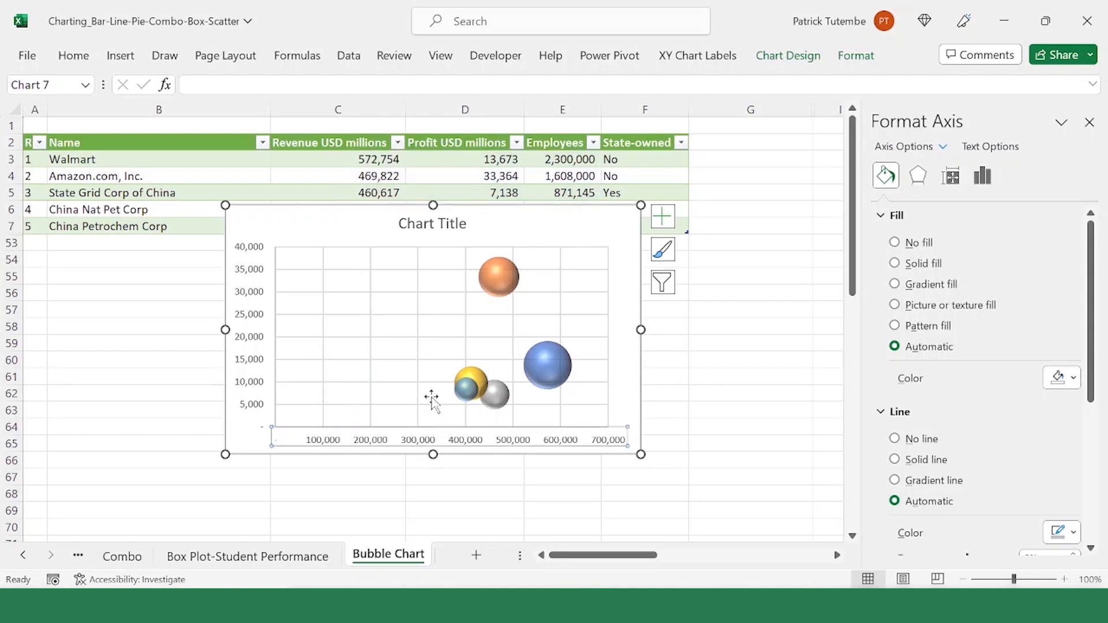
{"action": "left_click", "coordinate": [462, 375]}
{"action": "left_click", "coordinate": [453, 292]}
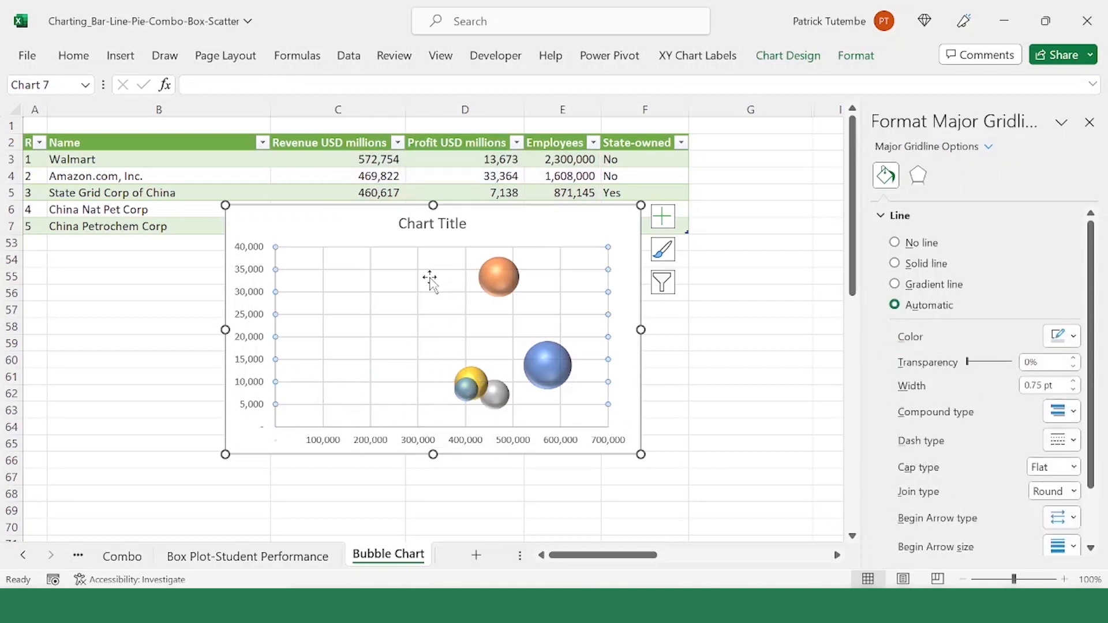
{"action": "left_click", "coordinate": [429, 419]}
{"action": "left_click", "coordinate": [324, 408]}
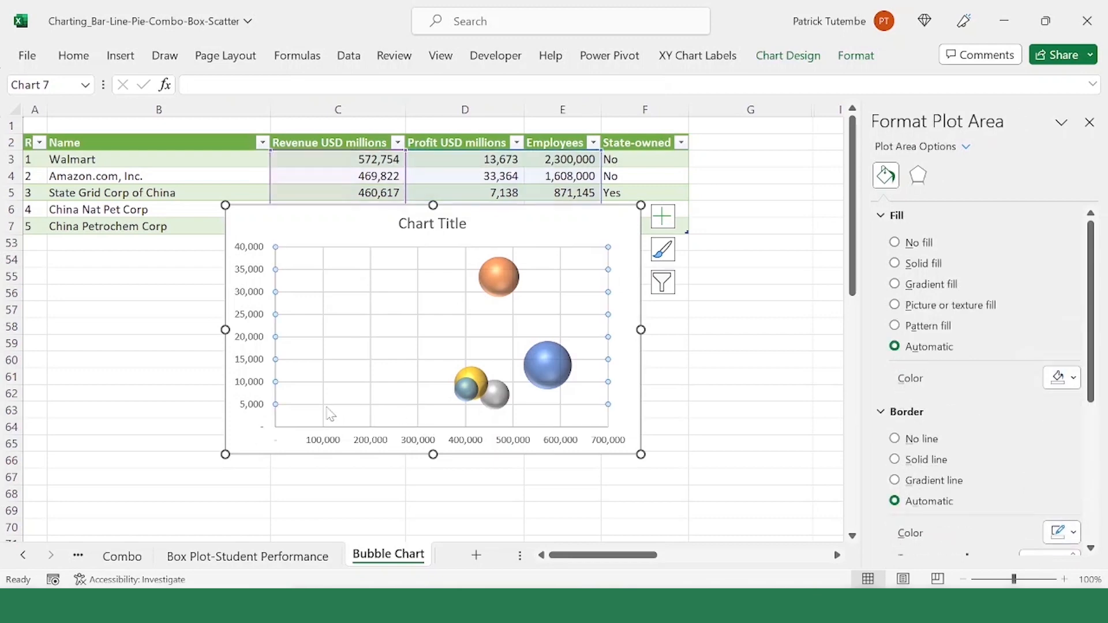
{"action": "left_click", "coordinate": [415, 400]}
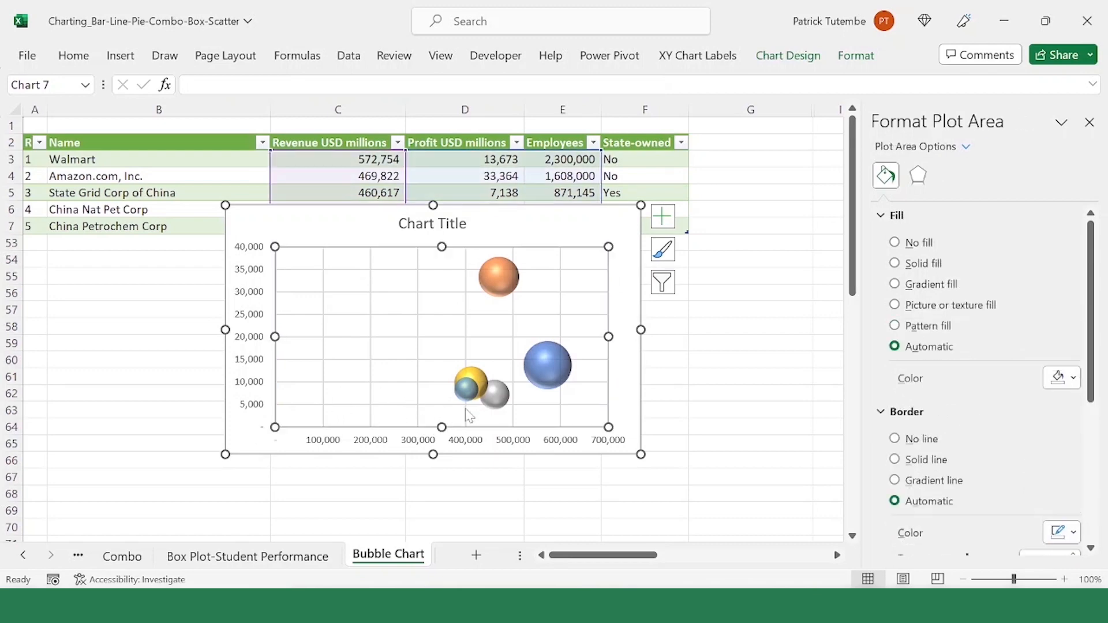
Step: Check the minimum and maximum bounds in the horizontal axis's formatting options, leaving the values as they are
{"action": "left_click", "coordinate": [466, 448]}
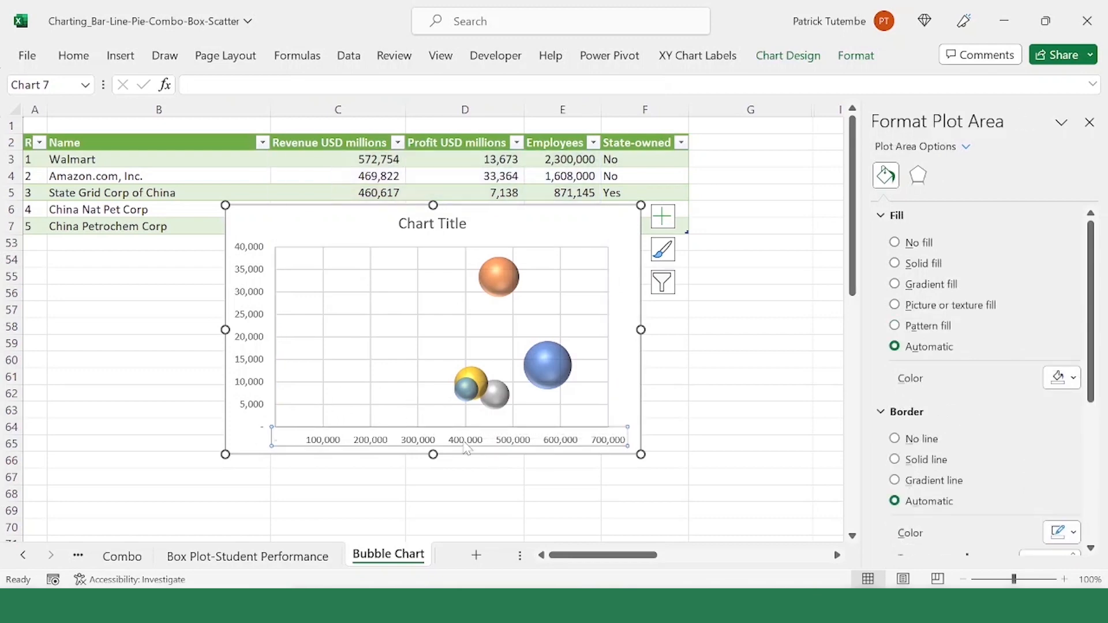
{"action": "right_click", "coordinate": [420, 446]}
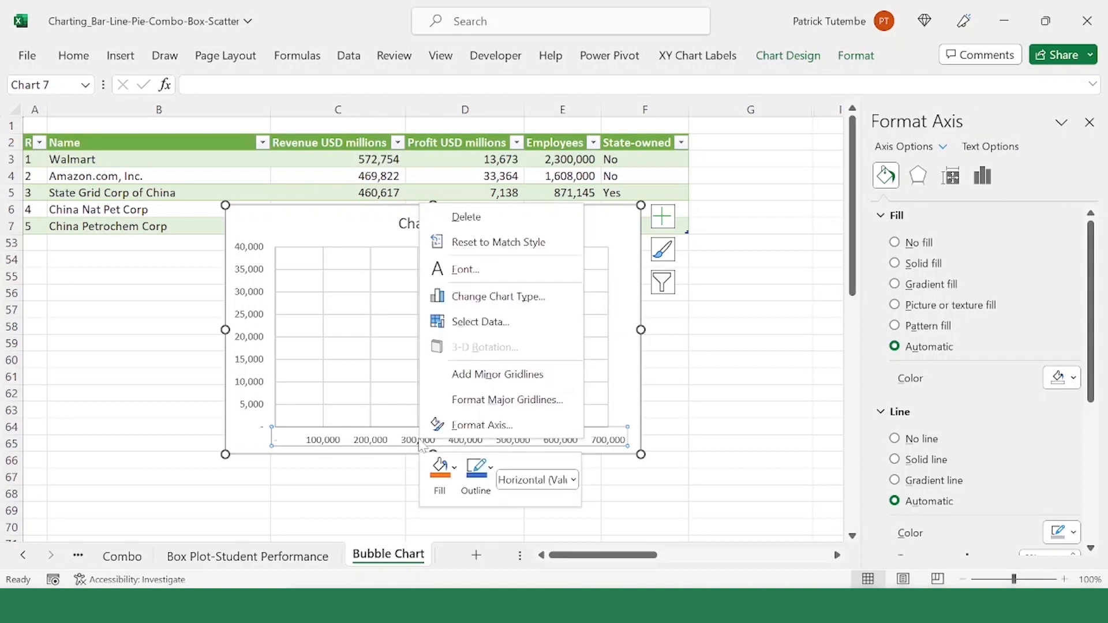
{"action": "left_click", "coordinate": [491, 426]}
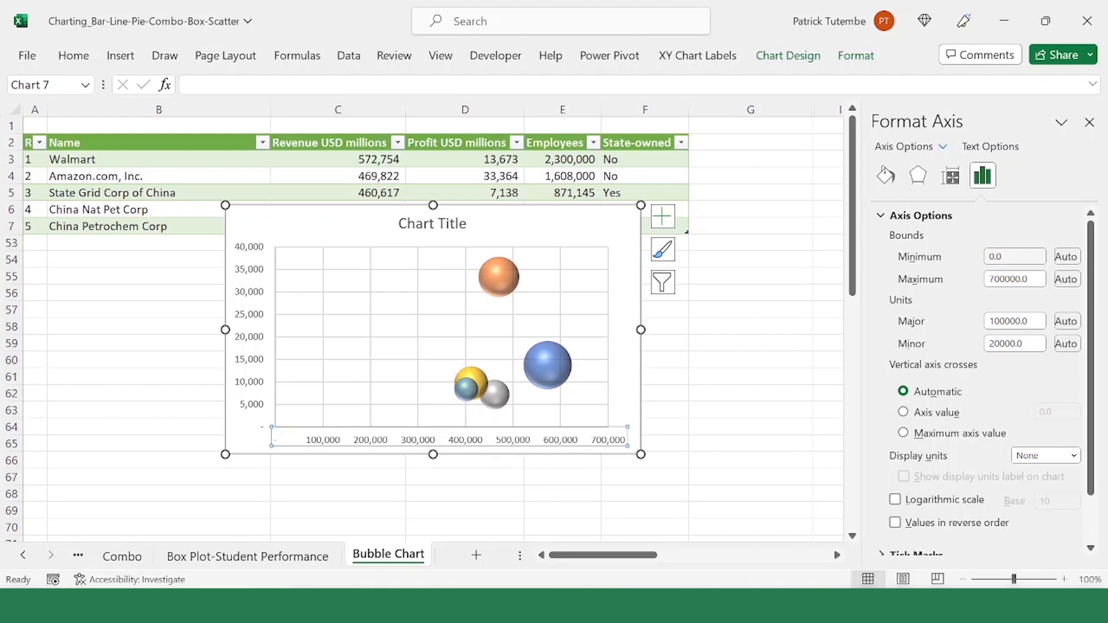
{"action": "left_click", "coordinate": [1014, 259]}
{"action": "left_click", "coordinate": [1029, 278]}
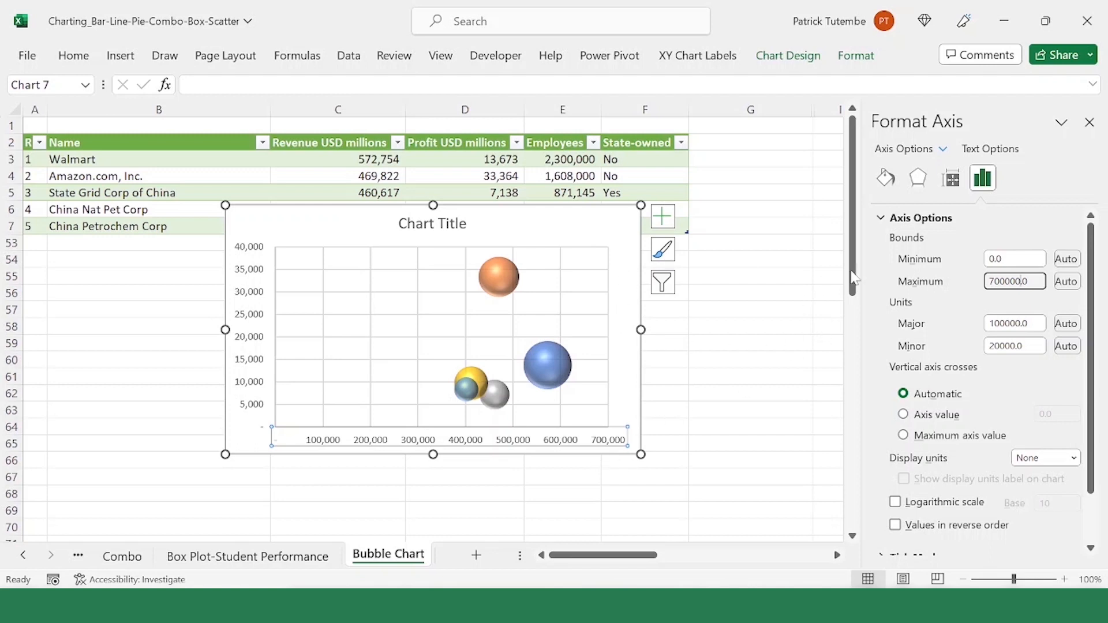
{"action": "left_click", "coordinate": [1090, 122]}
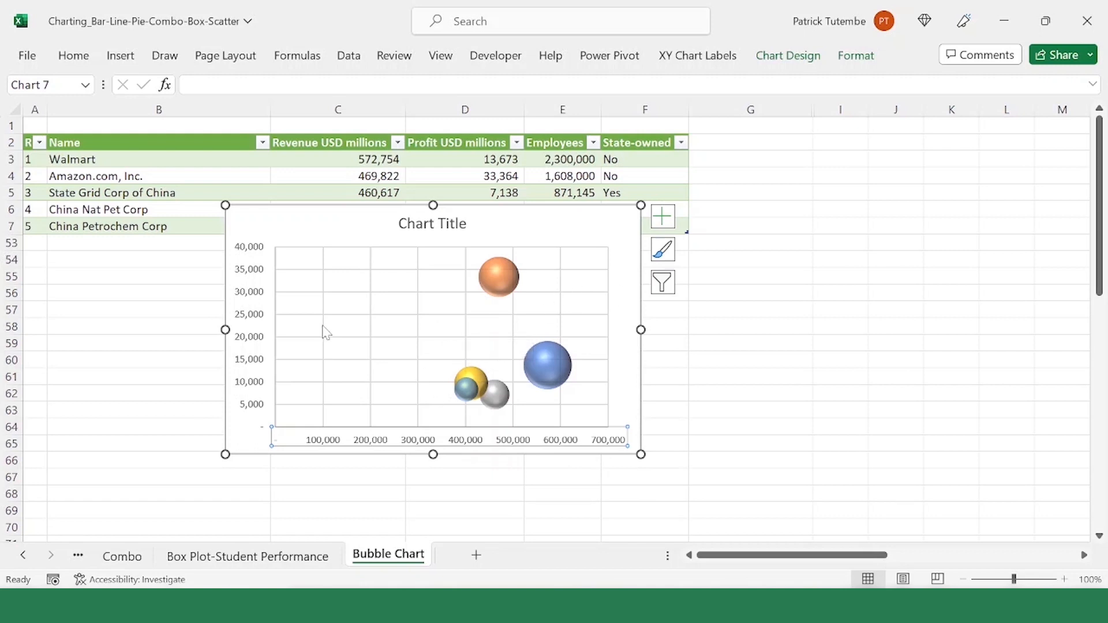
Step: Move the bubble chart below the company table and enter the labels Size, V=Y and H=X in C1, D1 and E1
{"action": "left_click_drag", "start_coordinate": [374, 237], "coordinate": [326, 298]}
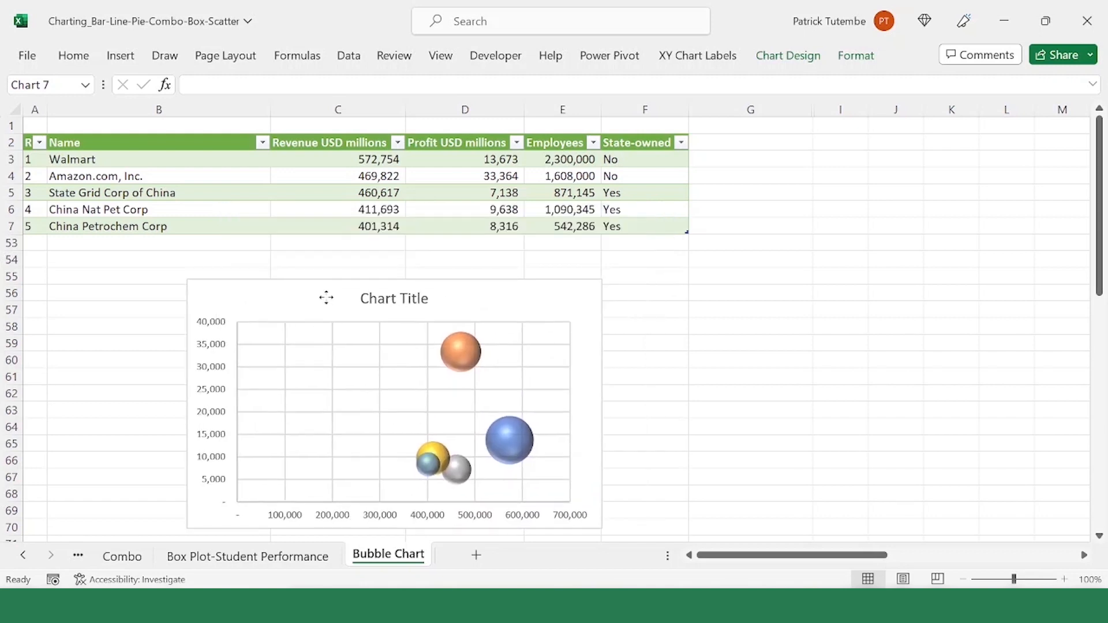
{"action": "left_click", "coordinate": [315, 117]}
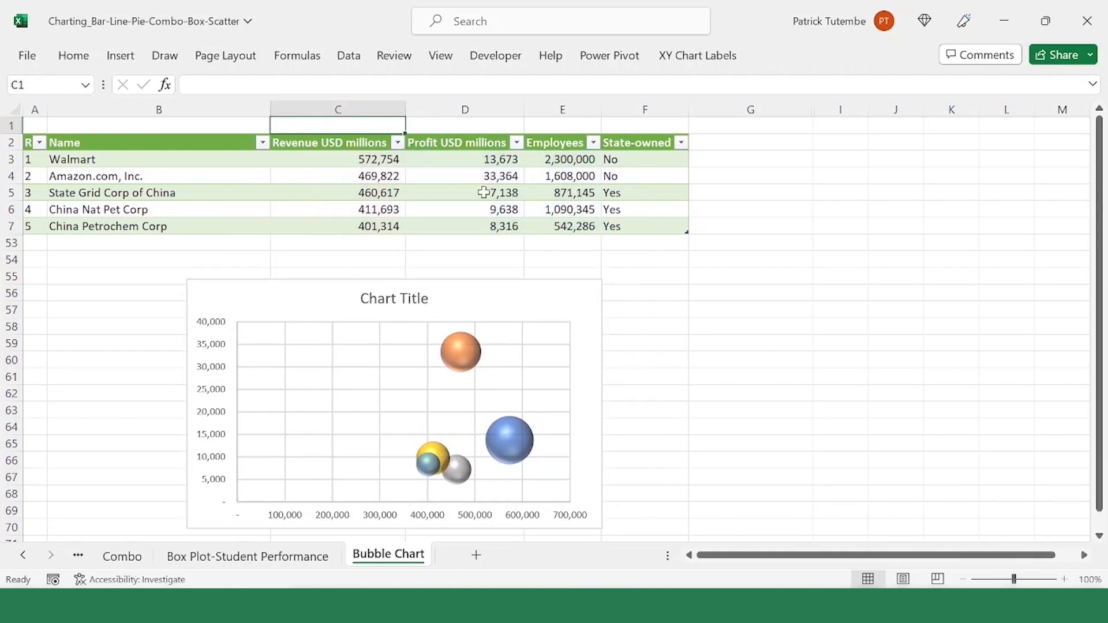
{"action": "type", "text": "Si"}
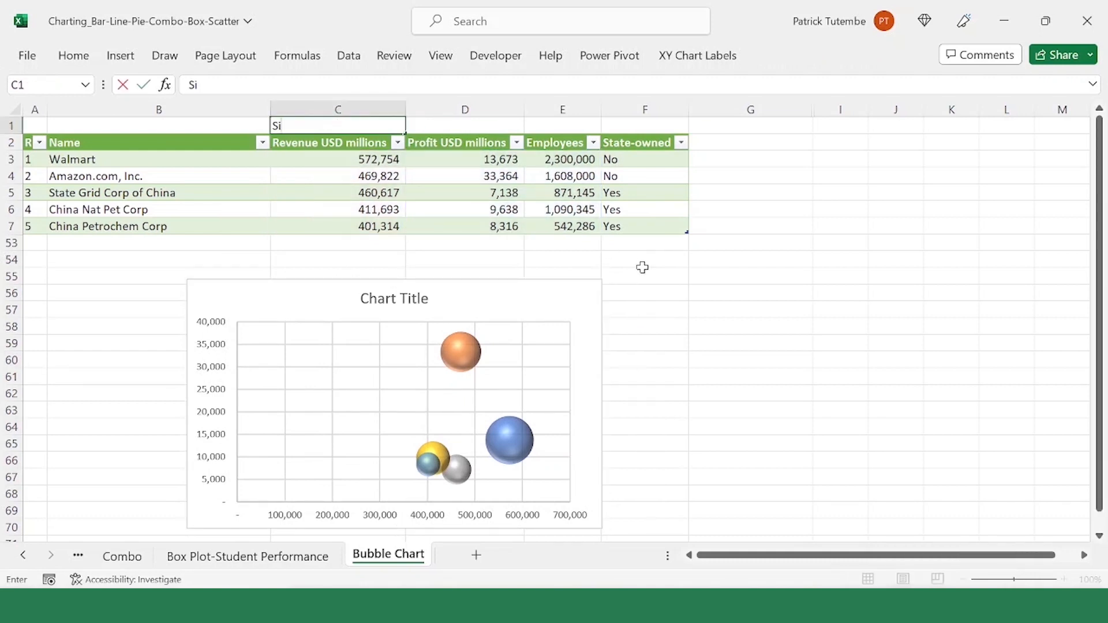
{"action": "type", "text": "ze"}
{"action": "left_click", "coordinate": [461, 129]}
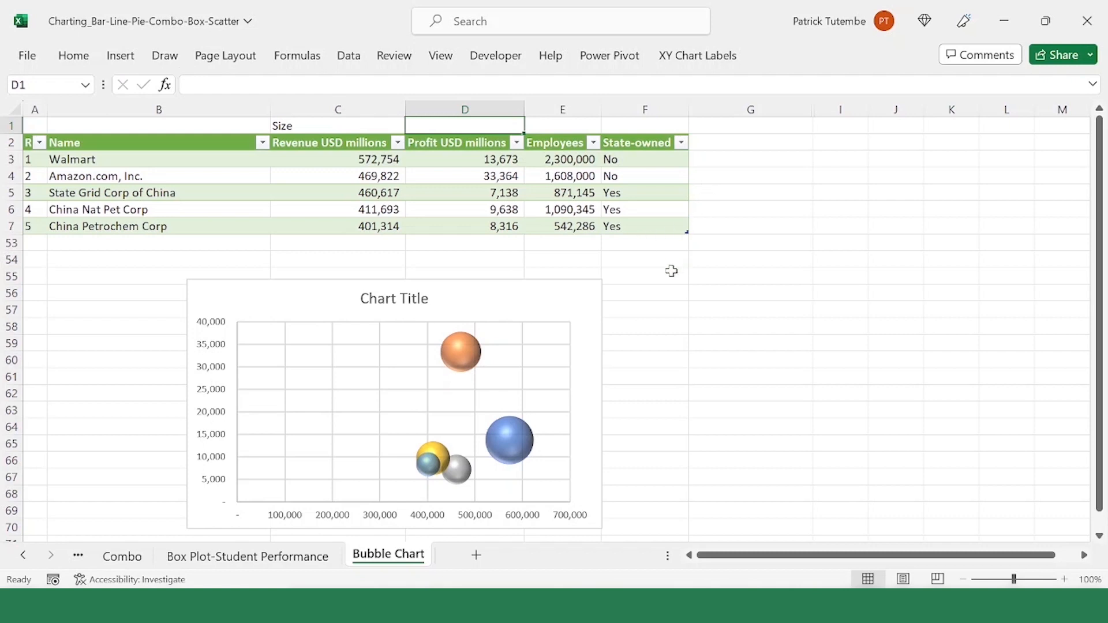
{"action": "type", "text": "V=Y"}
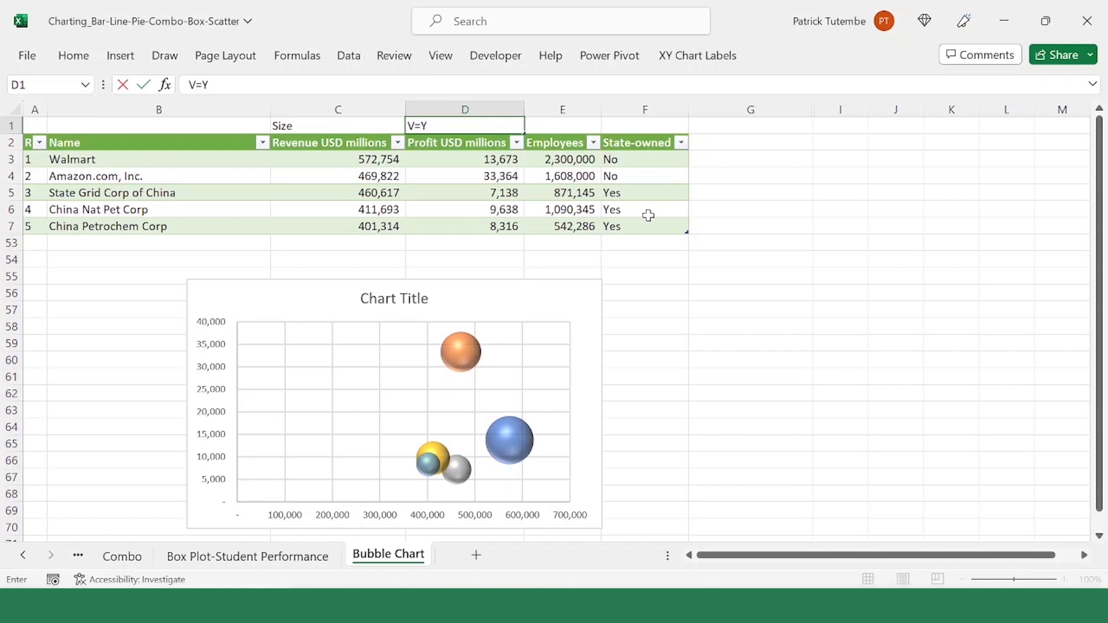
{"action": "left_click", "coordinate": [571, 125]}
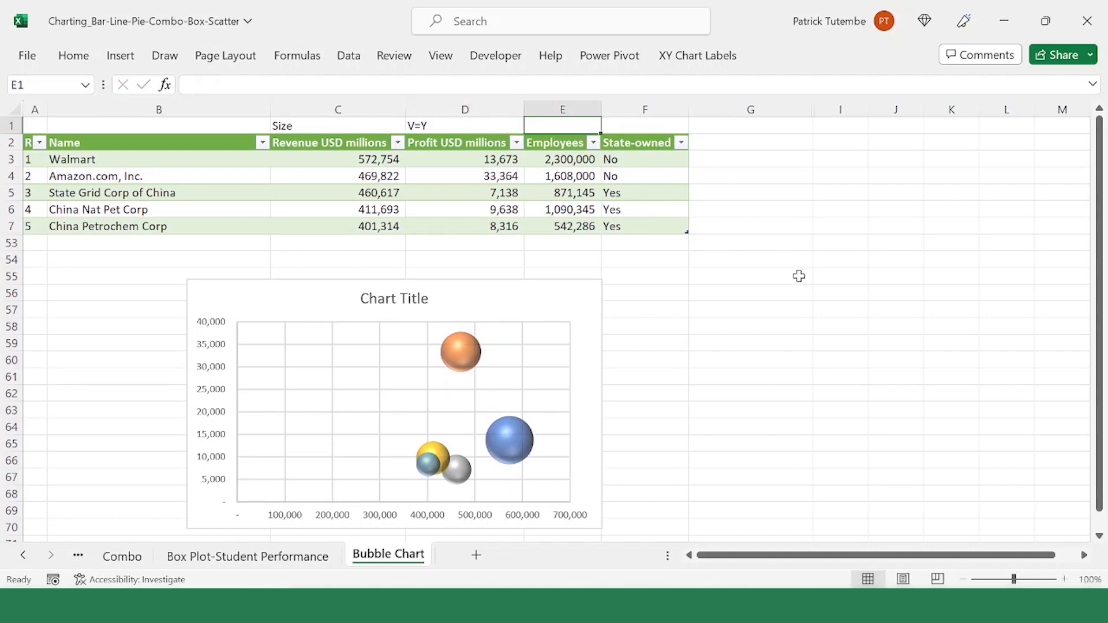
{"action": "type", "text": "H=X"}
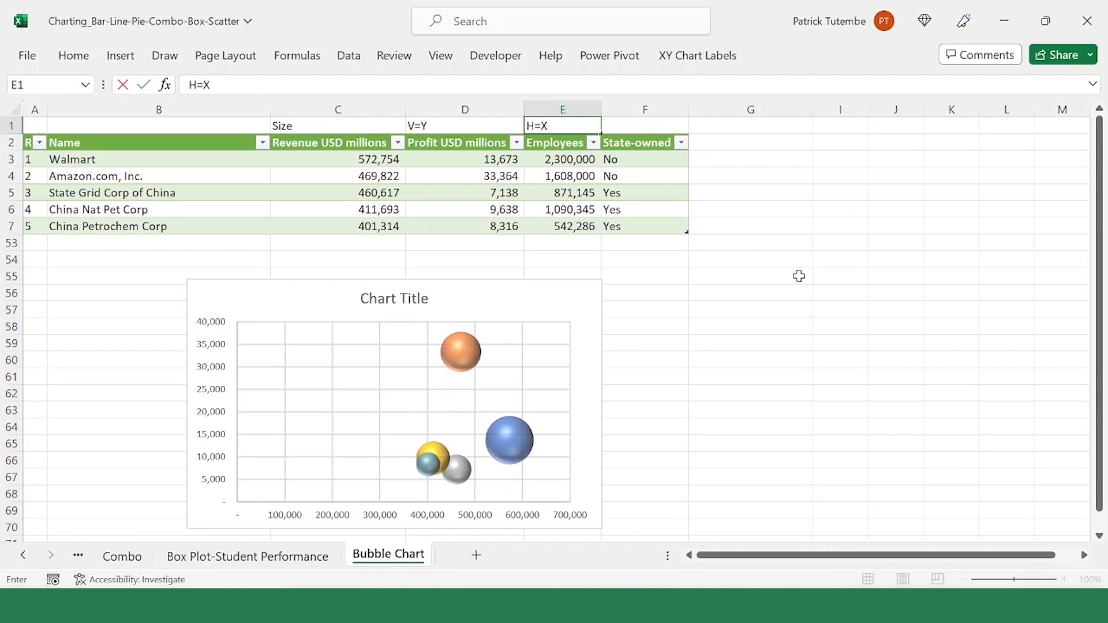
{"action": "left_click", "coordinate": [665, 274]}
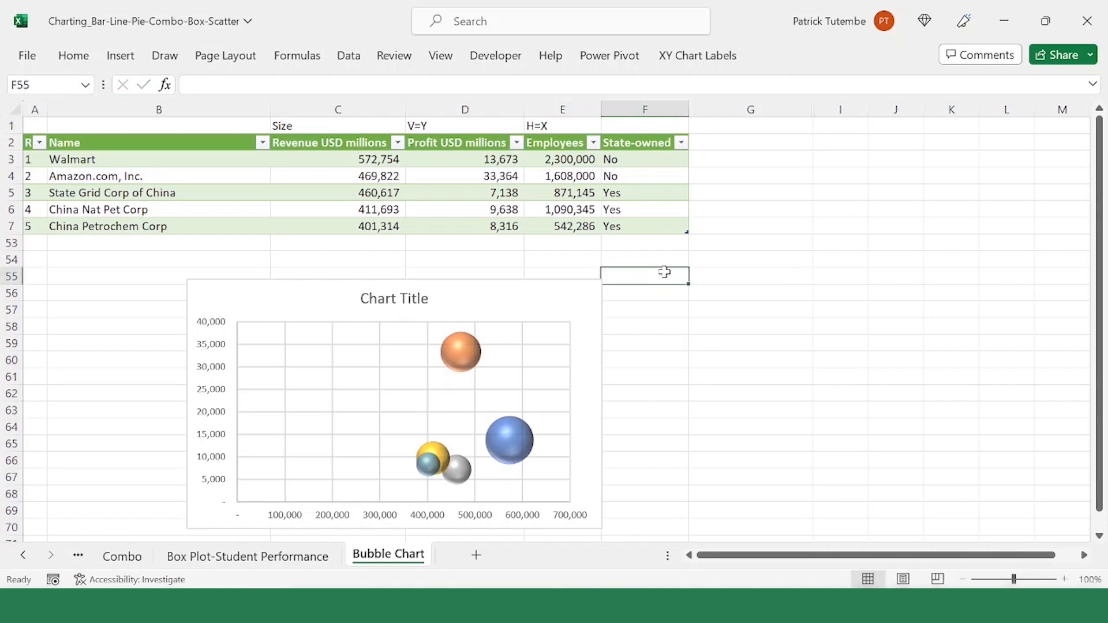
Step: Edit the bubble series' data source so its X values use the employee figures in E3:E7
{"action": "left_click", "coordinate": [471, 358]}
{"action": "right_click", "coordinate": [471, 358]}
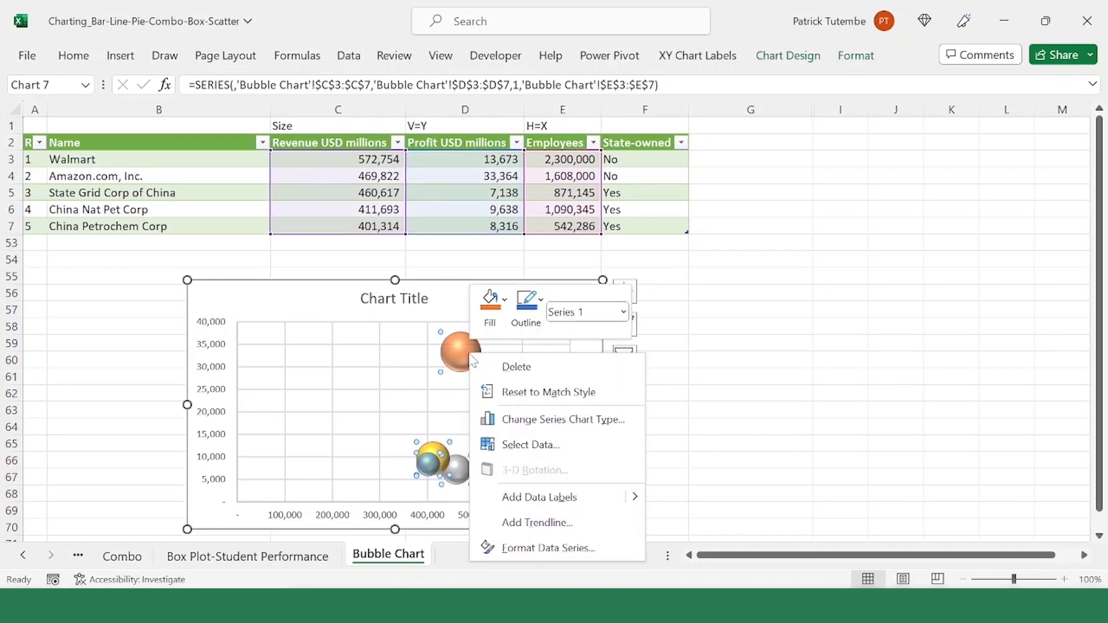
{"action": "left_click", "coordinate": [550, 446]}
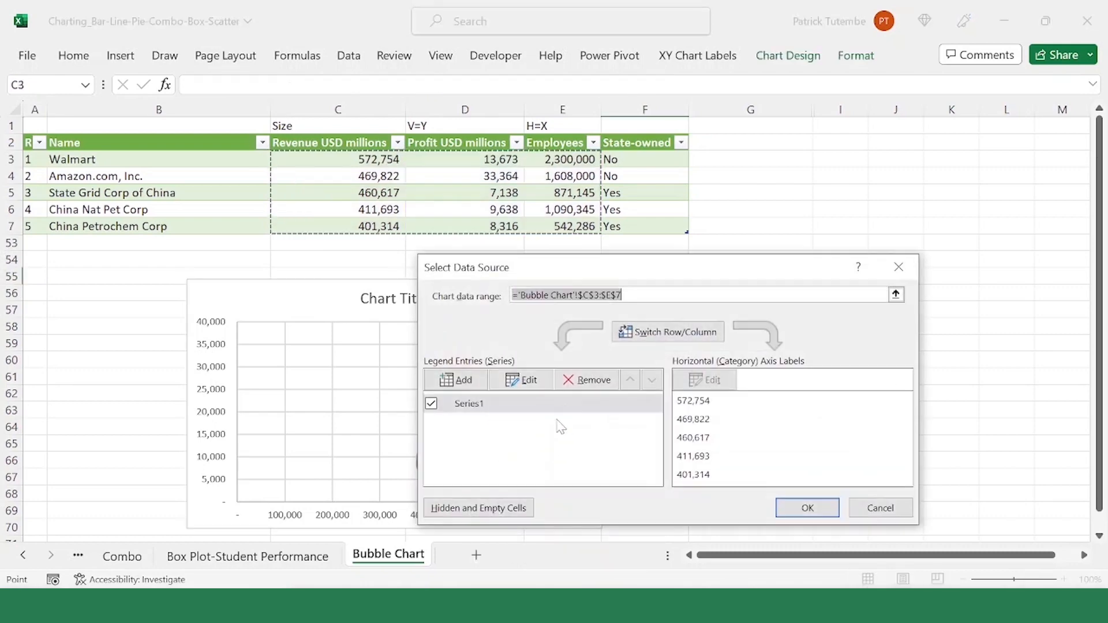
{"action": "left_click", "coordinate": [488, 409]}
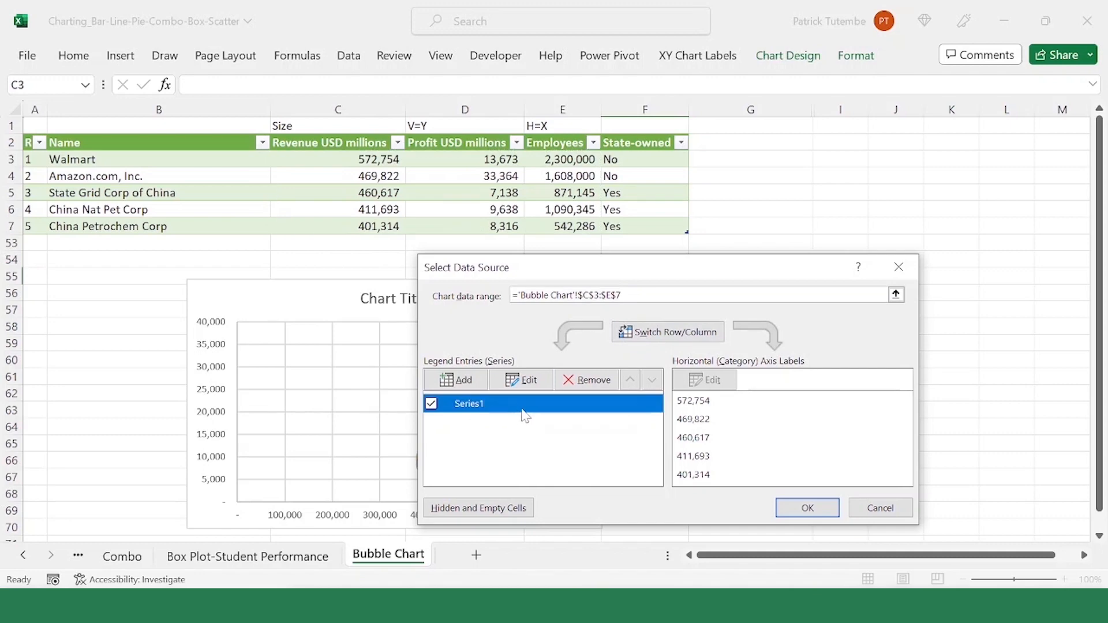
{"action": "left_click", "coordinate": [529, 381]}
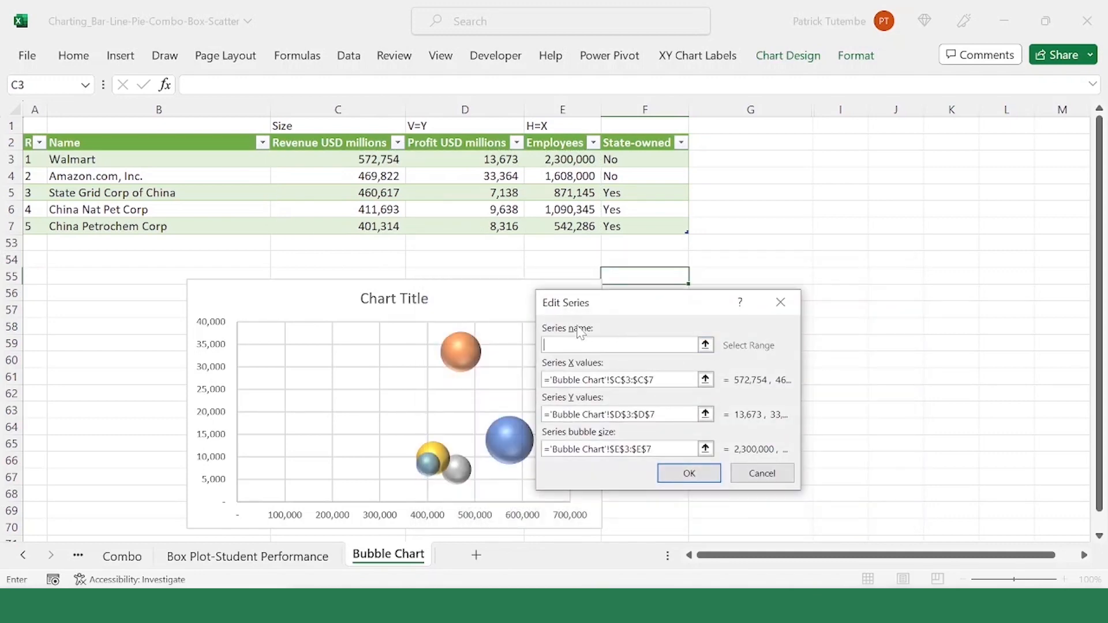
{"action": "left_click", "coordinate": [705, 380]}
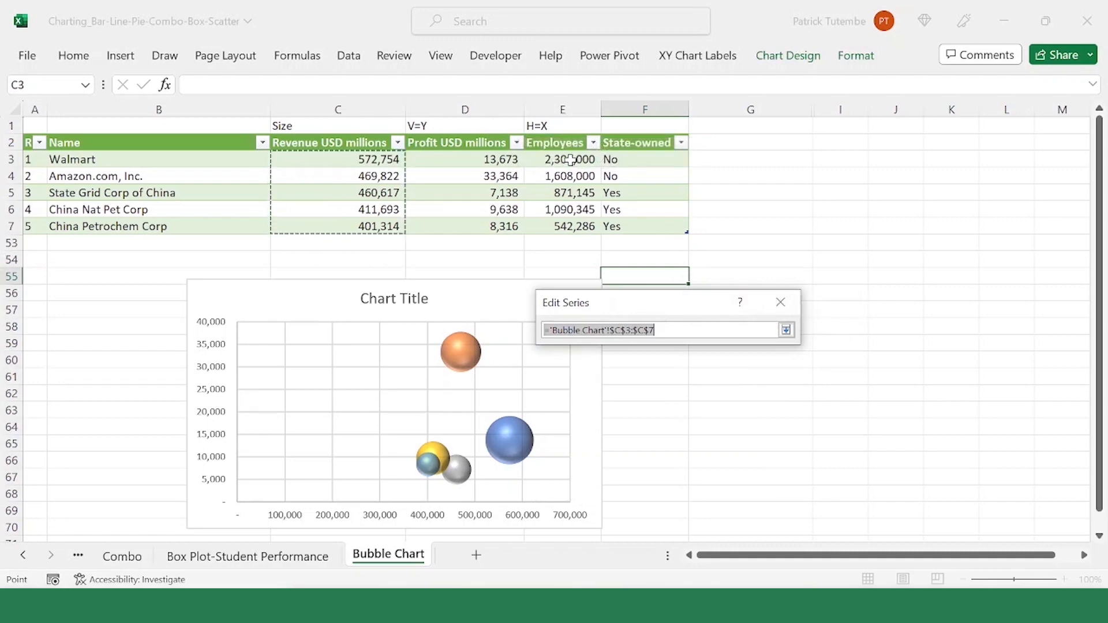
{"action": "left_click_drag", "start_coordinate": [569, 160], "coordinate": [571, 227]}
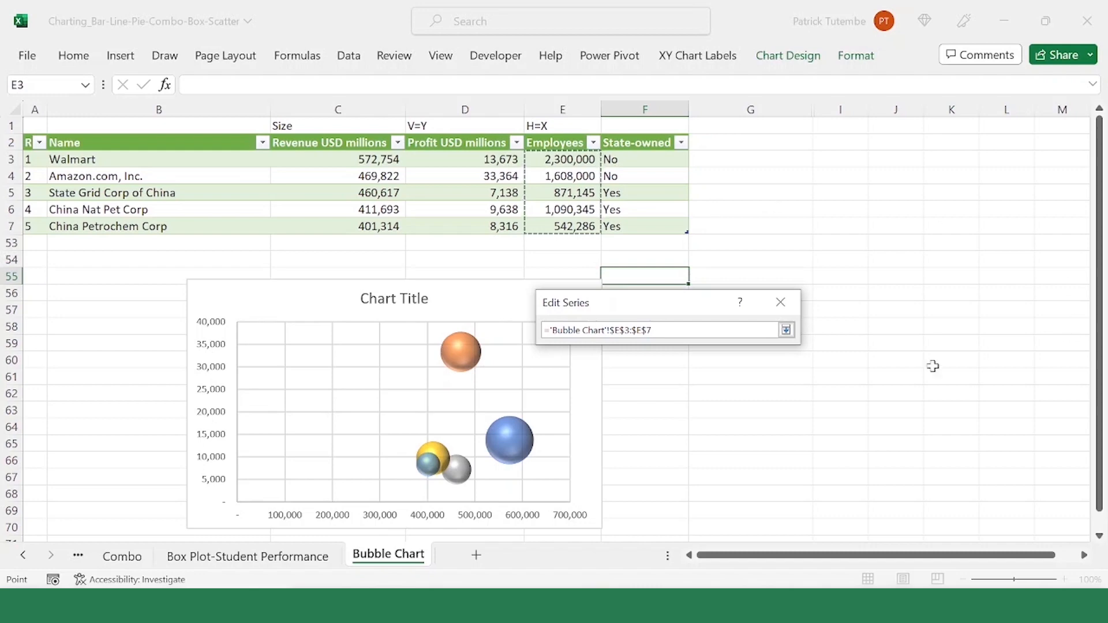
{"action": "left_click", "coordinate": [786, 330]}
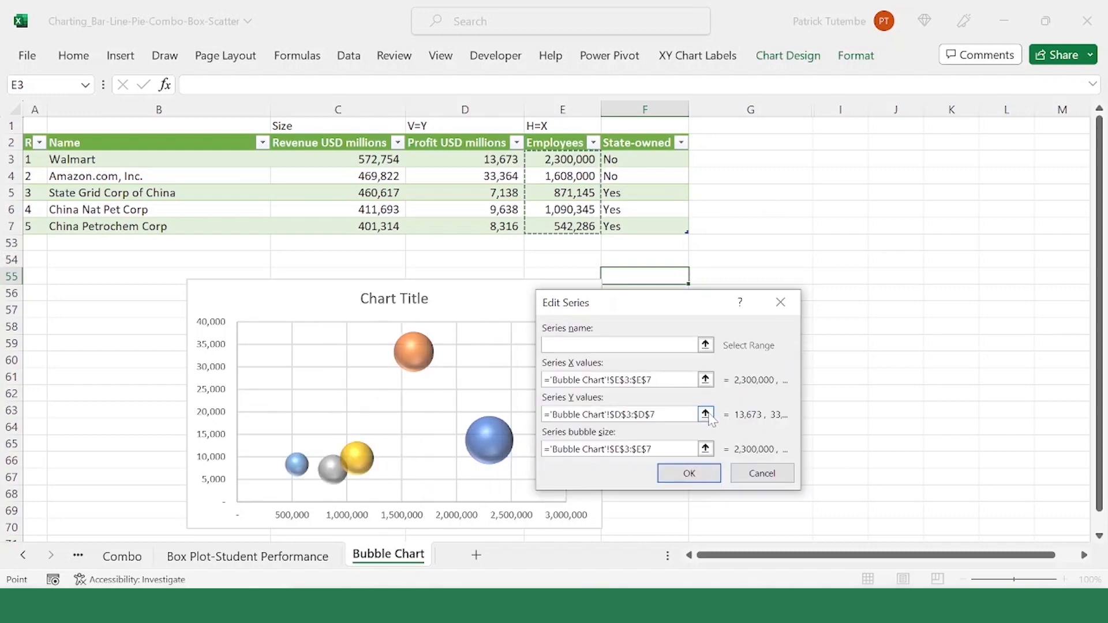
Step: Point the bubble series' Y values to the profit figures in D3:D7 and its bubble sizes to the revenue figures in C3:C7
{"action": "left_click", "coordinate": [706, 414]}
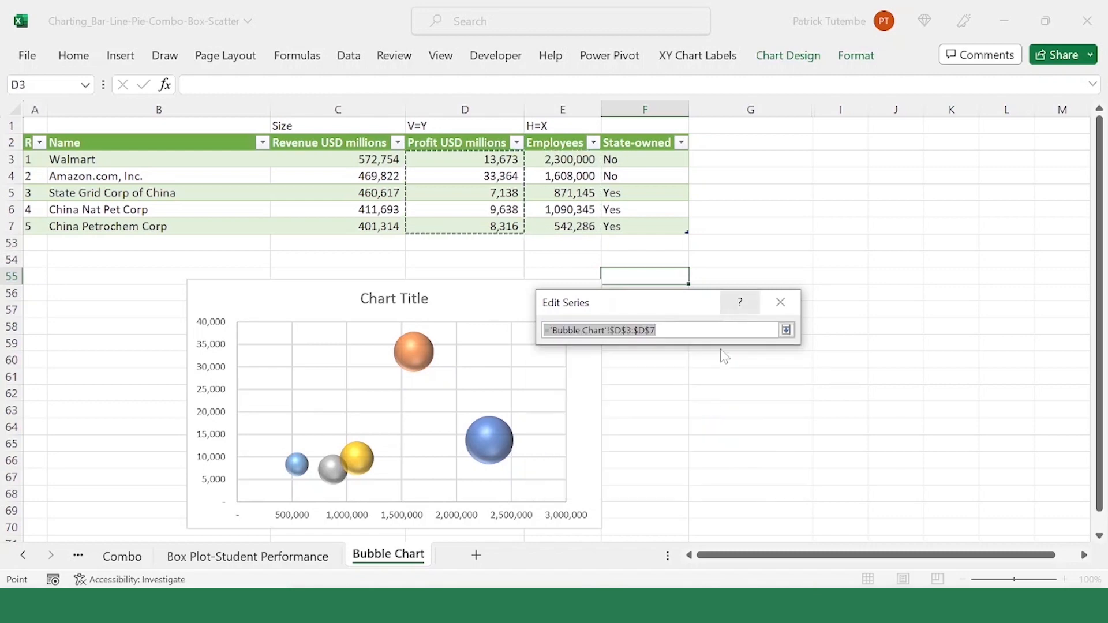
{"action": "left_click_drag", "start_coordinate": [469, 162], "coordinate": [458, 231]}
{"action": "left_click", "coordinate": [786, 329]}
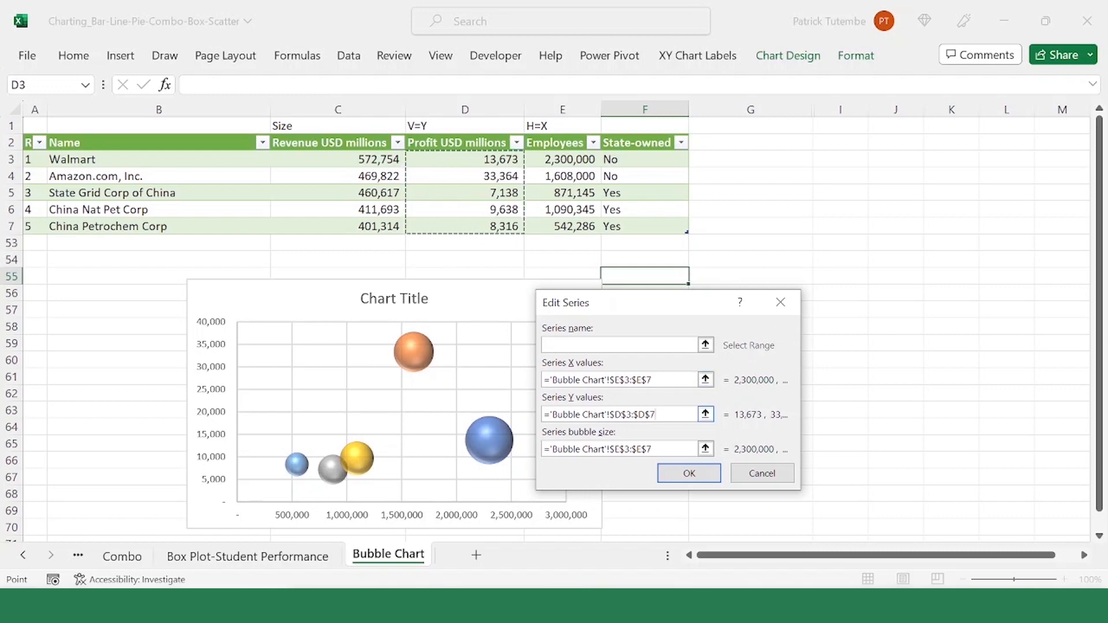
{"action": "left_click", "coordinate": [706, 450]}
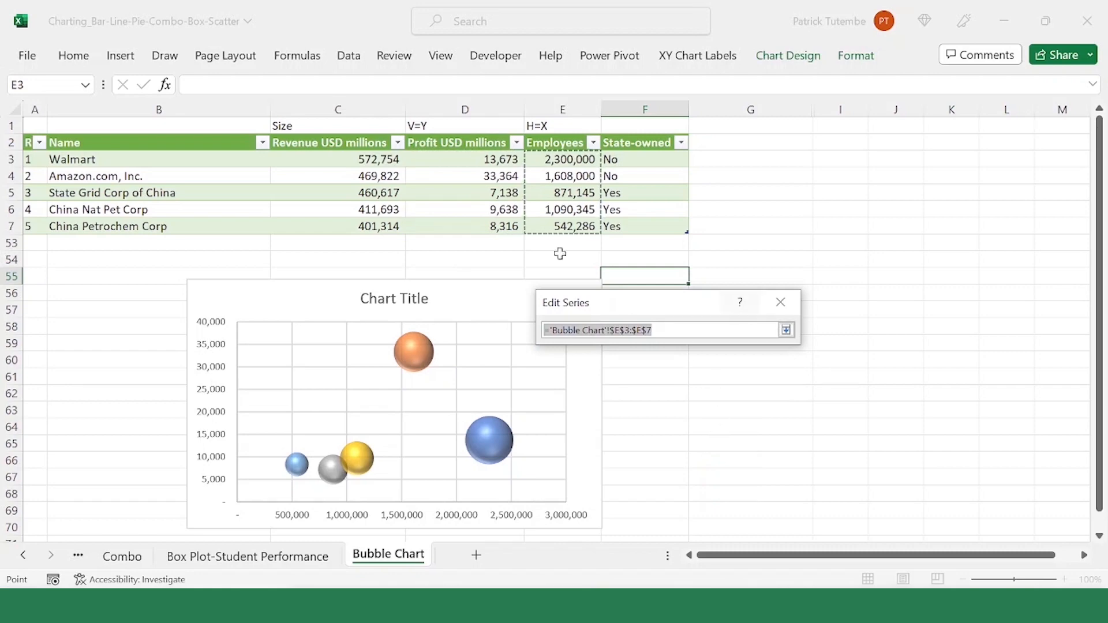
{"action": "left_click_drag", "start_coordinate": [365, 159], "coordinate": [364, 225]}
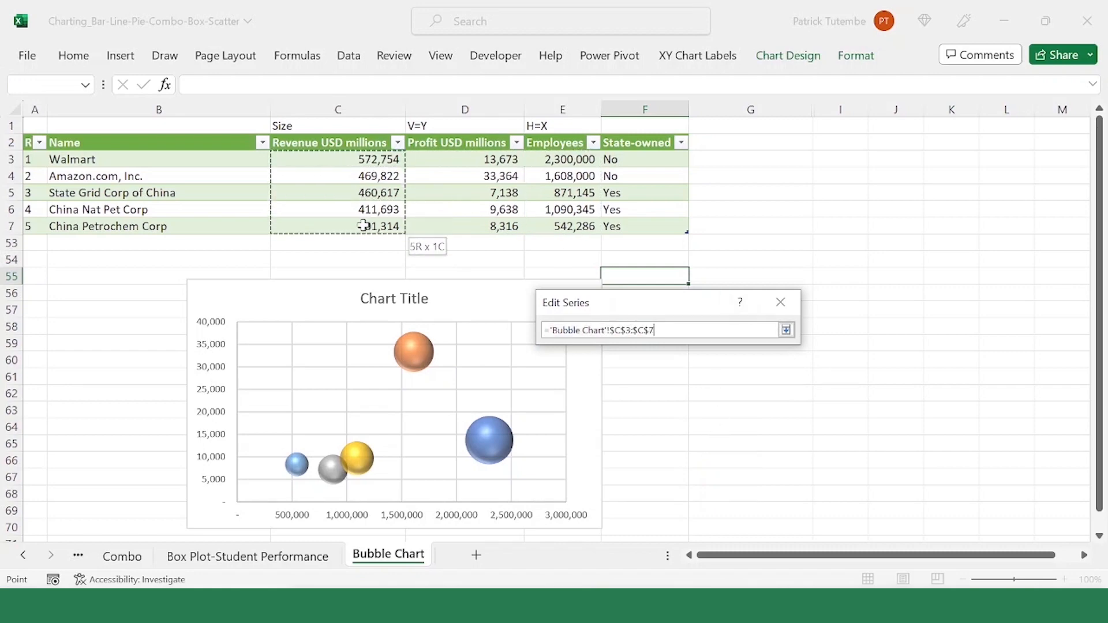
{"action": "left_click", "coordinate": [786, 330]}
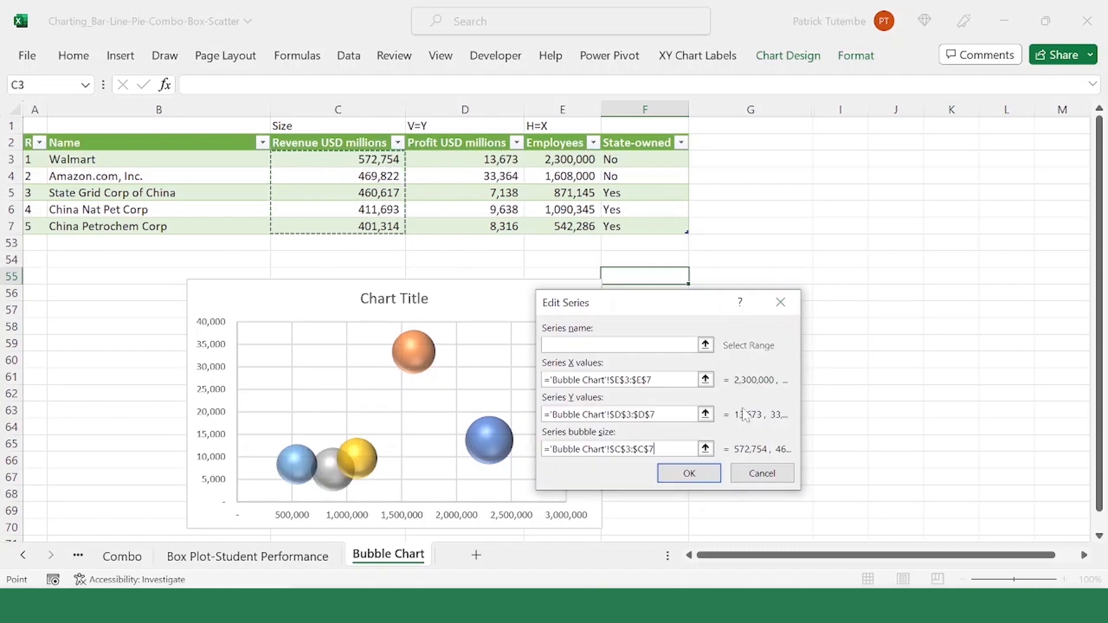
{"action": "left_click", "coordinate": [695, 473]}
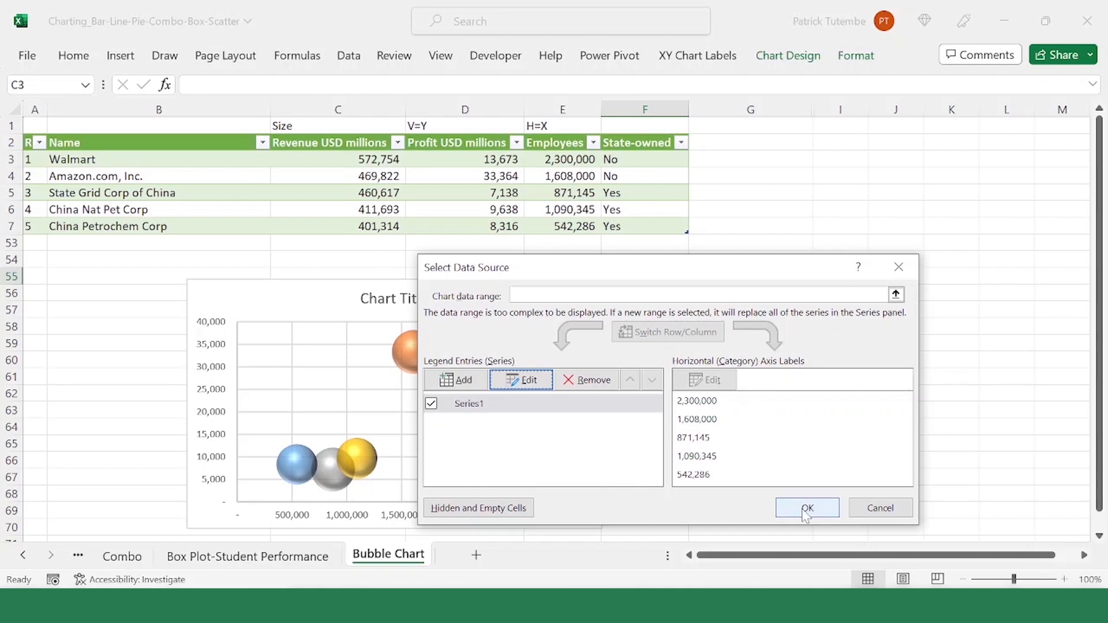
{"action": "left_click", "coordinate": [807, 509]}
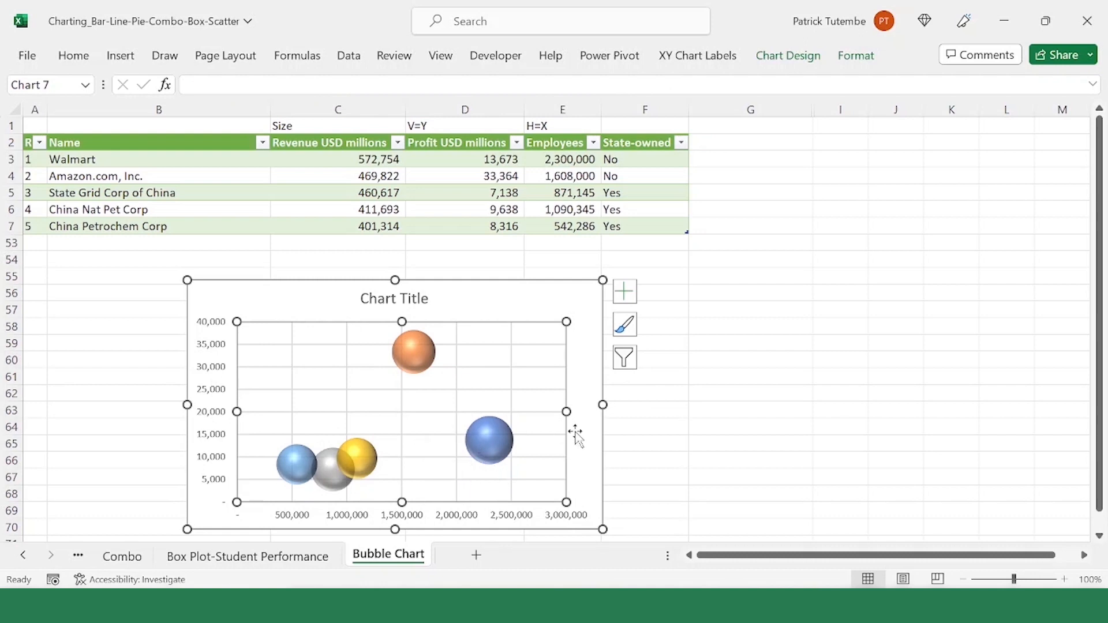
Step: Review the X, Y and bubble size ranges of the bubble series in its data source without changing them
{"action": "left_click", "coordinate": [576, 312]}
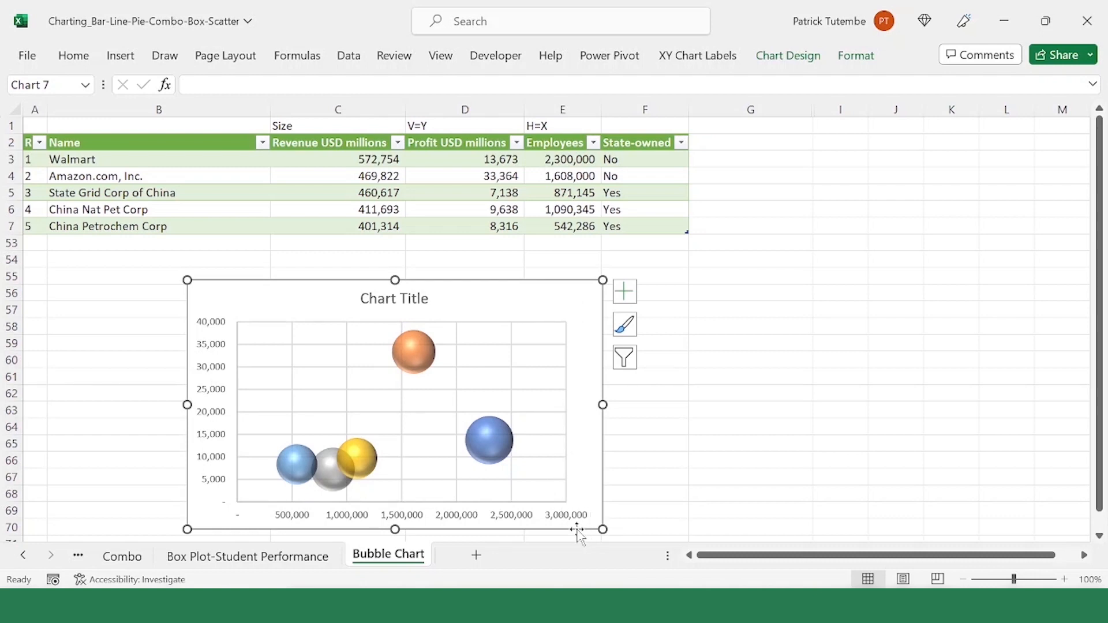
{"action": "left_click", "coordinate": [557, 517]}
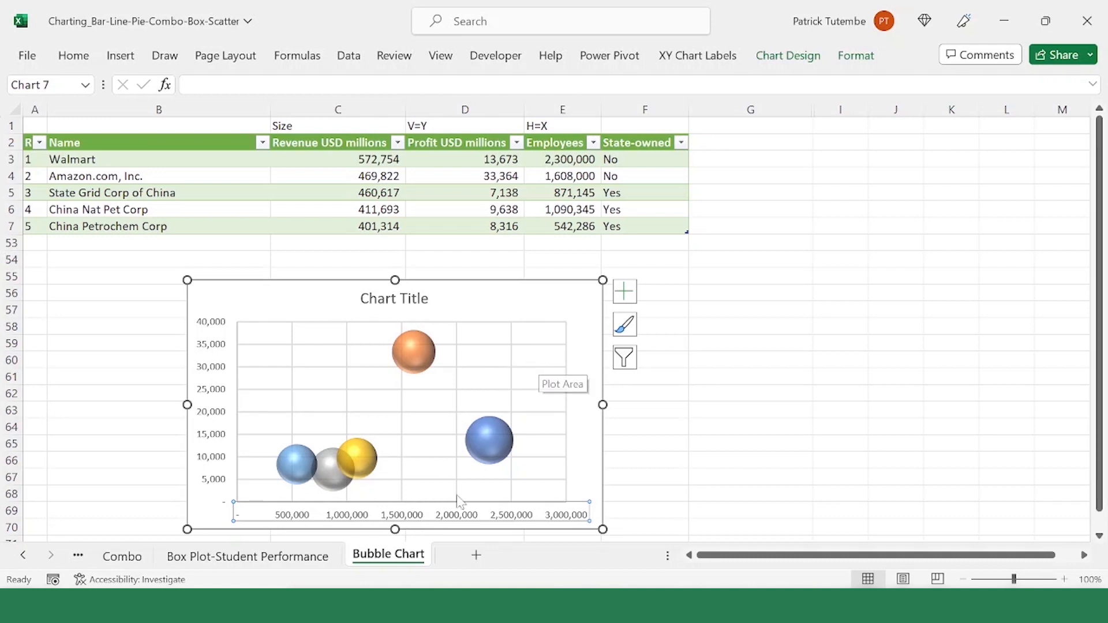
{"action": "right_click", "coordinate": [543, 308]}
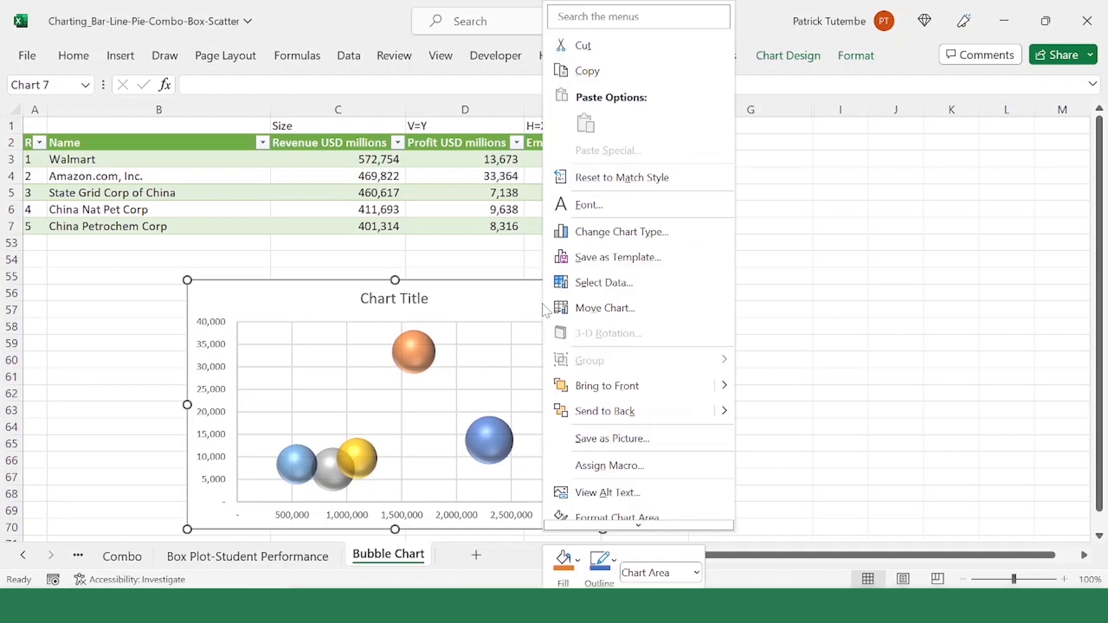
{"action": "left_click", "coordinate": [630, 287]}
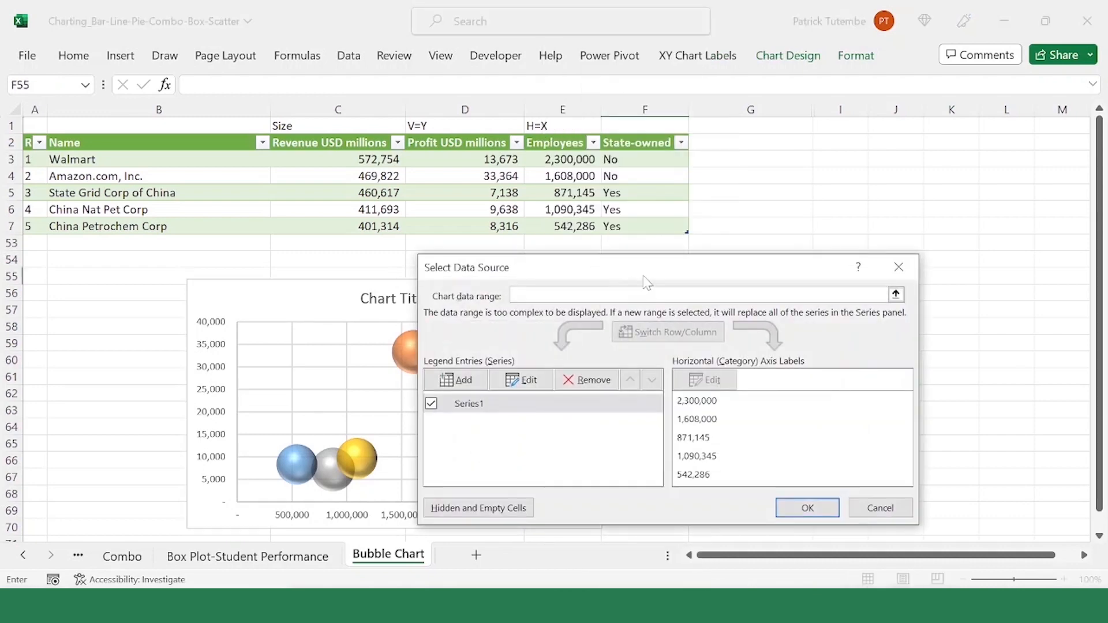
{"action": "left_click", "coordinate": [487, 403]}
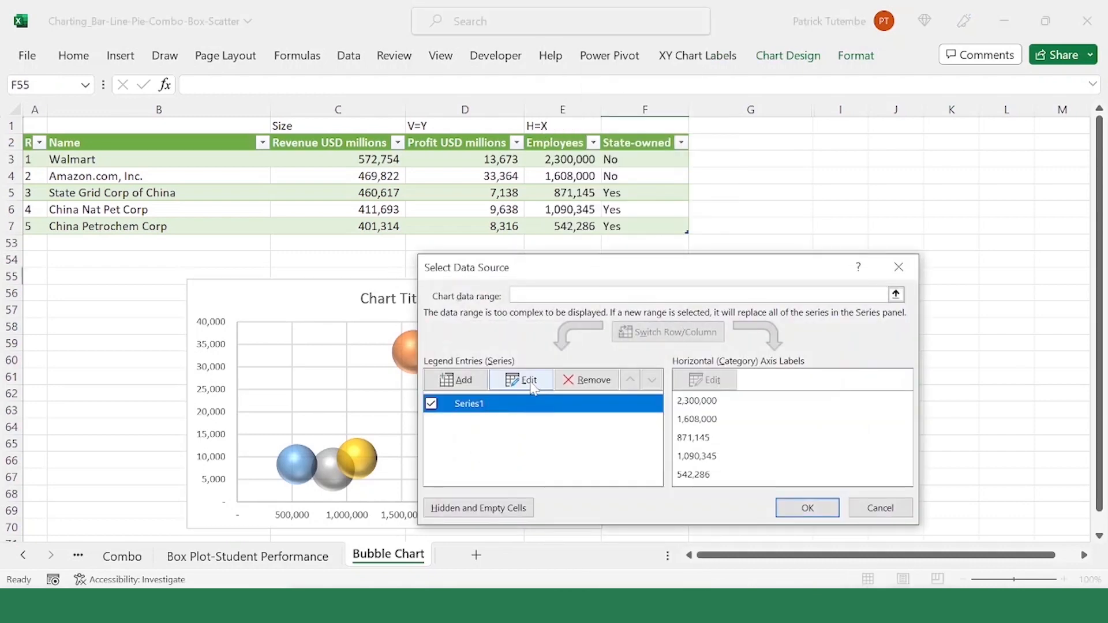
{"action": "left_click", "coordinate": [522, 380]}
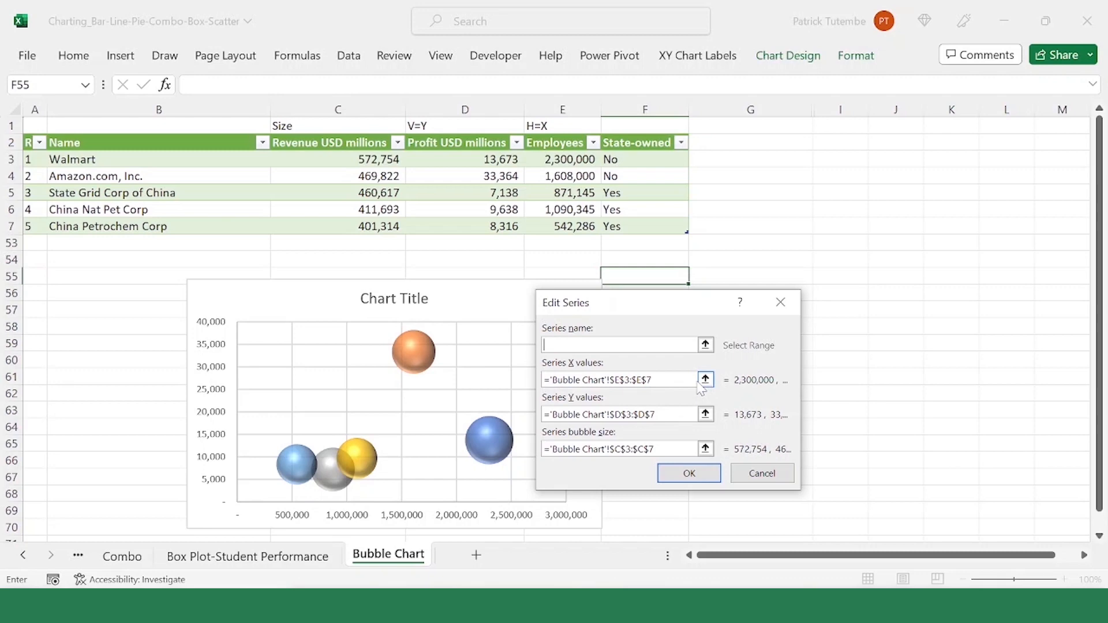
{"action": "left_click", "coordinate": [751, 472]}
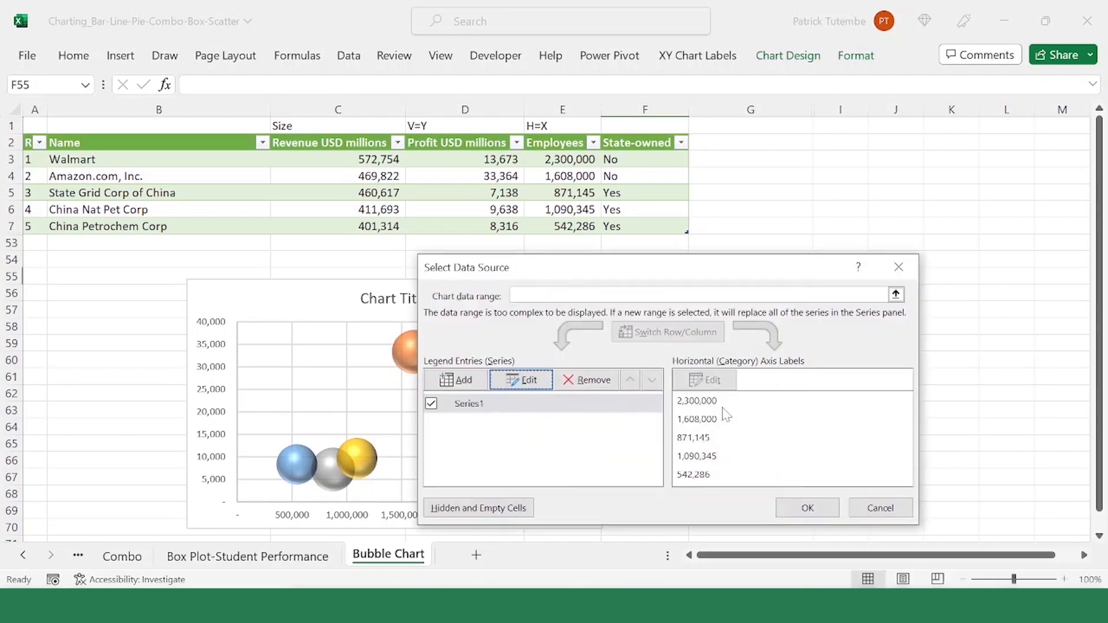
{"action": "left_click", "coordinate": [838, 507]}
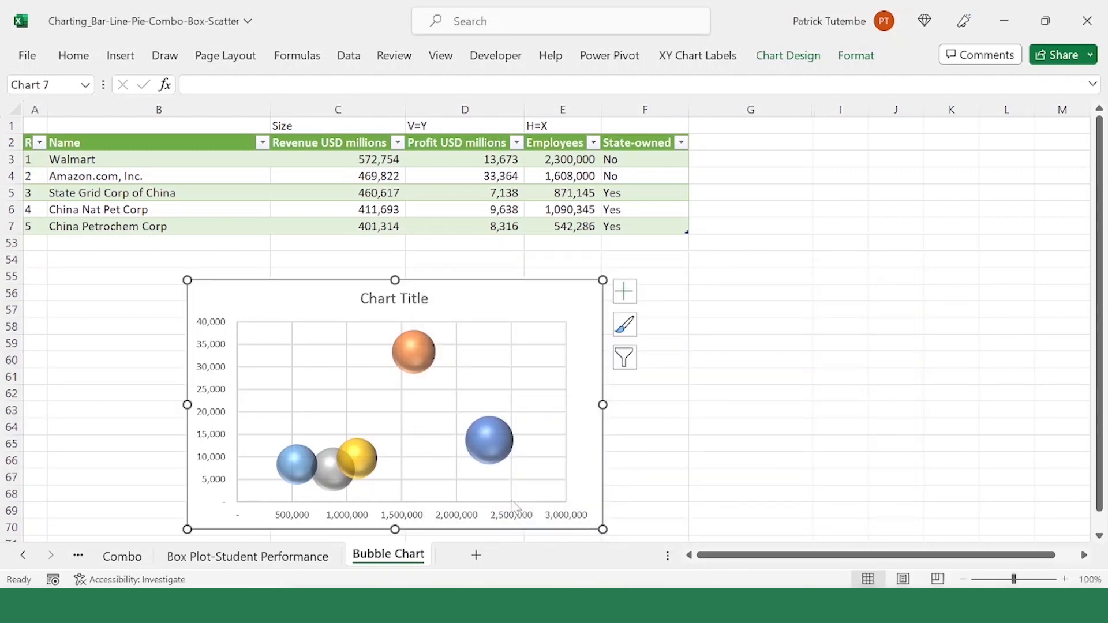
Step: Set the minimum bound of the bubble chart's horizontal axis to 250000
{"action": "left_click", "coordinate": [503, 520]}
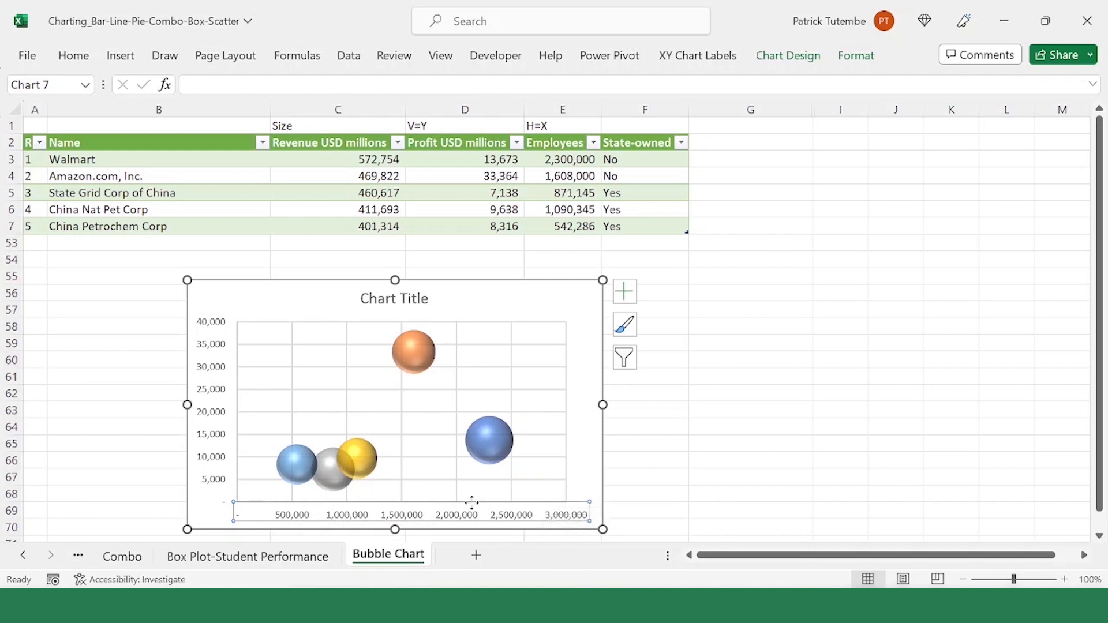
{"action": "scroll", "coordinate": [453, 450], "scroll_direction": "down", "scroll_amount": 1}
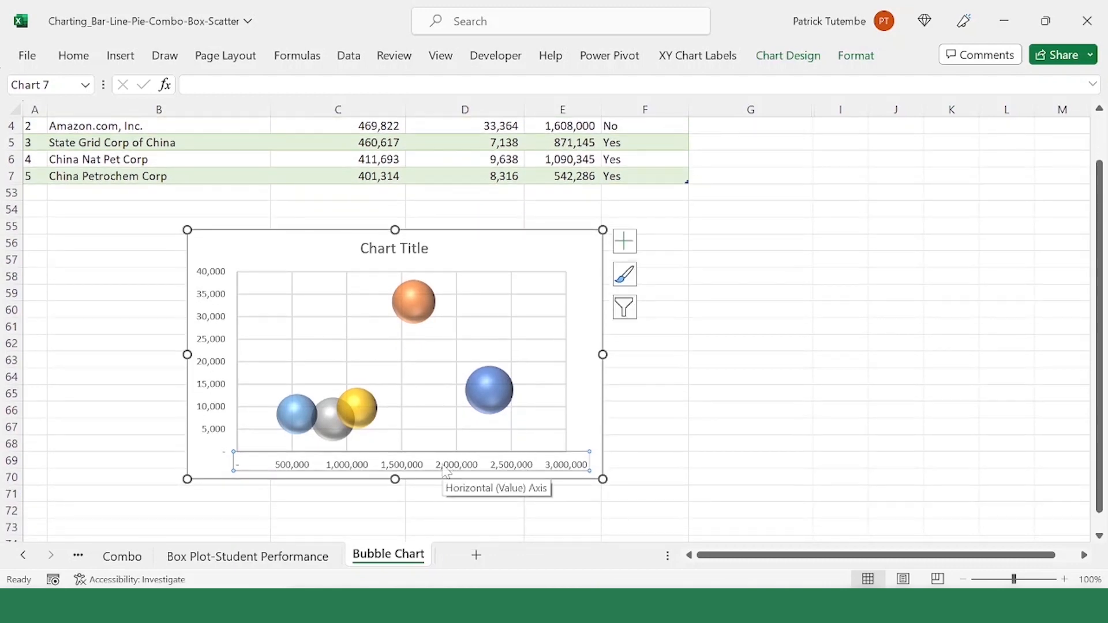
{"action": "right_click", "coordinate": [446, 470]}
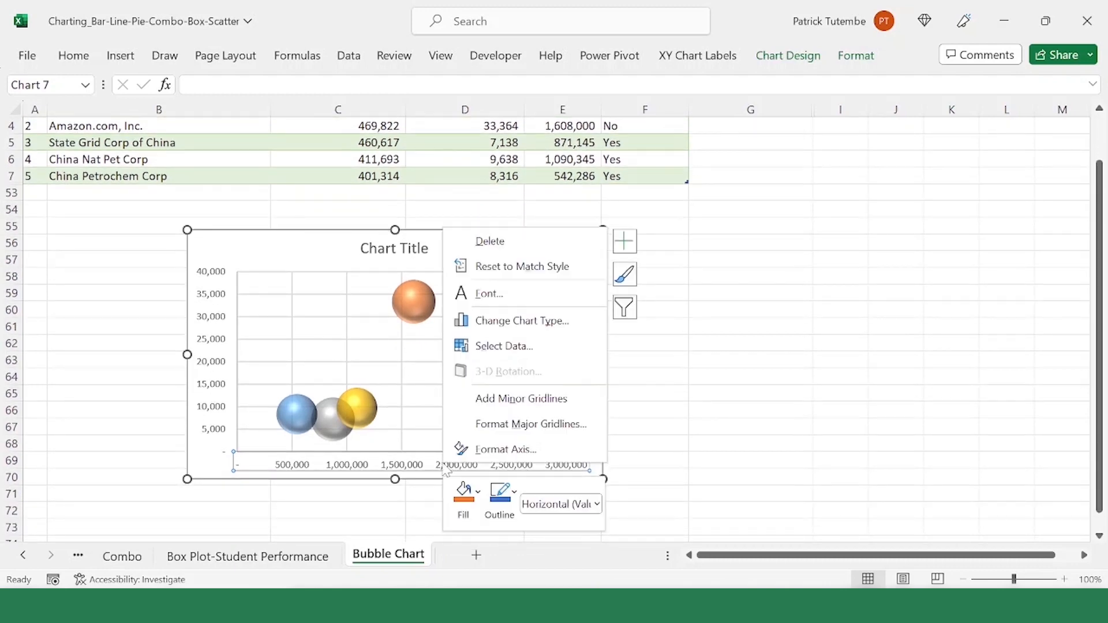
{"action": "left_click", "coordinate": [522, 456]}
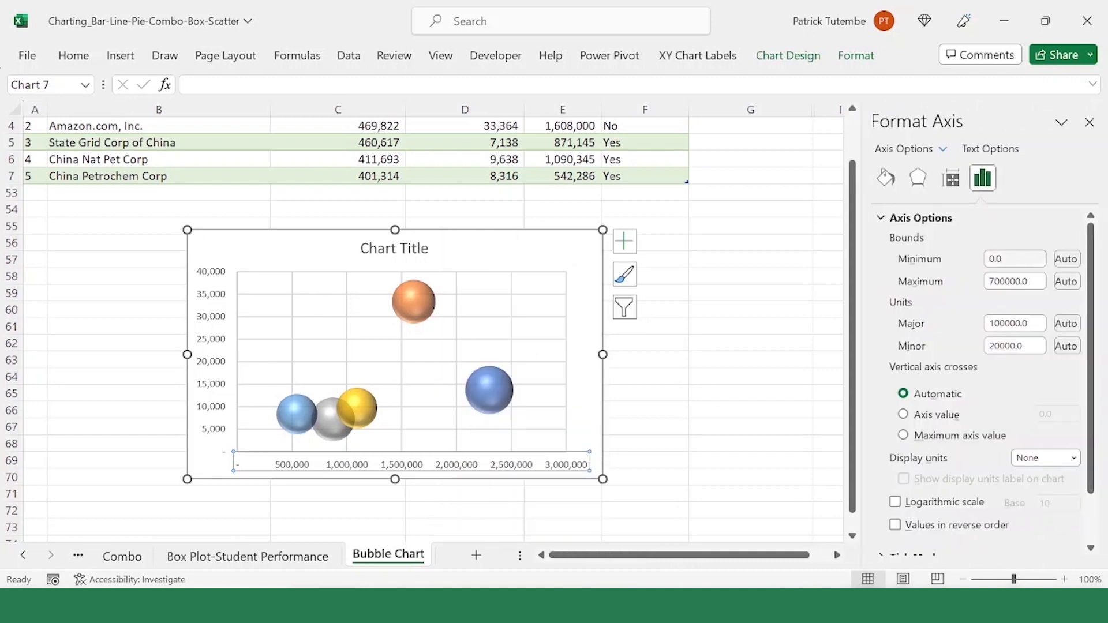
{"action": "left_click", "coordinate": [1014, 258]}
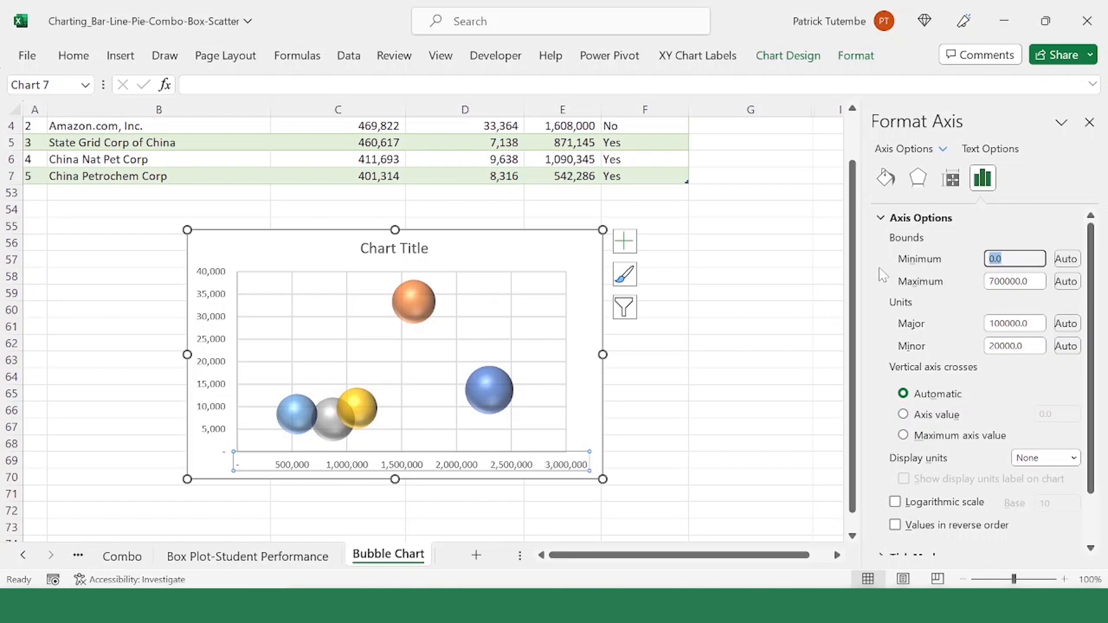
{"action": "type", "text": "250000"}
{"action": "key", "text": "Tab"}
{"action": "type", "text": "2.75E6"}
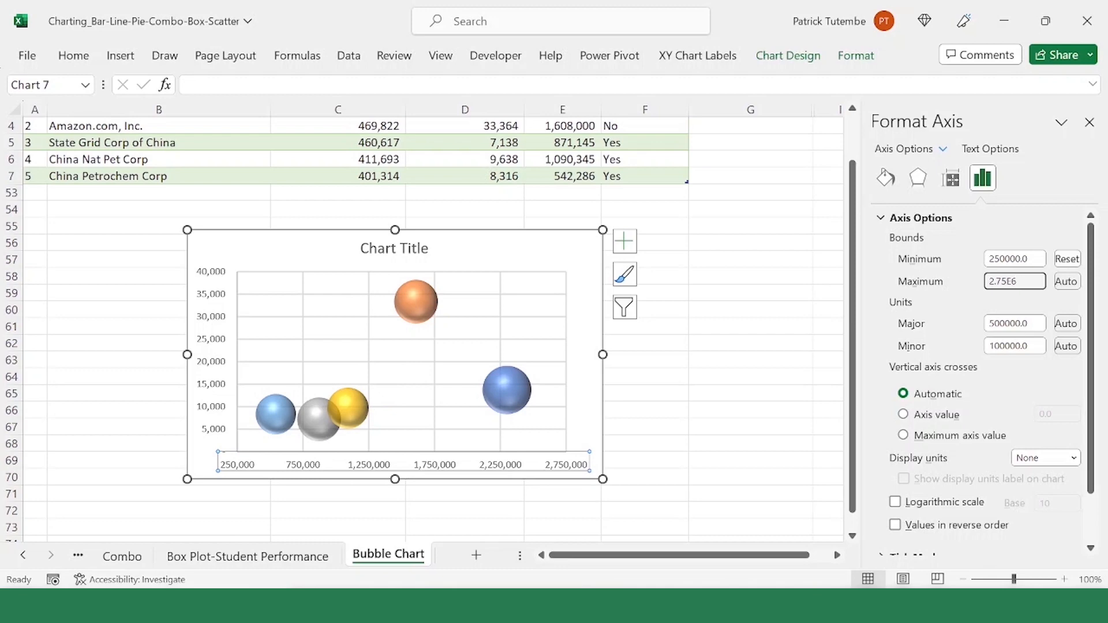
Step: Set the maximum bound of the bubble chart's horizontal axis to 2.65E6, then deselect the chart
{"action": "left_click_drag", "start_coordinate": [1020, 282], "coordinate": [963, 286]}
{"action": "type", "text": "2650000"}
{"action": "key", "text": "Return"}
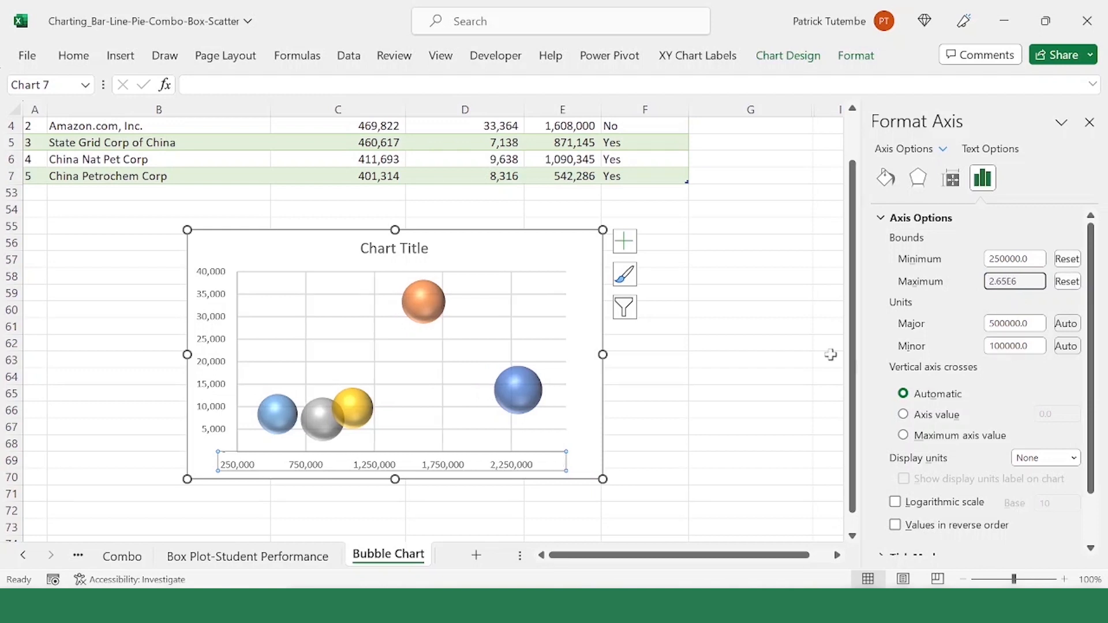
{"action": "scroll", "coordinate": [636, 367], "scroll_direction": "down", "scroll_amount": 1}
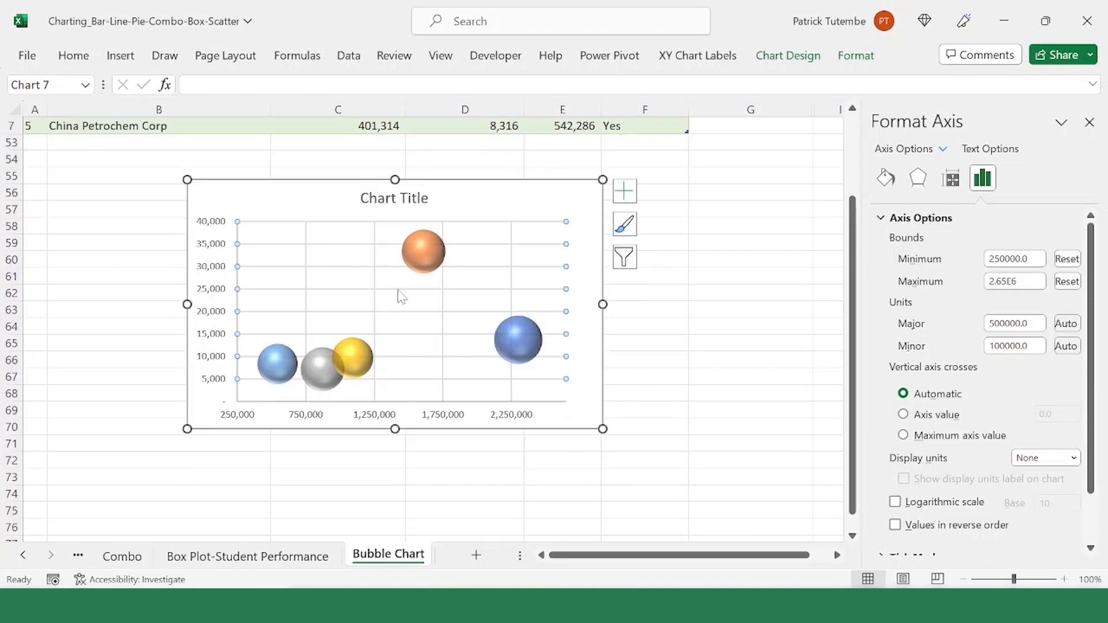
{"action": "left_click", "coordinate": [404, 311]}
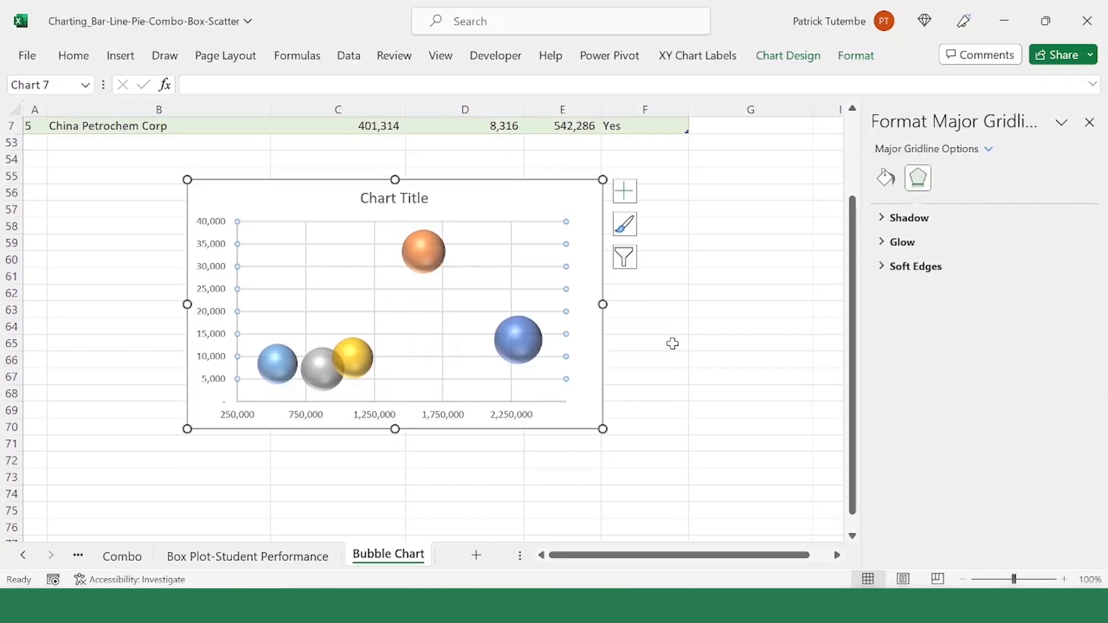
{"action": "left_click", "coordinate": [671, 342]}
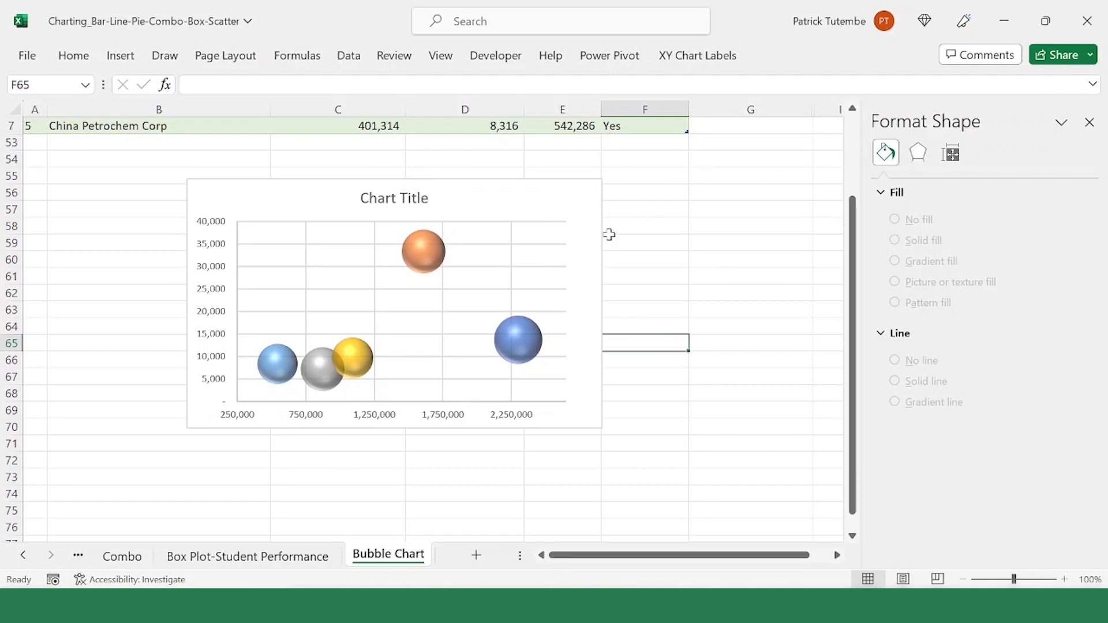
Step: Add data labels to the bubble series
{"action": "left_click", "coordinate": [429, 255]}
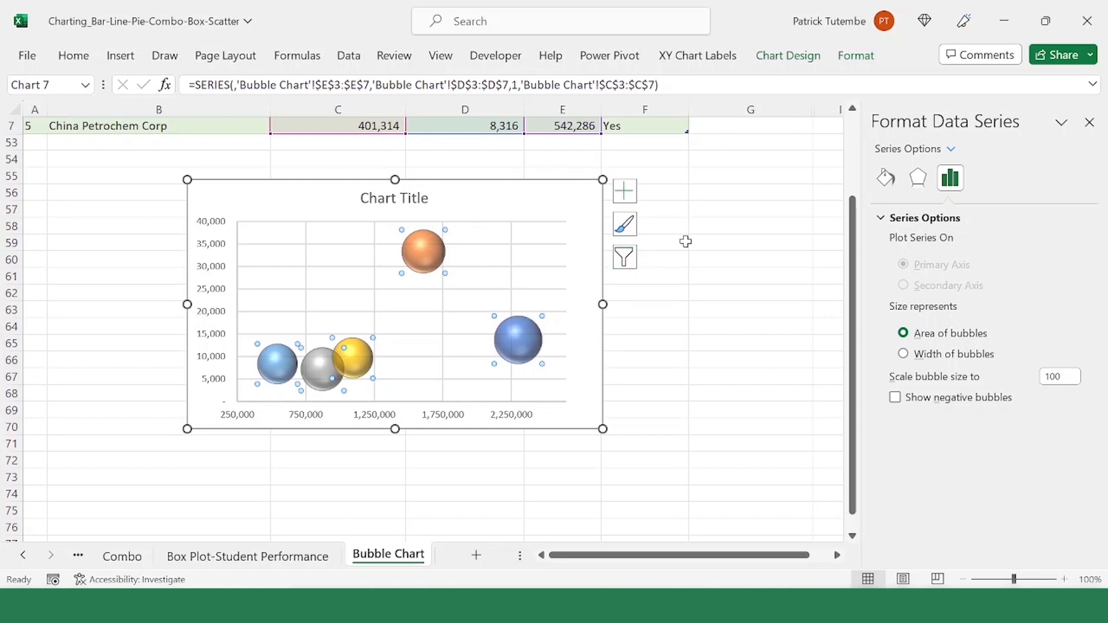
{"action": "left_click", "coordinate": [608, 319]}
{"action": "left_click", "coordinate": [497, 284]}
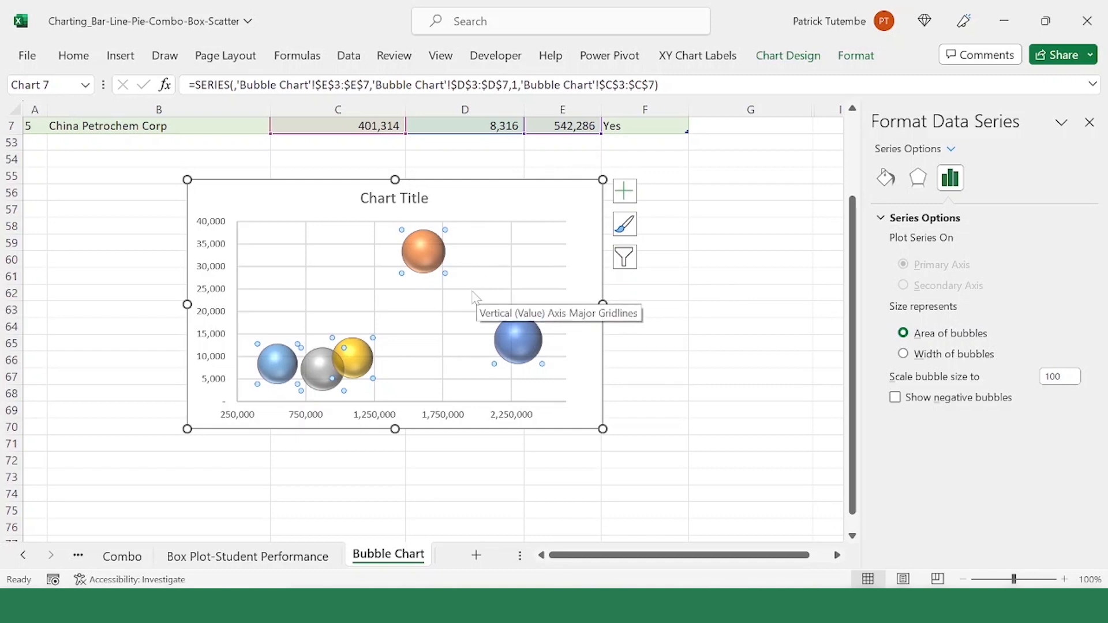
{"action": "right_click", "coordinate": [429, 266]}
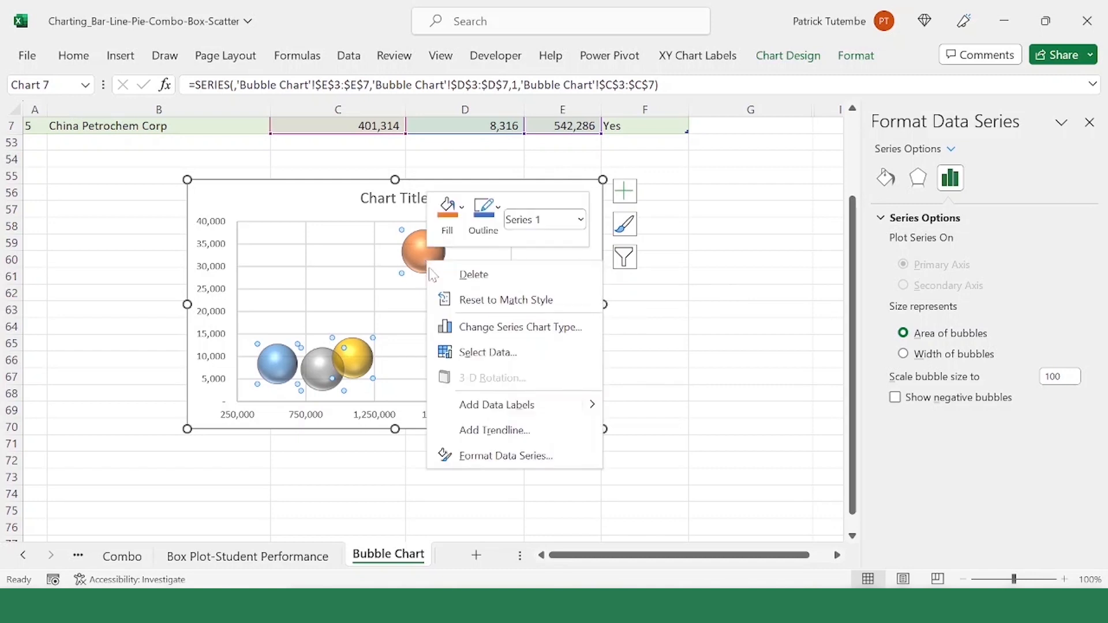
{"action": "left_click", "coordinate": [512, 407]}
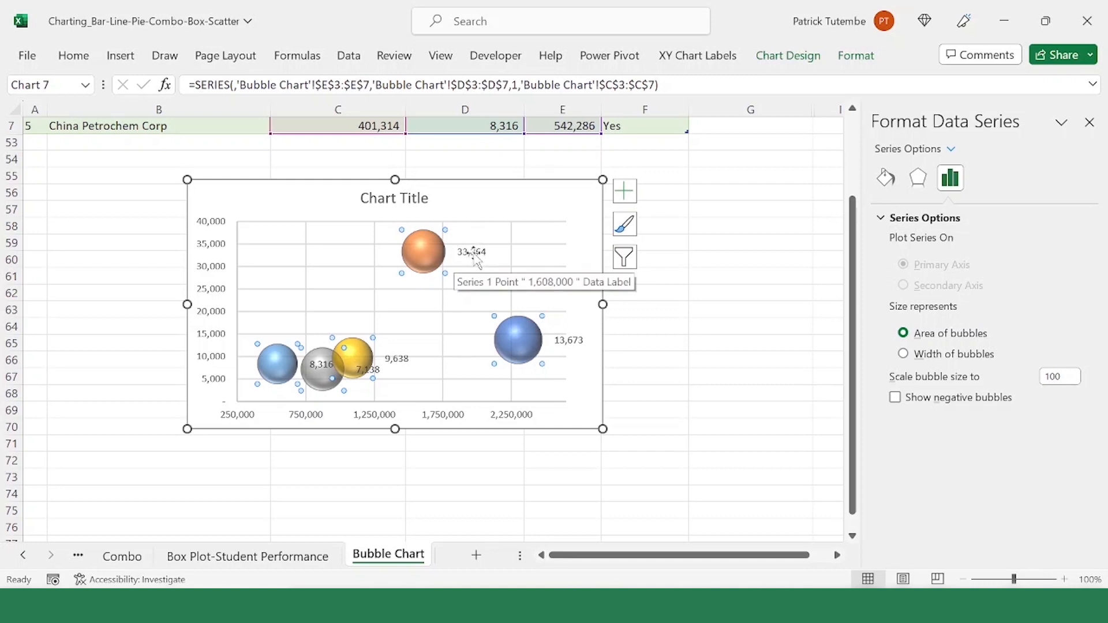
Step: Change the bubbles' data labels to contain the bubble size instead of the Y value, leaving the X value and series name off
{"action": "left_click", "coordinate": [473, 252]}
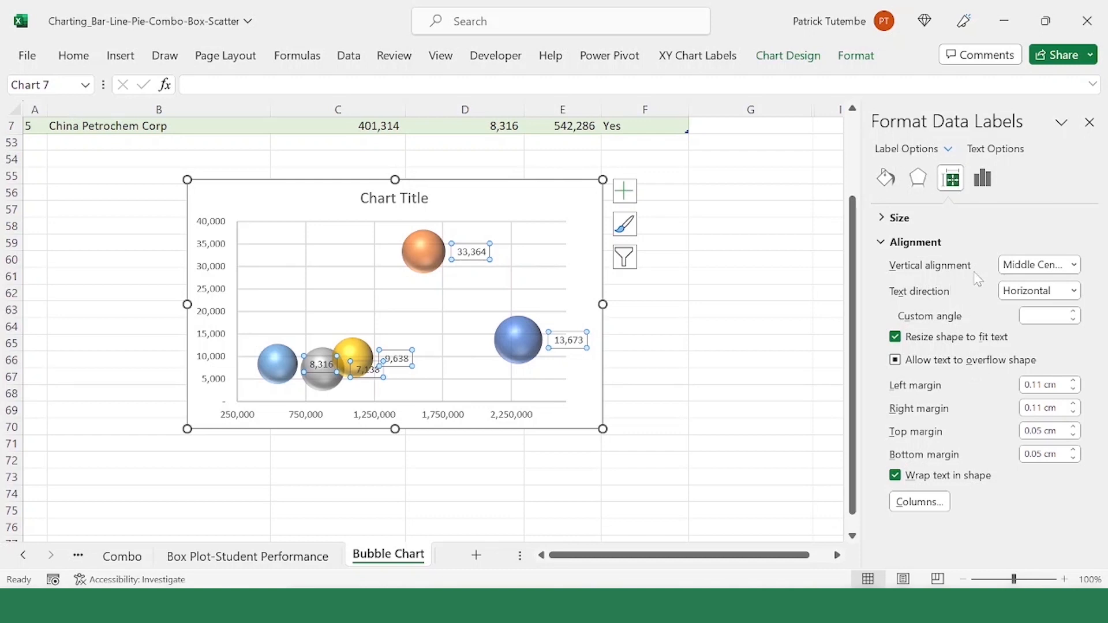
{"action": "left_click", "coordinate": [992, 187]}
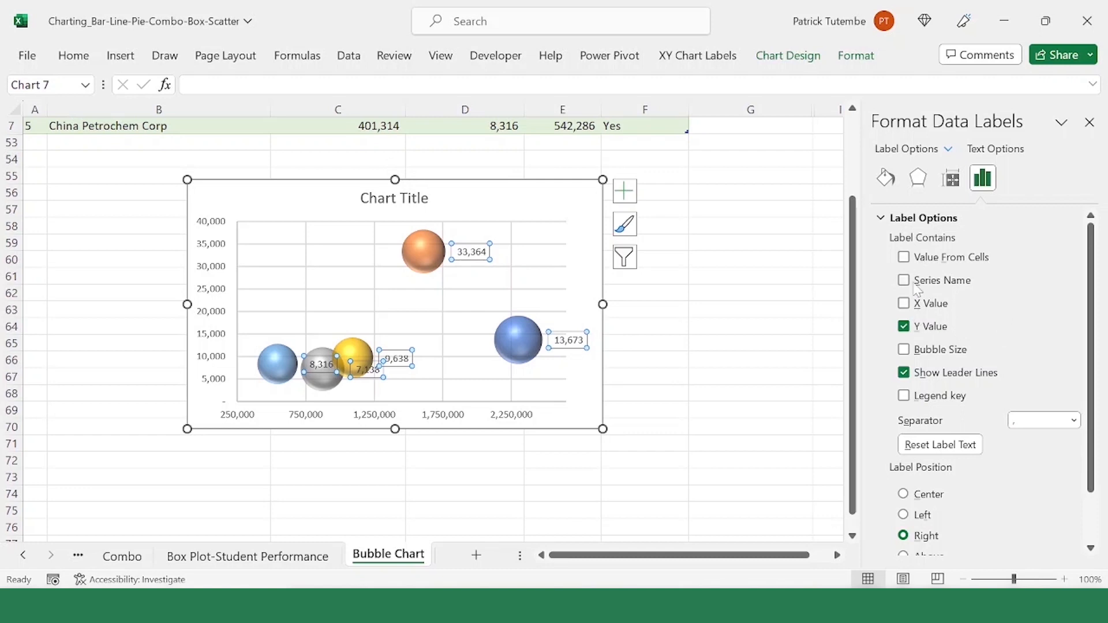
{"action": "left_click", "coordinate": [904, 327]}
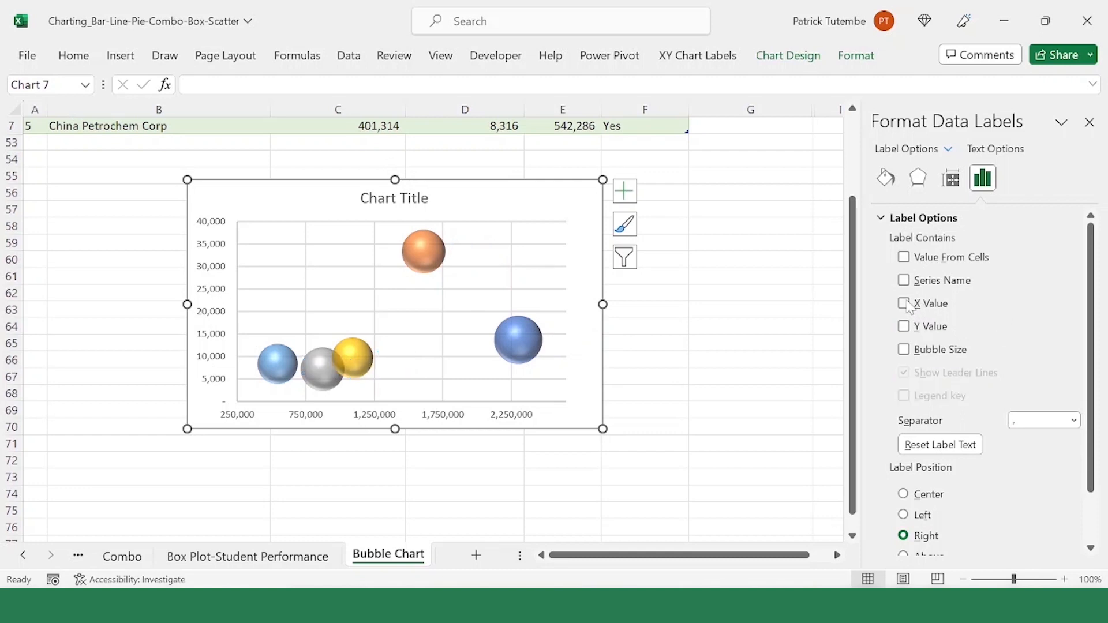
{"action": "left_click", "coordinate": [905, 303]}
{"action": "left_click", "coordinate": [904, 281]}
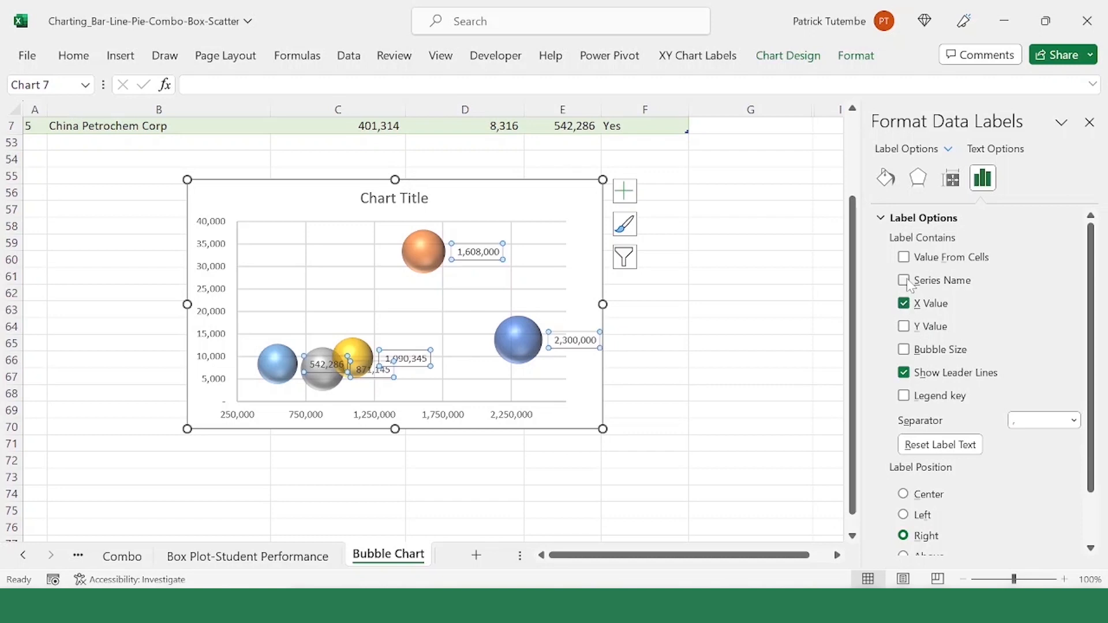
{"action": "left_click", "coordinate": [904, 281]}
{"action": "scroll", "coordinate": [804, 297], "scroll_direction": "up", "scroll_amount": 2}
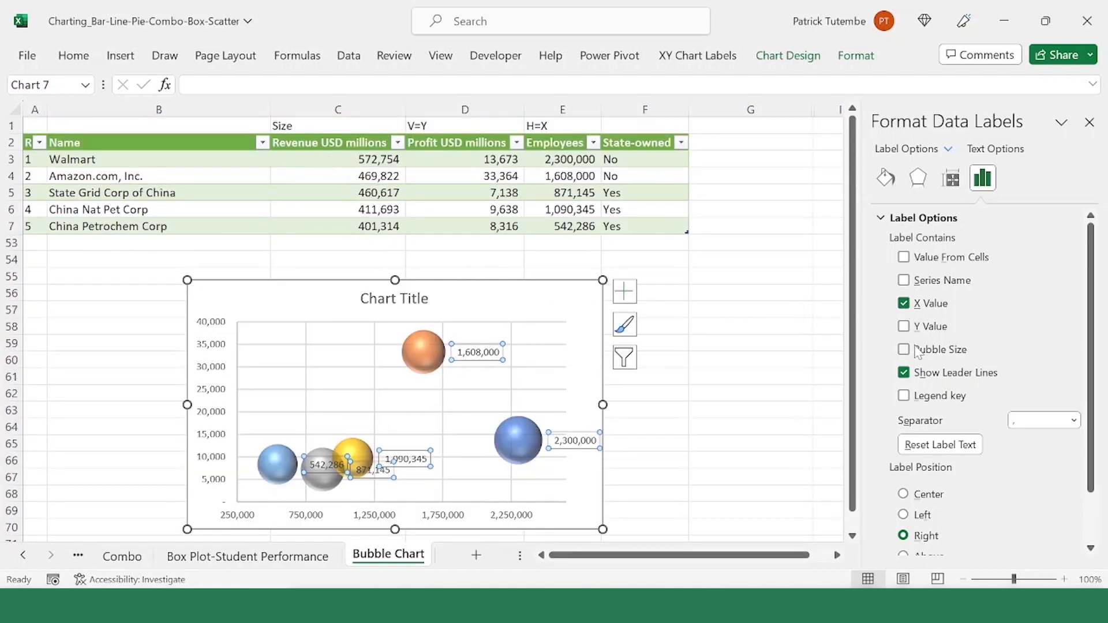
{"action": "left_click", "coordinate": [905, 303]}
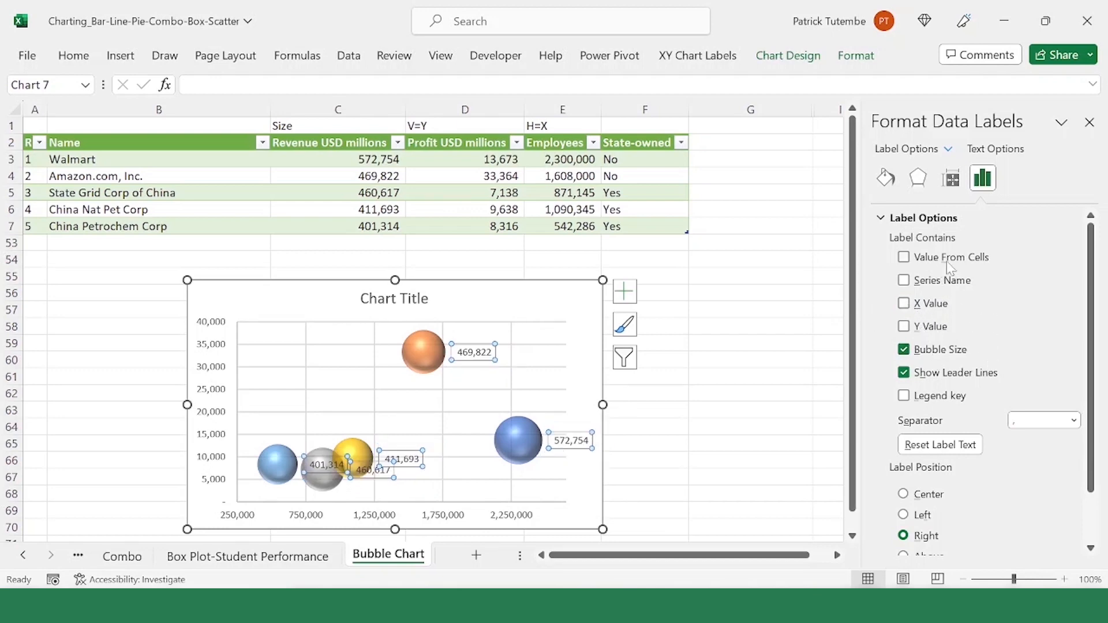
Step: Add values from cells to the bubbles' data labels, using the company names in B3:B7 as the label range
{"action": "left_click", "coordinate": [905, 258]}
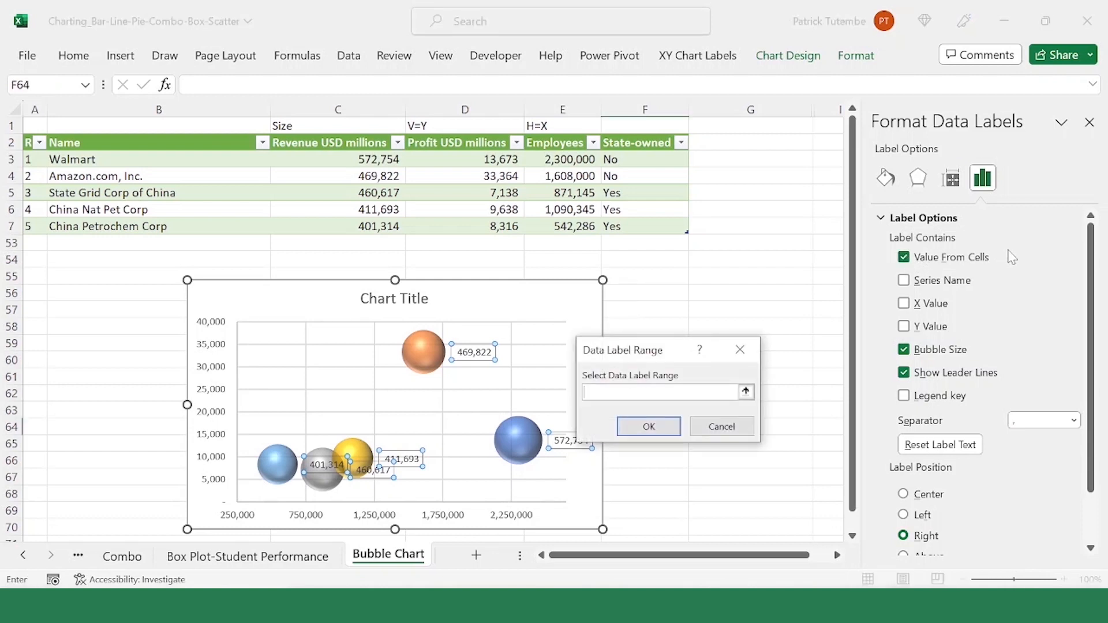
{"action": "left_click", "coordinate": [746, 393]}
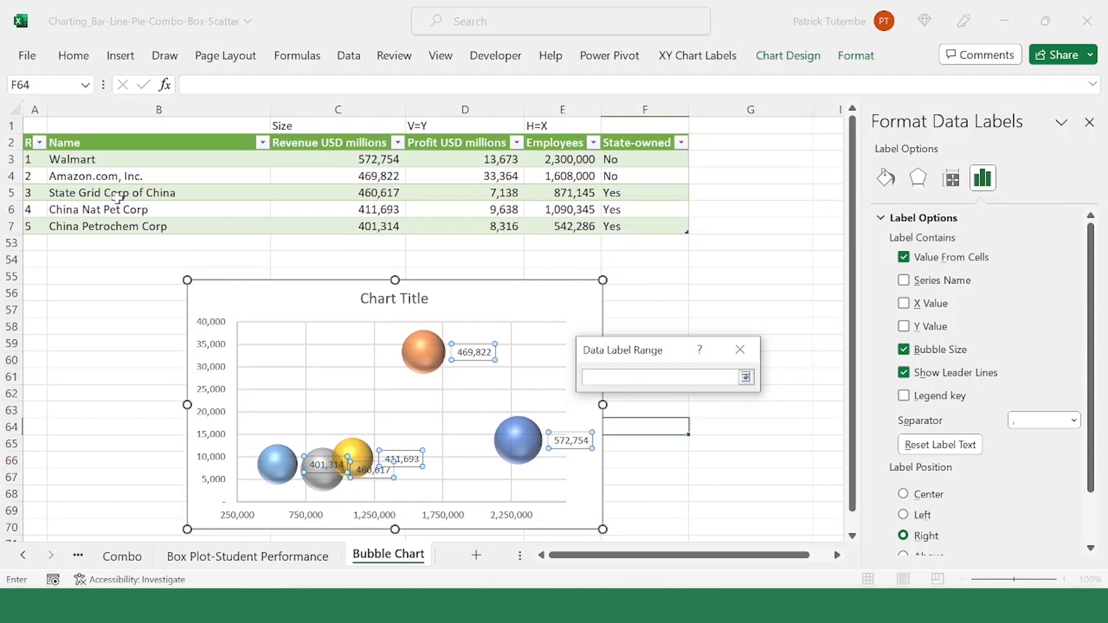
{"action": "left_click_drag", "start_coordinate": [119, 156], "coordinate": [121, 222]}
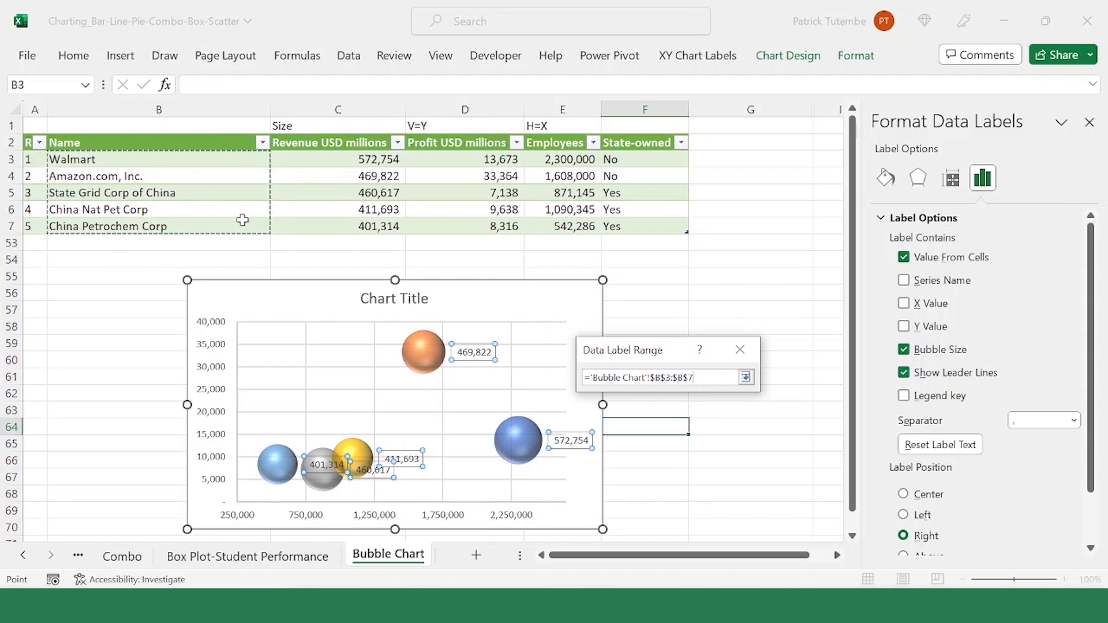
{"action": "key", "text": "Return"}
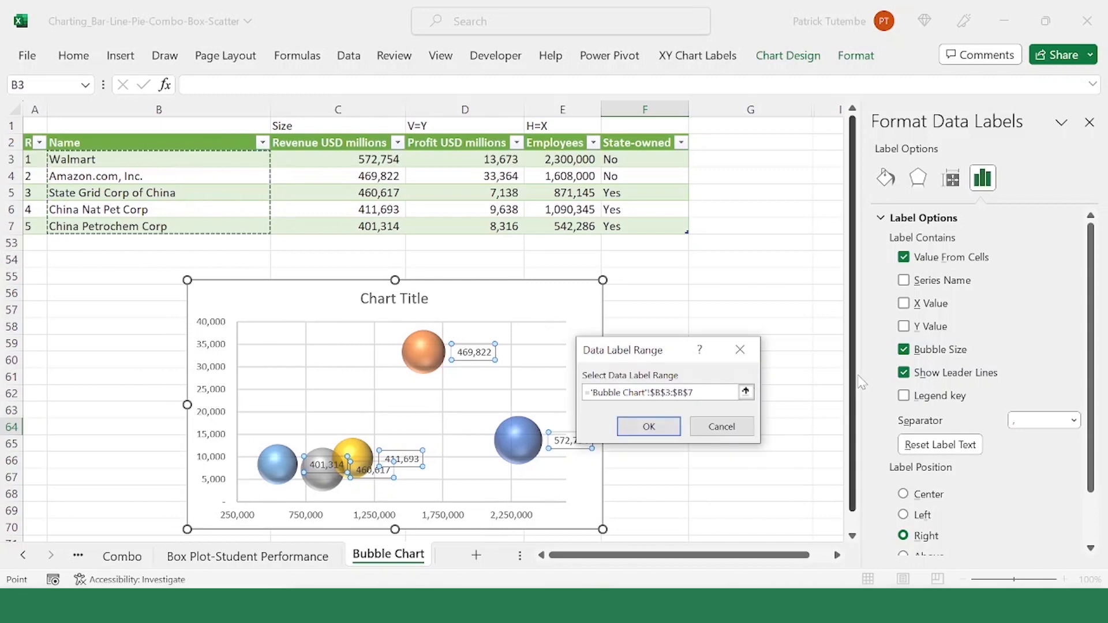
{"action": "left_click", "coordinate": [649, 426]}
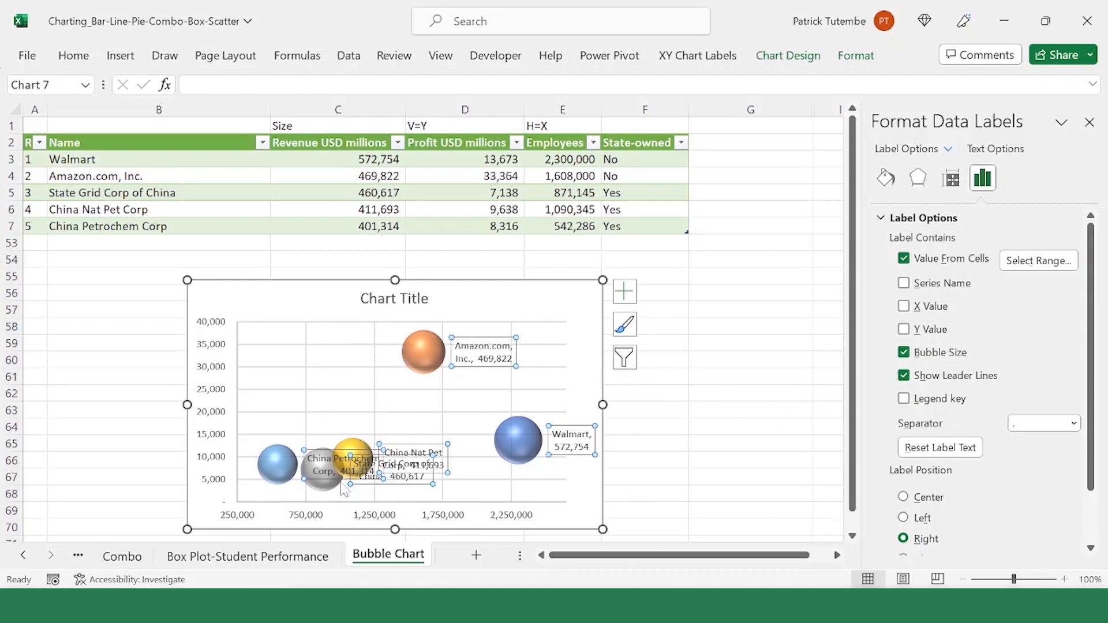
{"action": "left_click", "coordinate": [341, 434]}
{"action": "left_click", "coordinate": [321, 441]}
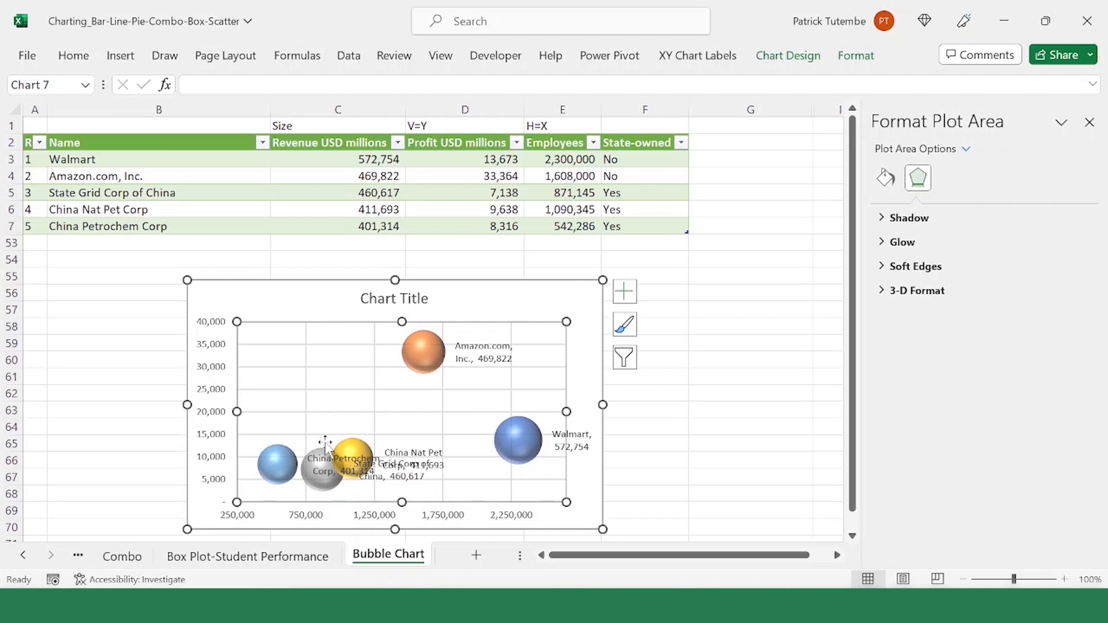
{"action": "left_click", "coordinate": [418, 372]}
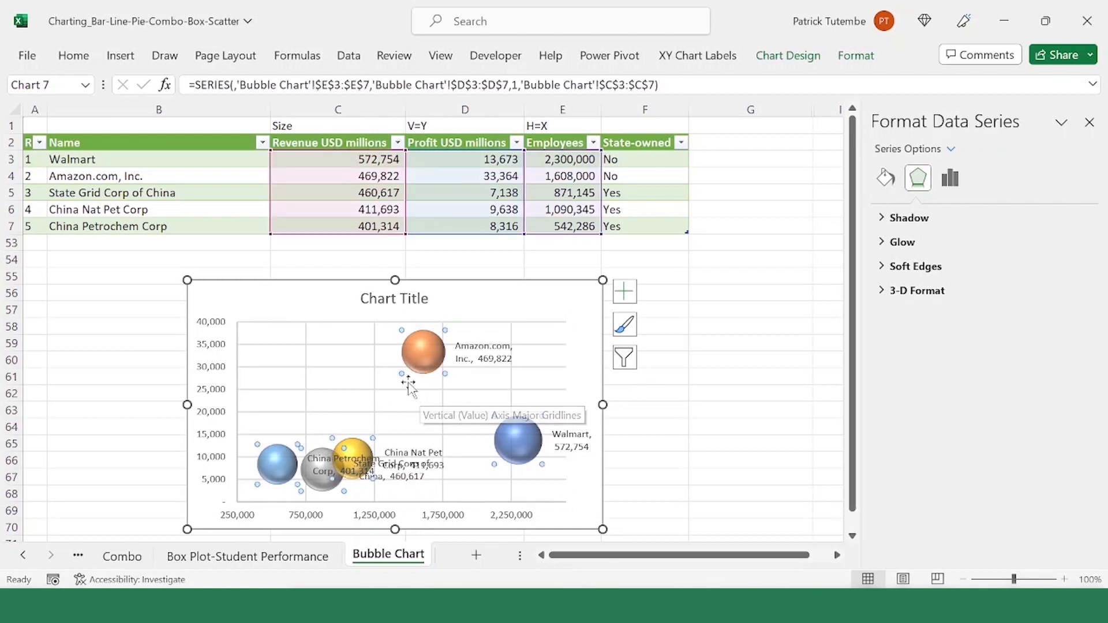
{"action": "right_click", "coordinate": [434, 361]}
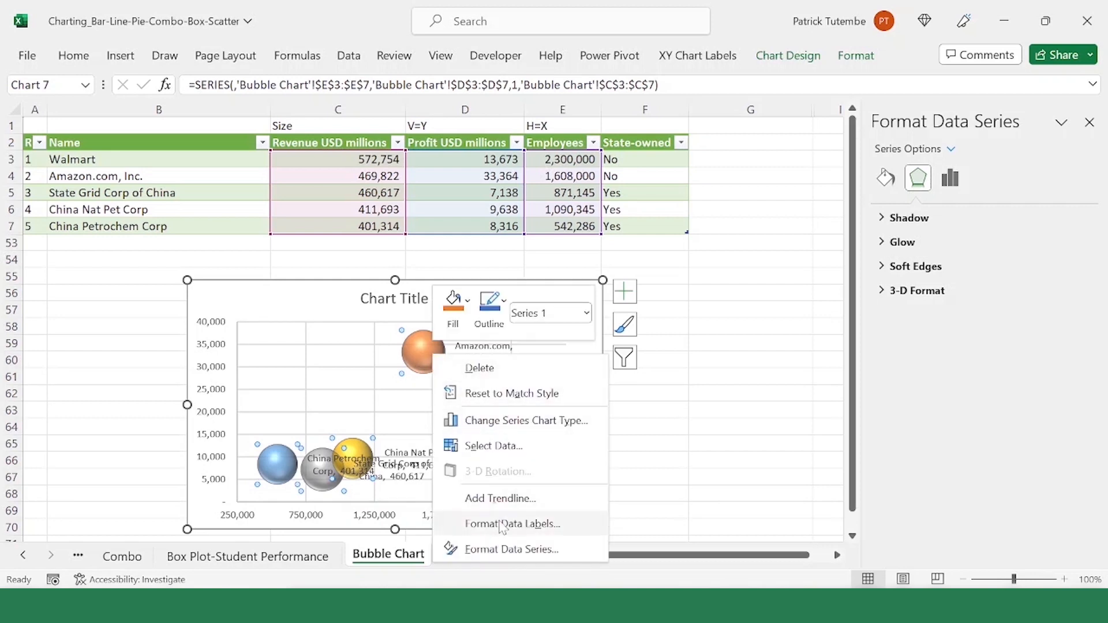
{"action": "left_click", "coordinate": [507, 549]}
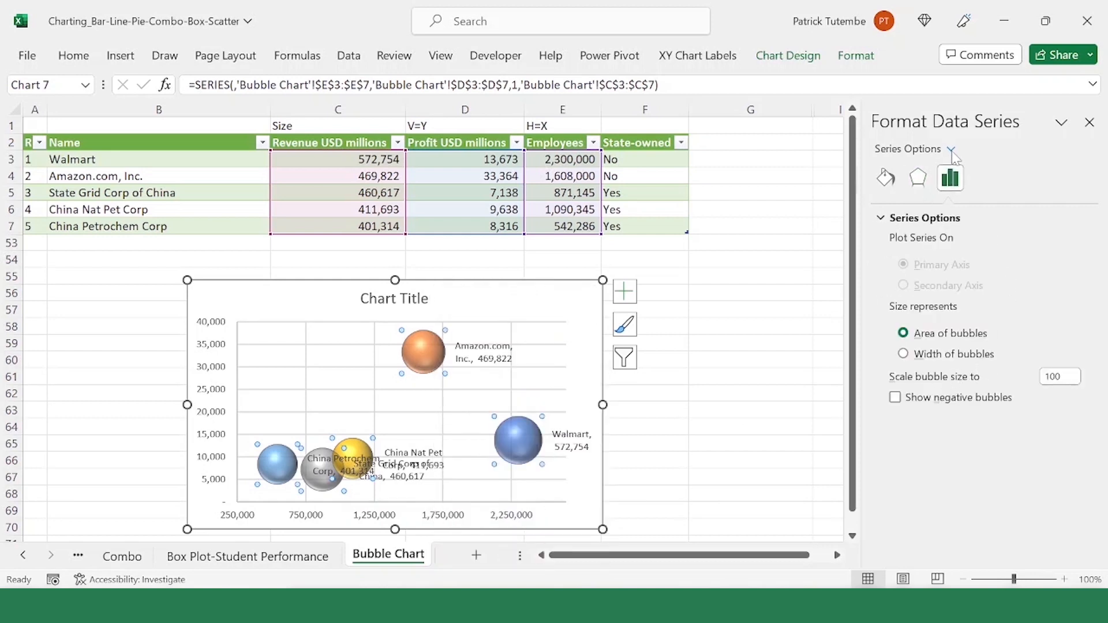
{"action": "left_click", "coordinate": [951, 150]}
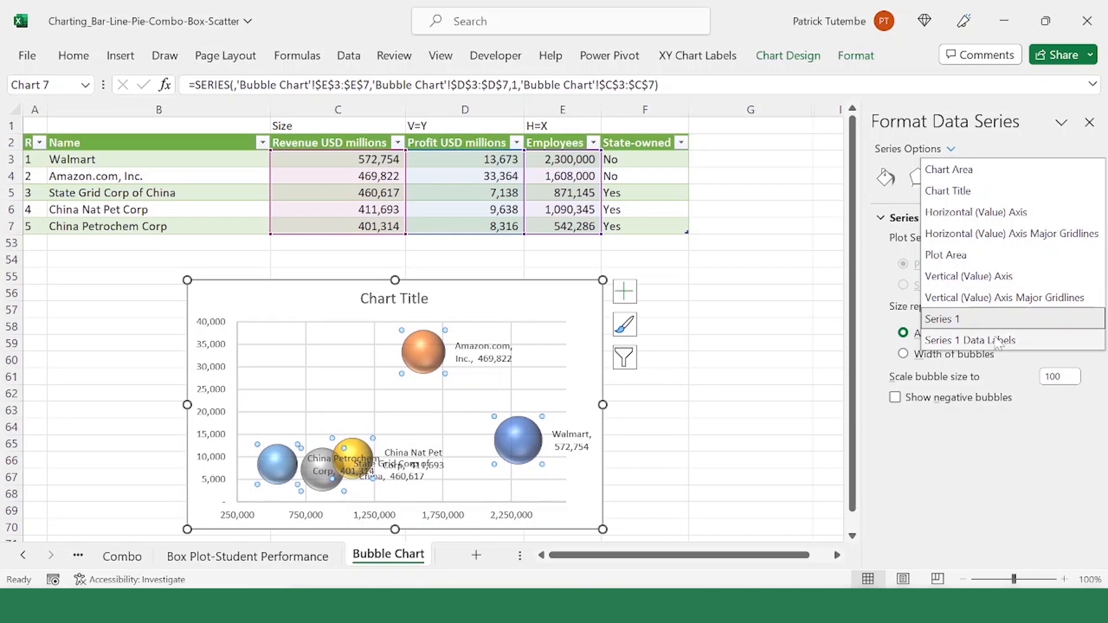
{"action": "left_click", "coordinate": [1091, 123]}
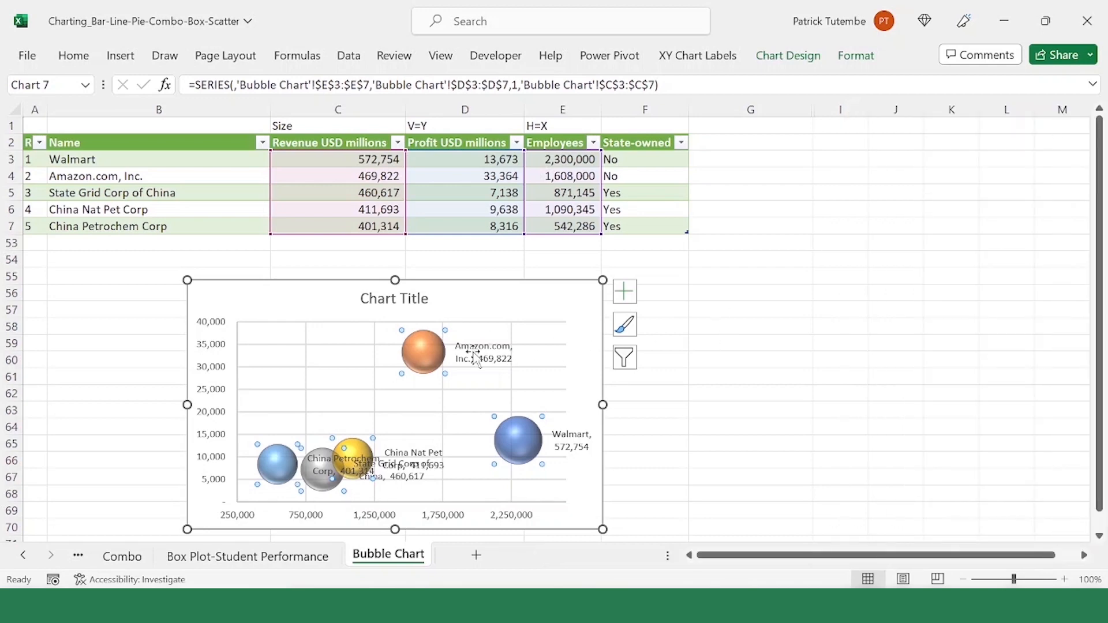
{"action": "left_click", "coordinate": [317, 292]}
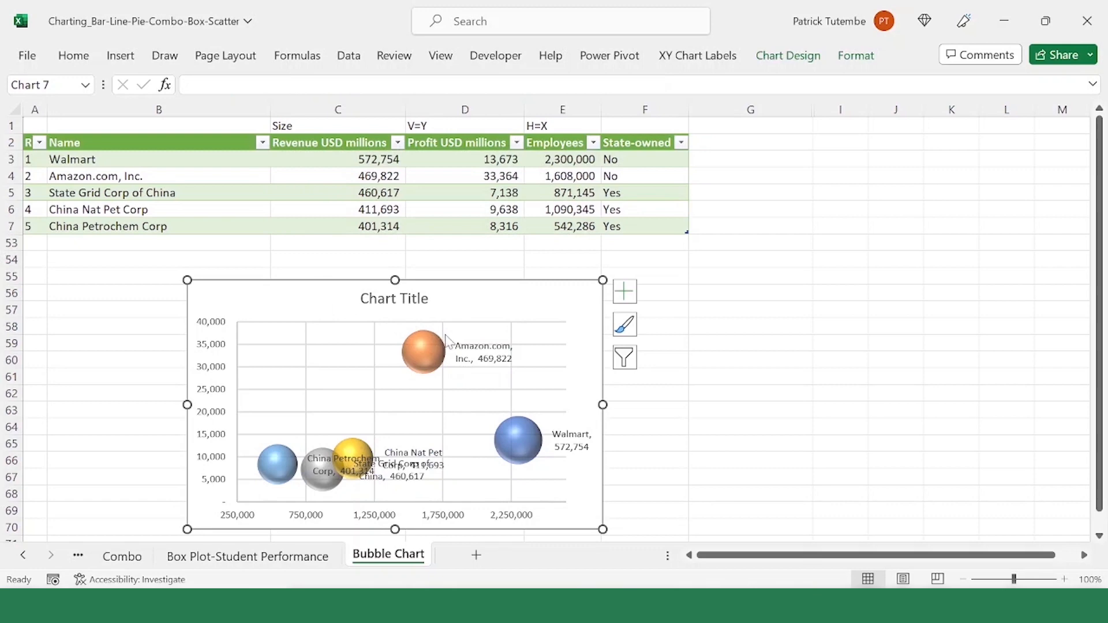
Step: Try placing the bubble series' data labels above the bubbles
{"action": "left_click", "coordinate": [491, 354]}
{"action": "right_click", "coordinate": [490, 351]}
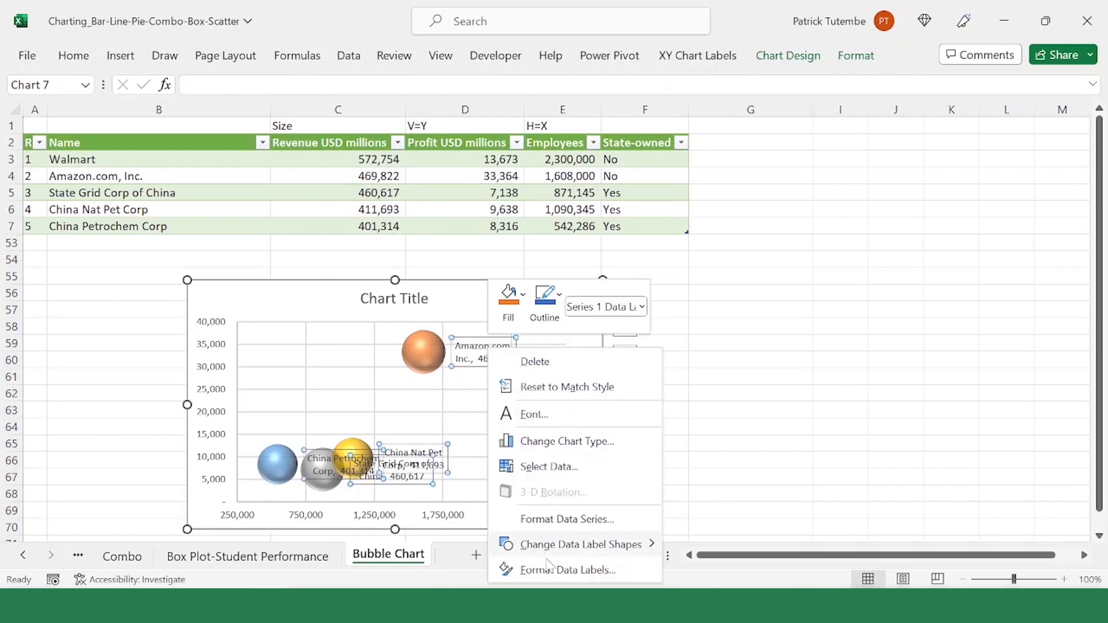
{"action": "left_click", "coordinate": [581, 571]}
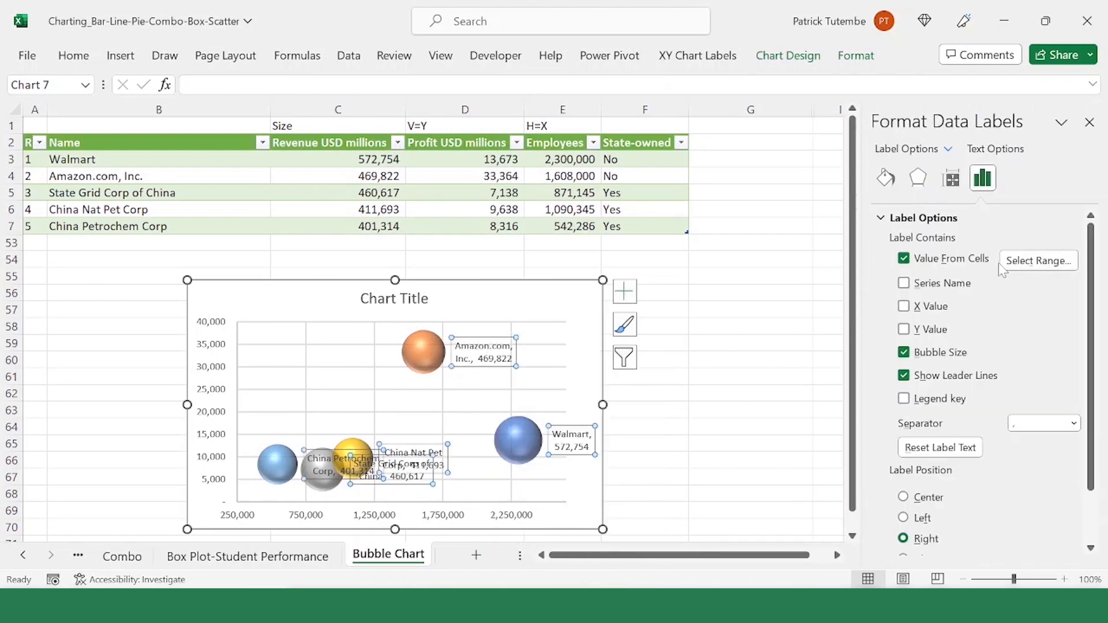
{"action": "scroll", "coordinate": [961, 498], "scroll_direction": "down", "scroll_amount": 1}
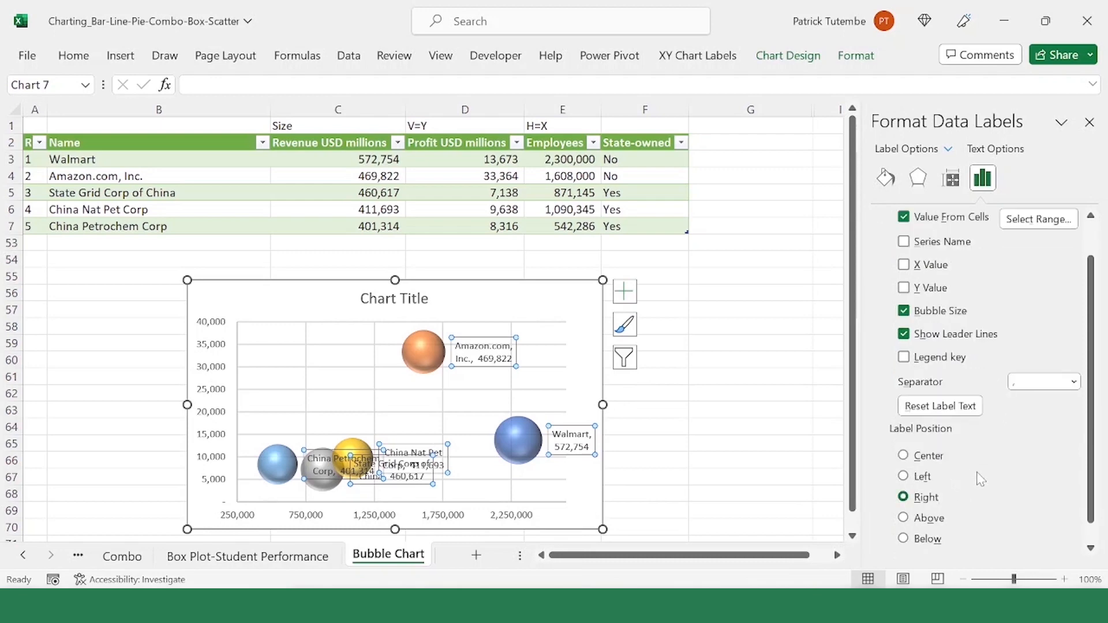
{"action": "left_click", "coordinate": [904, 519]}
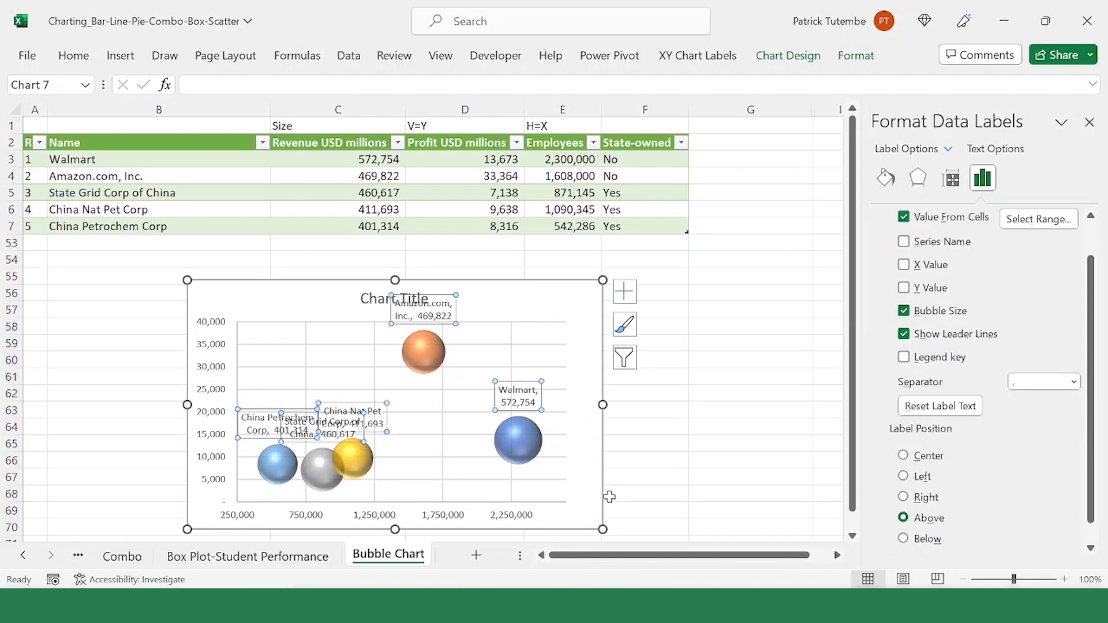
Step: Set the position of the bubbles' data labels back to Right, then deselect the labels
{"action": "left_click", "coordinate": [457, 380]}
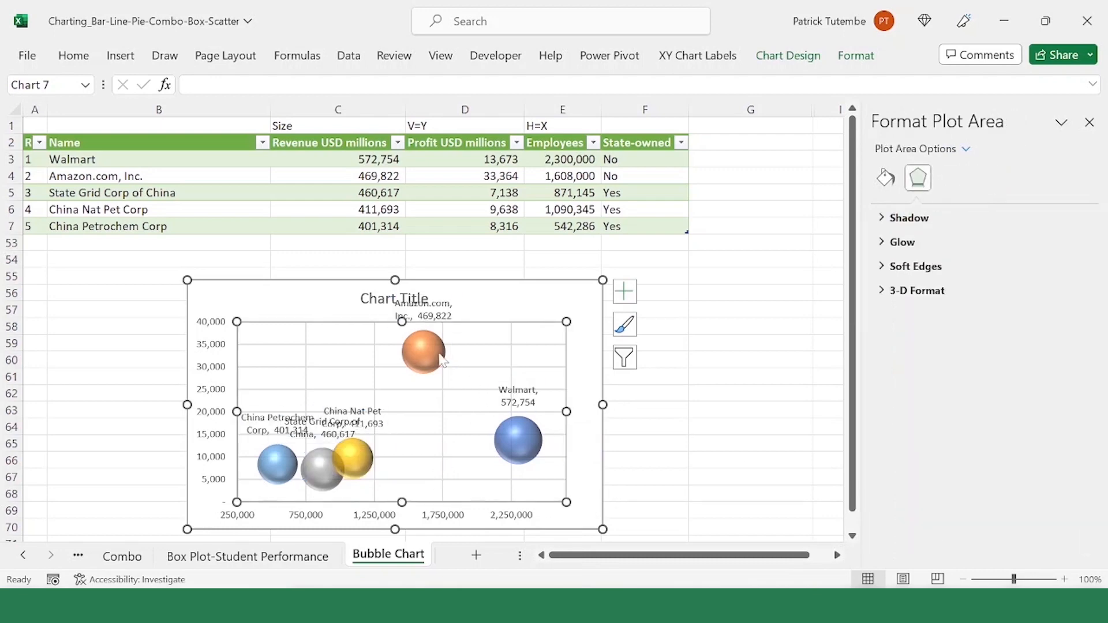
{"action": "left_click", "coordinate": [433, 311]}
{"action": "left_click", "coordinate": [982, 177]}
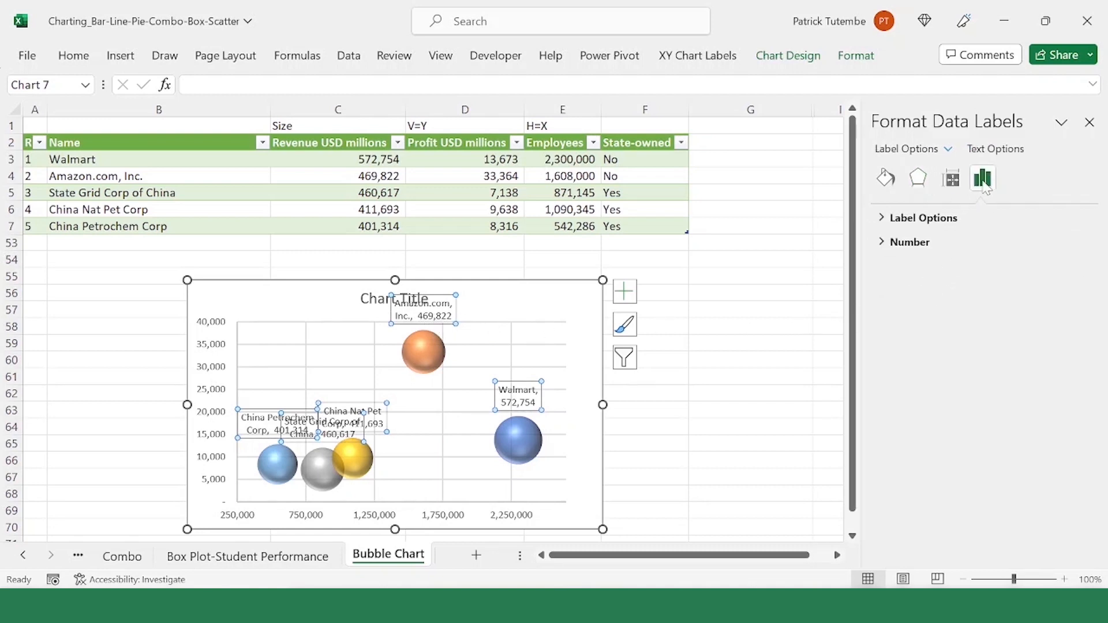
{"action": "left_click", "coordinate": [924, 218]}
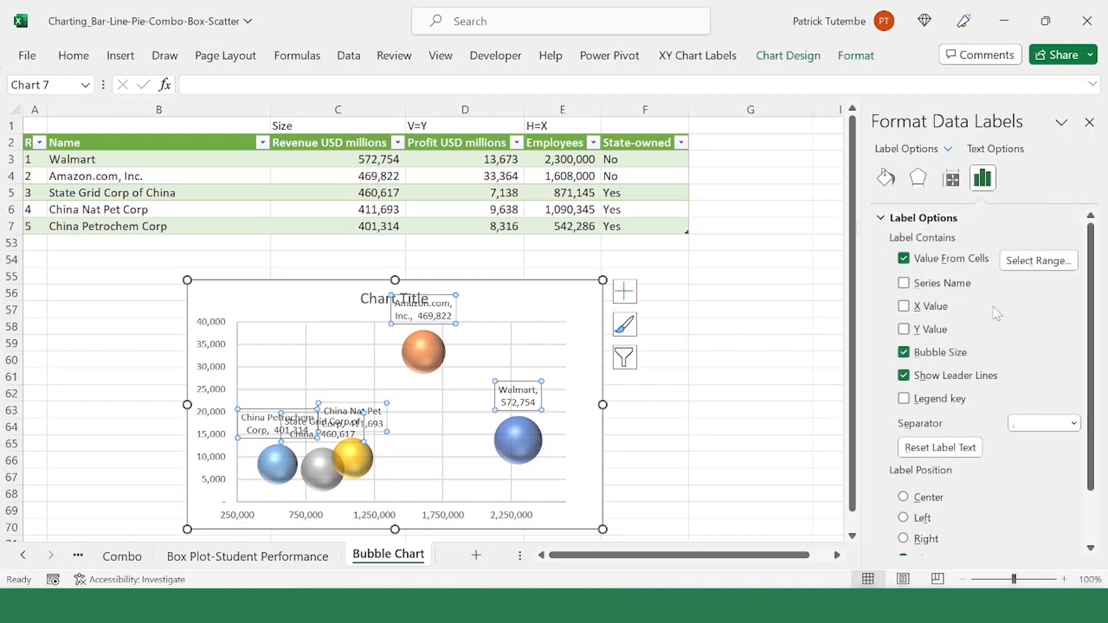
{"action": "left_click", "coordinate": [937, 543]}
{"action": "left_click", "coordinate": [411, 407]}
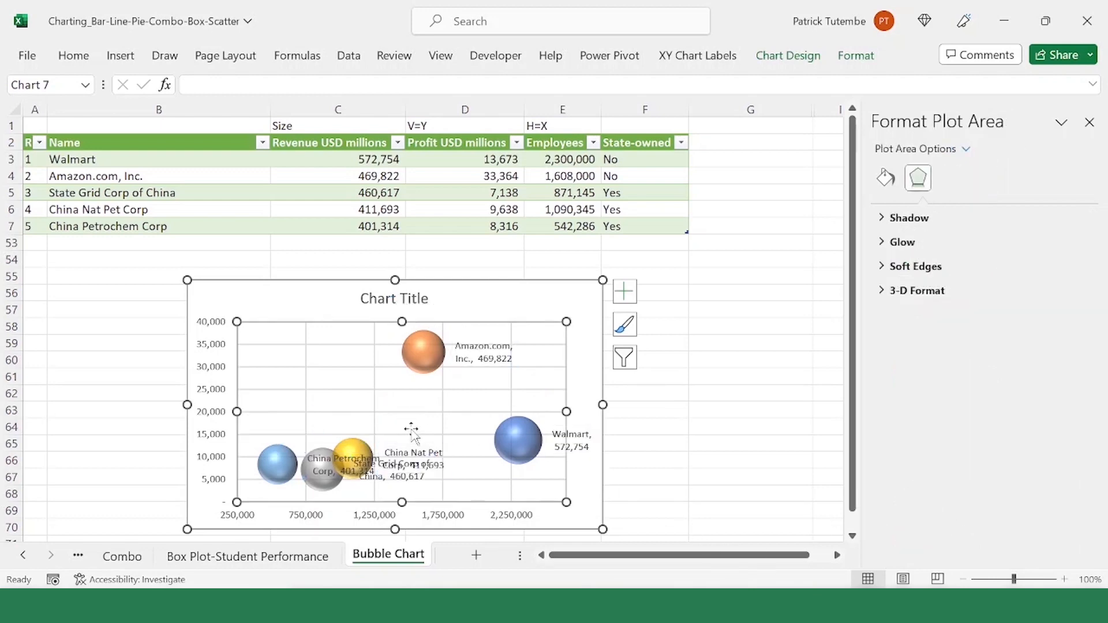
Step: Move the China Petrochem Corp label above its blue bubble and the State Grid Corp of China label below its grey bubble
{"action": "left_click", "coordinate": [317, 469]}
{"action": "left_click", "coordinate": [321, 463]}
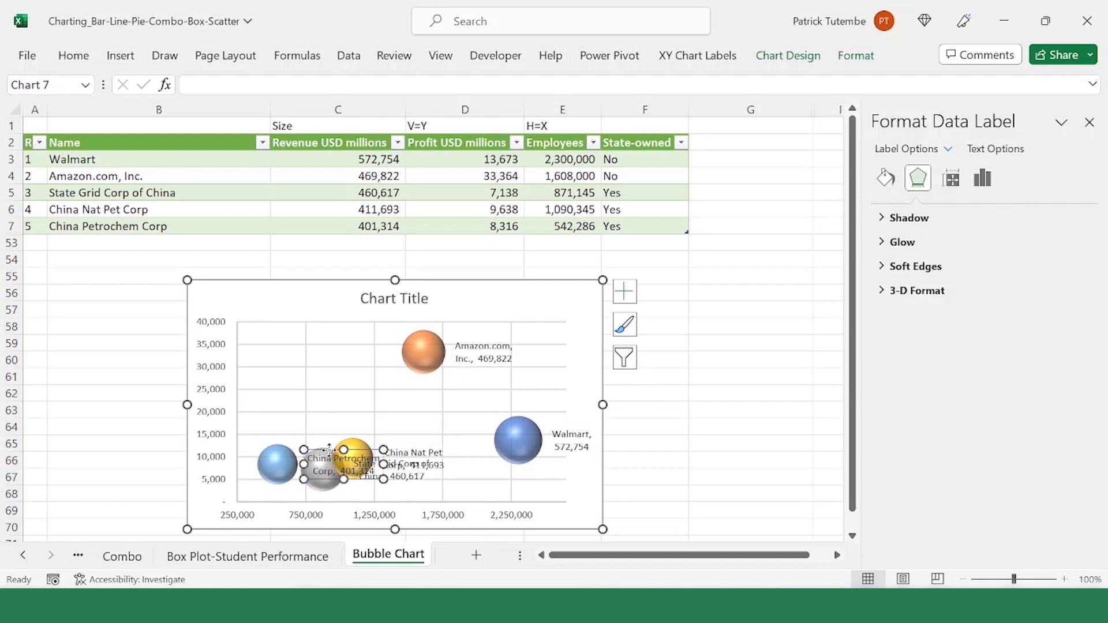
{"action": "left_click_drag", "start_coordinate": [329, 450], "coordinate": [254, 417]}
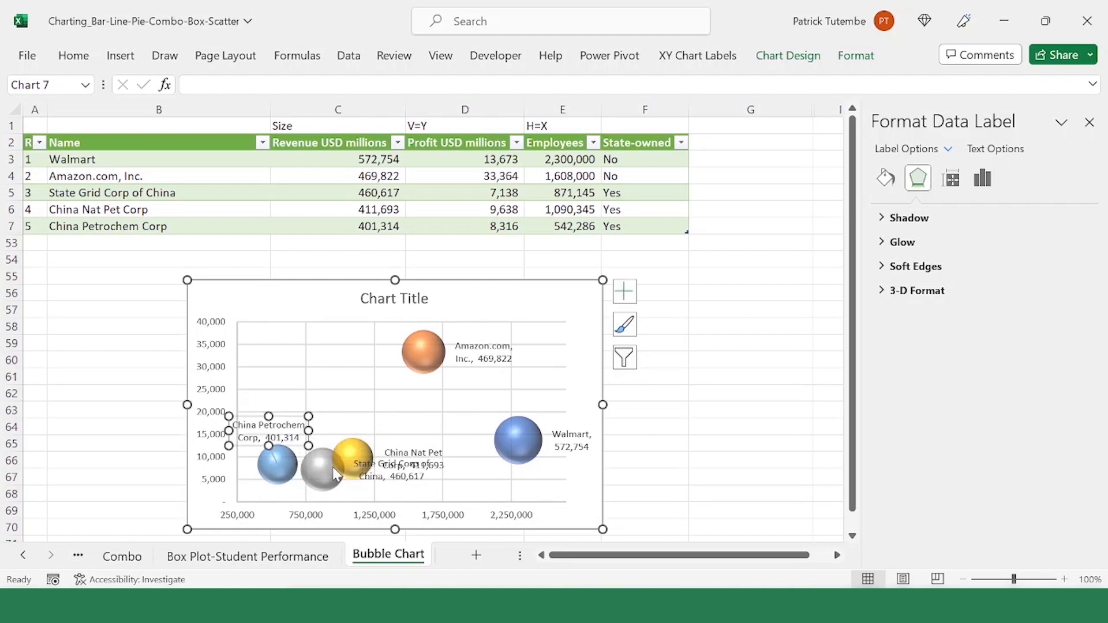
{"action": "left_click", "coordinate": [370, 465]}
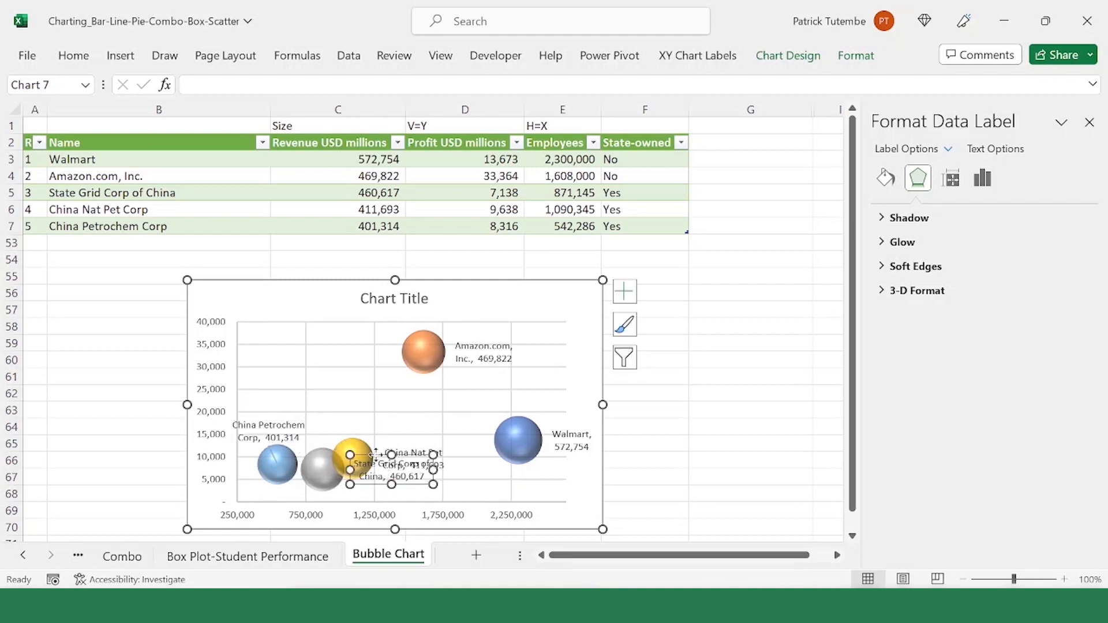
{"action": "left_click_drag", "start_coordinate": [375, 453], "coordinate": [302, 485]}
Step: Move the China Nat Pet Corp label above and slightly to the right of its yellow bubble
{"action": "left_click", "coordinate": [407, 454]}
{"action": "left_click", "coordinate": [418, 450]}
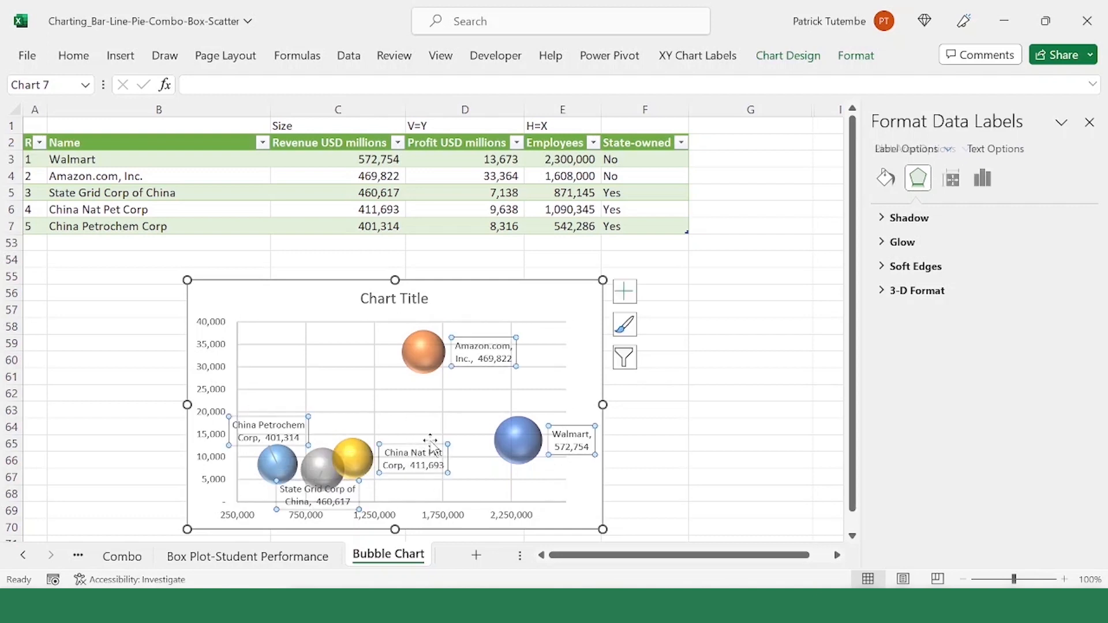
{"action": "left_click_drag", "start_coordinate": [419, 443], "coordinate": [400, 411]}
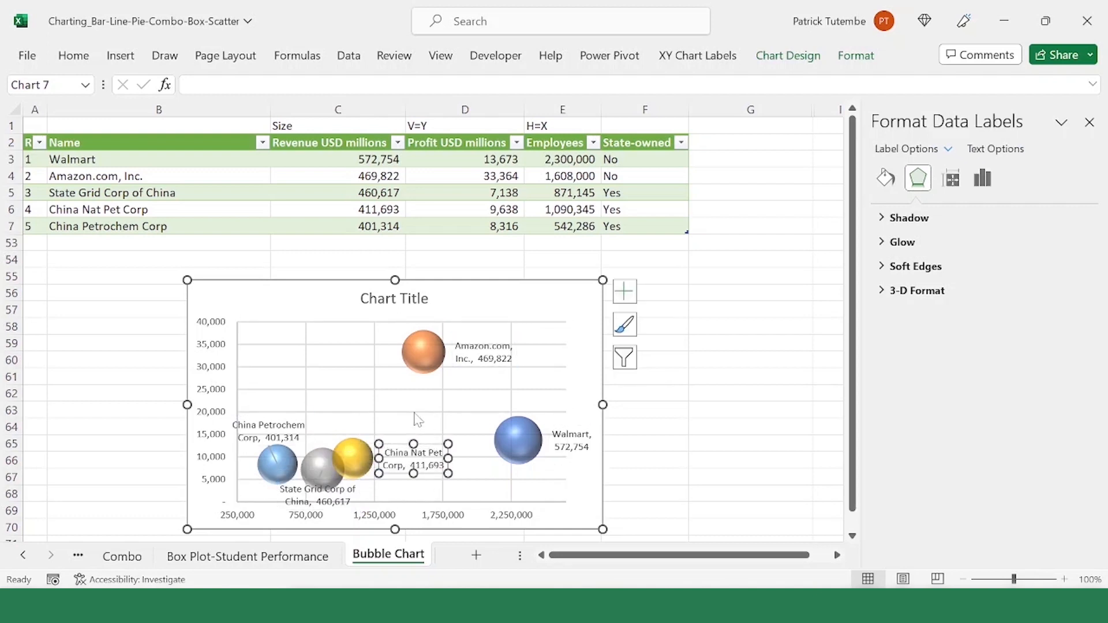
{"action": "left_click", "coordinate": [469, 456]}
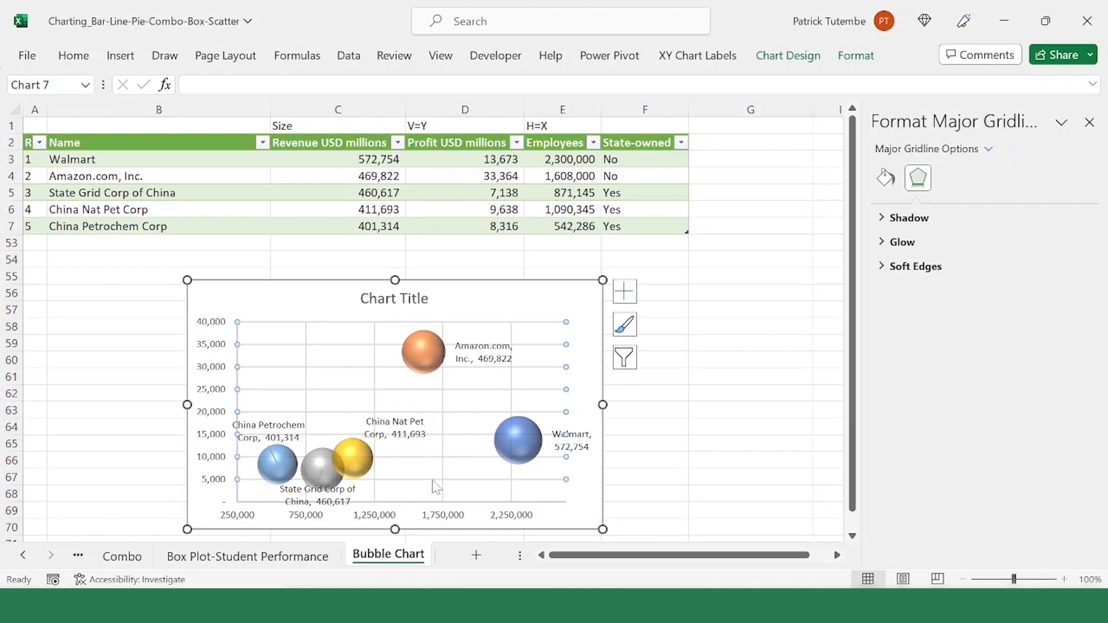
Step: Make all of the bubble series' data labels bold, then deselect them
{"action": "left_click", "coordinate": [407, 427]}
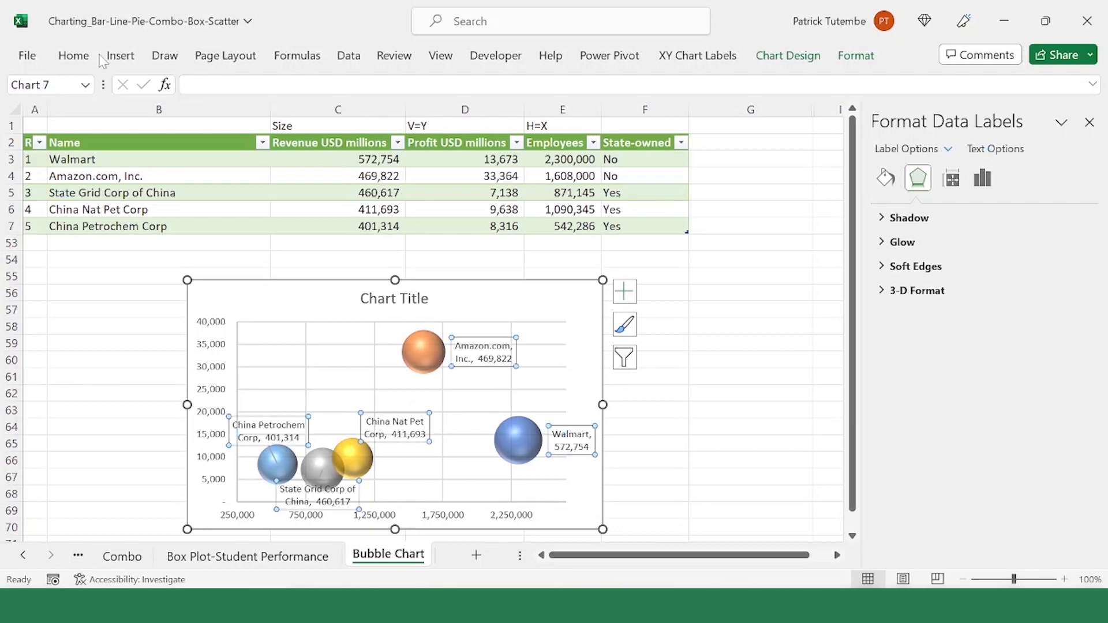
{"action": "left_click", "coordinate": [120, 55]}
{"action": "left_click", "coordinate": [69, 58]}
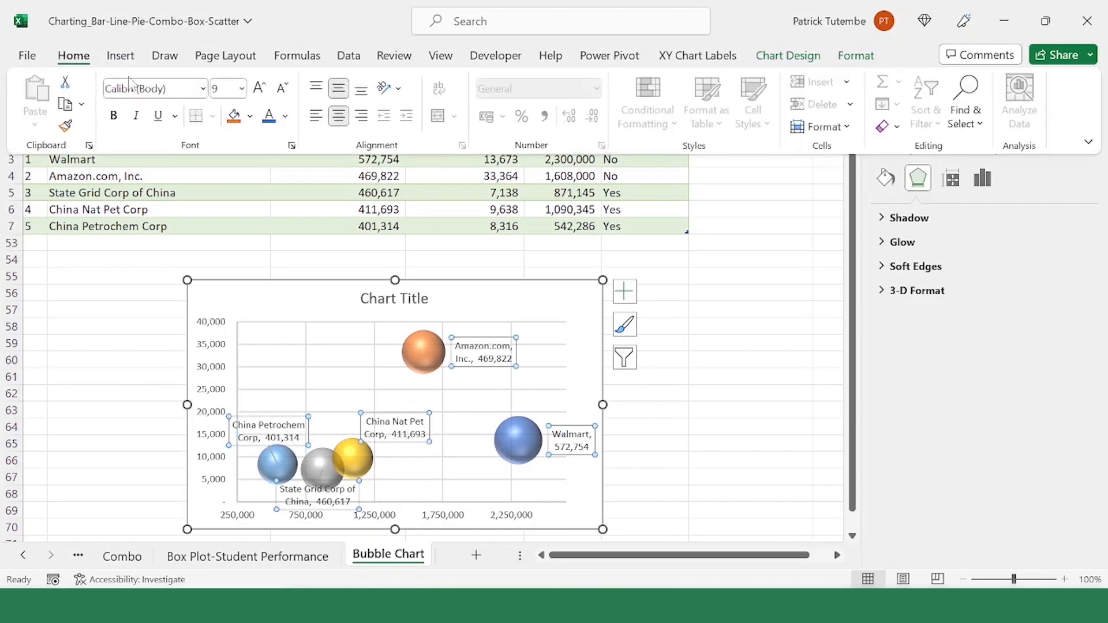
{"action": "left_click", "coordinate": [113, 115]}
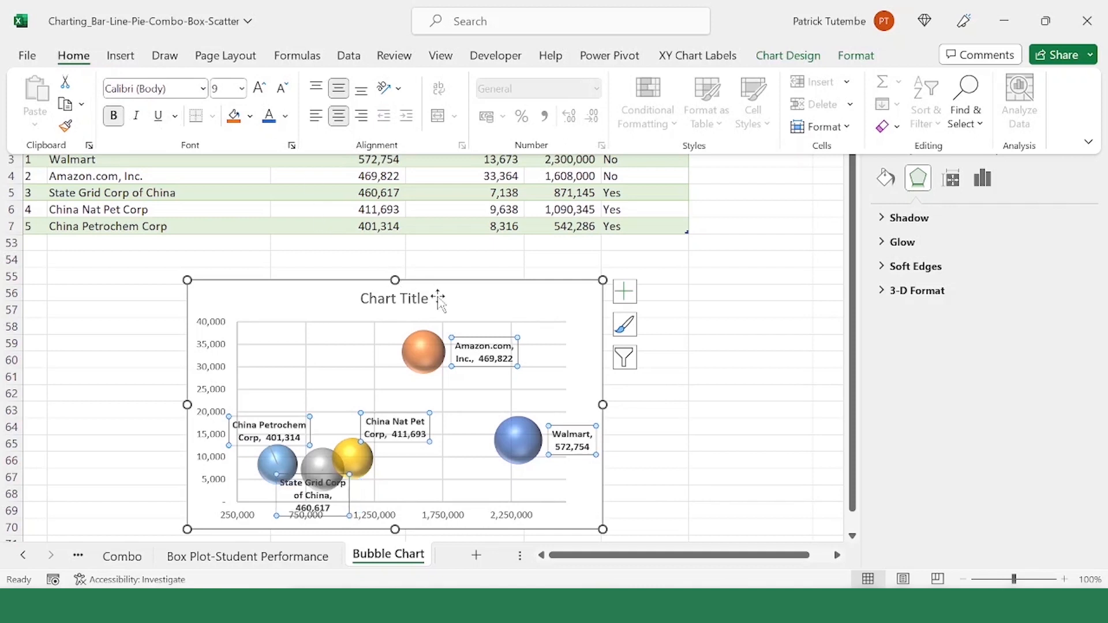
{"action": "left_click", "coordinate": [335, 350]}
{"action": "left_click", "coordinate": [340, 354]}
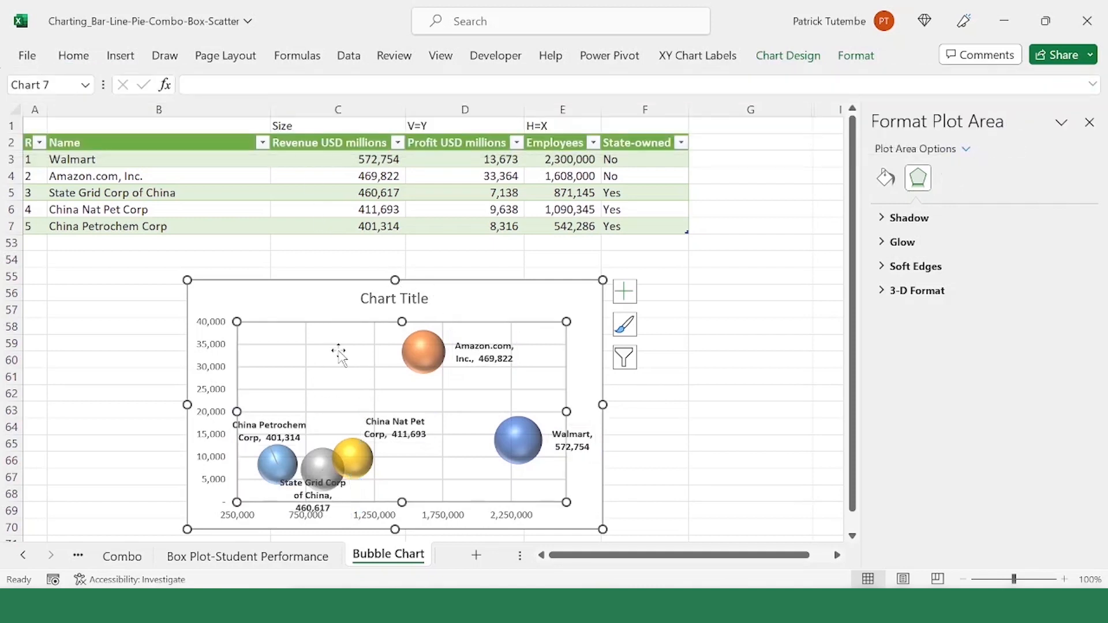
Step: Try deleting the bubble chart's major horizontal gridlines, then undo the deletion
{"action": "left_click", "coordinate": [337, 346]}
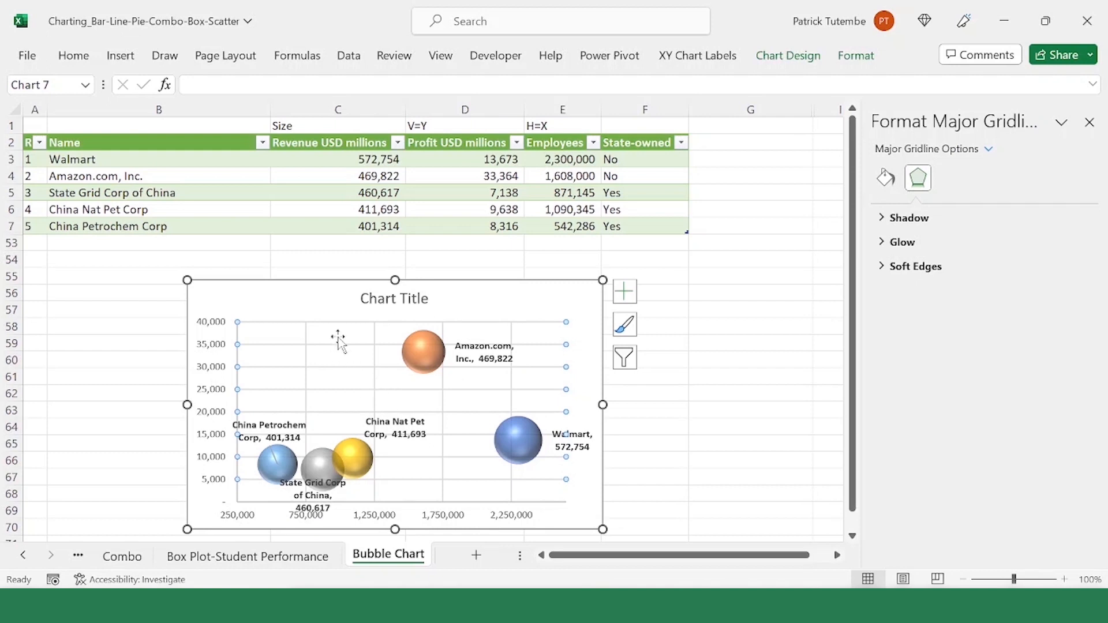
{"action": "left_click", "coordinate": [309, 303]}
{"action": "left_click", "coordinate": [320, 345]}
{"action": "key", "text": "Delete"}
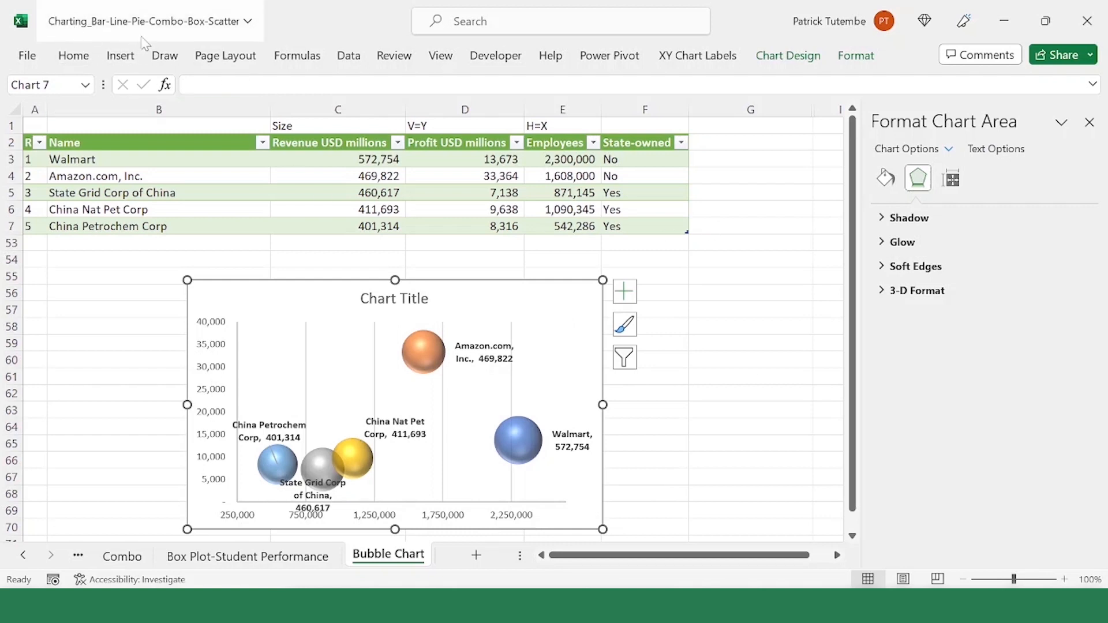
{"action": "key", "text": "ctrl+z"}
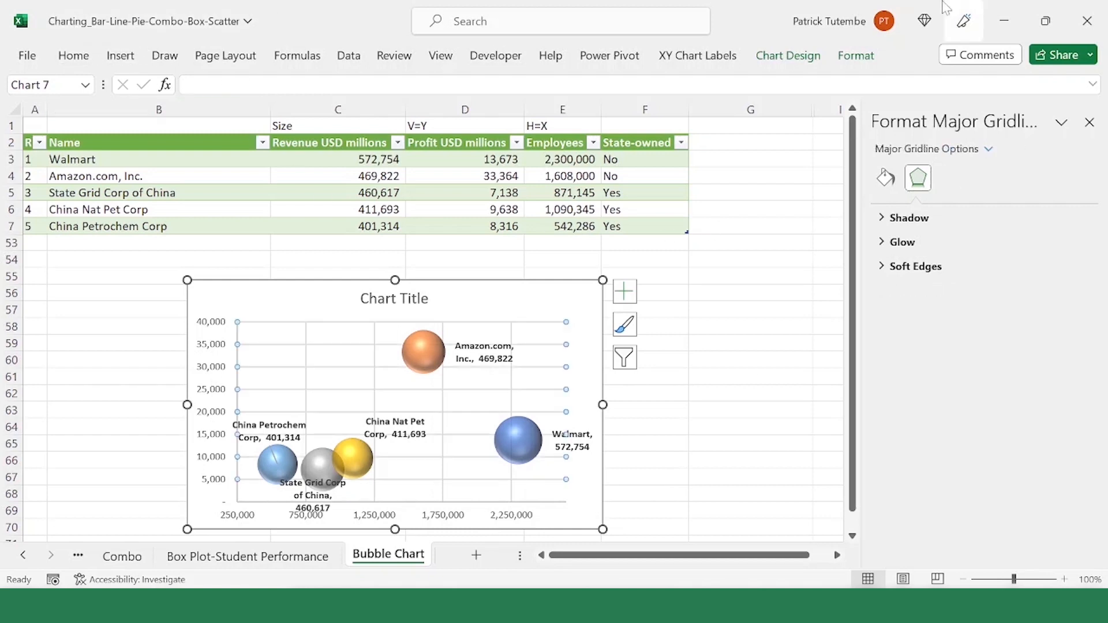
Step: Turn off the bubble chart's primary major horizontal gridlines
{"action": "left_click", "coordinate": [797, 57]}
{"action": "left_click", "coordinate": [65, 128]}
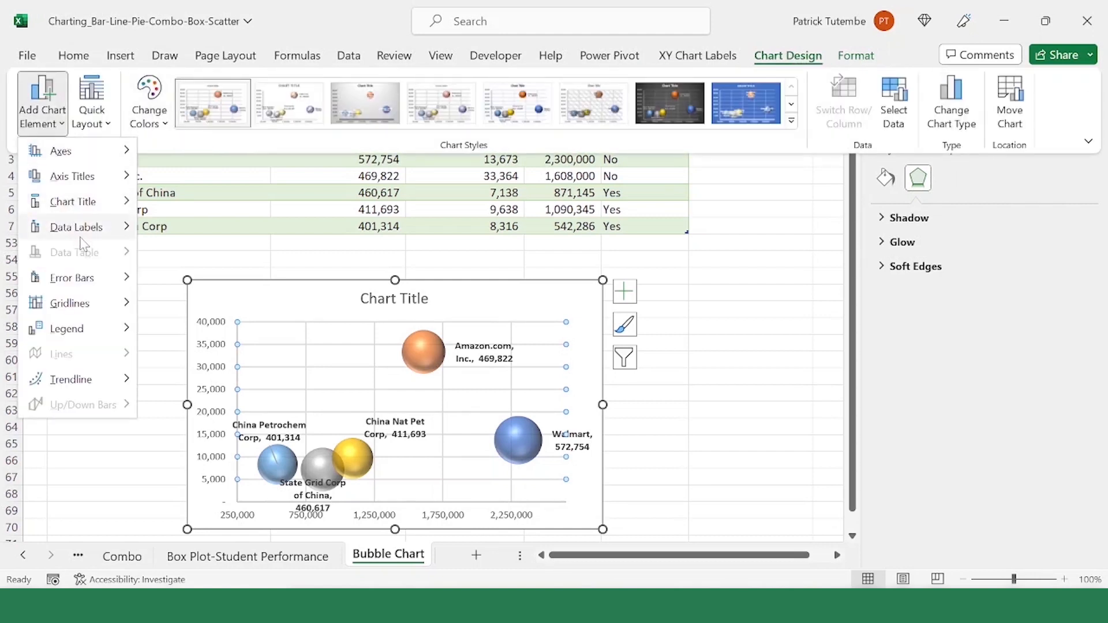
{"action": "mouse_move", "coordinate": [84, 234]}
{"action": "mouse_move", "coordinate": [116, 308]}
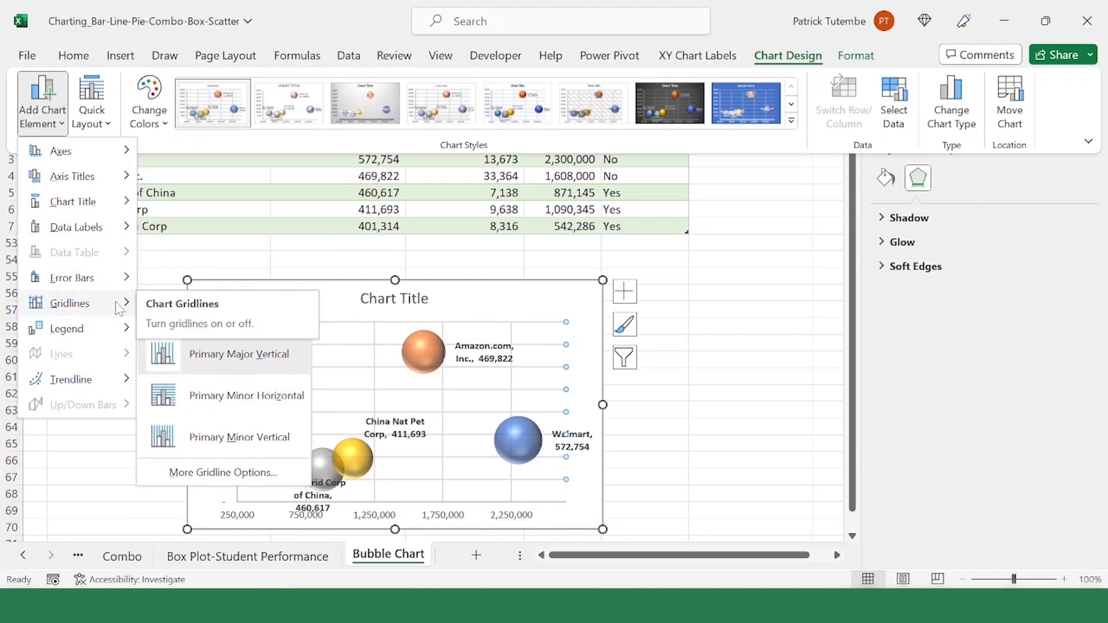
{"action": "left_click", "coordinate": [276, 369]}
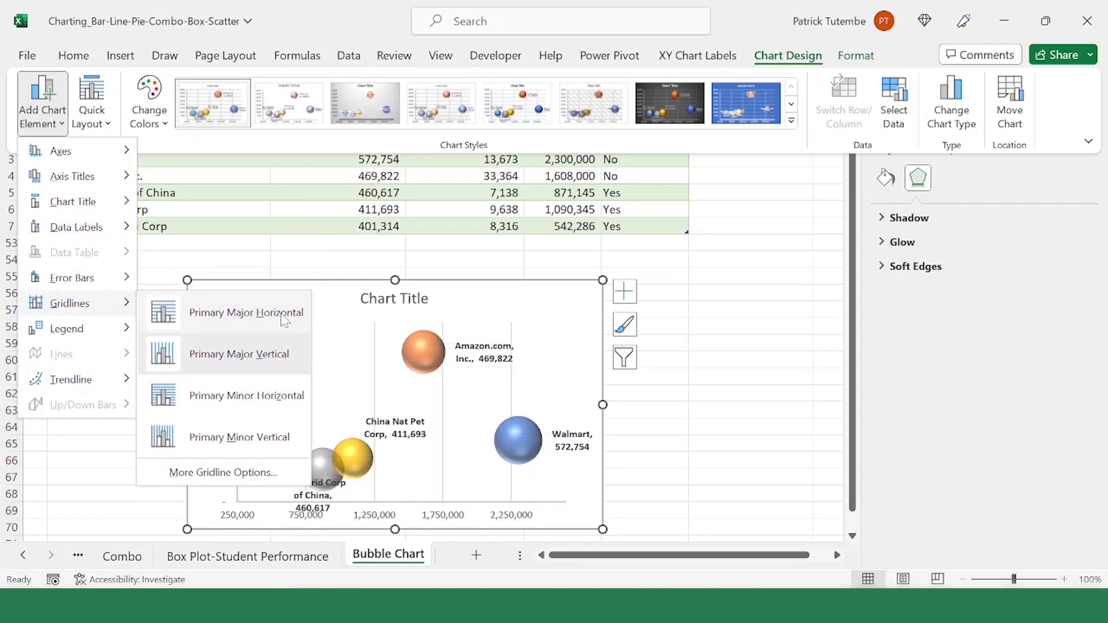
{"action": "left_click", "coordinate": [312, 332]}
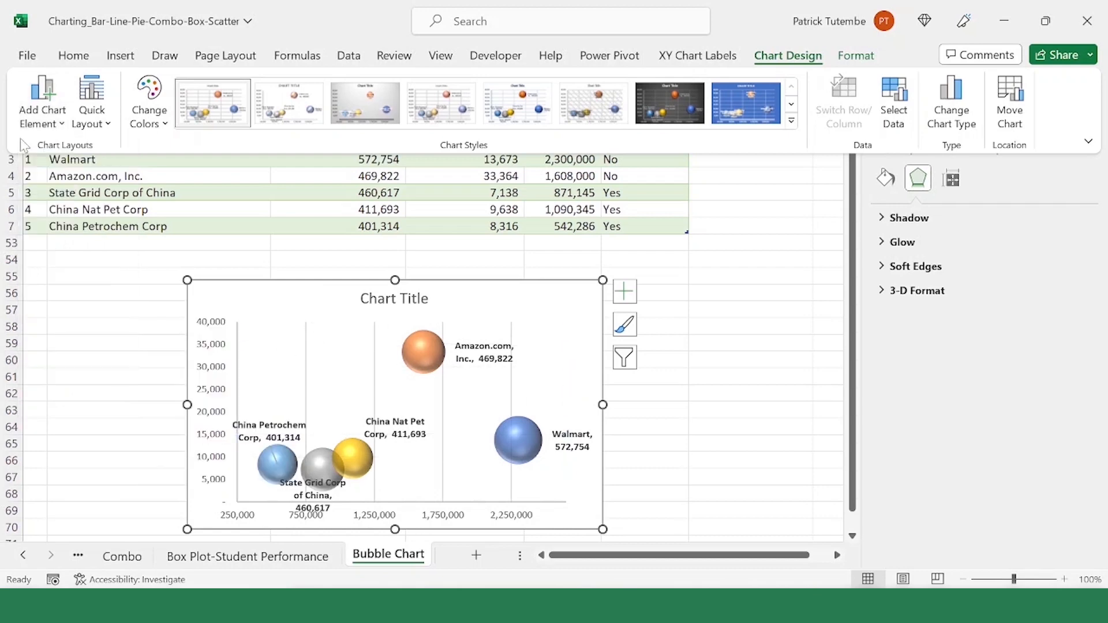
Step: Turn off the bubble chart's primary major vertical gridlines, then deselect the chart
{"action": "left_click", "coordinate": [42, 101]}
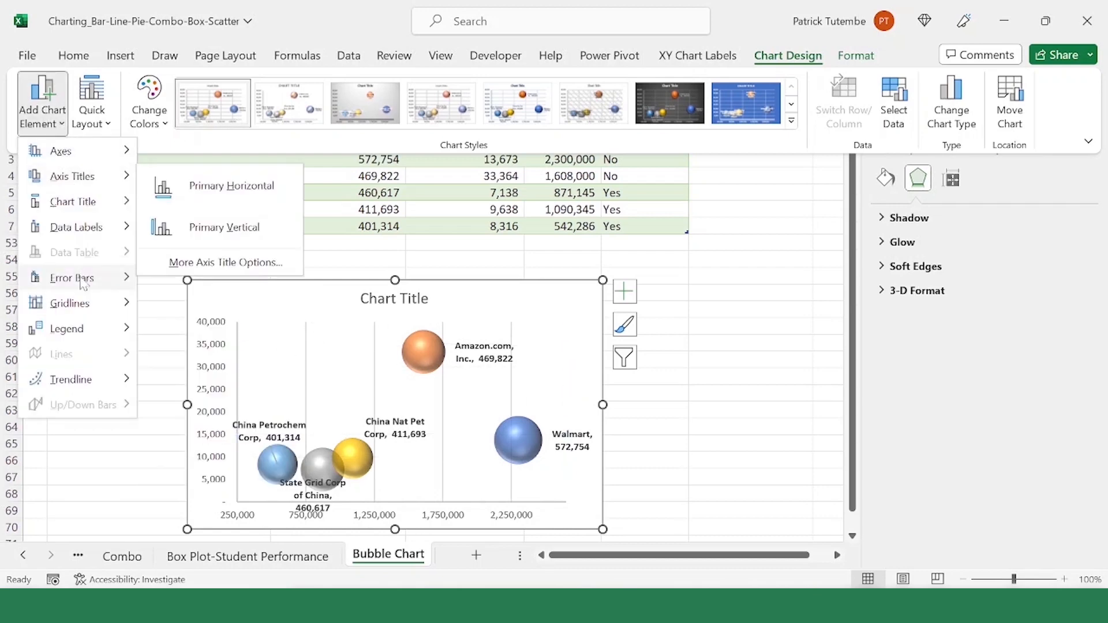
{"action": "mouse_move", "coordinate": [72, 303]}
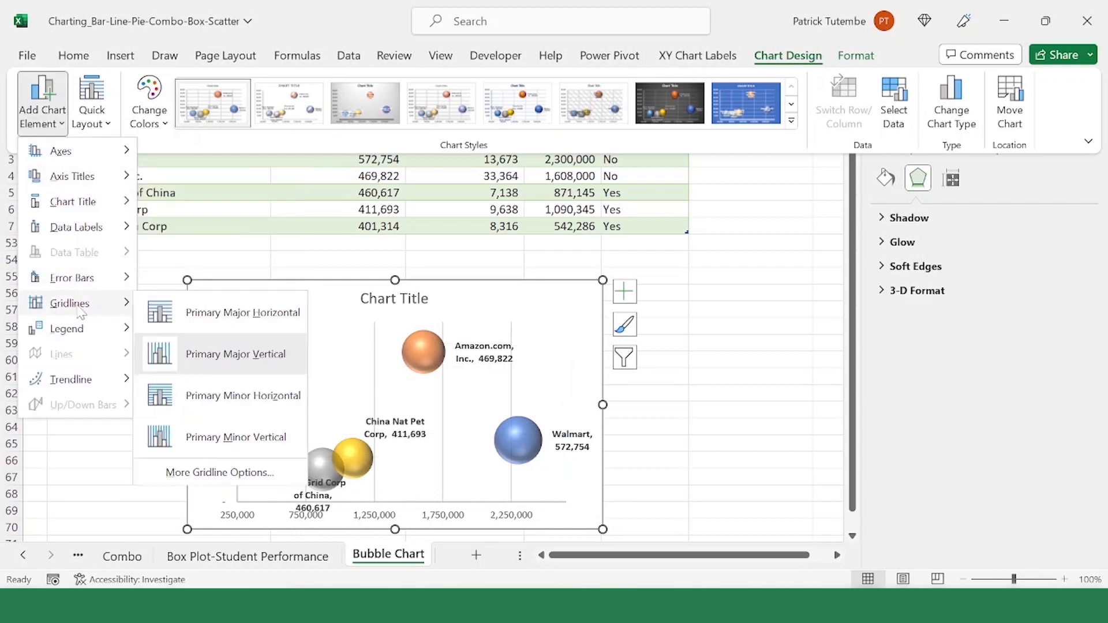
{"action": "left_click", "coordinate": [252, 362]}
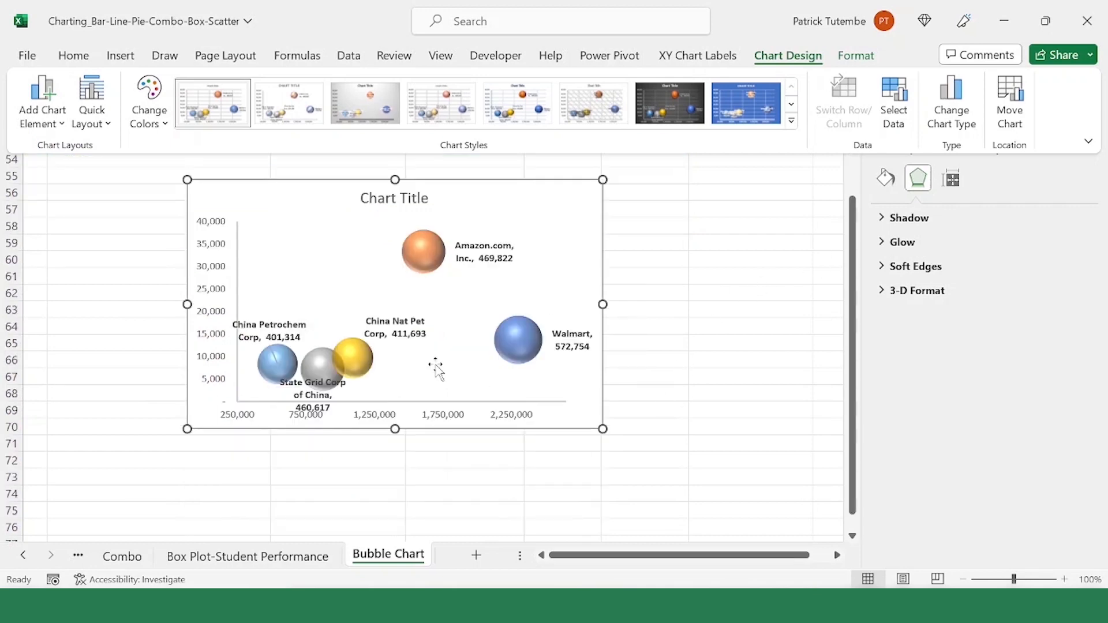
{"action": "scroll", "coordinate": [428, 369], "scroll_direction": "down", "scroll_amount": 1}
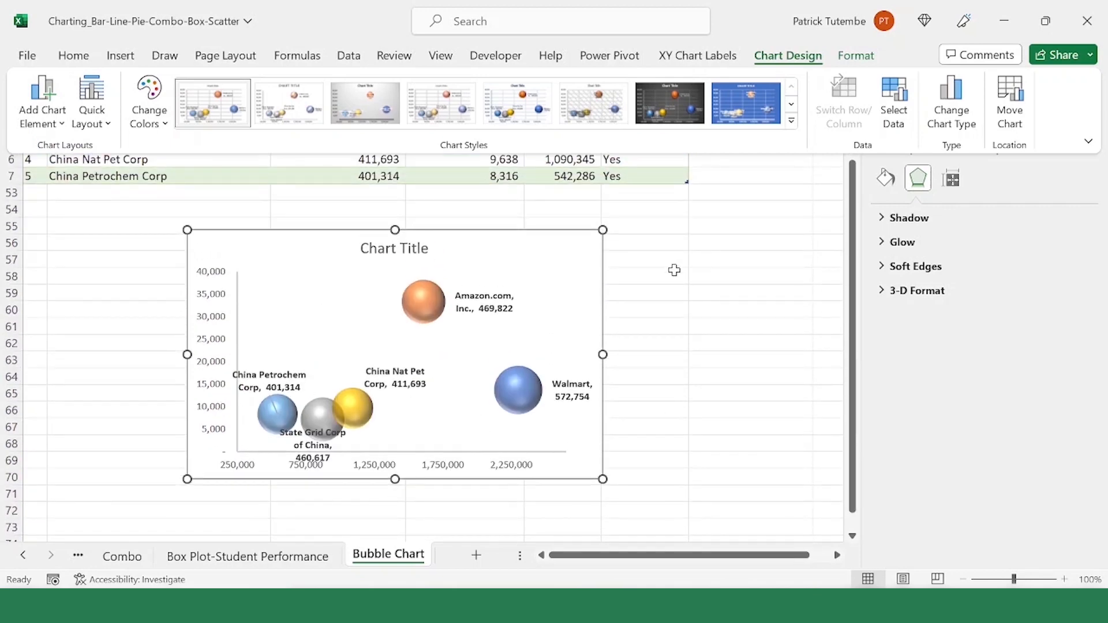
{"action": "left_click", "coordinate": [664, 291]}
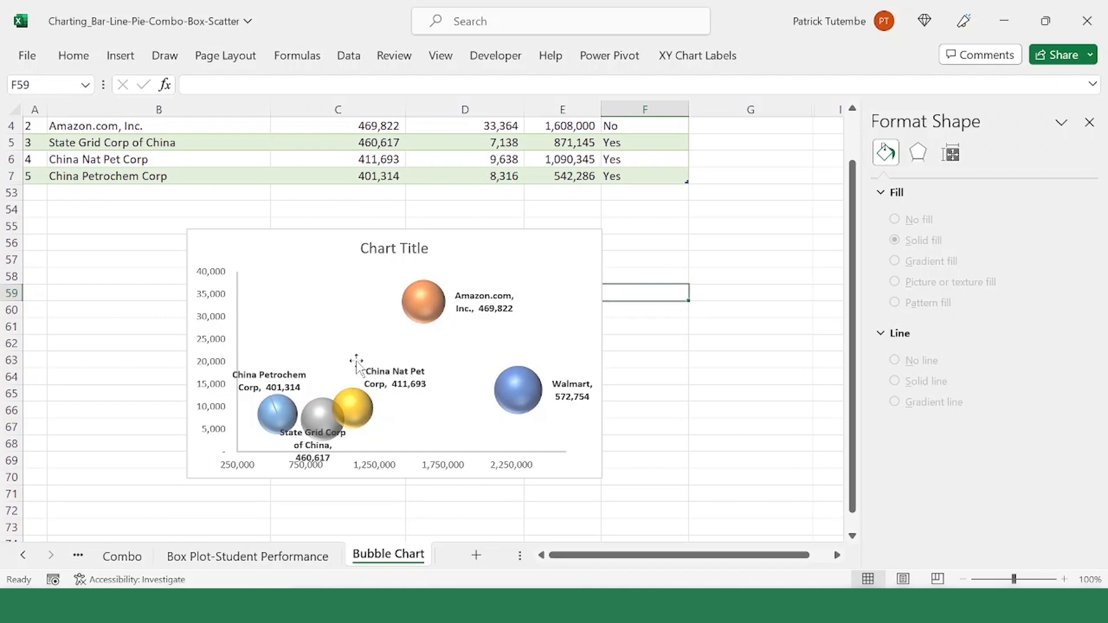
Step: Give only the China Petrochem Corp bubble a horizontal-stripe pattern fill with a standard light blue foreground
{"action": "left_click", "coordinate": [286, 416]}
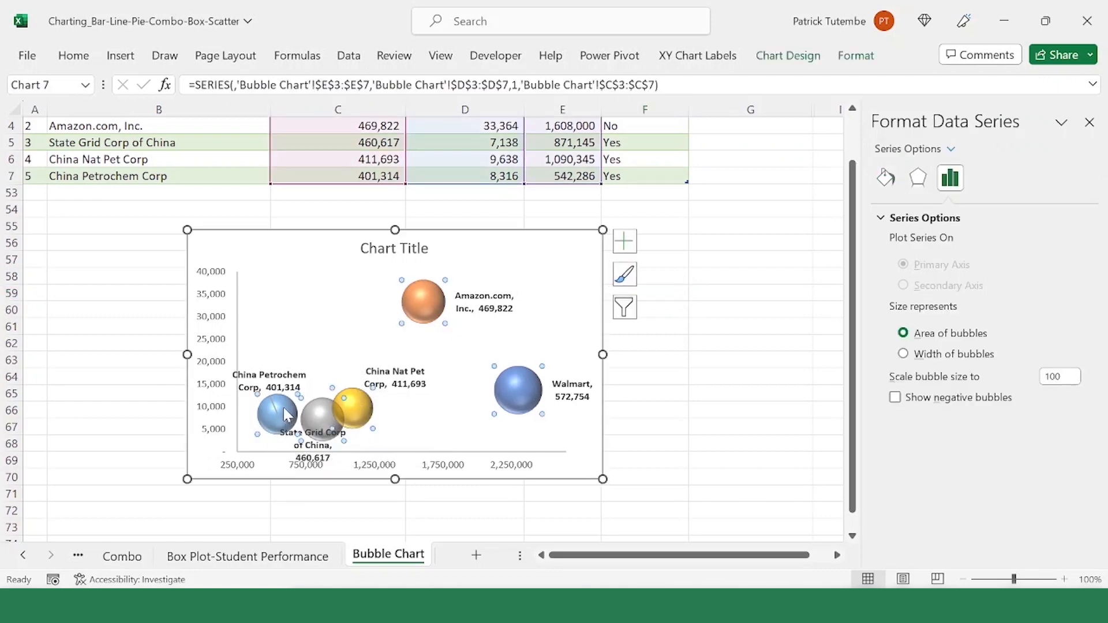
{"action": "left_click", "coordinate": [285, 416]}
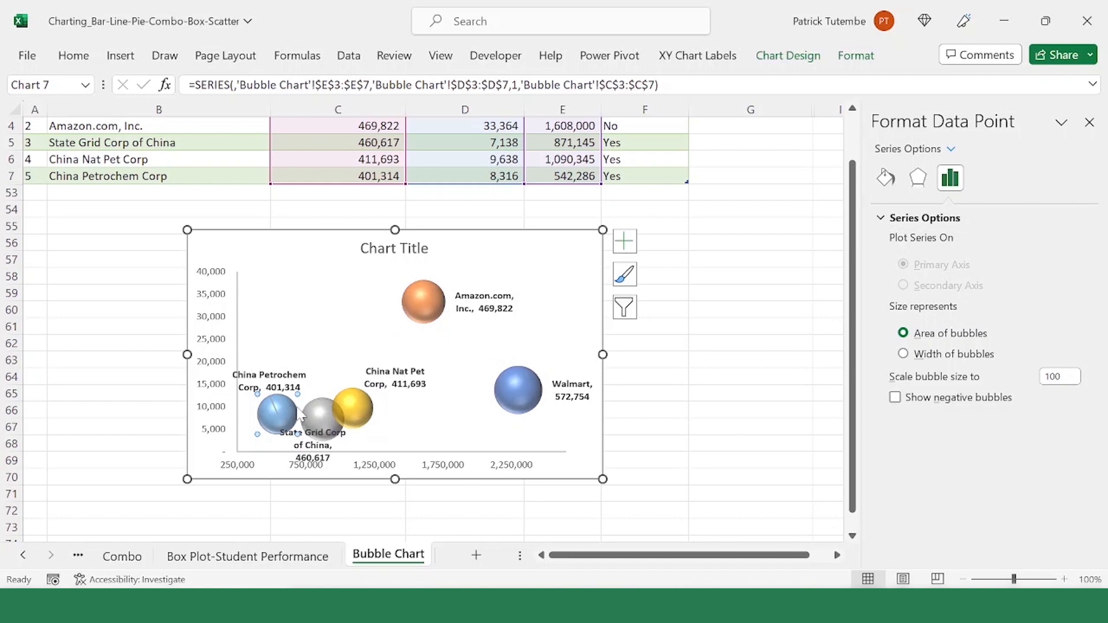
{"action": "left_click", "coordinate": [892, 186]}
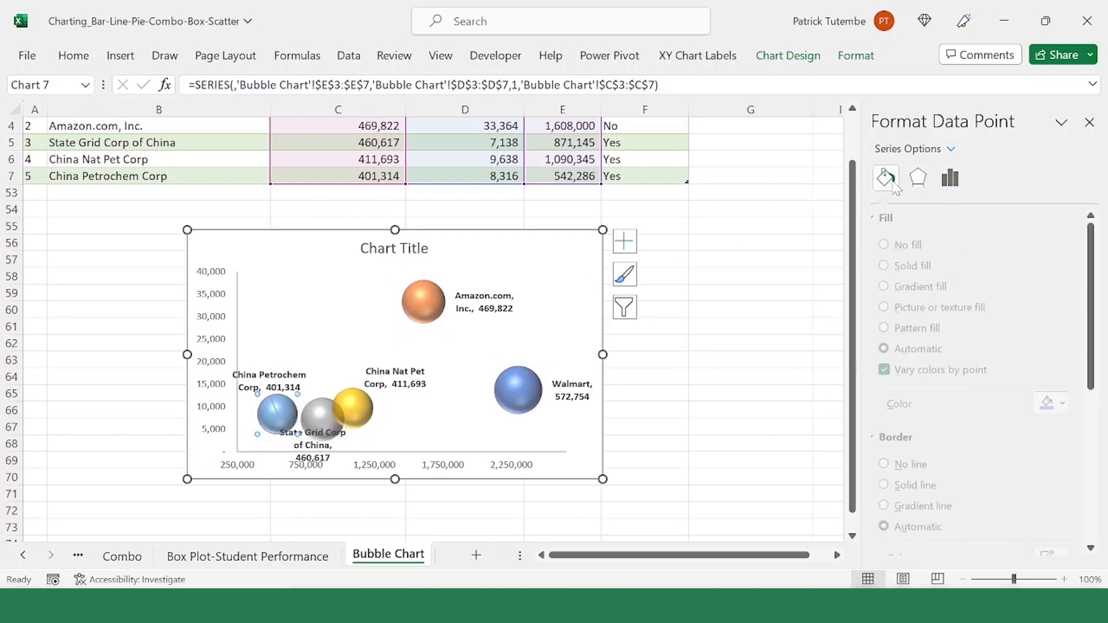
{"action": "left_click", "coordinate": [923, 328]}
{"action": "scroll", "coordinate": [1060, 459], "scroll_direction": "down", "scroll_amount": 3}
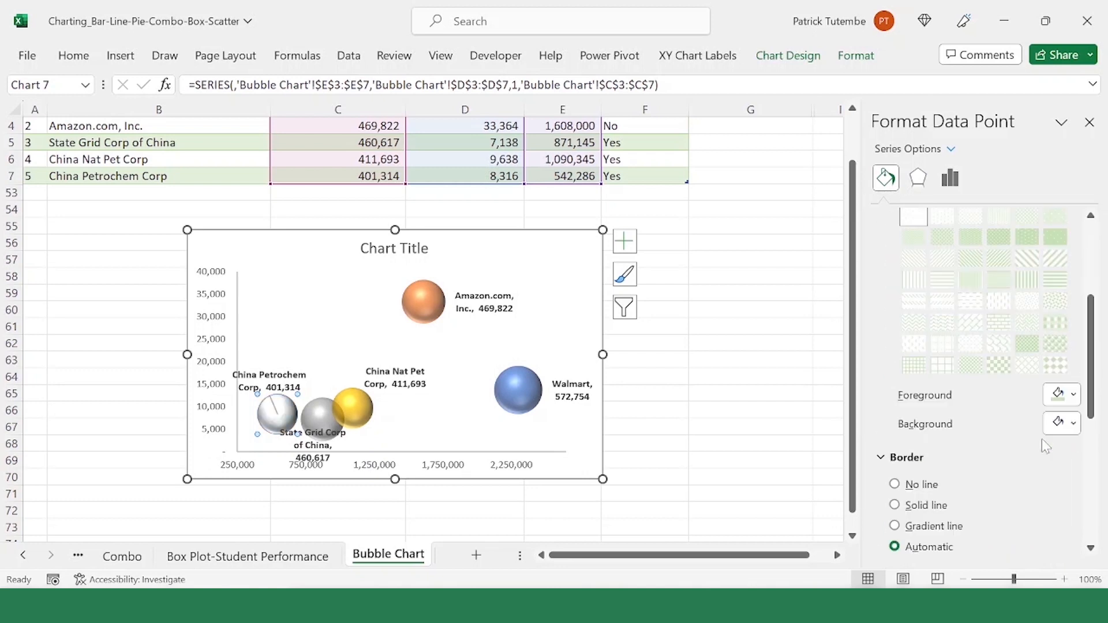
{"action": "left_click", "coordinate": [1061, 395]}
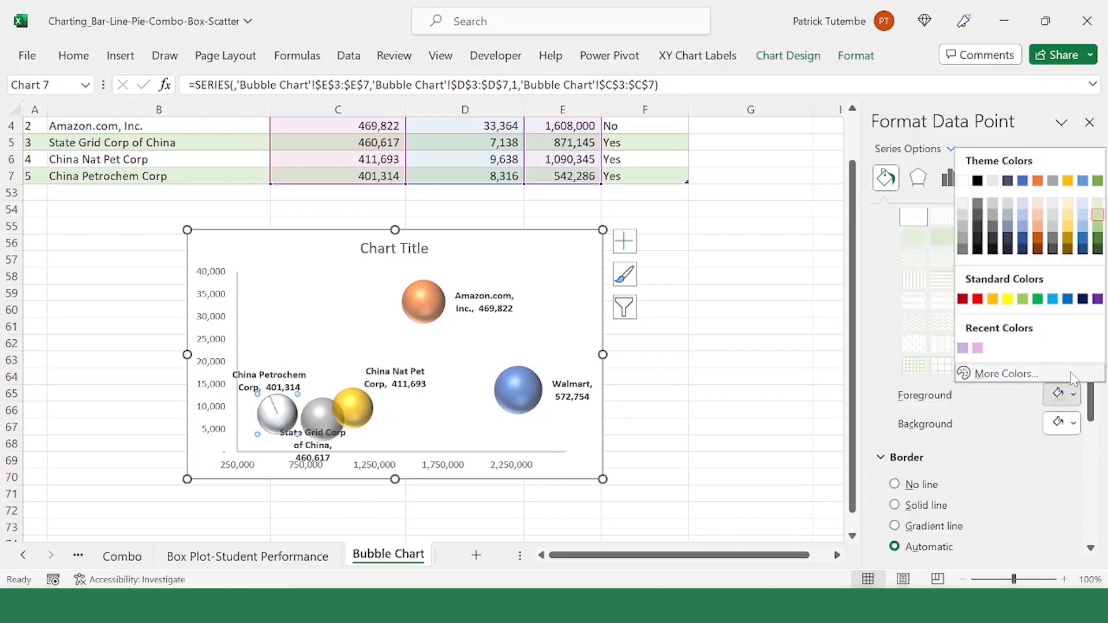
{"action": "left_click", "coordinate": [1056, 300]}
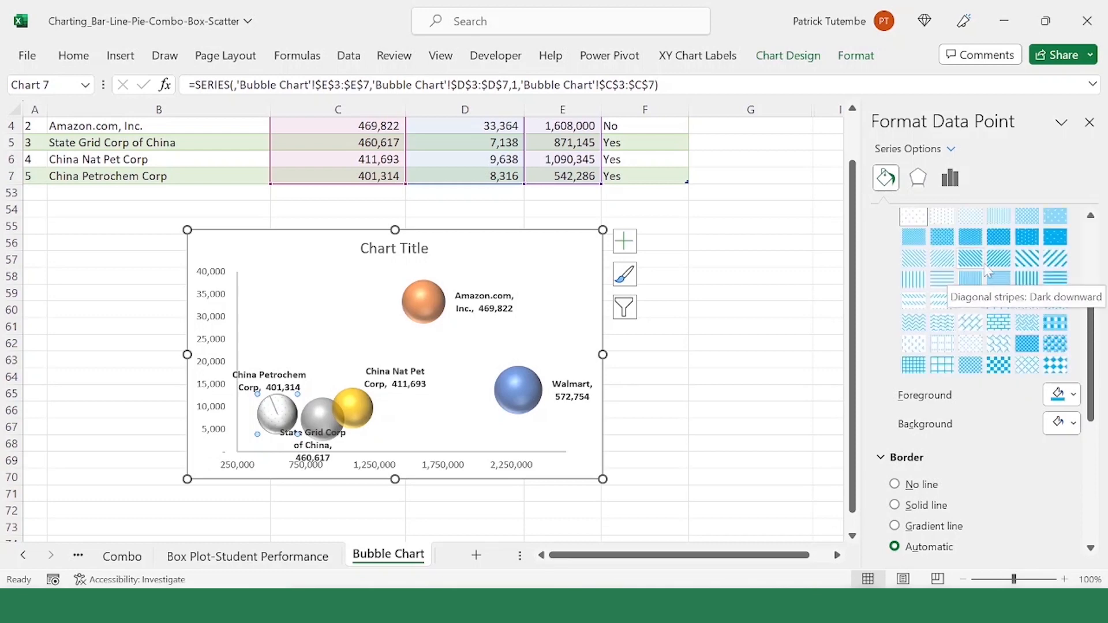
{"action": "left_click", "coordinate": [947, 284]}
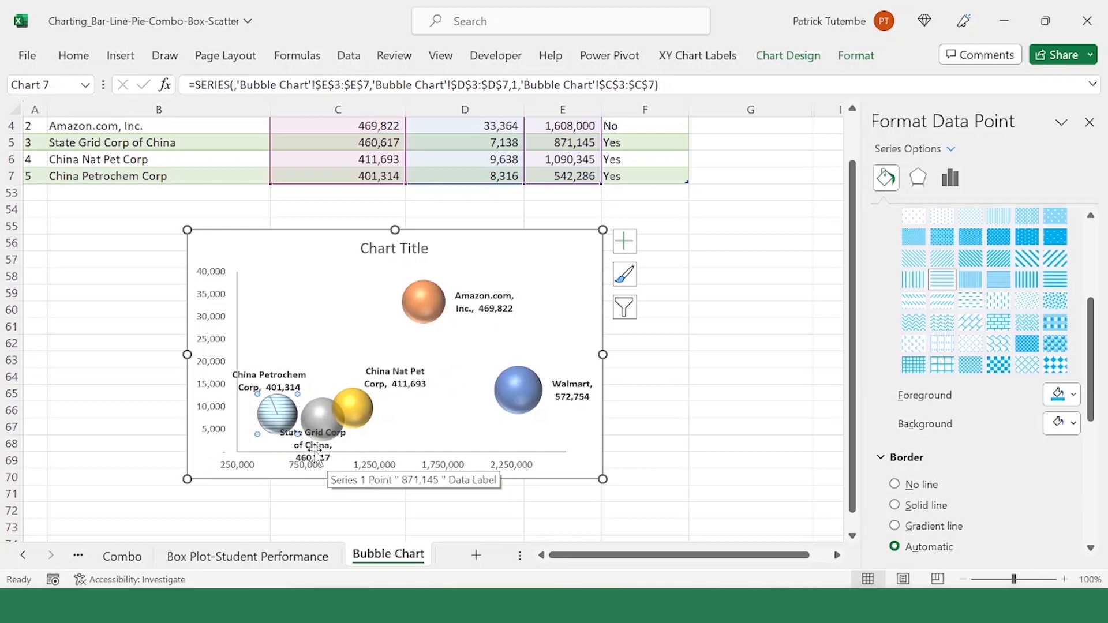
Step: Delete the bubble chart's title
{"action": "left_click", "coordinate": [401, 250]}
{"action": "key", "text": "Delete"}
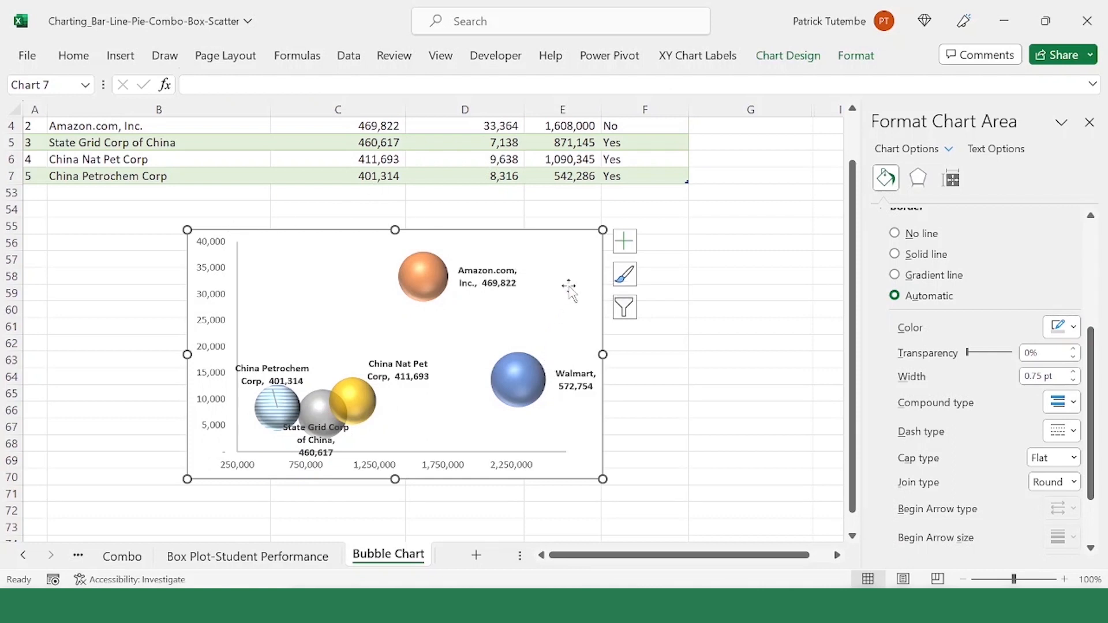
{"action": "left_click", "coordinate": [555, 250]}
{"action": "left_click", "coordinate": [586, 252]}
{"action": "right_click", "coordinate": [591, 254]}
{"action": "left_click", "coordinate": [555, 254]}
{"action": "right_click", "coordinate": [564, 240]}
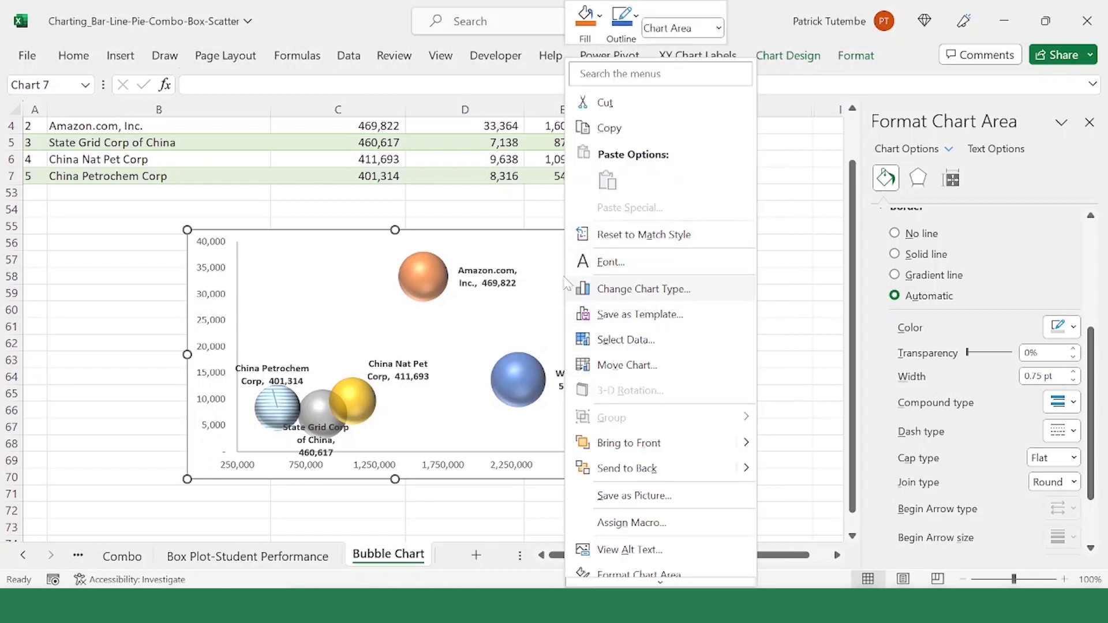
{"action": "left_click", "coordinate": [525, 254]}
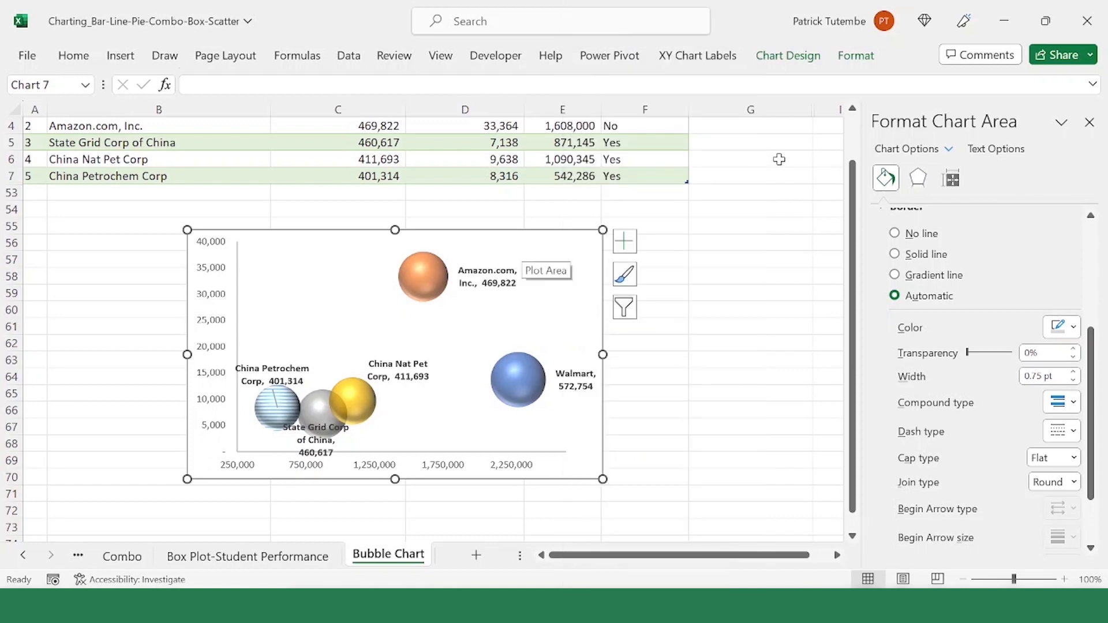
Step: Select the bubble chart's plot area and set its border to no line
{"action": "left_click", "coordinate": [952, 151]}
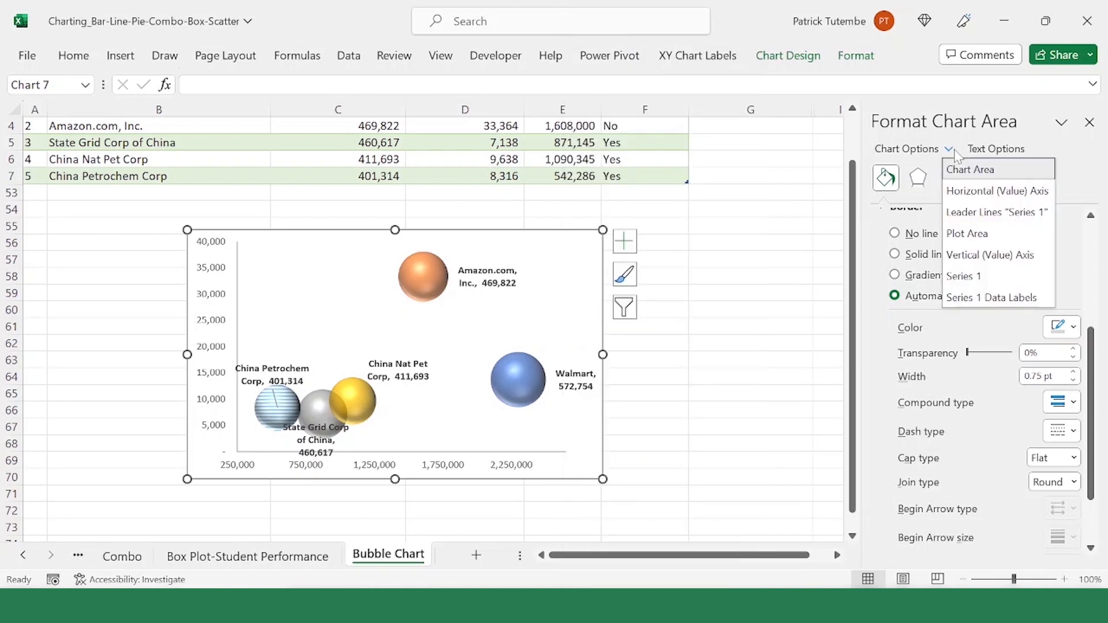
{"action": "left_click", "coordinate": [976, 234]}
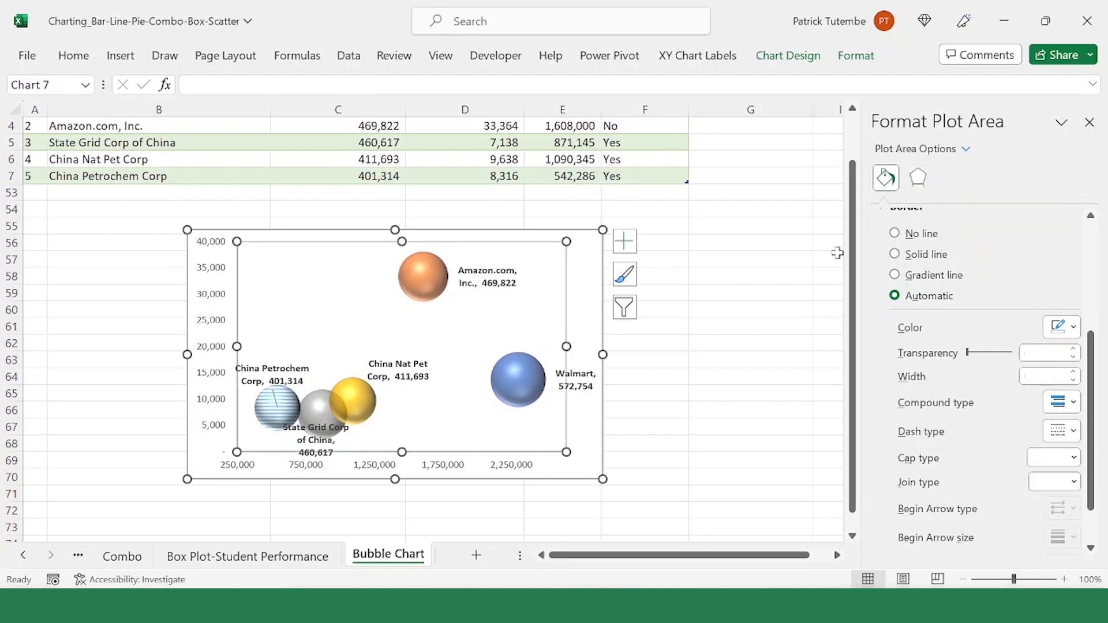
{"action": "left_click", "coordinate": [940, 256]}
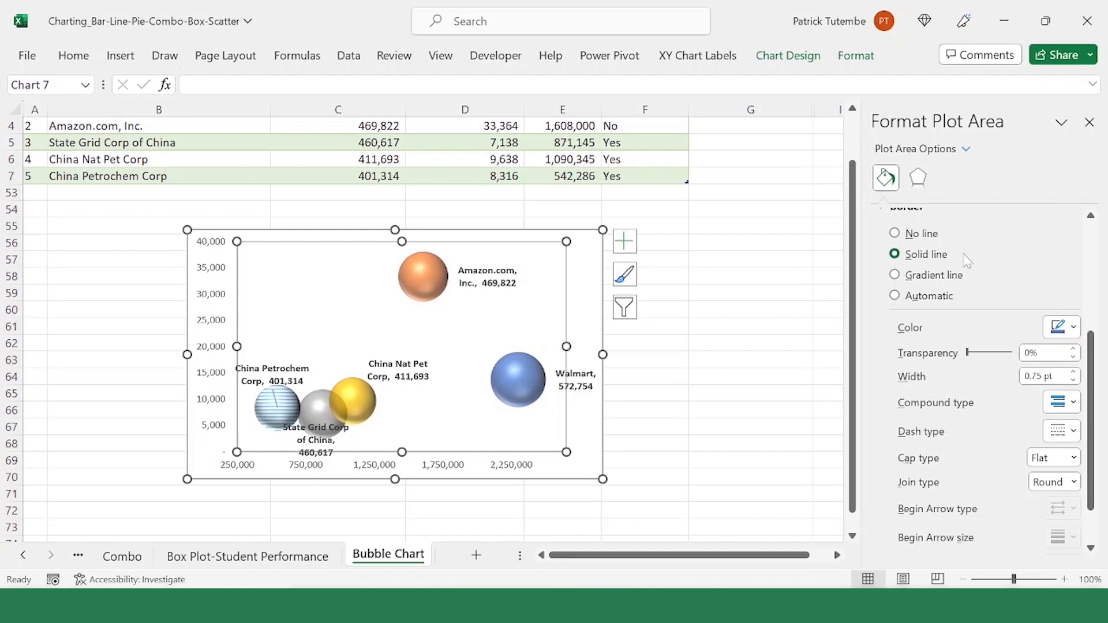
{"action": "scroll", "coordinate": [935, 277], "scroll_direction": "up", "scroll_amount": 2}
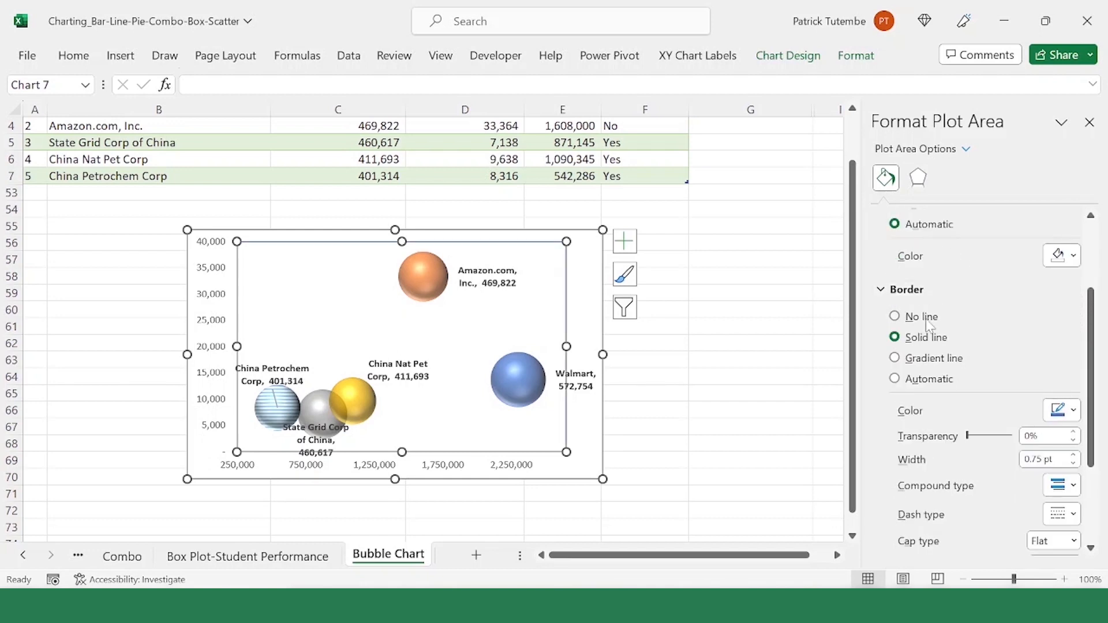
{"action": "left_click", "coordinate": [896, 318]}
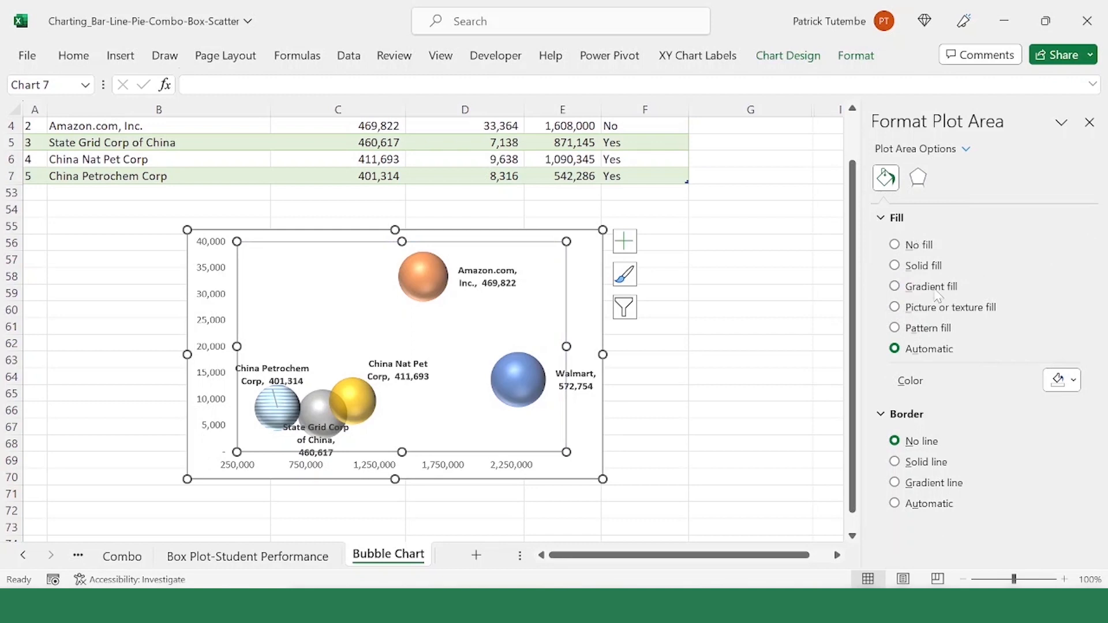
Step: Fill the plot area with a solid color, using the lightest blue theme tint
{"action": "left_click", "coordinate": [930, 266]}
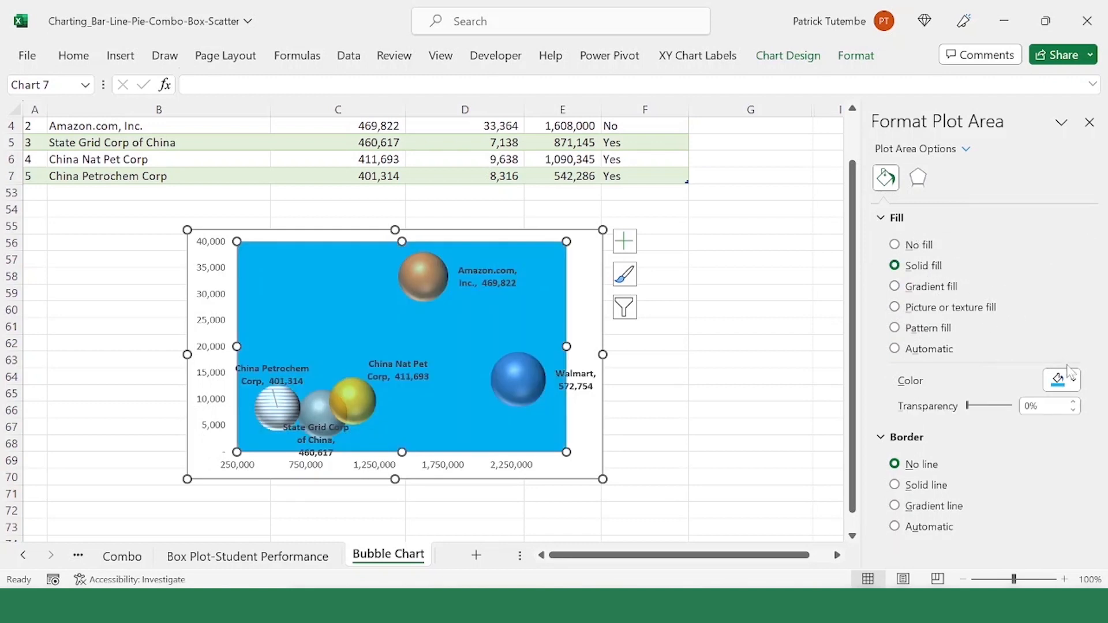
{"action": "left_click", "coordinate": [1069, 375]}
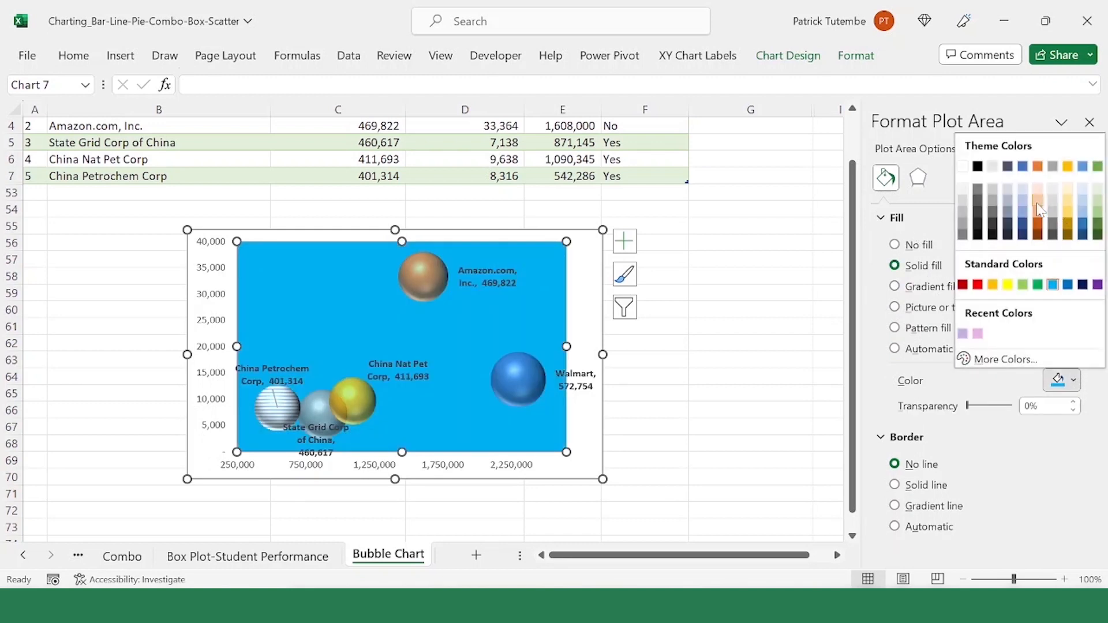
{"action": "left_click", "coordinate": [1023, 191]}
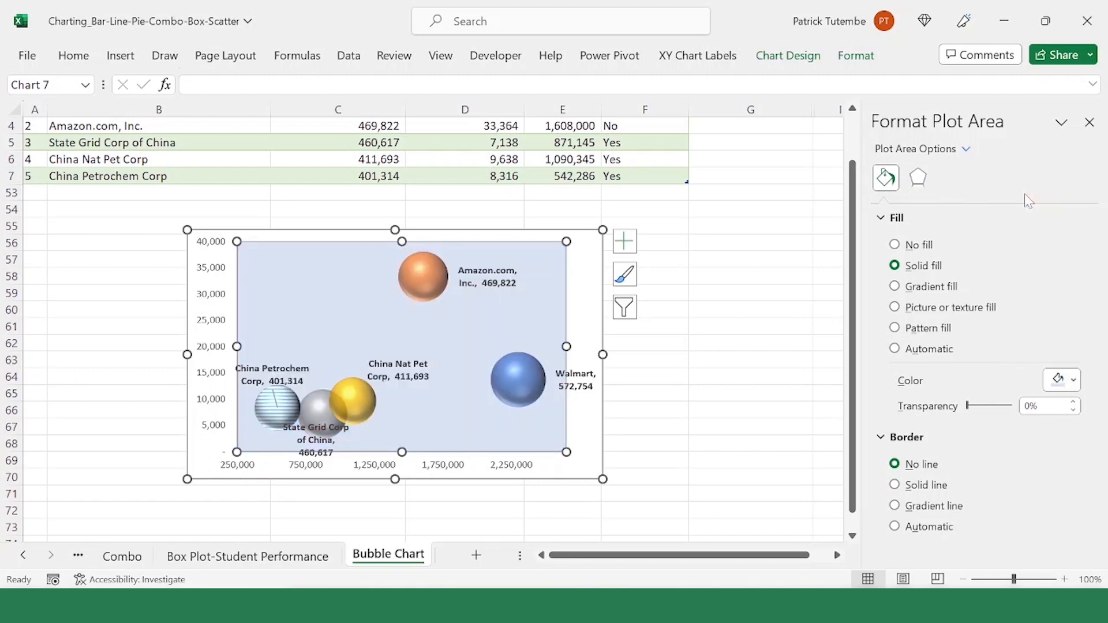
{"action": "left_click", "coordinate": [225, 276]}
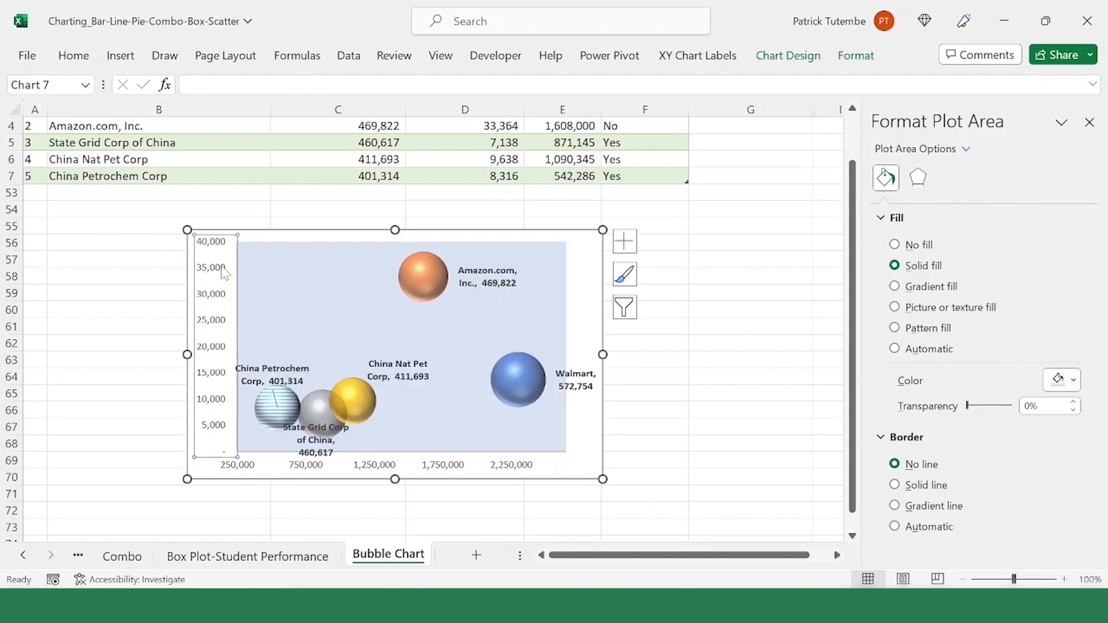
Step: Fill the chart area with the lightest orange theme tint at 77% transparency, then deselect the chart
{"action": "left_click", "coordinate": [582, 264]}
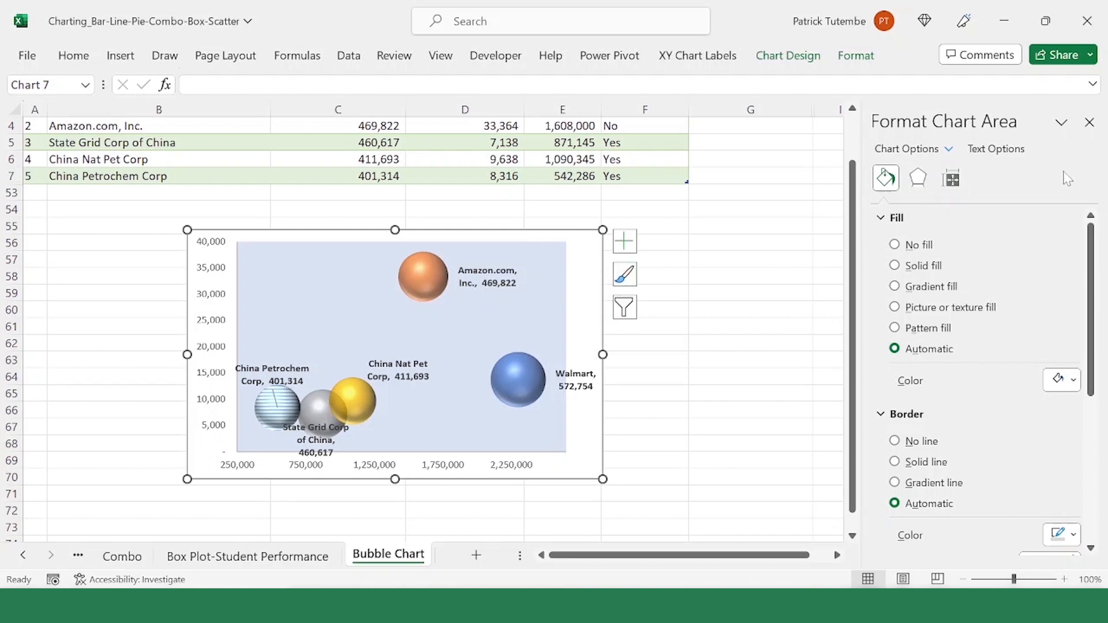
{"action": "left_click", "coordinate": [1075, 381]}
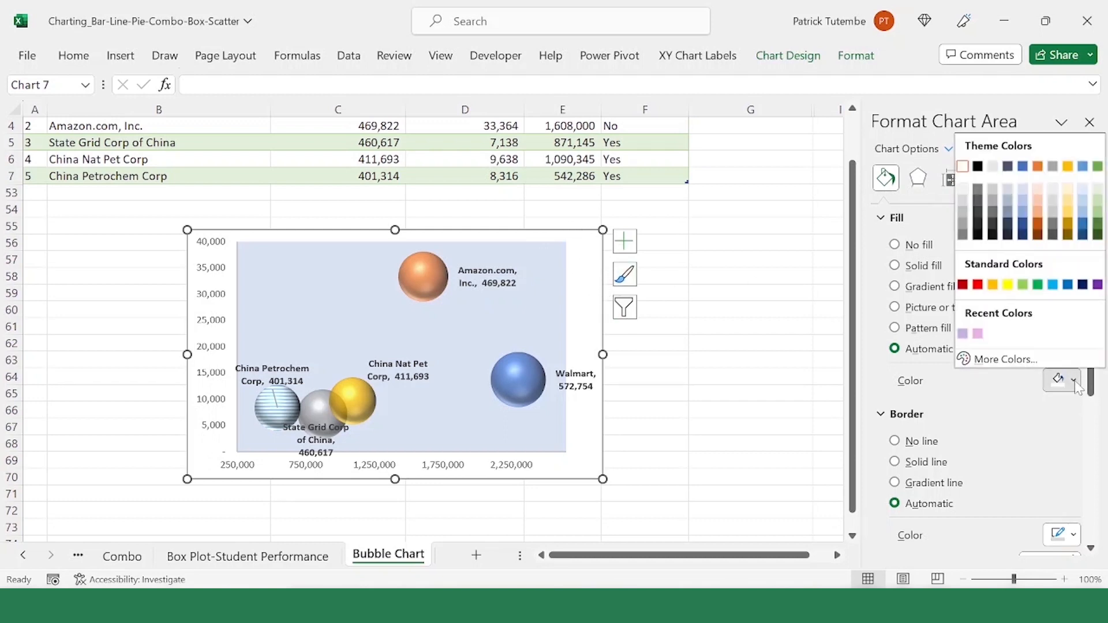
{"action": "left_click", "coordinate": [1038, 189]}
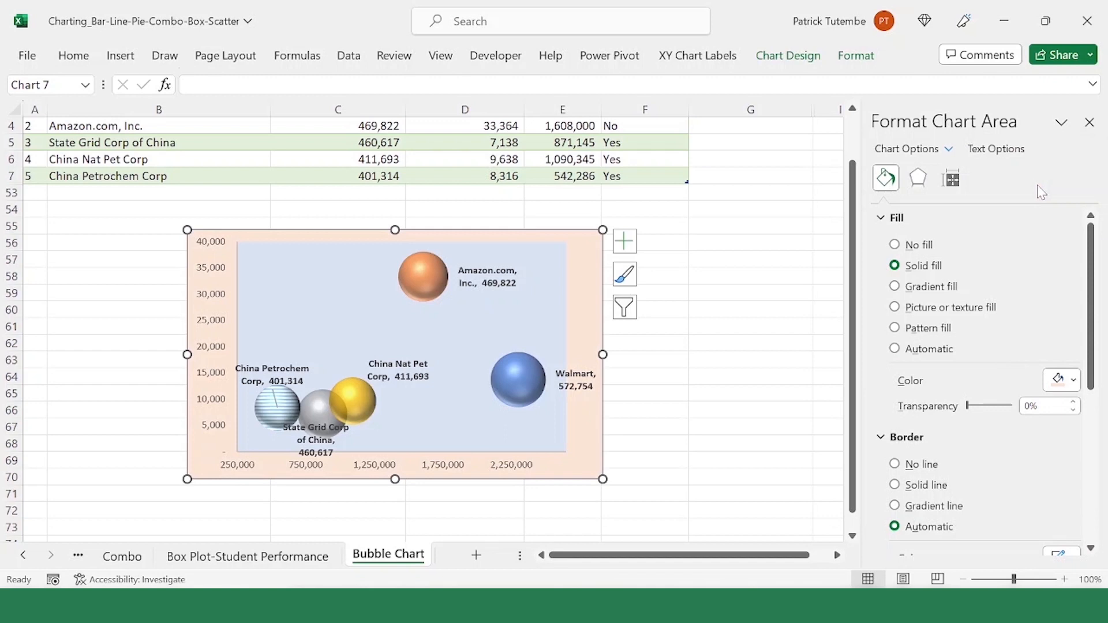
{"action": "left_click_drag", "start_coordinate": [968, 406], "coordinate": [995, 411]}
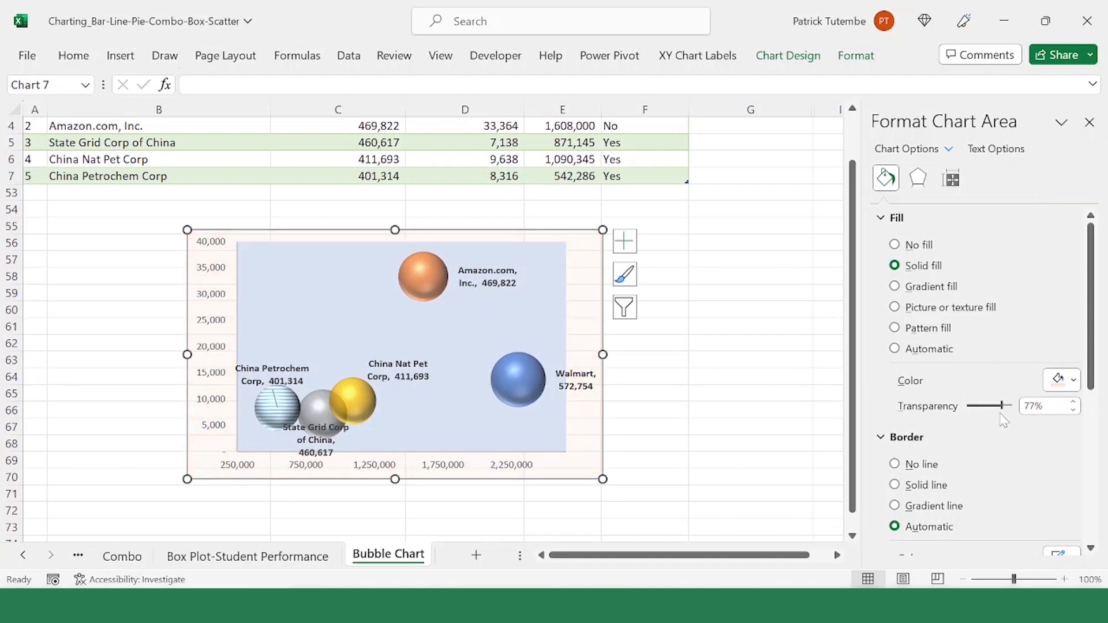
{"action": "left_click", "coordinate": [762, 309]}
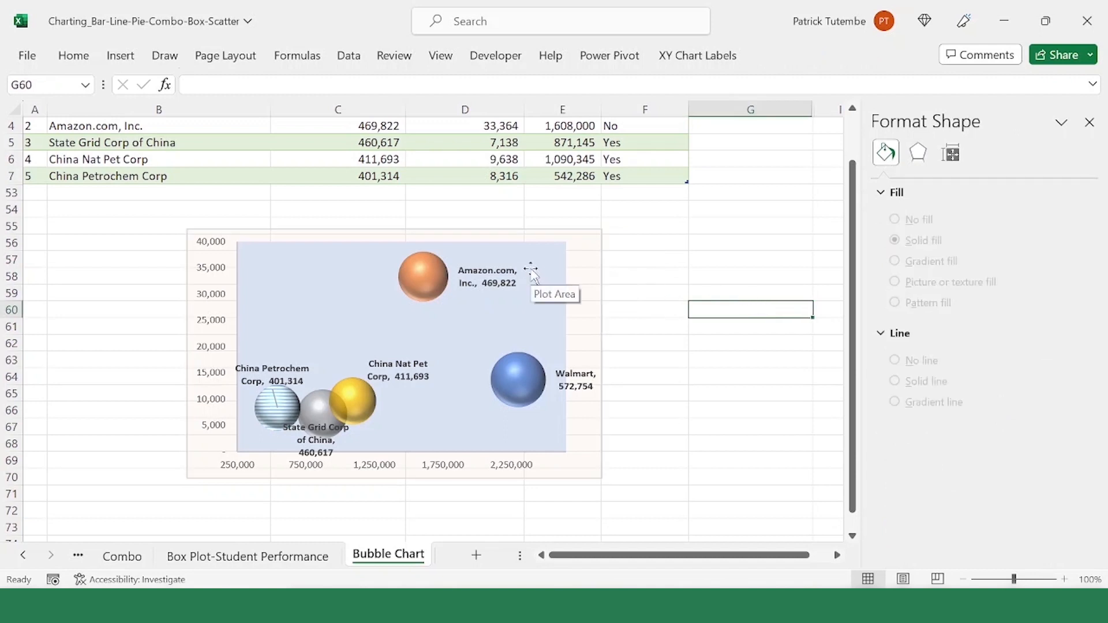
Step: Make the bubble chart's vertical axis labels bold
{"action": "left_click", "coordinate": [499, 265]}
{"action": "left_click", "coordinate": [375, 468]}
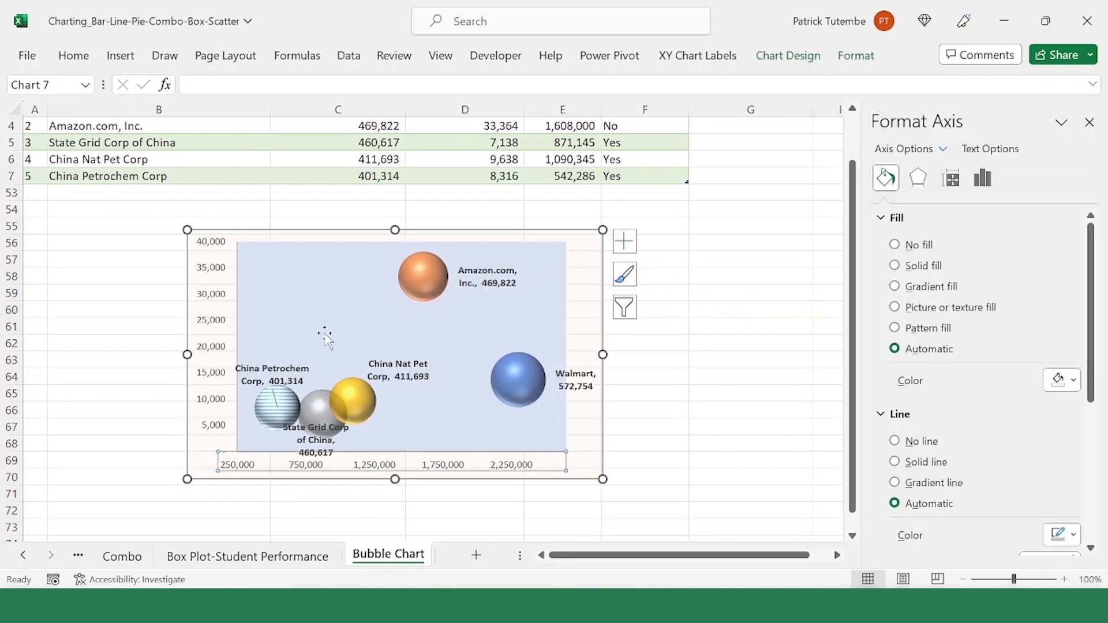
{"action": "left_click", "coordinate": [220, 324]}
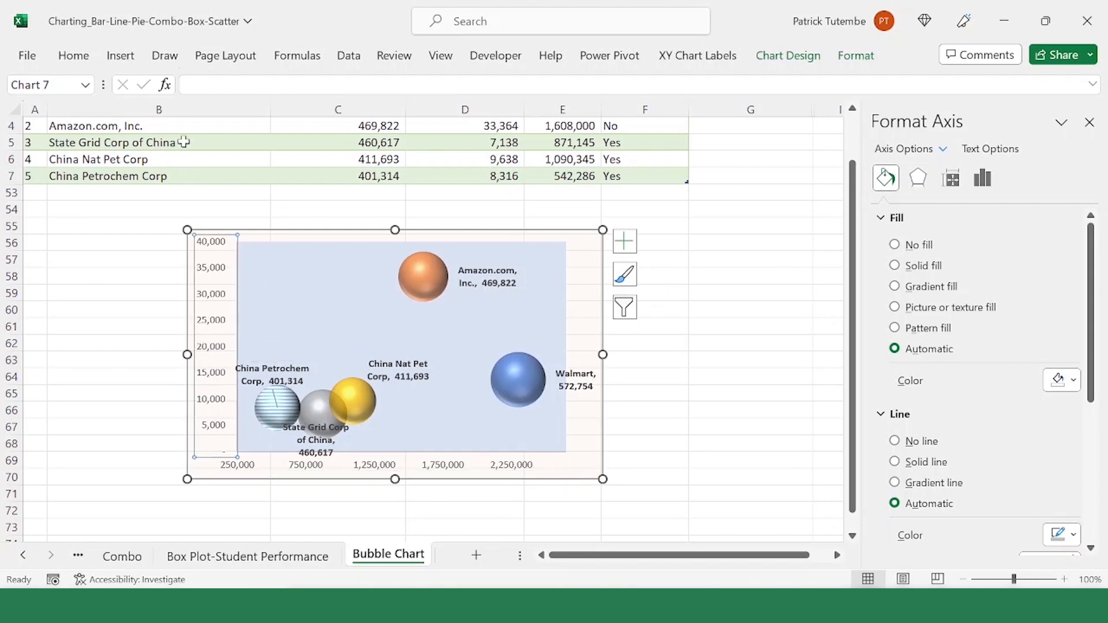
{"action": "left_click", "coordinate": [85, 58]}
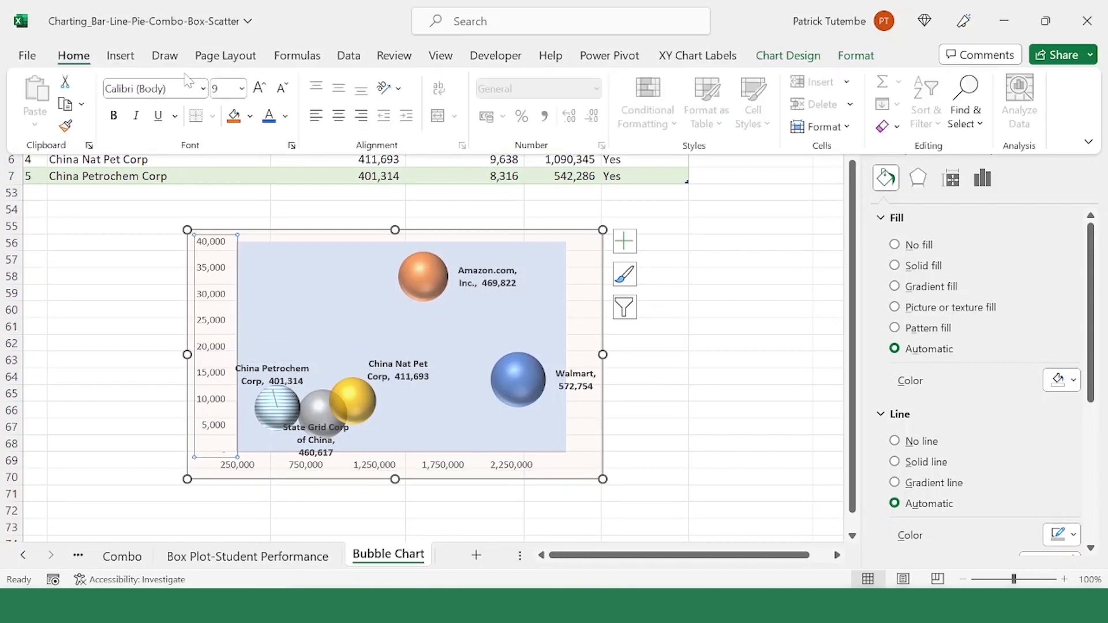
{"action": "left_click", "coordinate": [112, 117]}
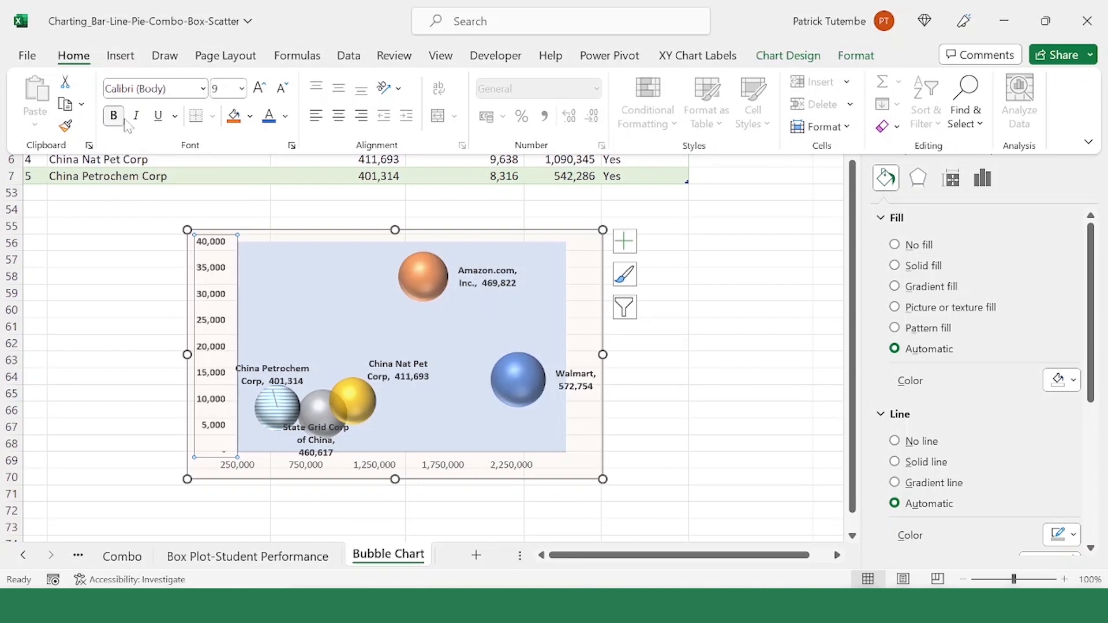
Step: Make the bubble chart's horizontal axis labels bold
{"action": "left_click", "coordinate": [391, 478]}
{"action": "left_click", "coordinate": [399, 466]}
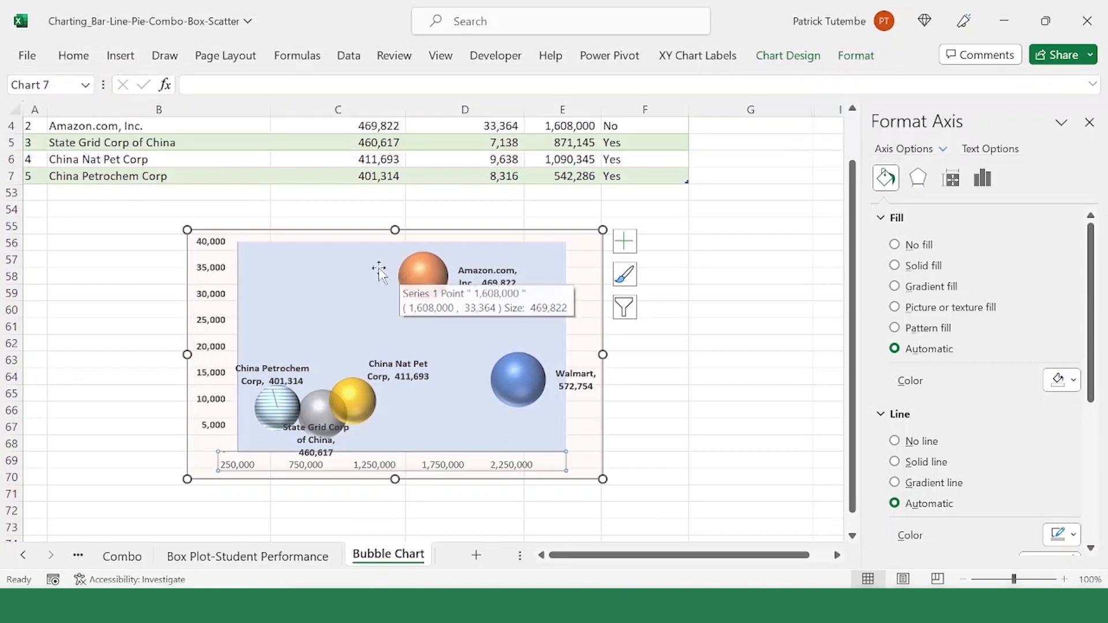
{"action": "left_click", "coordinate": [73, 55]}
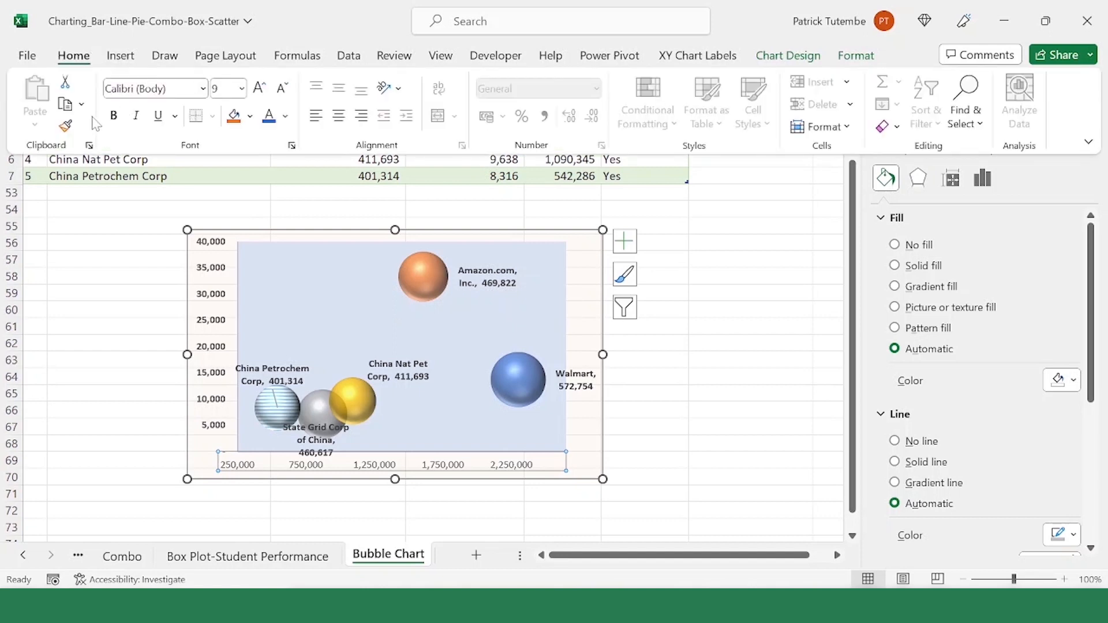
{"action": "left_click", "coordinate": [113, 115]}
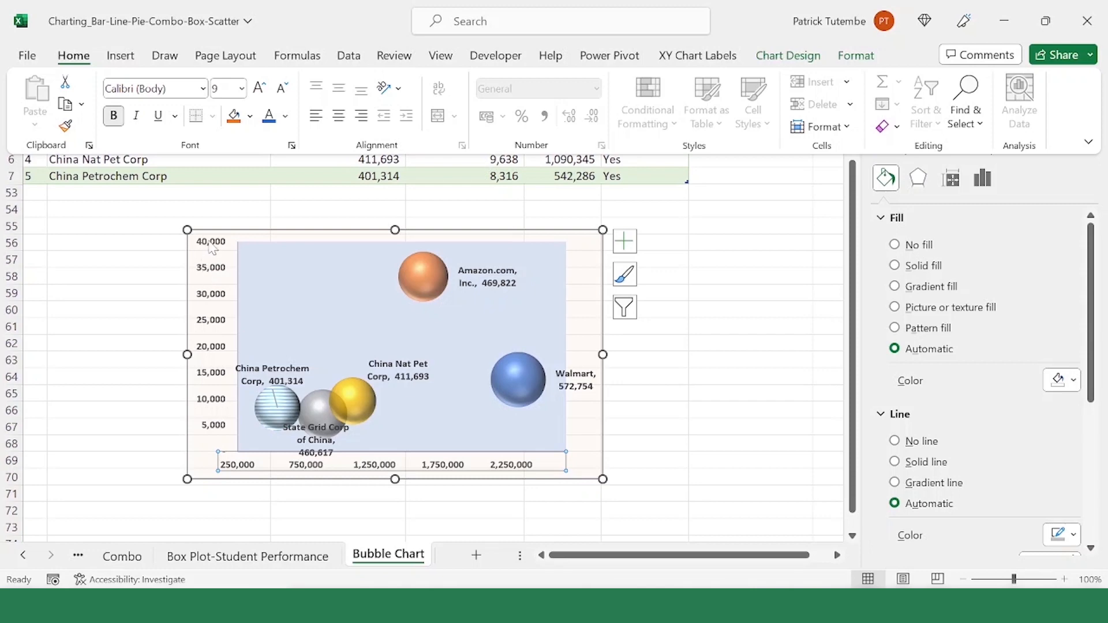
Step: Add a primary horizontal axis title reading "Employee#" to the bubble chart and make it bold
{"action": "left_click", "coordinate": [720, 58]}
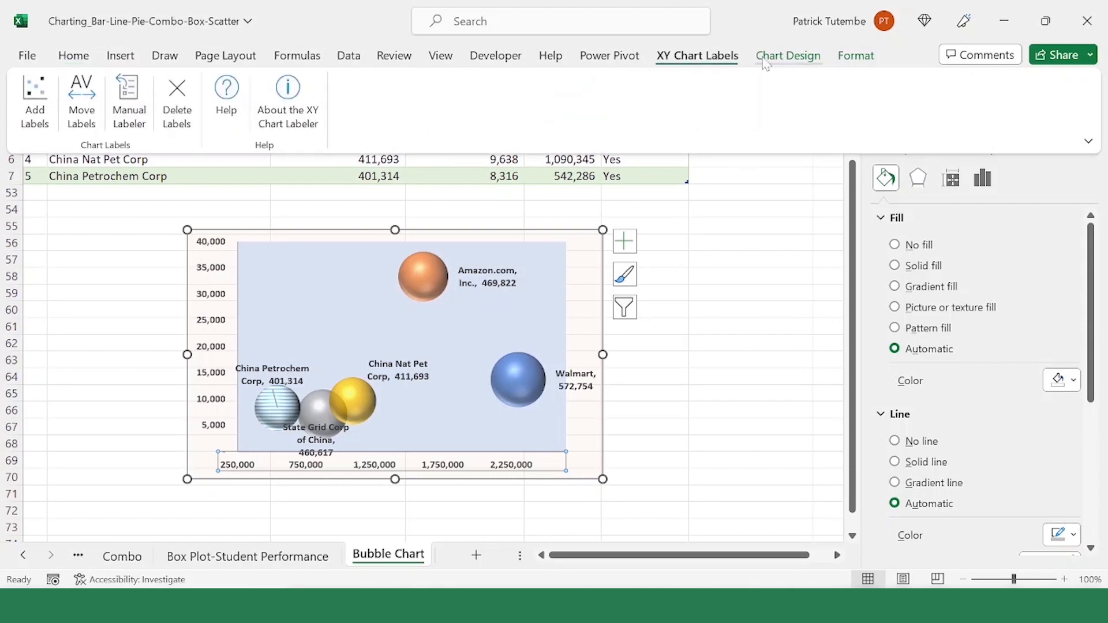
{"action": "left_click", "coordinate": [783, 58]}
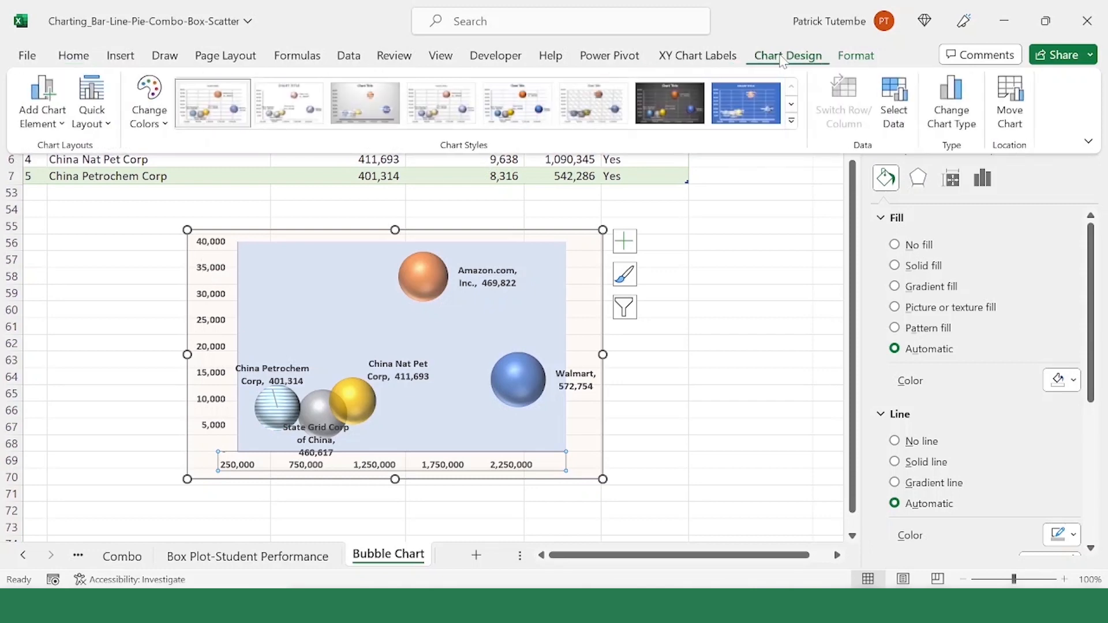
{"action": "left_click", "coordinate": [62, 123]}
{"action": "mouse_move", "coordinate": [80, 177]}
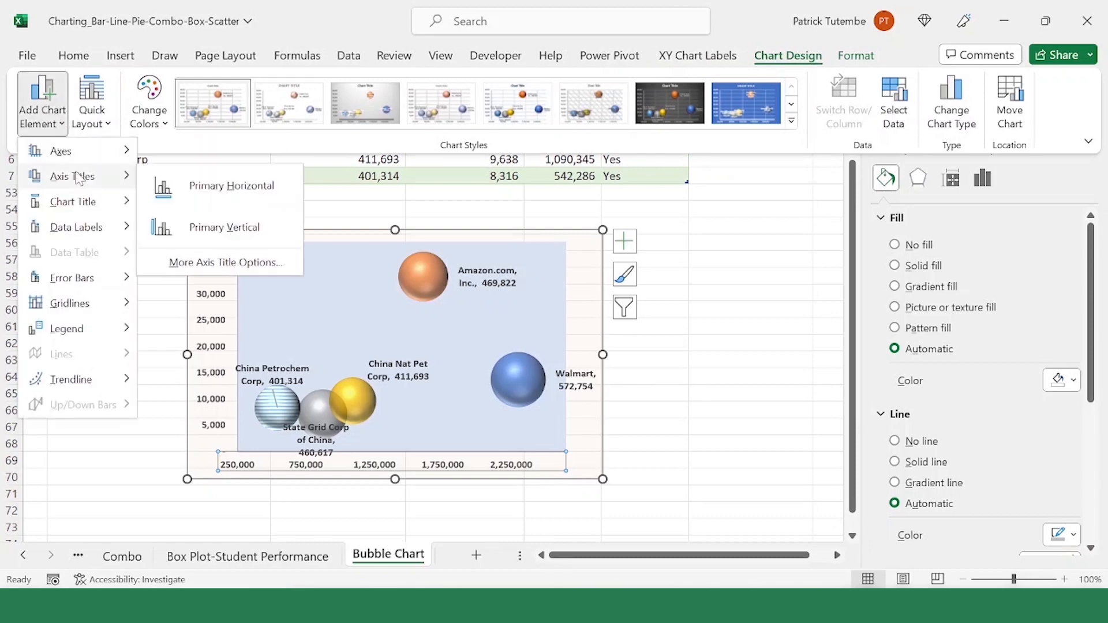
{"action": "left_click", "coordinate": [252, 197]}
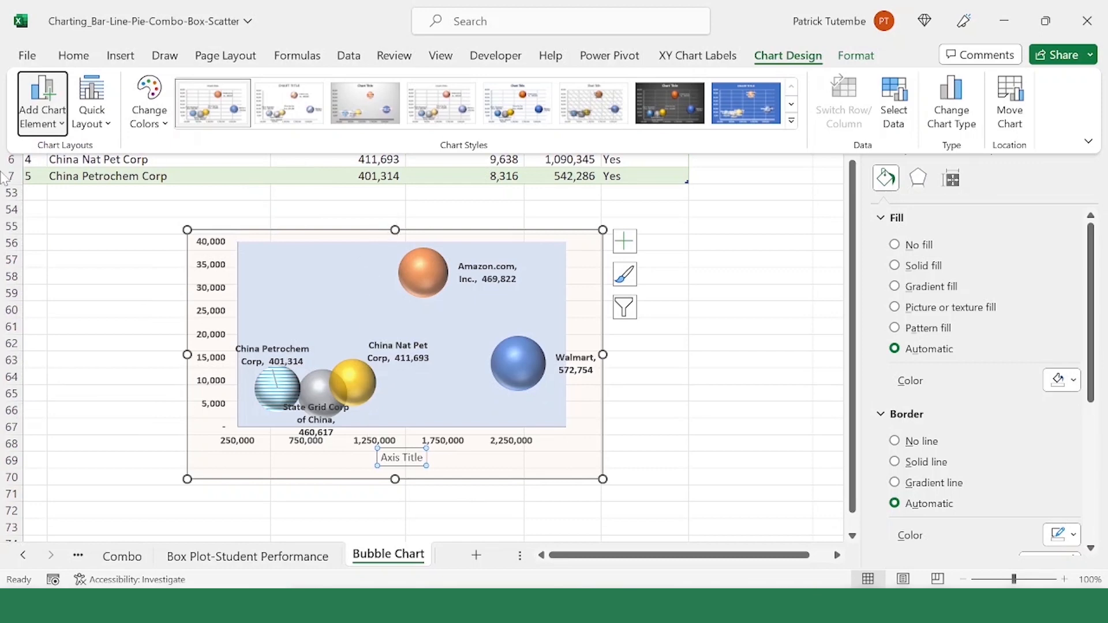
{"action": "type", "text": "Employee#"}
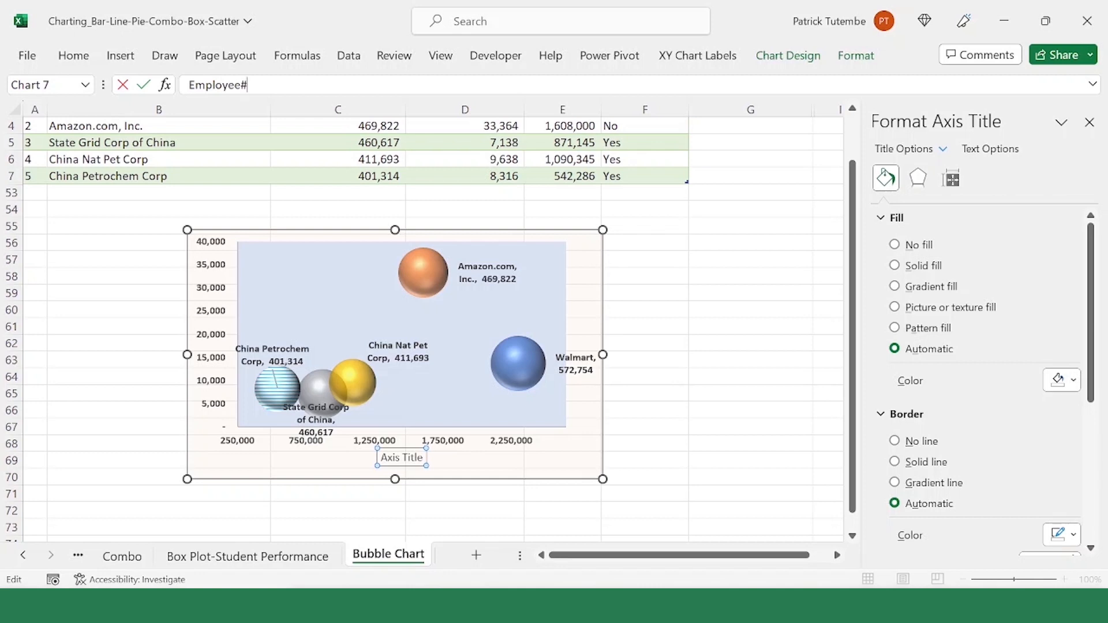
{"action": "key", "text": "Return"}
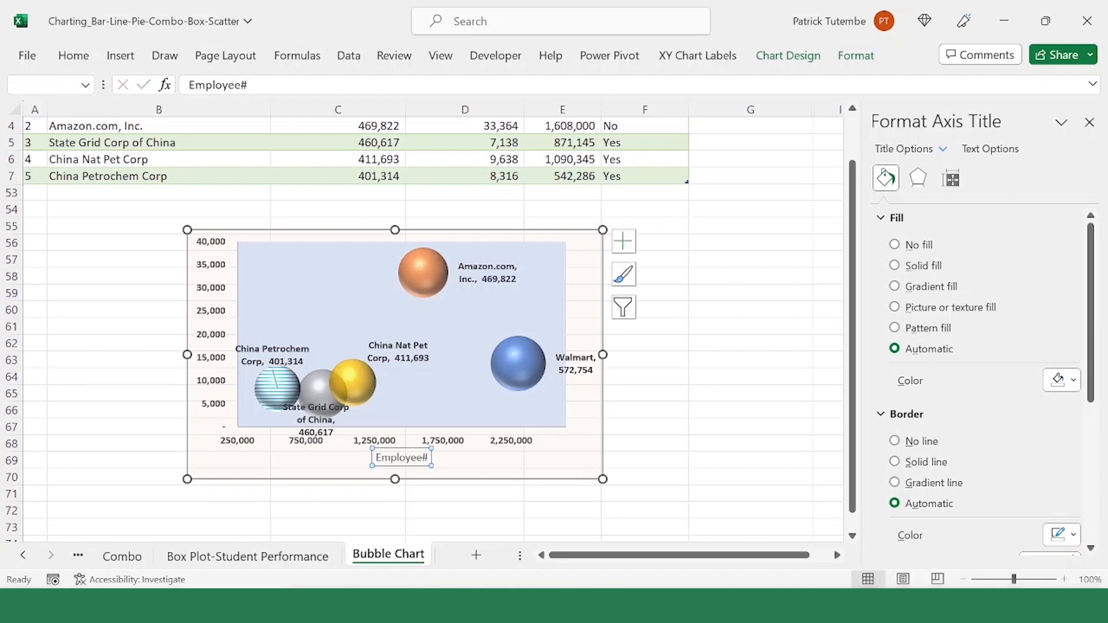
{"action": "left_click", "coordinate": [60, 58]}
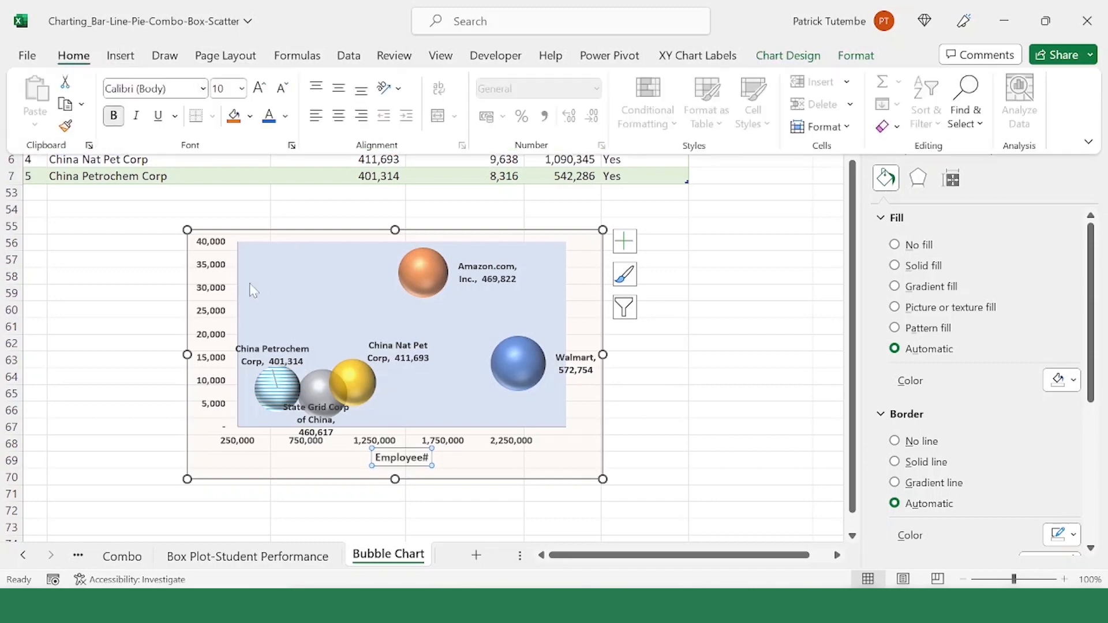
{"action": "left_click", "coordinate": [203, 296]}
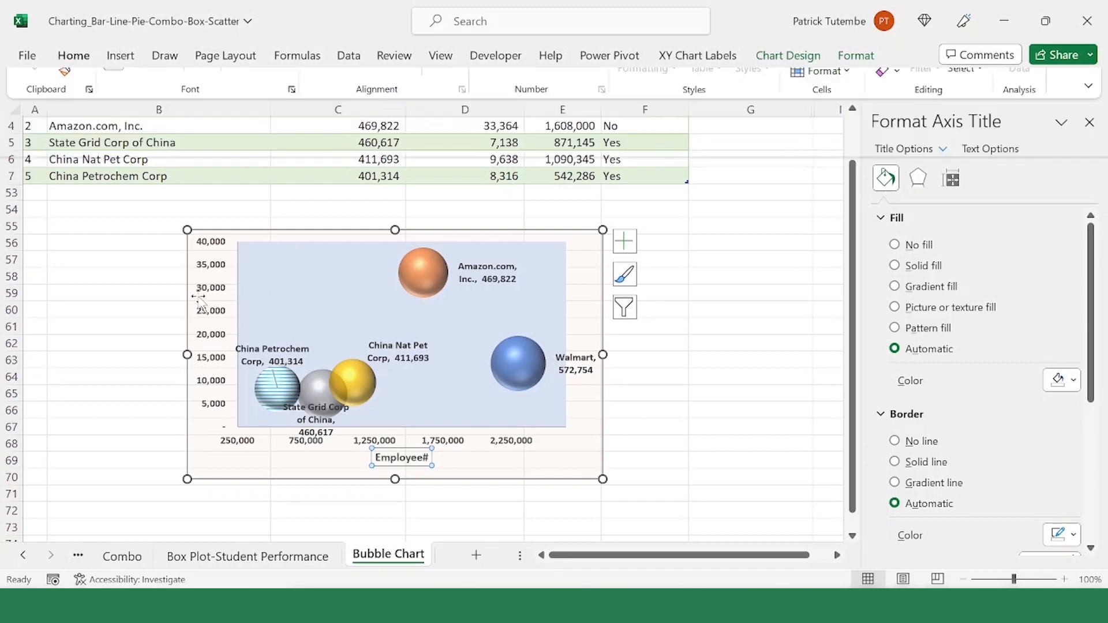
Step: Add a primary vertical axis title to the bubble chart
{"action": "left_click", "coordinate": [790, 55]}
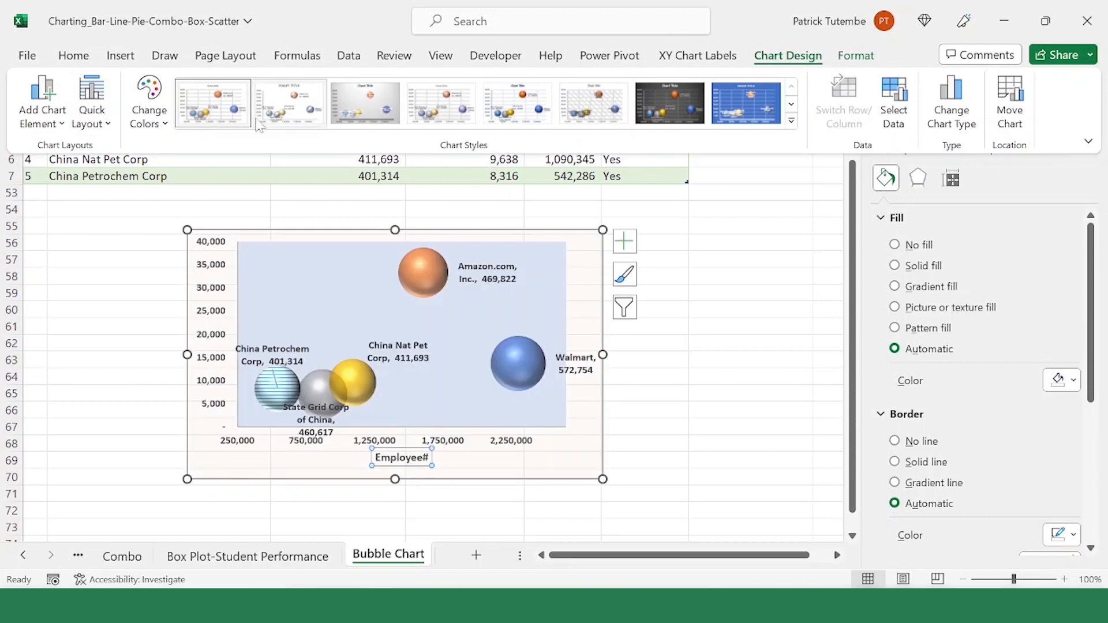
{"action": "left_click", "coordinate": [42, 104]}
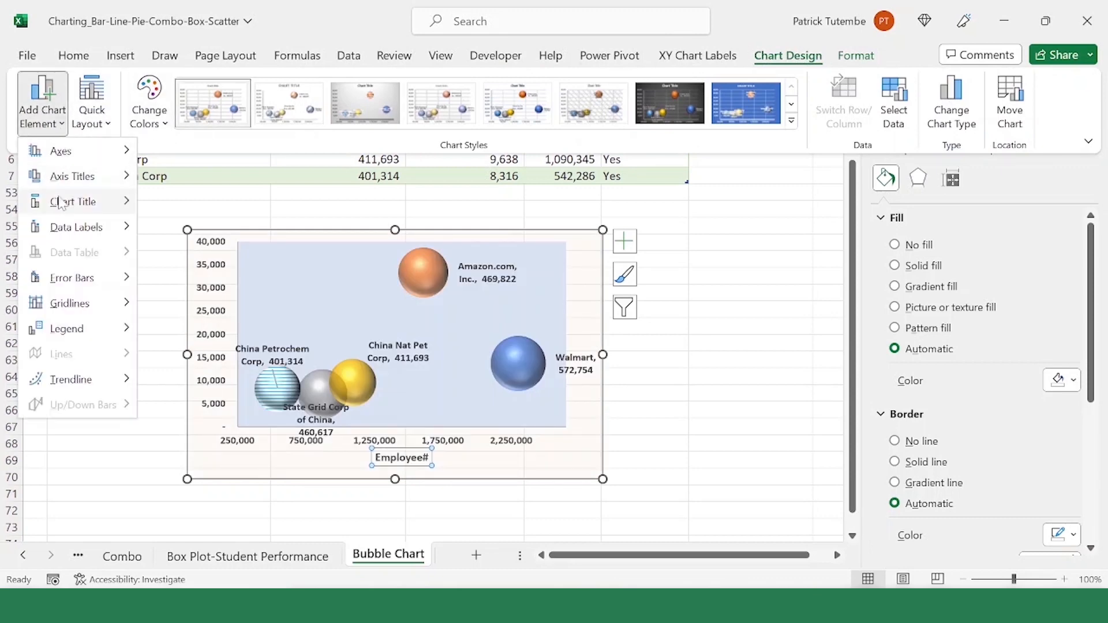
{"action": "mouse_move", "coordinate": [60, 204]}
{"action": "mouse_move", "coordinate": [98, 179]}
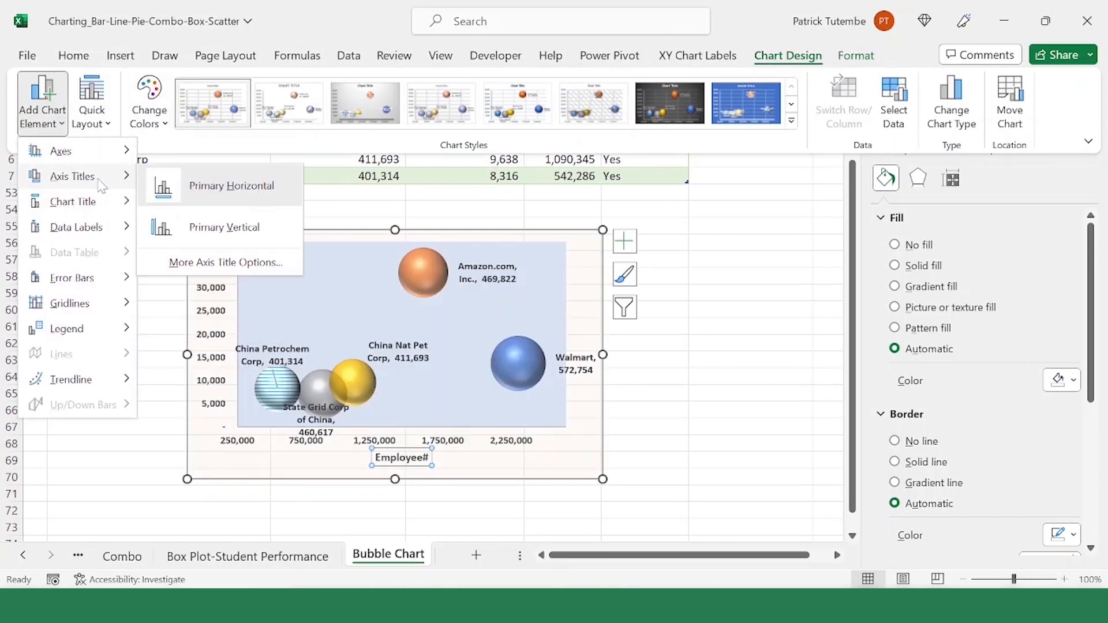
{"action": "left_click", "coordinate": [199, 226]}
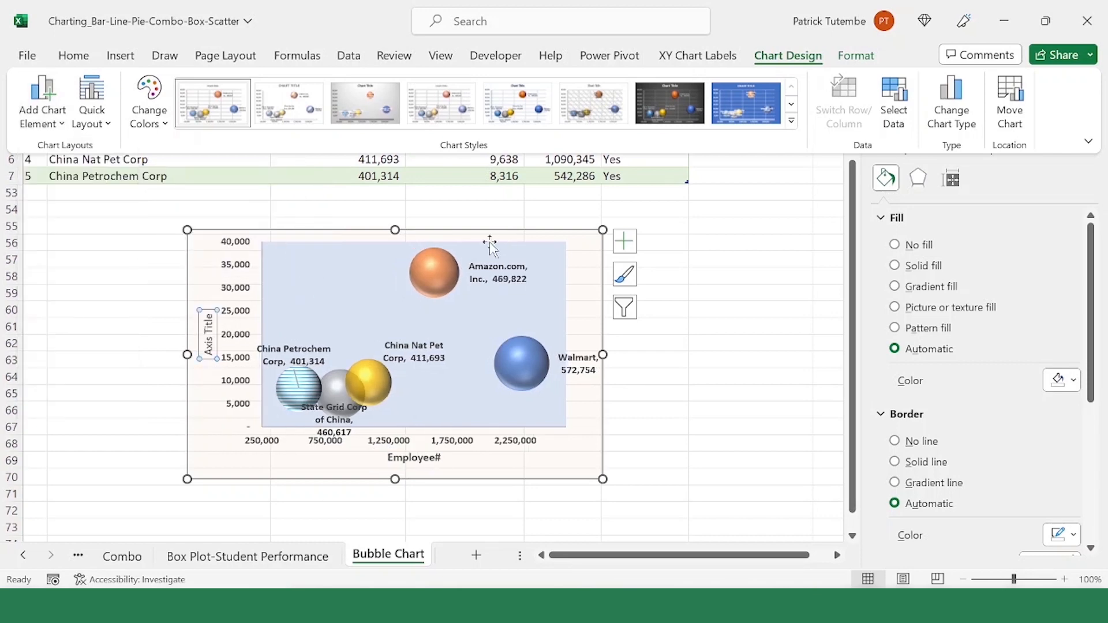
{"action": "left_click", "coordinate": [1089, 141]}
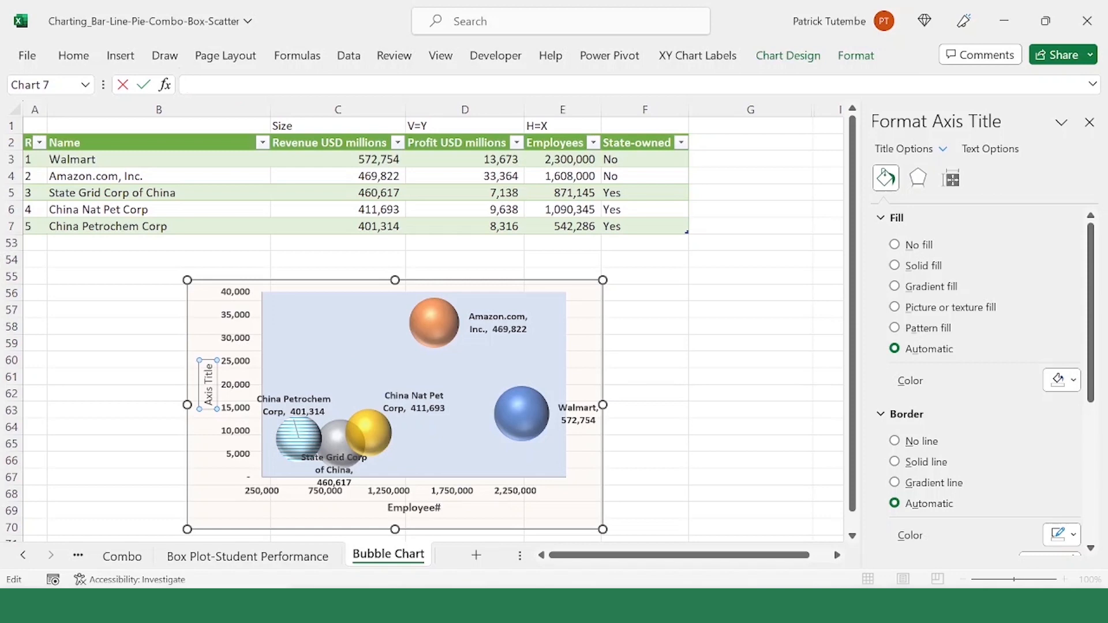
Step: Set the vertical axis title's text to "Profi (US$ mill)" and make it bold
{"action": "left_click", "coordinate": [203, 426]}
{"action": "left_click", "coordinate": [209, 380]}
{"action": "left_click", "coordinate": [242, 85]}
{"action": "key", "text": "Return"}
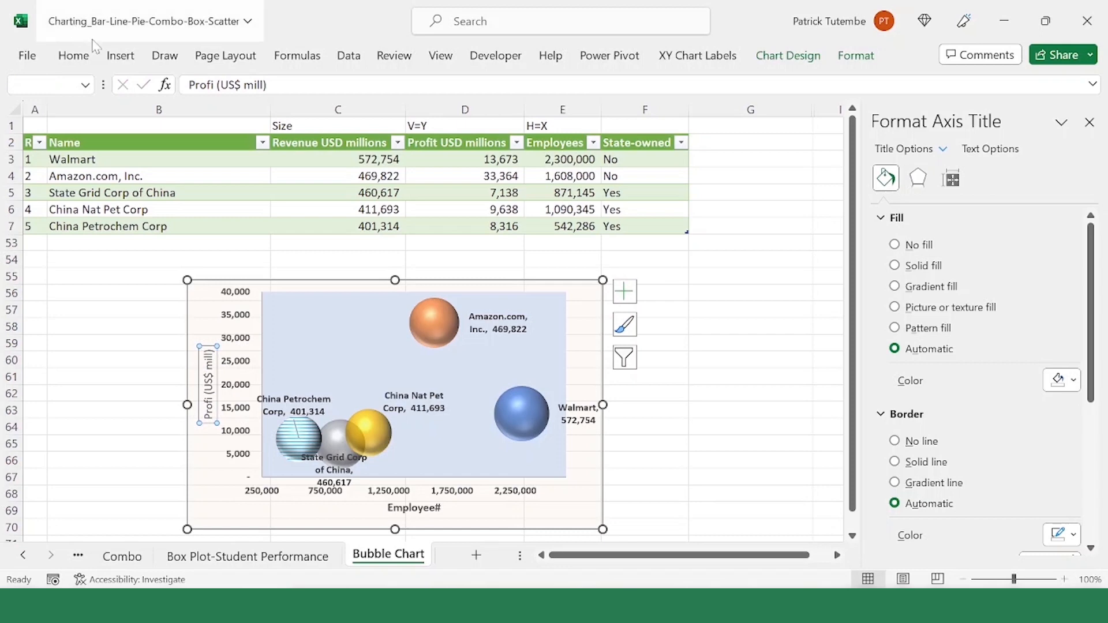
{"action": "left_click", "coordinate": [74, 55]}
{"action": "left_click", "coordinate": [115, 120]}
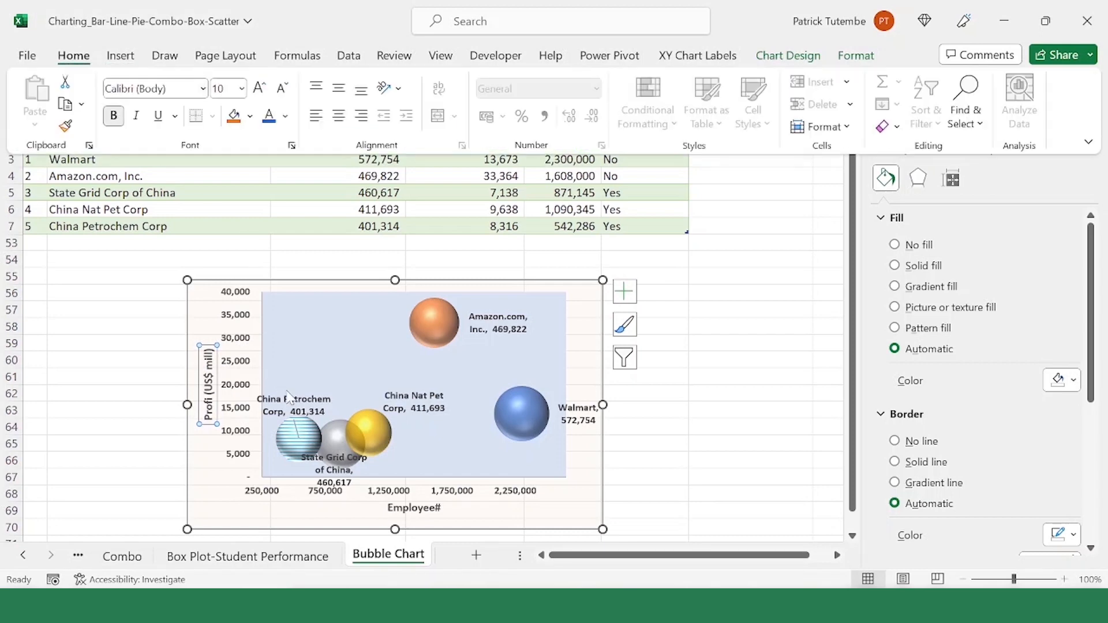
Step: Select all of the bubble chart's data labels and remove their bold formatting
{"action": "left_click", "coordinate": [574, 490]}
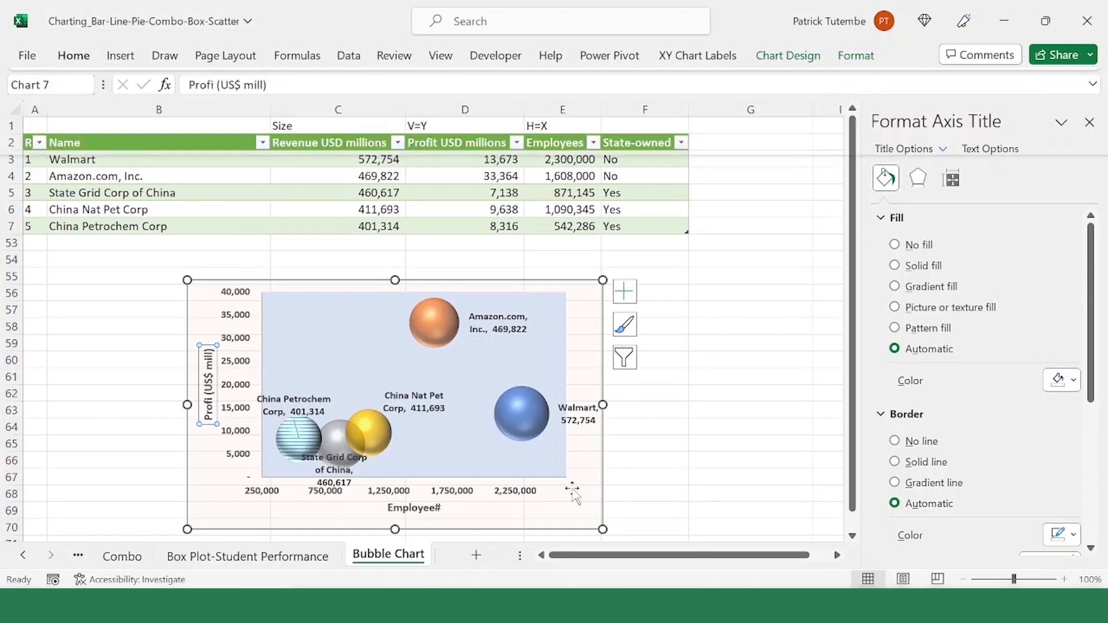
{"action": "left_click", "coordinate": [437, 470]}
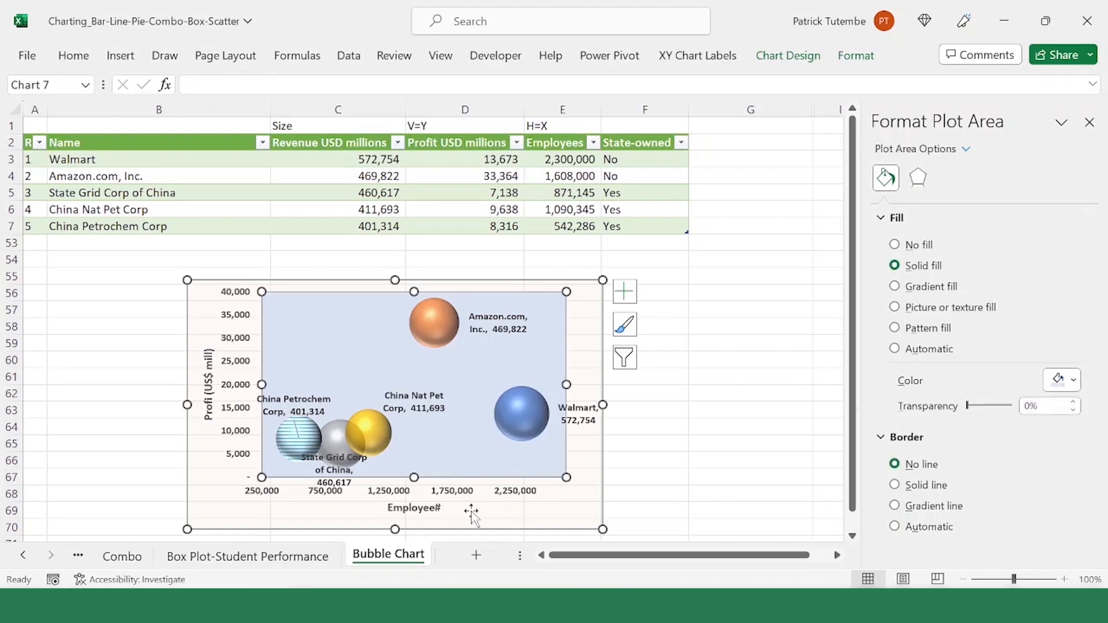
{"action": "left_click", "coordinate": [398, 492]}
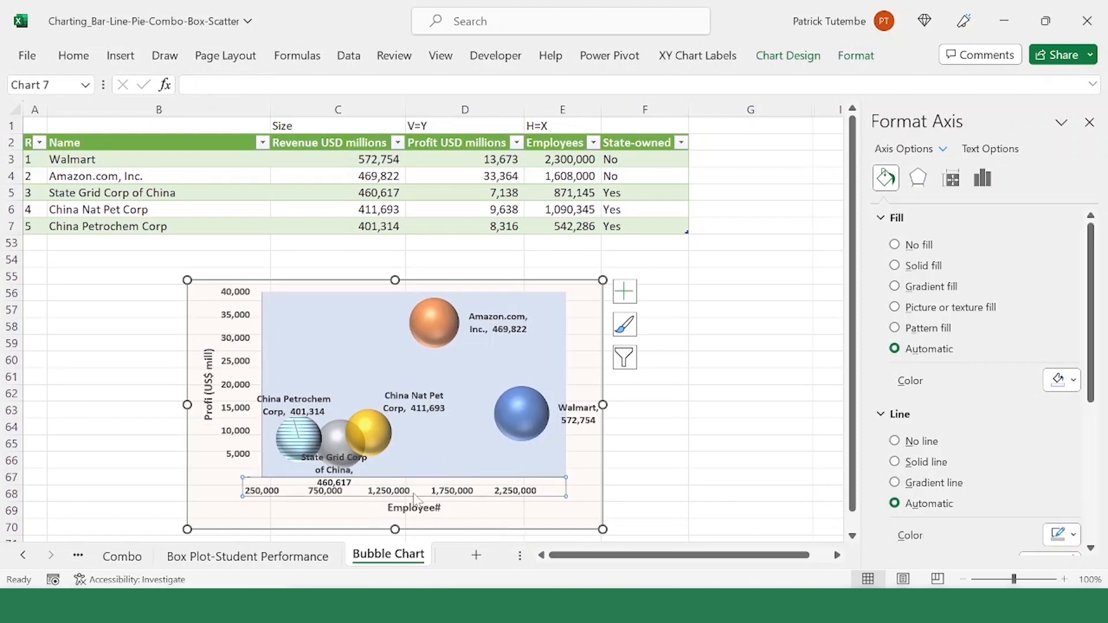
{"action": "left_click", "coordinate": [579, 414]}
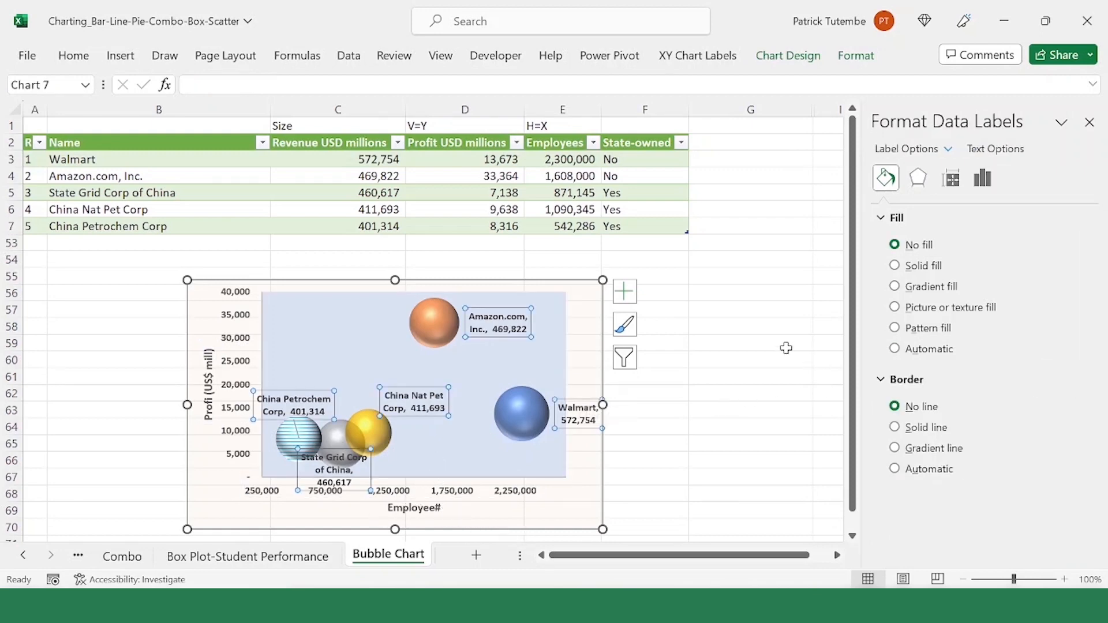
{"action": "left_click", "coordinate": [73, 55]}
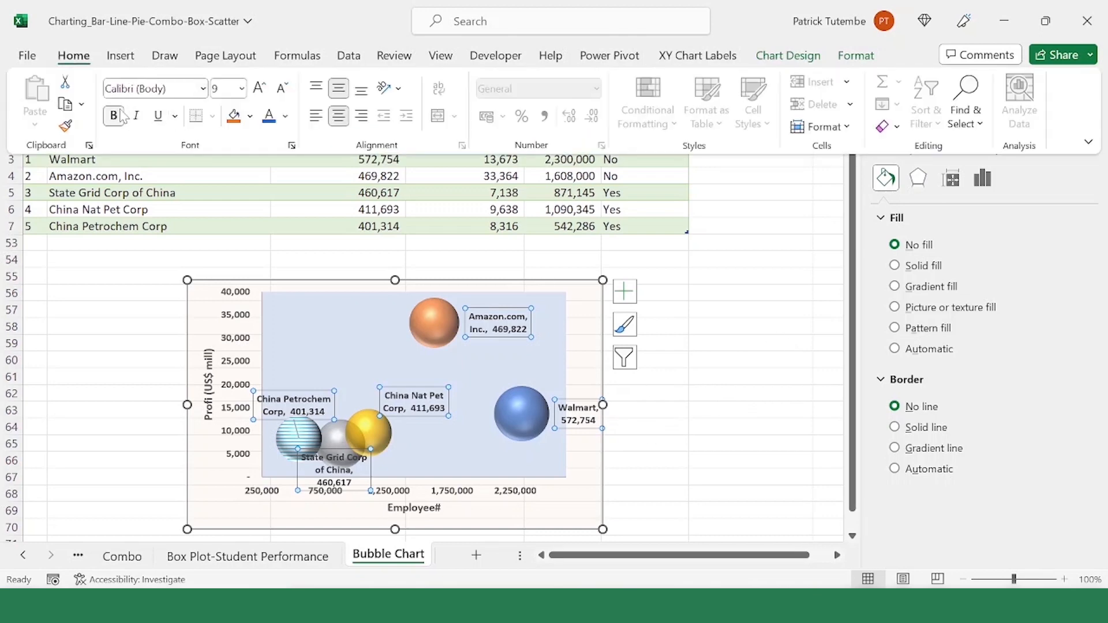
{"action": "left_click", "coordinate": [113, 116]}
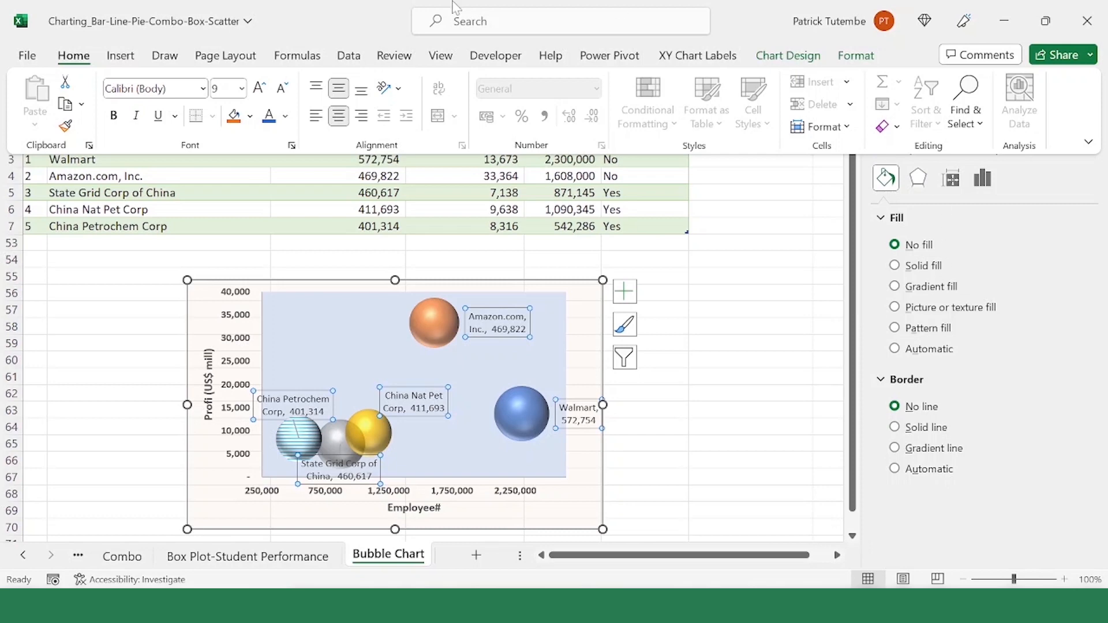
Step: Fill the data labels with solid standard purple at 90% transparency, then deselect the chart
{"action": "left_click", "coordinate": [888, 179]}
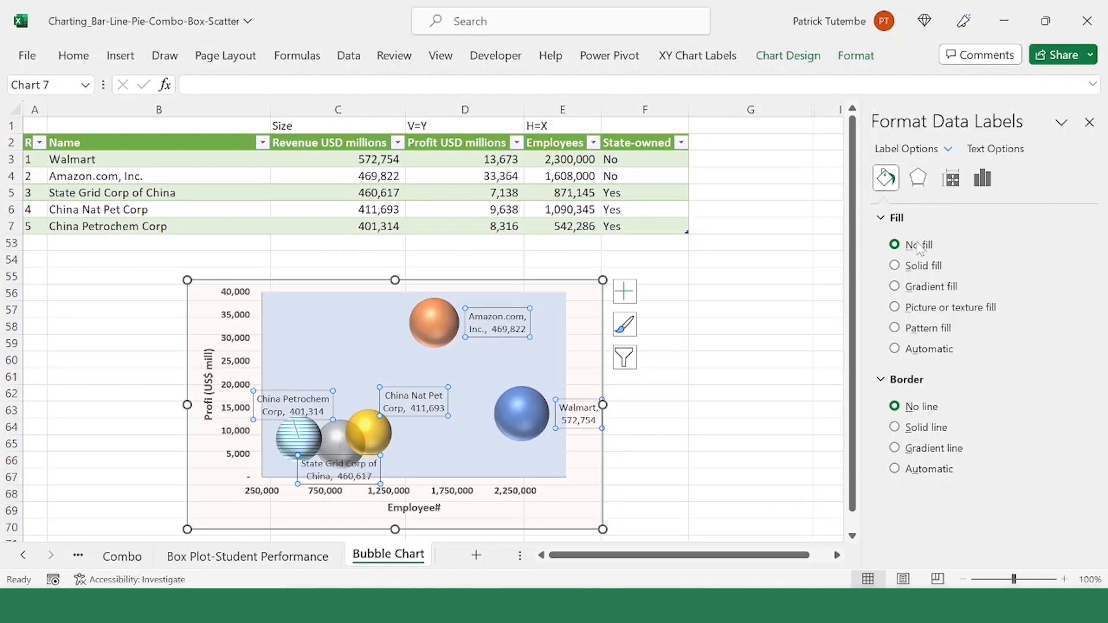
{"action": "left_click", "coordinate": [938, 267]}
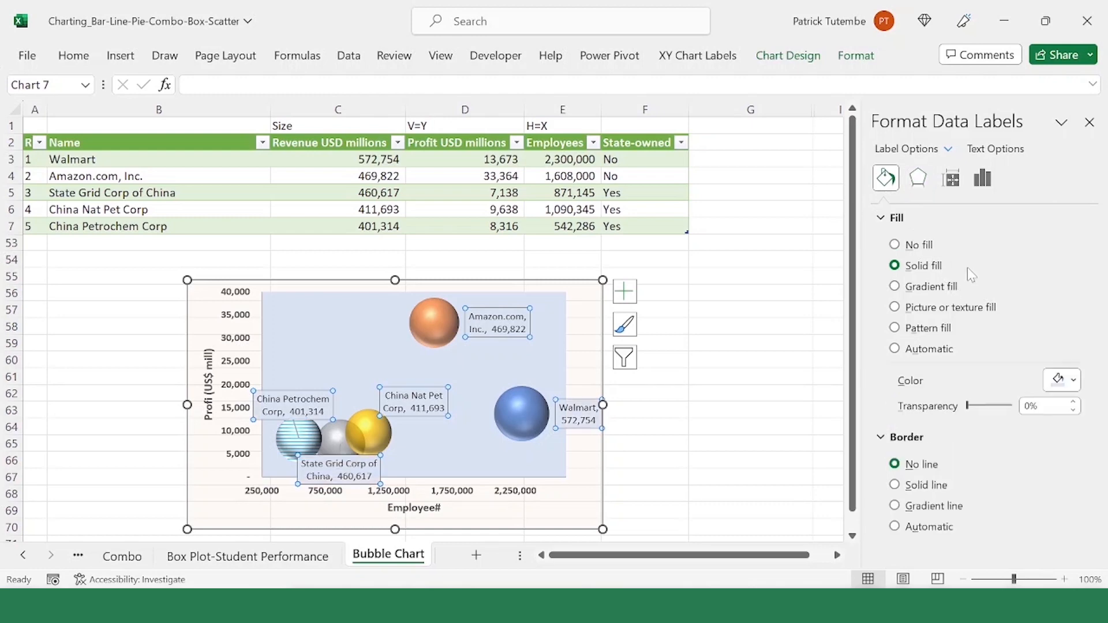
{"action": "left_click", "coordinate": [1066, 380]}
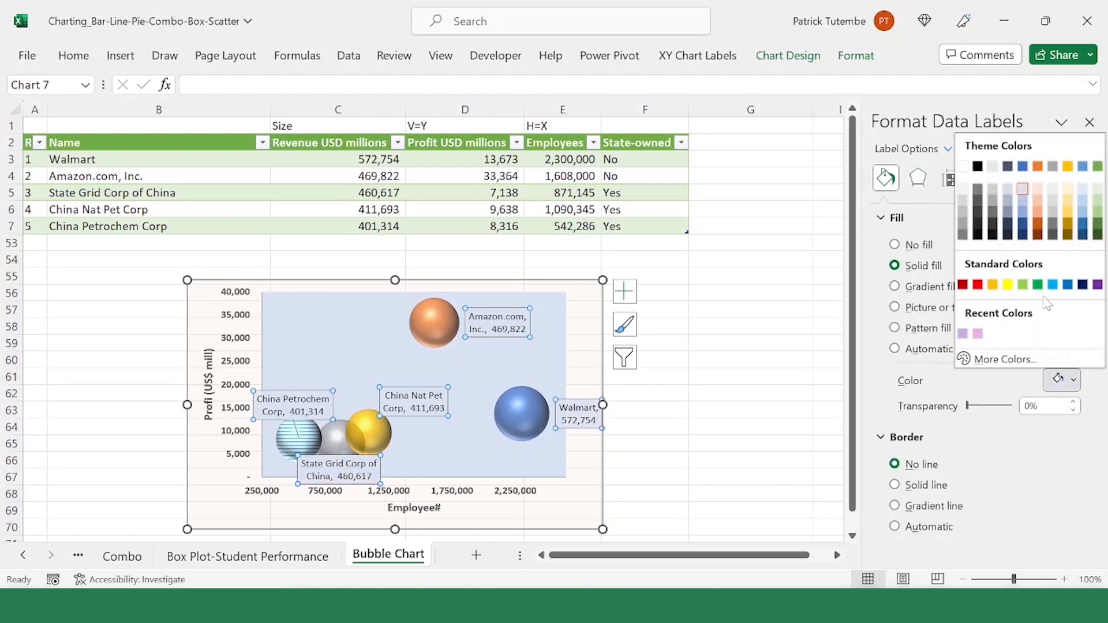
{"action": "left_click", "coordinate": [1098, 285]}
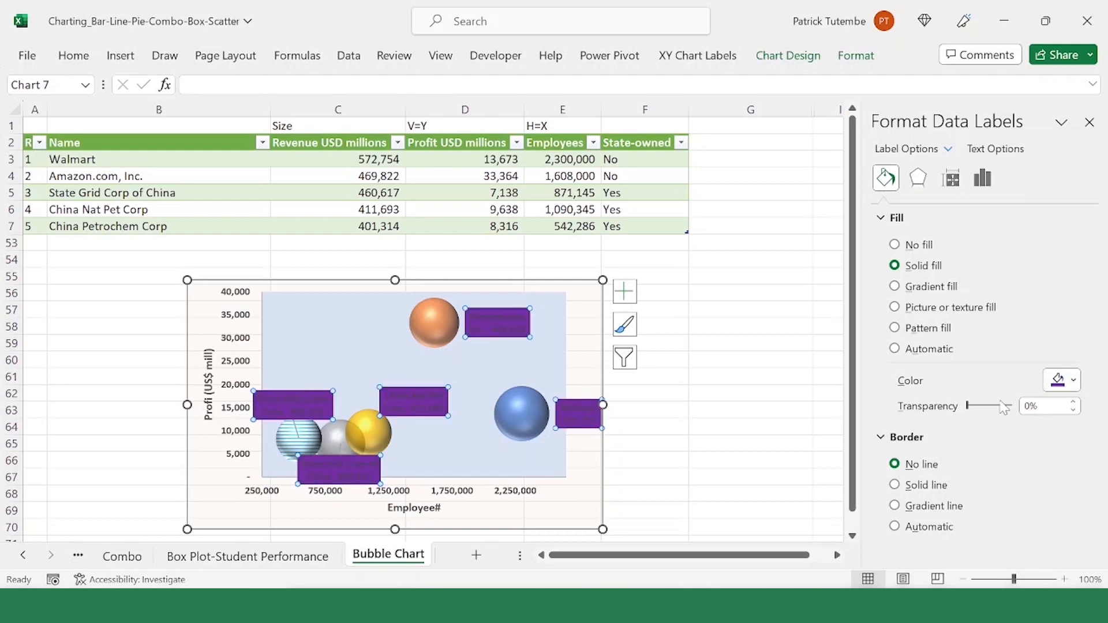
{"action": "left_click_drag", "start_coordinate": [972, 409], "coordinate": [1010, 411]}
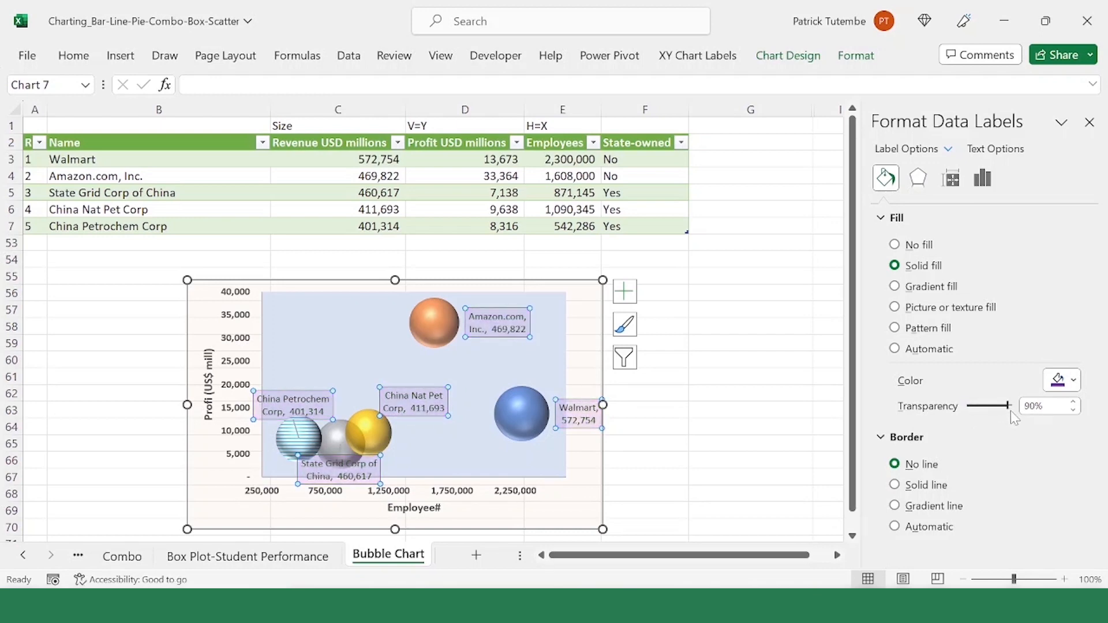
{"action": "left_click", "coordinate": [711, 292]}
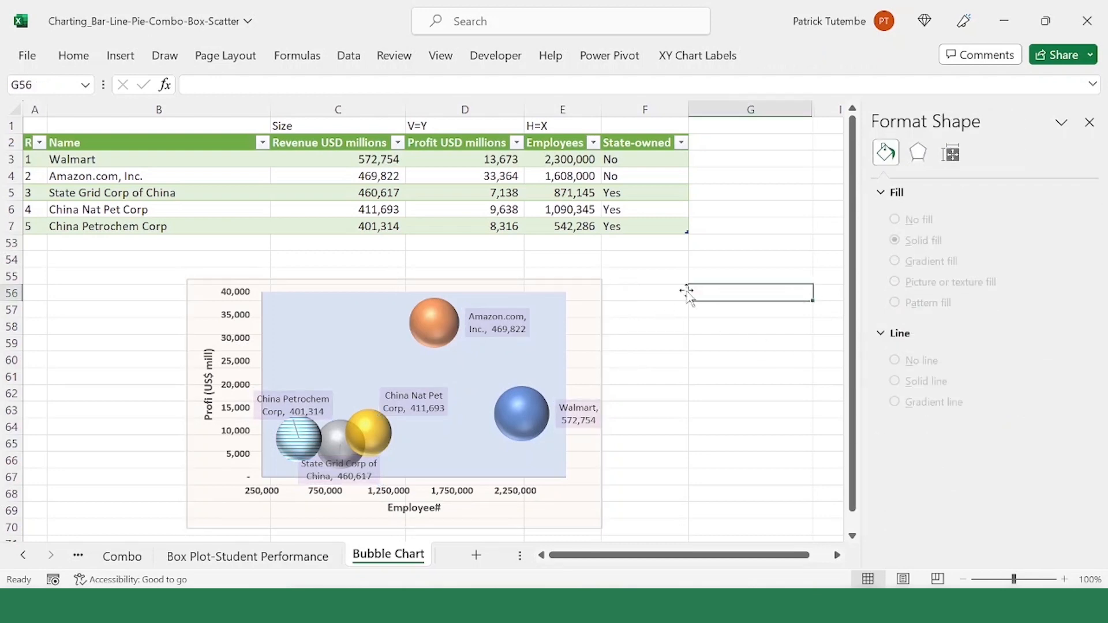
Step: Inspect the Amazon.com, China Nat Pet Corp and Walmart bubbles individually for their profit, employee and revenue values
{"action": "scroll", "coordinate": [518, 349], "scroll_direction": "down", "scroll_amount": 1}
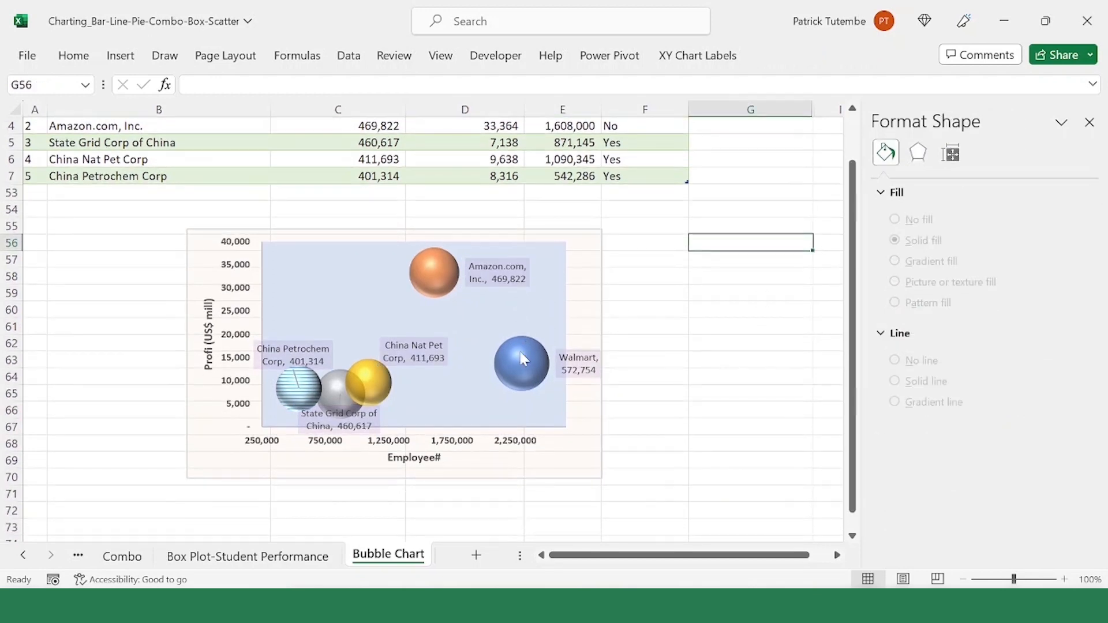
{"action": "left_click", "coordinate": [431, 274]}
{"action": "left_click", "coordinate": [429, 278]}
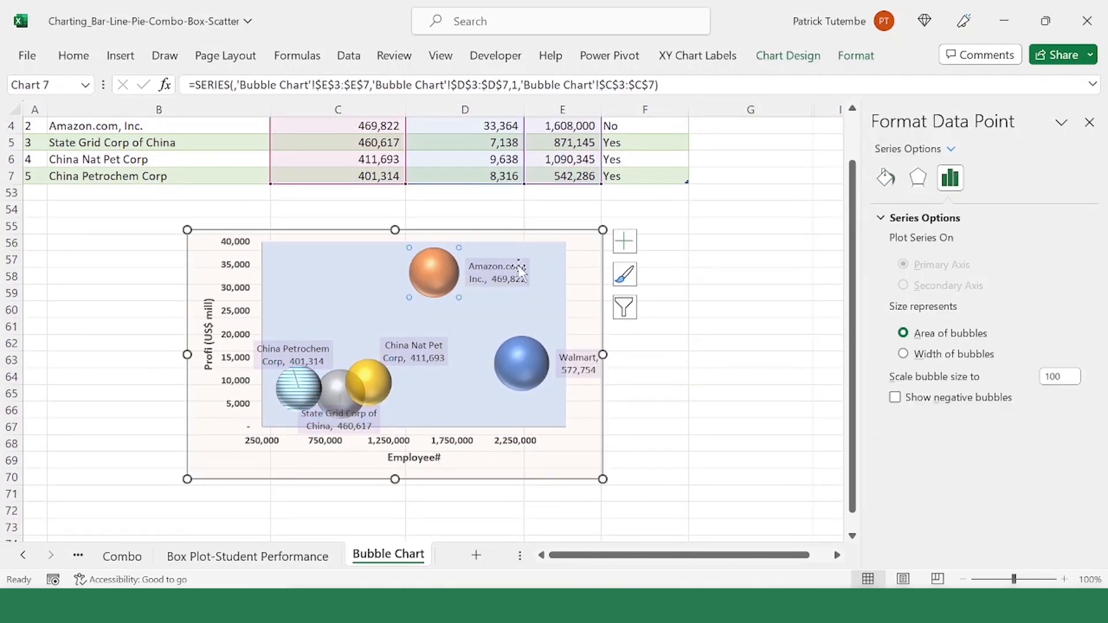
{"action": "left_click", "coordinate": [536, 260]}
{"action": "left_click", "coordinate": [453, 268]}
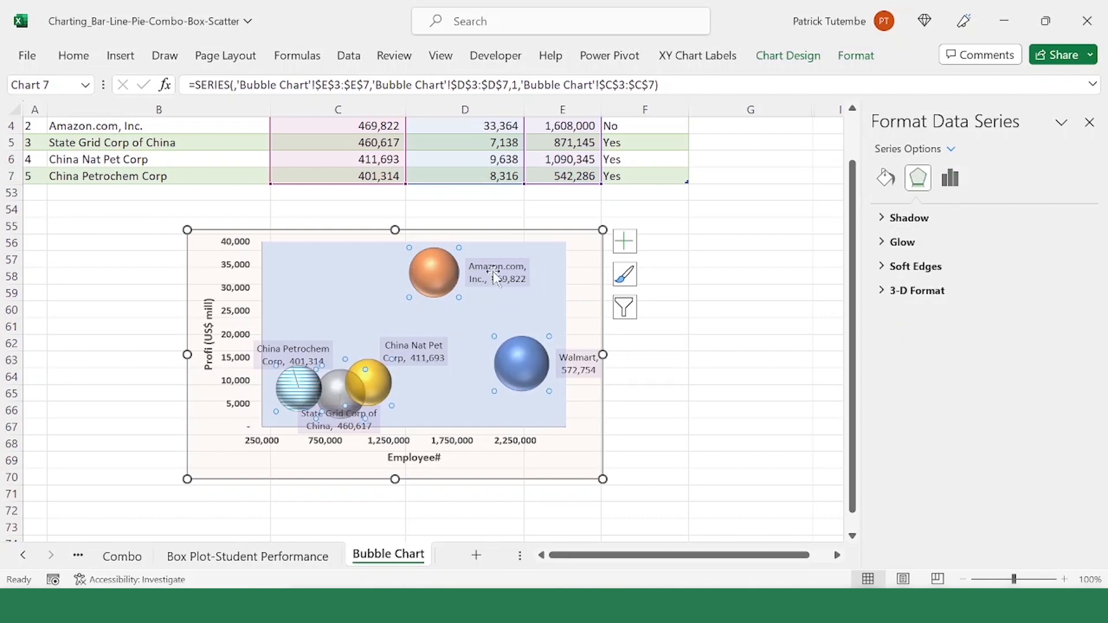
{"action": "left_click", "coordinate": [441, 279]}
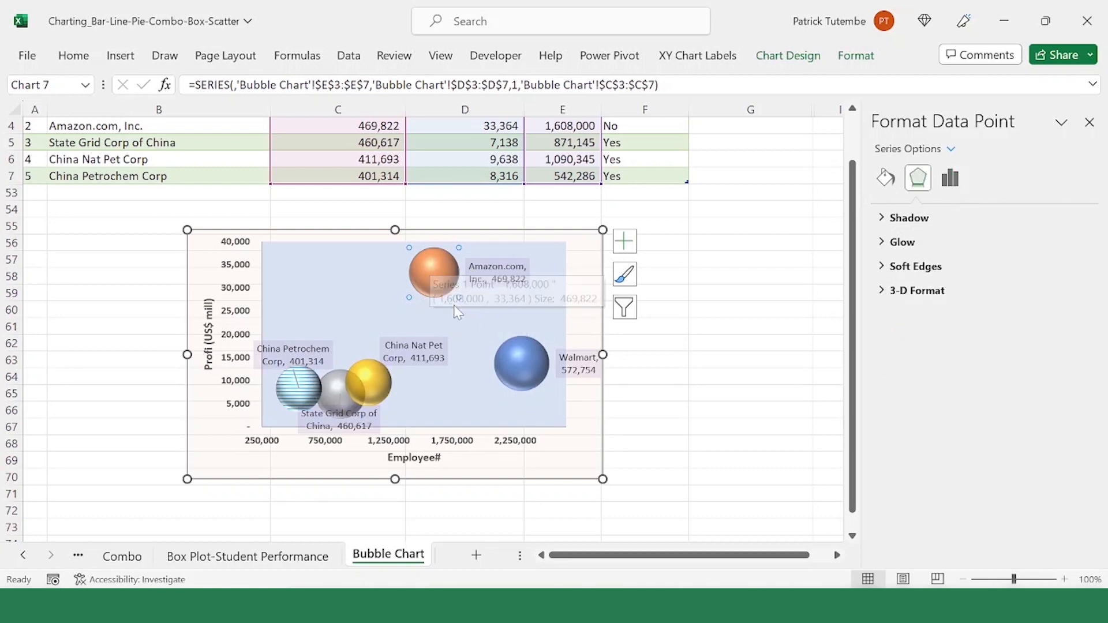
{"action": "left_click", "coordinate": [375, 381]}
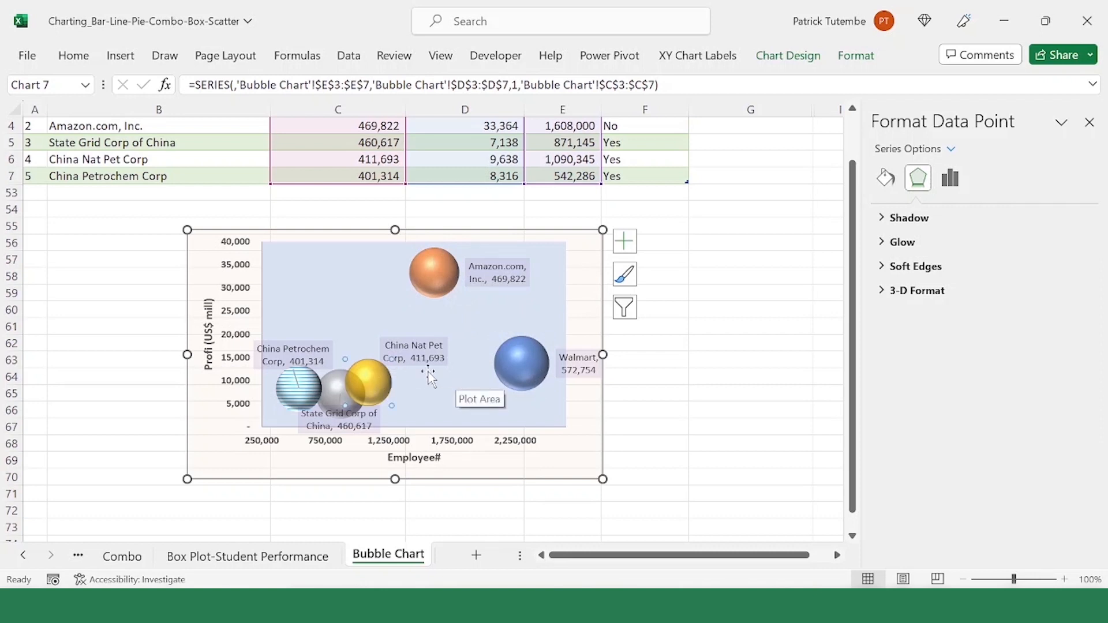
{"action": "left_click", "coordinate": [352, 309]}
{"action": "left_click", "coordinate": [520, 361]}
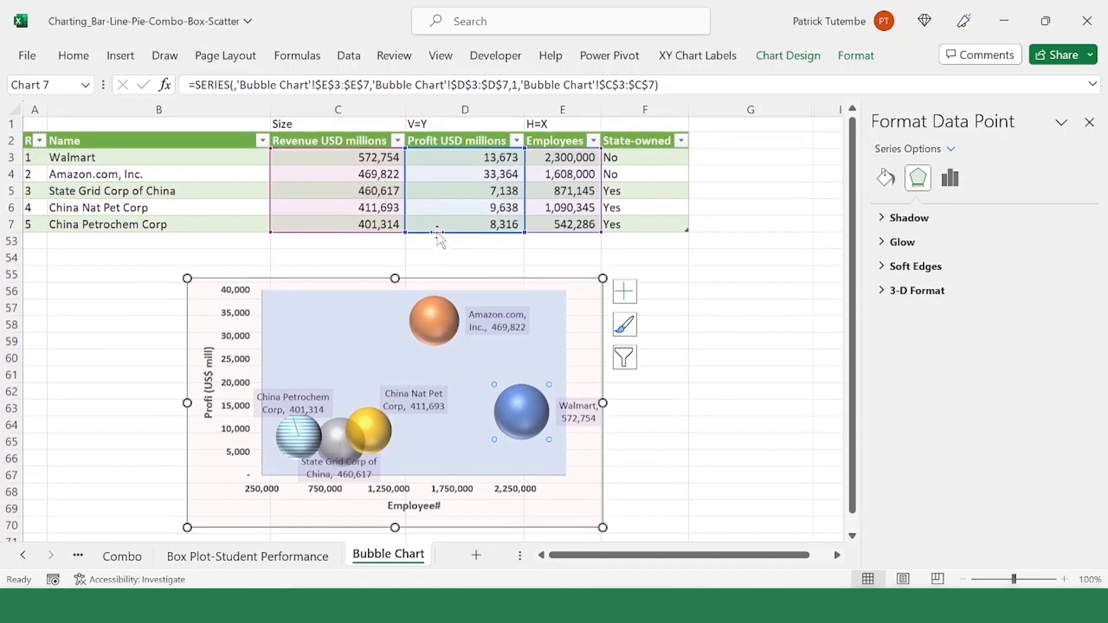
Step: Compare the positions and sizes of all five company bubbles with the revenue, profit and employee figures in the source table
{"action": "scroll", "coordinate": [413, 255], "scroll_direction": "up", "scroll_amount": 1}
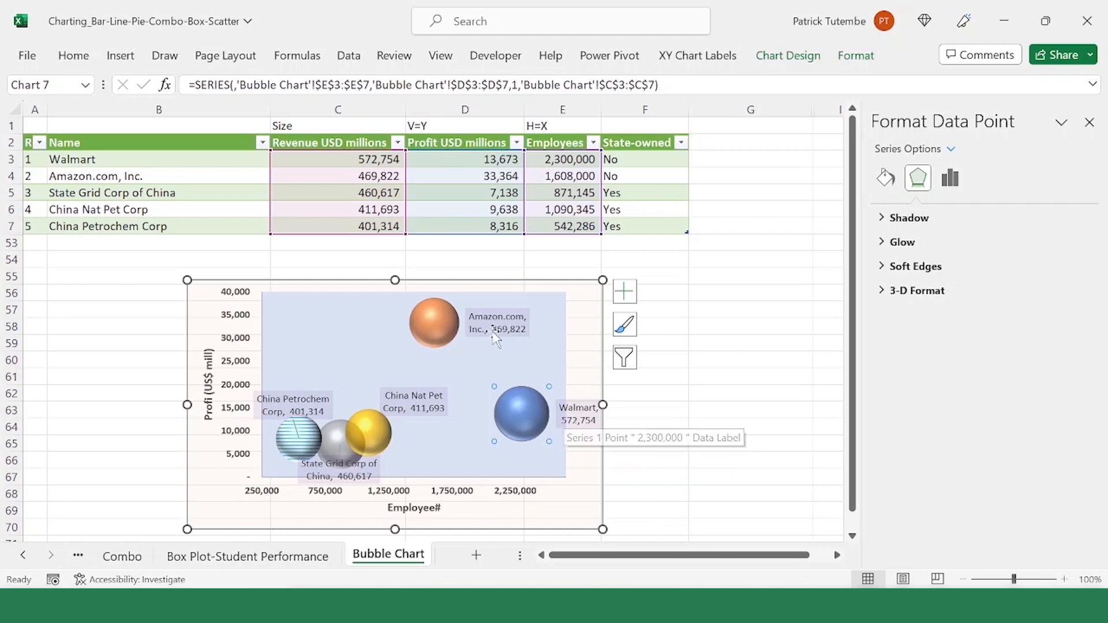
{"action": "left_click", "coordinate": [448, 330]}
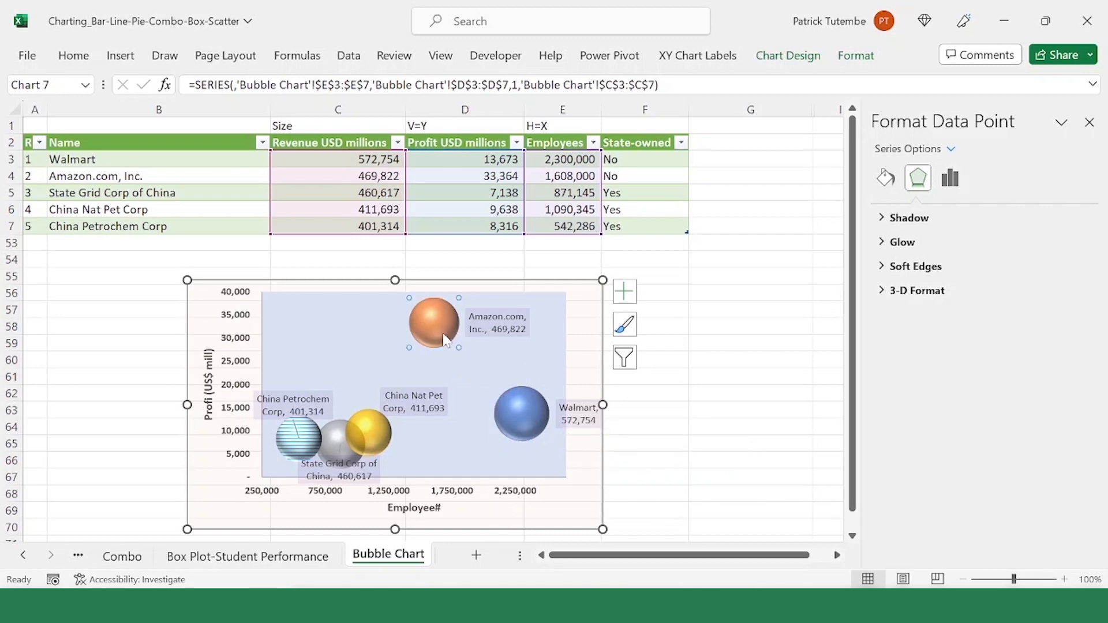
{"action": "left_click", "coordinate": [297, 430]}
{"action": "left_click", "coordinate": [299, 434]}
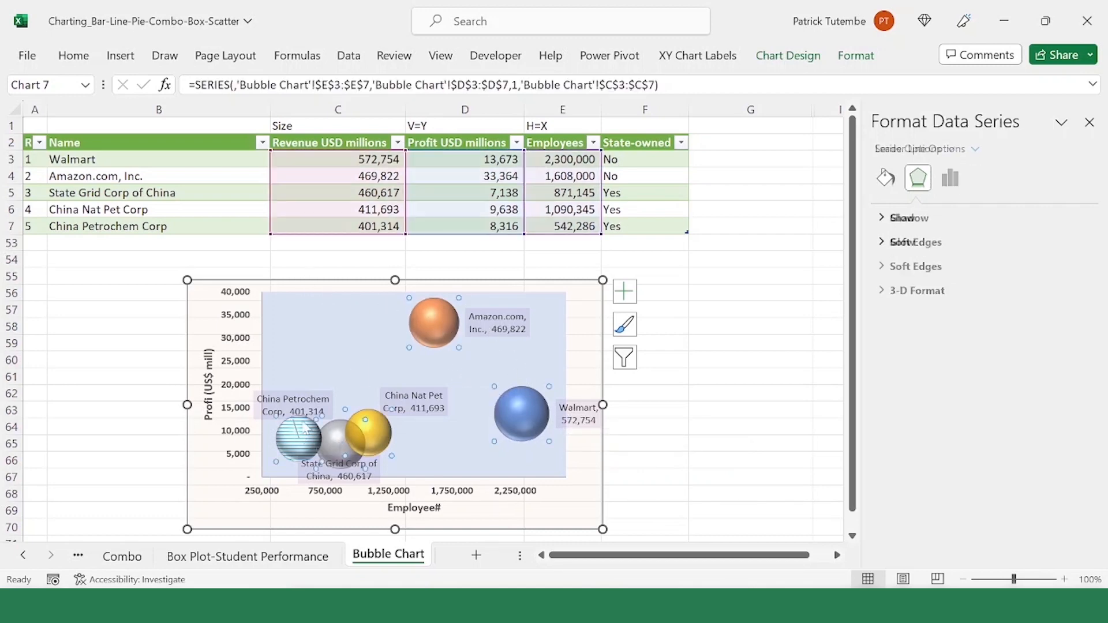
{"action": "left_click", "coordinate": [327, 314]}
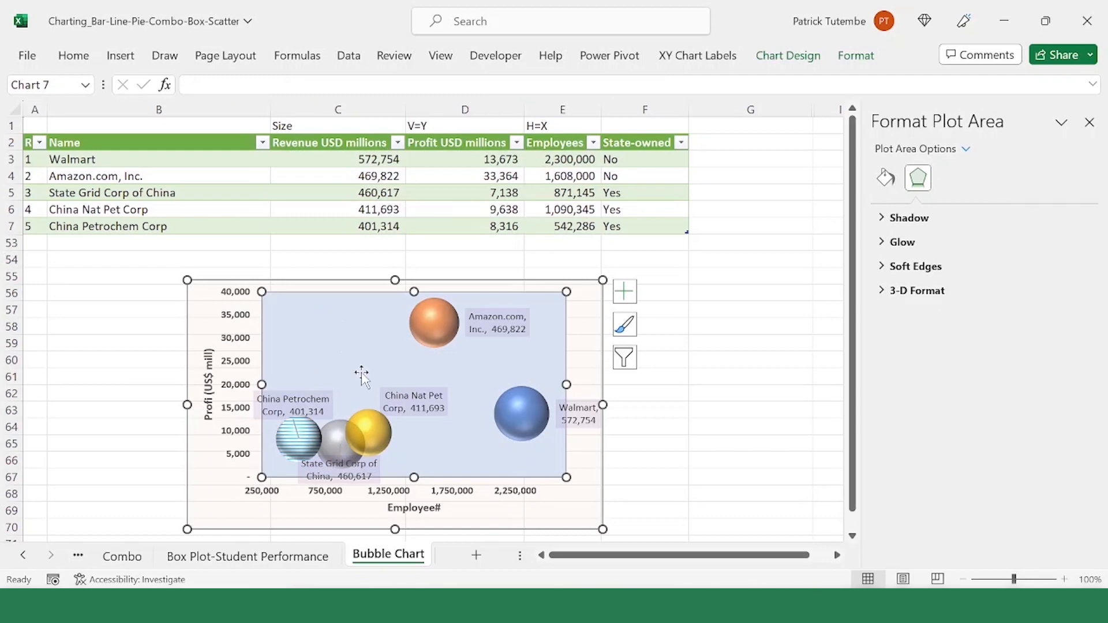
{"action": "left_click", "coordinate": [521, 416]}
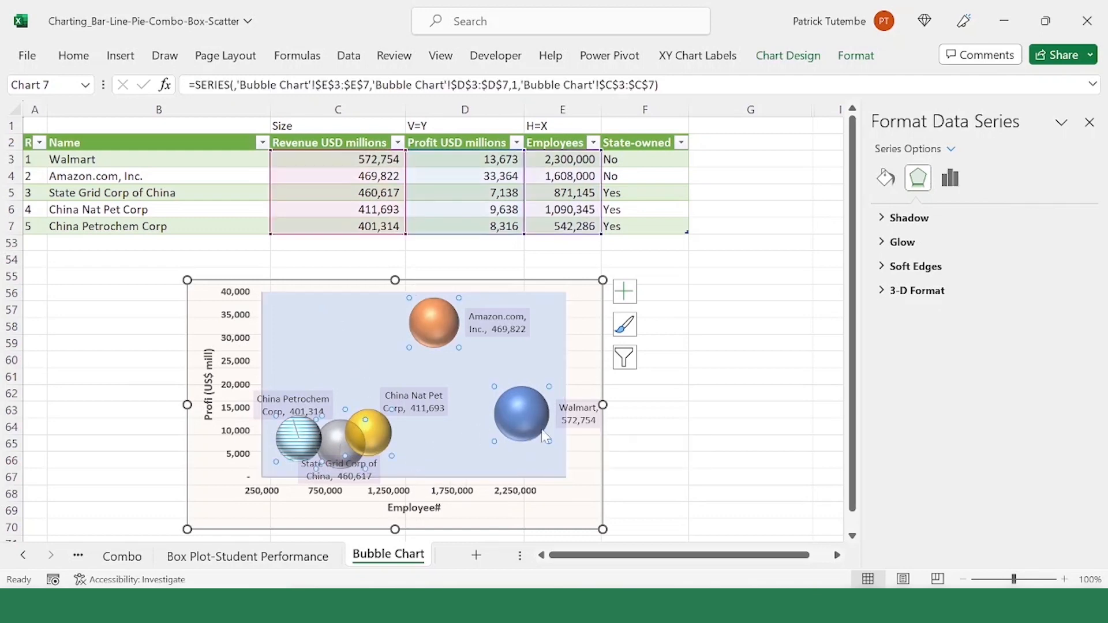
{"action": "left_click", "coordinate": [505, 483]}
{"action": "left_click", "coordinate": [537, 430]}
{"action": "left_click", "coordinate": [566, 448]}
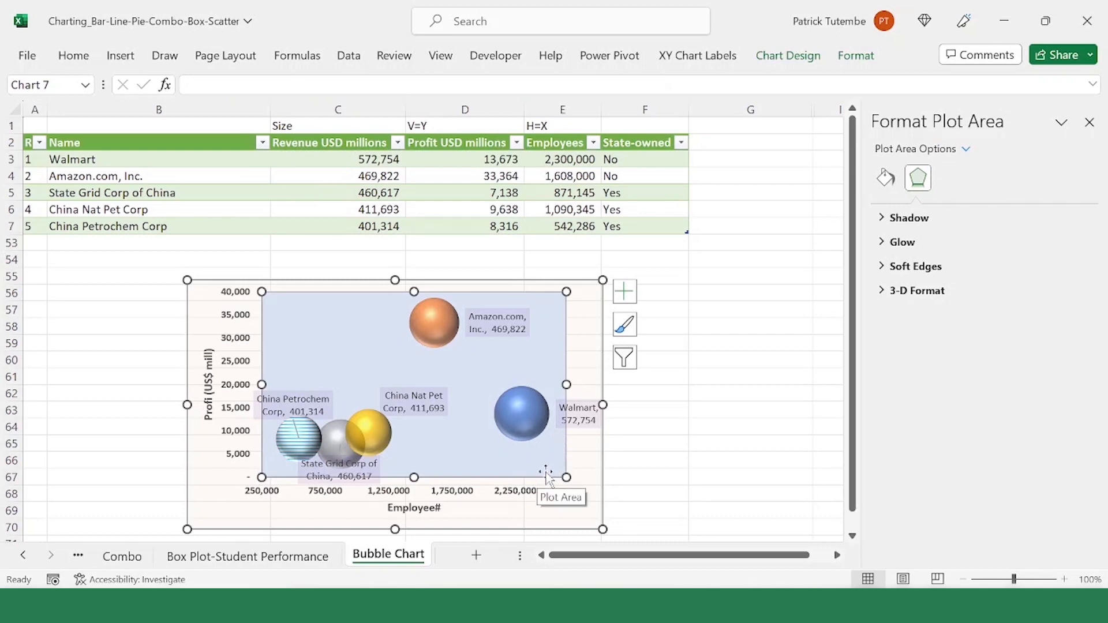
{"action": "left_click", "coordinate": [358, 436]}
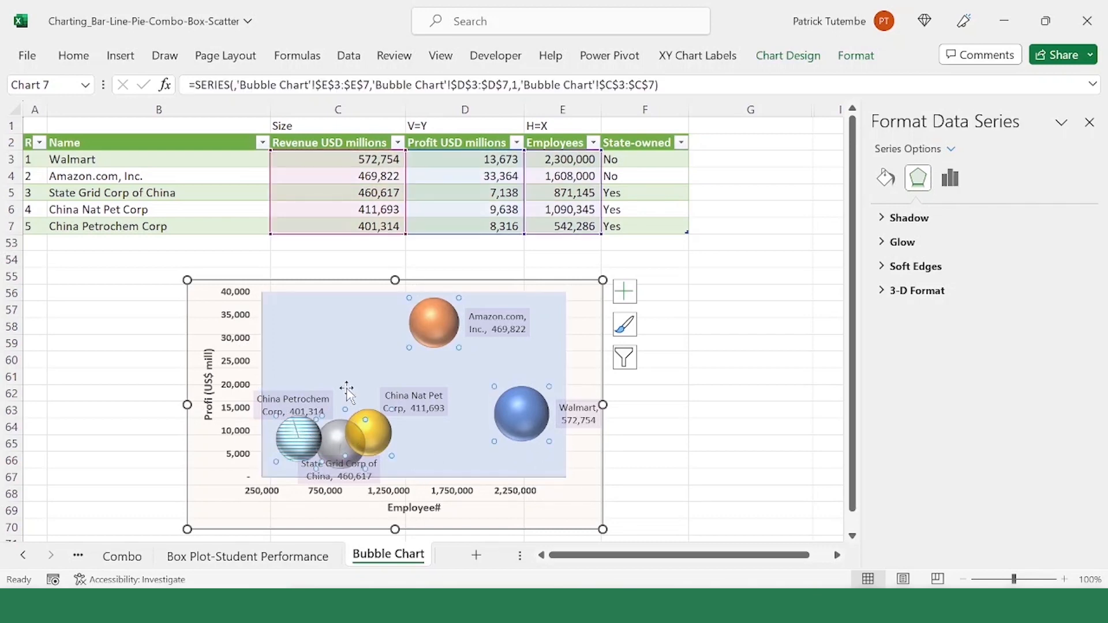
{"action": "left_click", "coordinate": [340, 347]}
{"action": "left_click", "coordinate": [314, 439]}
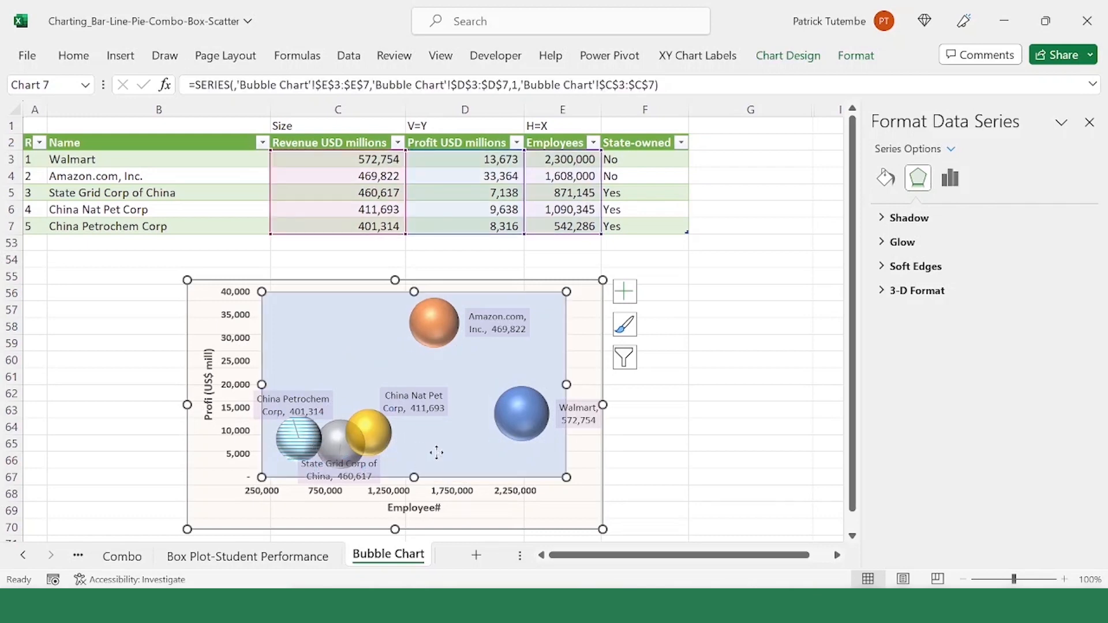
{"action": "left_click", "coordinate": [434, 451]}
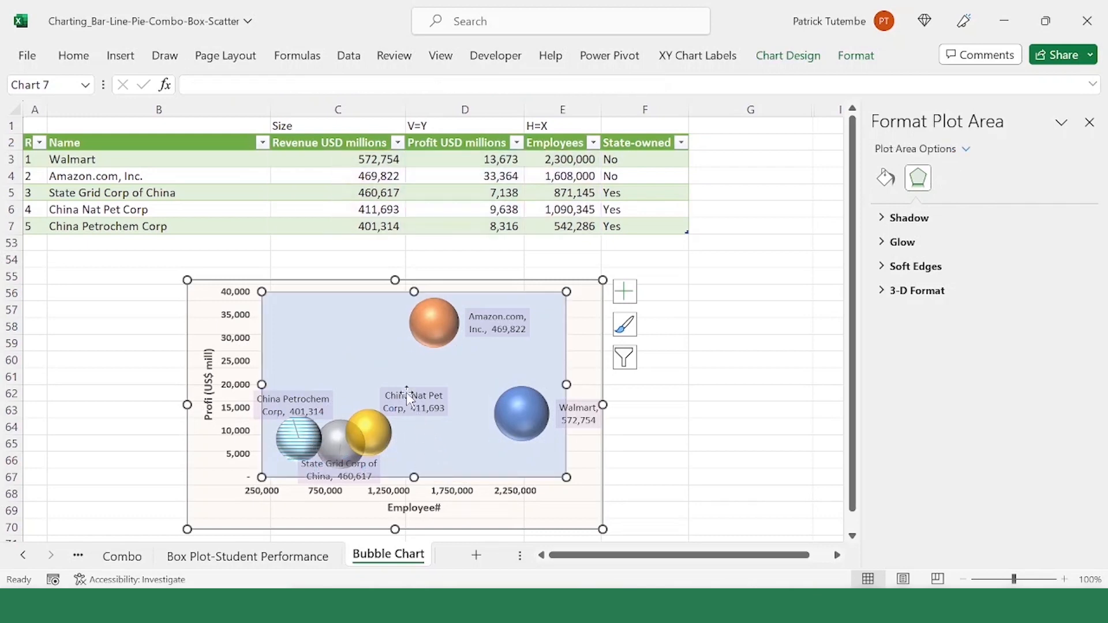
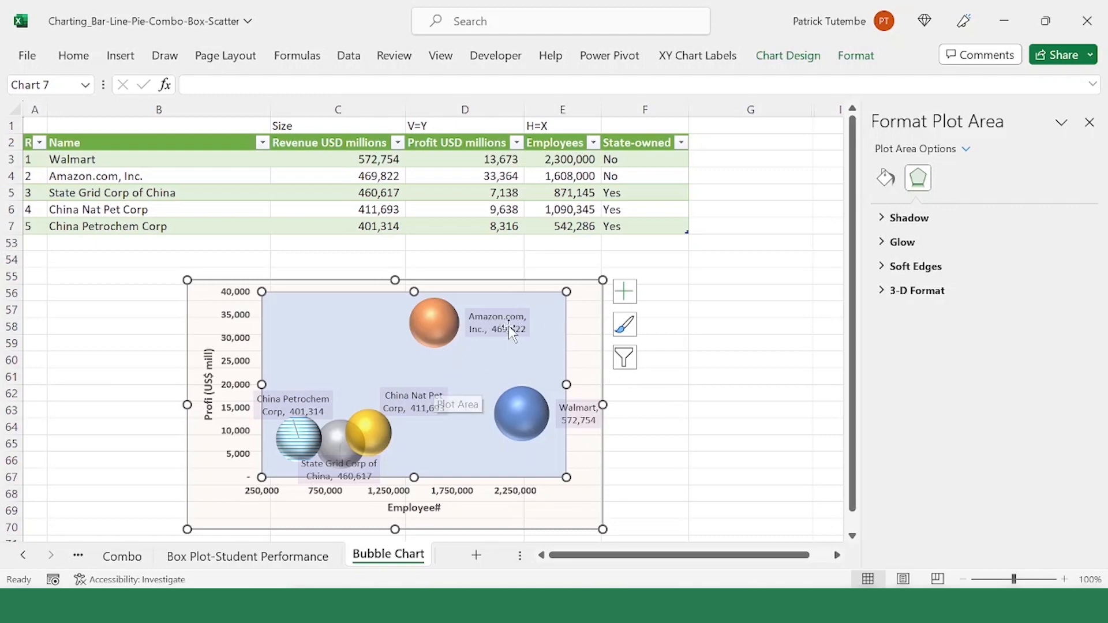
Step: Open the Combo sheet and review its Year, Sales (US$ Mill) and Number of Sales columns from 2014 to 2021
{"action": "left_click", "coordinate": [682, 275]}
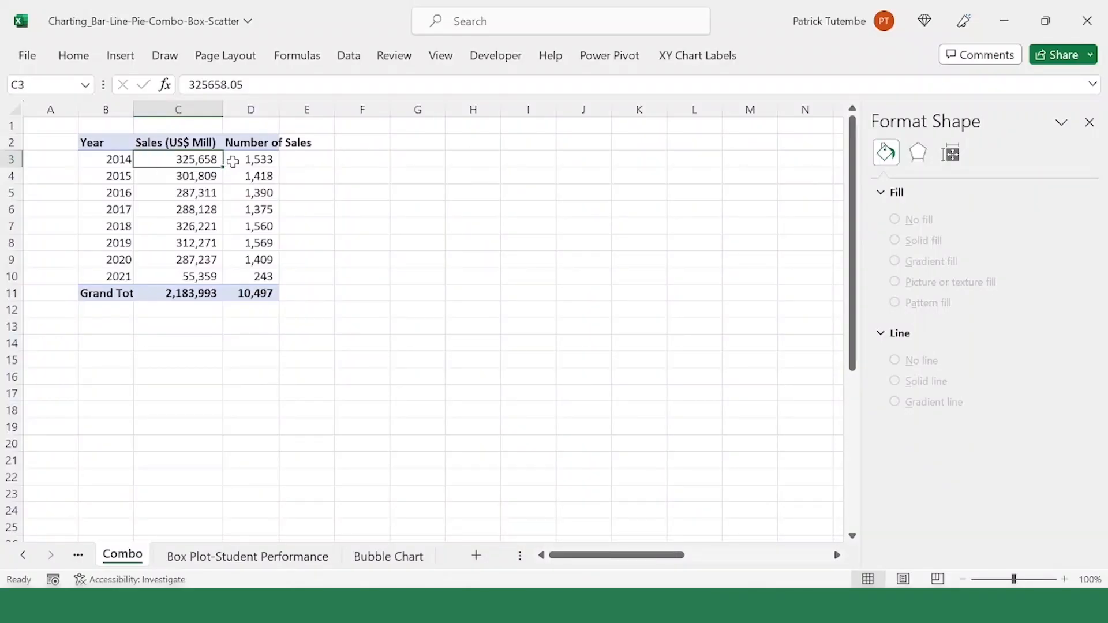
{"action": "left_click", "coordinate": [138, 142]}
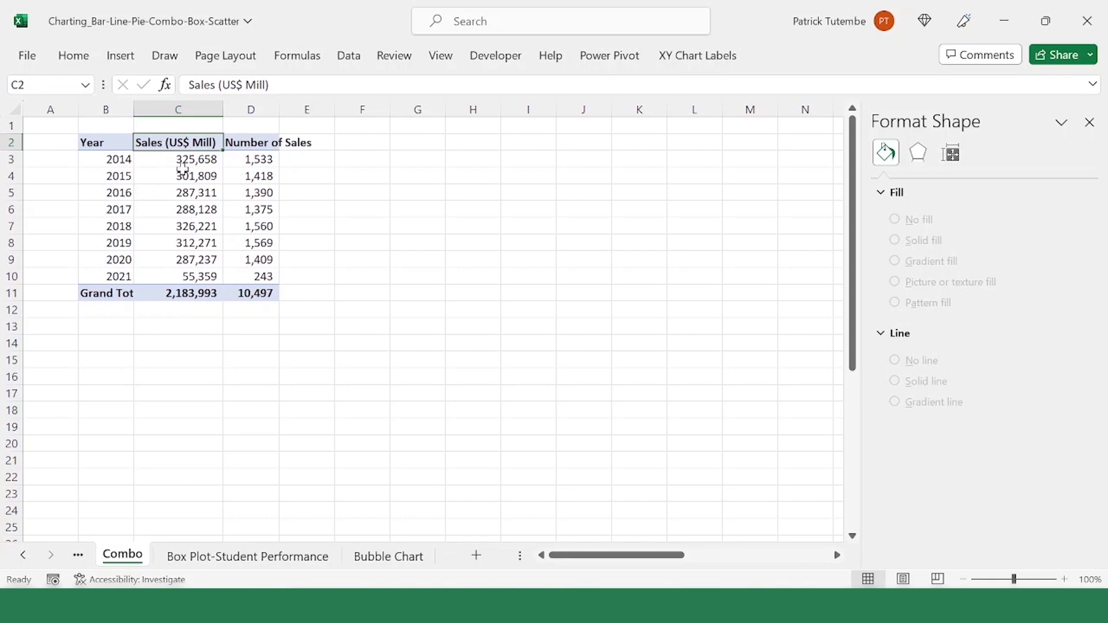
{"action": "left_click", "coordinate": [251, 143]}
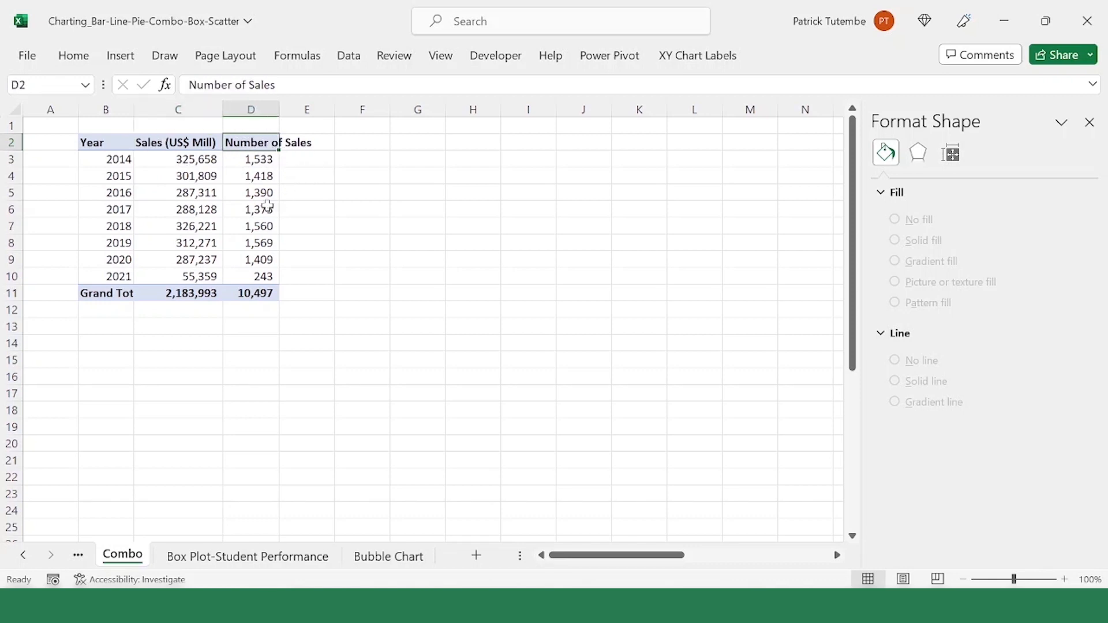
{"action": "left_click", "coordinate": [109, 156]}
{"action": "left_click", "coordinate": [118, 278]}
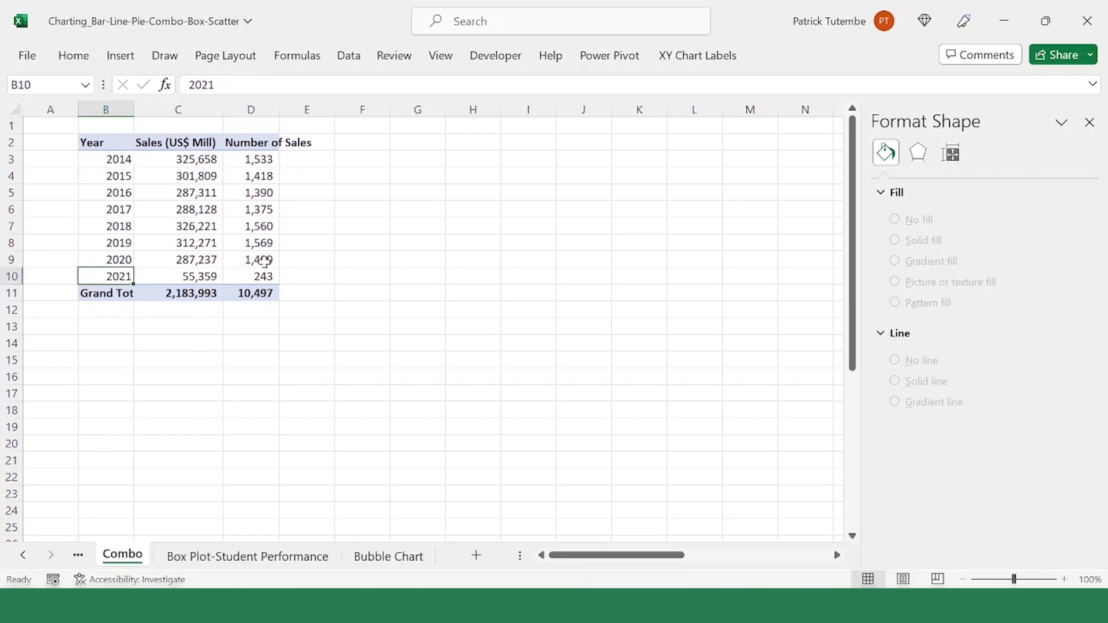
Step: Insert a Clustered Column - Line combo chart from the 2014 to 2021 data in B3:D10, excluding the headers and grand total
{"action": "left_click_drag", "start_coordinate": [125, 157], "coordinate": [263, 274]}
{"action": "left_click", "coordinate": [119, 55]}
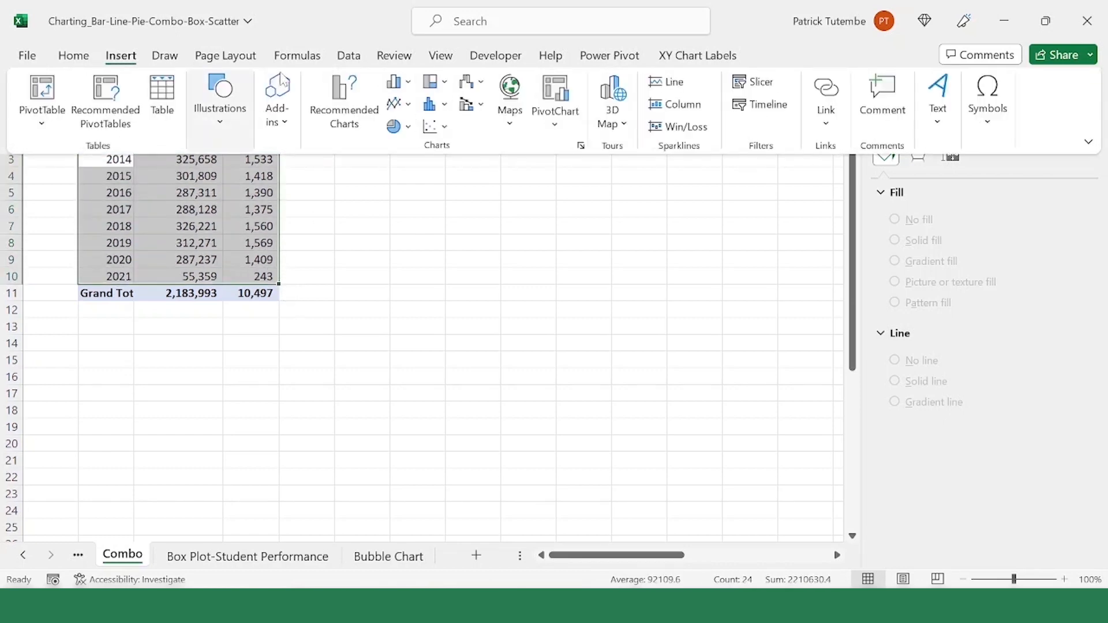
{"action": "left_click", "coordinate": [580, 148]}
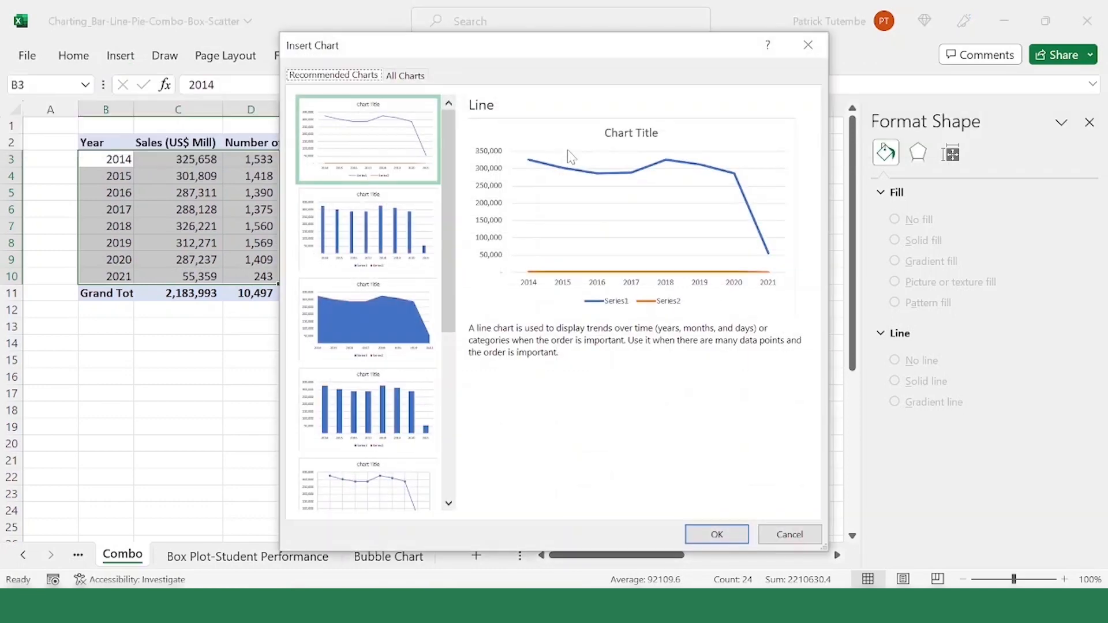
{"action": "left_click", "coordinate": [406, 80]}
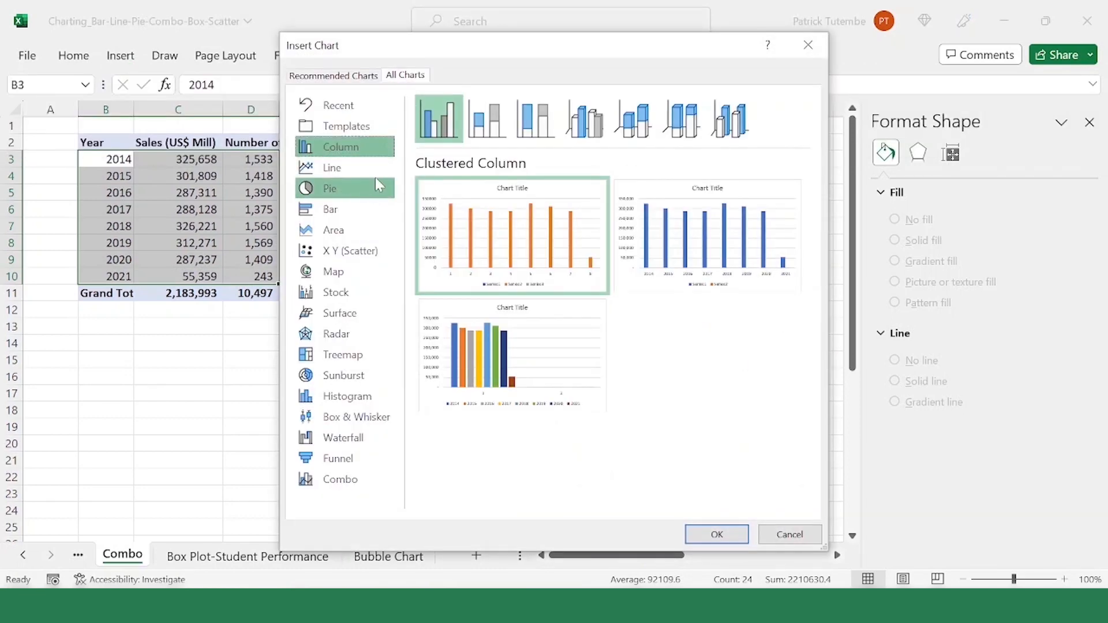
{"action": "left_click", "coordinate": [344, 480]}
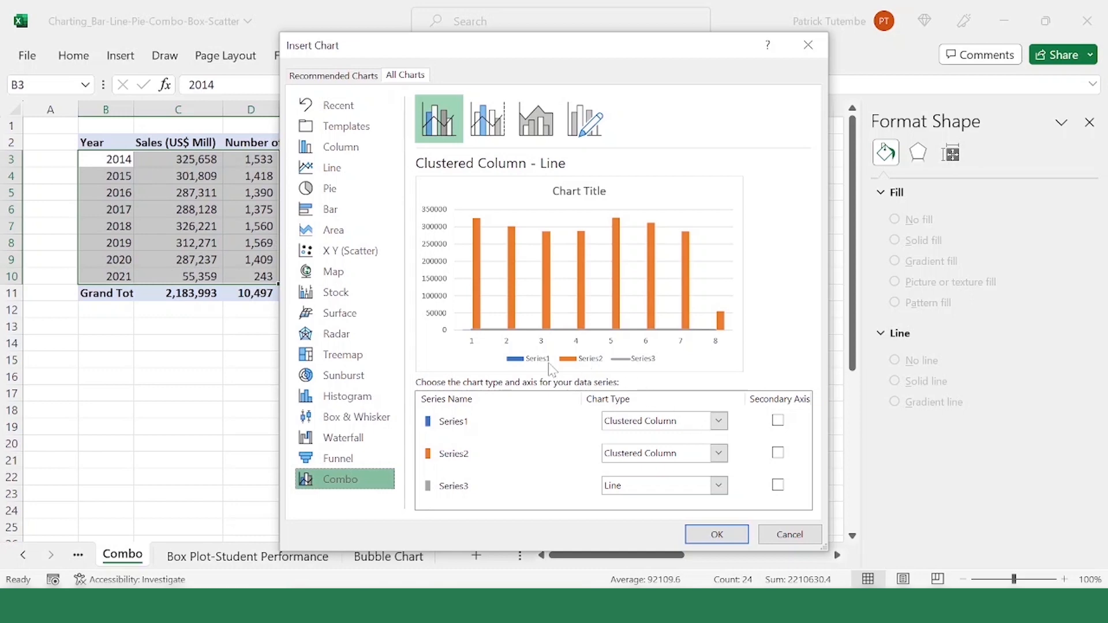
{"action": "left_click", "coordinate": [717, 535]}
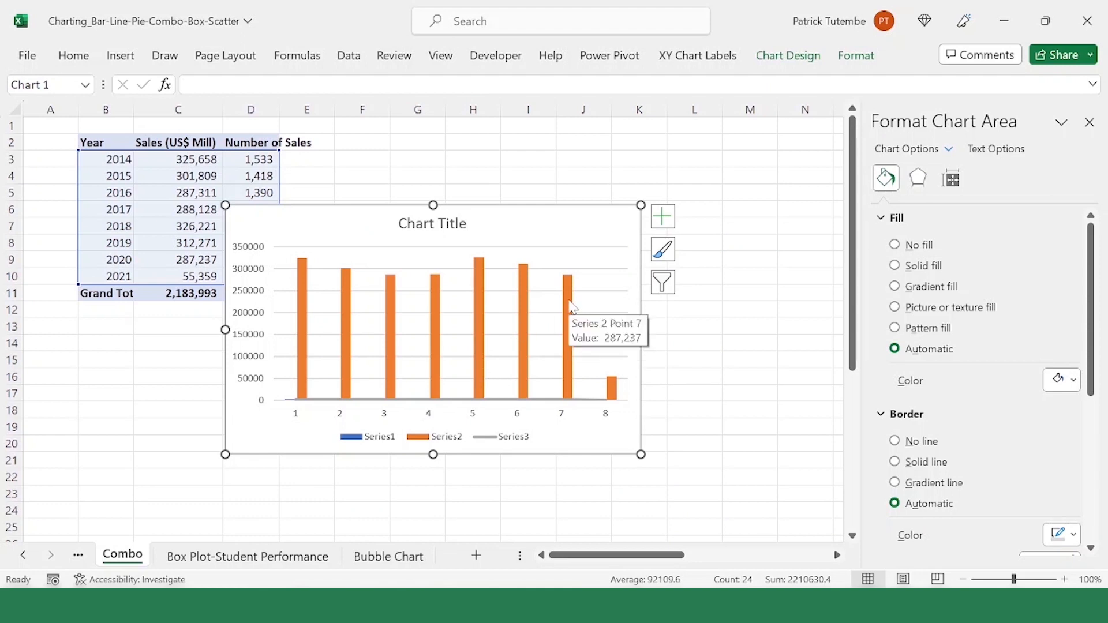
Step: Change the combo chart so that Series2 is a Line plotted on the secondary axis
{"action": "left_click", "coordinate": [445, 437]}
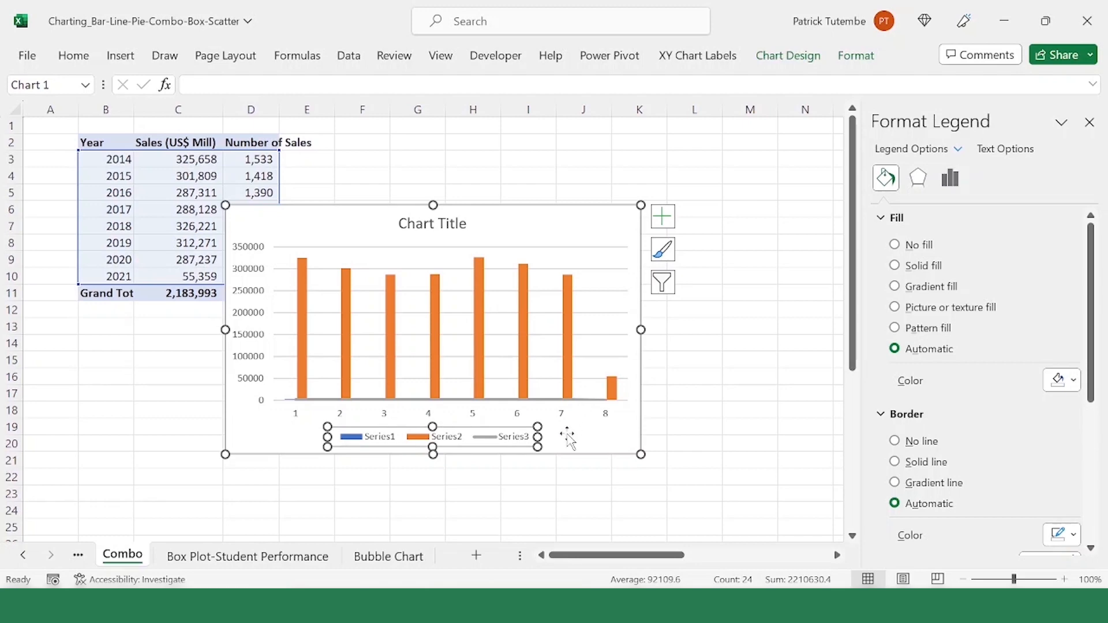
{"action": "left_click", "coordinate": [641, 430]}
{"action": "right_click", "coordinate": [579, 231]}
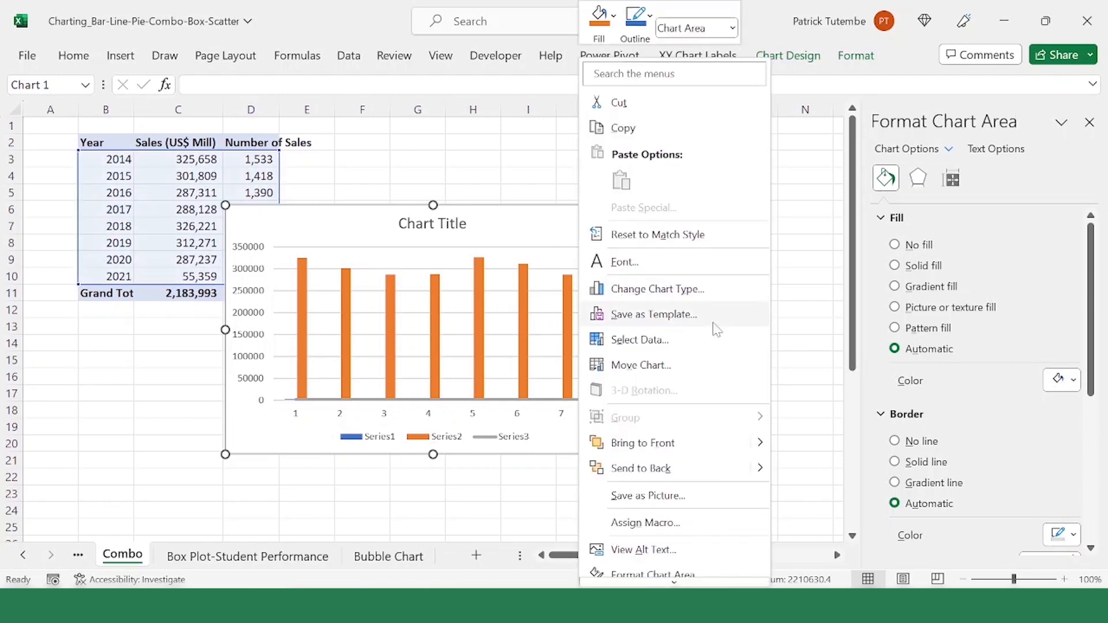
{"action": "left_click", "coordinate": [679, 294]}
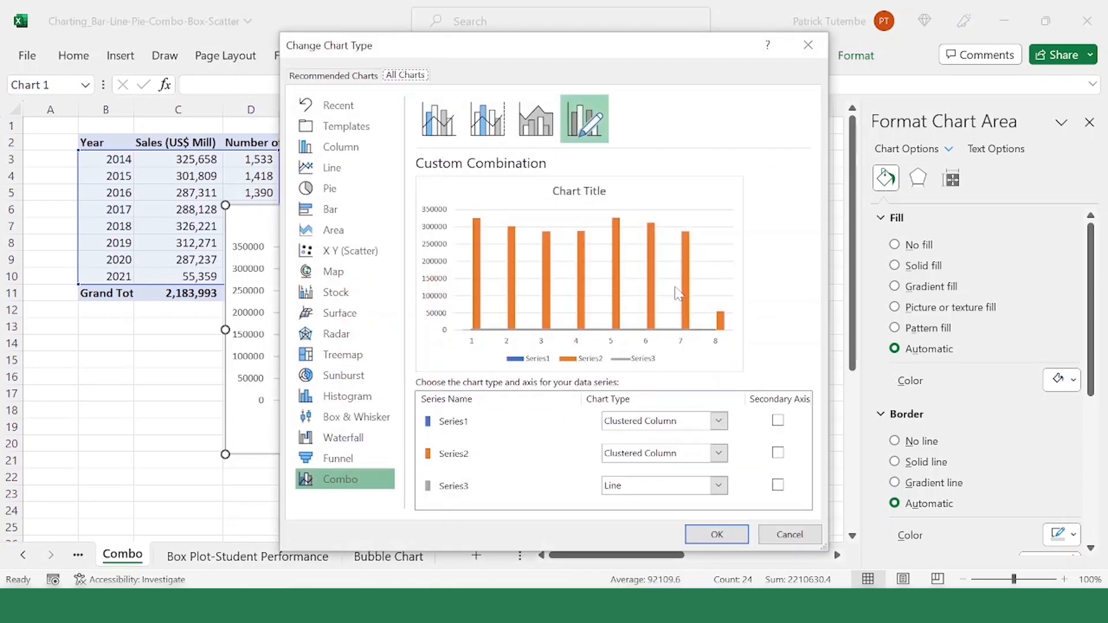
{"action": "left_click", "coordinate": [725, 436]}
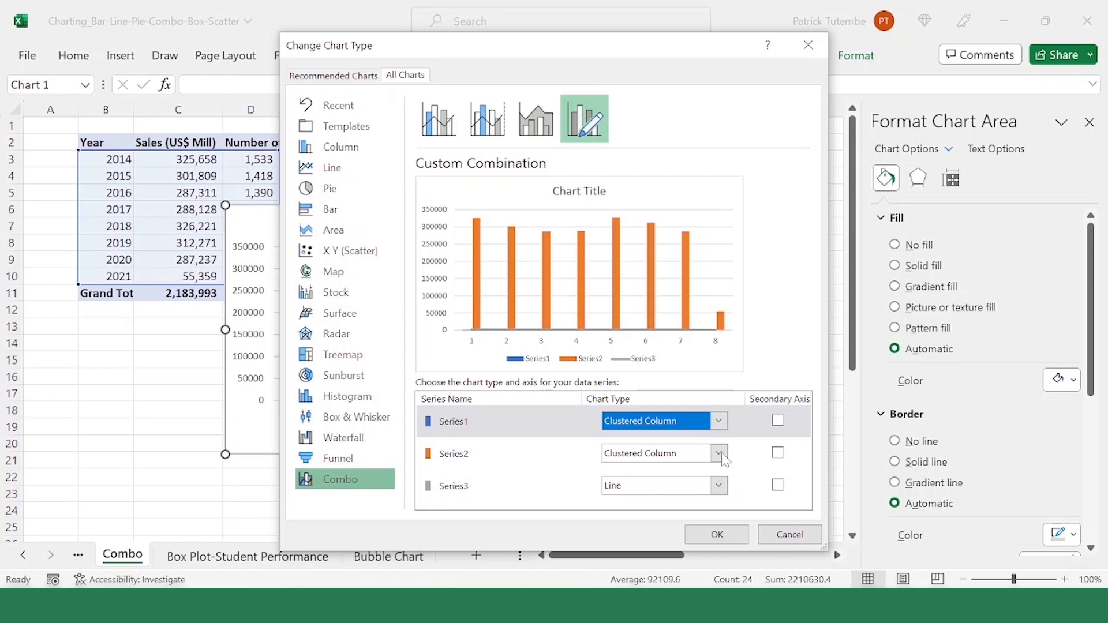
{"action": "left_click", "coordinate": [718, 453]}
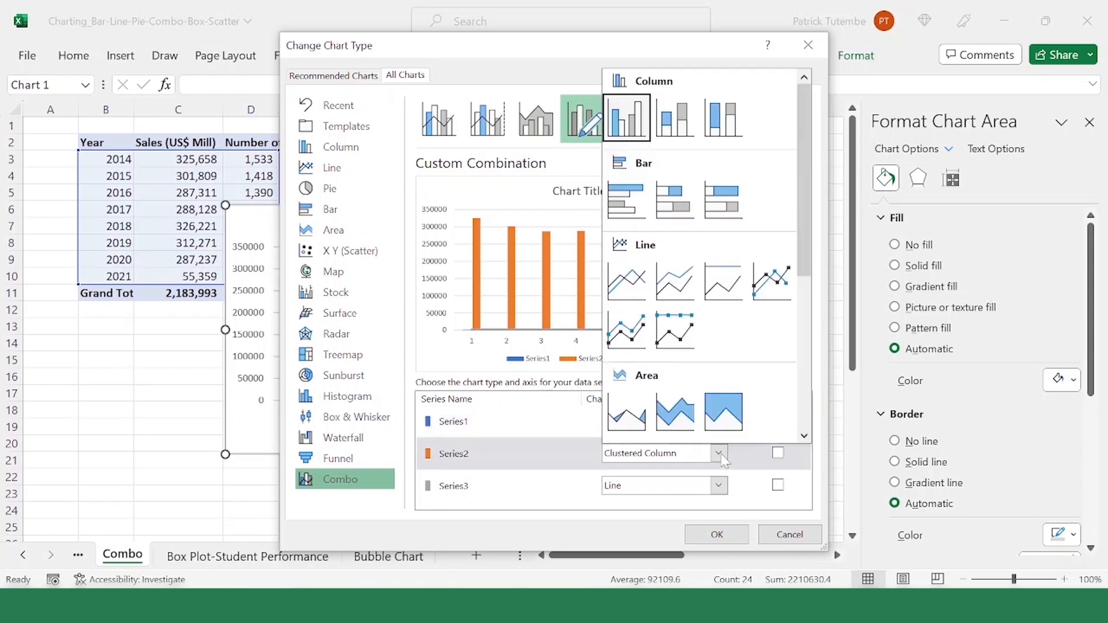
{"action": "left_click", "coordinate": [627, 281]}
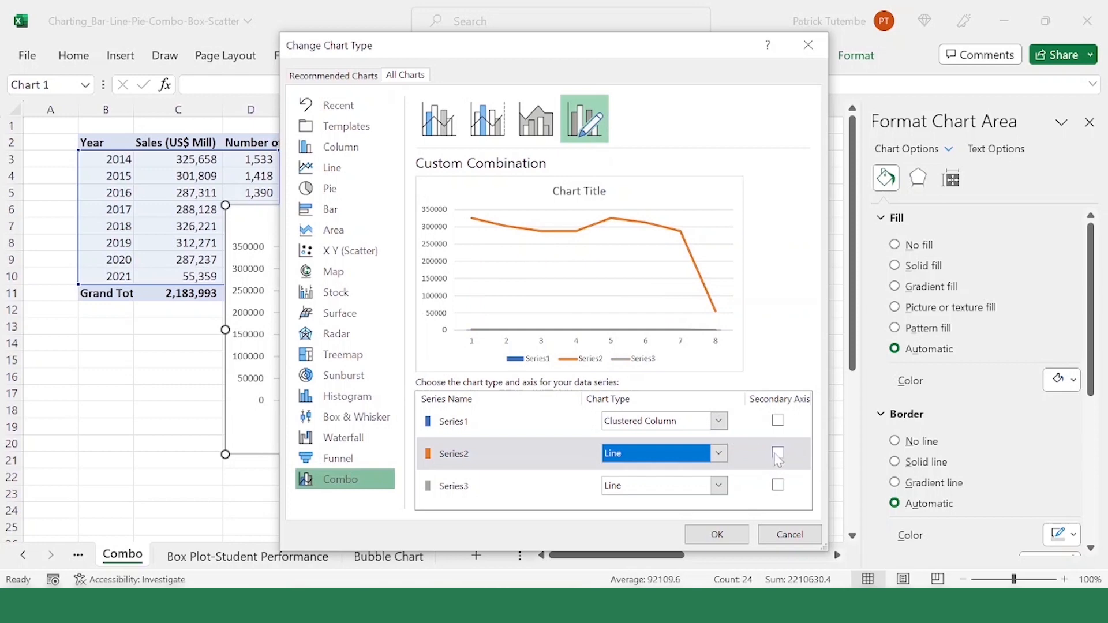
{"action": "left_click", "coordinate": [778, 454]}
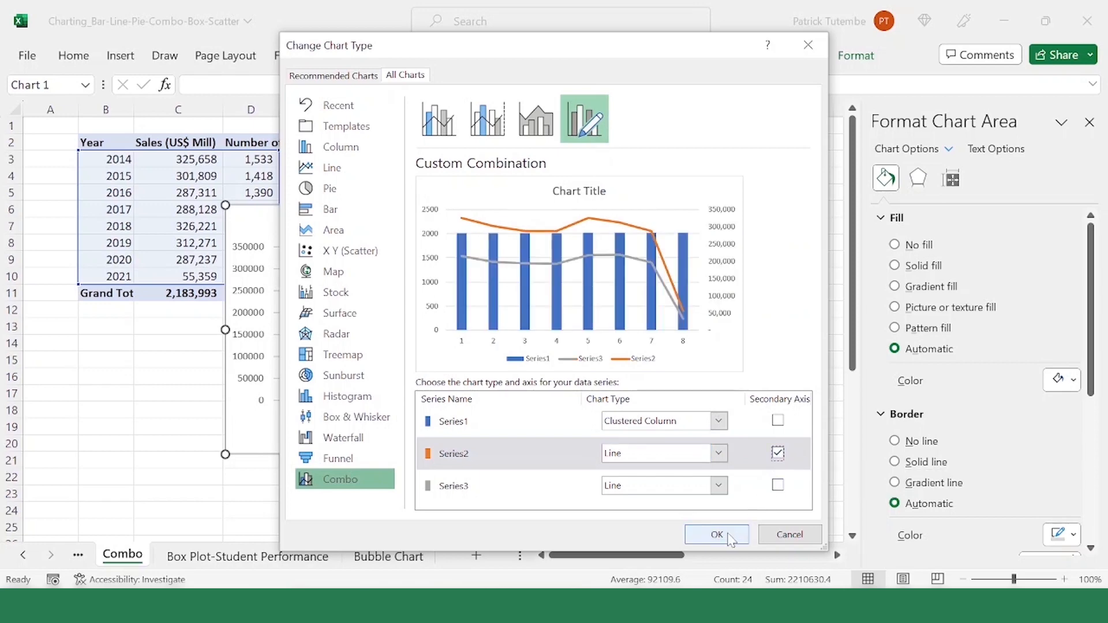
{"action": "left_click", "coordinate": [718, 535]}
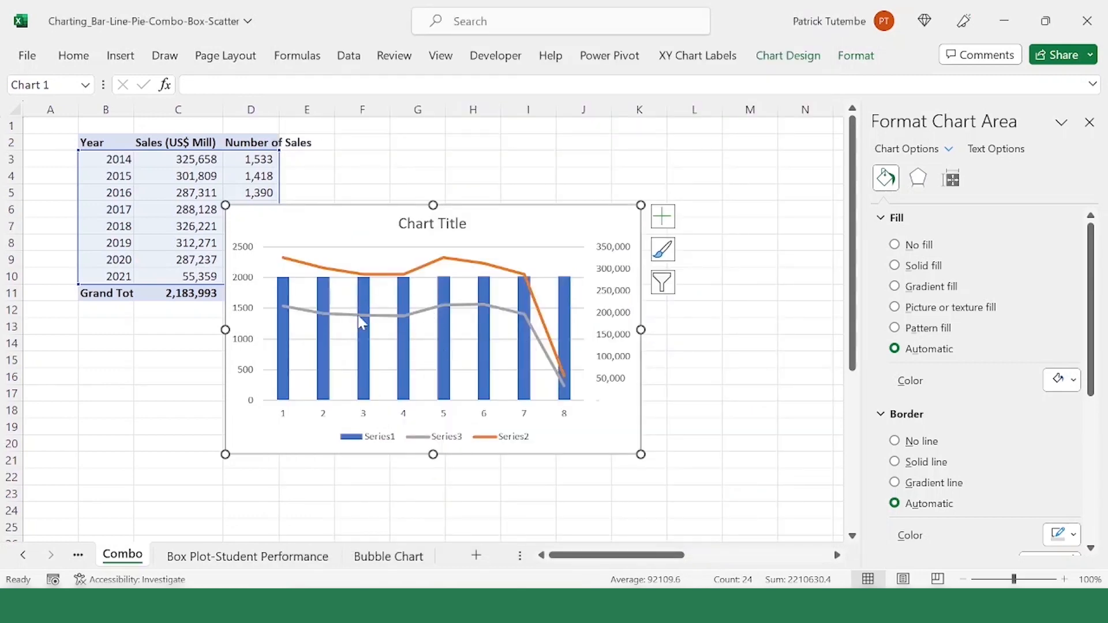
Step: Remove Series1, which plots the years as columns, from the chart's data source
{"action": "mouse_move", "coordinate": [375, 322]}
{"action": "left_click", "coordinate": [425, 415]}
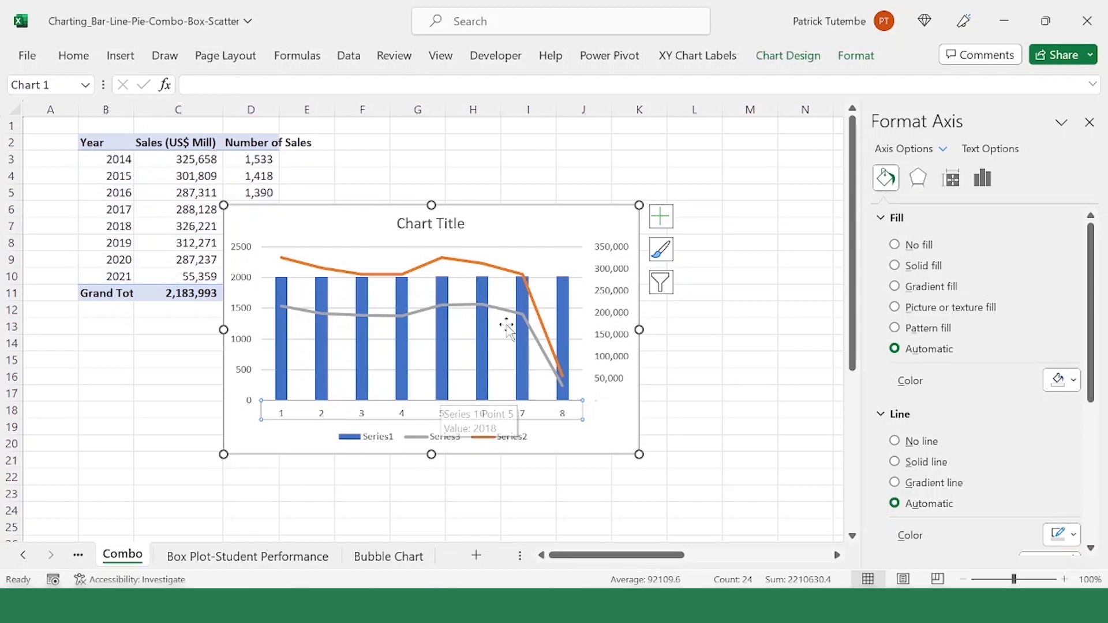
{"action": "right_click", "coordinate": [570, 231]}
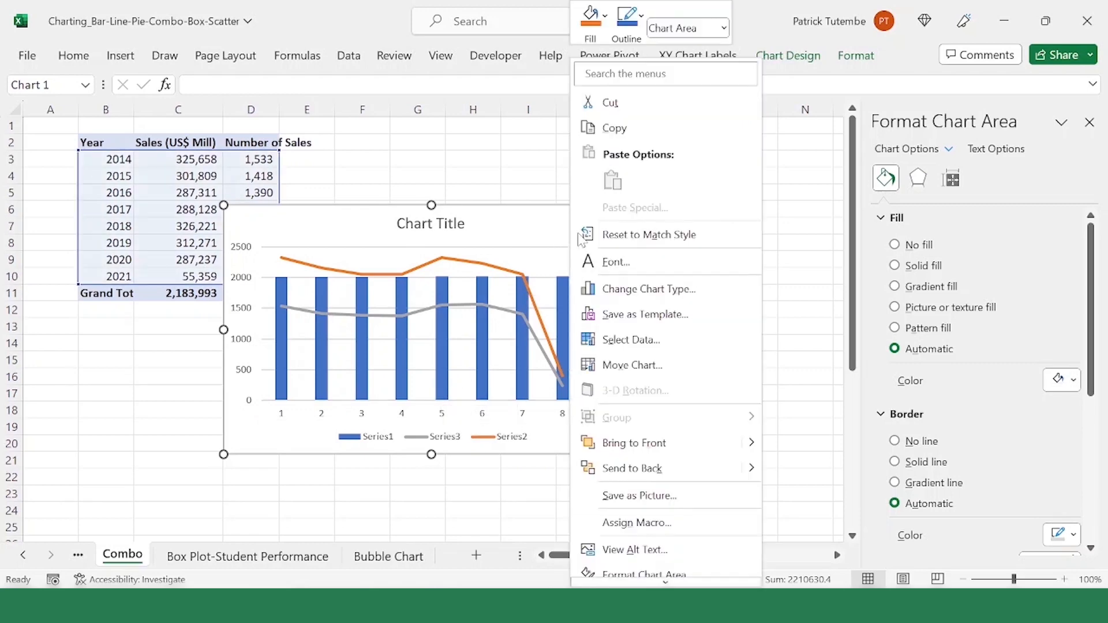
{"action": "left_click", "coordinate": [646, 341]}
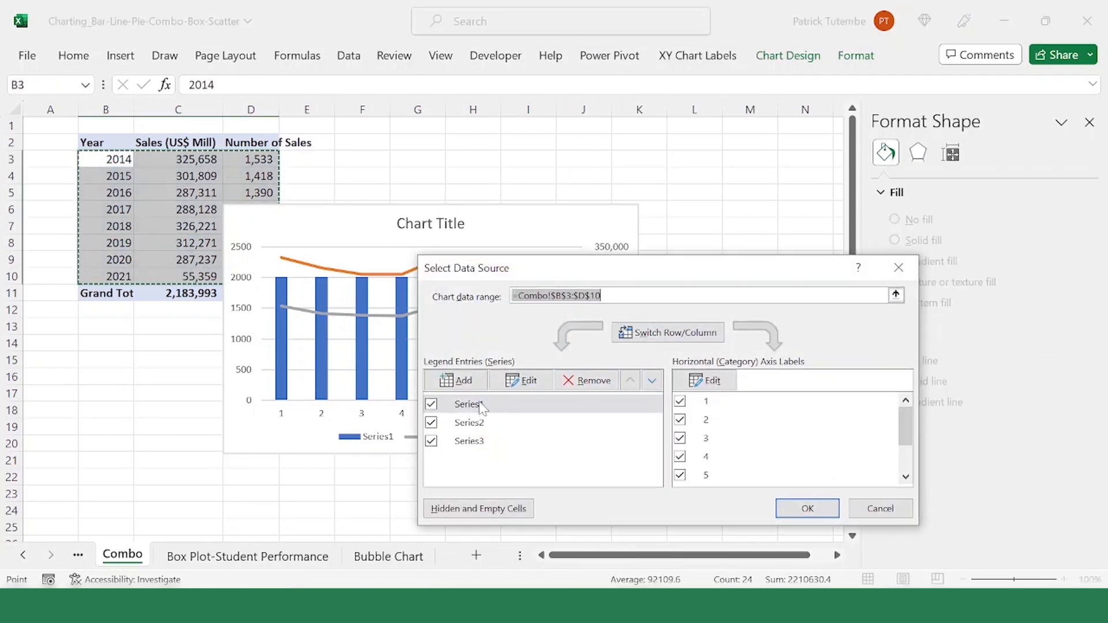
{"action": "left_click", "coordinate": [541, 386]}
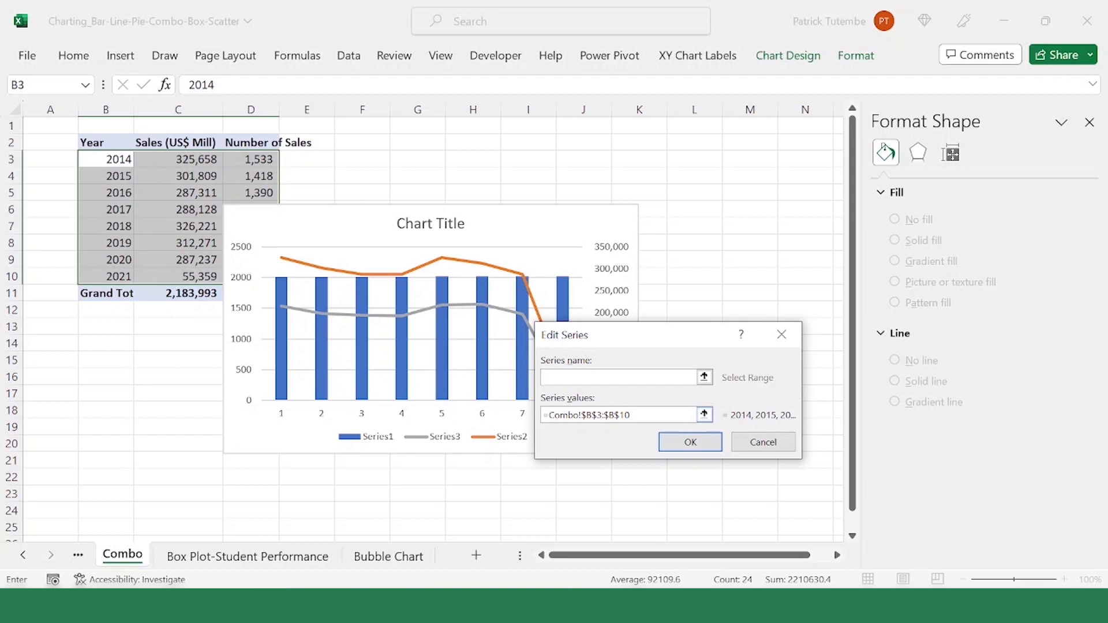
{"action": "left_click", "coordinate": [764, 442]}
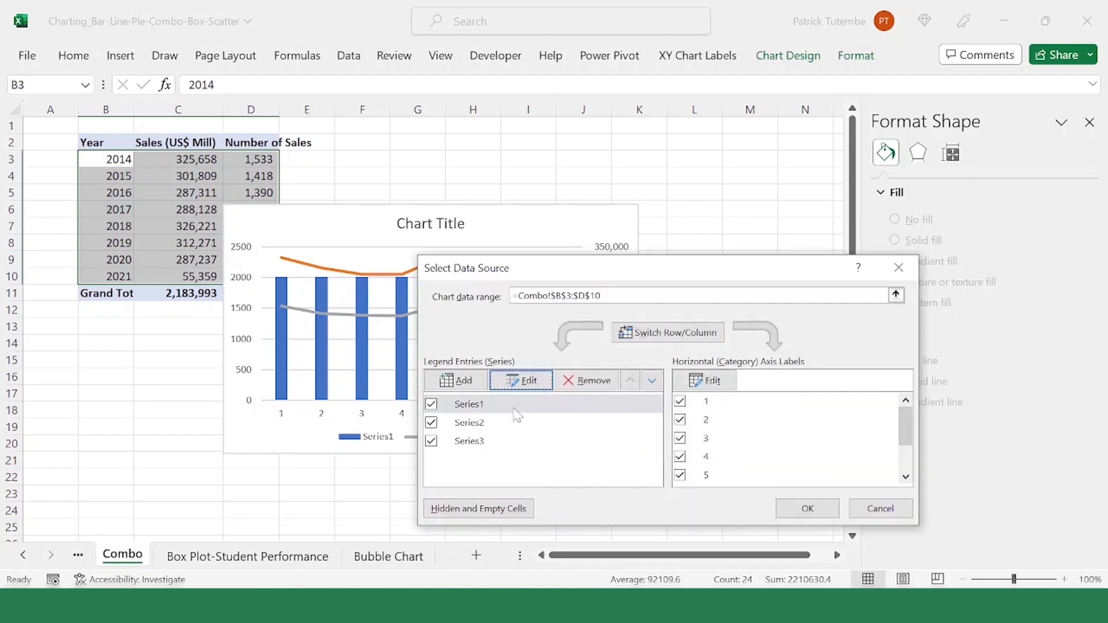
{"action": "left_click", "coordinate": [601, 386]}
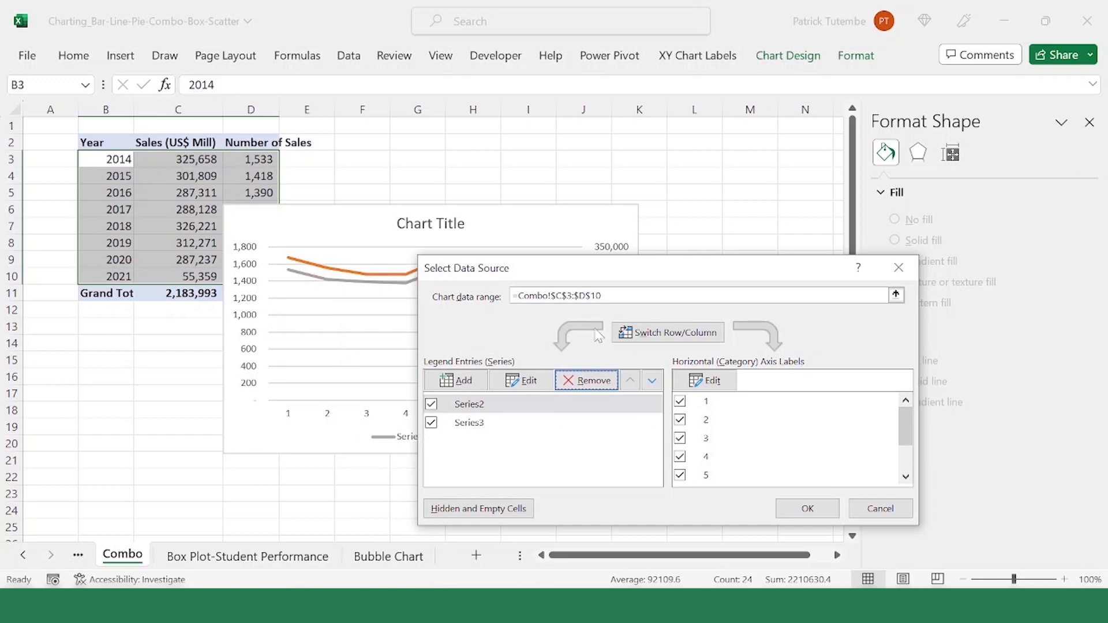
Step: Name Series2 from the Sales (US$ Mill) header in cell C2
{"action": "left_click", "coordinate": [538, 383]}
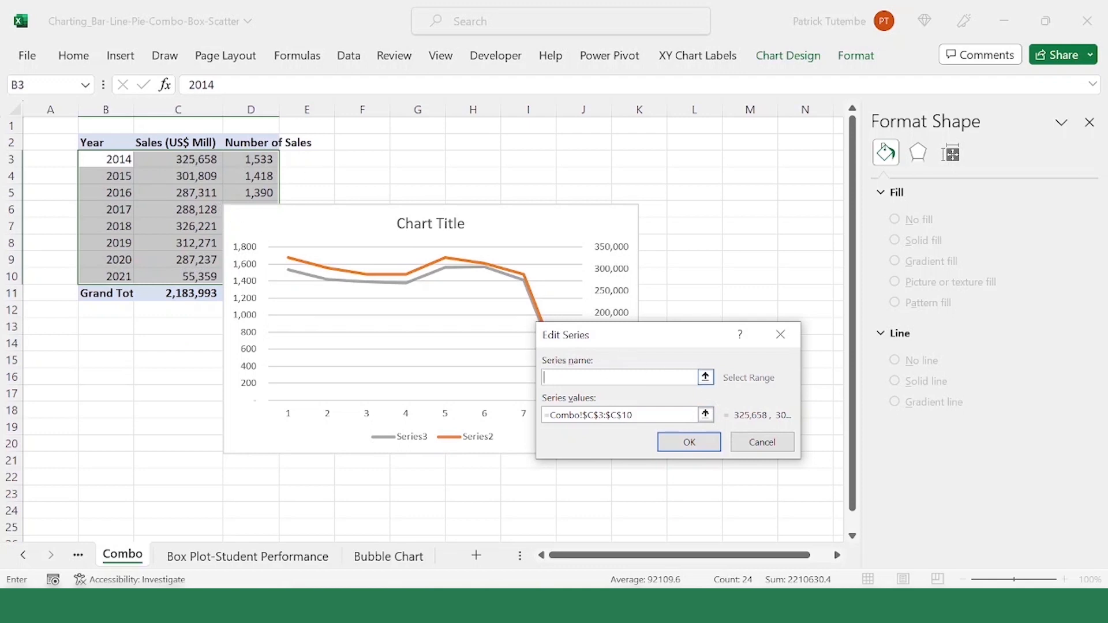
{"action": "left_click", "coordinate": [705, 378]}
{"action": "left_click", "coordinate": [174, 141]}
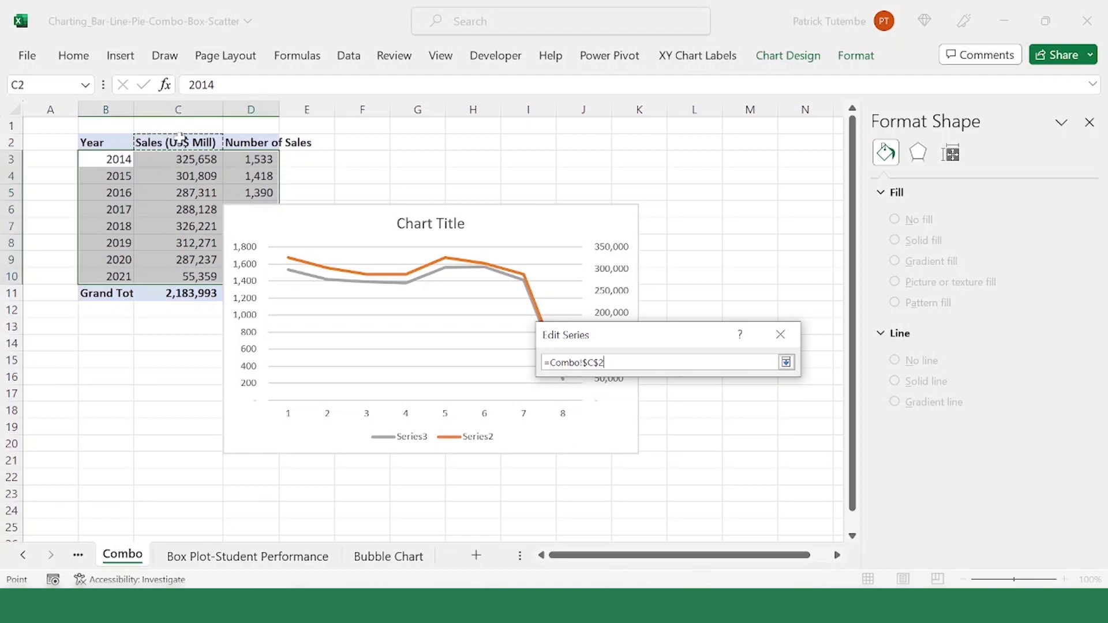
{"action": "left_click", "coordinate": [786, 362]}
{"action": "left_click", "coordinate": [695, 439]}
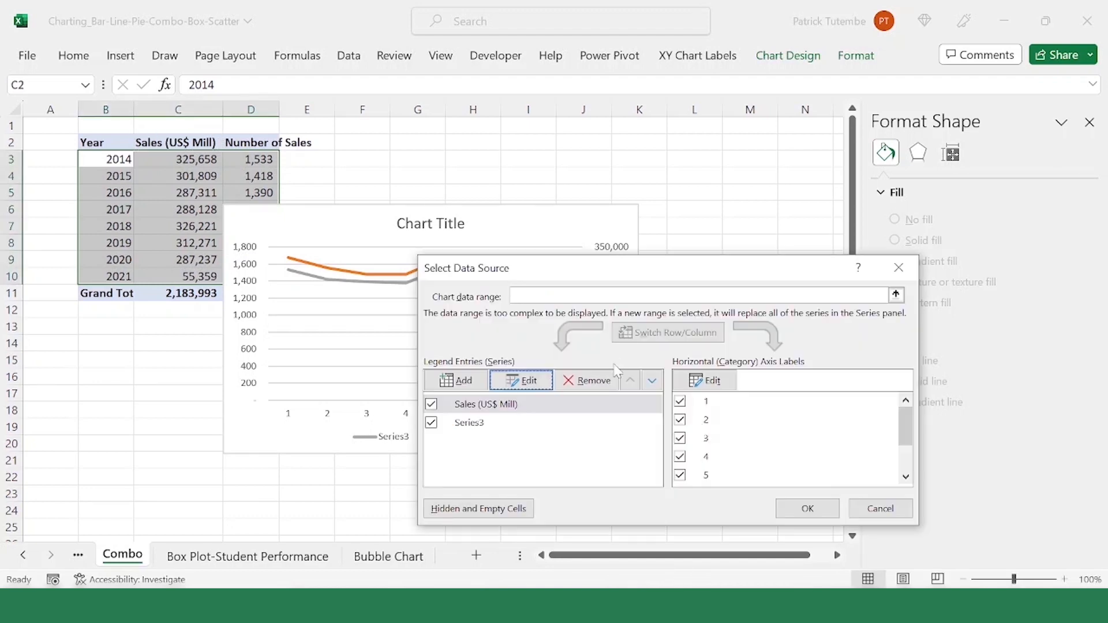
Step: Name Series3 from the Number of Sales header in cell D2
{"action": "left_click", "coordinate": [497, 423]}
{"action": "left_click", "coordinate": [530, 384]}
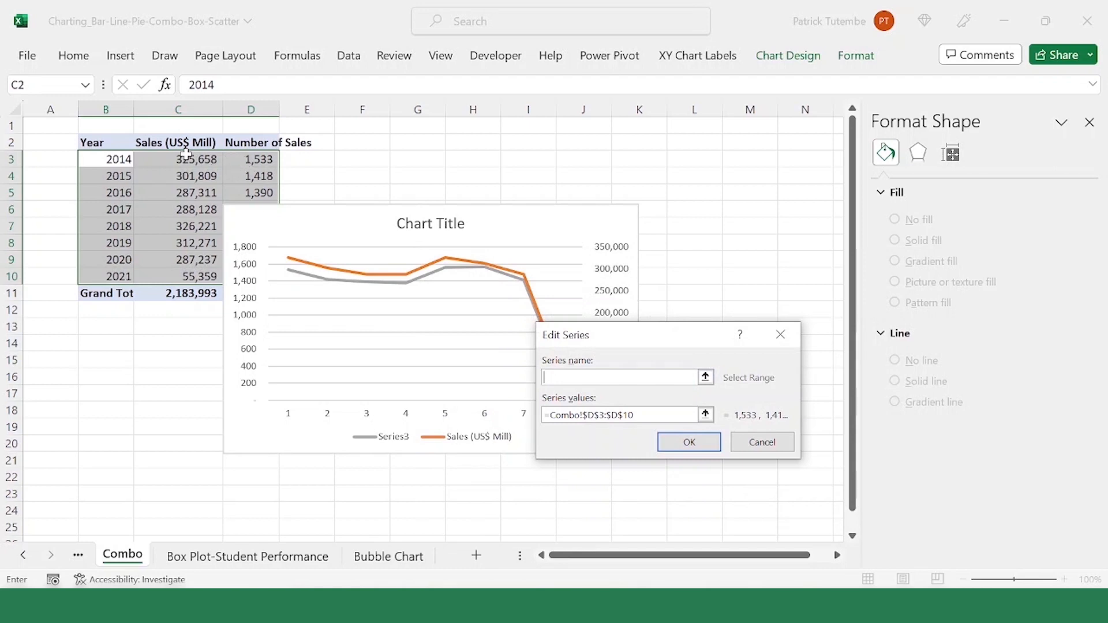
{"action": "left_click", "coordinate": [252, 142]}
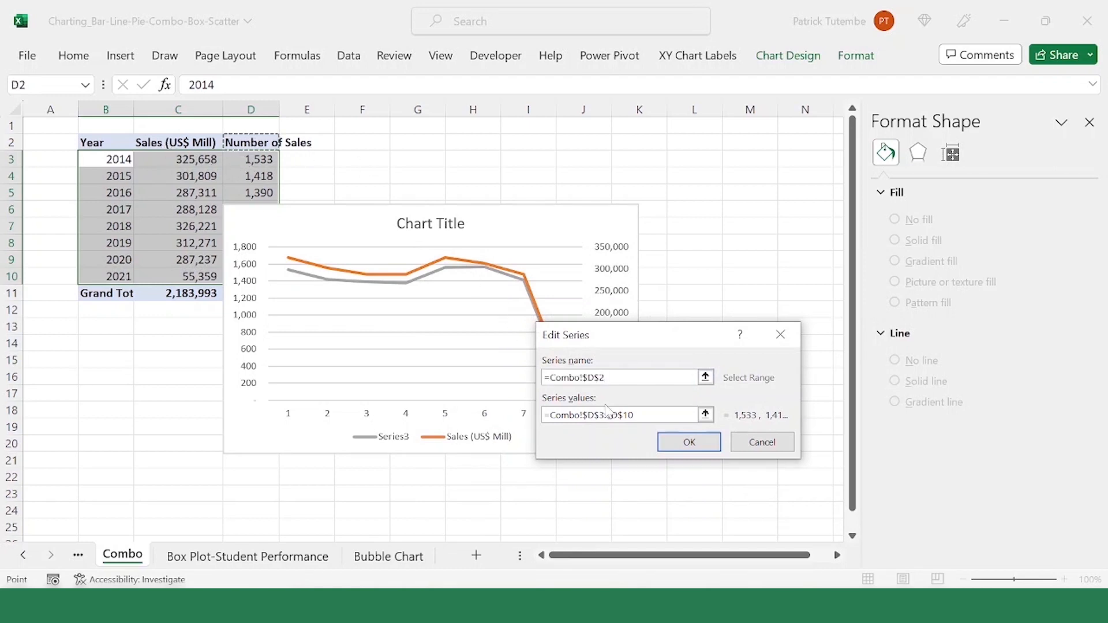
{"action": "left_click", "coordinate": [689, 442]}
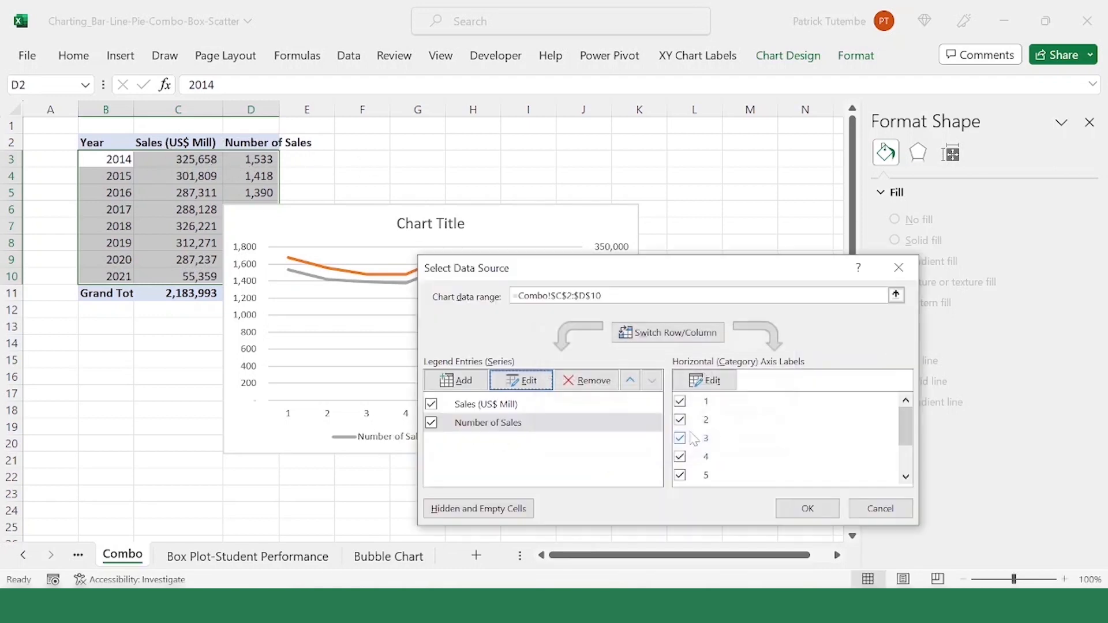
Step: Set the horizontal axis labels to the years in B3:B10 and apply the data source changes
{"action": "left_click", "coordinate": [713, 381]}
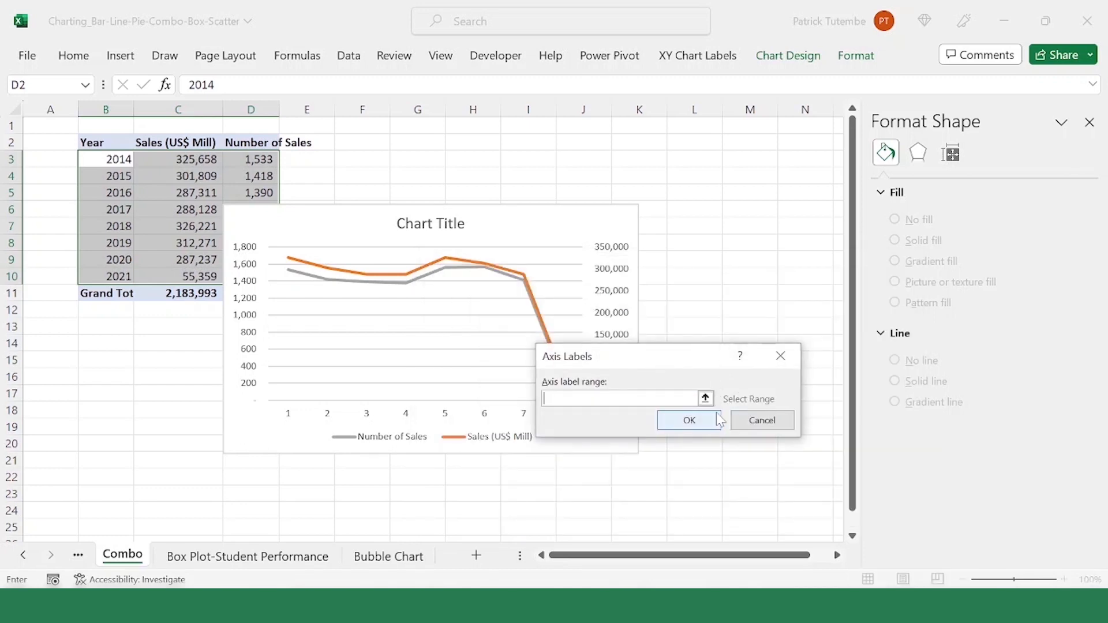
{"action": "left_click", "coordinate": [705, 398]}
{"action": "left_click_drag", "start_coordinate": [95, 156], "coordinate": [107, 280]}
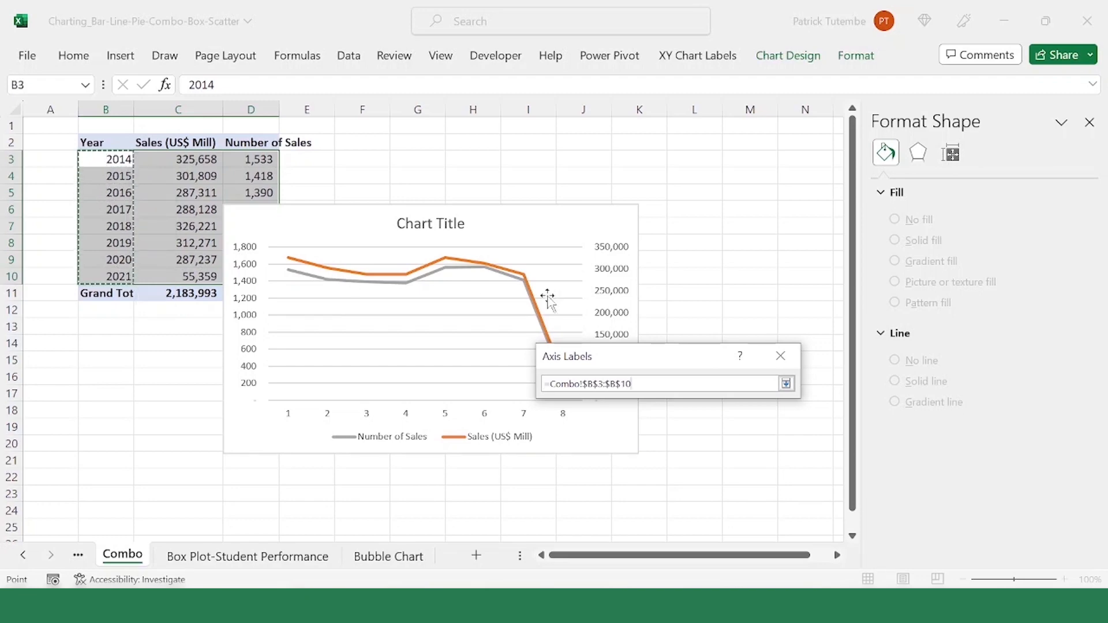
{"action": "left_click", "coordinate": [786, 385]}
{"action": "left_click", "coordinate": [688, 419]}
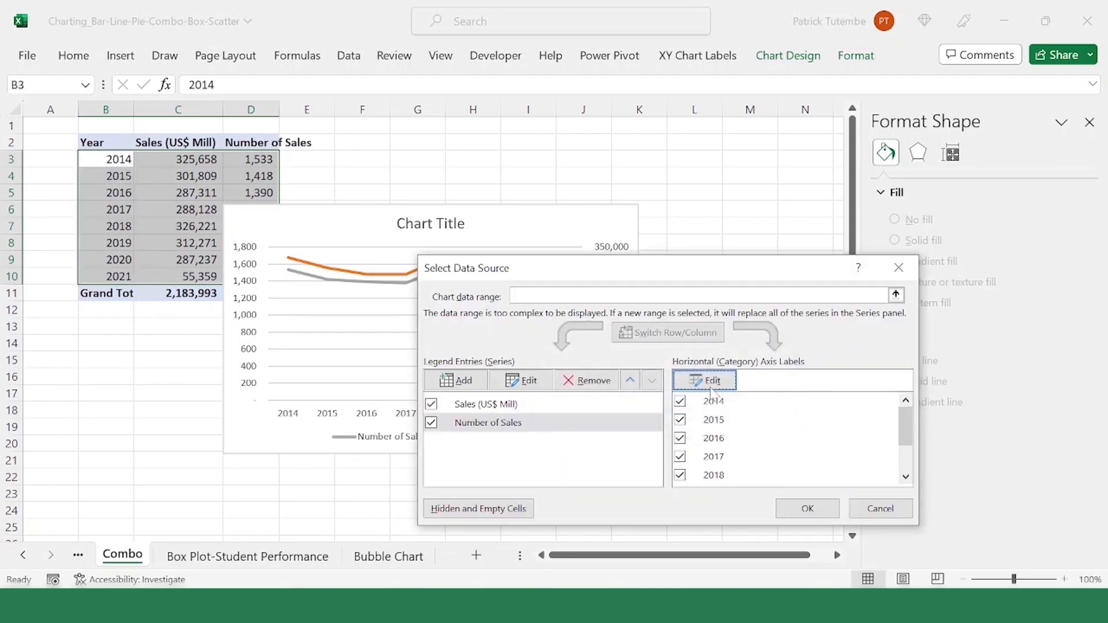
{"action": "left_click", "coordinate": [808, 508]}
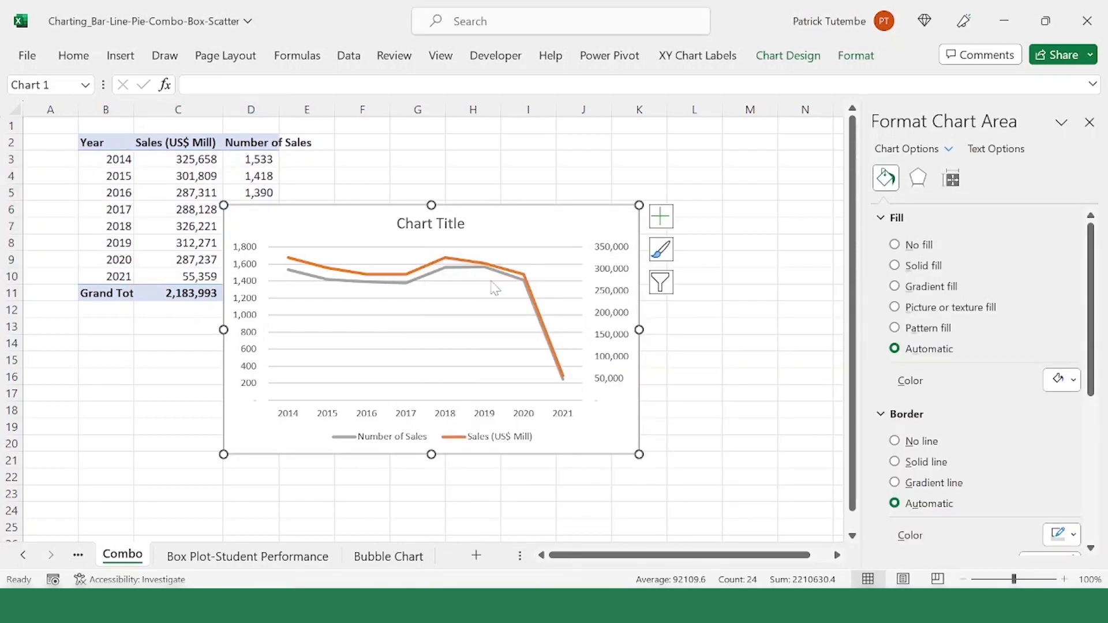
Step: Change the Sales (US$ Mill) series to a Clustered Column, keeping it on the secondary axis
{"action": "left_click", "coordinate": [446, 272]}
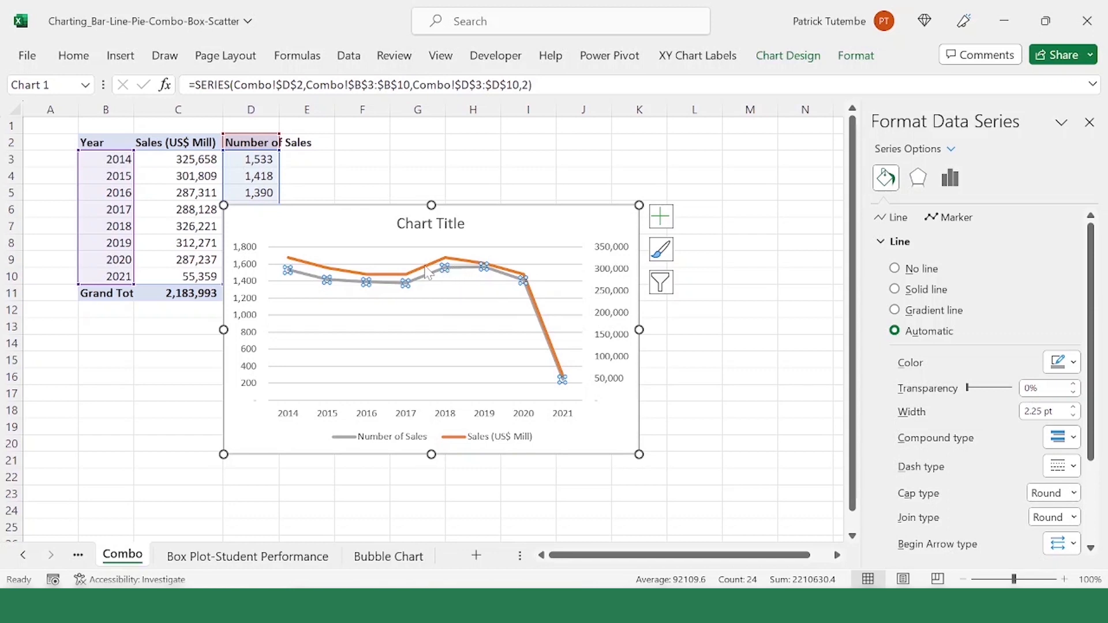
{"action": "left_click", "coordinate": [428, 272]}
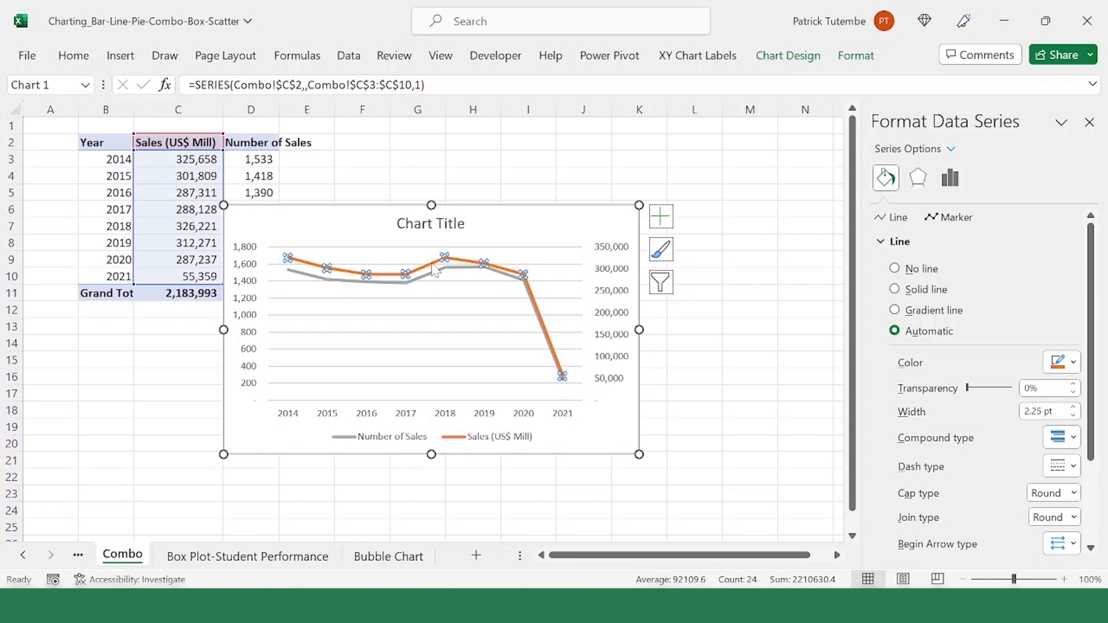
{"action": "right_click", "coordinate": [434, 271]}
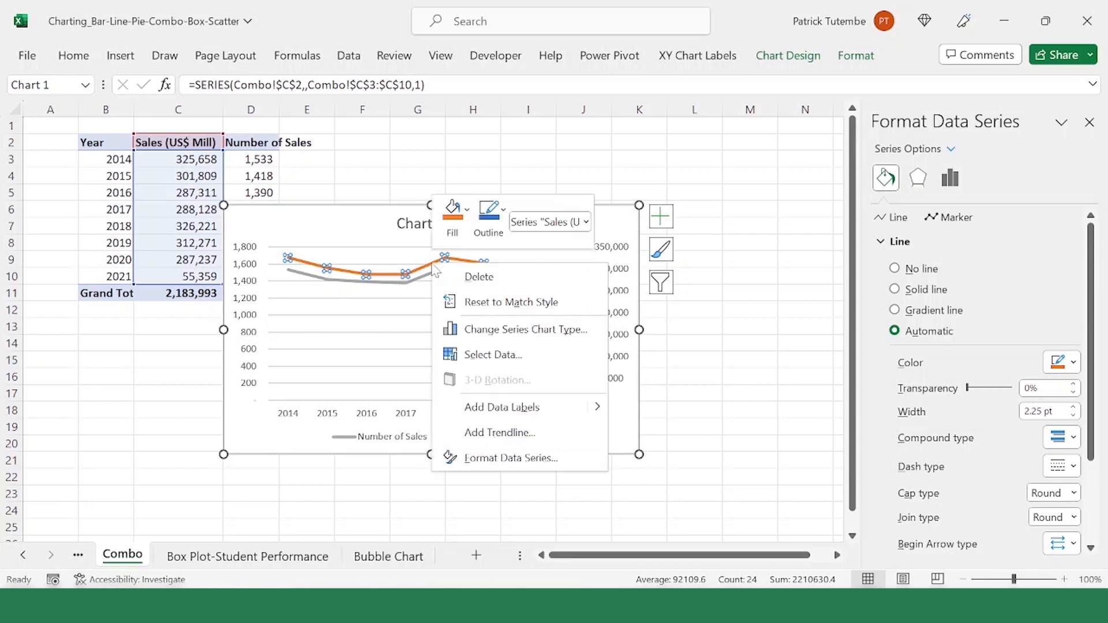
{"action": "left_click", "coordinate": [555, 333]}
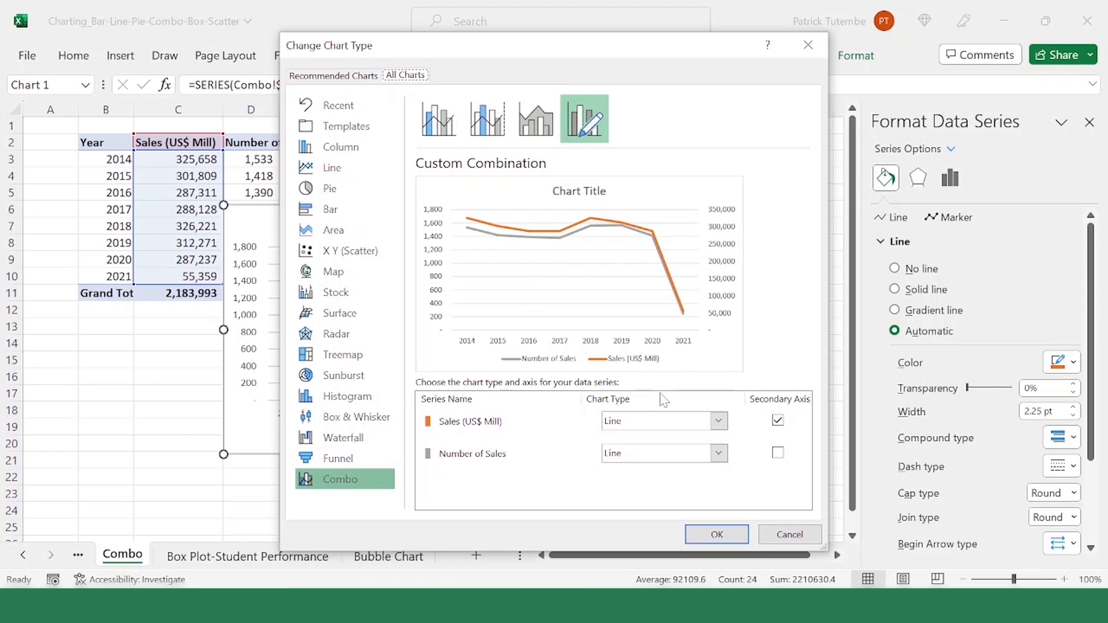
{"action": "left_click", "coordinate": [720, 422]}
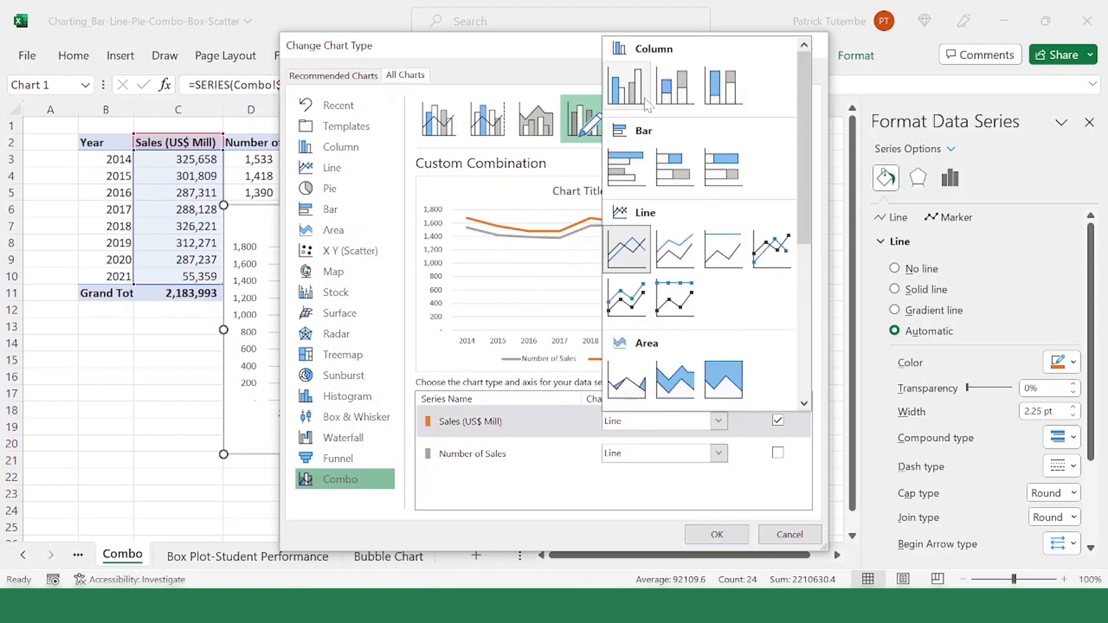
{"action": "left_click", "coordinate": [646, 97]}
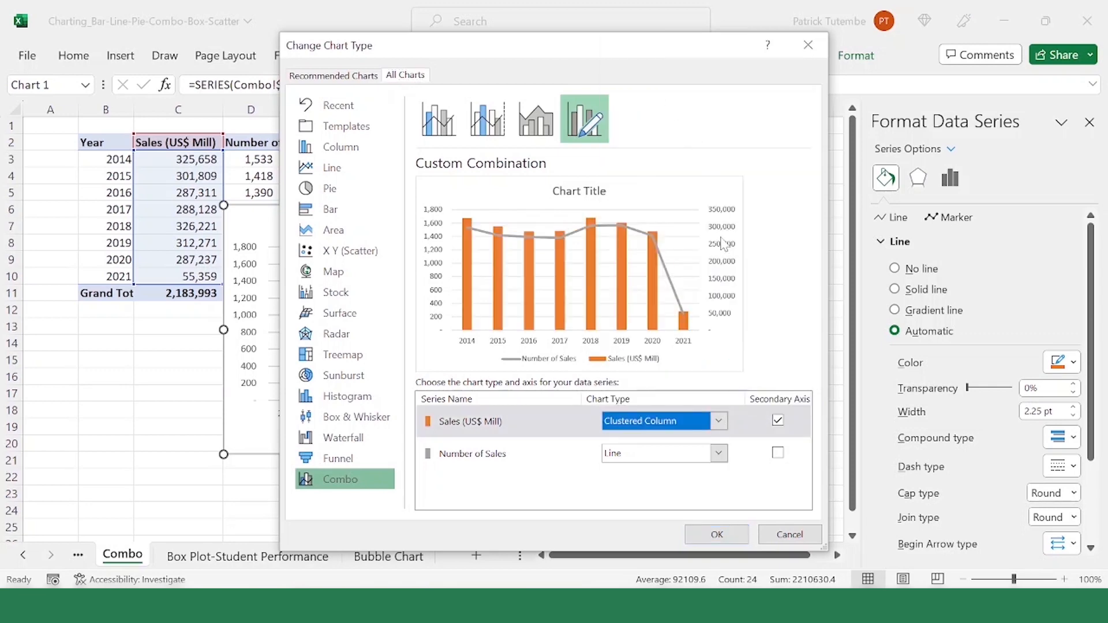
{"action": "left_click", "coordinate": [718, 535]}
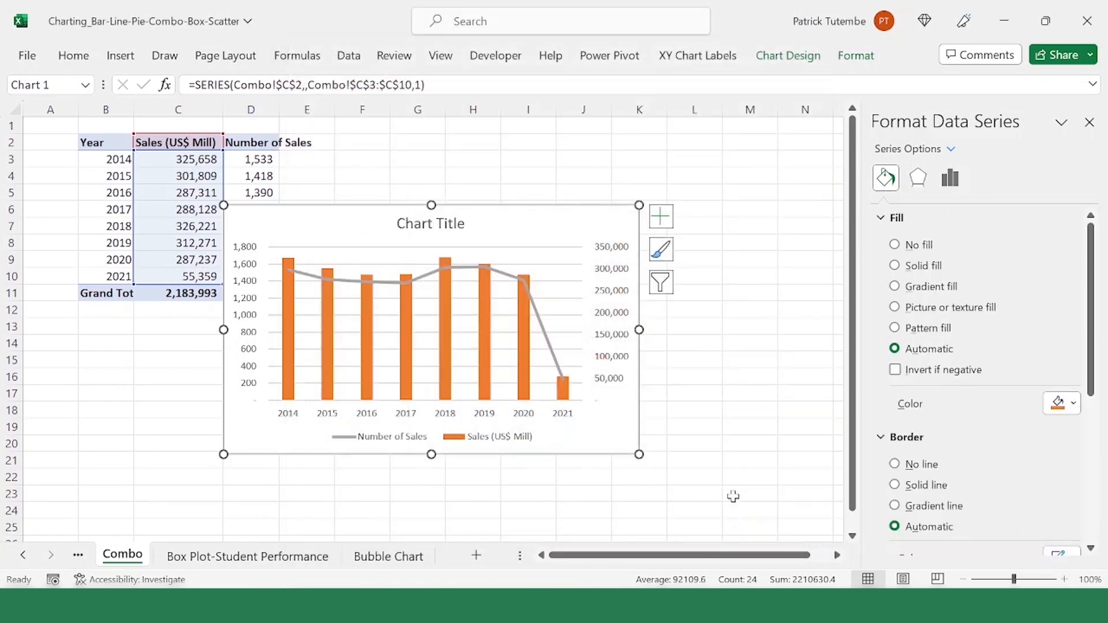
Step: Recolor the Number of Sales line with the standard light blue
{"action": "left_click", "coordinate": [540, 321]}
{"action": "right_click", "coordinate": [540, 321]}
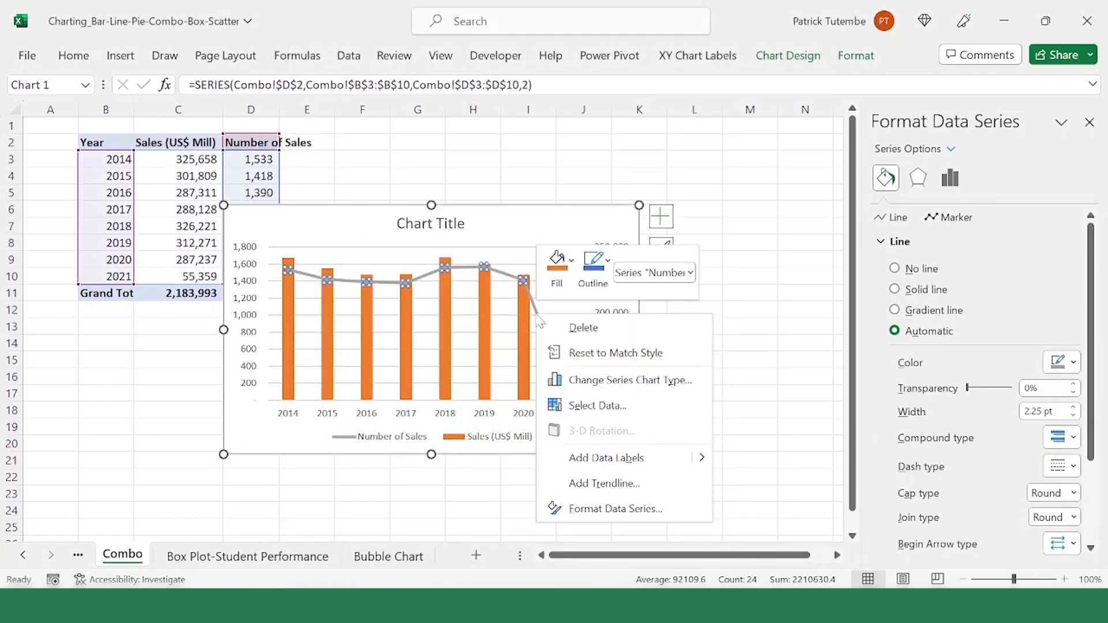
{"action": "left_click", "coordinate": [895, 182]}
{"action": "left_click", "coordinate": [1074, 363]}
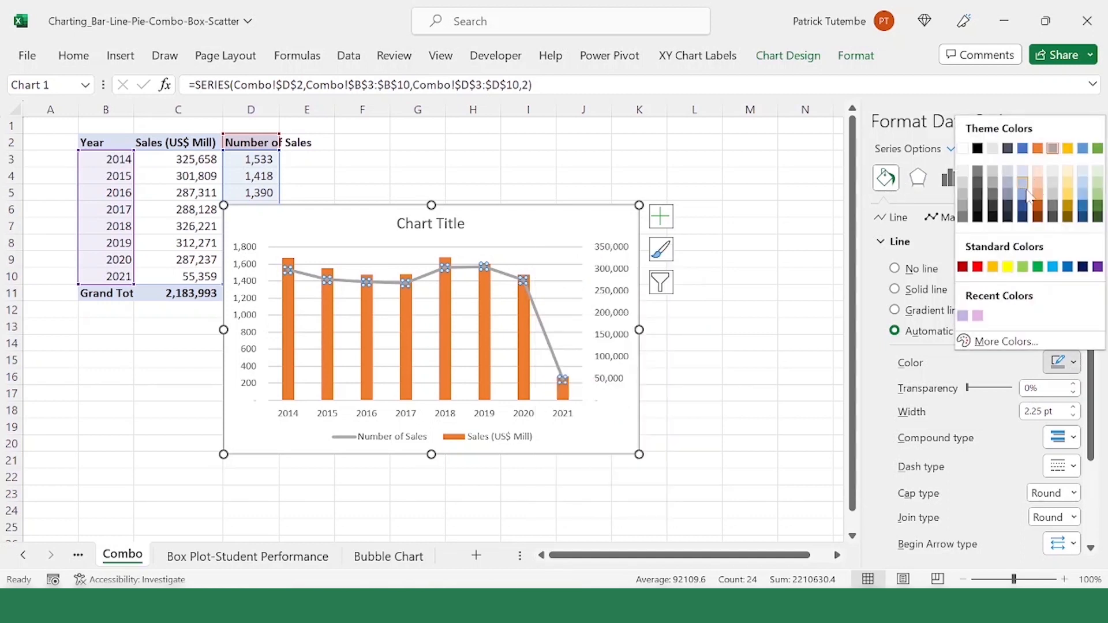
{"action": "left_click", "coordinate": [1053, 266]}
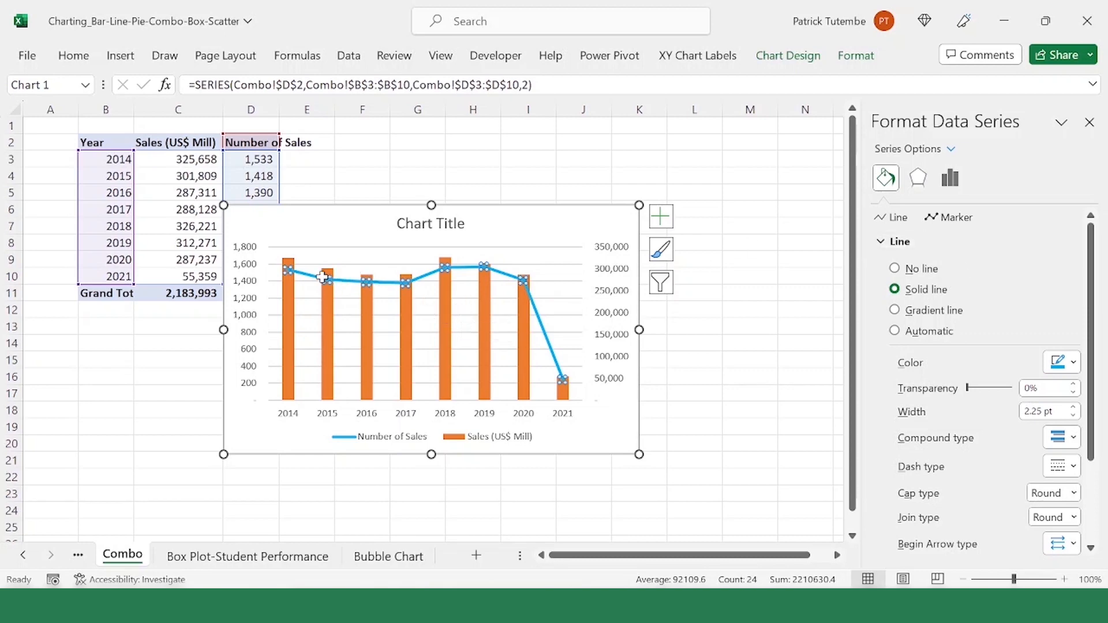
{"action": "left_click", "coordinate": [302, 290]}
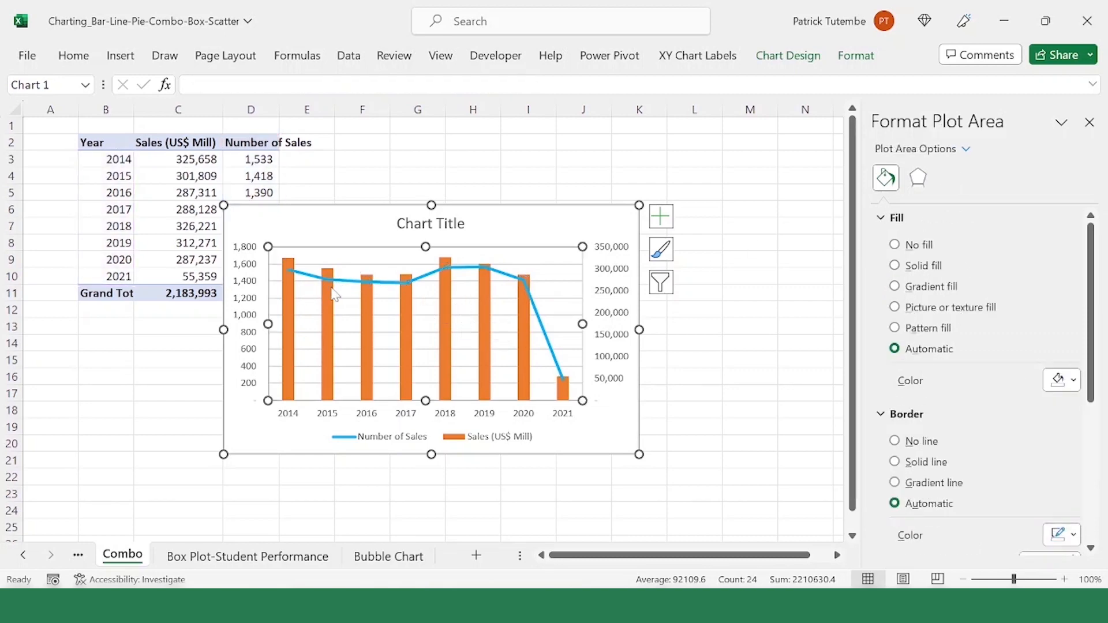
{"action": "left_click", "coordinate": [336, 298]}
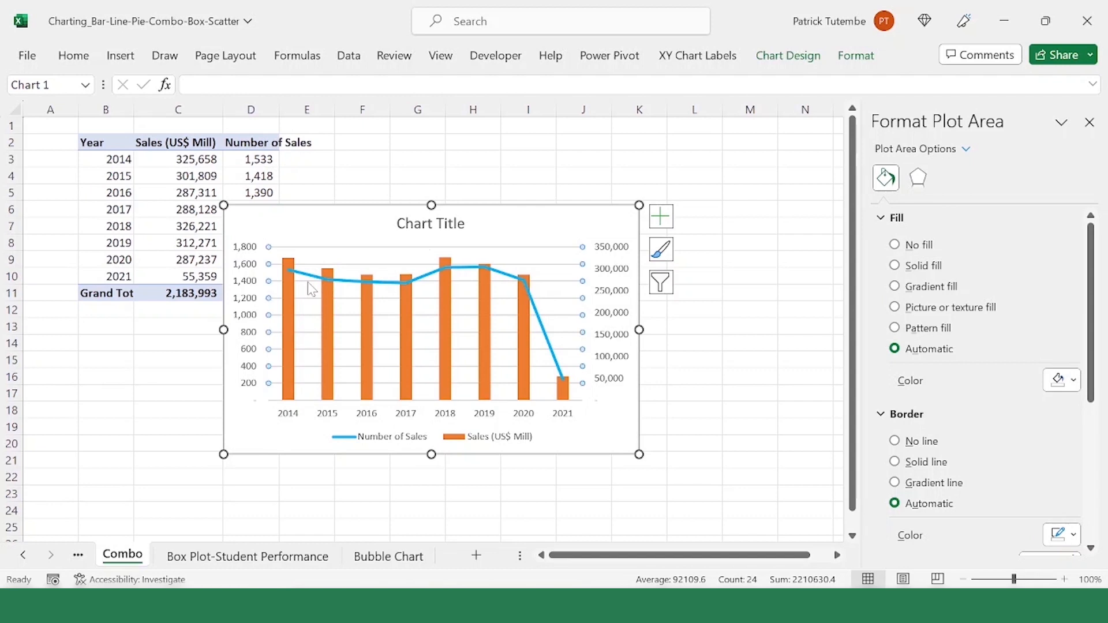
{"action": "left_click", "coordinate": [358, 330]}
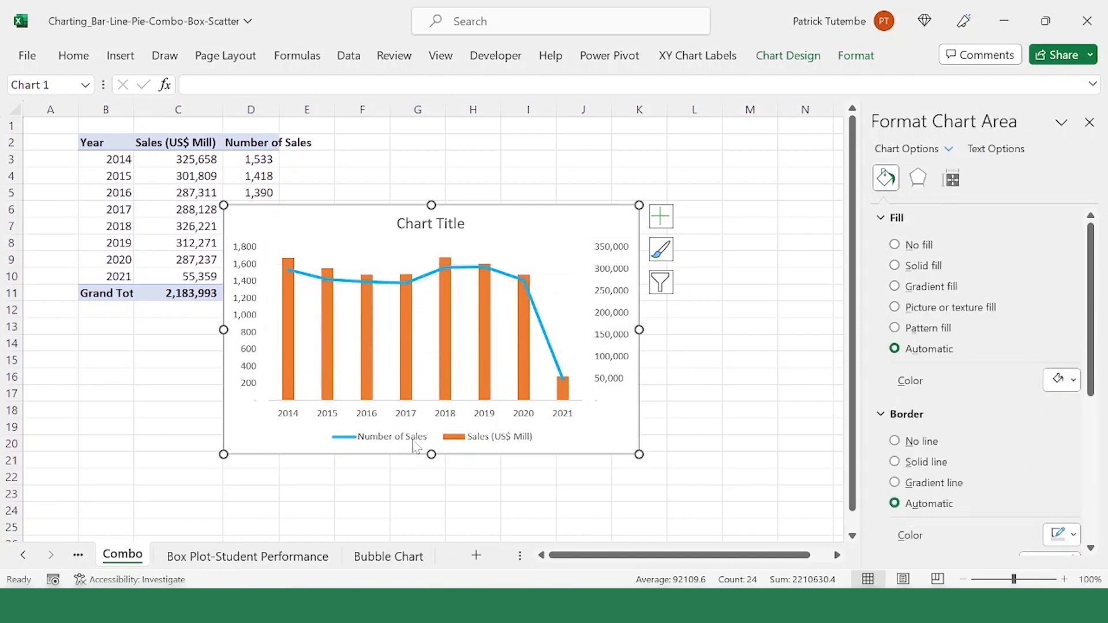
Step: Position the legend on the right side of the chart and resize it taller and narrower
{"action": "left_click", "coordinate": [486, 430]}
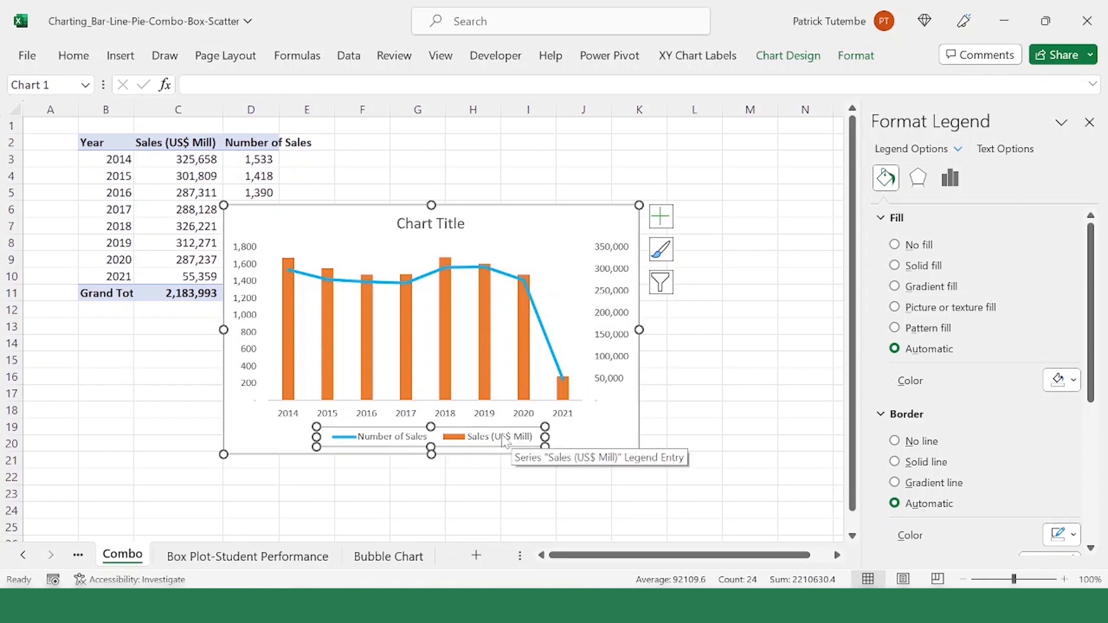
{"action": "right_click", "coordinate": [504, 441]}
{"action": "left_click", "coordinate": [571, 420]}
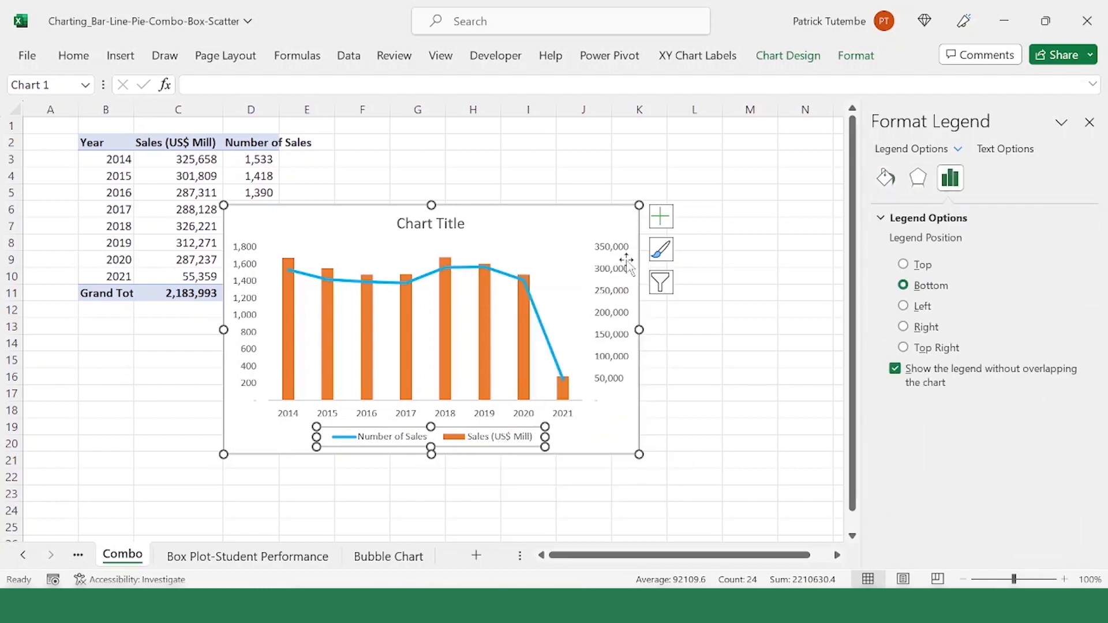
{"action": "left_click", "coordinate": [922, 328]}
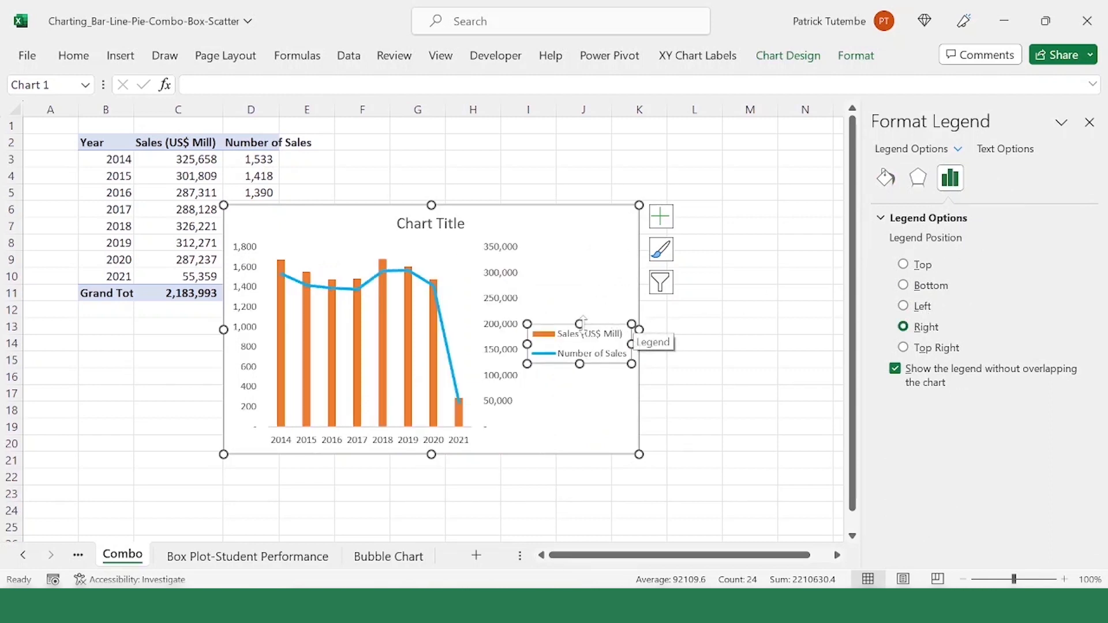
{"action": "left_click_drag", "start_coordinate": [582, 322], "coordinate": [595, 242]}
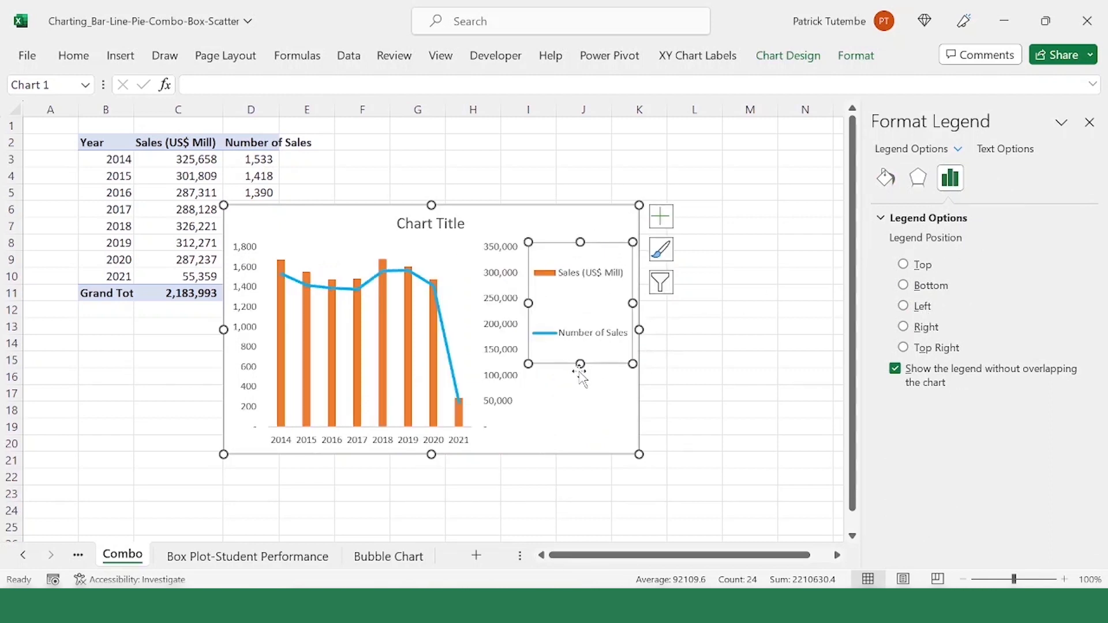
{"action": "left_click_drag", "start_coordinate": [528, 303], "coordinate": [563, 303]}
Step: Widen the plot area to the right to fill the space freed beside the legend
{"action": "left_click", "coordinate": [495, 306]}
{"action": "left_click", "coordinate": [485, 257]}
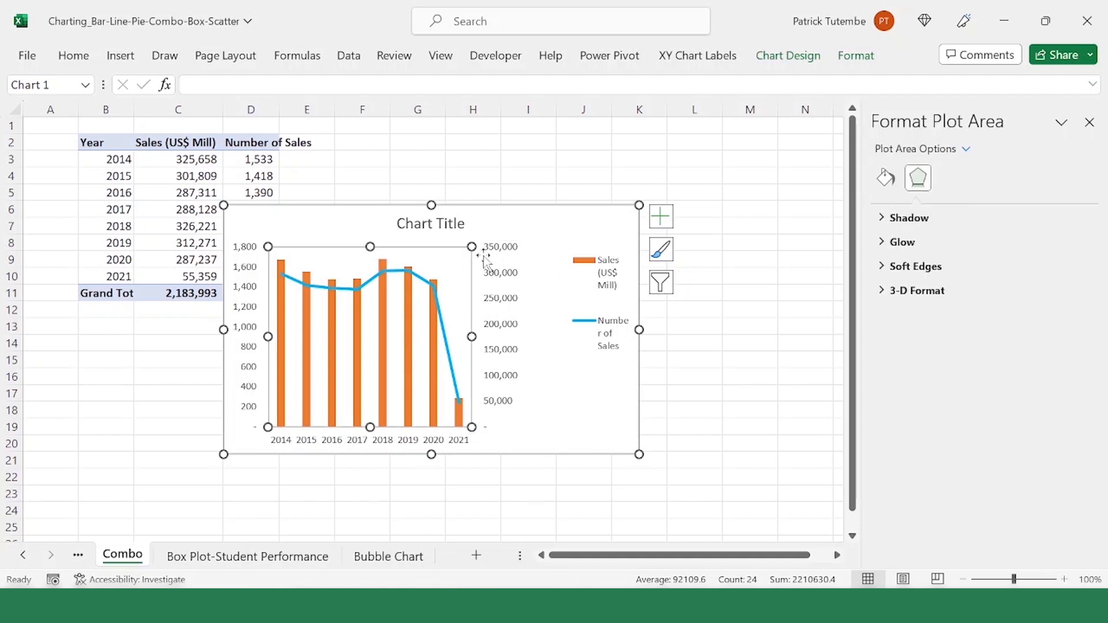
{"action": "left_click_drag", "start_coordinate": [472, 336], "coordinate": [508, 336]}
Step: Add a primary horizontal axis title reading "Years"
{"action": "left_click", "coordinate": [378, 441]}
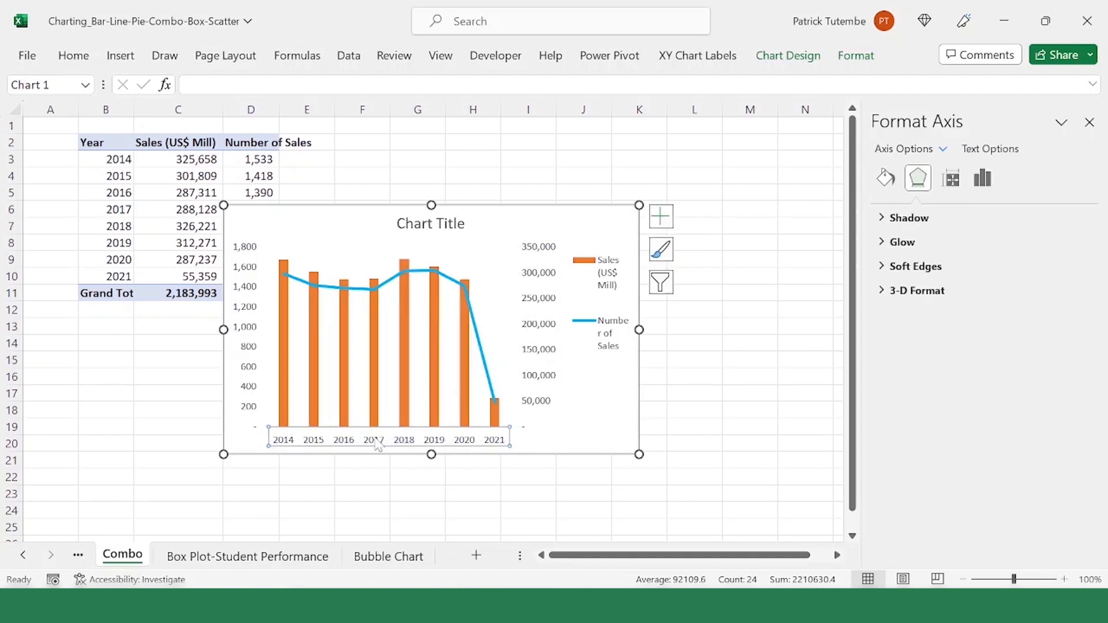
{"action": "left_click", "coordinate": [74, 56]}
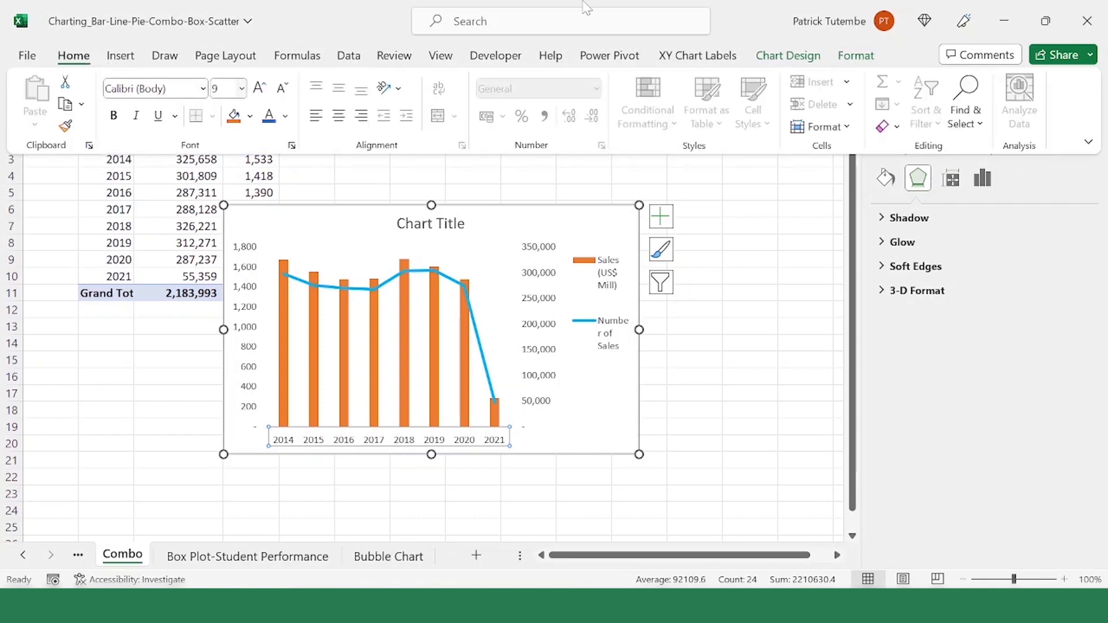
{"action": "left_click", "coordinate": [786, 54]}
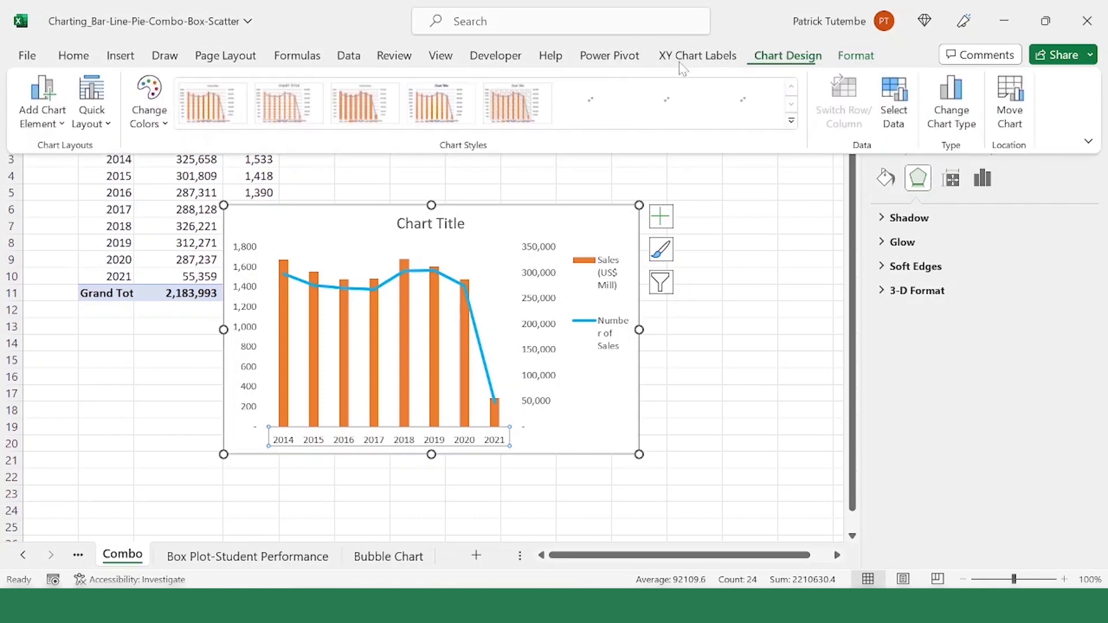
{"action": "left_click", "coordinate": [64, 127]}
{"action": "mouse_move", "coordinate": [86, 176]}
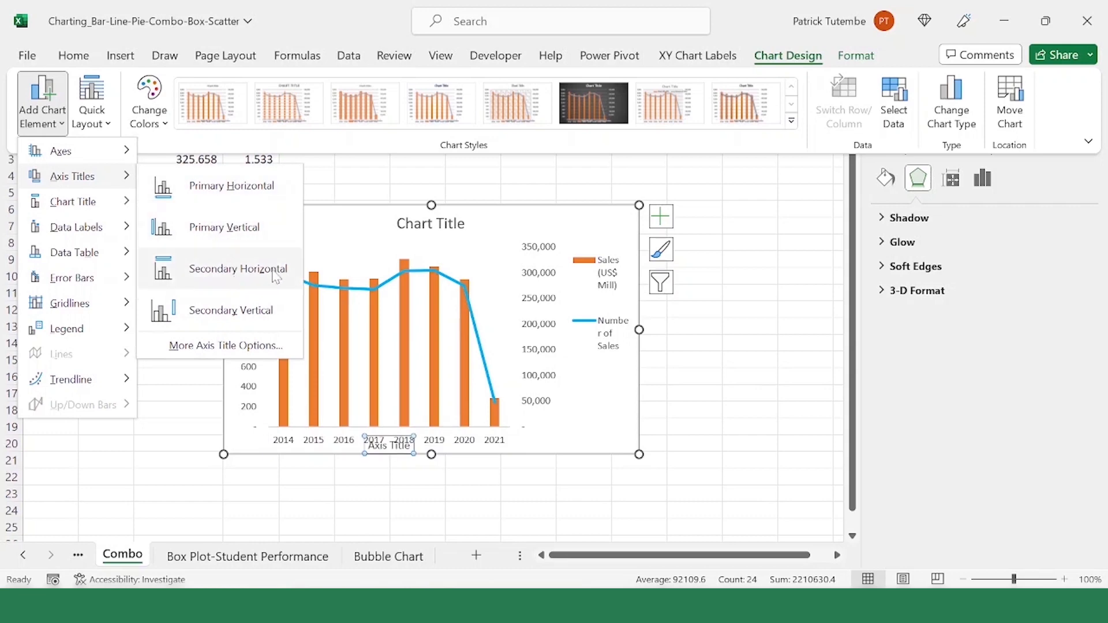
{"action": "left_click", "coordinate": [272, 194]}
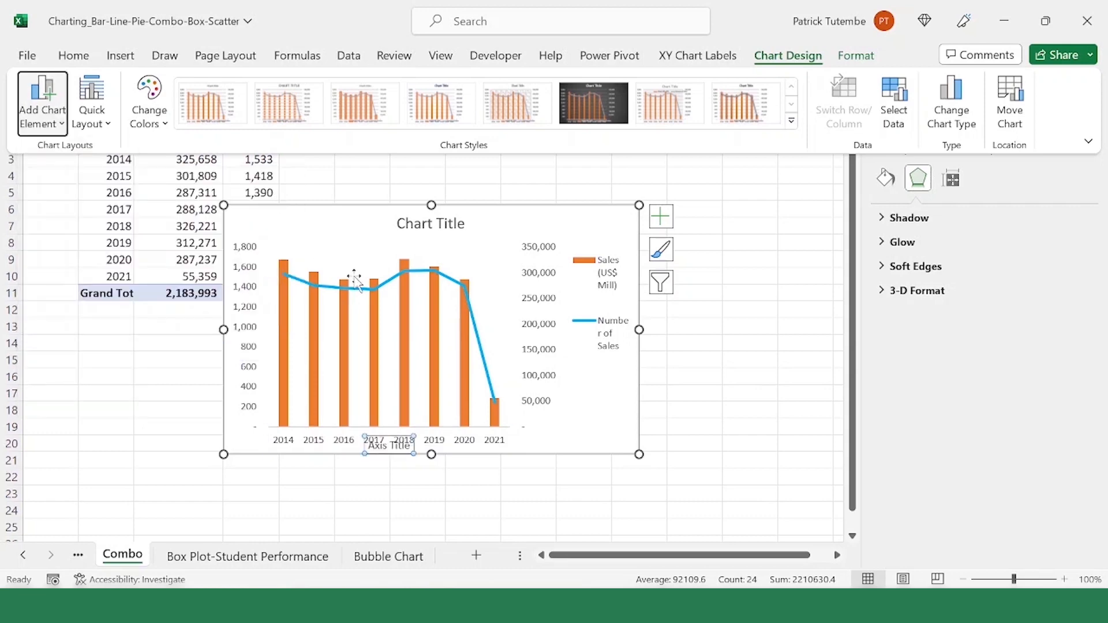
{"action": "type", "text": "Y"}
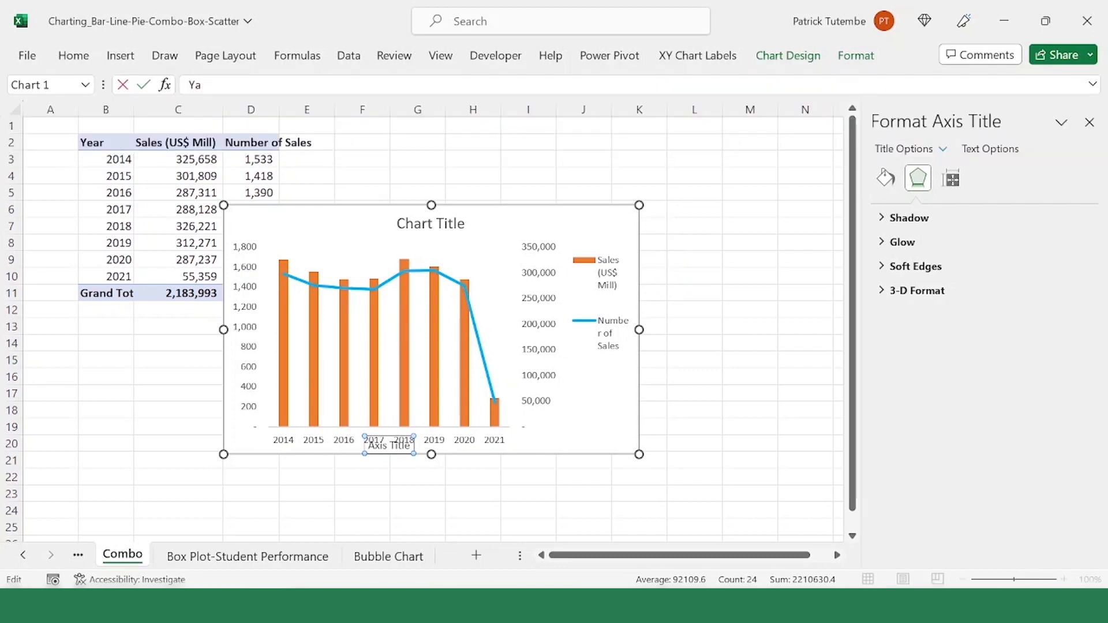
{"action": "type", "text": "ears"}
{"action": "key", "text": "Return"}
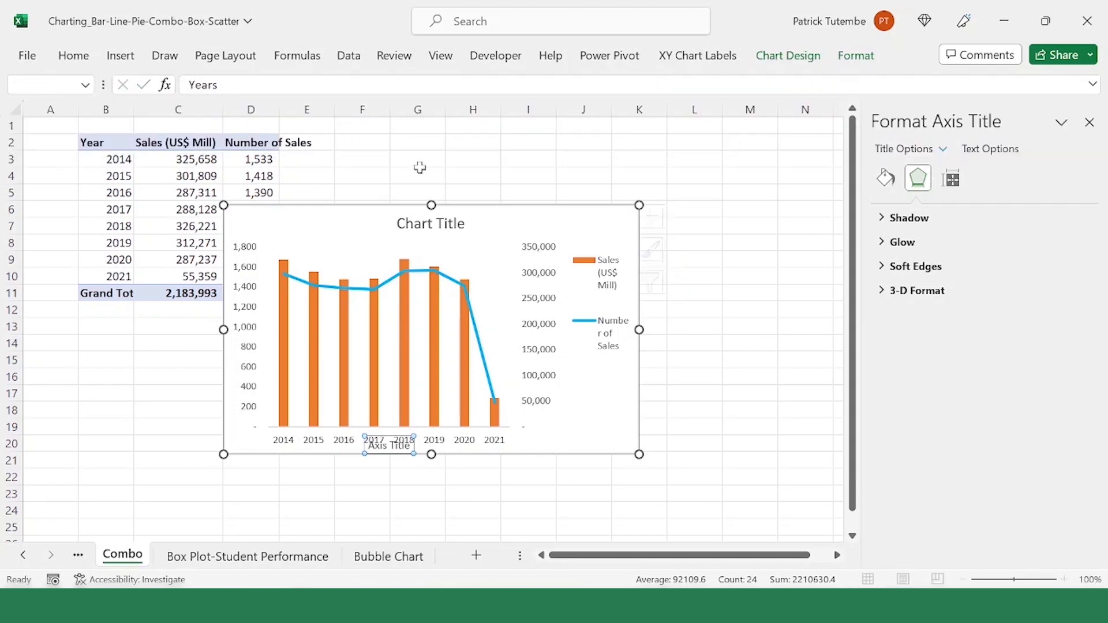
Step: Extend the chart downward and raise the plot area's lower edge to make room below the year labels
{"action": "left_click", "coordinate": [478, 416]}
{"action": "left_click_drag", "start_coordinate": [431, 455], "coordinate": [430, 491]}
{"action": "left_click", "coordinate": [445, 453]}
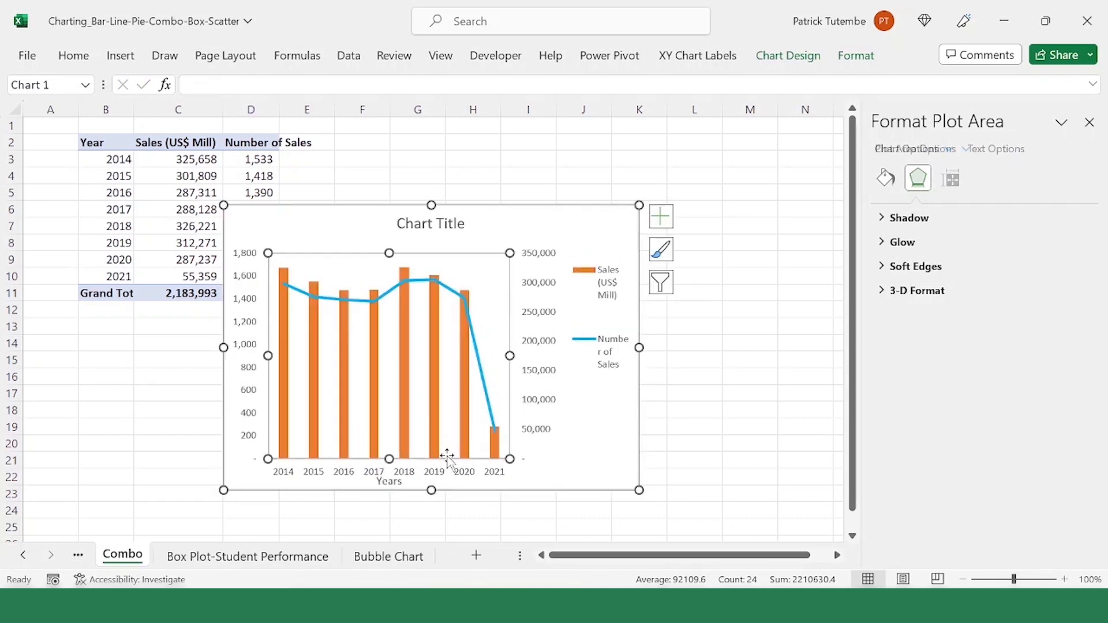
{"action": "left_click_drag", "start_coordinate": [388, 459], "coordinate": [388, 431]}
Step: Move the Years axis title slightly lower, clear of the year labels
{"action": "left_click", "coordinate": [395, 465]}
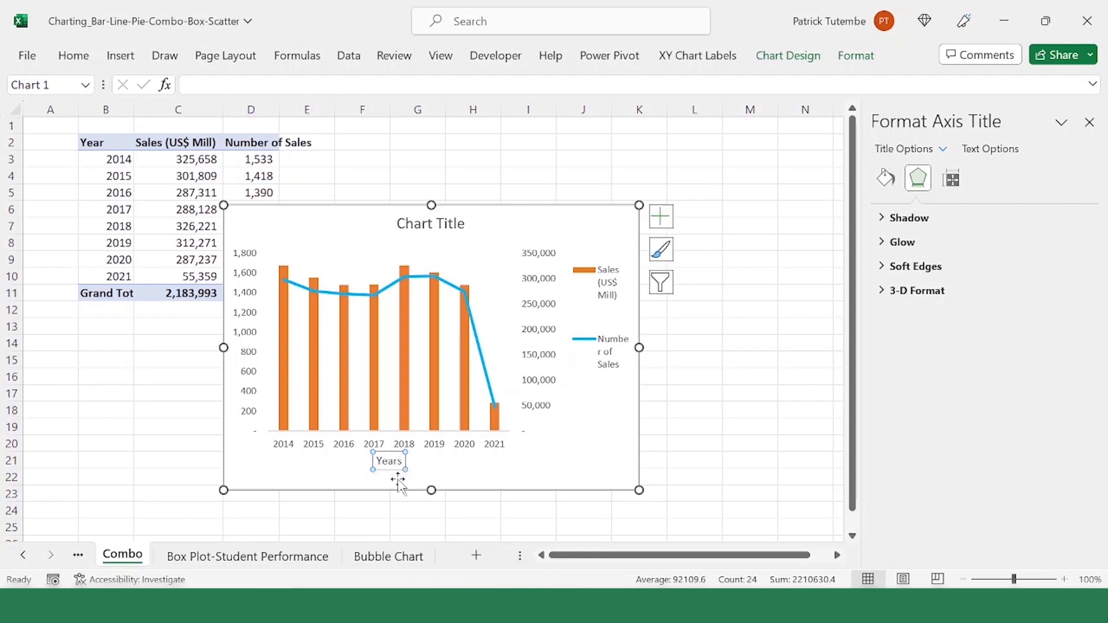
{"action": "left_click_drag", "start_coordinate": [396, 480], "coordinate": [396, 487]}
{"action": "left_click", "coordinate": [433, 479]}
Step: Add a primary vertical axis title reading "Sales (US$ Mil)"
{"action": "left_click", "coordinate": [255, 283]}
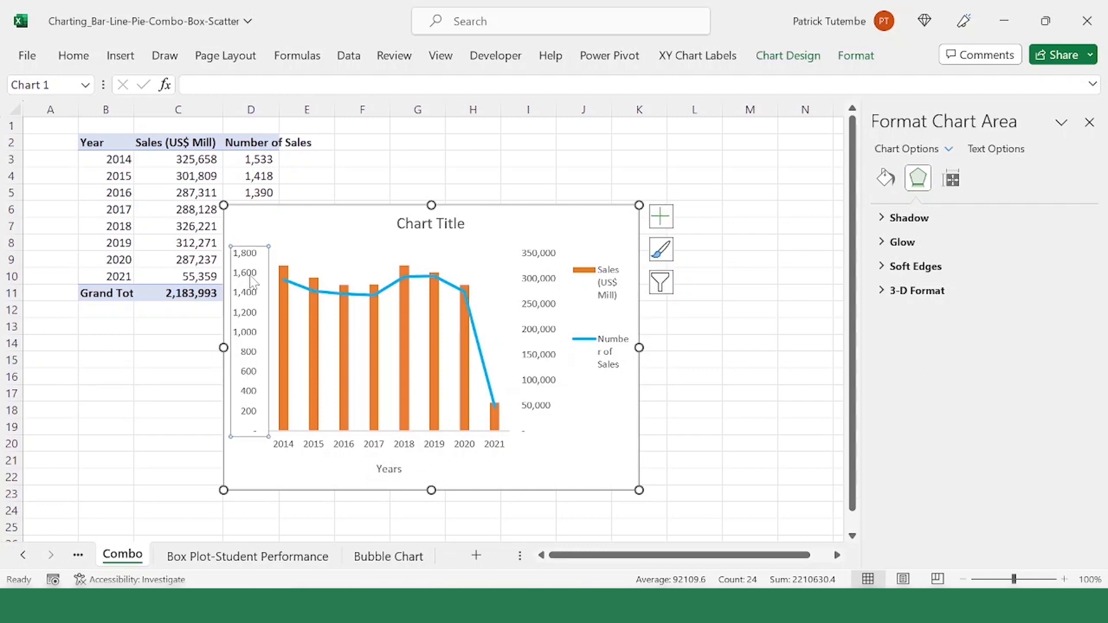
{"action": "right_click", "coordinate": [256, 283]}
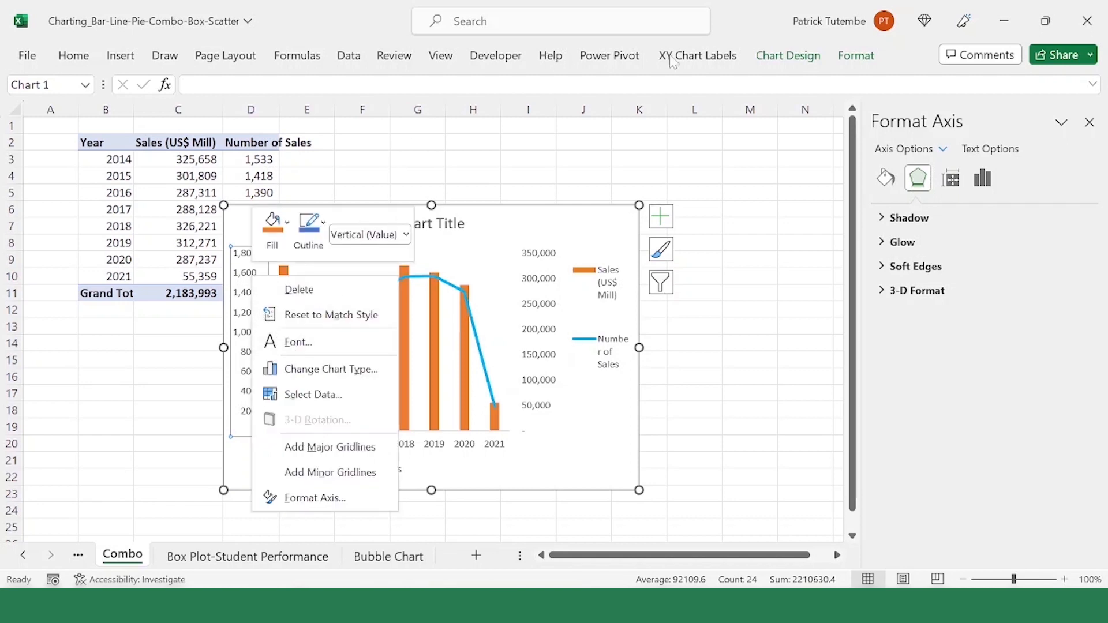
{"action": "left_click", "coordinate": [788, 55]}
{"action": "left_click", "coordinate": [43, 101]}
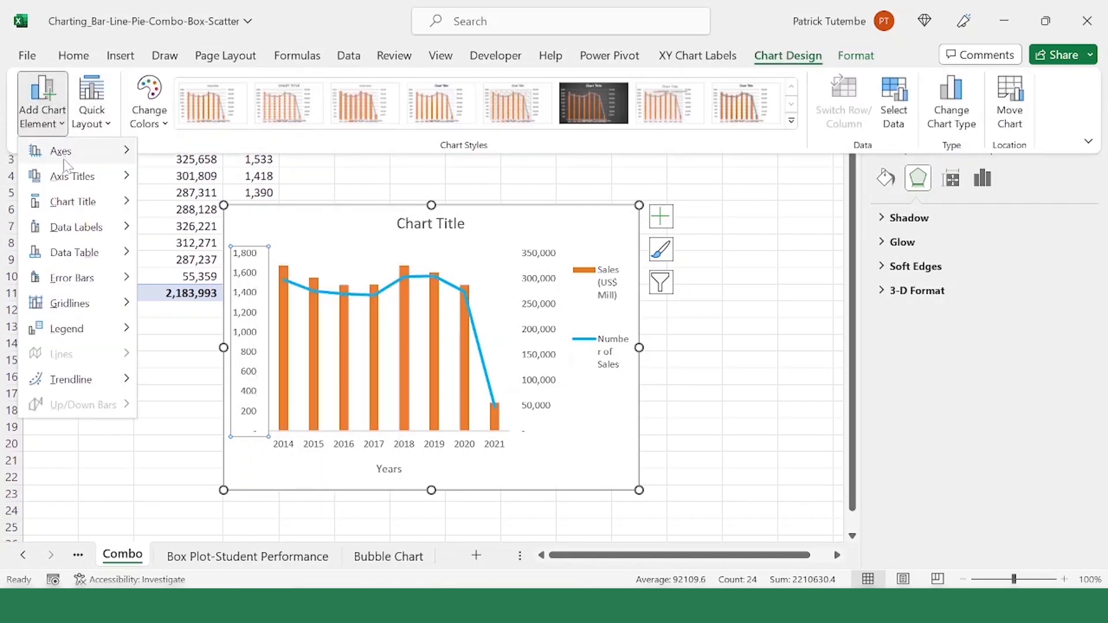
{"action": "mouse_move", "coordinate": [117, 207]}
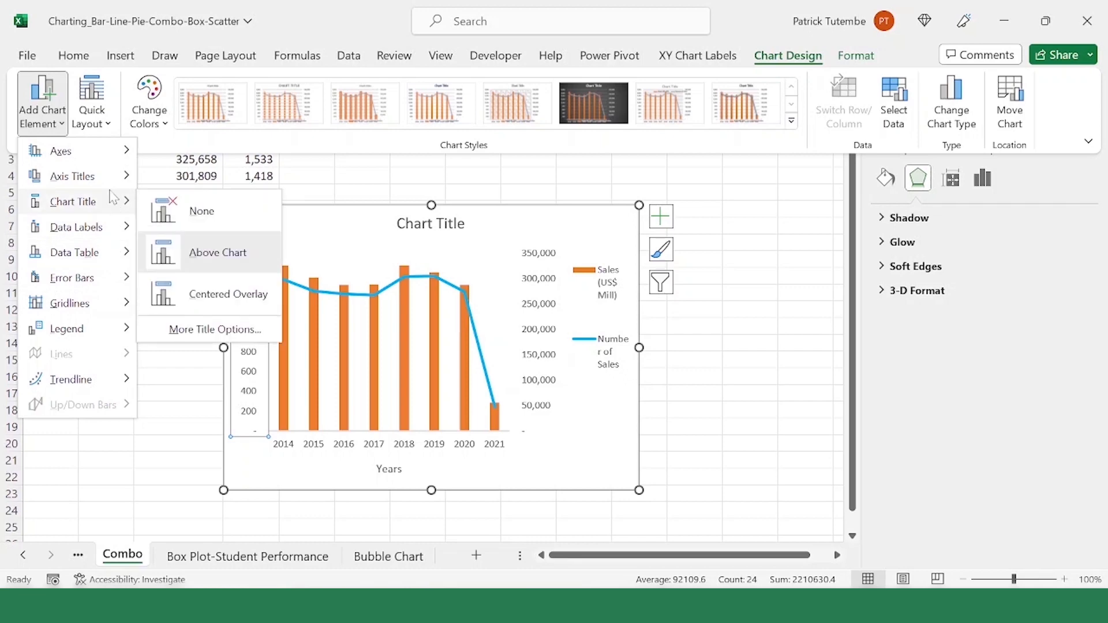
{"action": "mouse_move", "coordinate": [118, 176]}
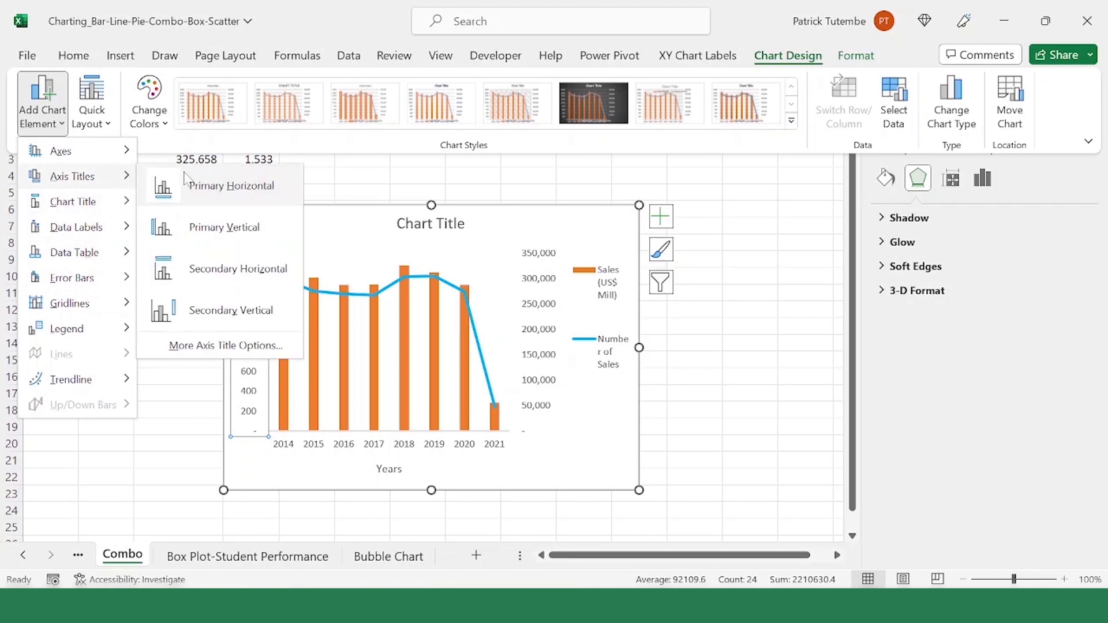
{"action": "left_click", "coordinate": [258, 227]}
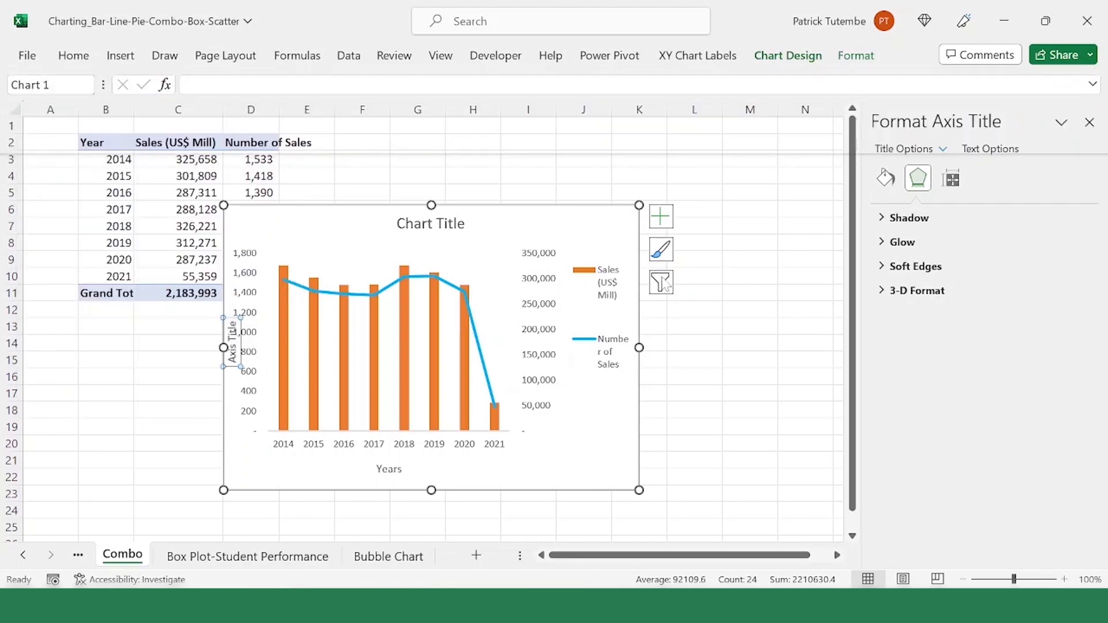
{"action": "left_click", "coordinate": [189, 84]}
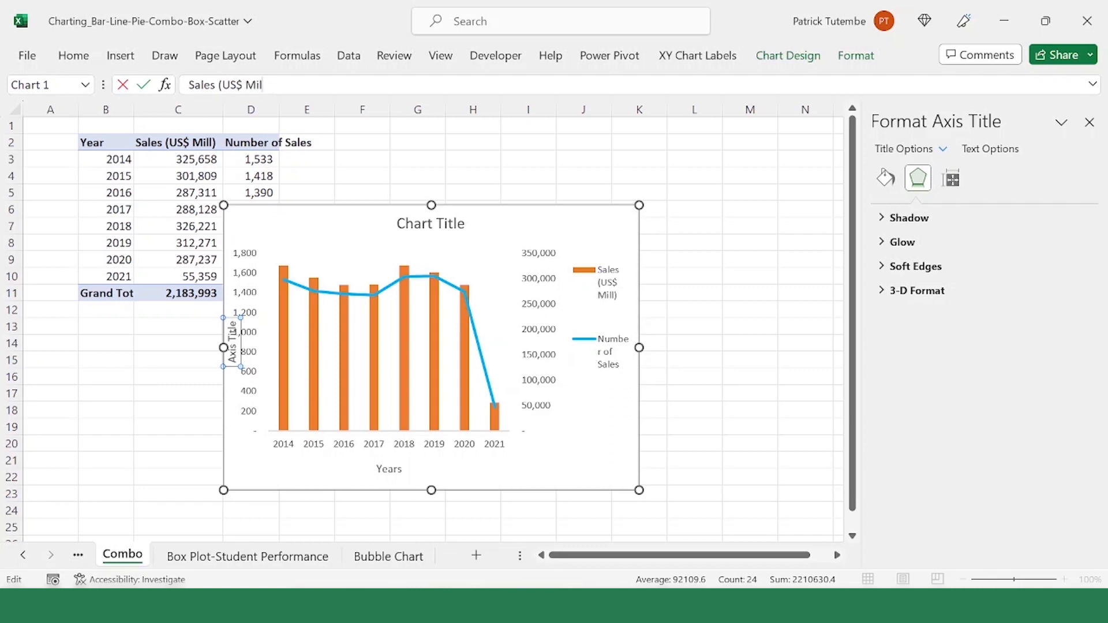
{"action": "key", "text": "Return"}
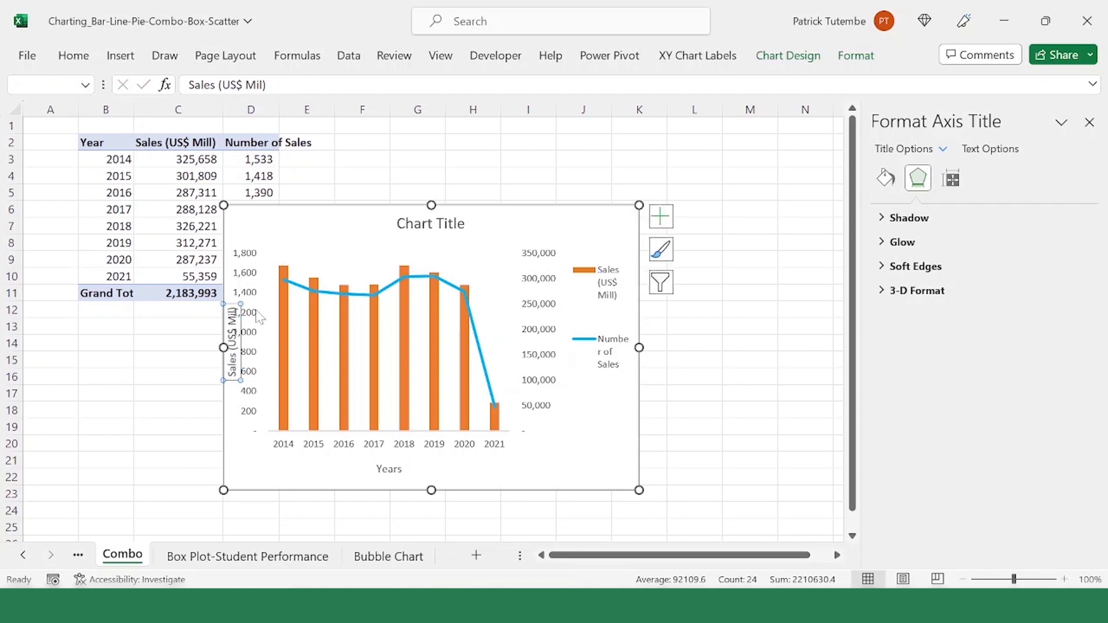
Step: Delete the placeholder chart title from the combo chart
{"action": "left_click", "coordinate": [258, 316]}
{"action": "left_click", "coordinate": [428, 224]}
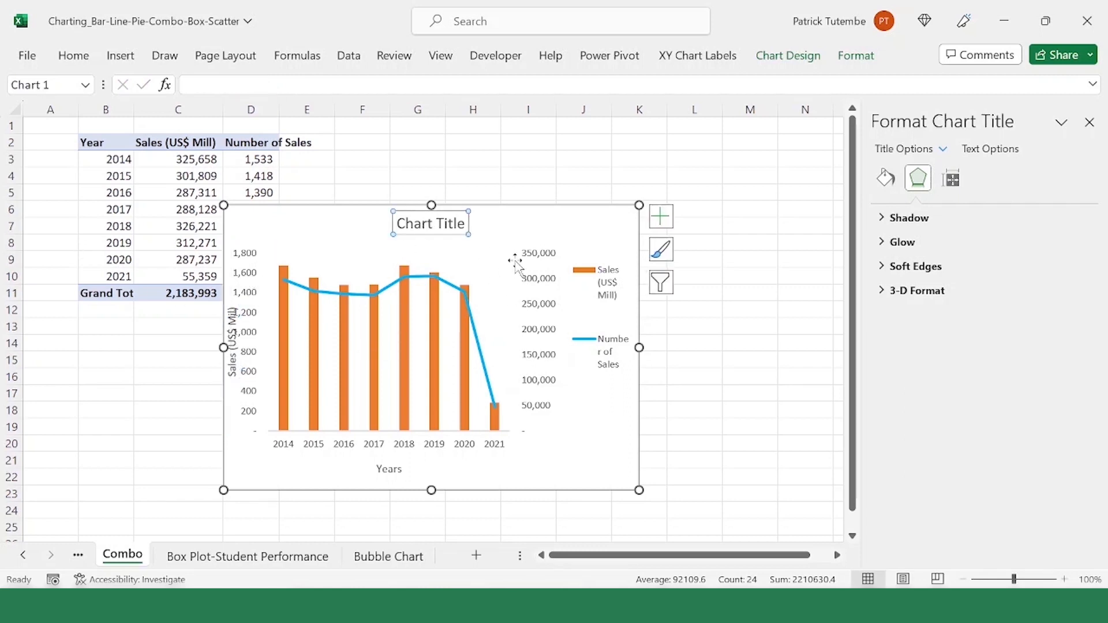
{"action": "key", "text": "Delete"}
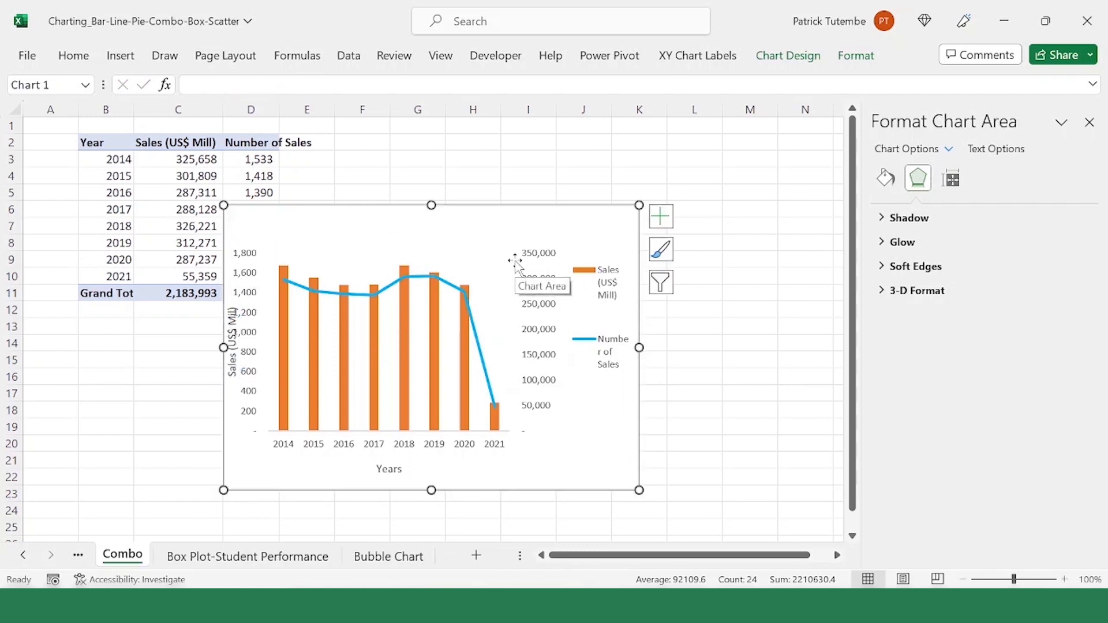
Step: Give the combo chart's background area a solid fill in the lightest theme blue
{"action": "left_click", "coordinate": [441, 261]}
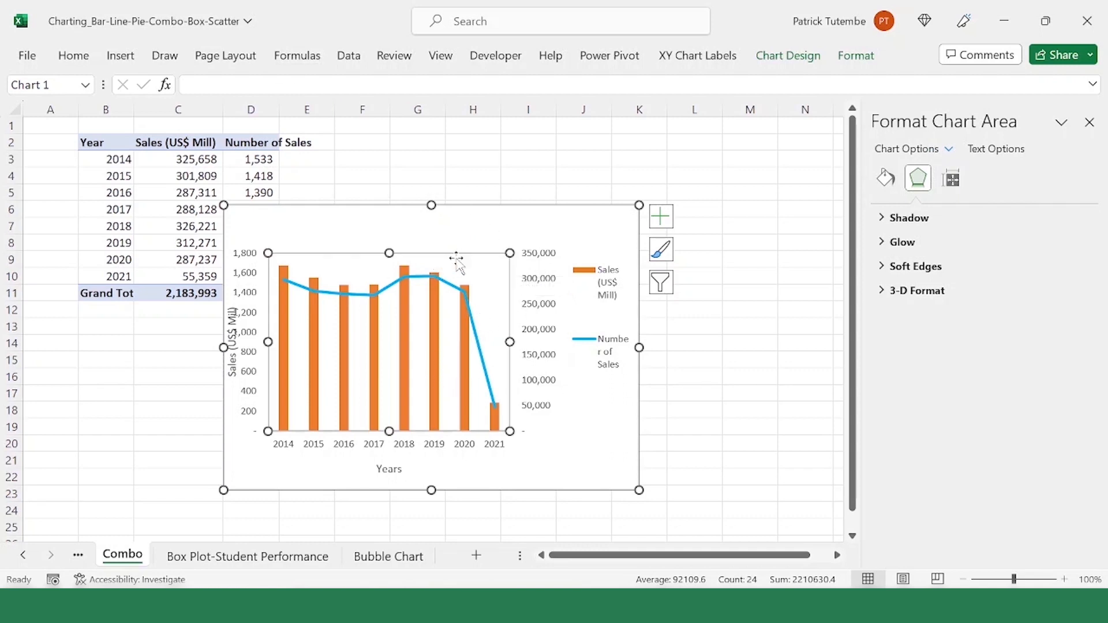
{"action": "left_click", "coordinate": [588, 223]}
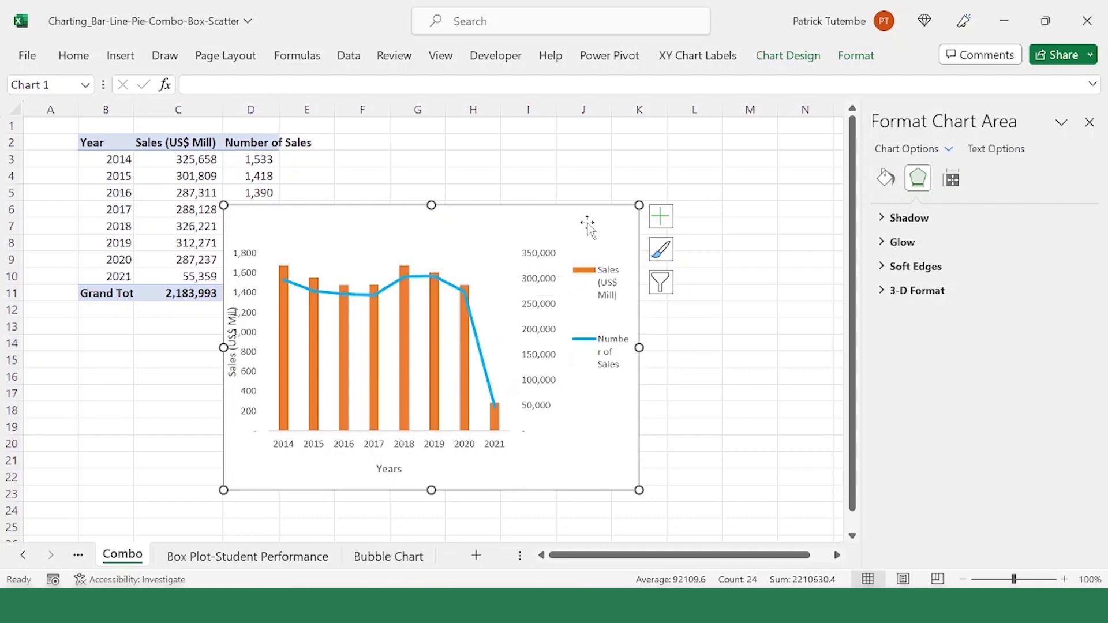
{"action": "left_click", "coordinate": [886, 179]}
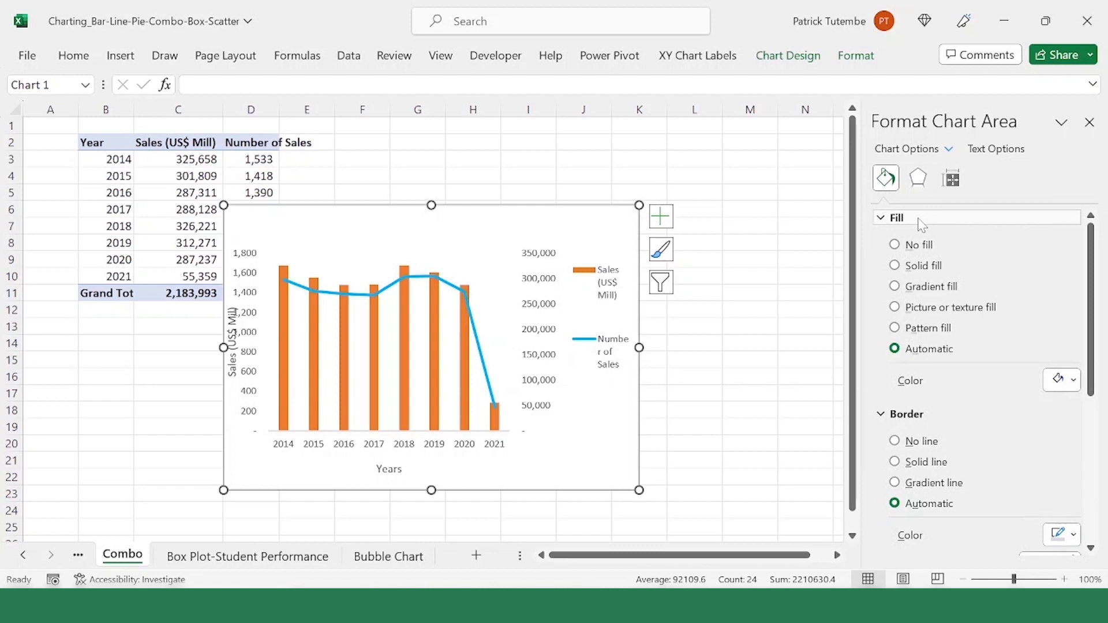
{"action": "left_click", "coordinate": [947, 267]}
{"action": "left_click", "coordinate": [1075, 380]}
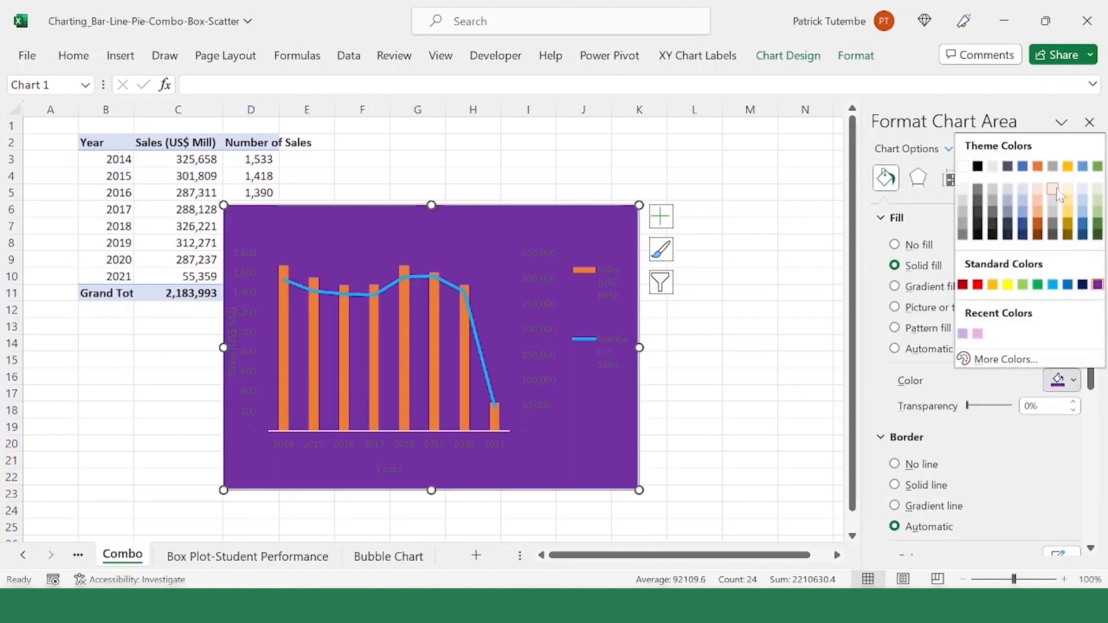
{"action": "left_click", "coordinate": [1084, 187]}
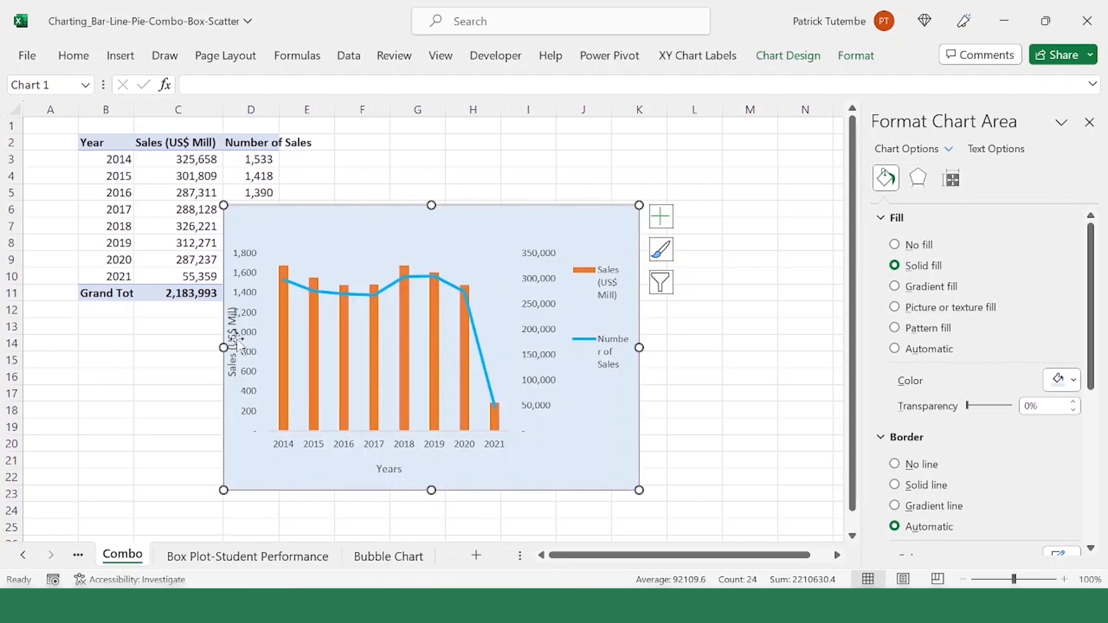
Step: Make the "Sales (US$ Mil)" and "Years" axis titles bold
{"action": "left_click", "coordinate": [233, 345]}
{"action": "left_click", "coordinate": [73, 56]}
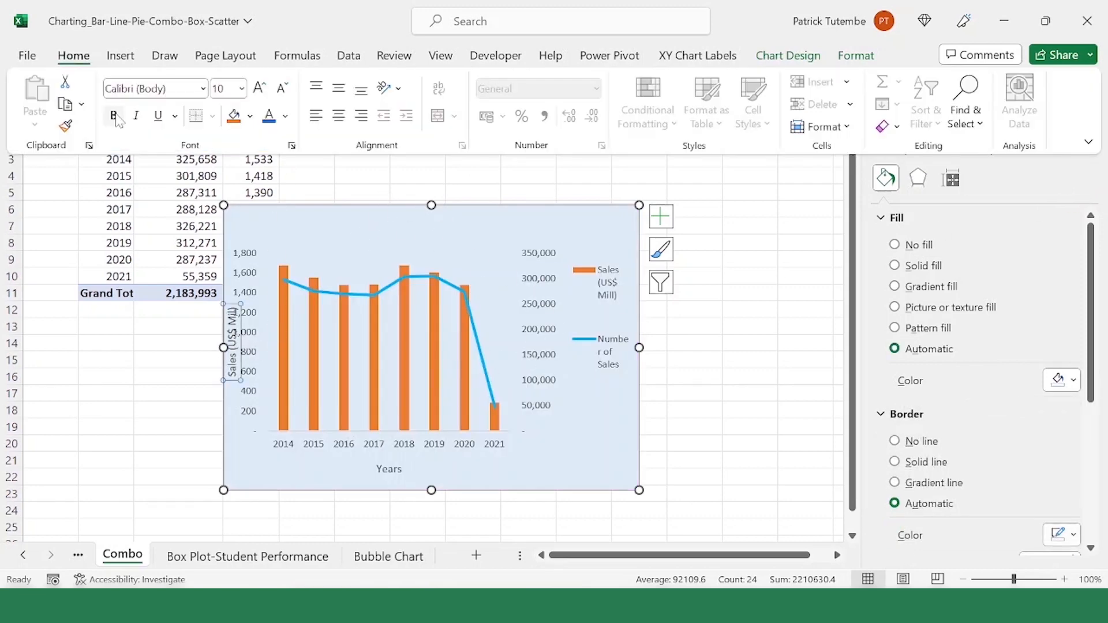
{"action": "left_click", "coordinate": [114, 115]}
{"action": "left_click", "coordinate": [389, 469]}
{"action": "key", "text": "ctrl+b"}
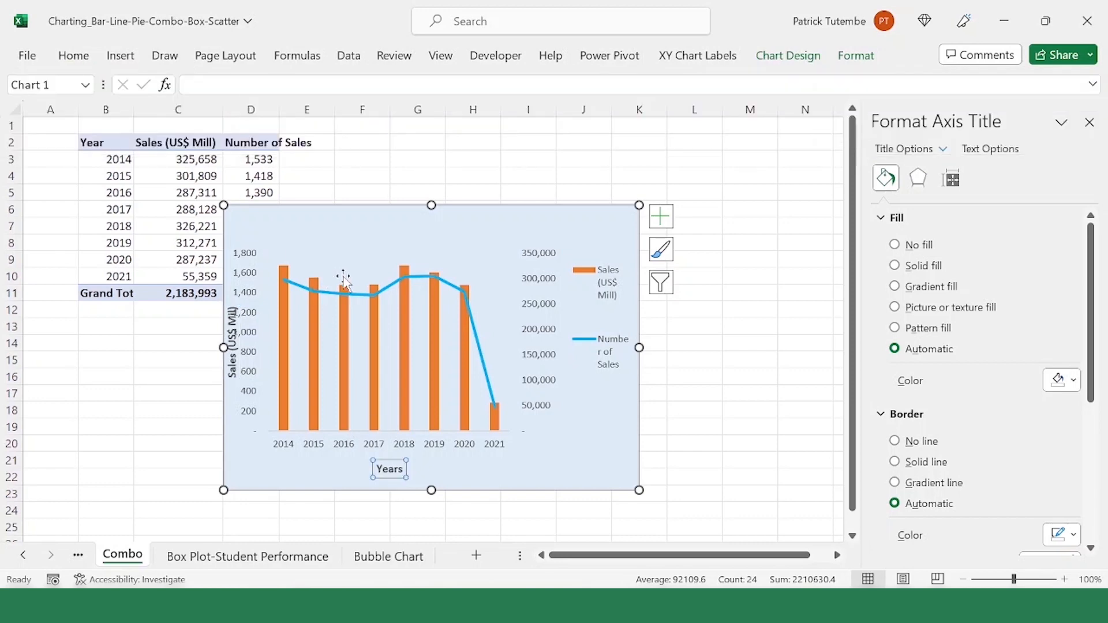
Step: Shift the plot area to the right so the vertical axis labels clear the "Sales (US$ Mil)" title
{"action": "left_click", "coordinate": [418, 257]}
{"action": "left_click_drag", "start_coordinate": [418, 251], "coordinate": [514, 260]}
{"action": "key", "text": "ctrl+z"}
{"action": "left_click", "coordinate": [462, 257]}
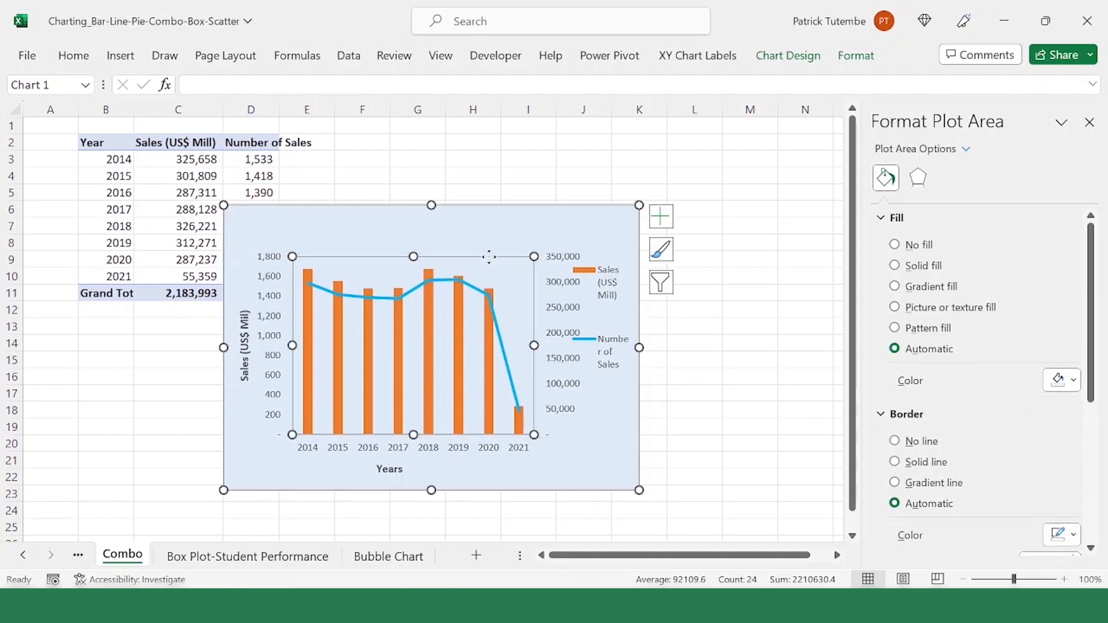
Step: Narrow the plot area from its right edge to separate the secondary axis labels from the legend
{"action": "left_click", "coordinate": [616, 291]}
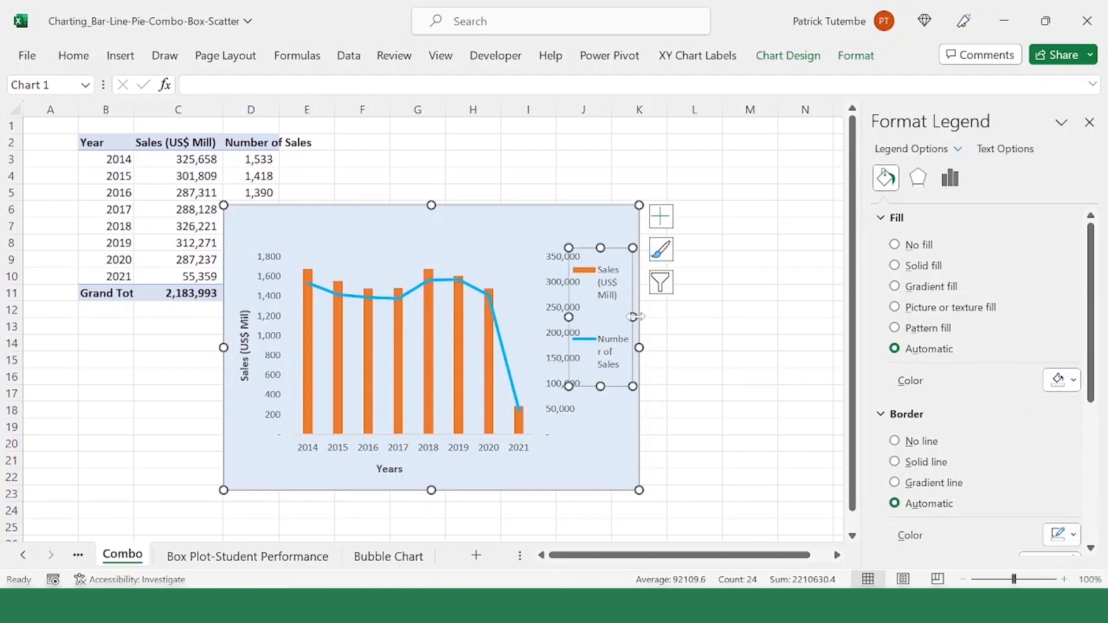
{"action": "left_click", "coordinate": [501, 318]}
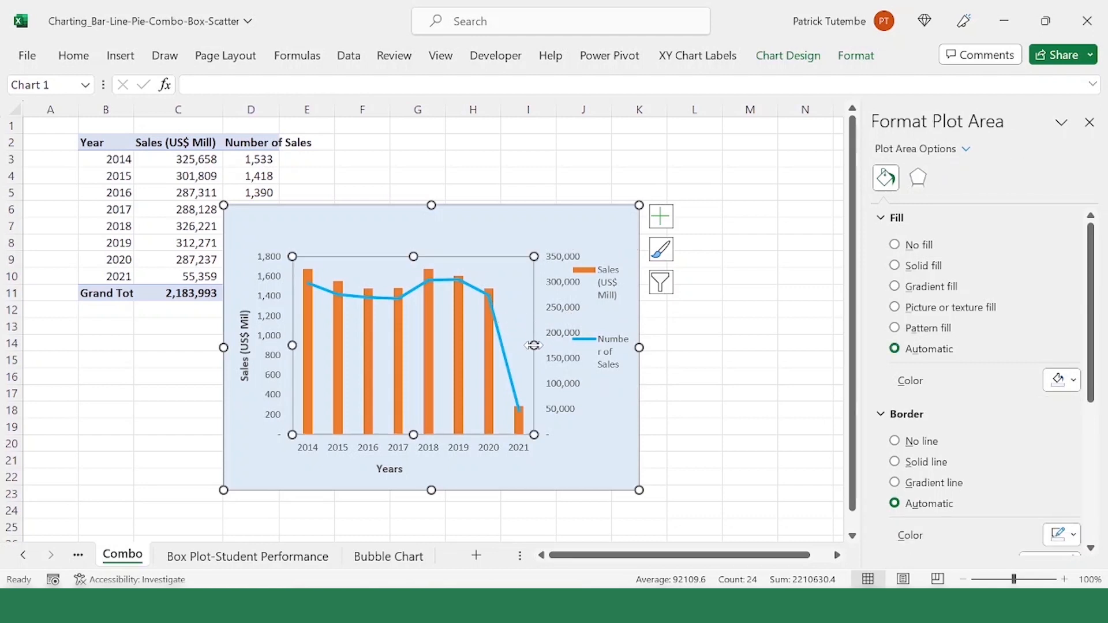
{"action": "left_click_drag", "start_coordinate": [534, 345], "coordinate": [516, 346]}
Step: Widen the legend toward the plot and narrow the plot area further so the two do not overlap
{"action": "left_click", "coordinate": [609, 323]}
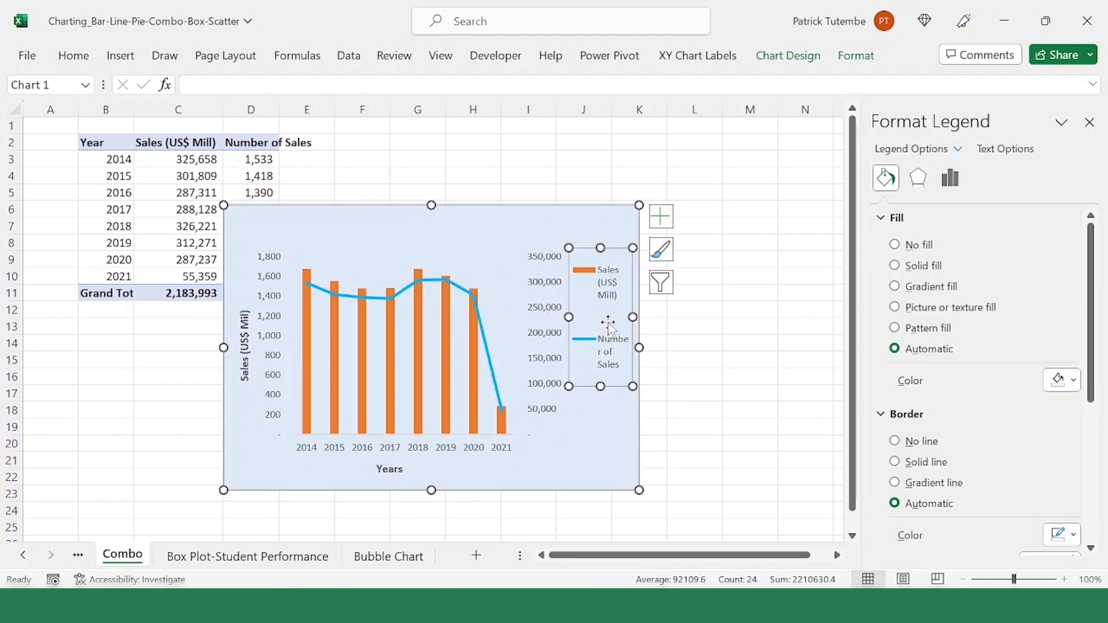
{"action": "left_click_drag", "start_coordinate": [564, 317], "coordinate": [555, 317]}
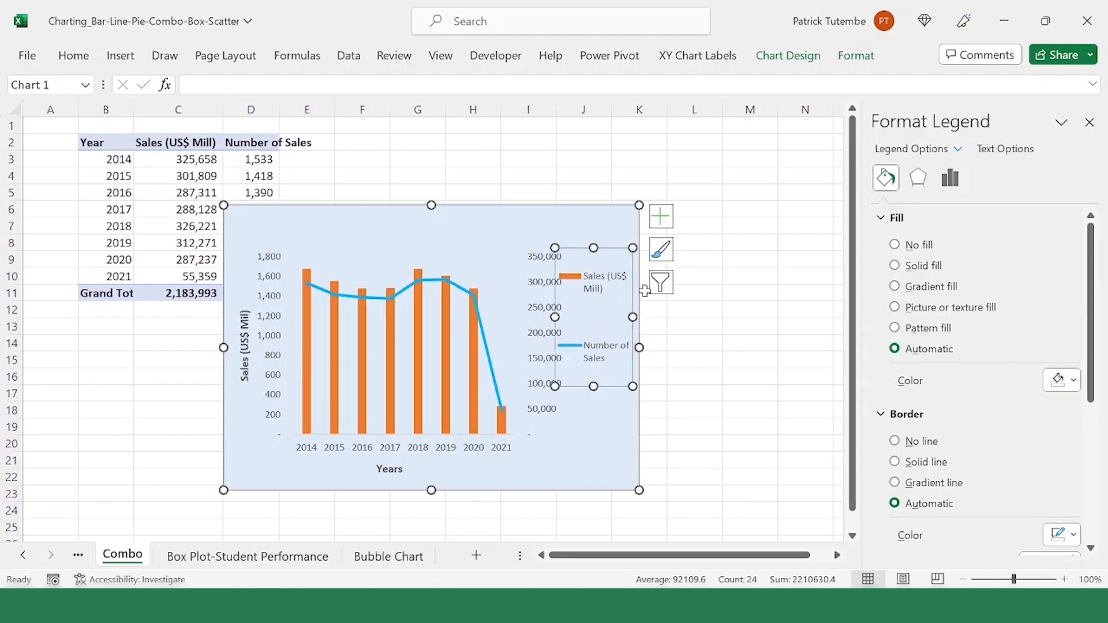
{"action": "left_click", "coordinate": [500, 317]}
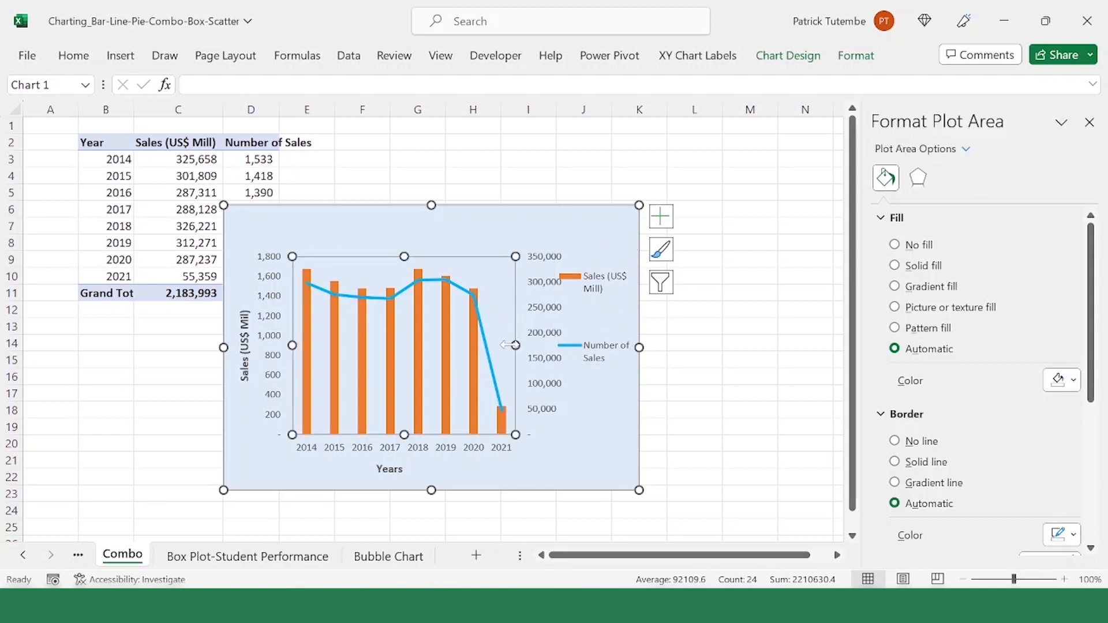
{"action": "left_click_drag", "start_coordinate": [506, 346], "coordinate": [491, 346]}
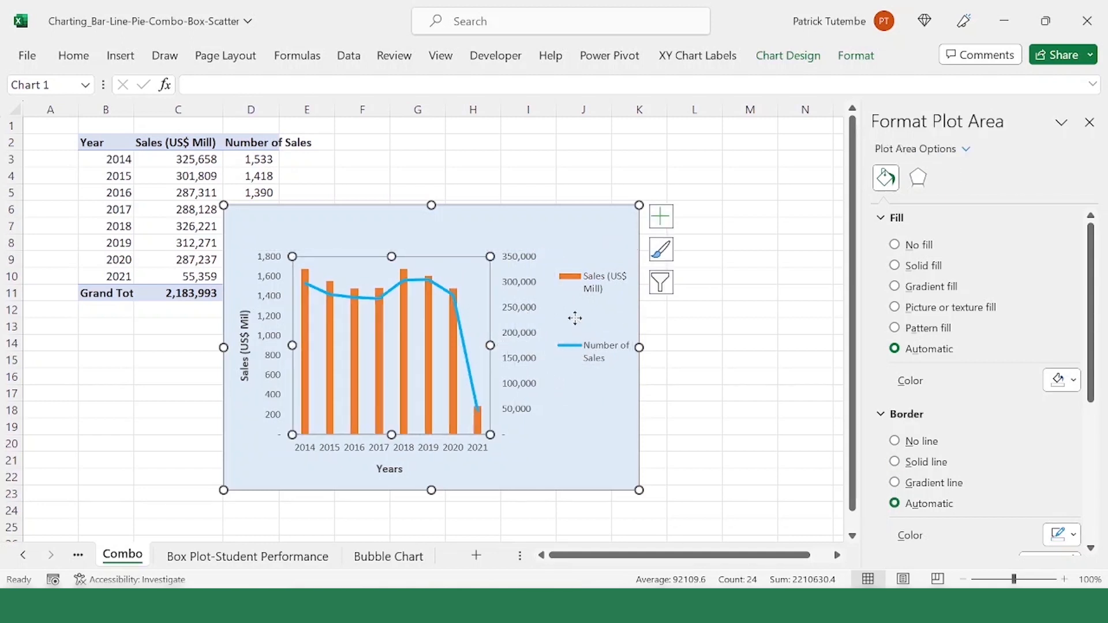
Step: Move the combo chart up and to the right, clear of the data table's values
{"action": "left_click", "coordinate": [574, 317]}
{"action": "left_click", "coordinate": [524, 439]}
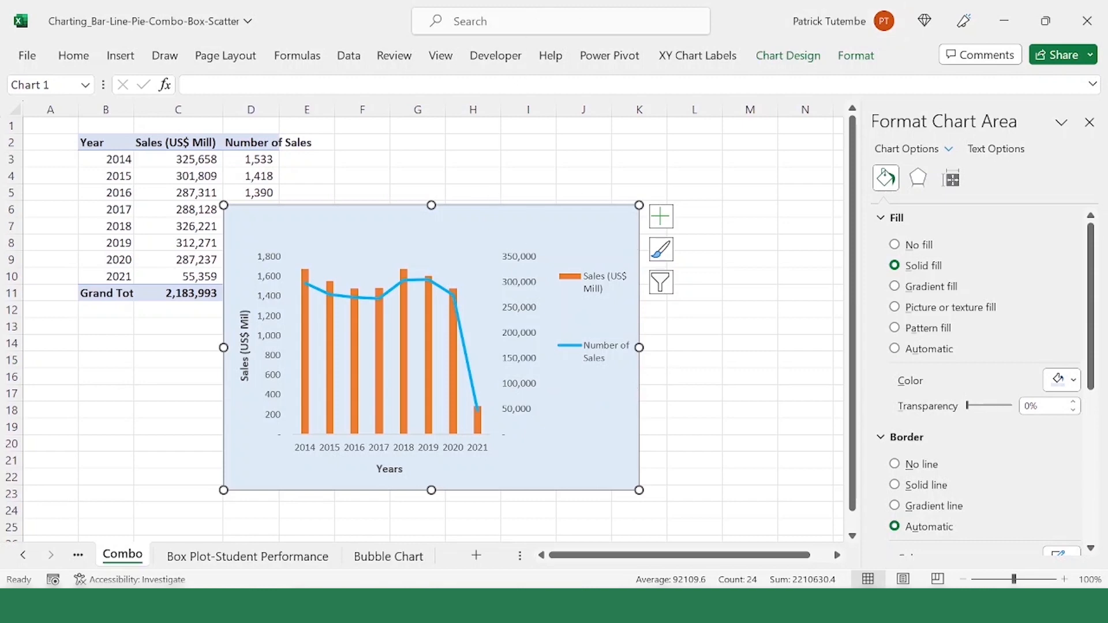
{"action": "left_click_drag", "start_coordinate": [484, 213], "coordinate": [583, 145]}
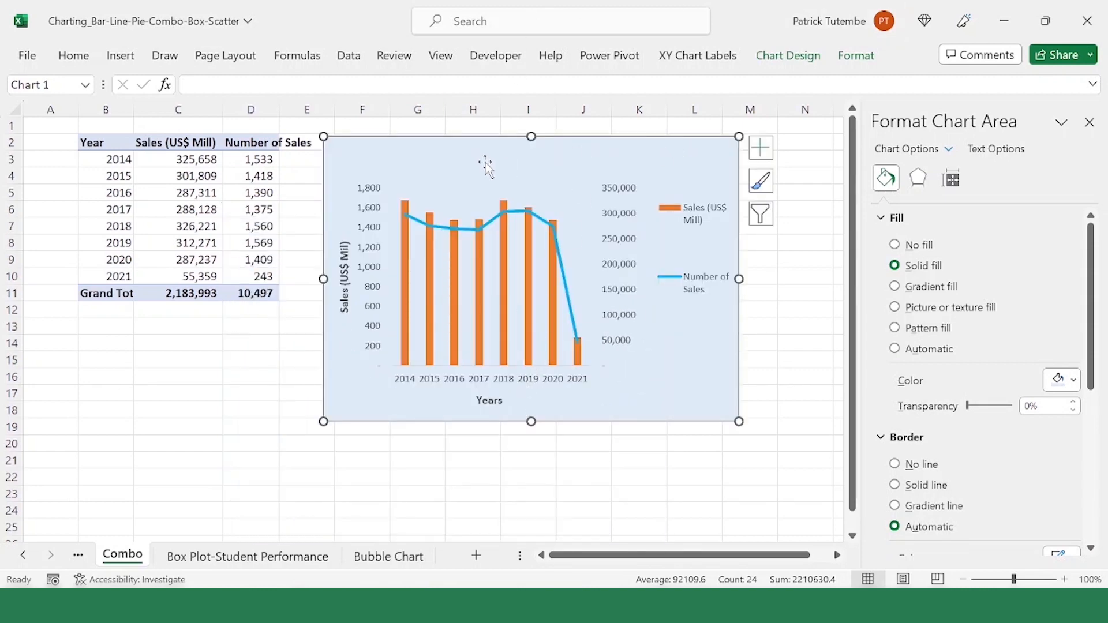
Step: Set the text direction of the year axis labels to Rotate all text 270°
{"action": "left_click", "coordinate": [520, 379]}
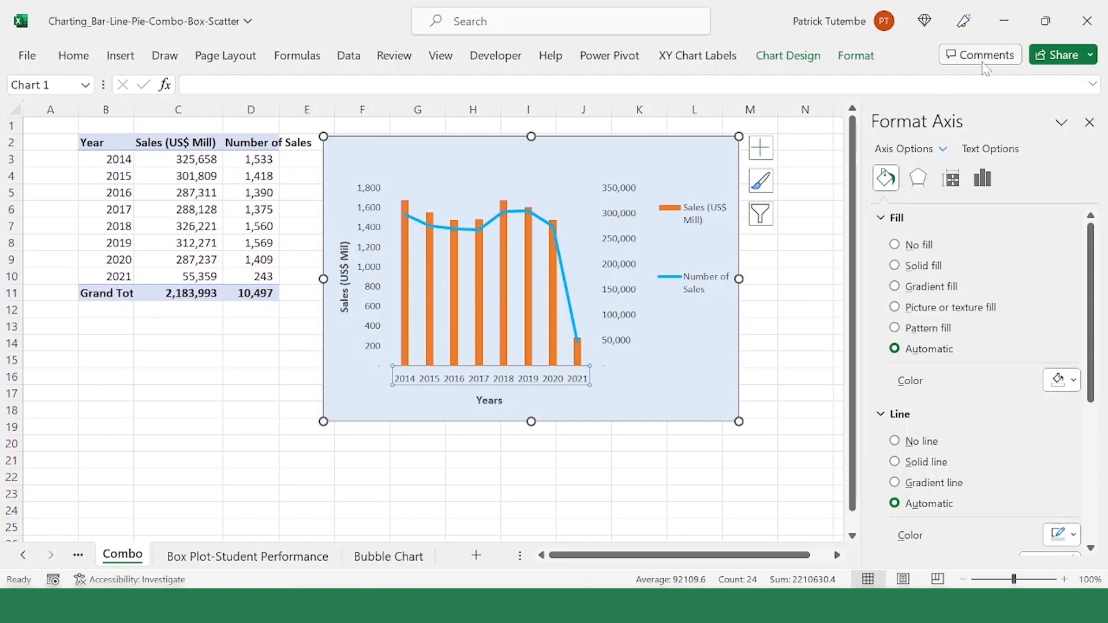
{"action": "left_click", "coordinate": [982, 178]}
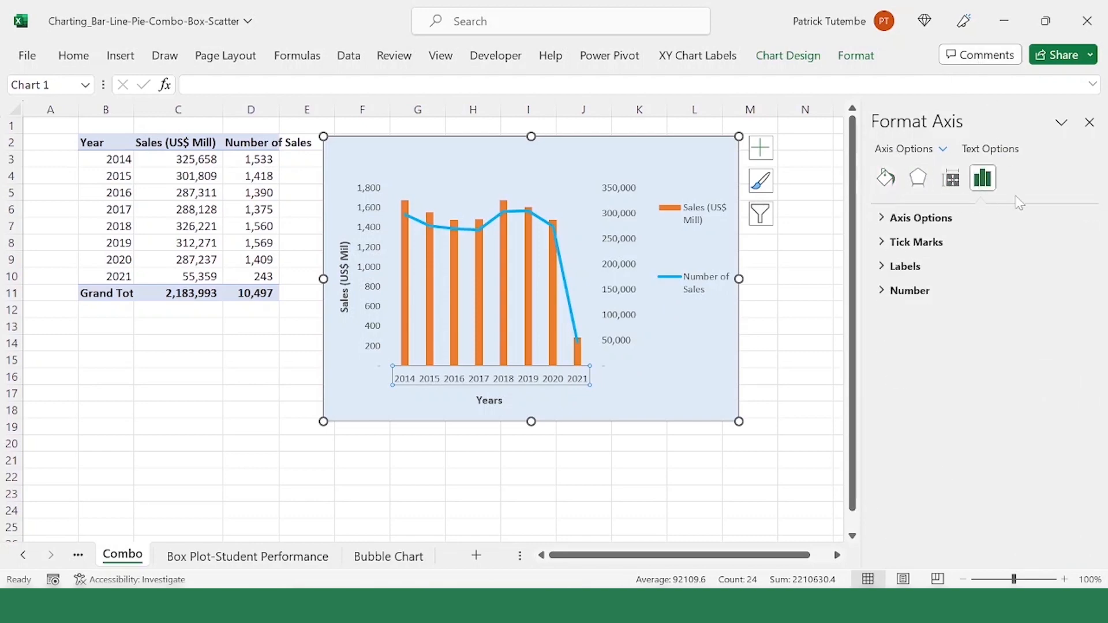
{"action": "left_click", "coordinate": [981, 218]}
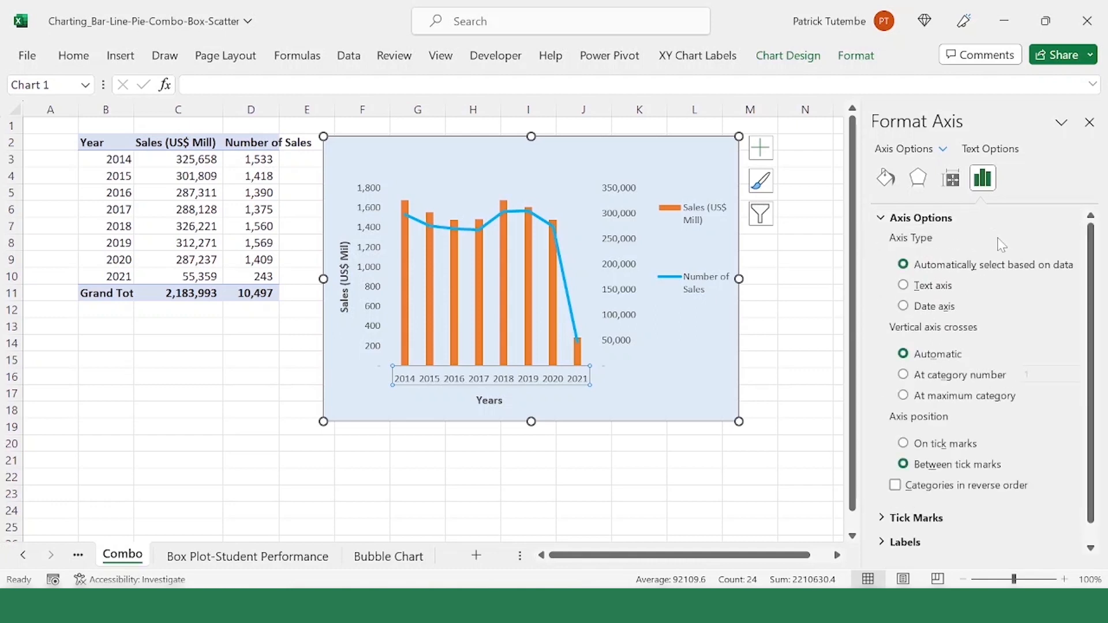
{"action": "scroll", "coordinate": [985, 274], "scroll_direction": "down", "scroll_amount": 1}
{"action": "scroll", "coordinate": [921, 366], "scroll_direction": "up", "scroll_amount": 1}
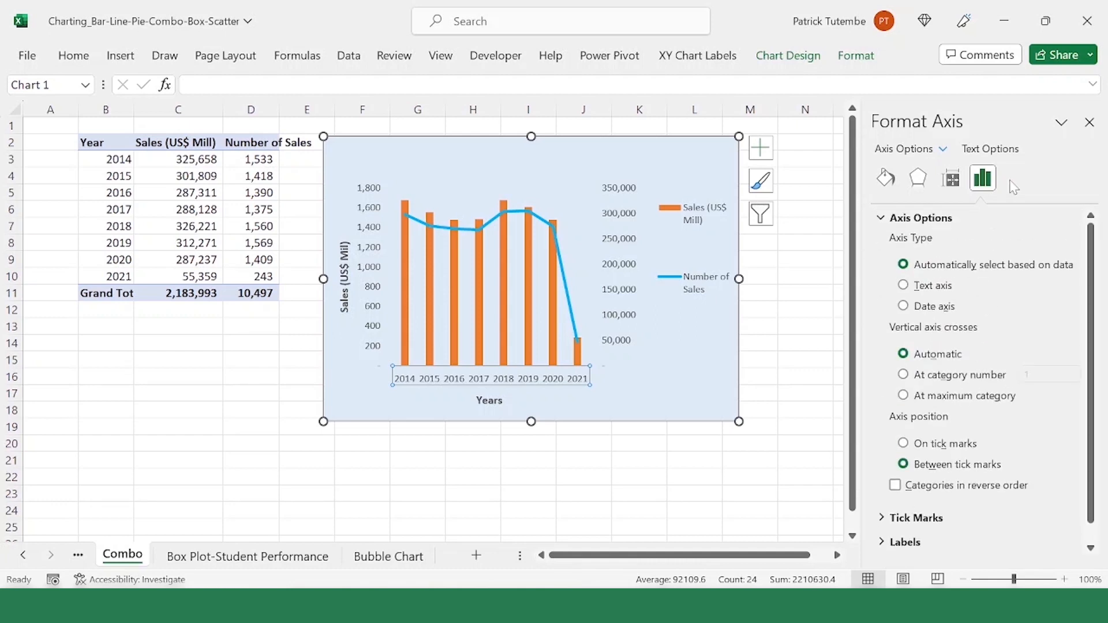
{"action": "left_click", "coordinate": [953, 187]}
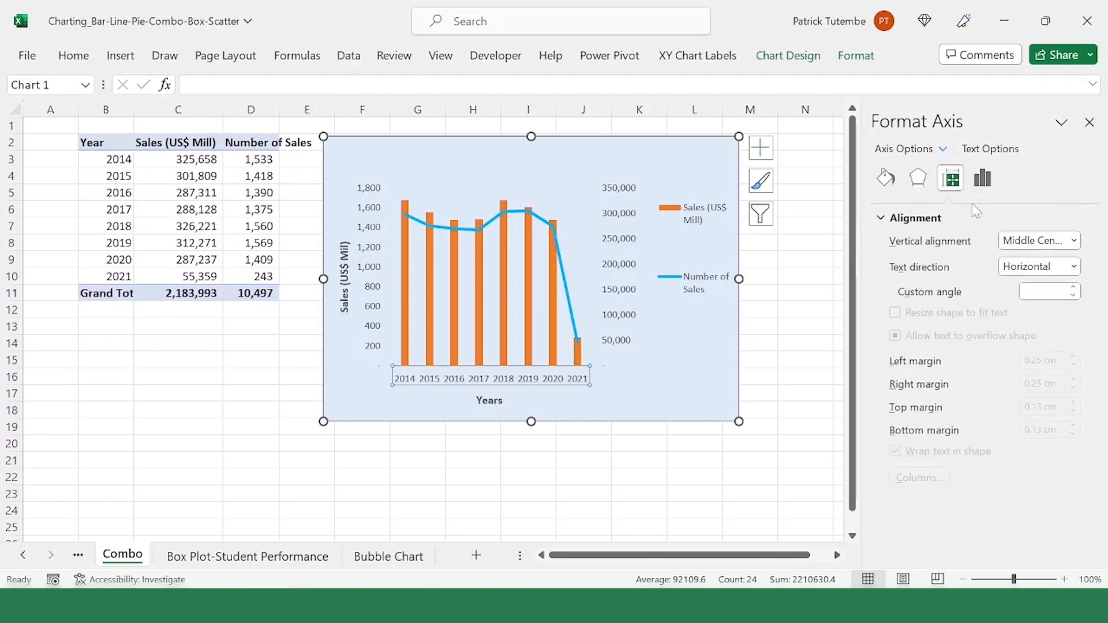
{"action": "left_click", "coordinate": [1069, 241]}
{"action": "left_click", "coordinate": [1069, 241]}
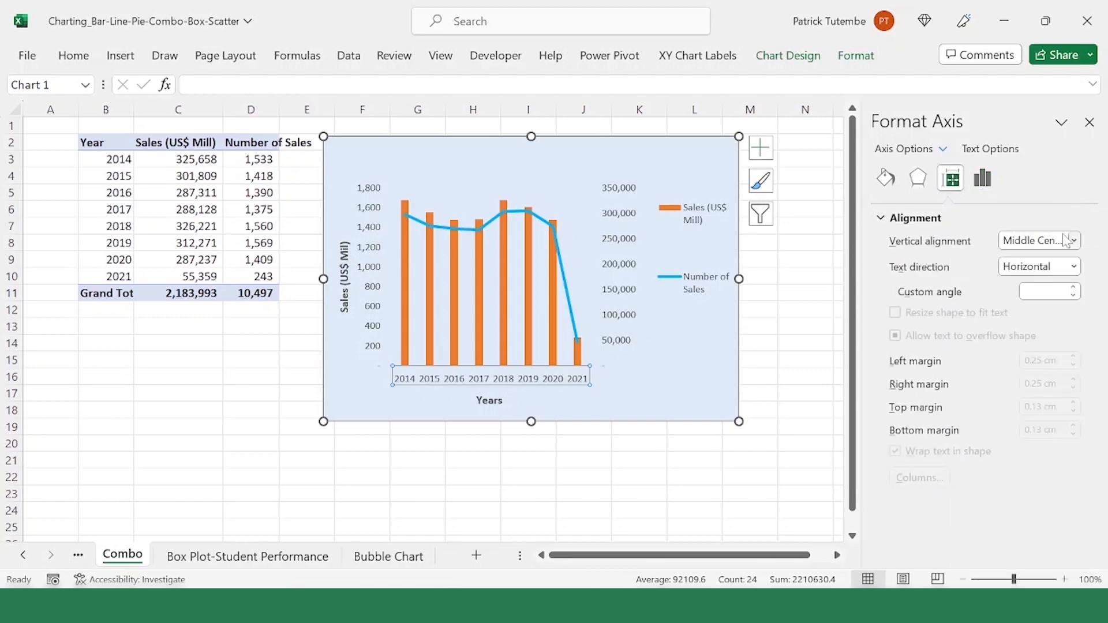
{"action": "left_click", "coordinate": [1072, 267]}
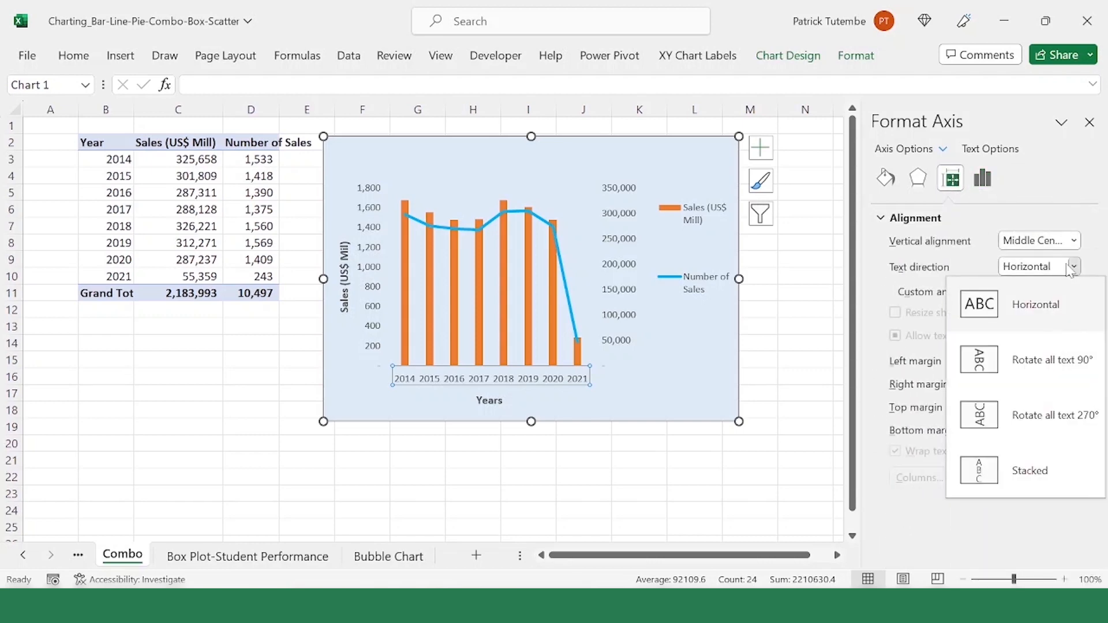
{"action": "left_click", "coordinate": [1001, 422]}
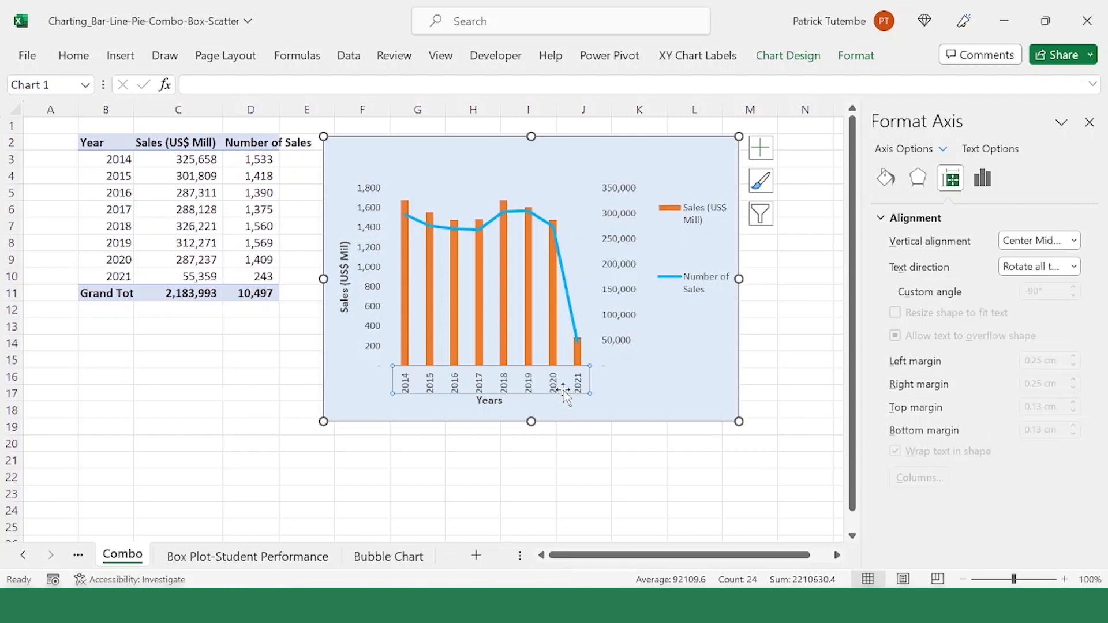
Step: Try the Rotate all text 90° direction on the year axis labels, and return them to Rotate all text 270°
{"action": "left_click", "coordinate": [1075, 268]}
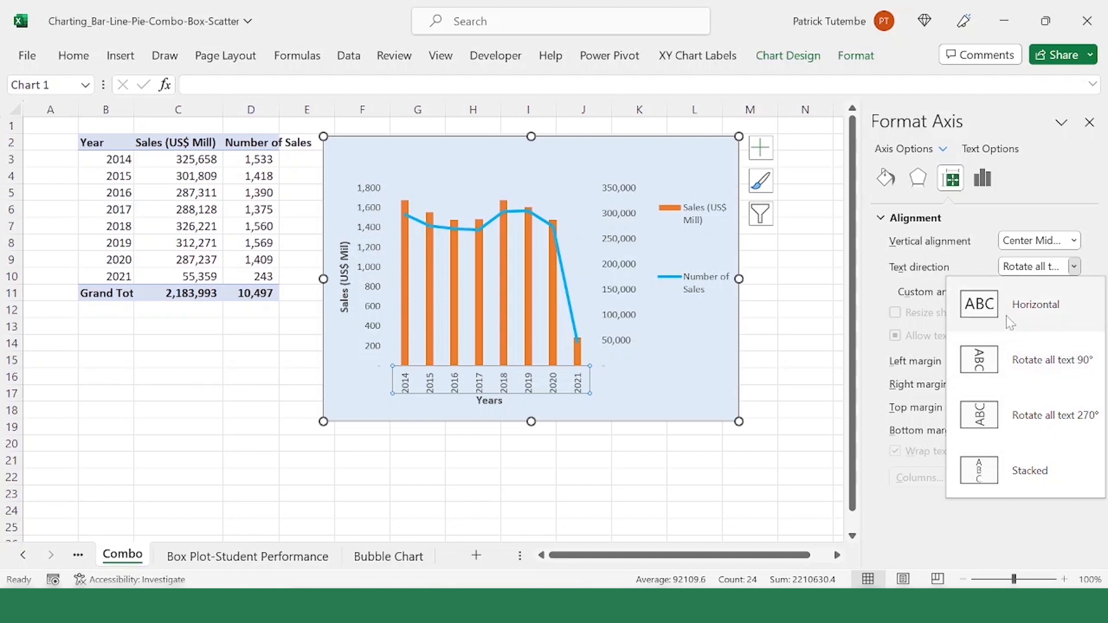
{"action": "left_click", "coordinate": [1004, 362]}
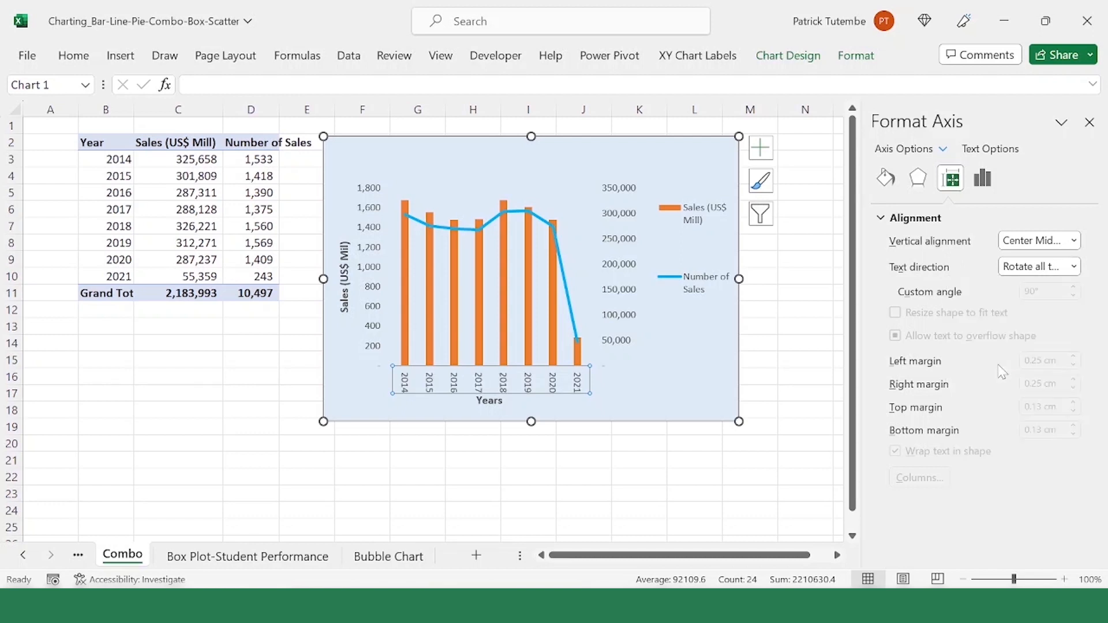
{"action": "left_click", "coordinate": [1074, 267]}
{"action": "left_click", "coordinate": [1067, 418]}
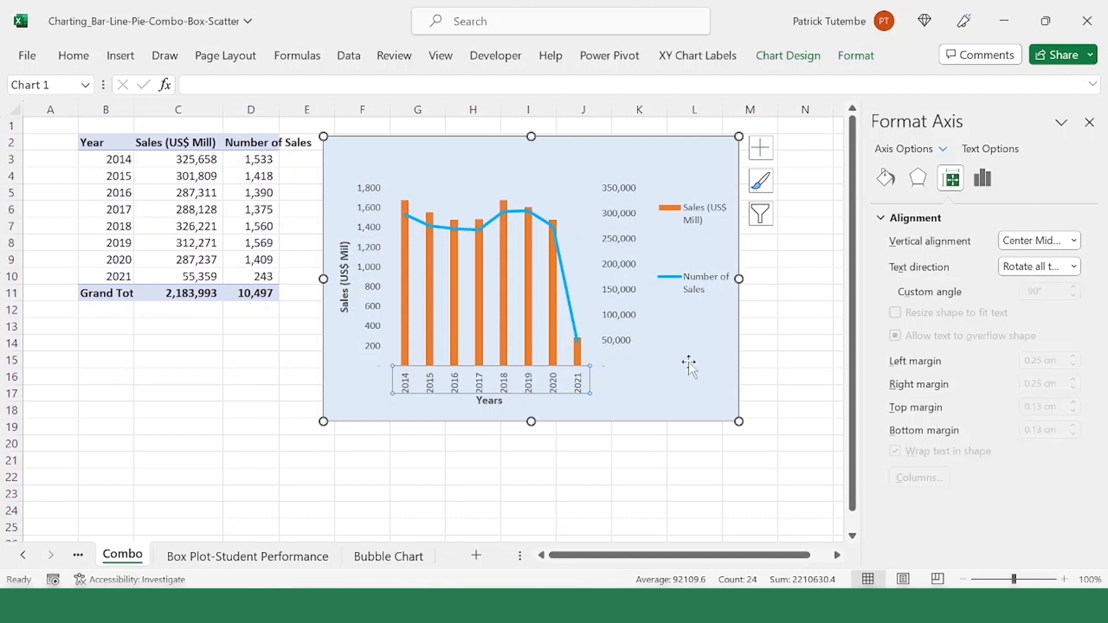
{"action": "left_click", "coordinate": [653, 411]}
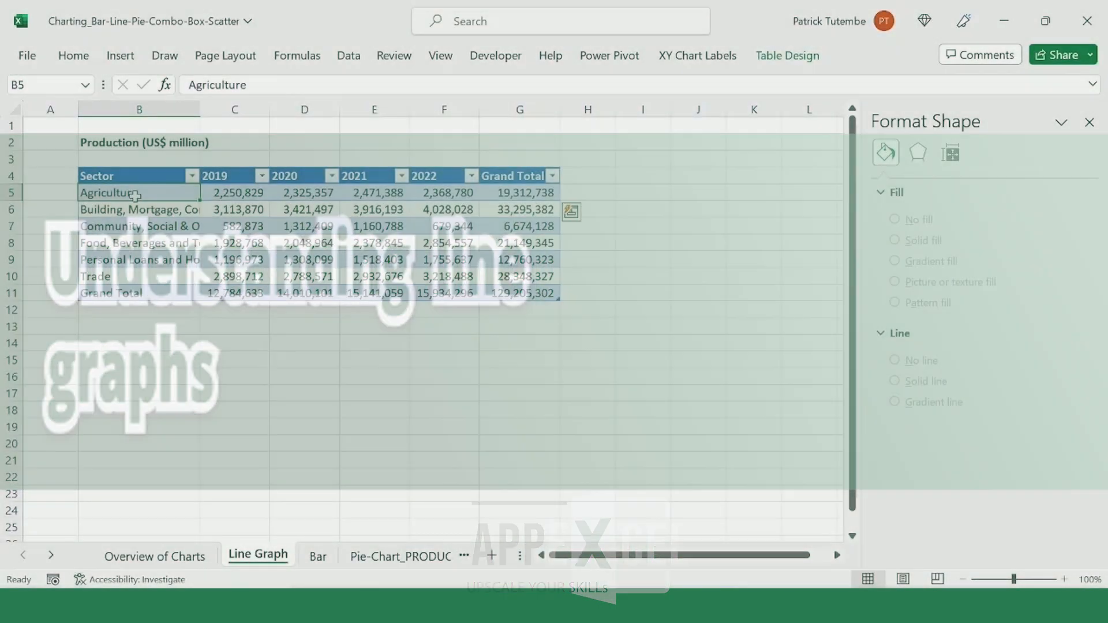
Step: Insert a basic line chart from B5:F10 of the Line Graph sheet's production table and move it slightly lower
{"action": "left_click_drag", "start_coordinate": [109, 192], "coordinate": [432, 283]}
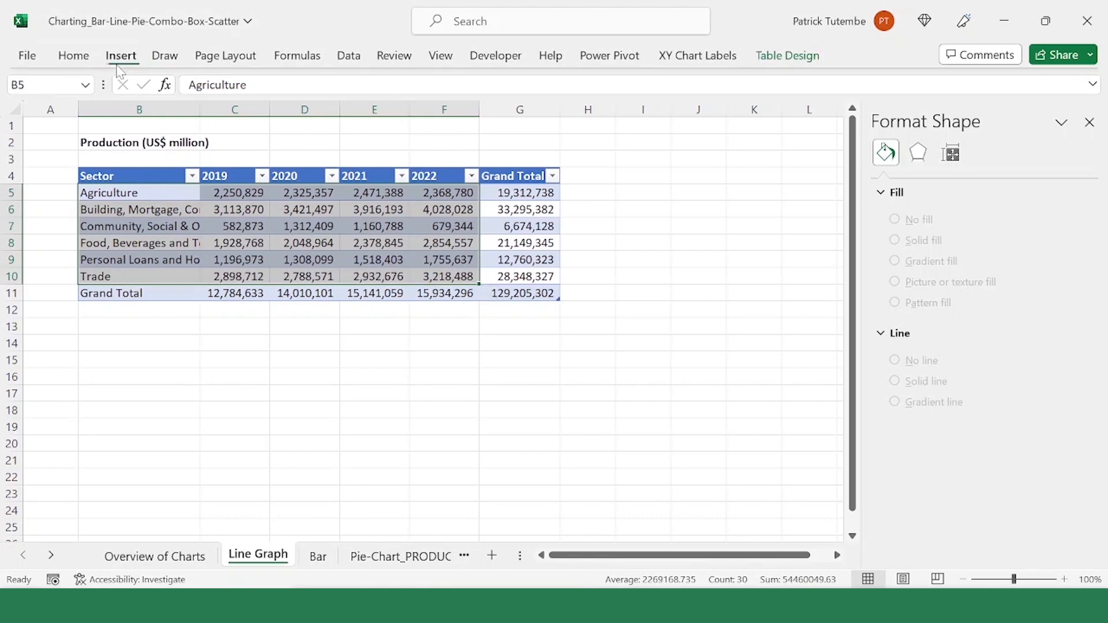
{"action": "left_click", "coordinate": [120, 56]}
{"action": "left_click", "coordinate": [334, 93]}
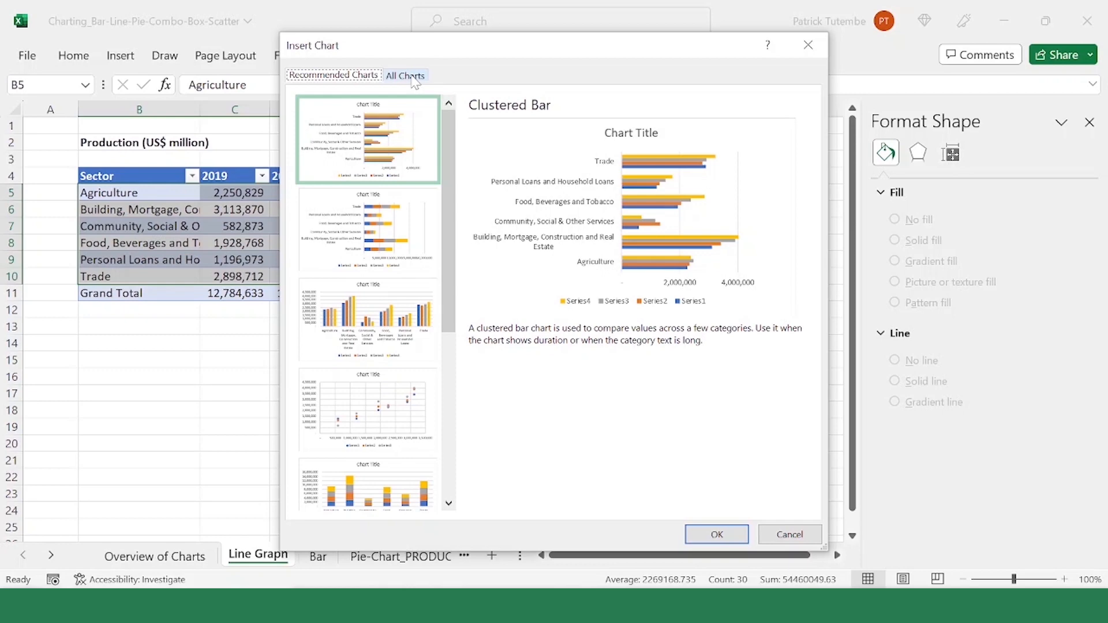
{"action": "left_click", "coordinate": [414, 77]}
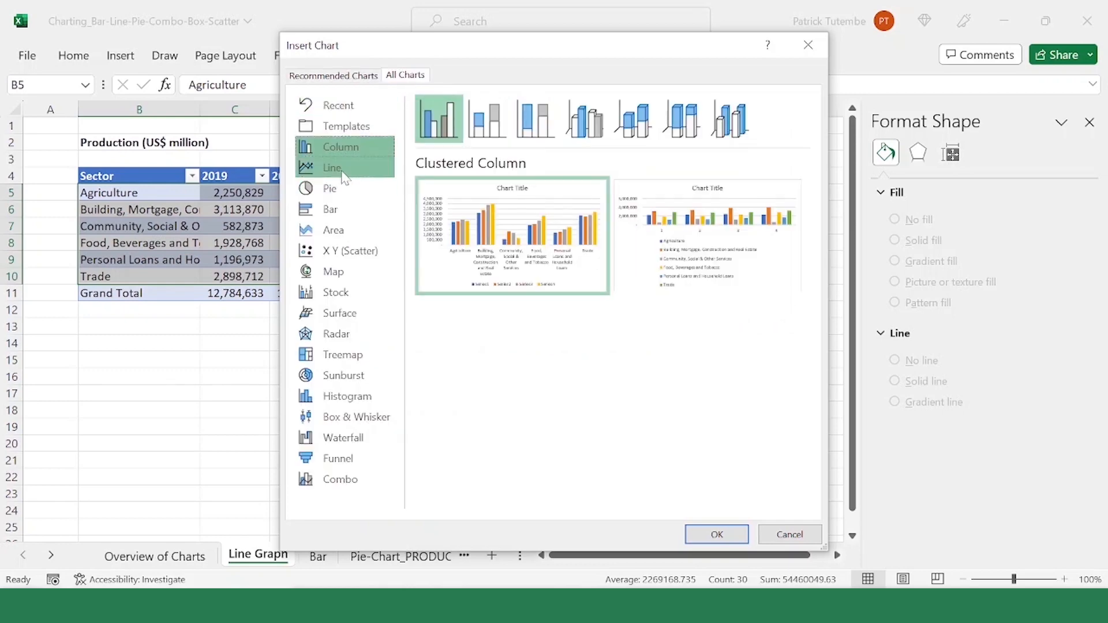
{"action": "left_click", "coordinate": [343, 175]}
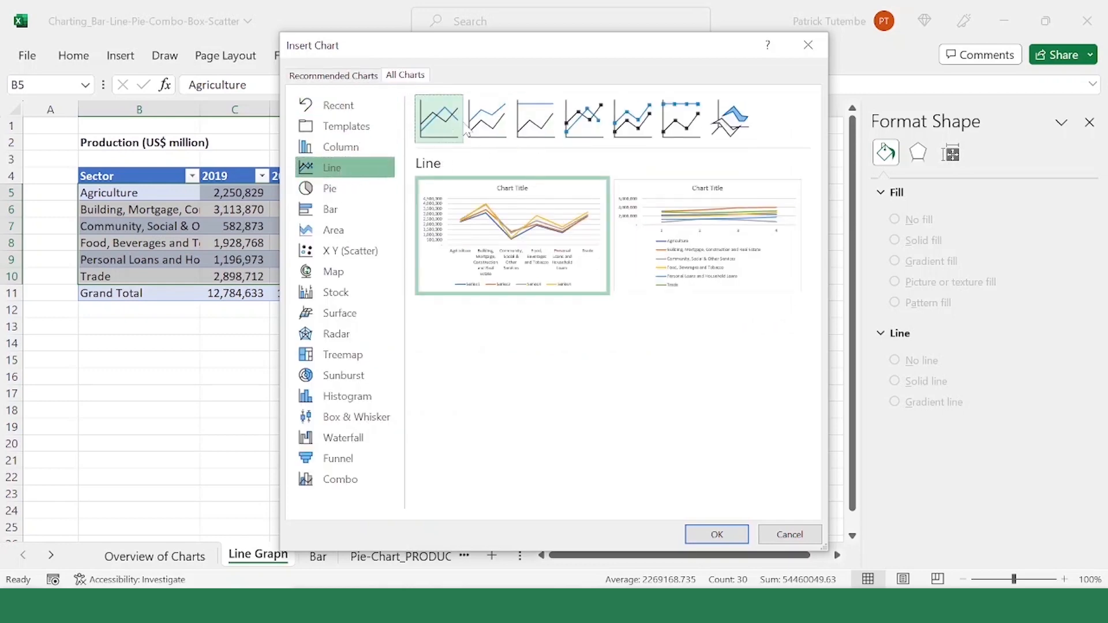
{"action": "left_click", "coordinate": [717, 533]}
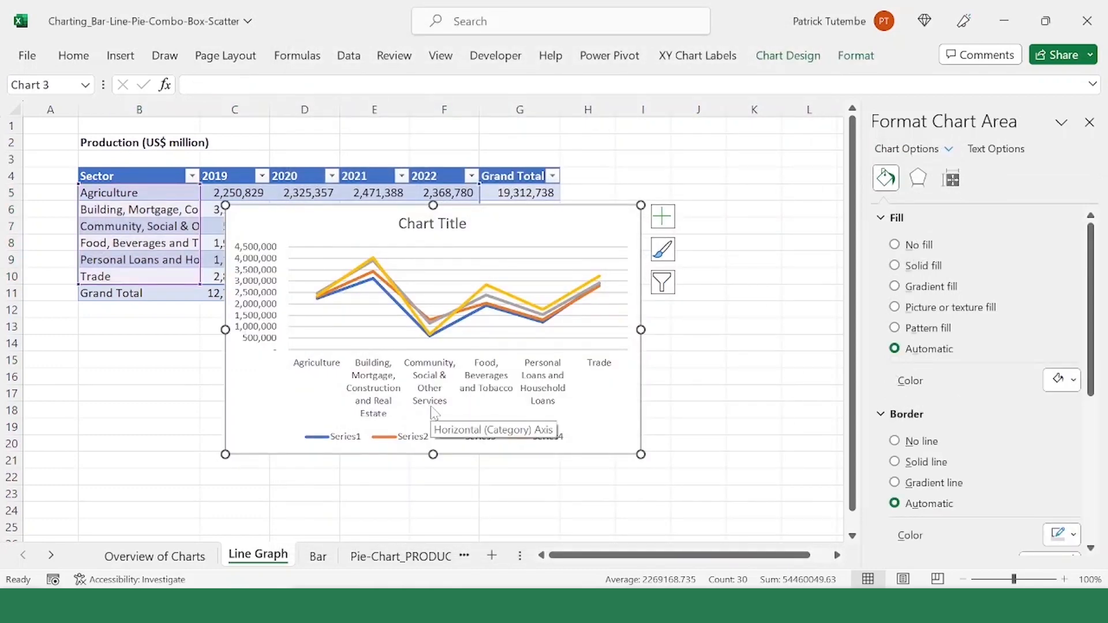
{"action": "mouse_move", "coordinate": [491, 219]}
{"action": "left_mouse_down"}
{"action": "mouse_move", "coordinate": [495, 281]}
{"action": "mouse_move", "coordinate": [490, 235]}
{"action": "left_mouse_up"}
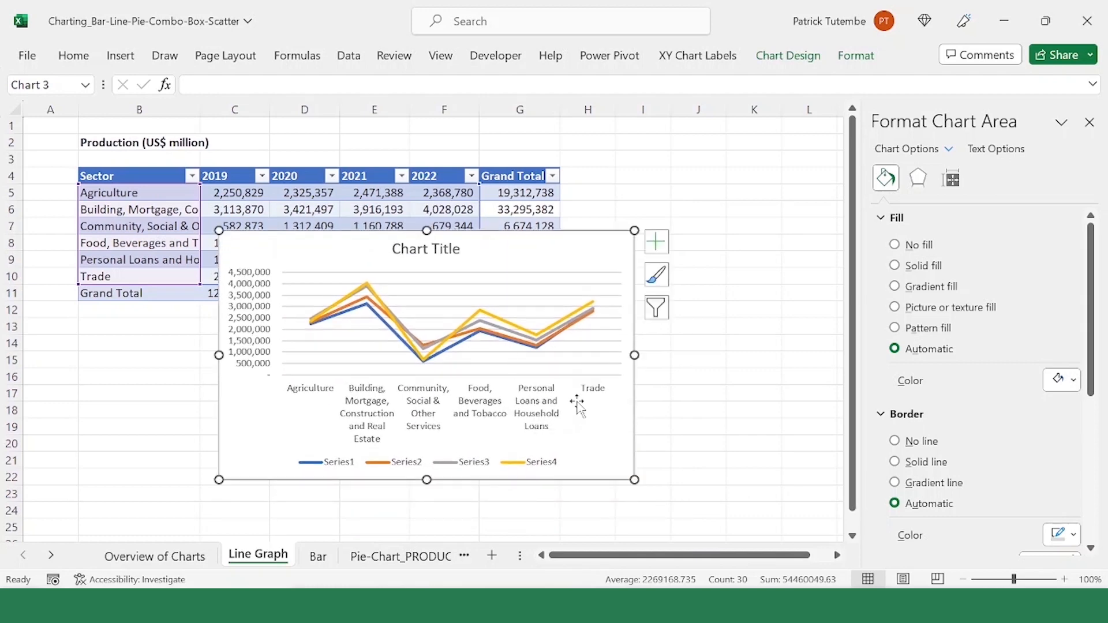
Step: Switch the rows and columns in the line chart's data source so each sector becomes a series
{"action": "right_click", "coordinate": [601, 254]}
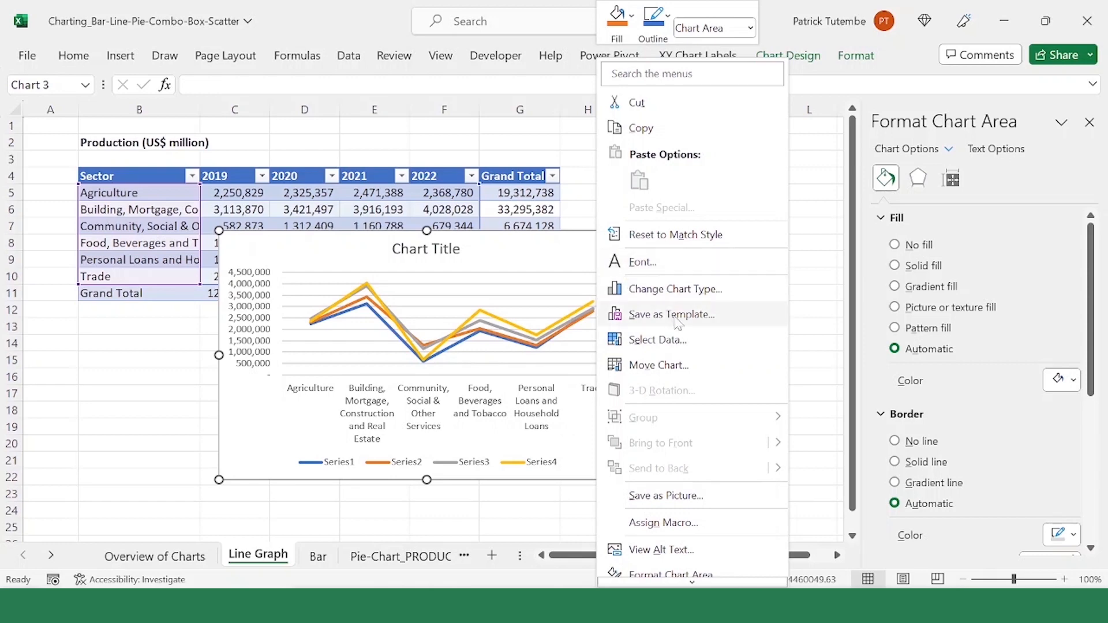
{"action": "left_click", "coordinate": [658, 340]}
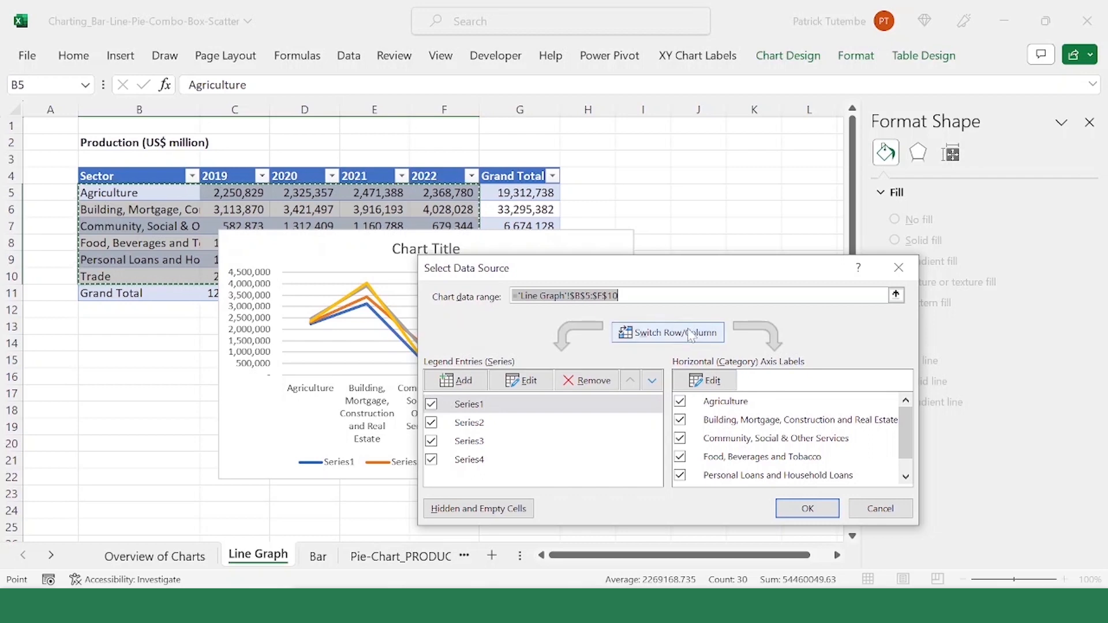
{"action": "left_click", "coordinate": [677, 341]}
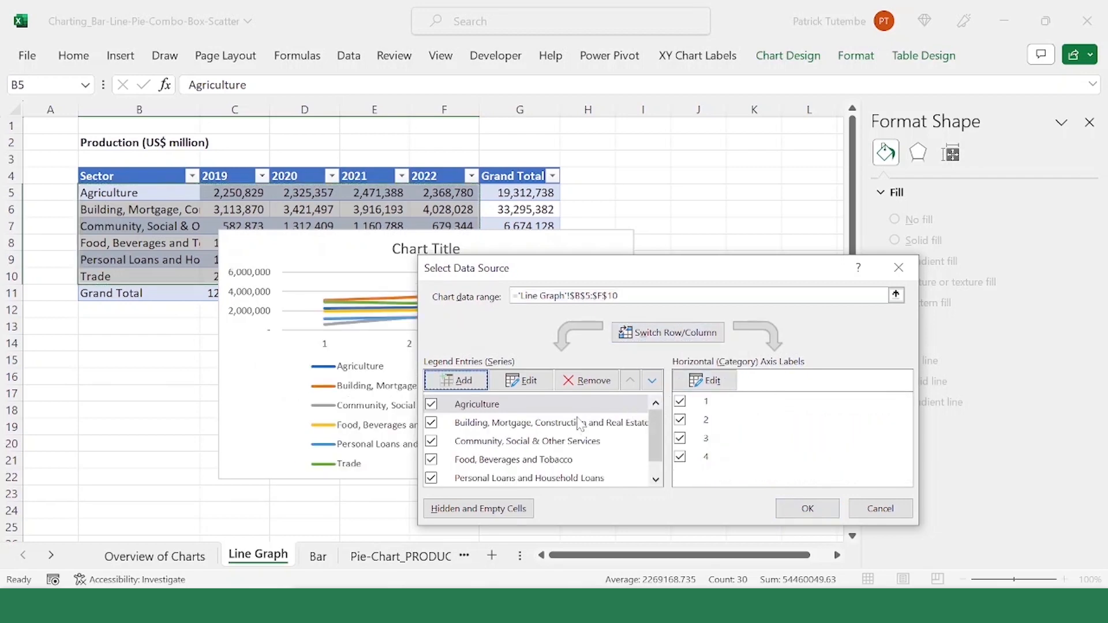
Step: Set the horizontal axis labels to the year headers in C4:F4 and apply the data source changes
{"action": "left_click", "coordinate": [712, 383]}
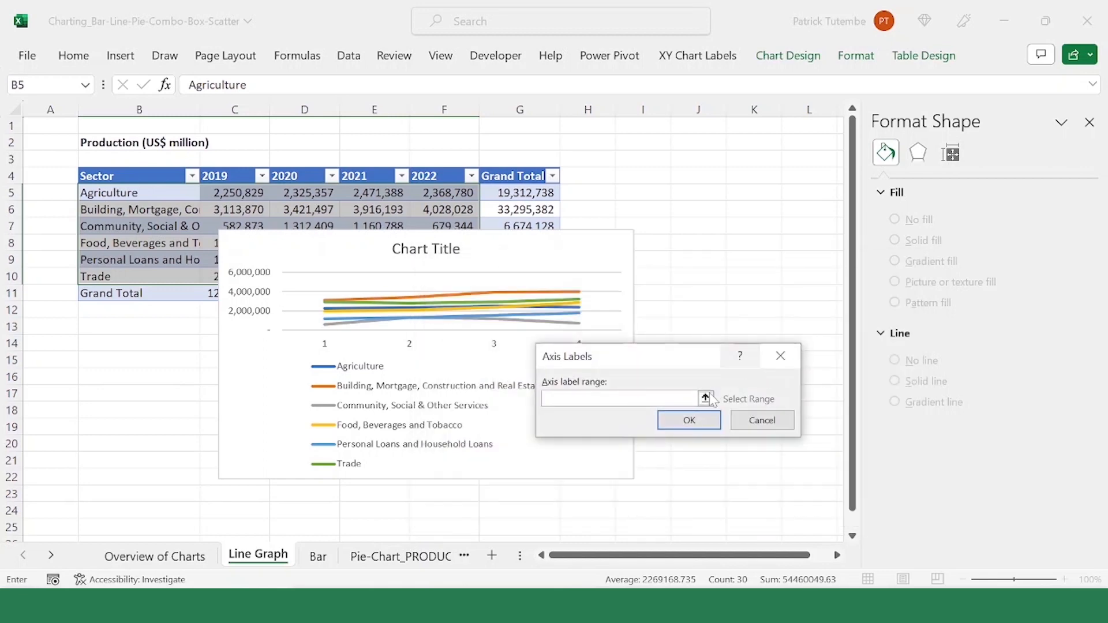
{"action": "left_click", "coordinate": [706, 398]}
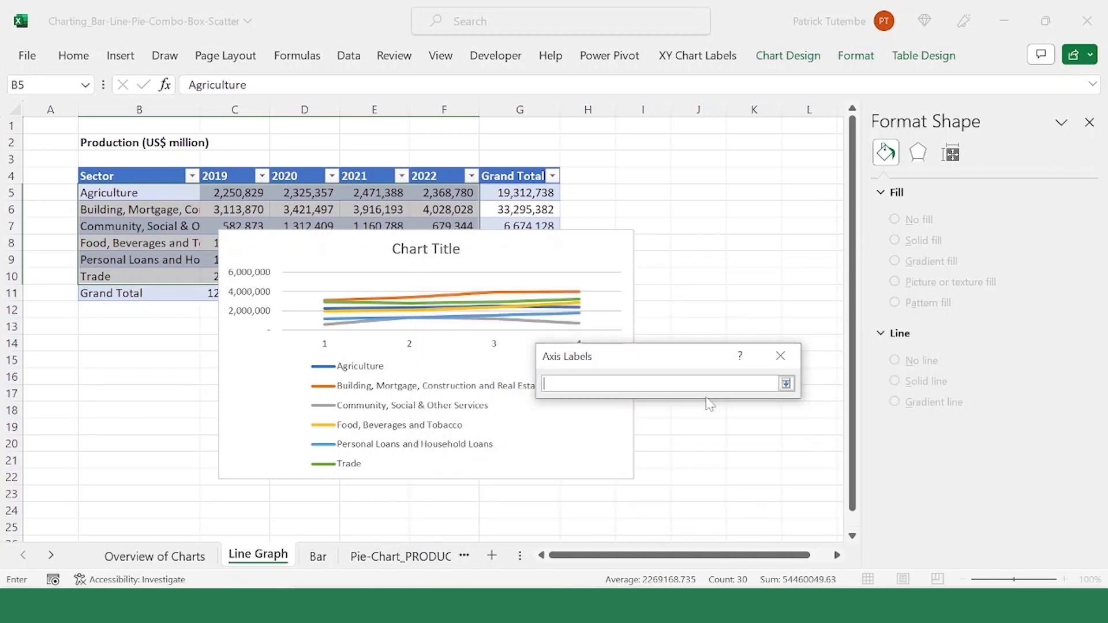
{"action": "left_click_drag", "start_coordinate": [218, 176], "coordinate": [425, 183]}
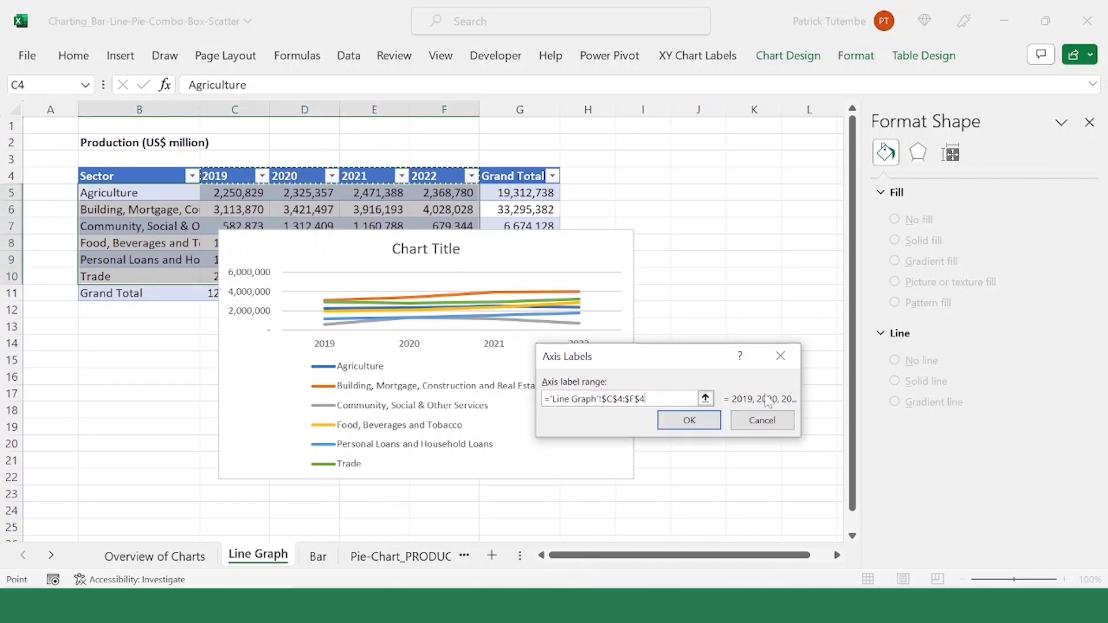
{"action": "left_click", "coordinate": [786, 383]}
{"action": "left_click", "coordinate": [689, 421]}
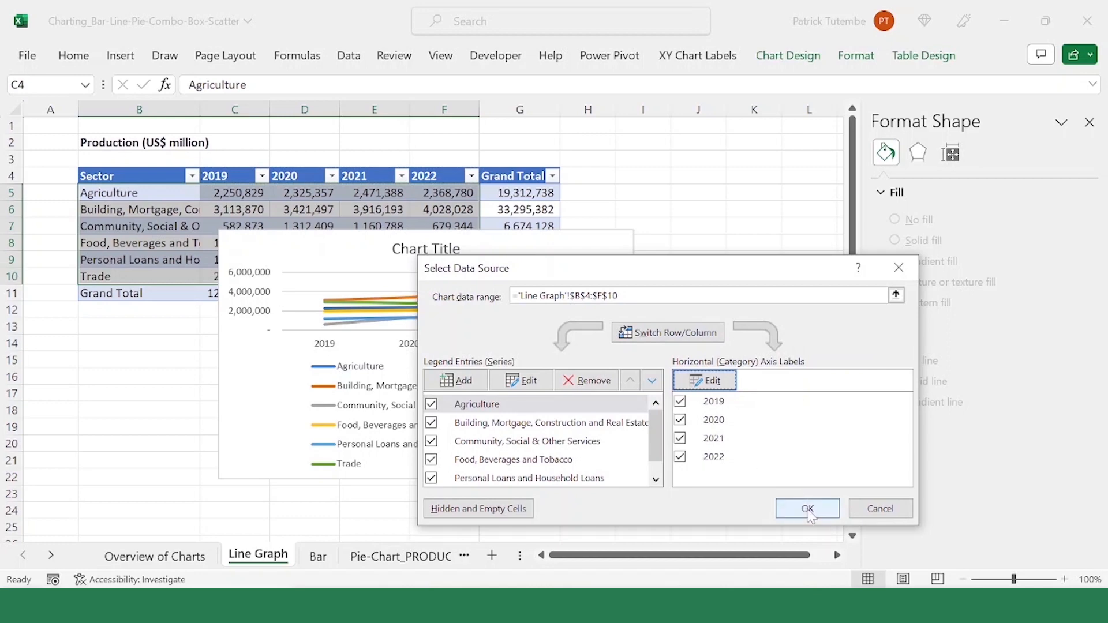
{"action": "left_click", "coordinate": [805, 504]}
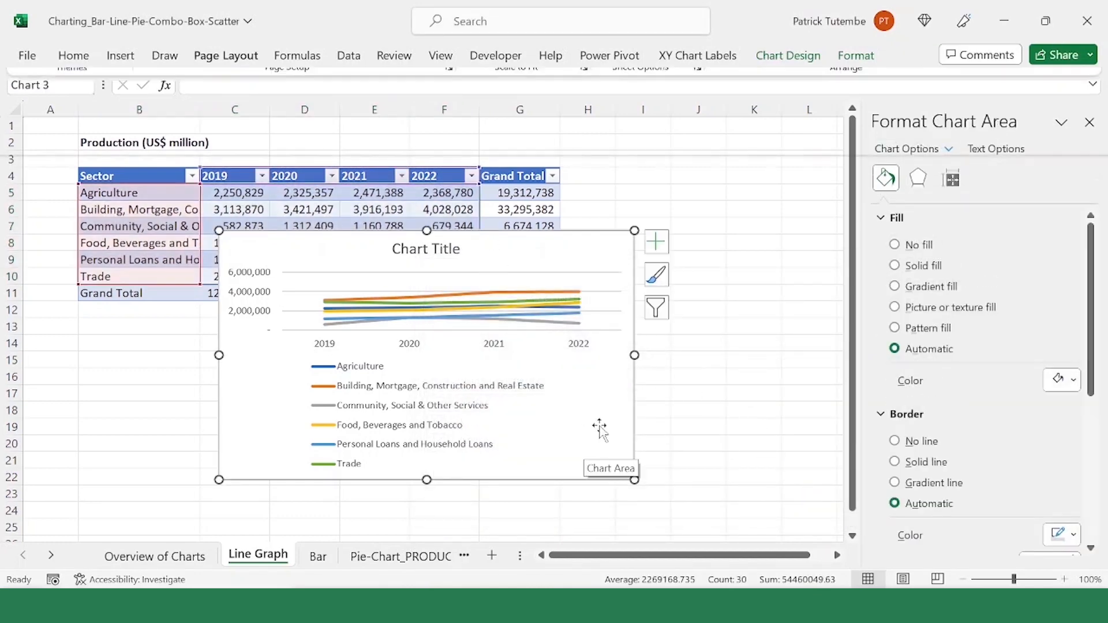
Step: Set the line chart's legend position to Right and widen the chart to give the sector names more room
{"action": "left_click", "coordinate": [406, 391]}
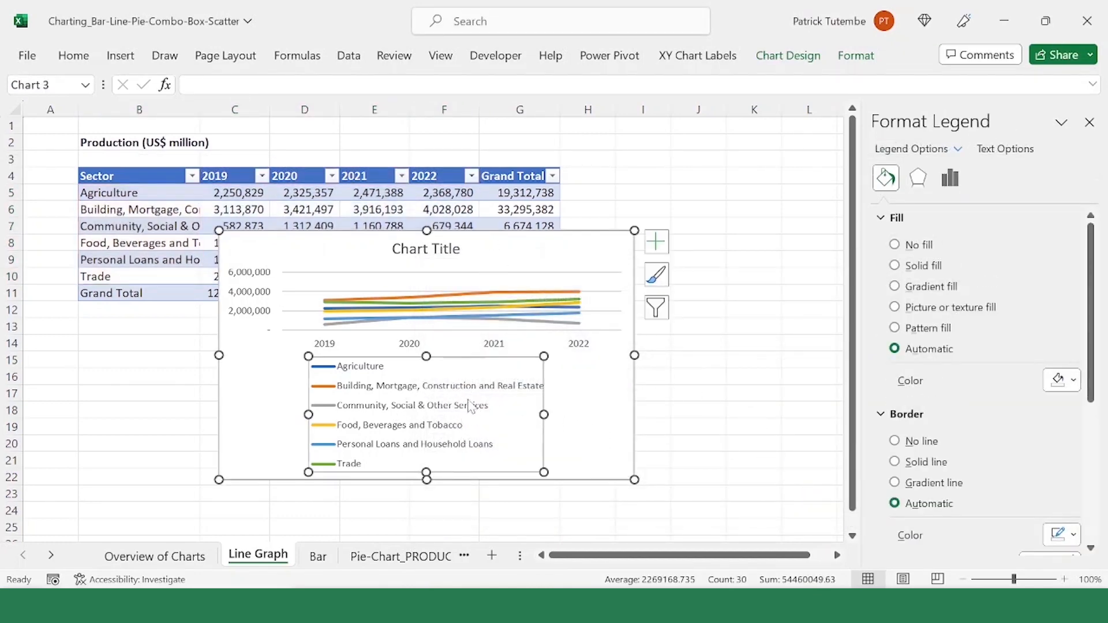
{"action": "right_click", "coordinate": [469, 400]}
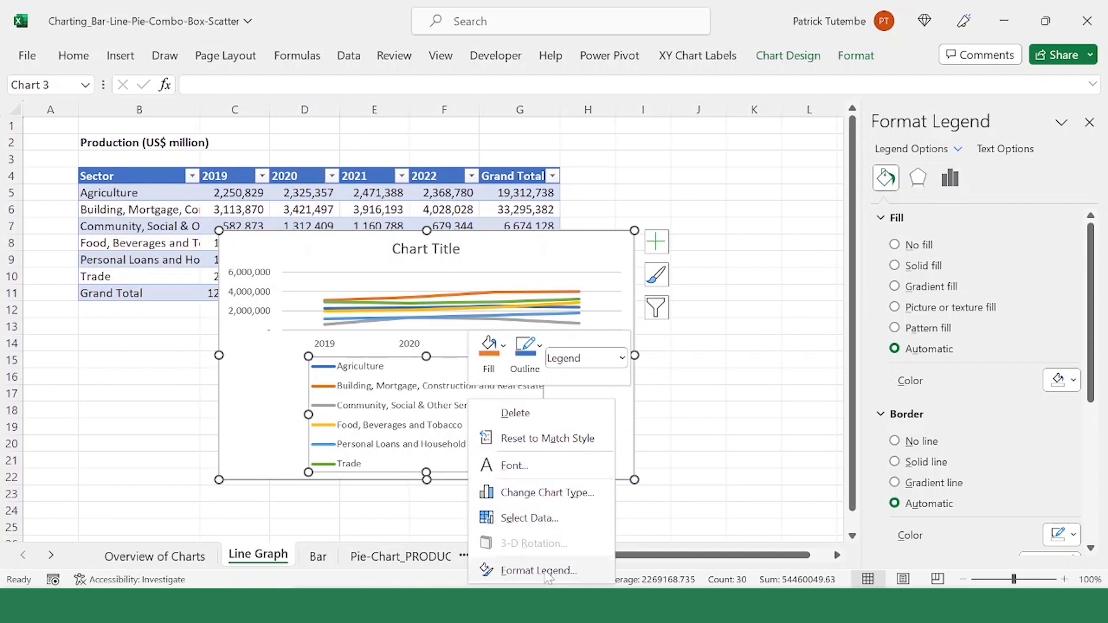
{"action": "left_click", "coordinate": [548, 571]}
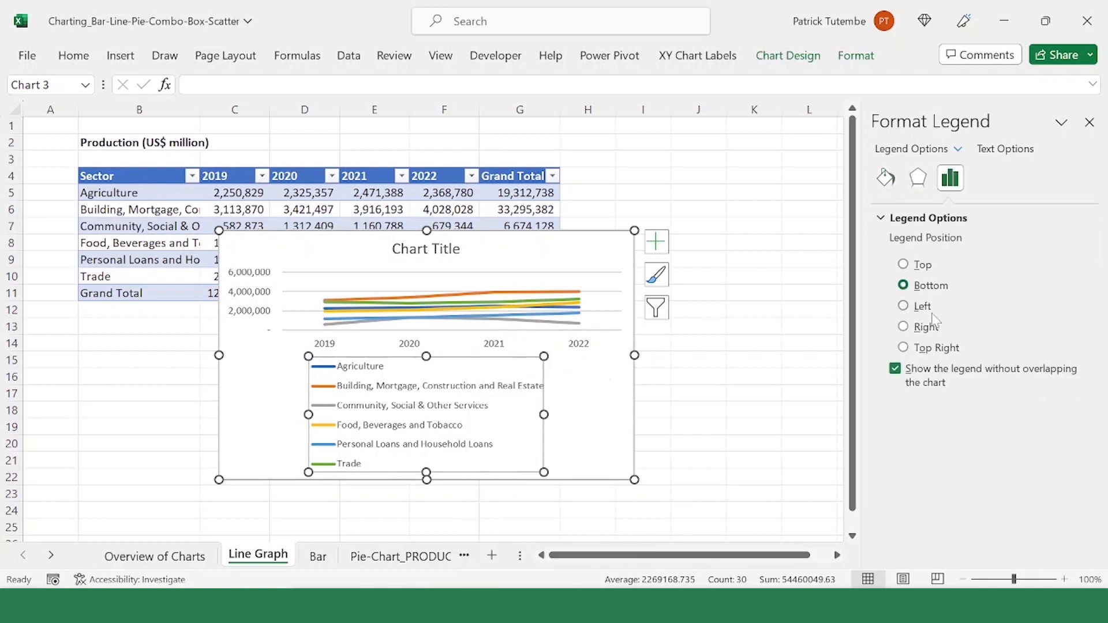
{"action": "left_click", "coordinate": [933, 327]}
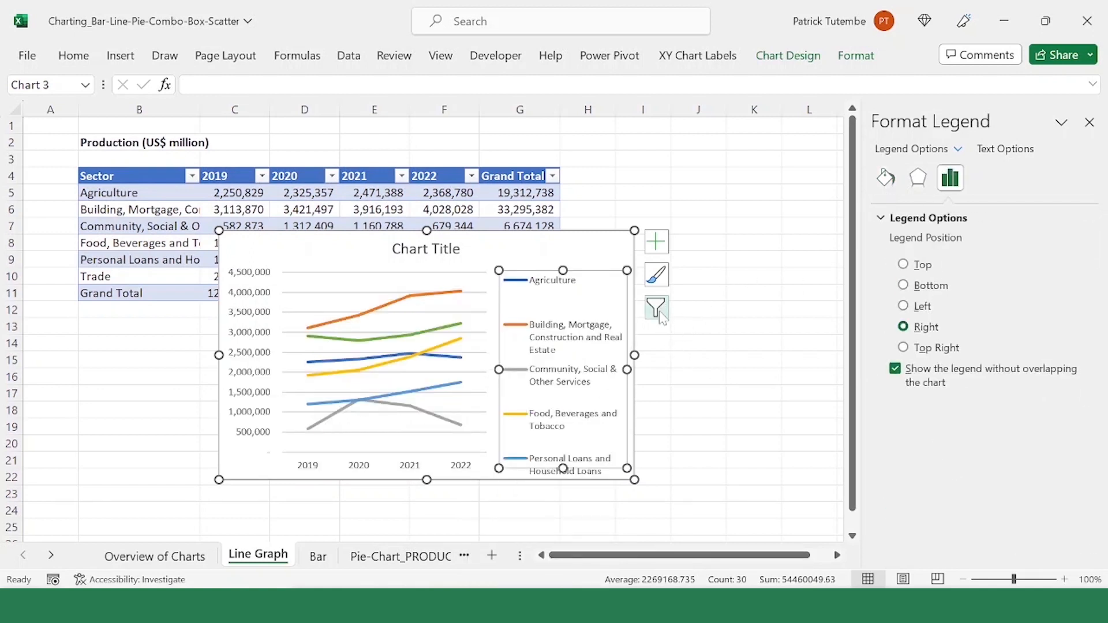
{"action": "left_click_drag", "start_coordinate": [635, 356], "coordinate": [692, 357]}
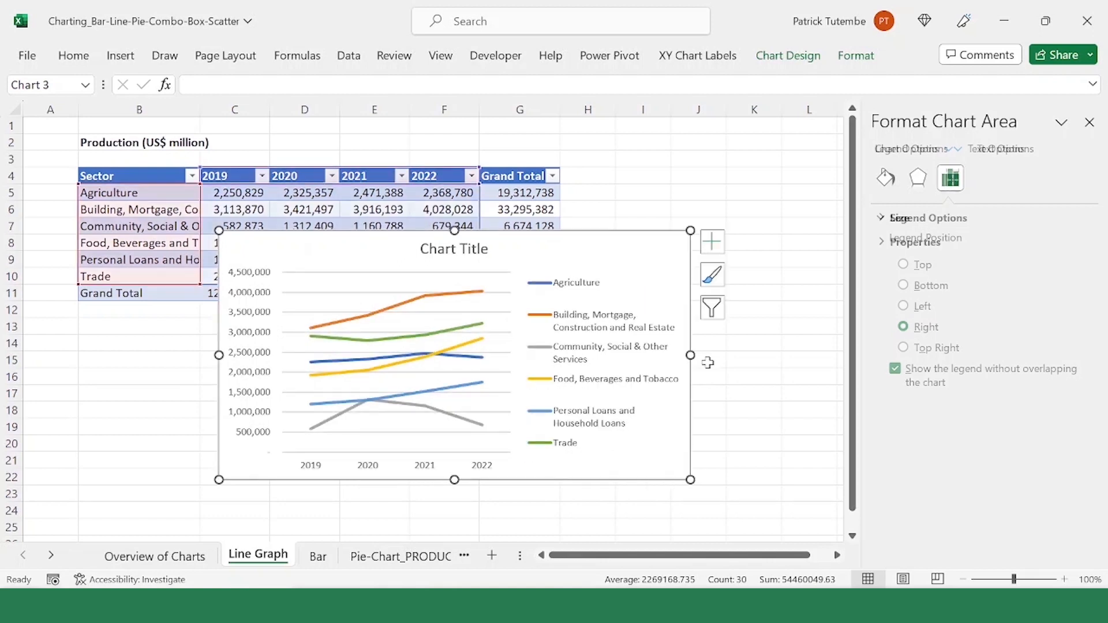
{"action": "left_click", "coordinate": [613, 326]}
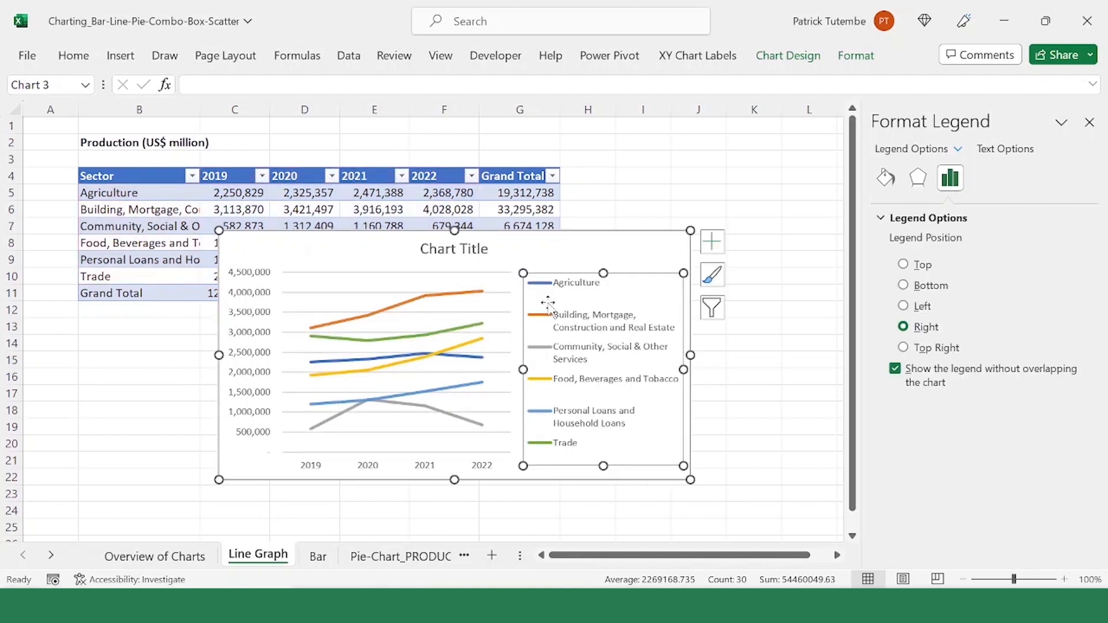
{"action": "left_click", "coordinate": [602, 471]}
{"action": "left_click", "coordinate": [594, 393]}
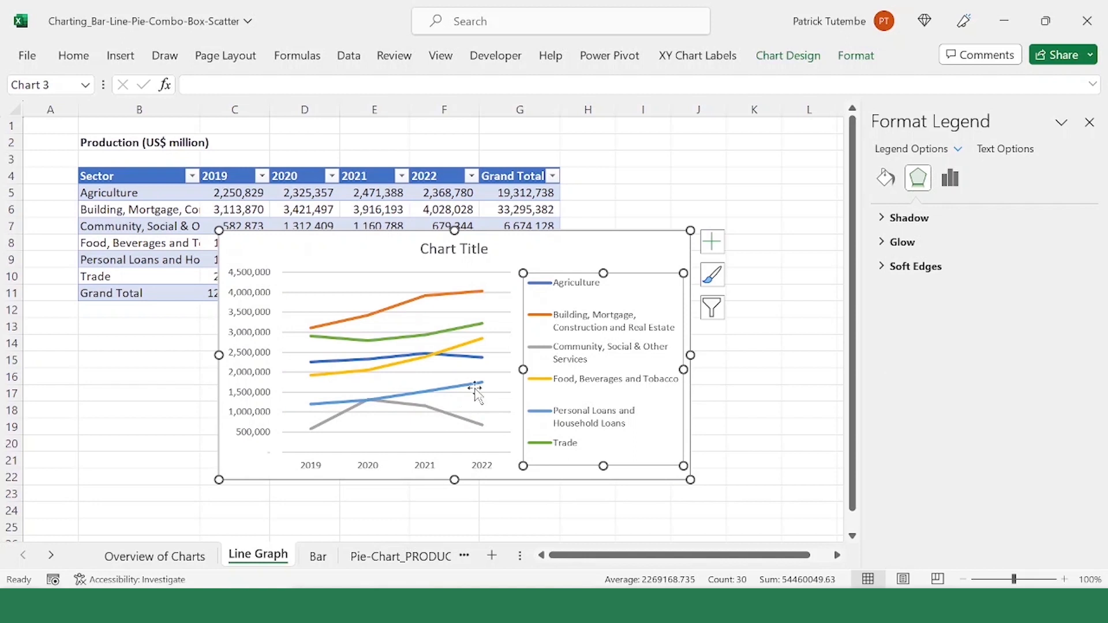
Step: Delete the chart's major horizontal gridlines and make the year axis labels bold
{"action": "left_click", "coordinate": [345, 283]}
{"action": "left_click", "coordinate": [339, 293]}
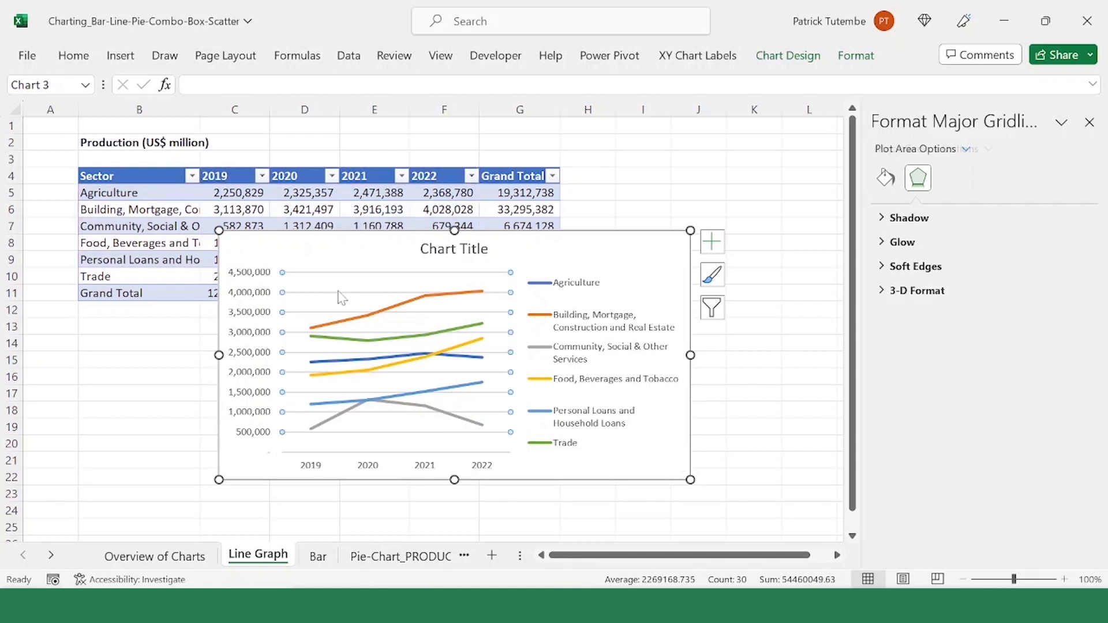
{"action": "key", "text": "Delete"}
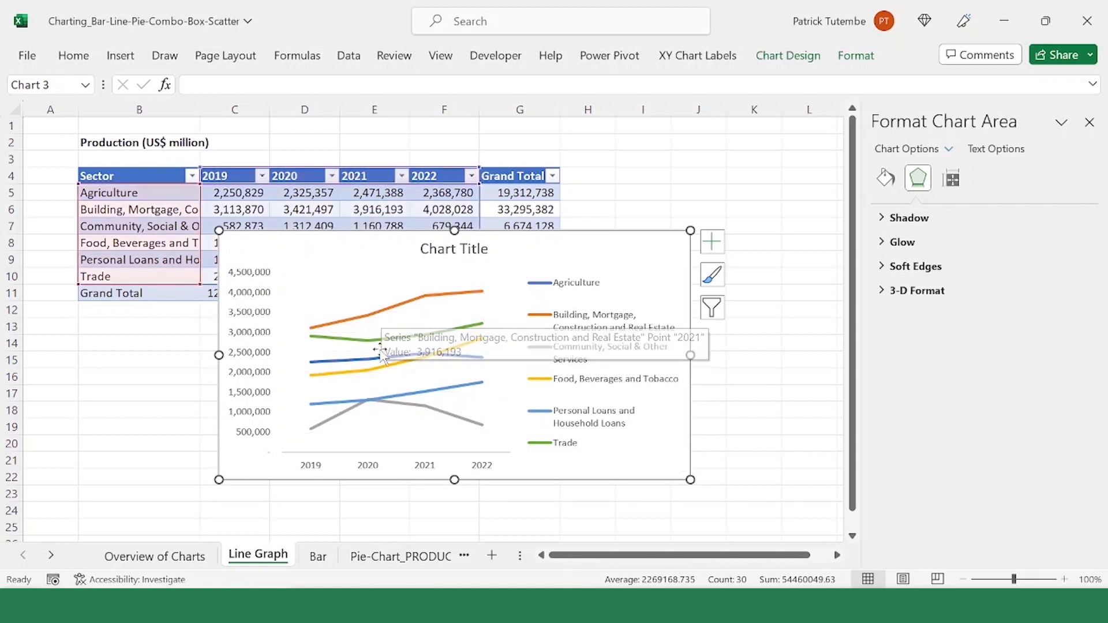
{"action": "left_click", "coordinate": [380, 474]}
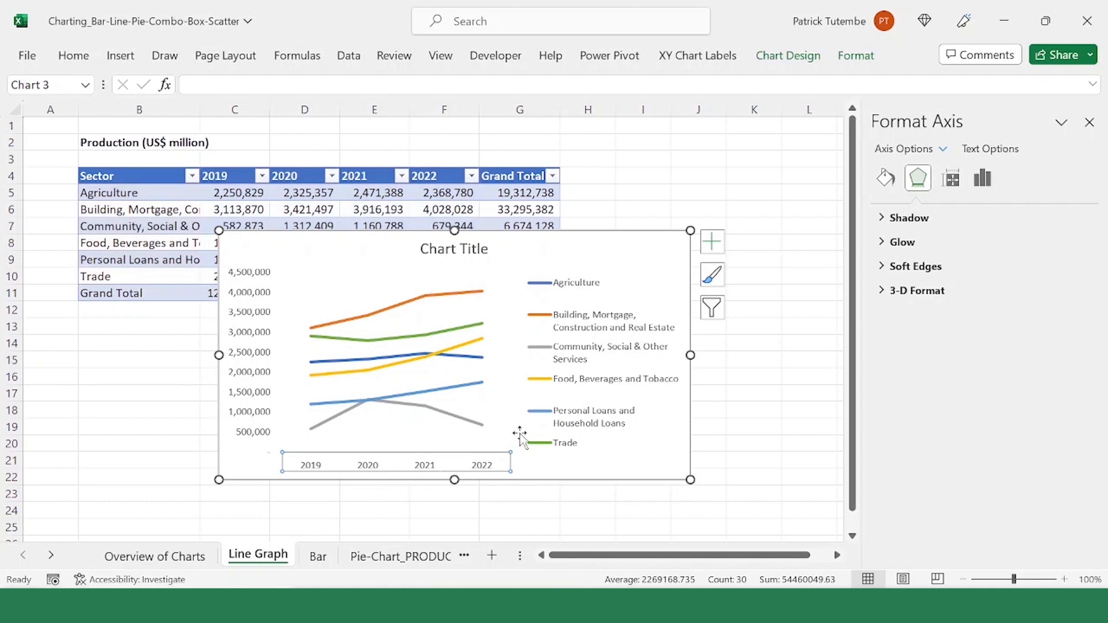
{"action": "key", "text": "ctrl+b"}
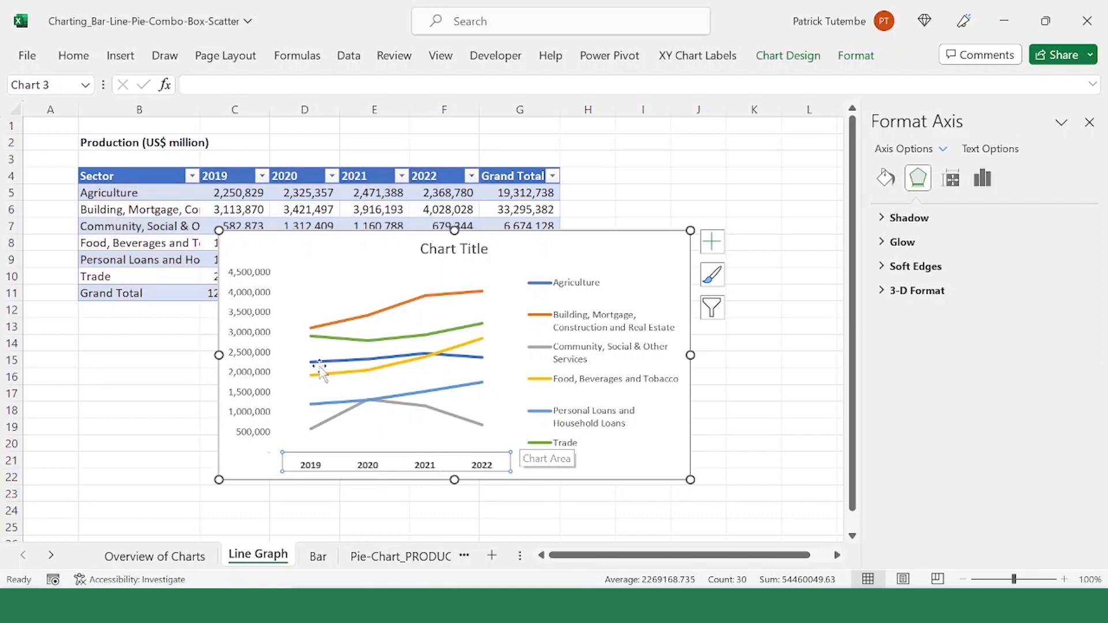
Step: Add a primary vertical axis title to the line chart with the text Production (US$ Mill)
{"action": "left_click", "coordinate": [255, 323]}
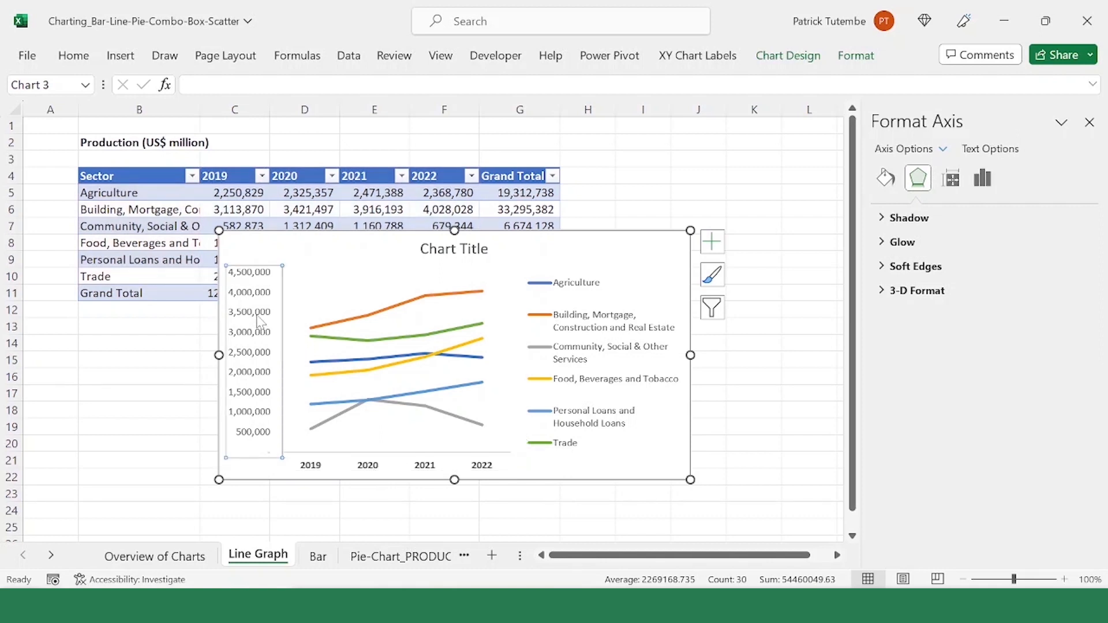
{"action": "left_click", "coordinate": [788, 55]}
{"action": "left_click", "coordinate": [59, 122]}
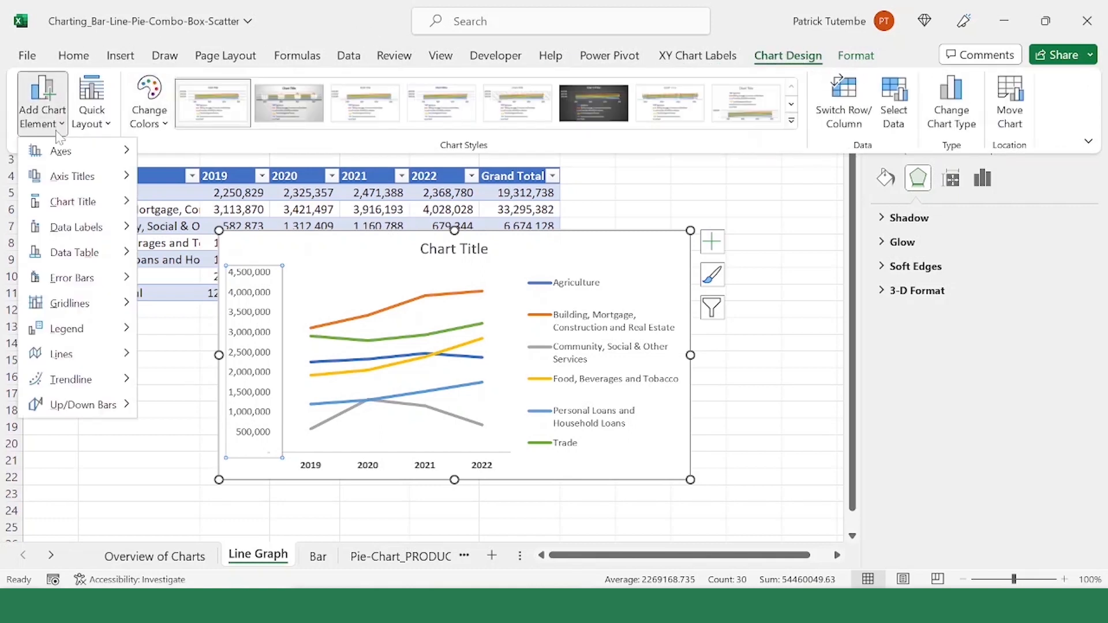
{"action": "mouse_move", "coordinate": [75, 176]}
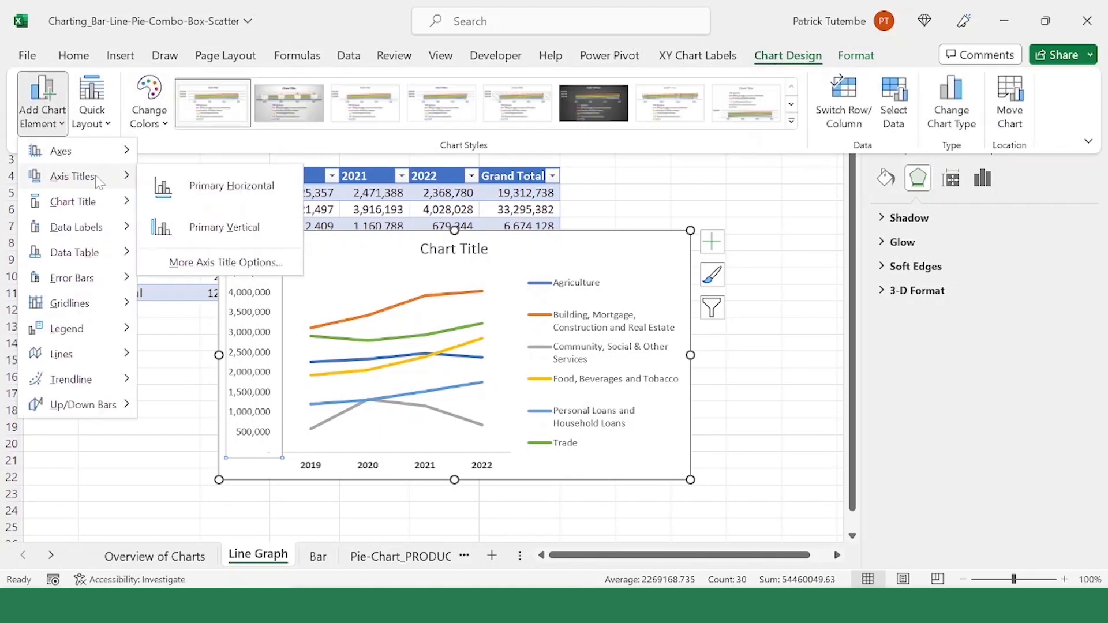
{"action": "left_click", "coordinate": [243, 231]}
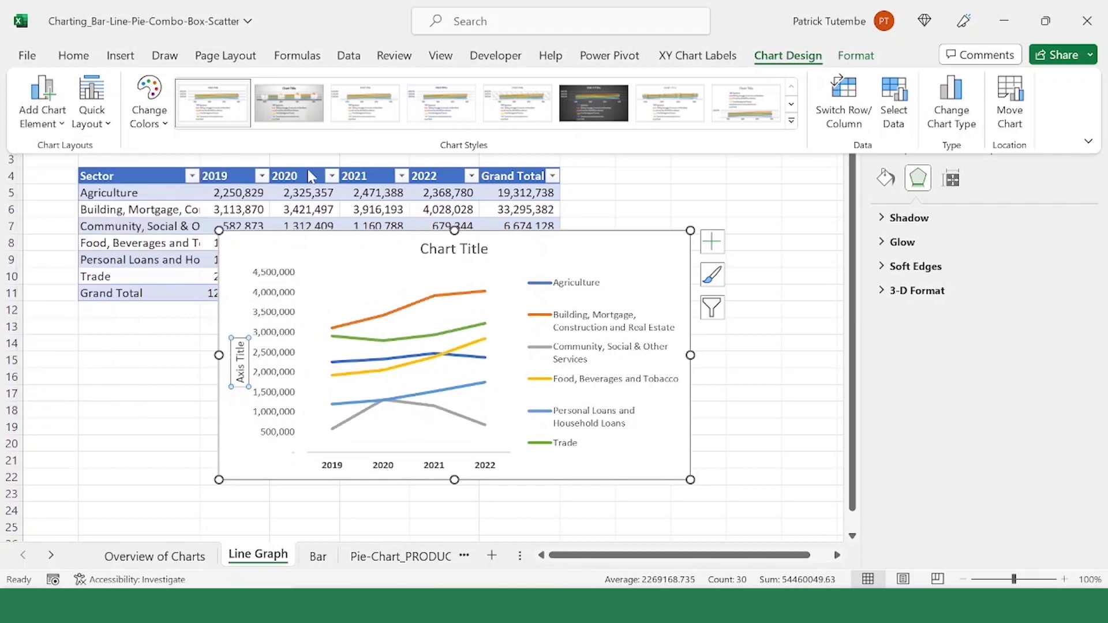
{"action": "type", "text": "Pro"}
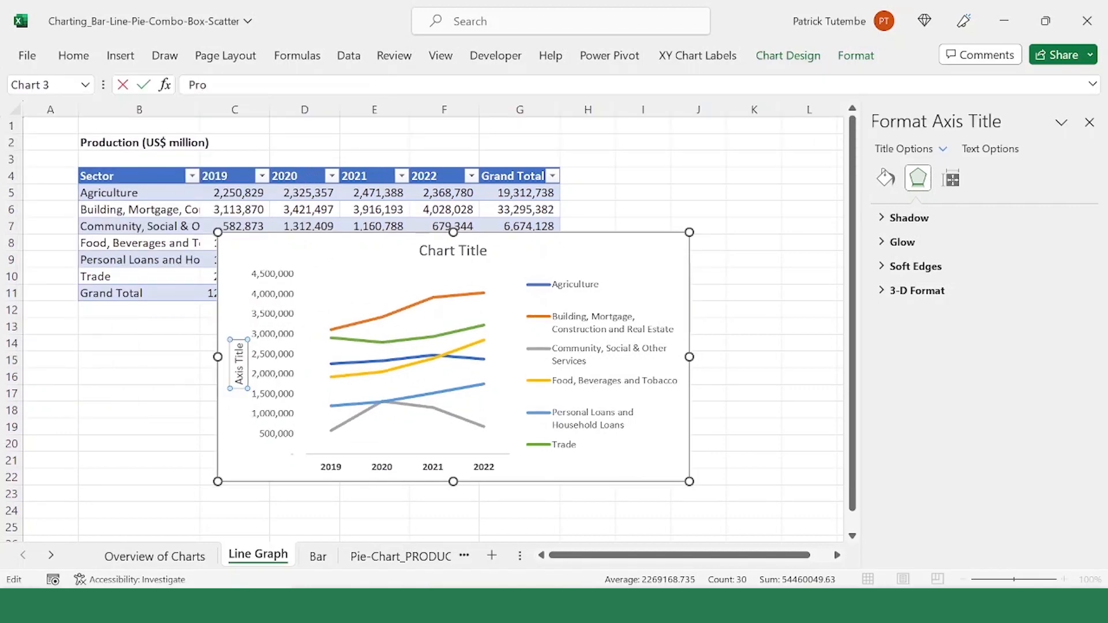
{"action": "type", "text": "duction (US$ Mill"}
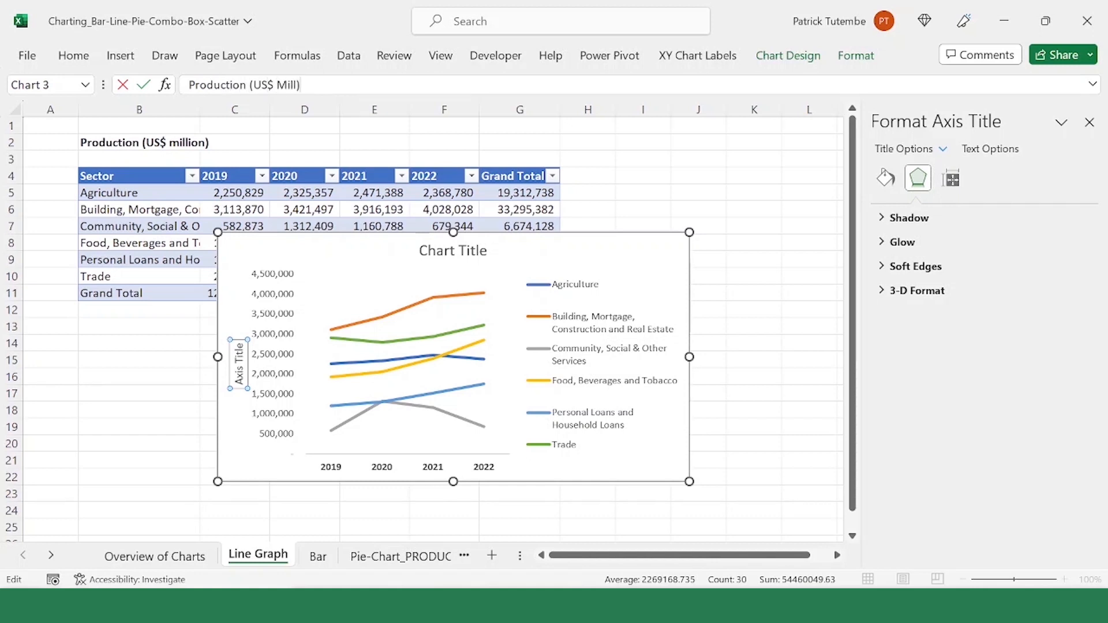
{"action": "key", "text": "Return"}
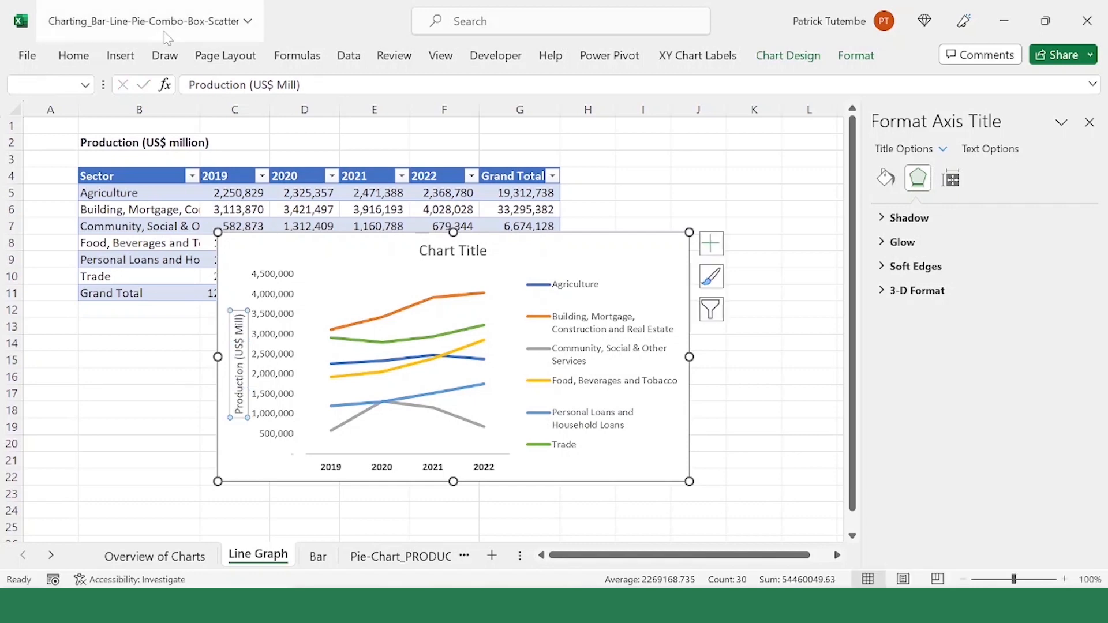
Step: Make the vertical axis title bold and delete the placeholder chart title
{"action": "left_click", "coordinate": [73, 55]}
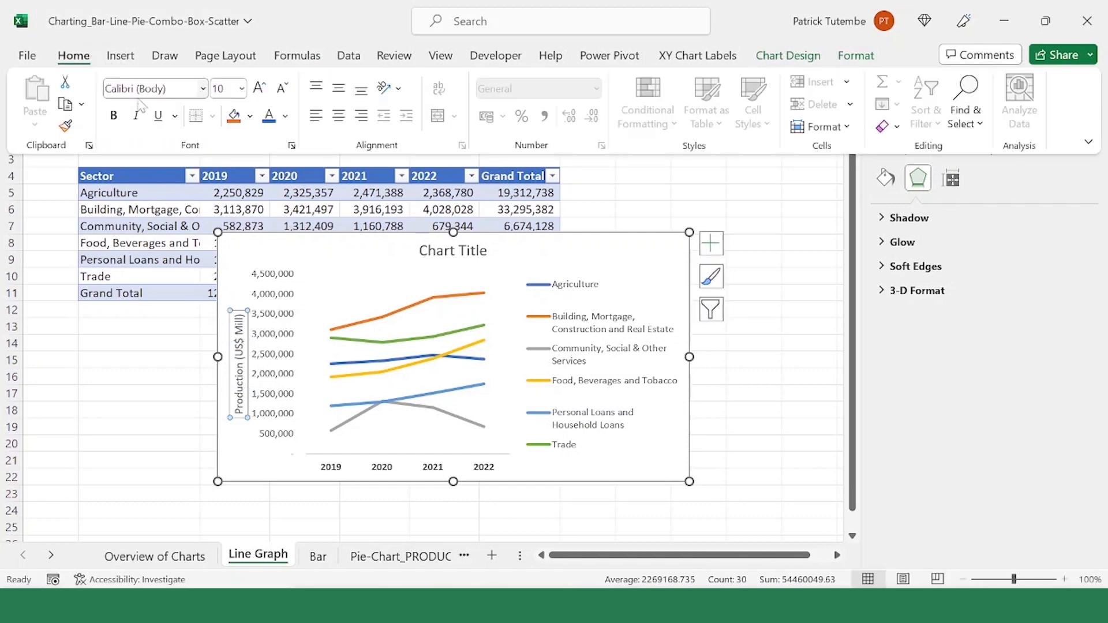
{"action": "left_click", "coordinate": [114, 115]}
{"action": "left_click", "coordinate": [456, 249]}
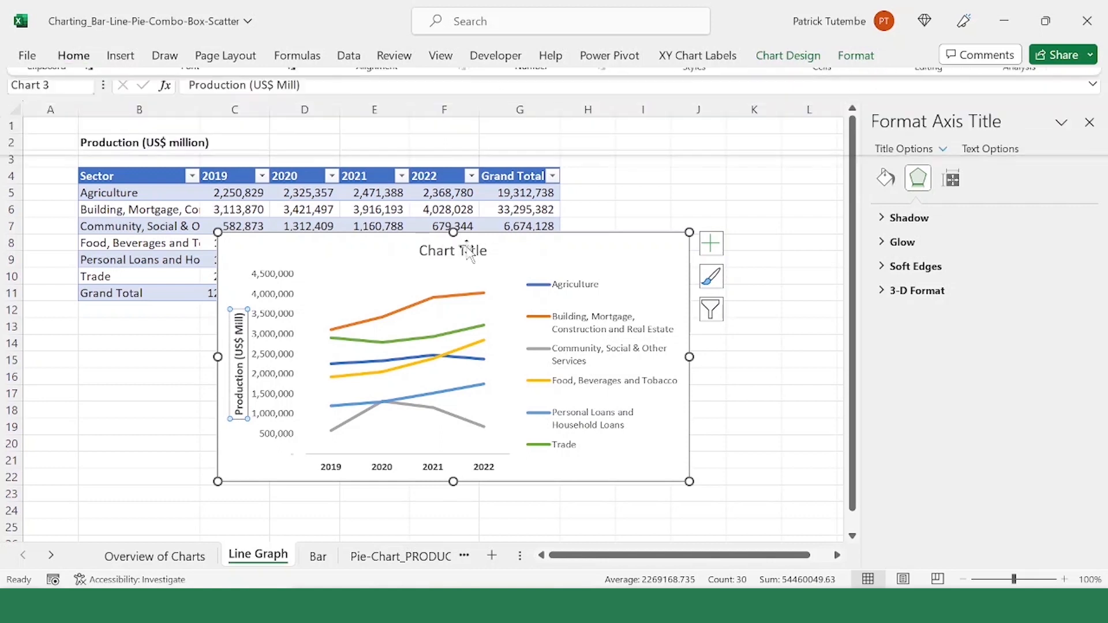
{"action": "key", "text": "Delete"}
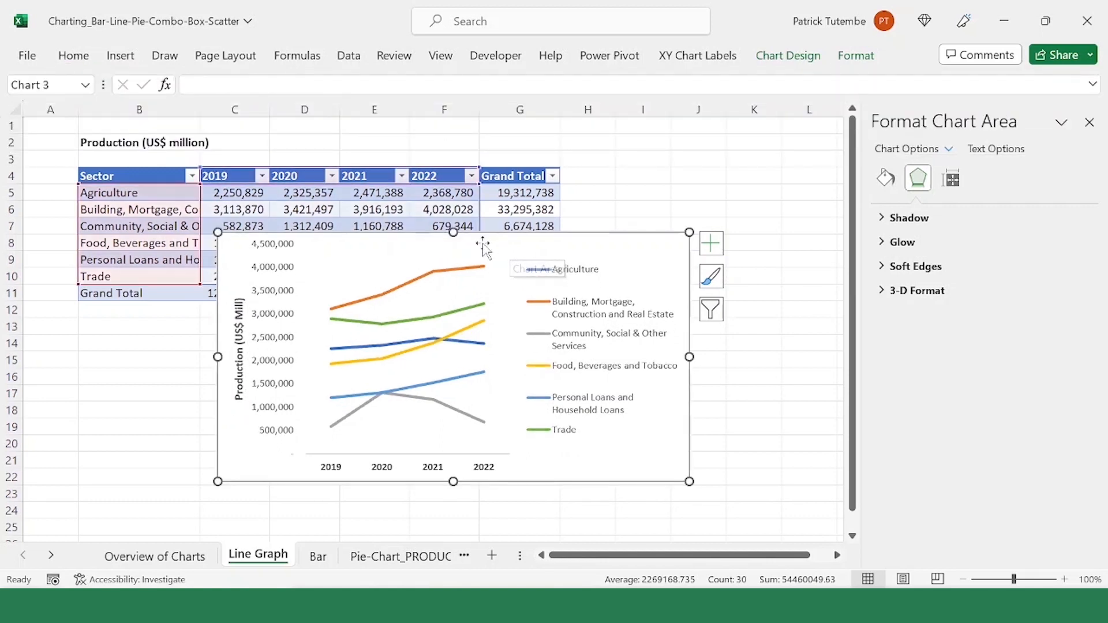
Step: Apply a light blue solid fill to the line chart's chart area
{"action": "left_click", "coordinate": [492, 299]}
{"action": "left_click", "coordinate": [626, 251]}
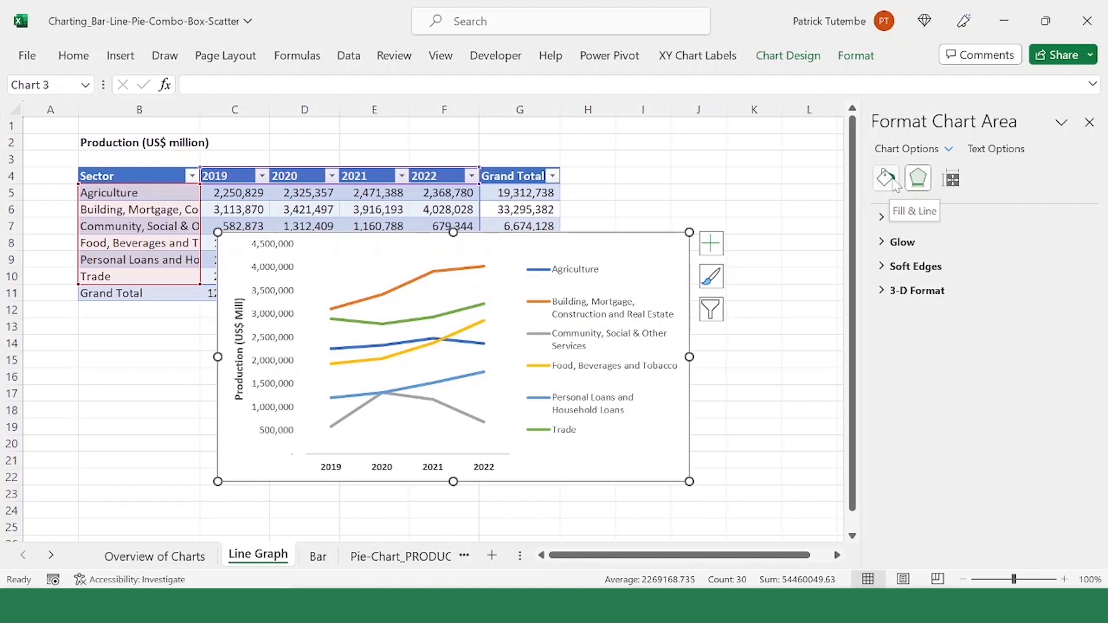
{"action": "left_click", "coordinate": [888, 180]}
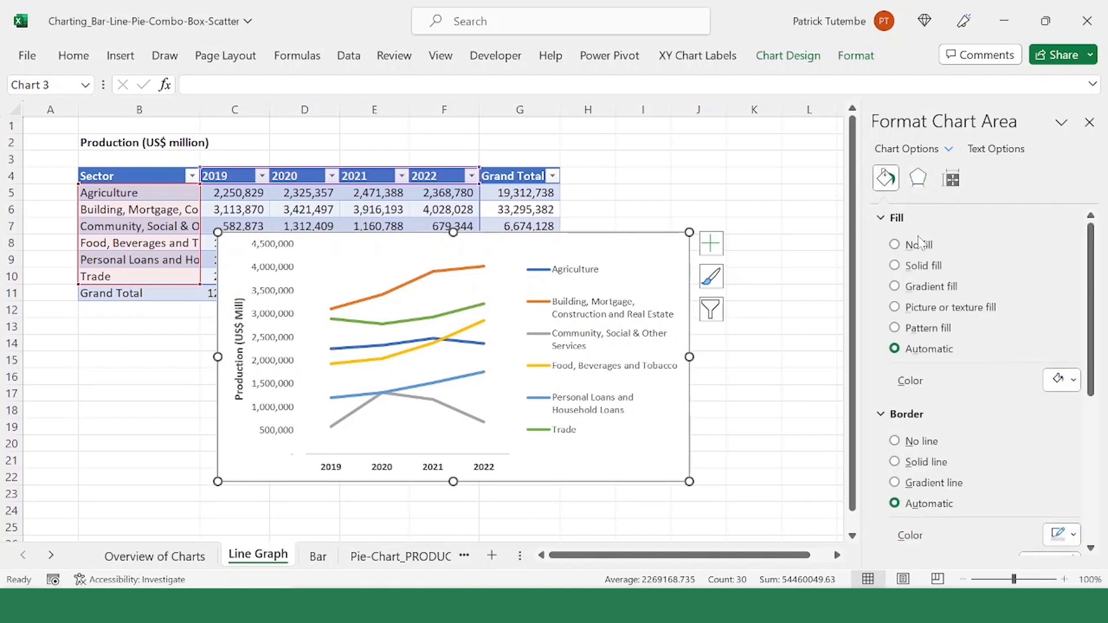
{"action": "left_click", "coordinate": [926, 267]}
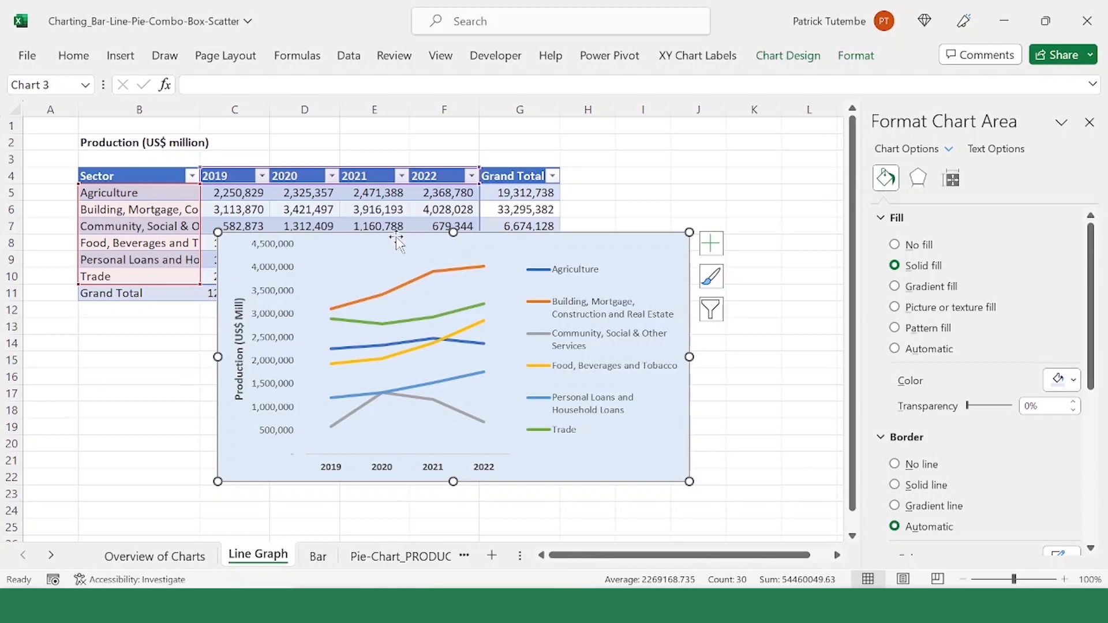
Step: Move the line chart down below the production table's Grand Total row so it covers no table values
{"action": "left_click_drag", "start_coordinate": [396, 239], "coordinate": [420, 281]}
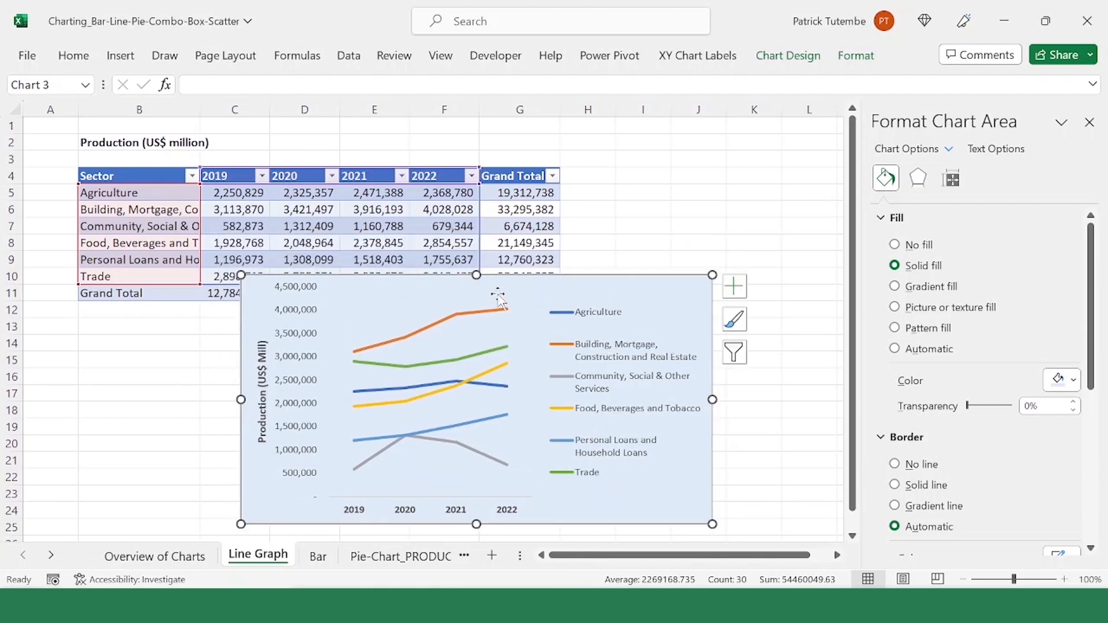
{"action": "left_click", "coordinate": [678, 224]}
{"action": "left_click", "coordinate": [655, 292]}
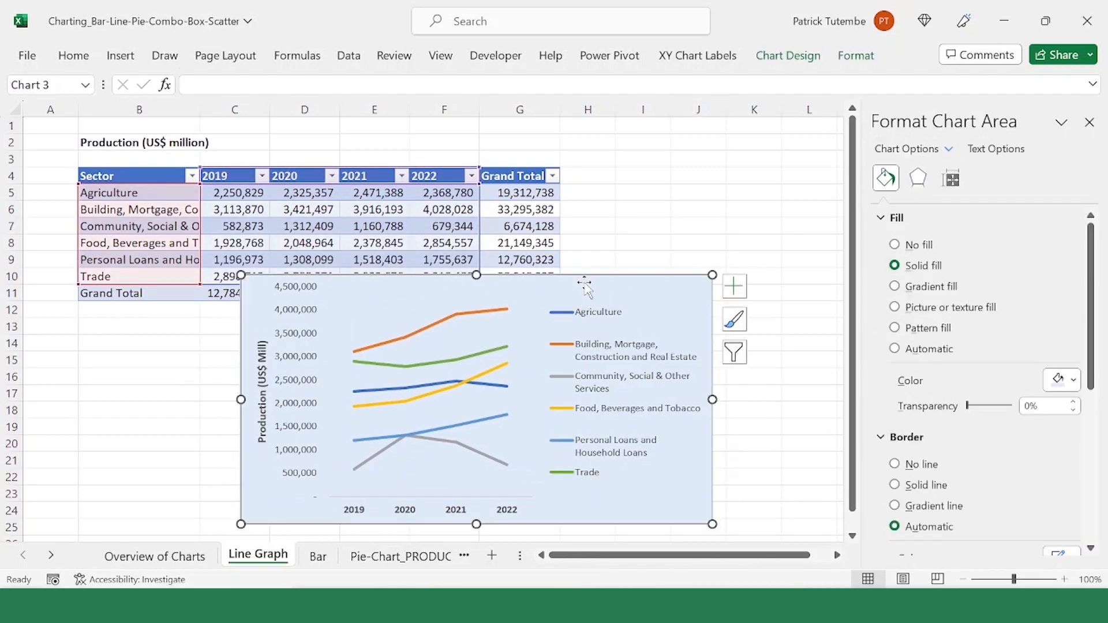
{"action": "left_click_drag", "start_coordinate": [582, 287], "coordinate": [520, 317]}
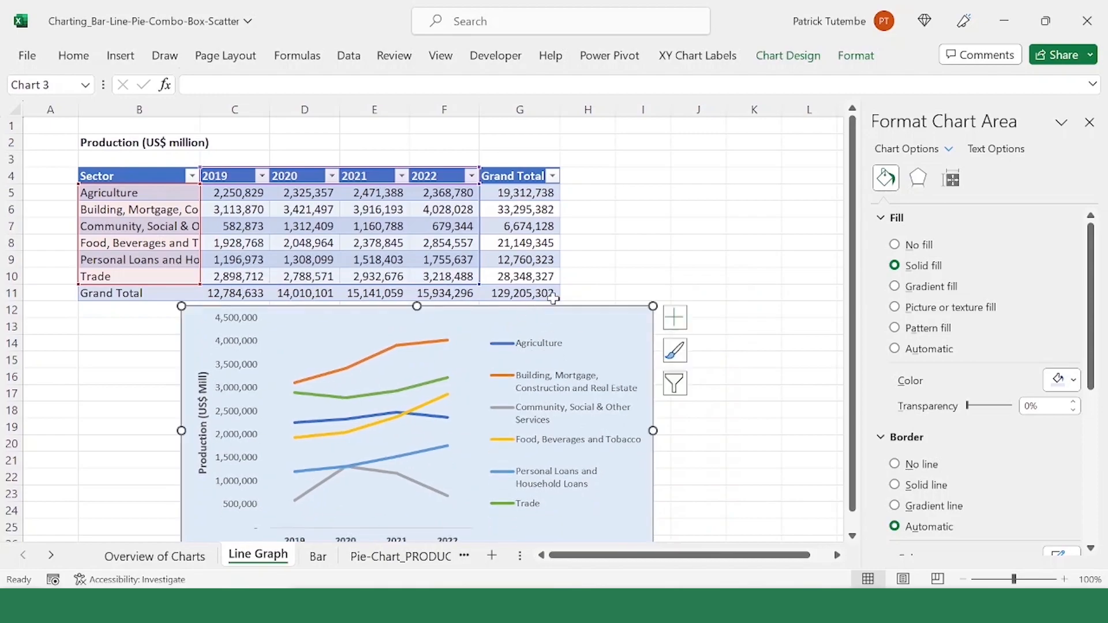
Step: Turn on built-in markers for the Community, Social & Other Services line in the line chart
{"action": "left_click", "coordinate": [592, 258]}
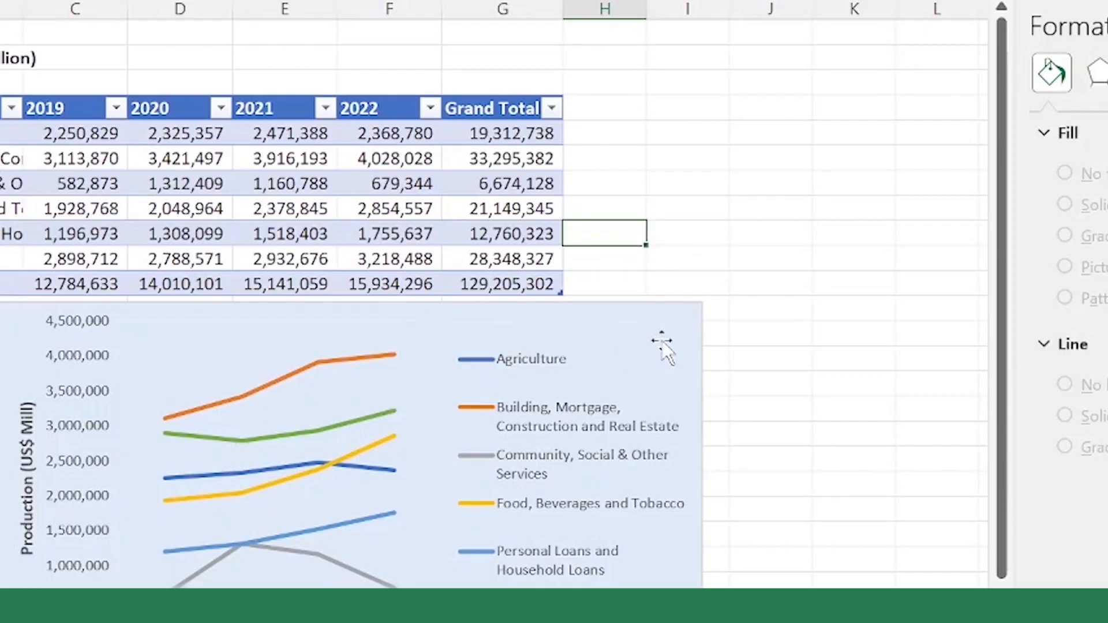
{"action": "left_click", "coordinate": [344, 575]}
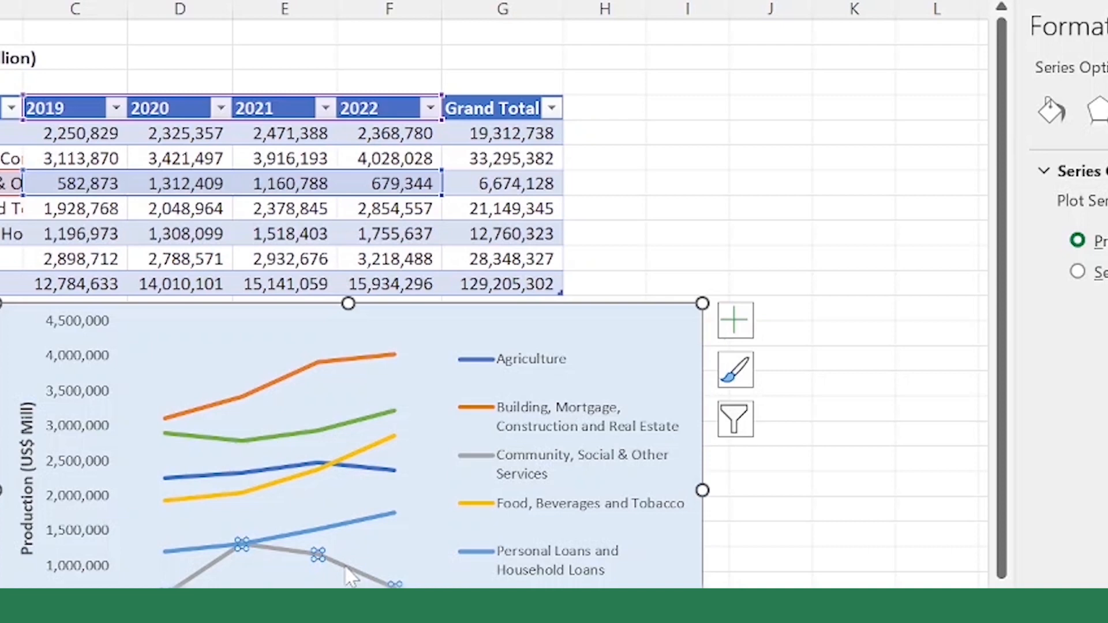
{"action": "left_click", "coordinate": [342, 537]}
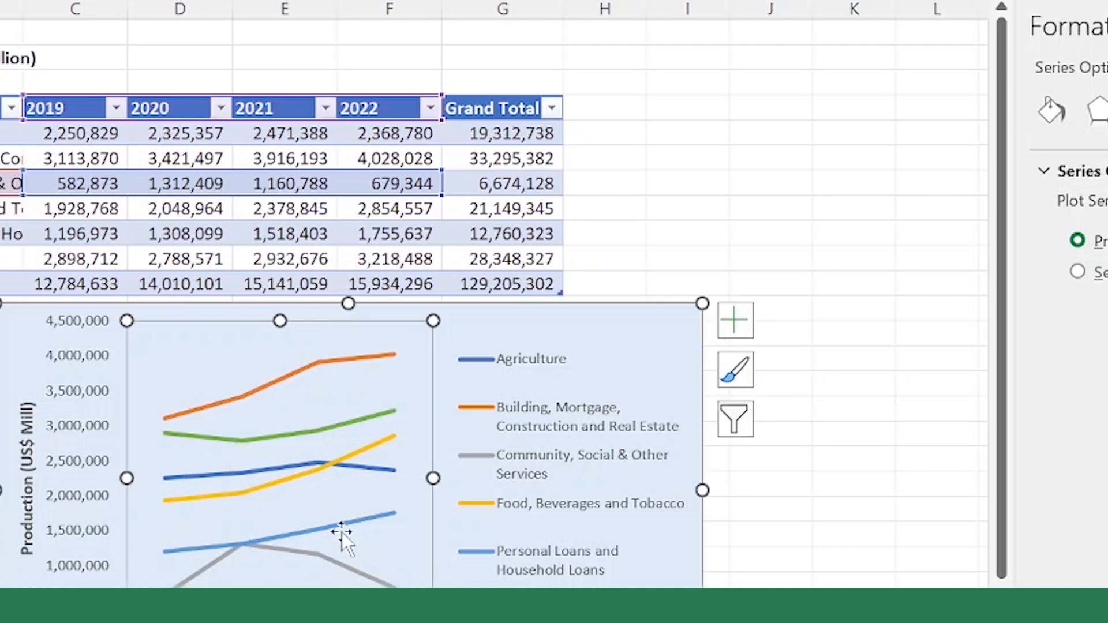
{"action": "left_click", "coordinate": [325, 563]}
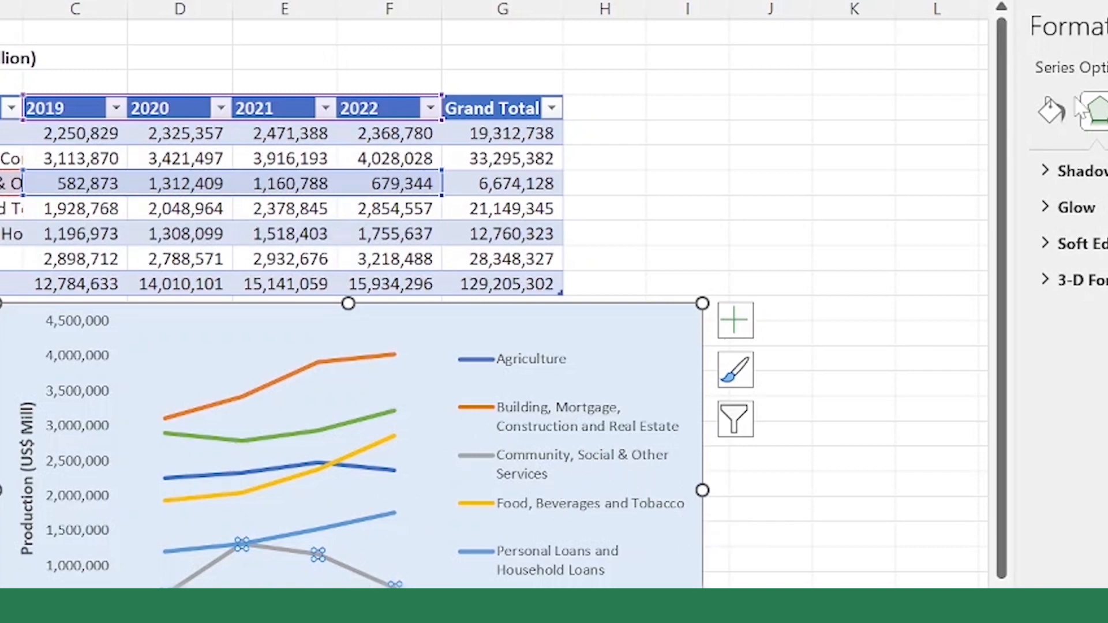
{"action": "left_click", "coordinate": [1053, 119]}
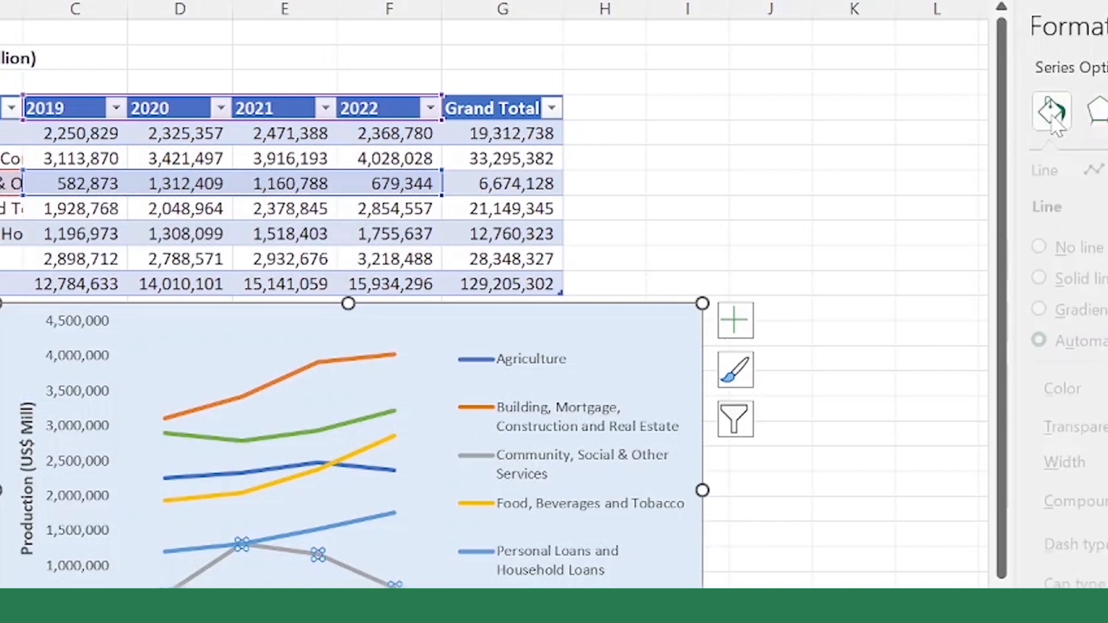
{"action": "left_click", "coordinate": [1107, 170]}
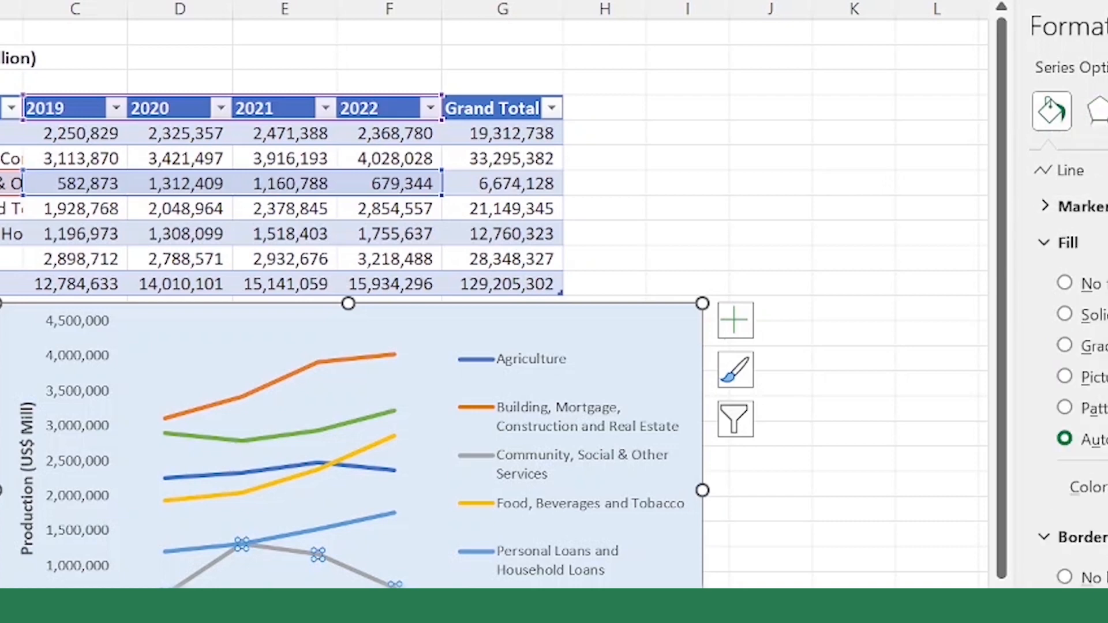
{"action": "left_click", "coordinate": [1097, 207]}
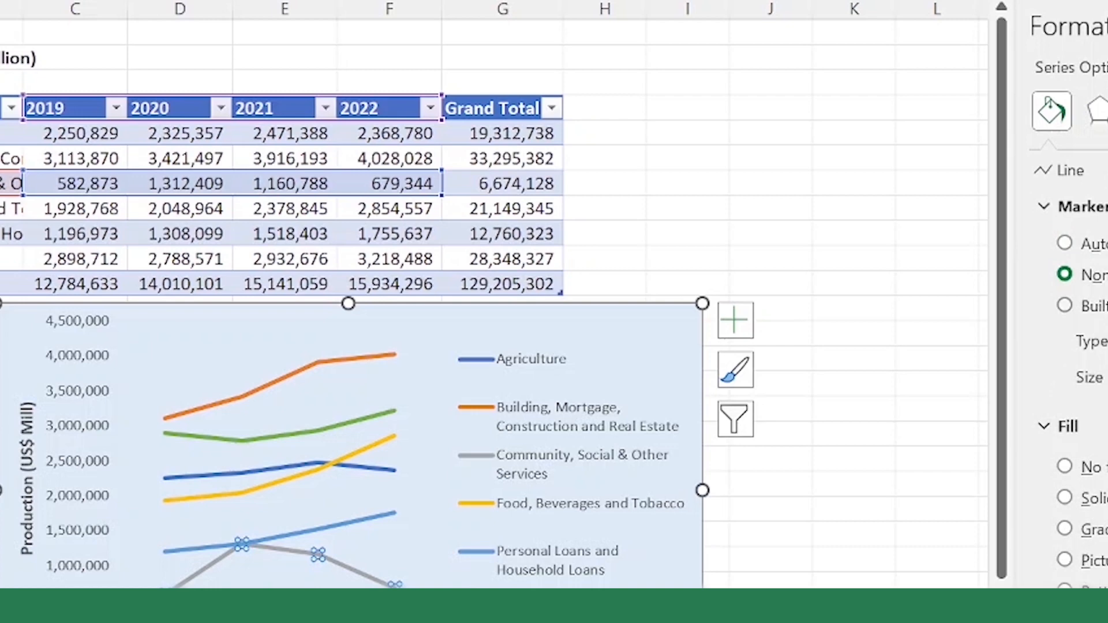
{"action": "left_click", "coordinate": [1097, 306]}
Step: Change the Community, Social & Other Services line's markers to larger triangles
{"action": "left_click", "coordinate": [319, 554]}
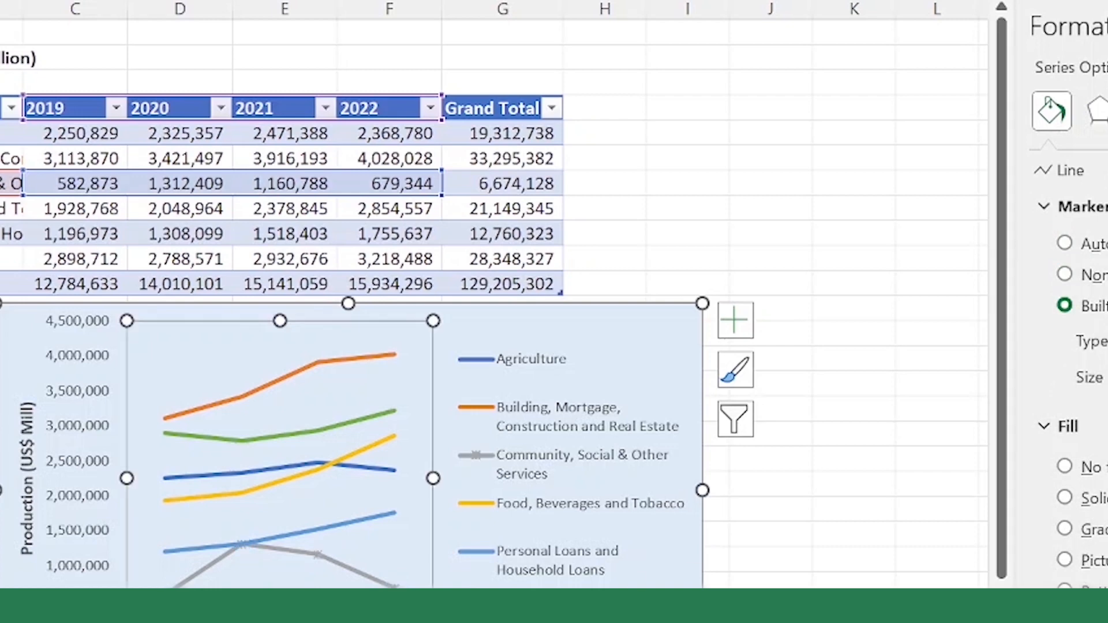
{"action": "left_click", "coordinate": [319, 554]}
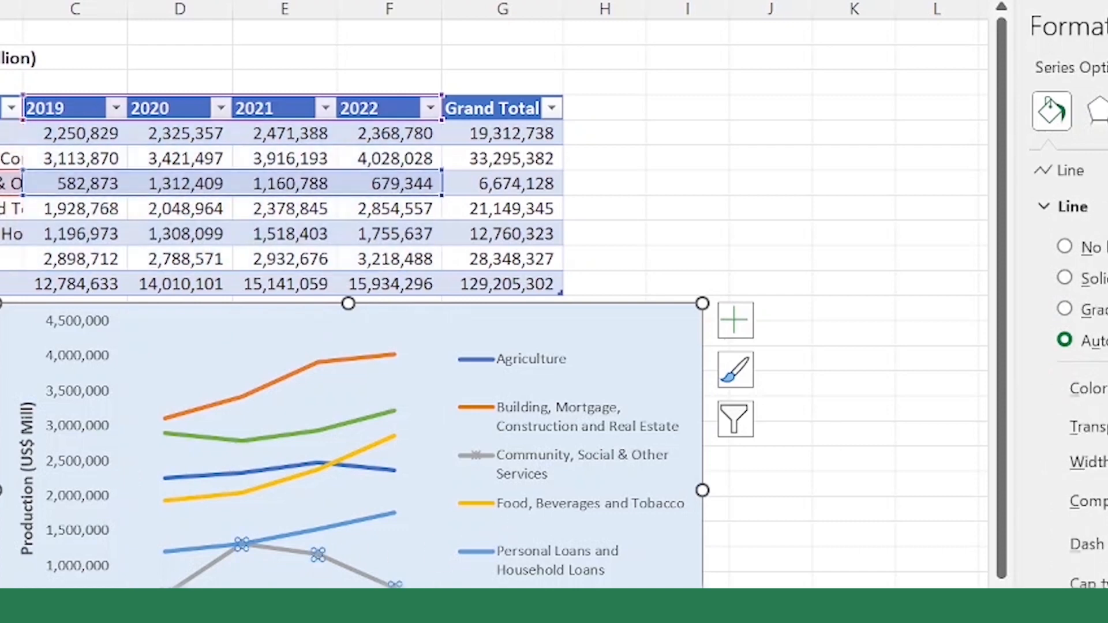
{"action": "left_click", "coordinate": [1100, 171]}
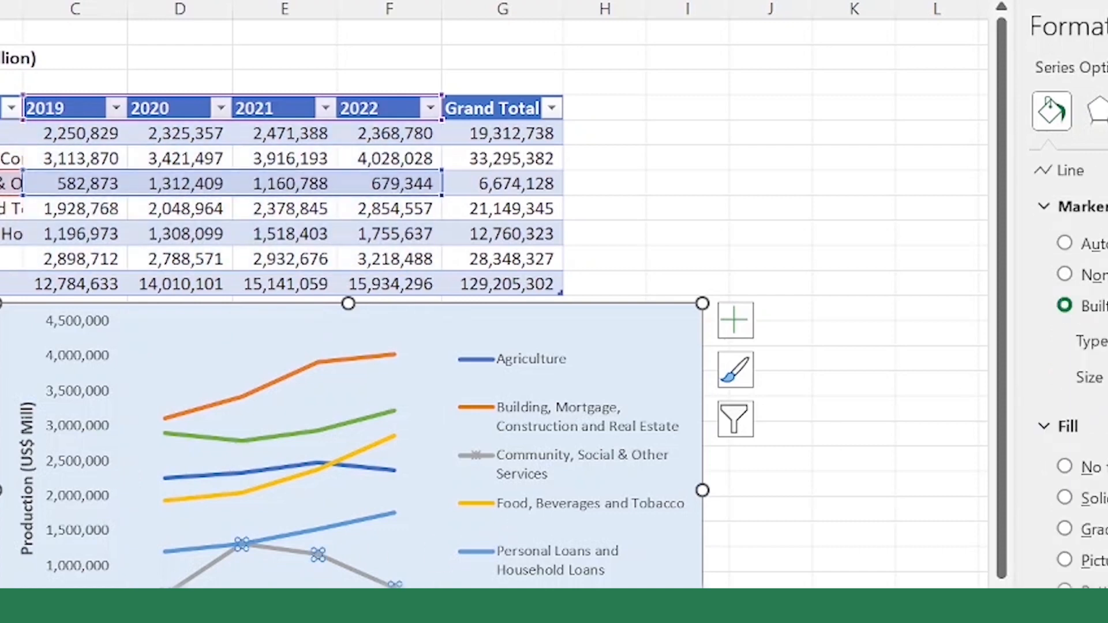
{"action": "left_click", "coordinate": [1107, 426]}
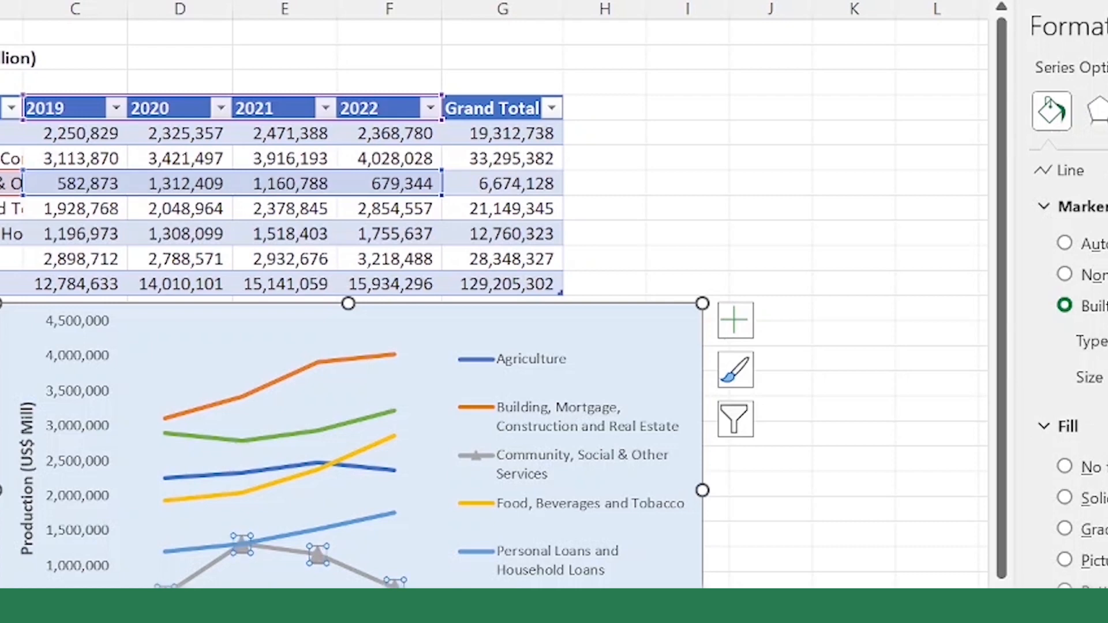
Step: Format the Community, Social & Other Services line as a thicker solid blue line with a dashed pattern
{"action": "left_click", "coordinate": [1046, 208]}
{"action": "left_click", "coordinate": [1068, 171]}
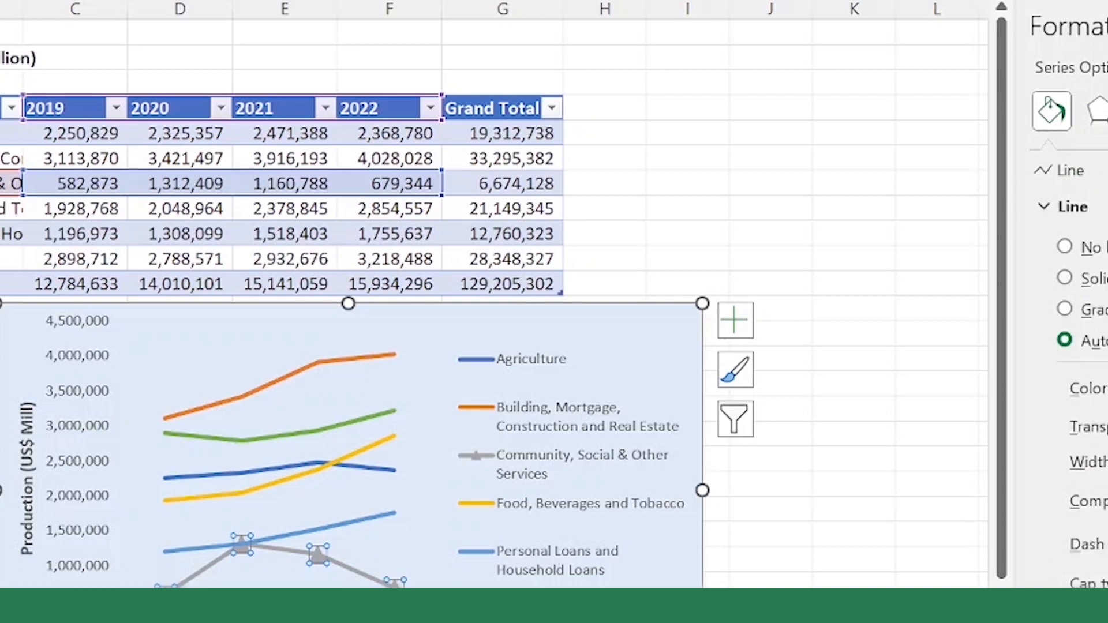
{"action": "left_click", "coordinate": [1092, 280]}
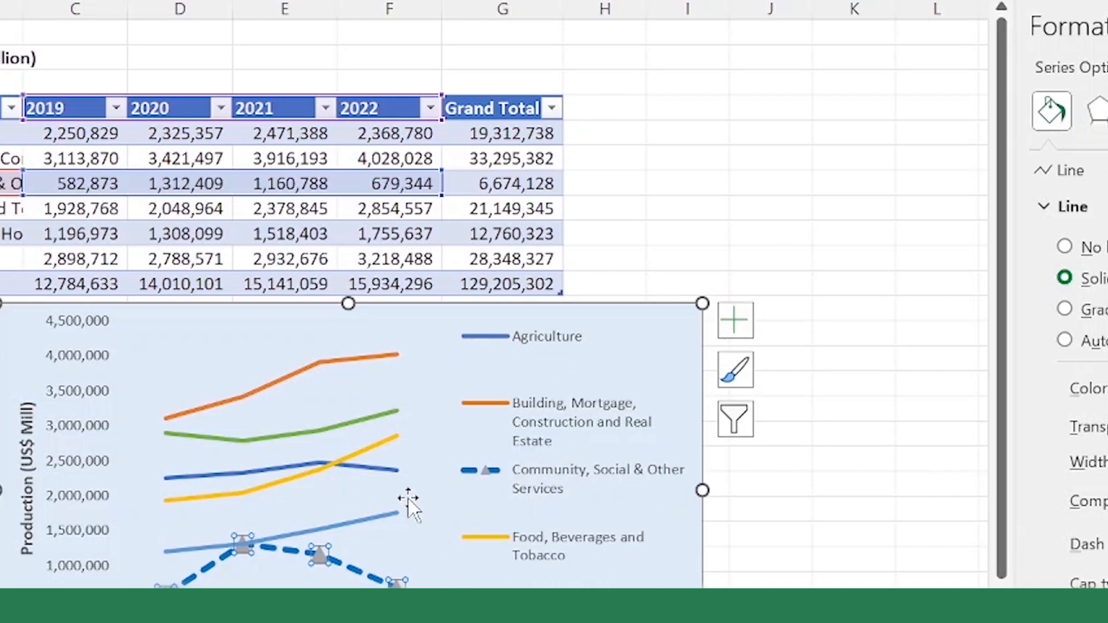
Step: Format the Personal Loans and Household Loans line as a dark red line with a dotted pattern
{"action": "left_click", "coordinate": [356, 522]}
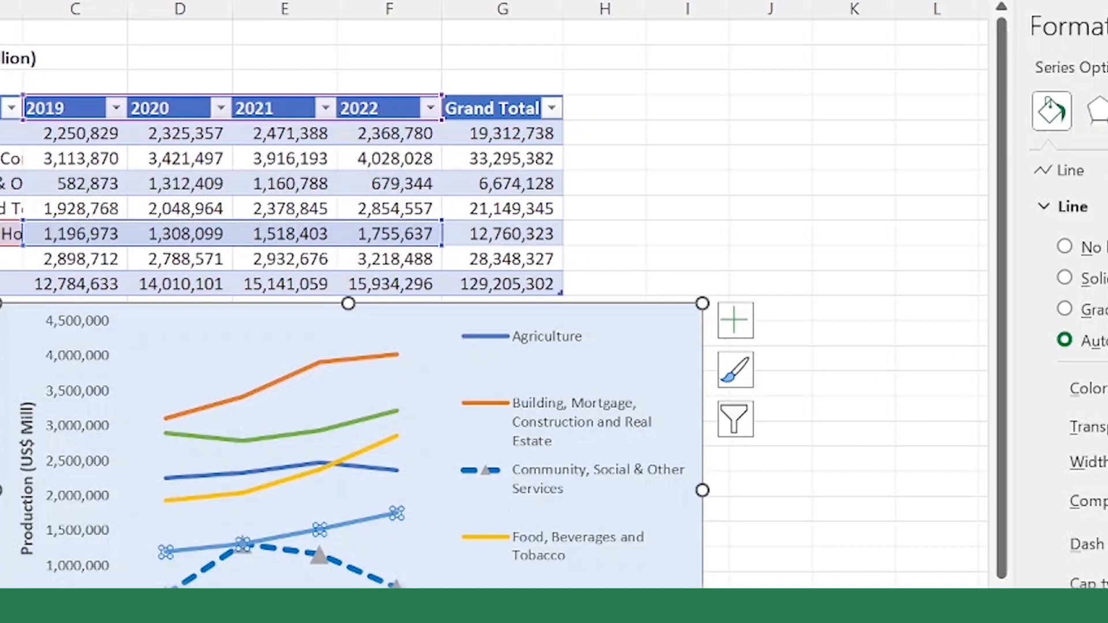
{"action": "left_click", "coordinate": [1106, 577]}
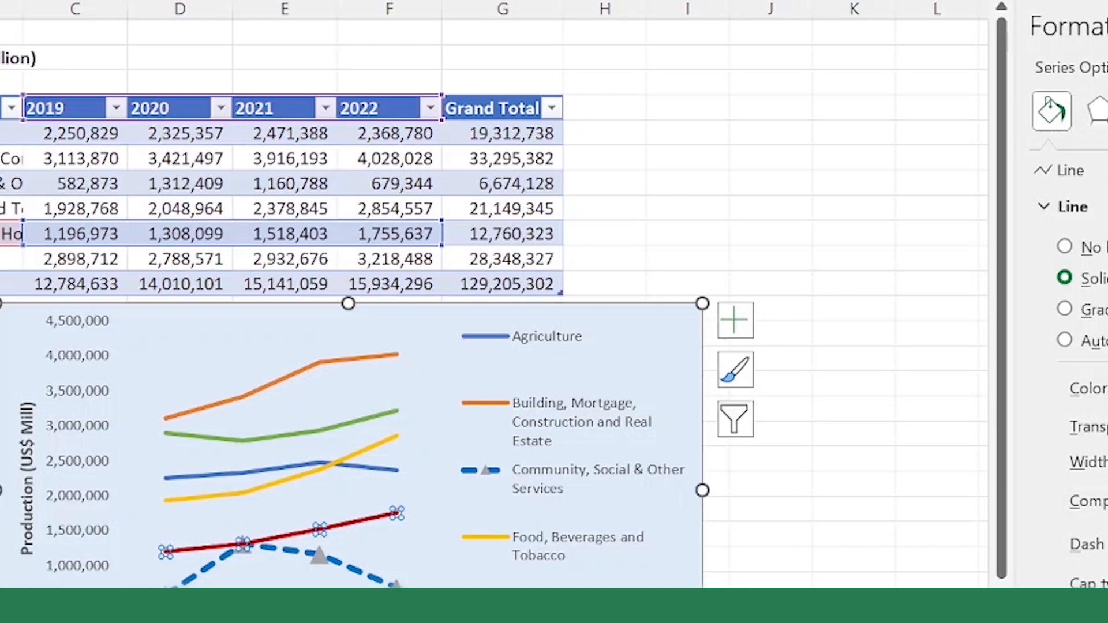
{"action": "left_click", "coordinate": [1106, 548]}
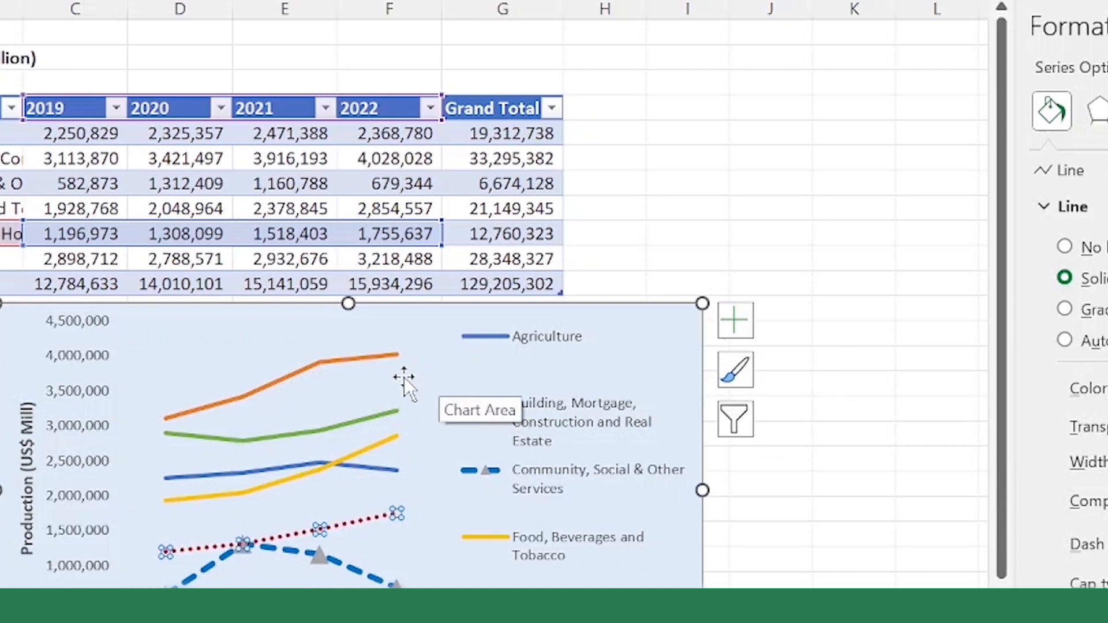
{"action": "left_click", "coordinate": [371, 383]}
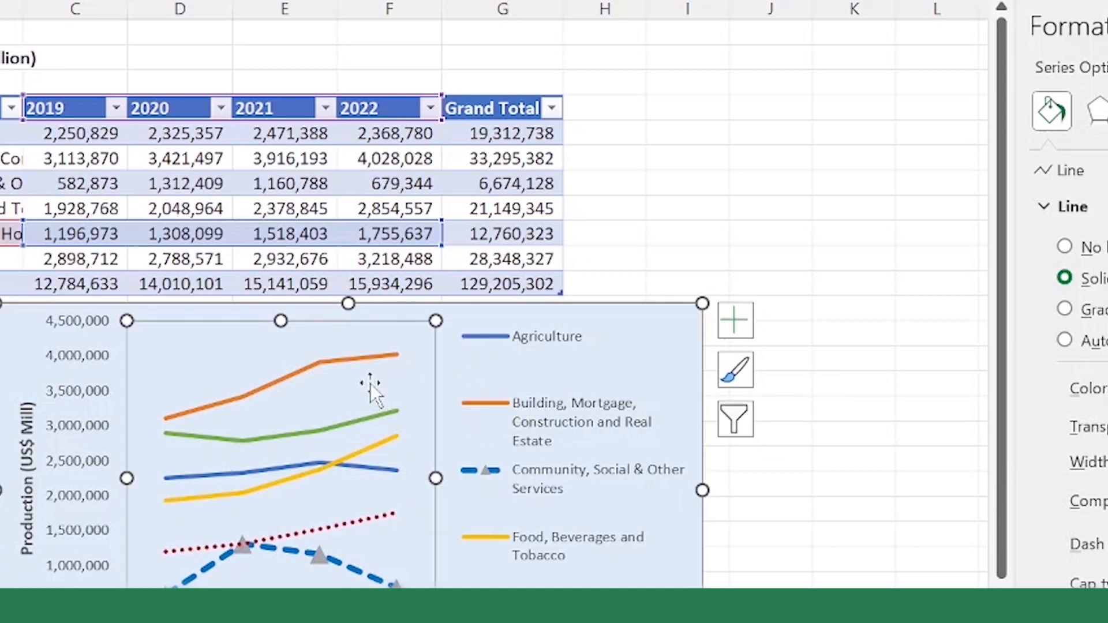
{"action": "left_click", "coordinate": [319, 367]}
{"action": "left_click", "coordinate": [323, 407]}
{"action": "left_click", "coordinate": [357, 425]}
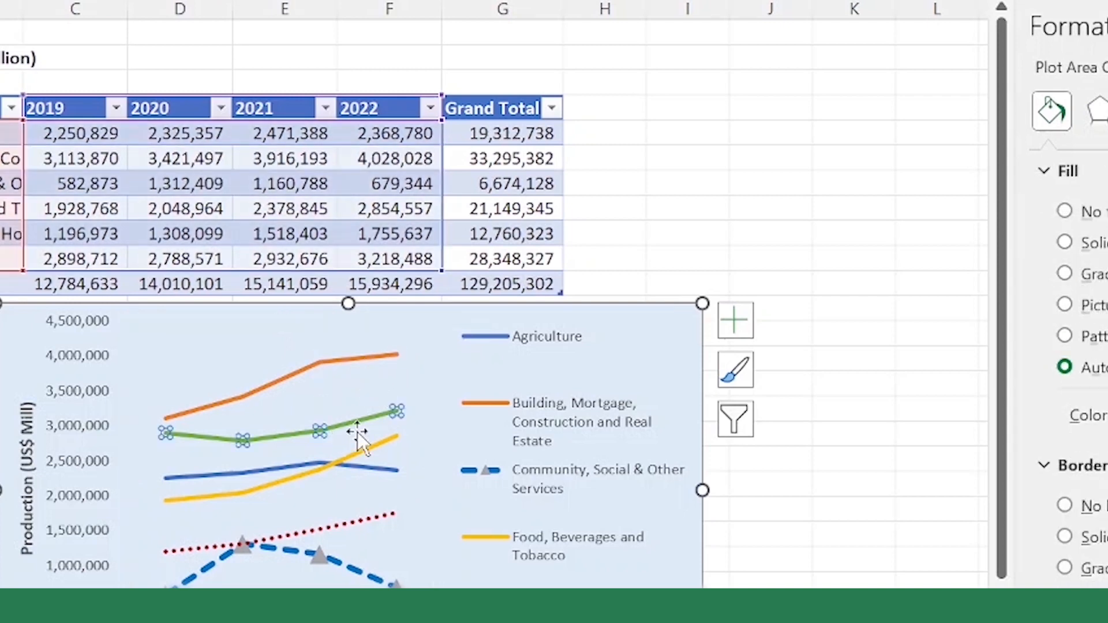
{"action": "left_click", "coordinate": [372, 358]}
{"action": "left_click", "coordinate": [225, 378]}
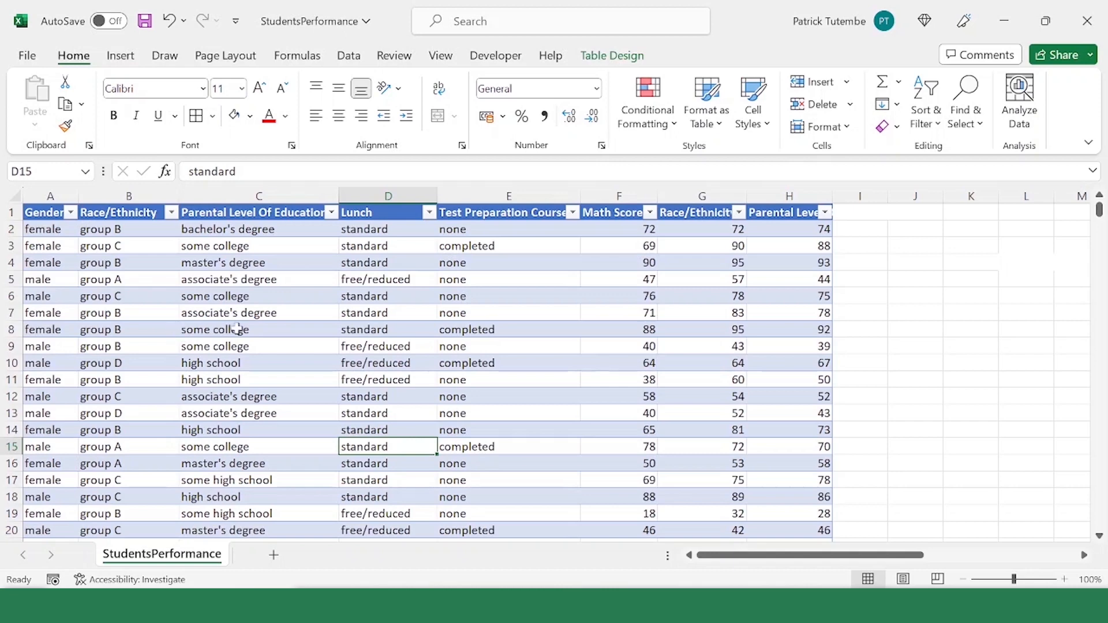
Step: Rename the Race/Ethnicity2 header in cell G1 of the StudentsPerformance table to Reading Score
{"action": "left_click", "coordinate": [606, 214]}
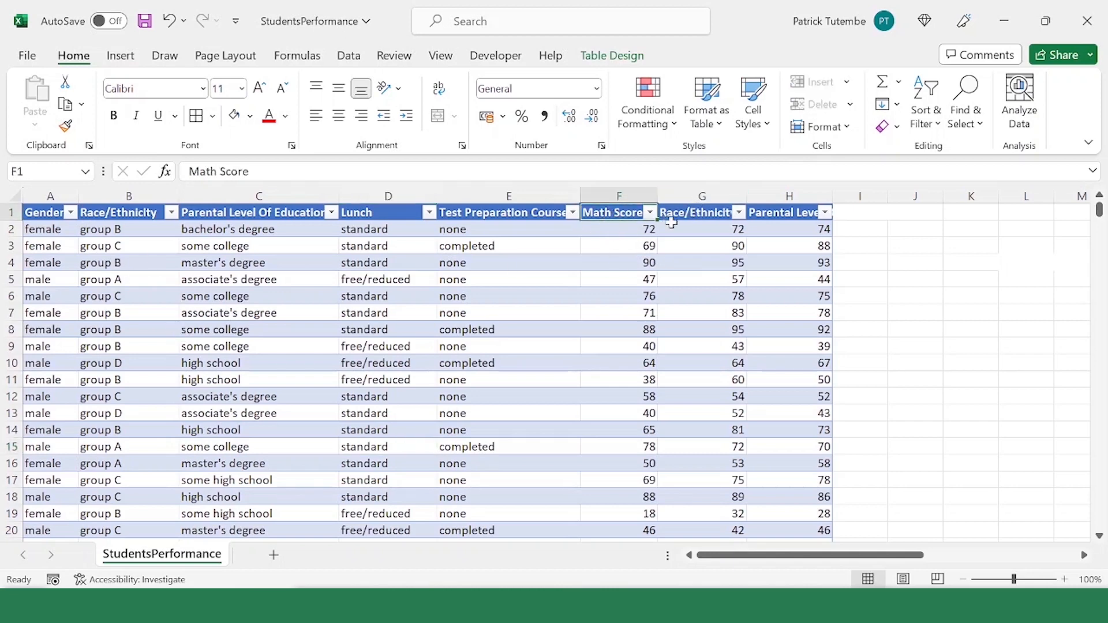
{"action": "left_click", "coordinate": [684, 214]}
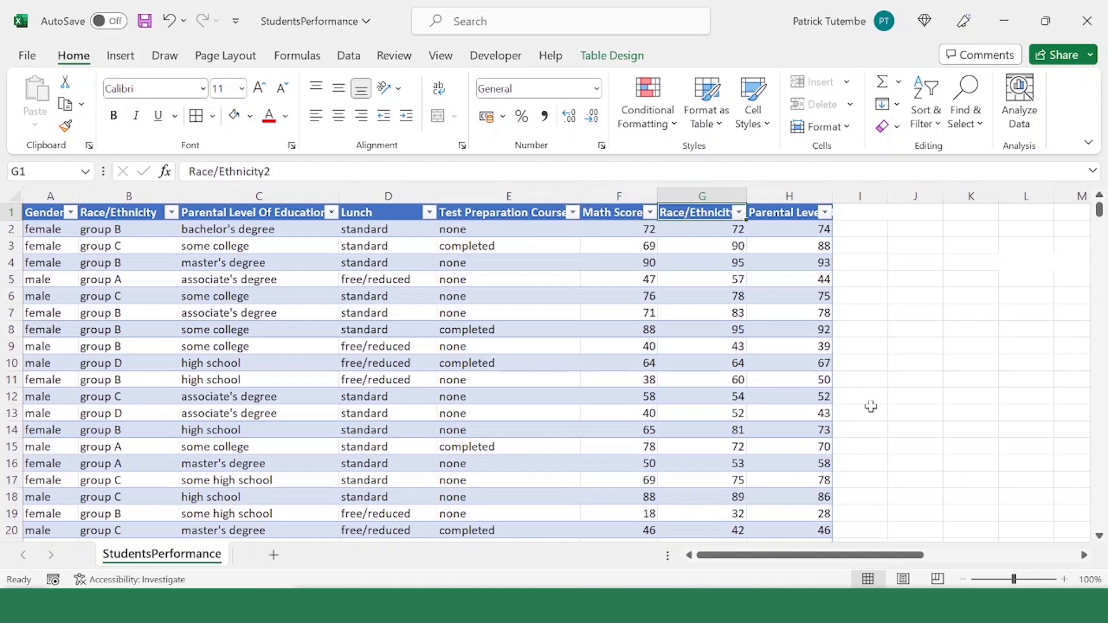
{"action": "type", "text": "Reading"}
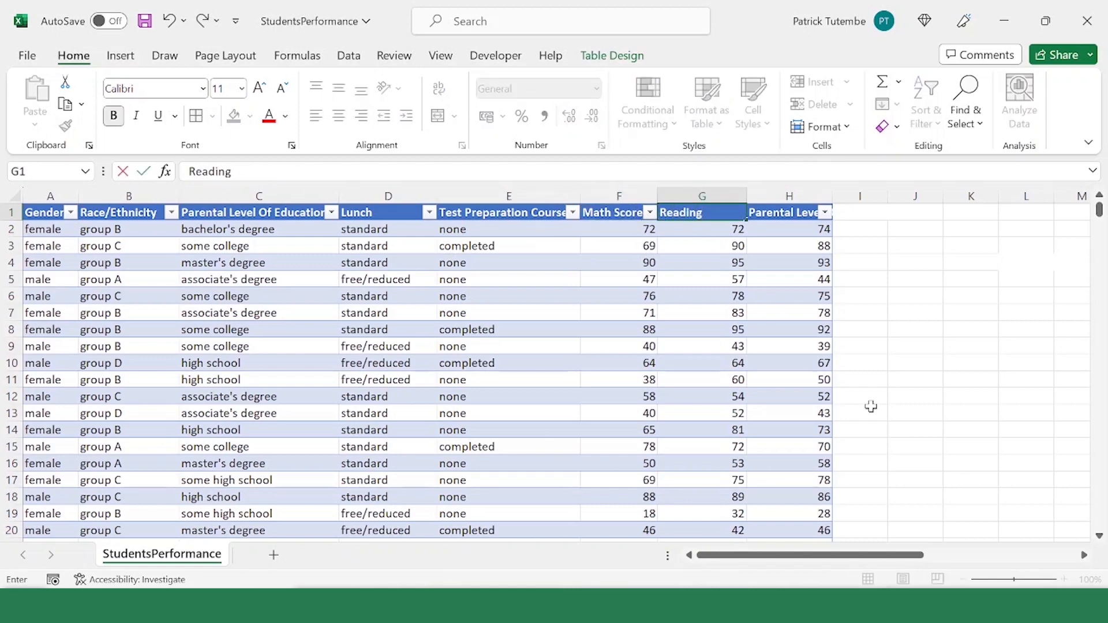
{"action": "type", "text": " Score"}
{"action": "key", "text": "Tab"}
Step: Rename the header in cell H1 to Writing Score
{"action": "type", "text": "Wr"}
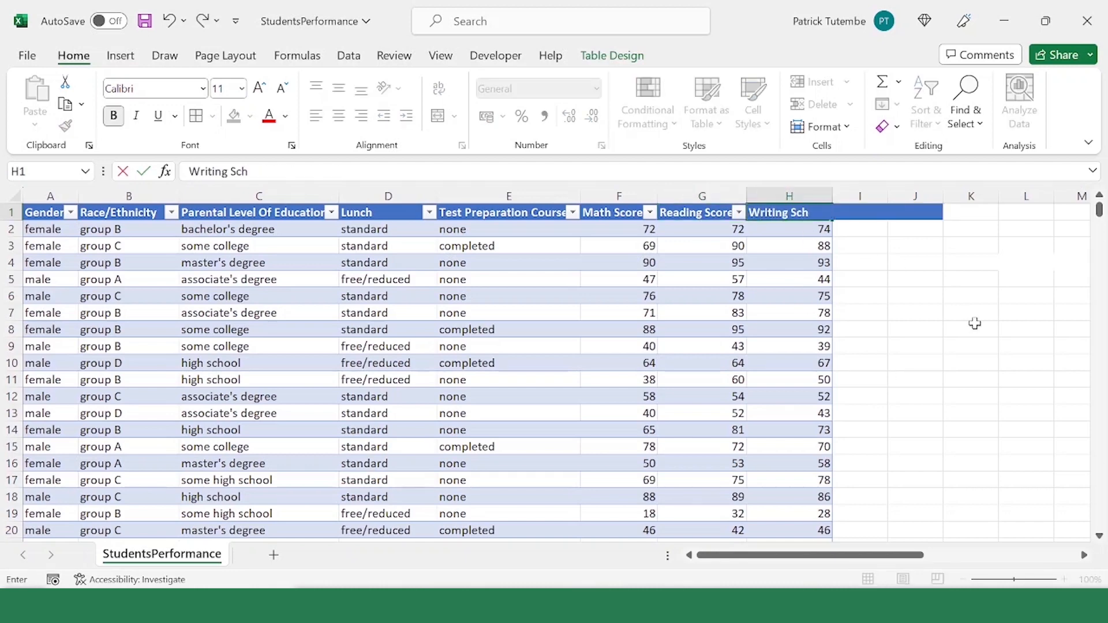
{"action": "type", "text": "iting Sch"}
{"action": "key", "text": "BackSpace"}
{"action": "type", "text": "ore"}
{"action": "key", "text": "Tab"}
Step: Examine the Math, Reading and Writing scores of individual students together with the Gender column
{"action": "left_click", "coordinate": [677, 277]}
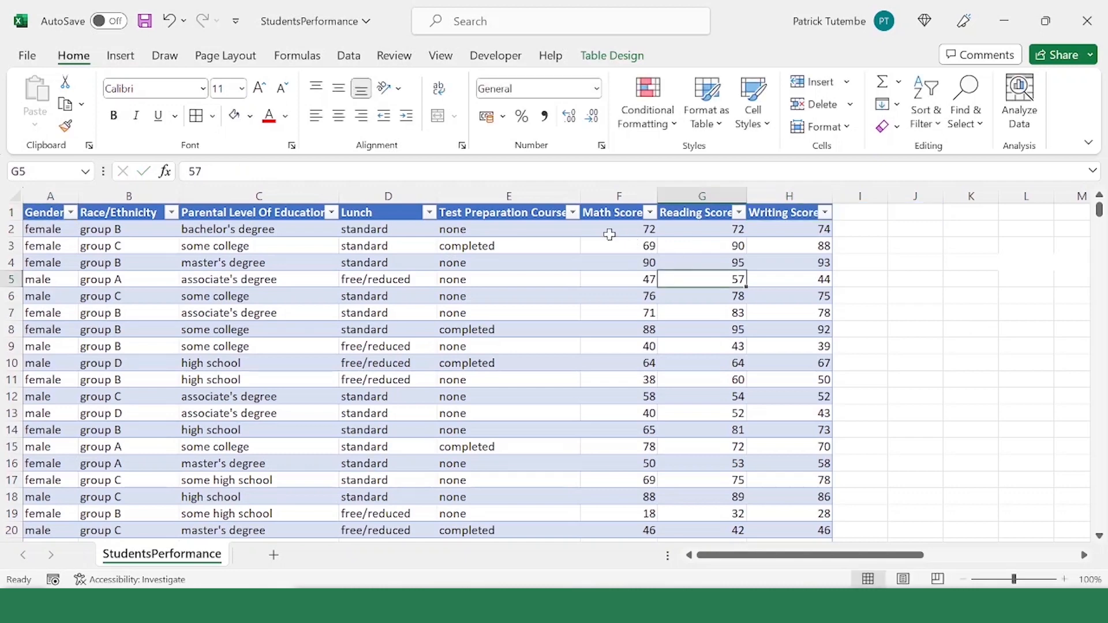
{"action": "left_click", "coordinate": [609, 234]}
{"action": "mouse_move", "coordinate": [625, 235]}
{"action": "left_mouse_down"}
{"action": "mouse_move", "coordinate": [789, 245]}
{"action": "mouse_move", "coordinate": [777, 323]}
{"action": "mouse_move", "coordinate": [783, 452]}
{"action": "left_mouse_up"}
{"action": "scroll", "coordinate": [683, 329], "scroll_direction": "down", "scroll_amount": 6}
{"action": "scroll", "coordinate": [683, 329], "scroll_direction": "up", "scroll_amount": 6}
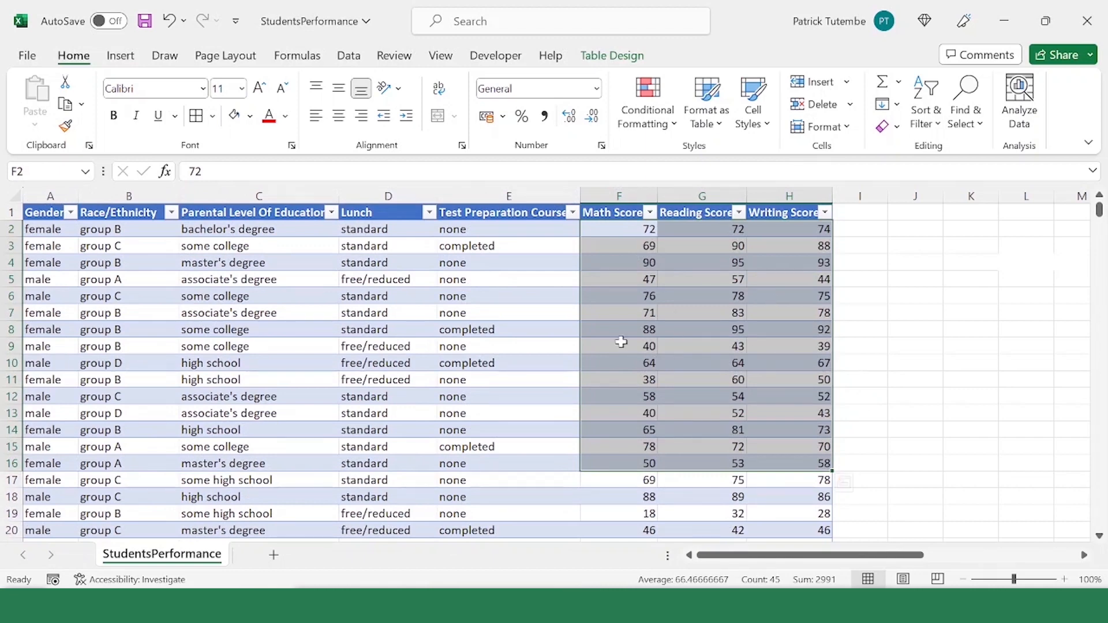
{"action": "left_click", "coordinate": [610, 229]}
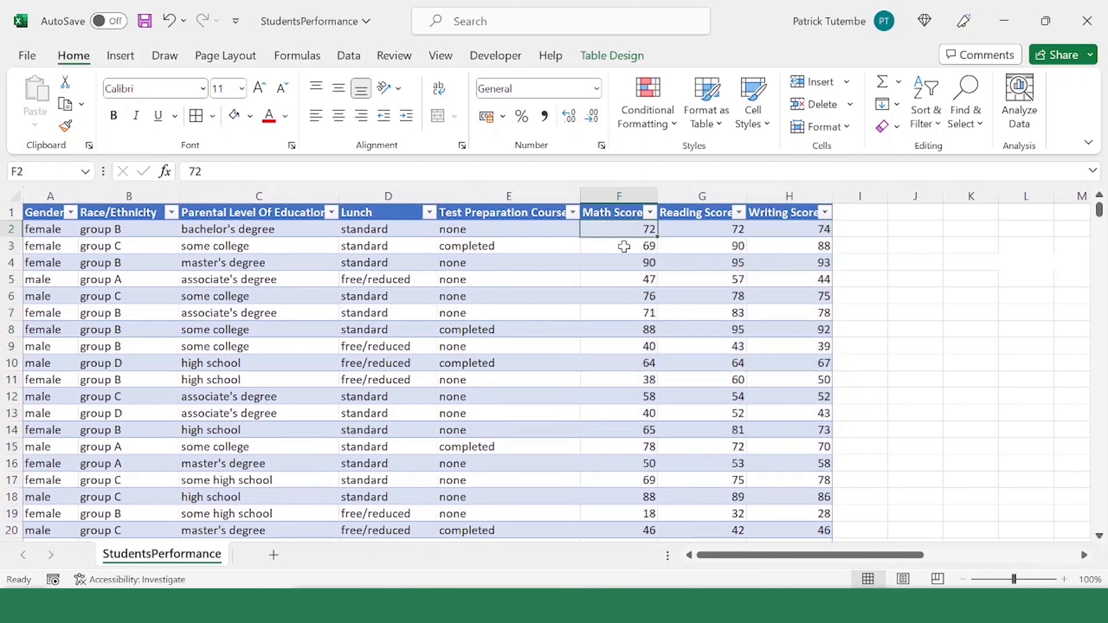
{"action": "left_click_drag", "start_coordinate": [629, 229], "coordinate": [765, 472]}
{"action": "left_click", "coordinate": [719, 309]}
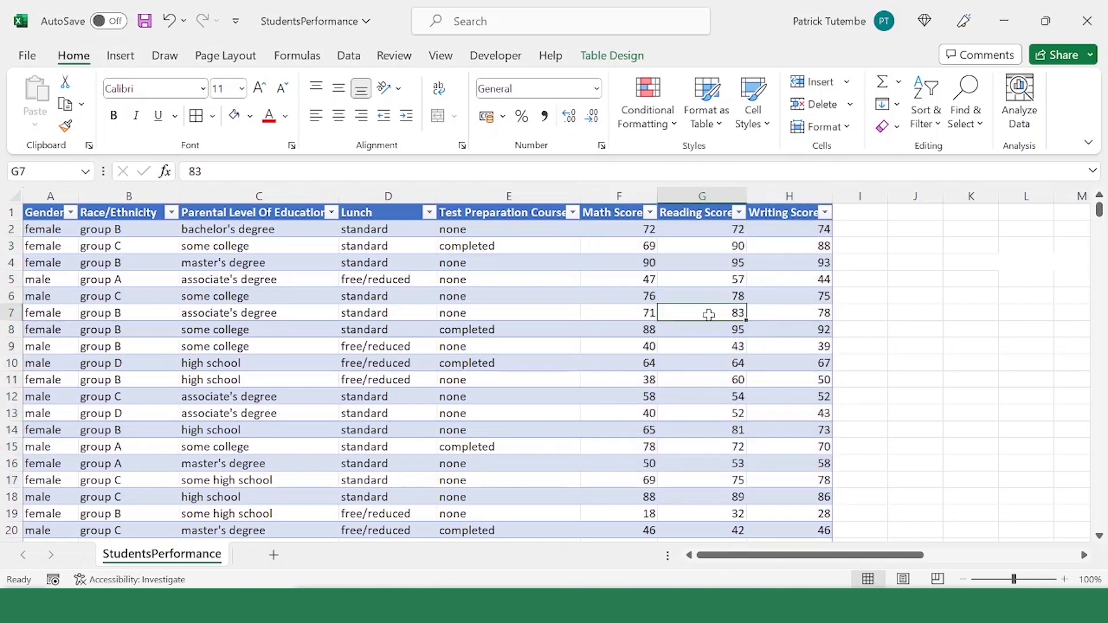
{"action": "left_click", "coordinate": [47, 246]}
{"action": "left_click", "coordinate": [34, 279]}
{"action": "left_click", "coordinate": [38, 315]}
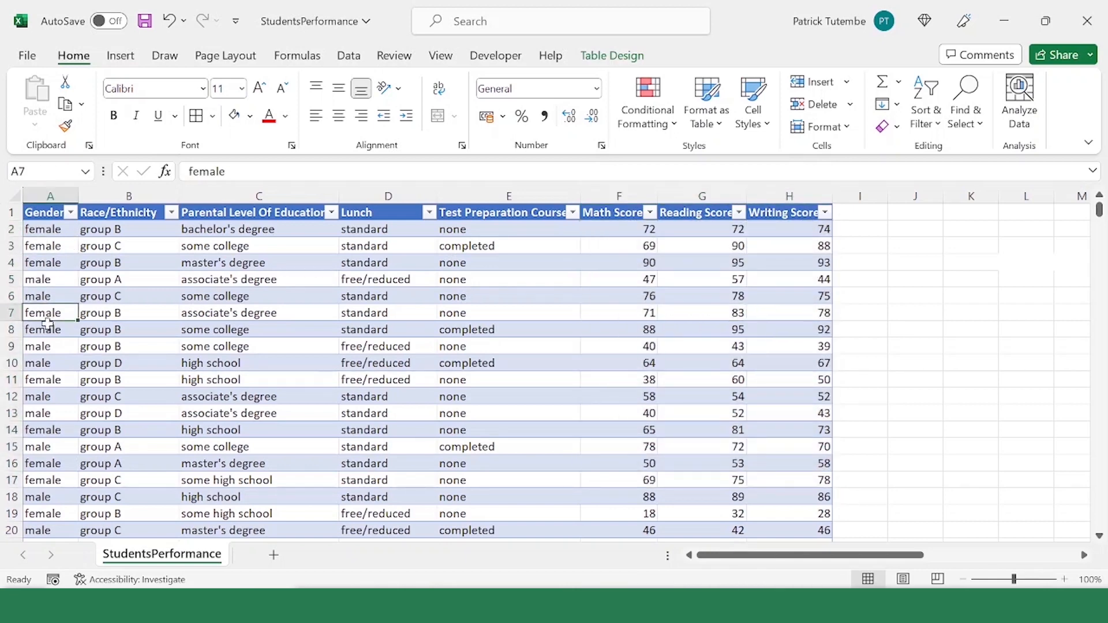
{"action": "left_click", "coordinate": [49, 364]}
{"action": "left_click", "coordinate": [619, 311]}
{"action": "left_click", "coordinate": [705, 314]}
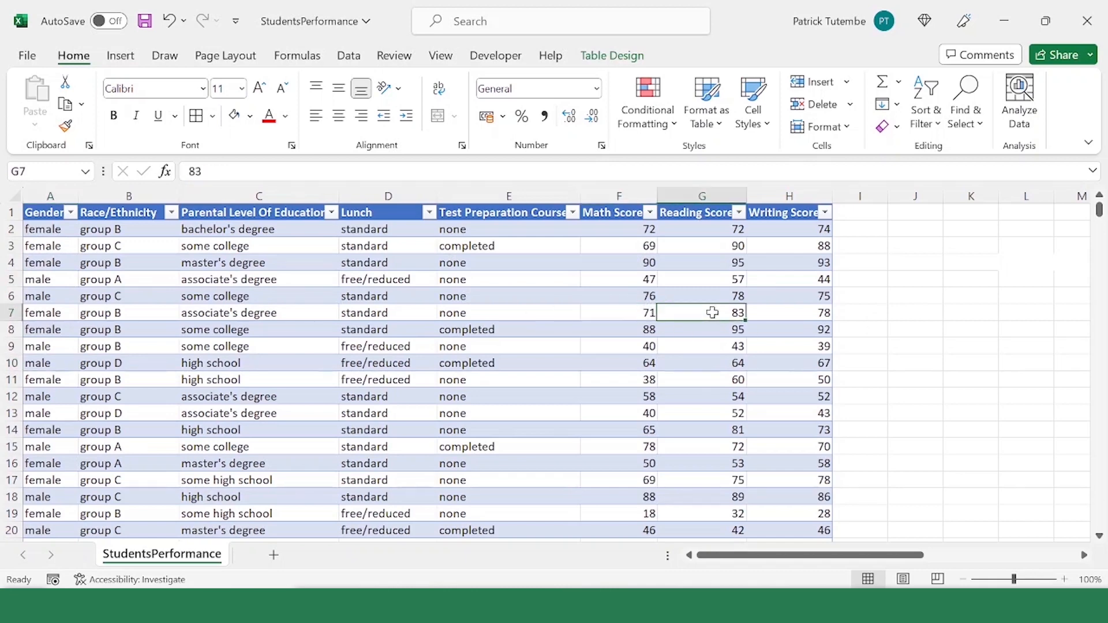
{"action": "left_click", "coordinate": [808, 320]}
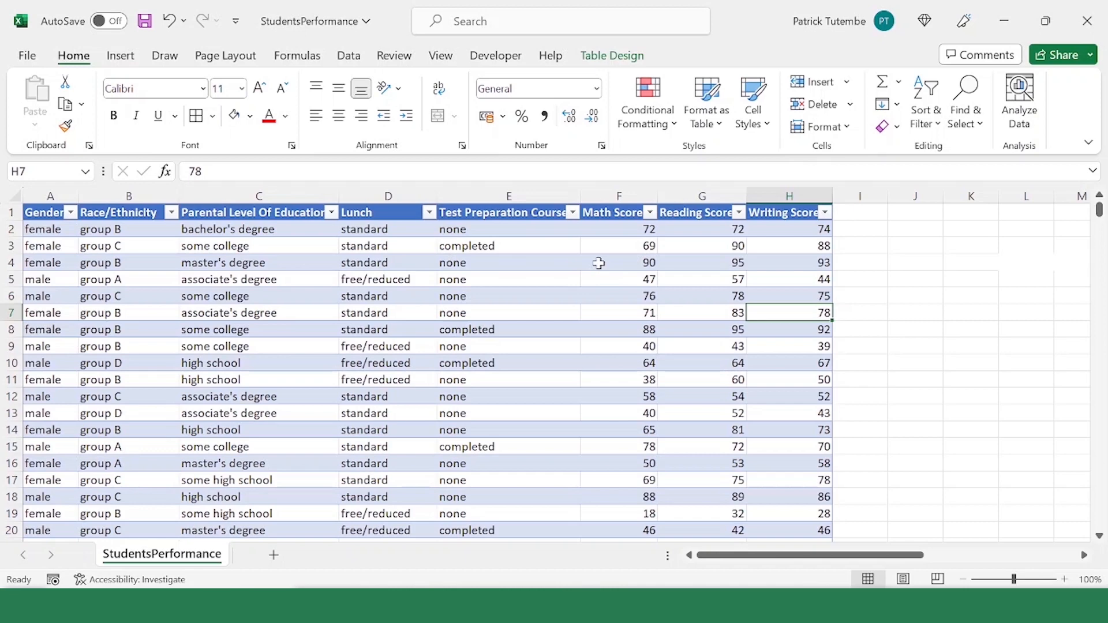
{"action": "left_click_drag", "start_coordinate": [616, 212], "coordinate": [792, 211]}
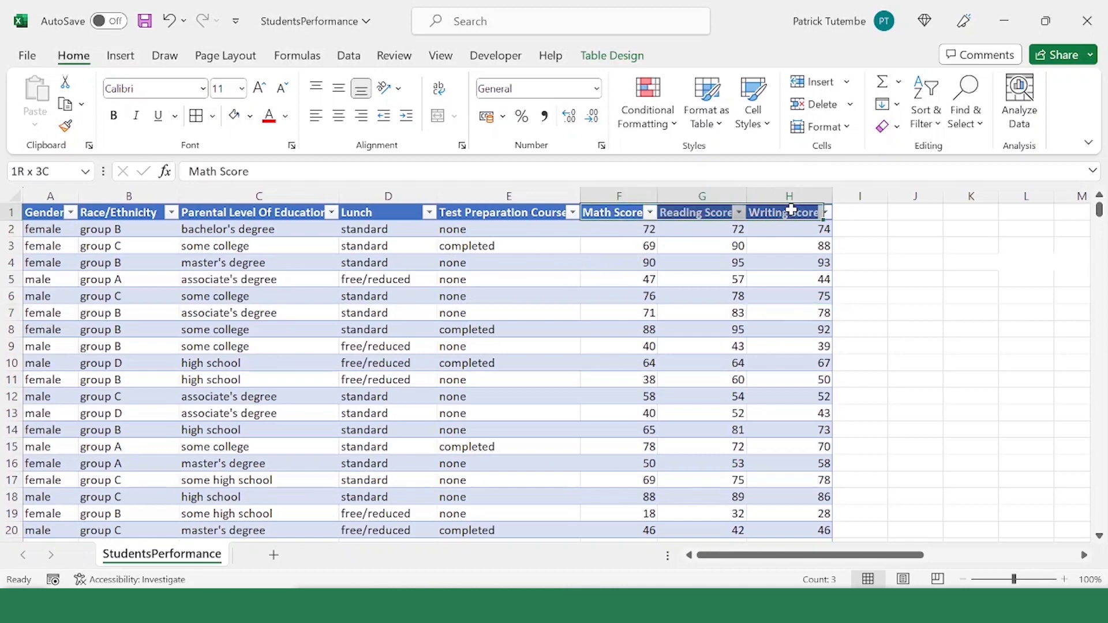
{"action": "left_click", "coordinate": [693, 283]}
{"action": "left_click", "coordinate": [613, 229]}
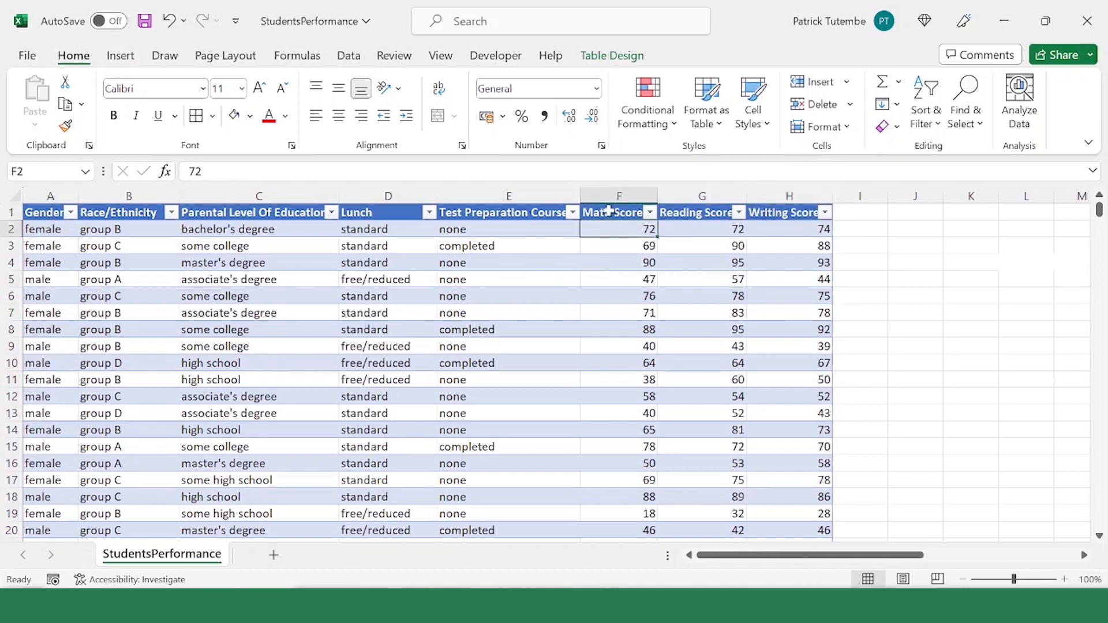
Step: Insert a Box and Whisker chart from the complete Math Score, Reading Score and Writing Score columns, including their headers
{"action": "left_click_drag", "start_coordinate": [609, 212], "coordinate": [774, 214]}
{"action": "key", "text": "ctrl+shift+Down"}
{"action": "scroll", "coordinate": [643, 225], "scroll_direction": "up", "scroll_amount": 2}
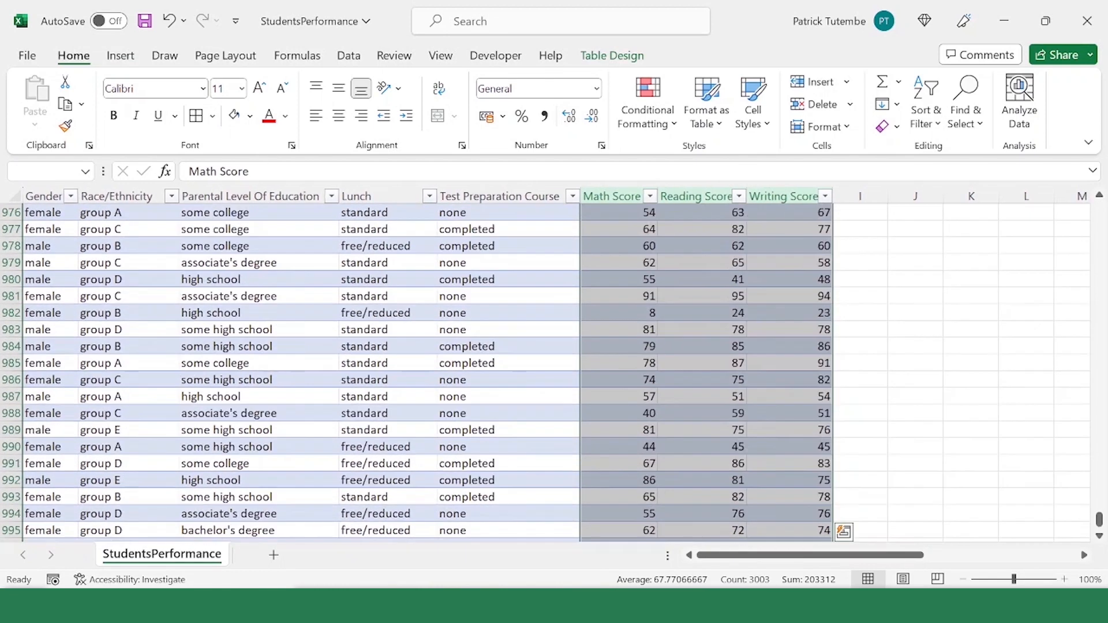
{"action": "left_click", "coordinate": [123, 56]}
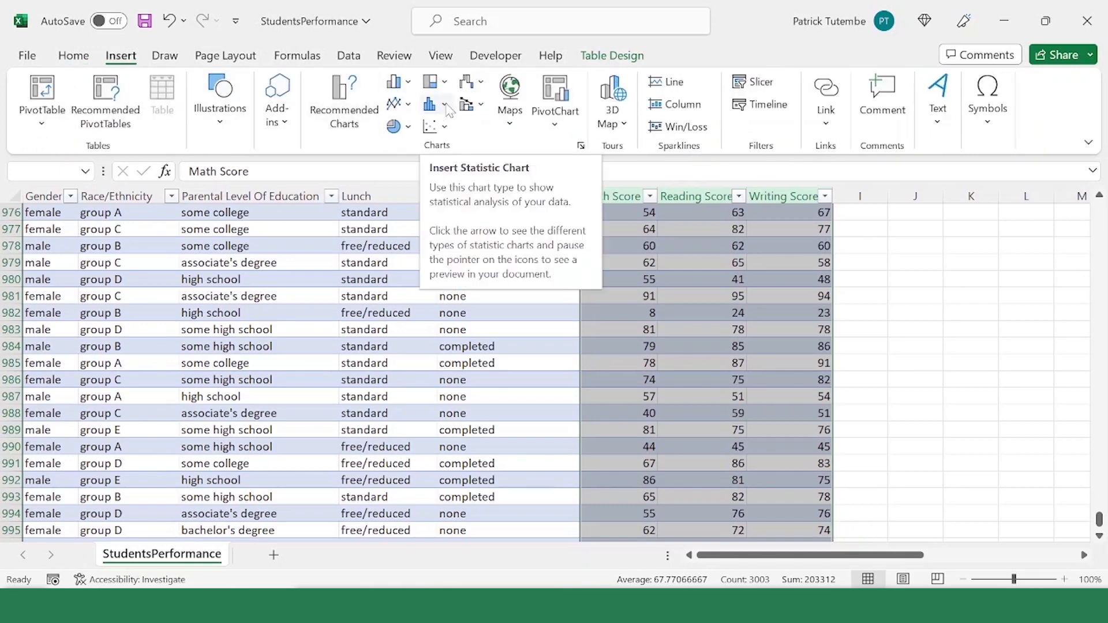
{"action": "left_click", "coordinate": [581, 146]}
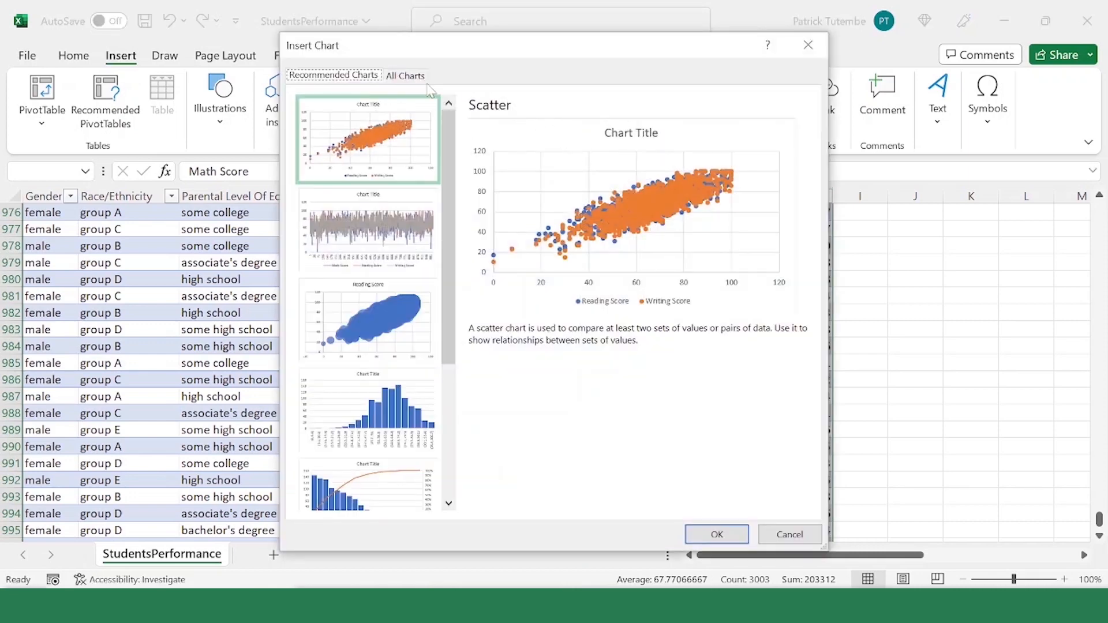
{"action": "left_click", "coordinate": [409, 78]}
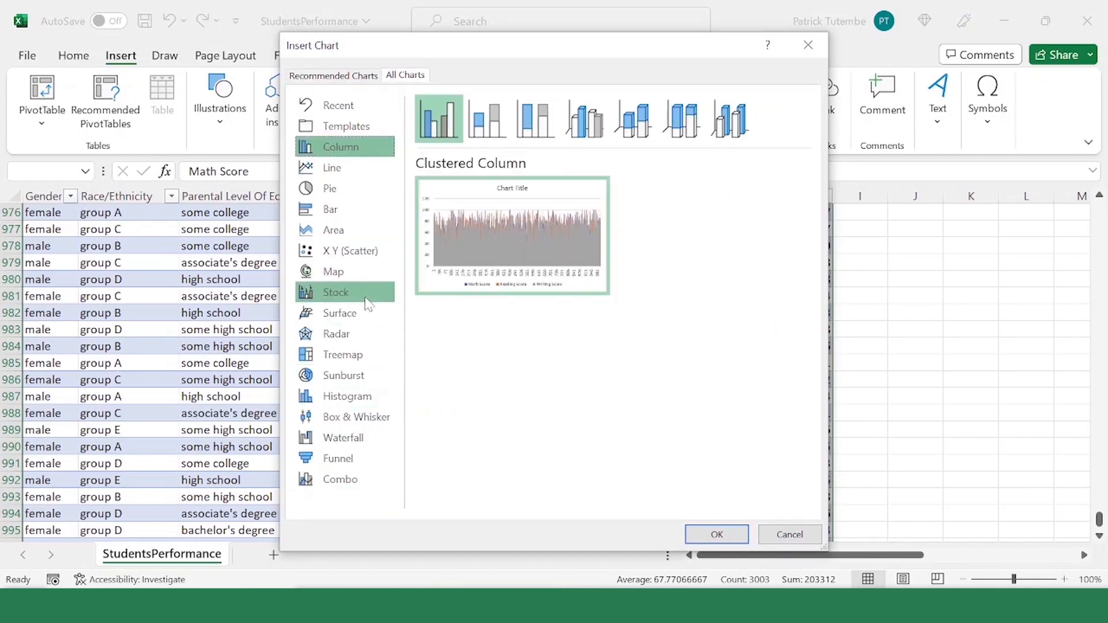
{"action": "left_click", "coordinate": [366, 418]}
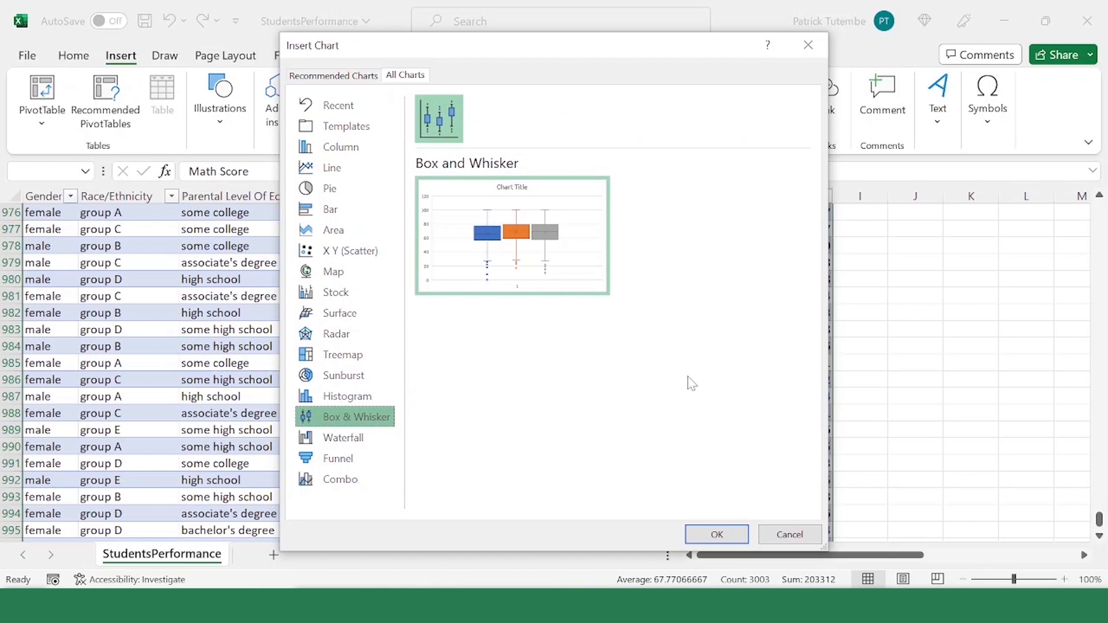
{"action": "left_click", "coordinate": [717, 536]}
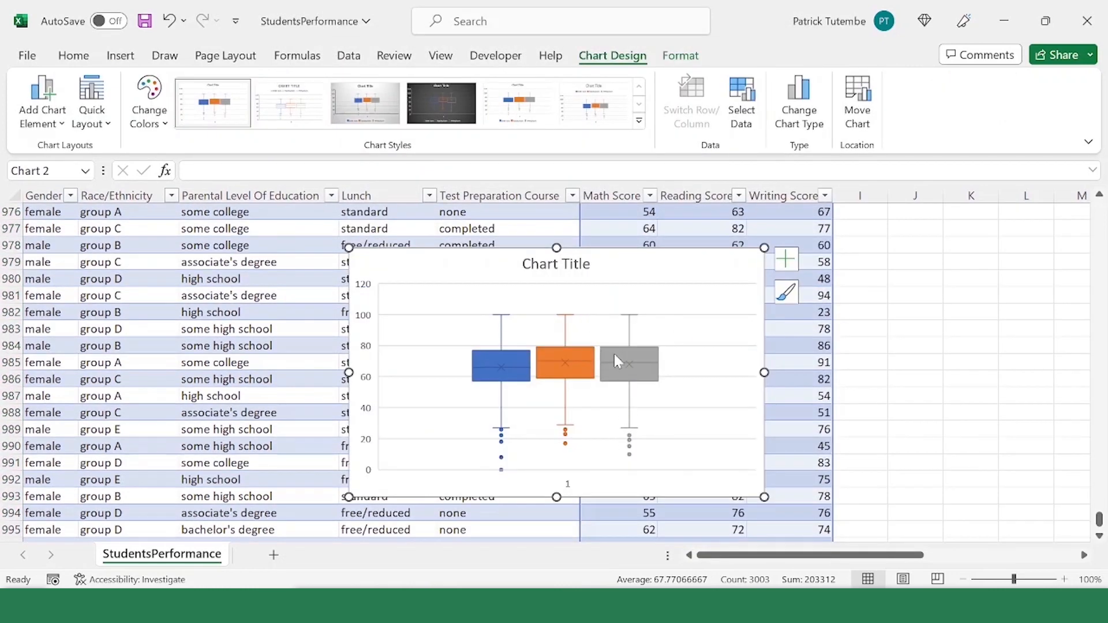
Step: Examine the whisker ends, quartile box, median line and outlier points of the Math Score series in the box and whisker chart
{"action": "scroll", "coordinate": [619, 361], "scroll_direction": "down", "scroll_amount": 1}
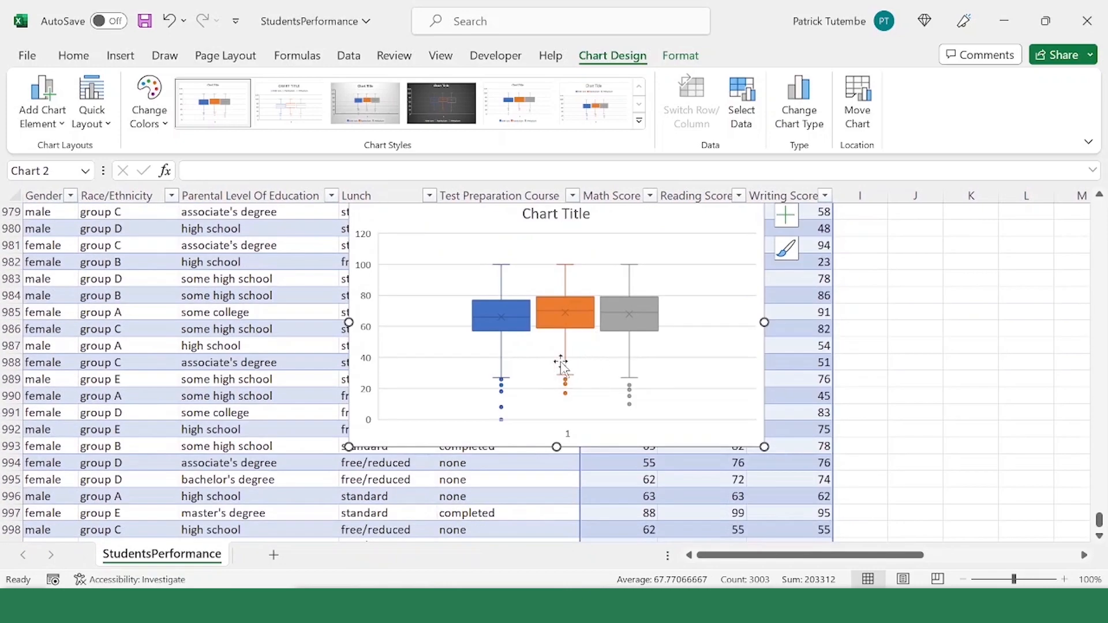
{"action": "scroll", "coordinate": [553, 360], "scroll_direction": "up", "scroll_amount": 2}
{"action": "scroll", "coordinate": [552, 359], "scroll_direction": "down", "scroll_amount": 2}
{"action": "left_click", "coordinate": [506, 264]}
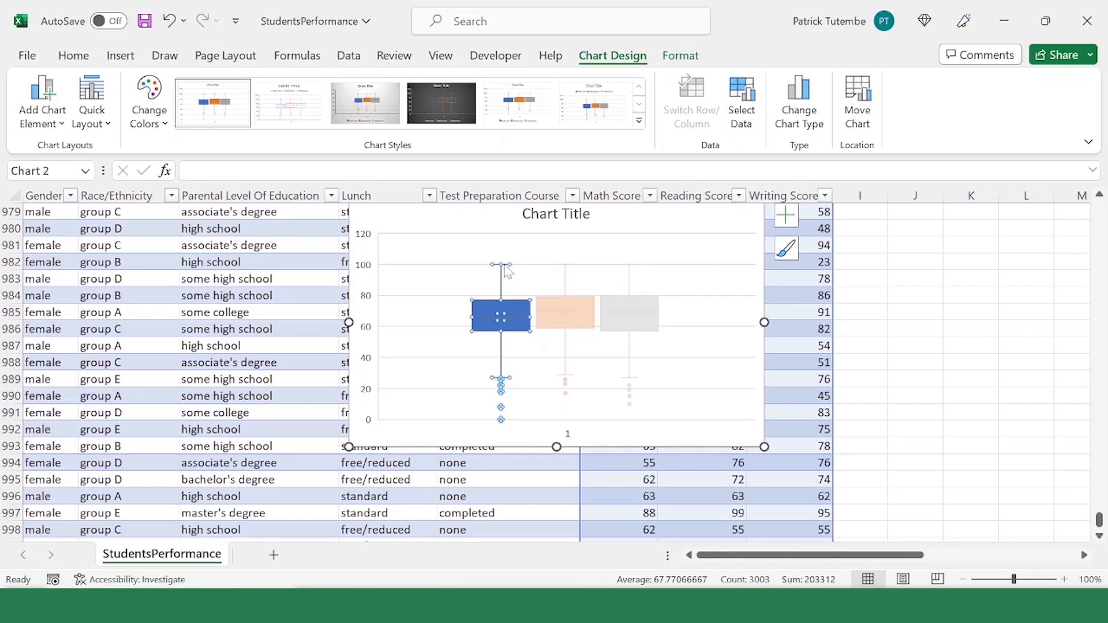
{"action": "left_click", "coordinate": [527, 267]}
{"action": "left_click", "coordinate": [508, 269]}
{"action": "left_click", "coordinate": [508, 381]}
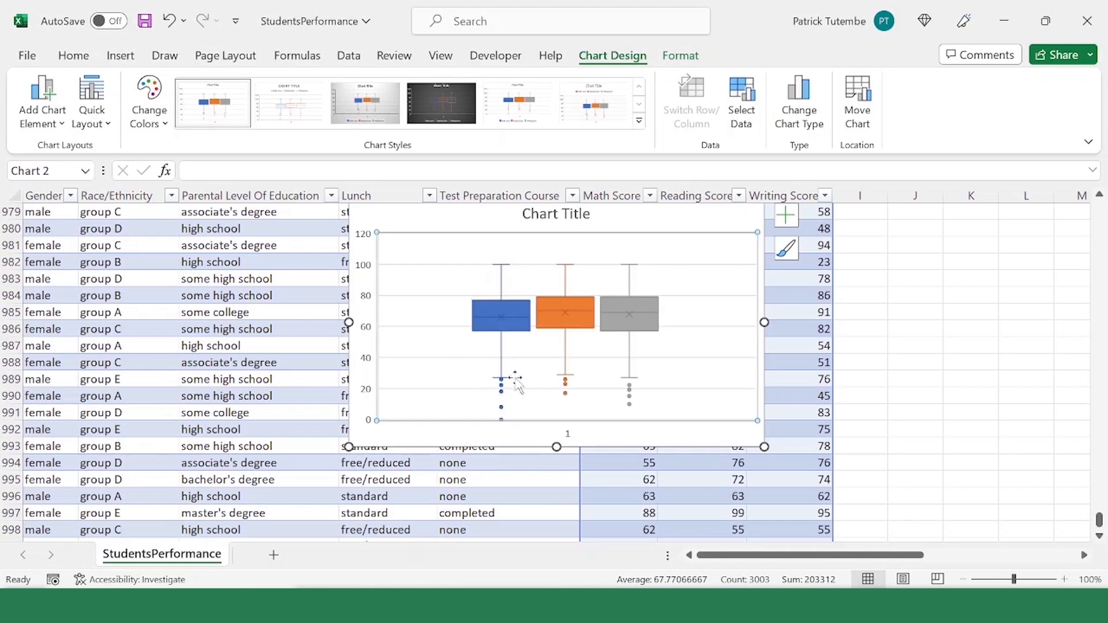
{"action": "left_click", "coordinate": [505, 324]}
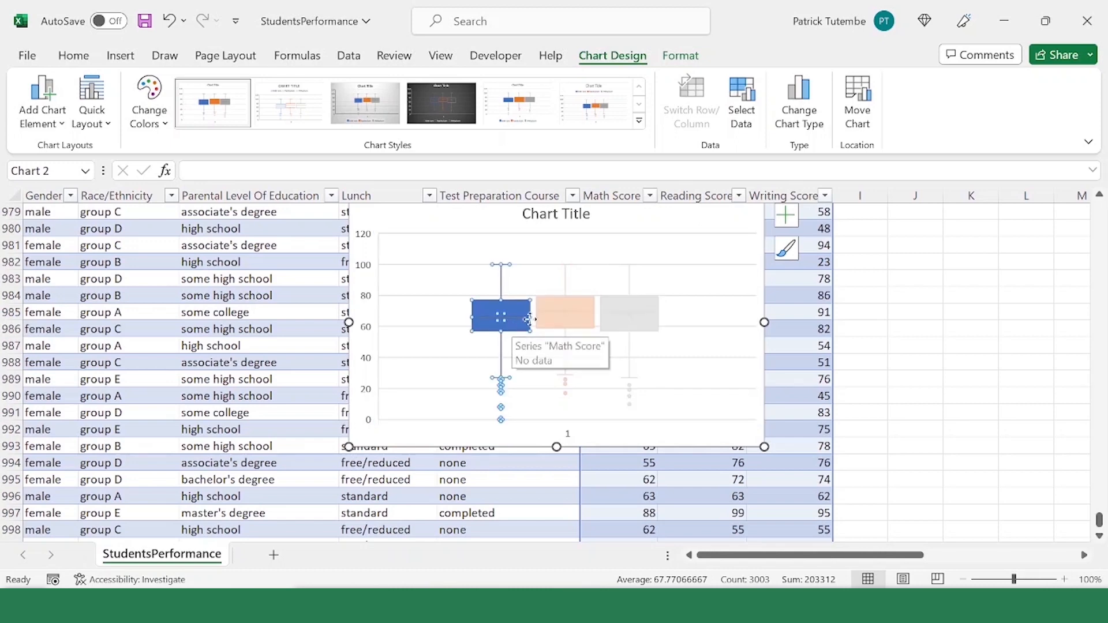
{"action": "left_click", "coordinate": [552, 329]}
{"action": "left_click", "coordinate": [513, 329]}
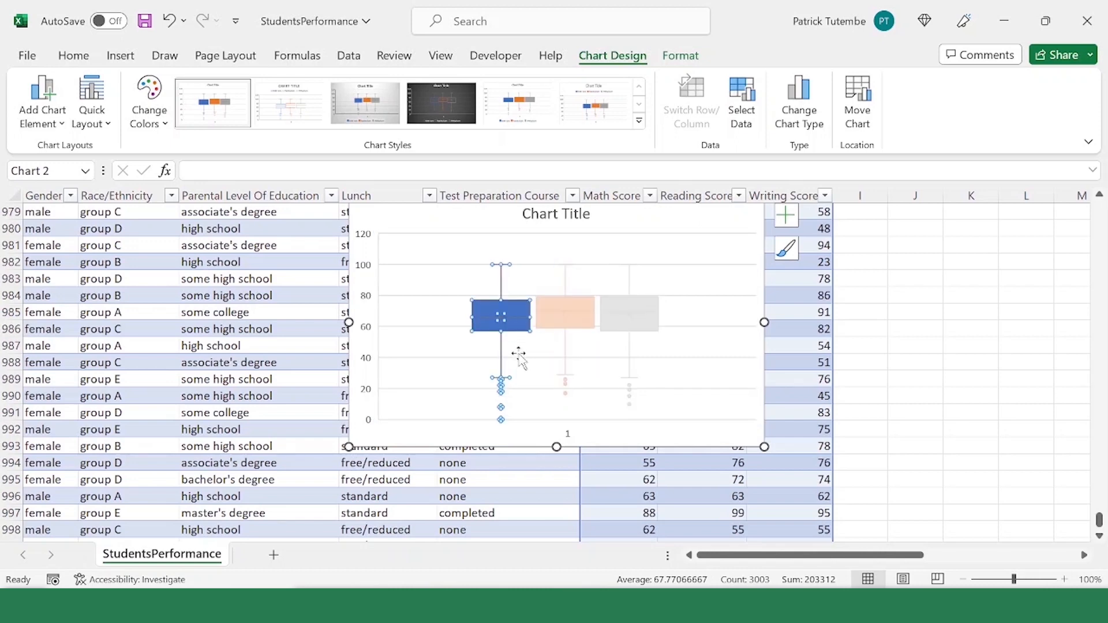
{"action": "left_click", "coordinate": [518, 359]}
{"action": "left_click", "coordinate": [518, 335]}
{"action": "left_click", "coordinate": [517, 335]}
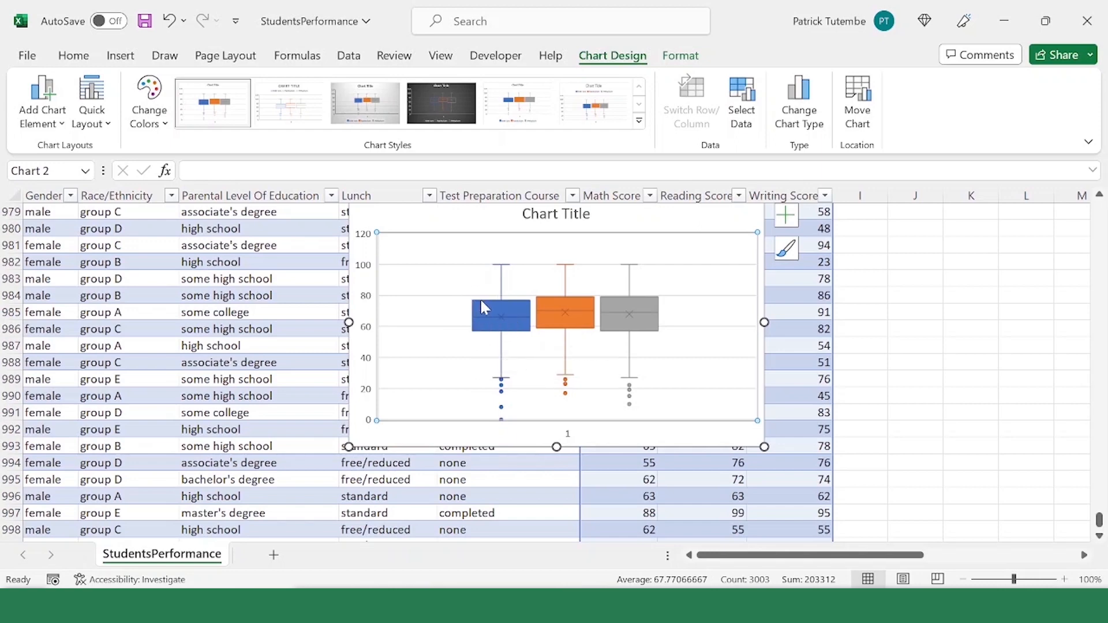
{"action": "mouse_move", "coordinate": [484, 309]}
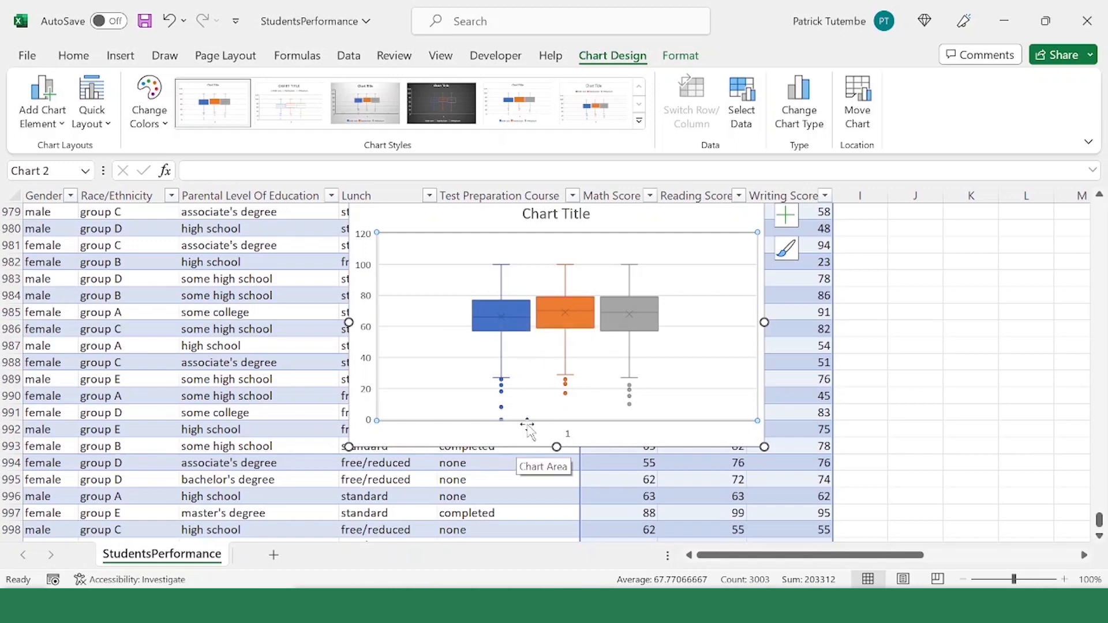
{"action": "scroll", "coordinate": [485, 372], "scroll_direction": "down", "scroll_amount": 1}
{"action": "scroll", "coordinate": [483, 369], "scroll_direction": "up", "scroll_amount": 1}
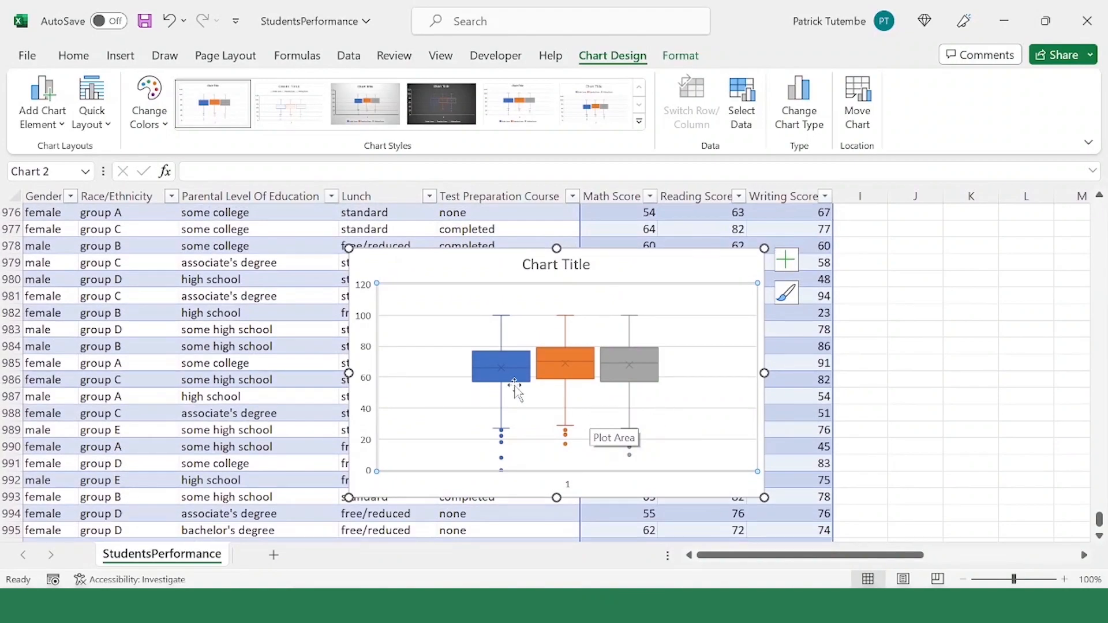
{"action": "left_click", "coordinate": [512, 382]}
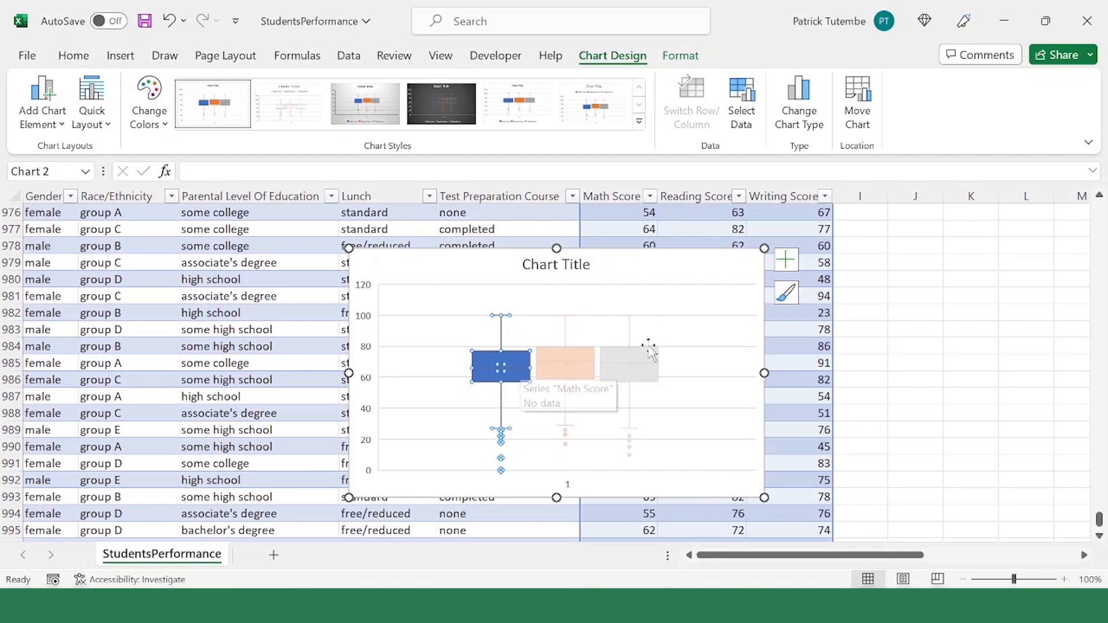
{"action": "left_click", "coordinate": [523, 397]}
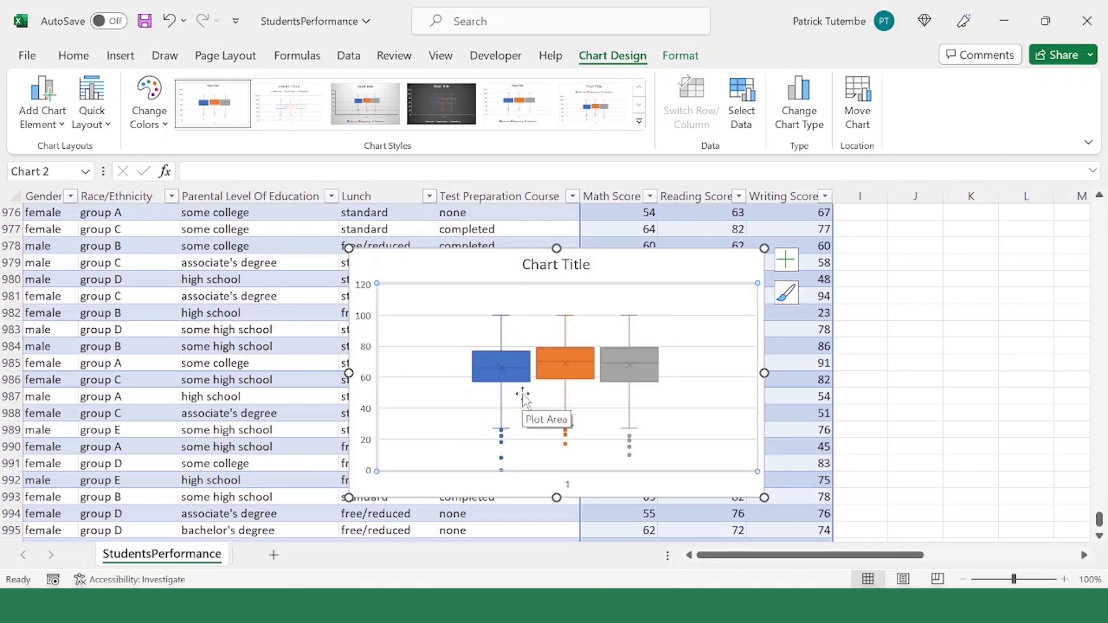
{"action": "right_click", "coordinate": [494, 383]}
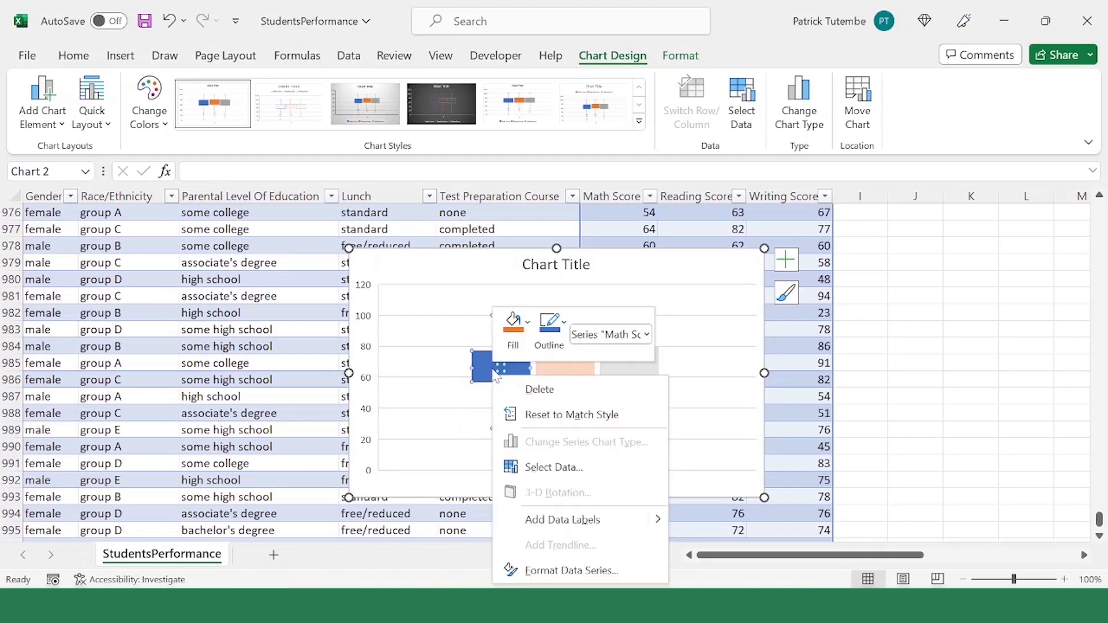
{"action": "key", "text": "alt+p"}
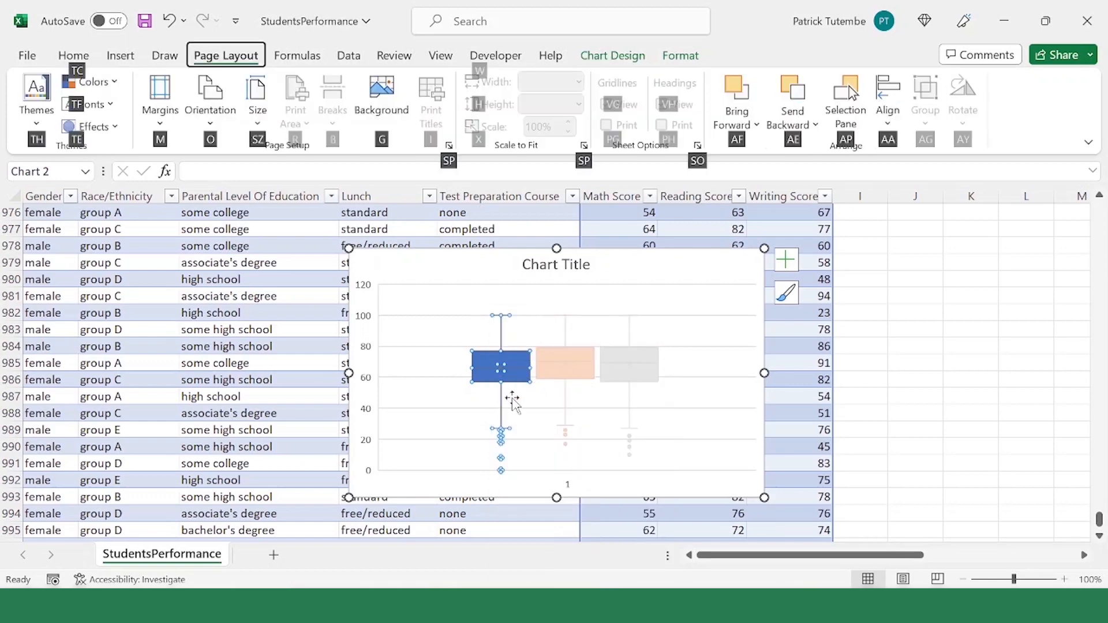
{"action": "left_click", "coordinate": [530, 358]}
{"action": "left_click", "coordinate": [516, 364]}
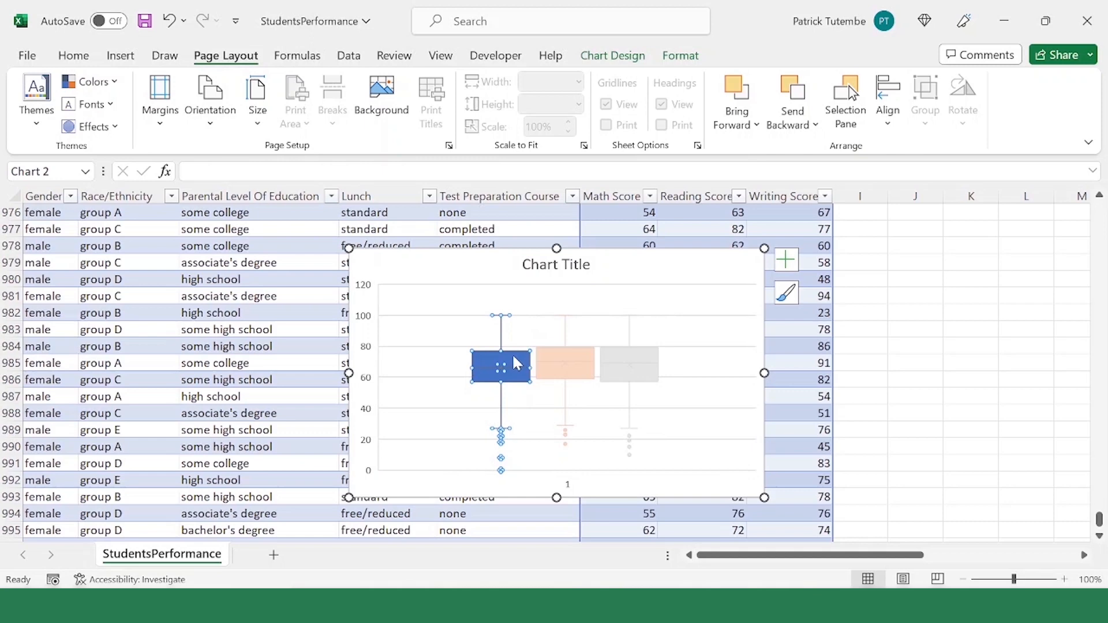
Step: Open the Math Score series' formatting options and switch its quartile calculation to Inclusive median and back to Exclusive median
{"action": "right_click", "coordinate": [516, 364]}
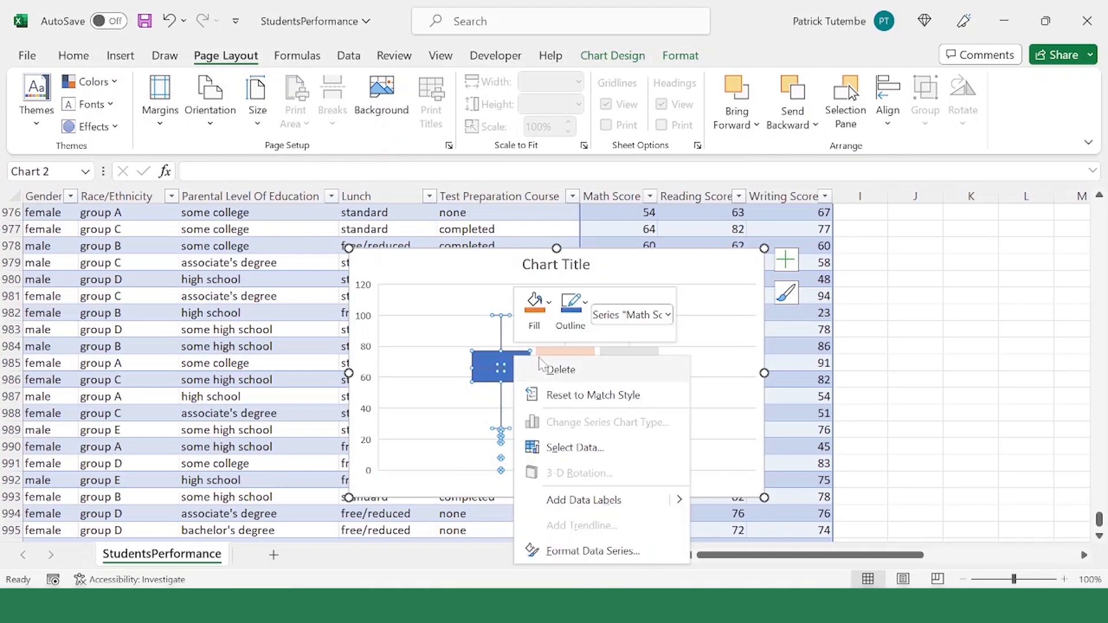
{"action": "left_click", "coordinate": [593, 551]}
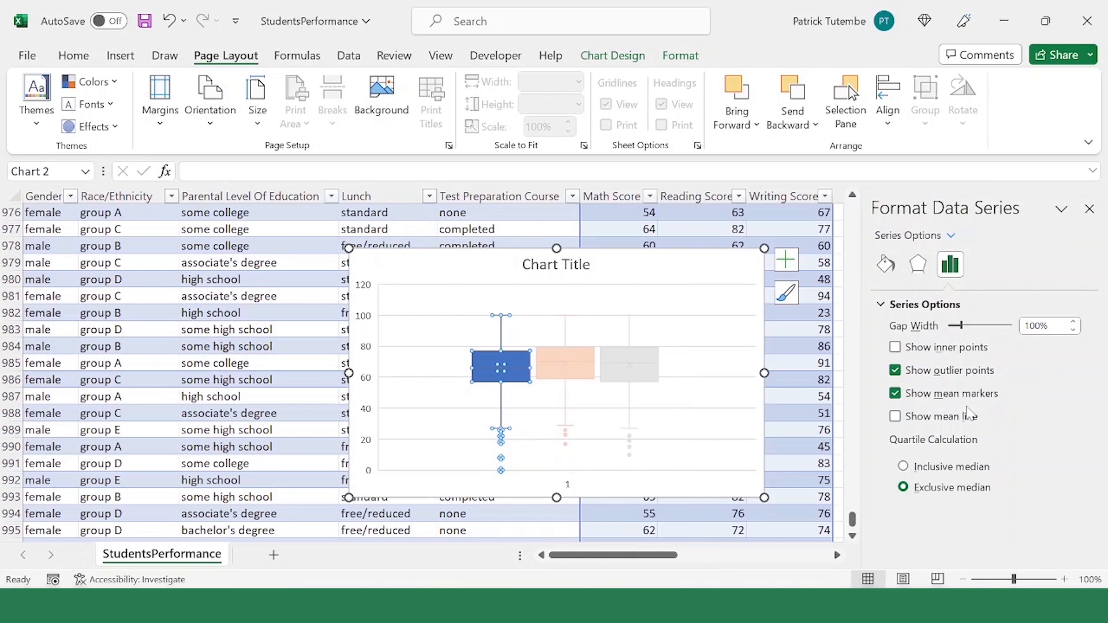
{"action": "left_click", "coordinate": [904, 467]}
{"action": "left_click", "coordinate": [904, 489]}
Step: Hide the mean markers of the Math Score series and show them again
{"action": "left_click", "coordinate": [895, 394]}
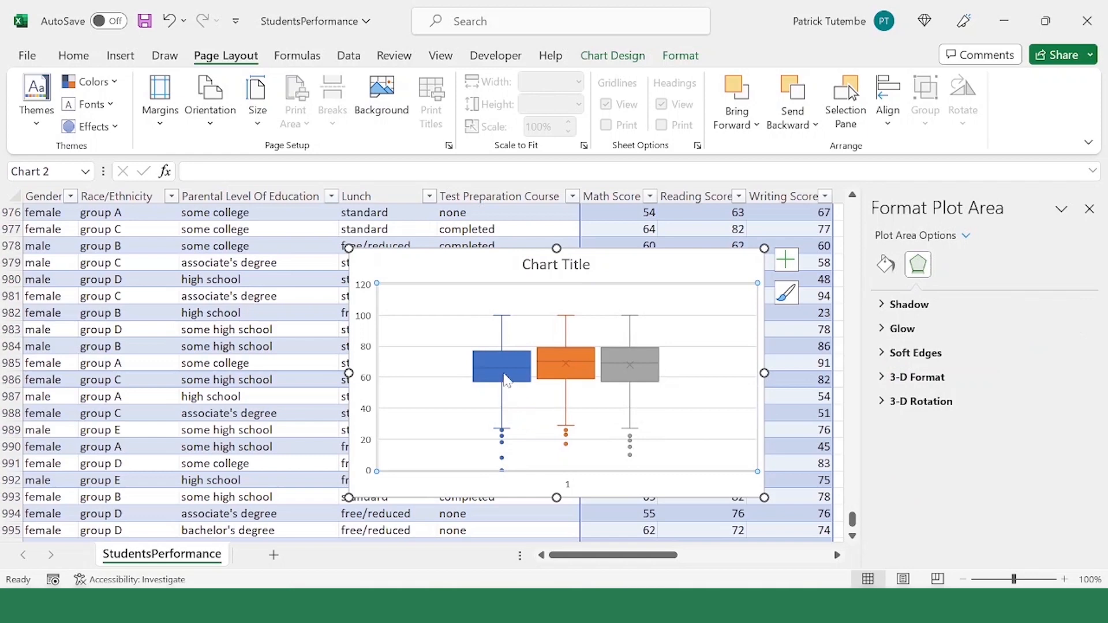
{"action": "left_click", "coordinate": [504, 381]}
{"action": "right_click", "coordinate": [523, 382]}
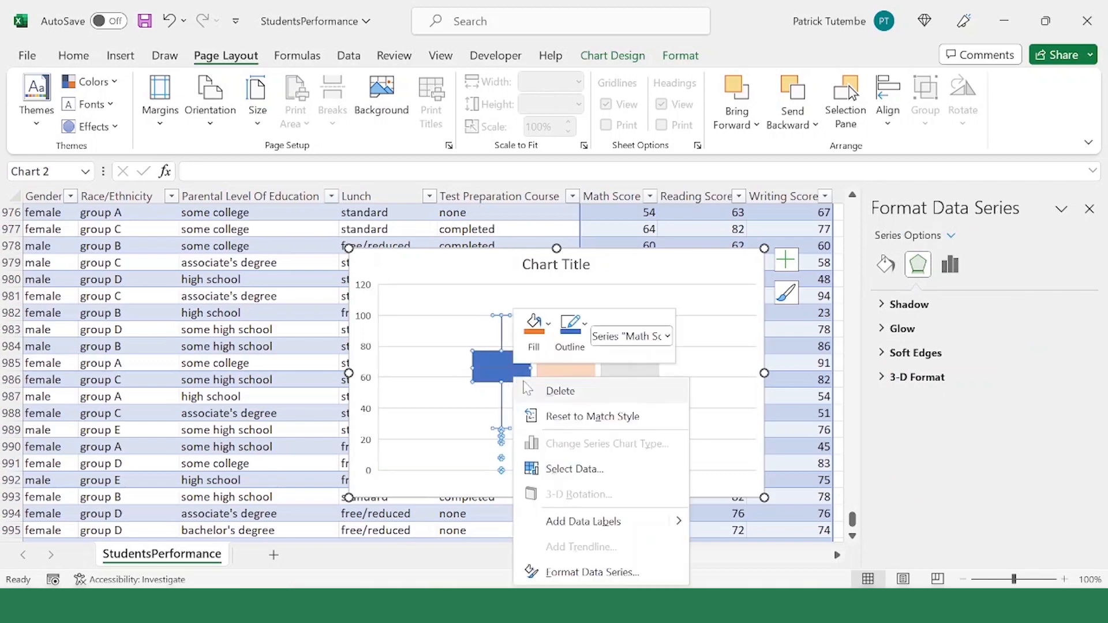
{"action": "left_click", "coordinate": [610, 573]}
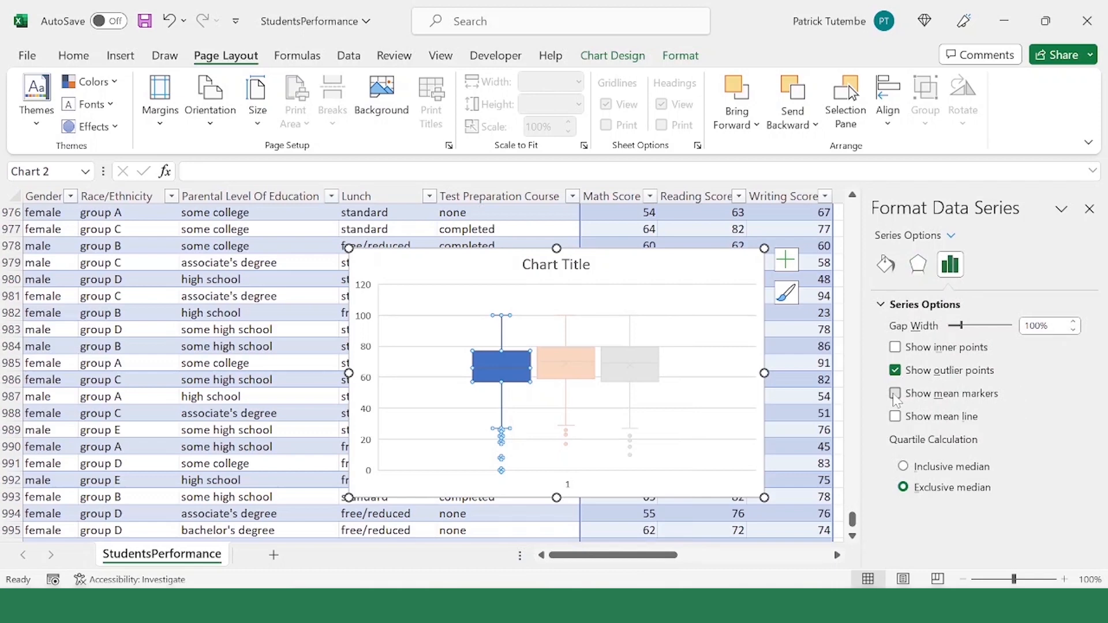
{"action": "left_click", "coordinate": [895, 395]}
{"action": "left_click", "coordinate": [520, 403]}
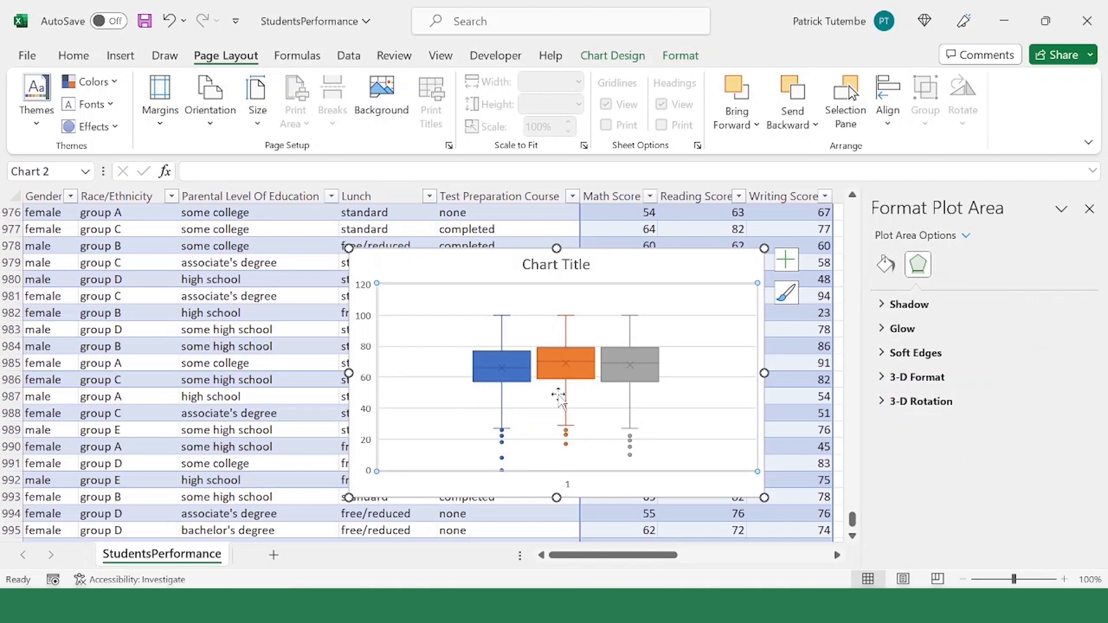
Step: Change the fill of the Writing Score box in the chart to solid standard green
{"action": "left_click", "coordinate": [523, 384]}
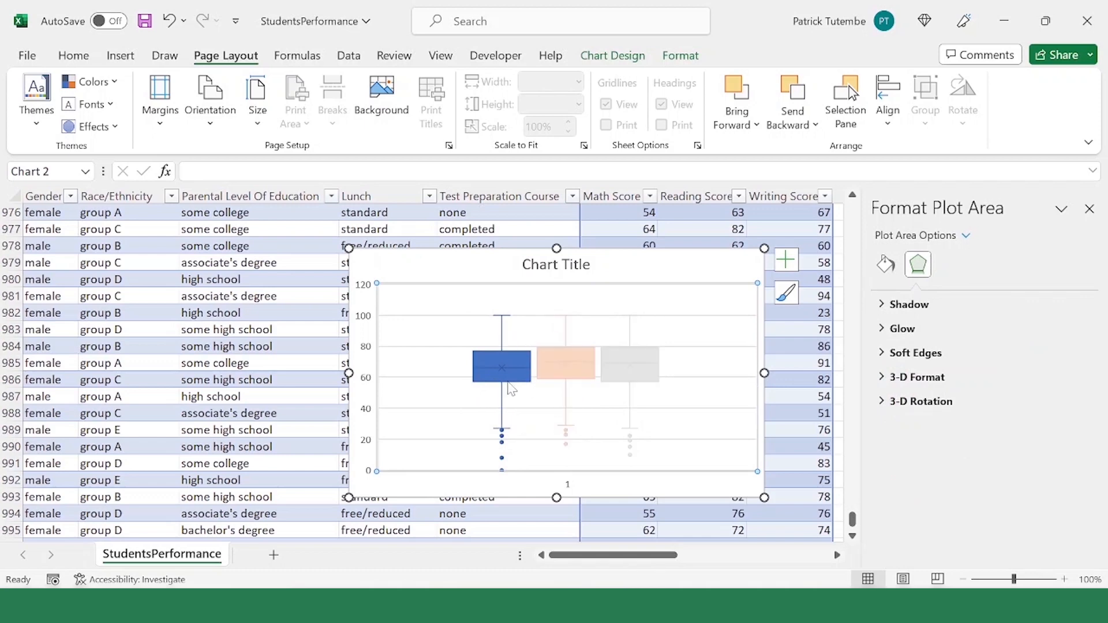
{"action": "left_click", "coordinate": [565, 378]}
{"action": "left_click", "coordinate": [619, 376]}
{"action": "left_click", "coordinate": [644, 377]}
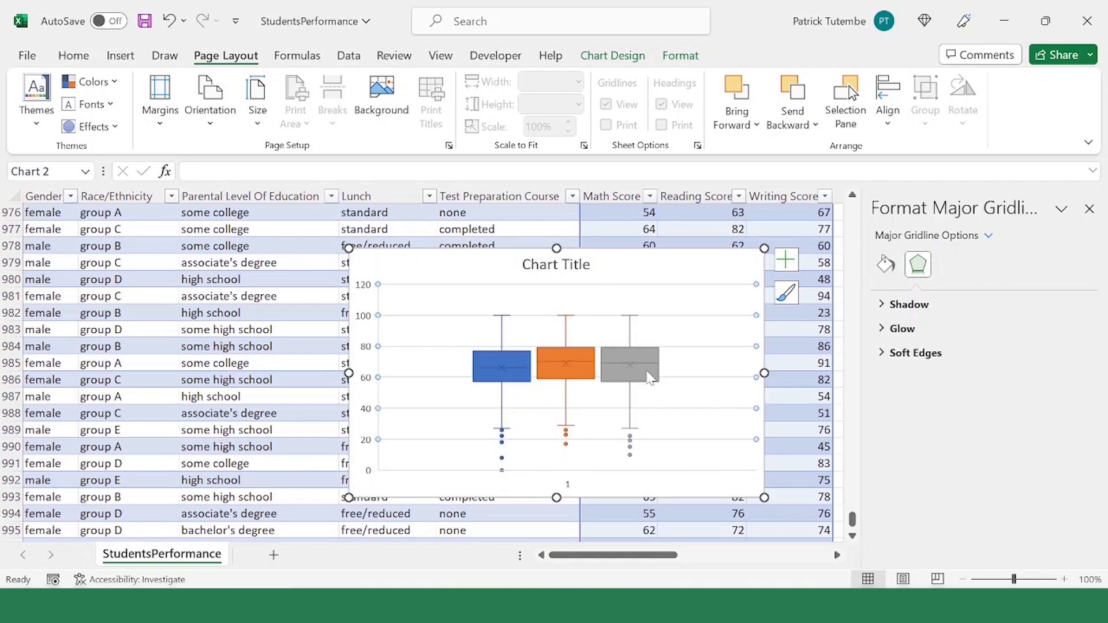
{"action": "left_click", "coordinate": [650, 379]}
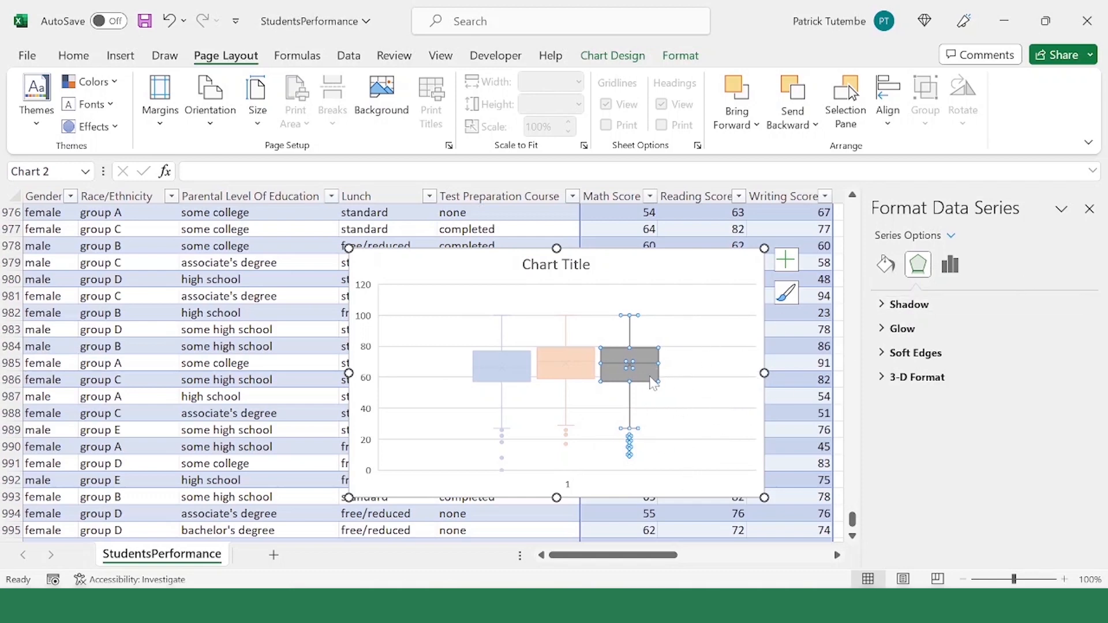
{"action": "left_click", "coordinate": [889, 269]}
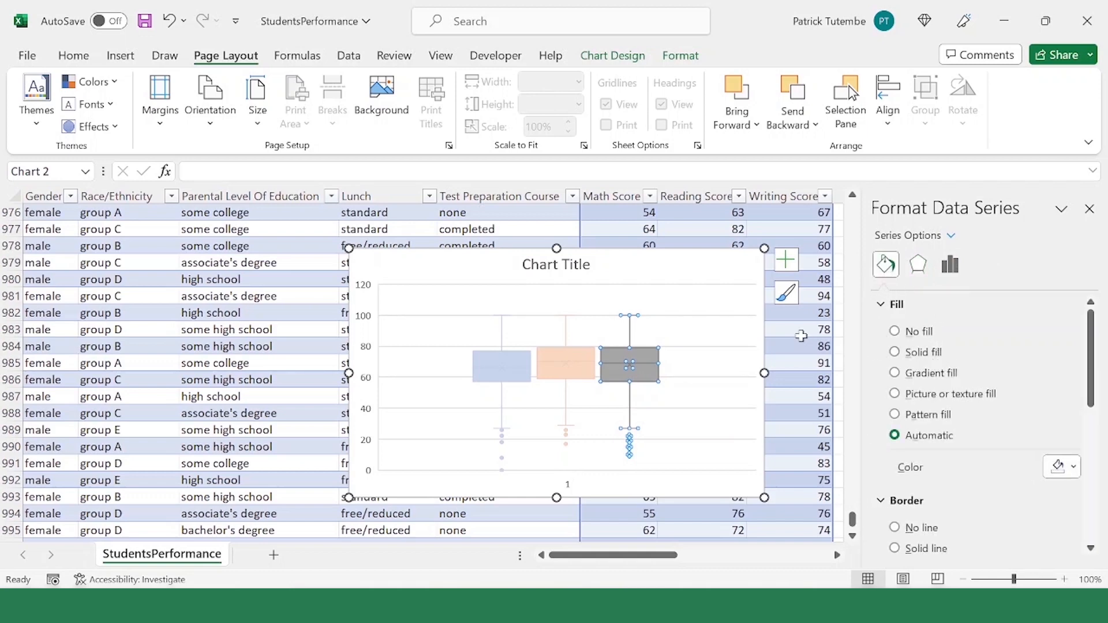
{"action": "left_click", "coordinate": [1075, 468]}
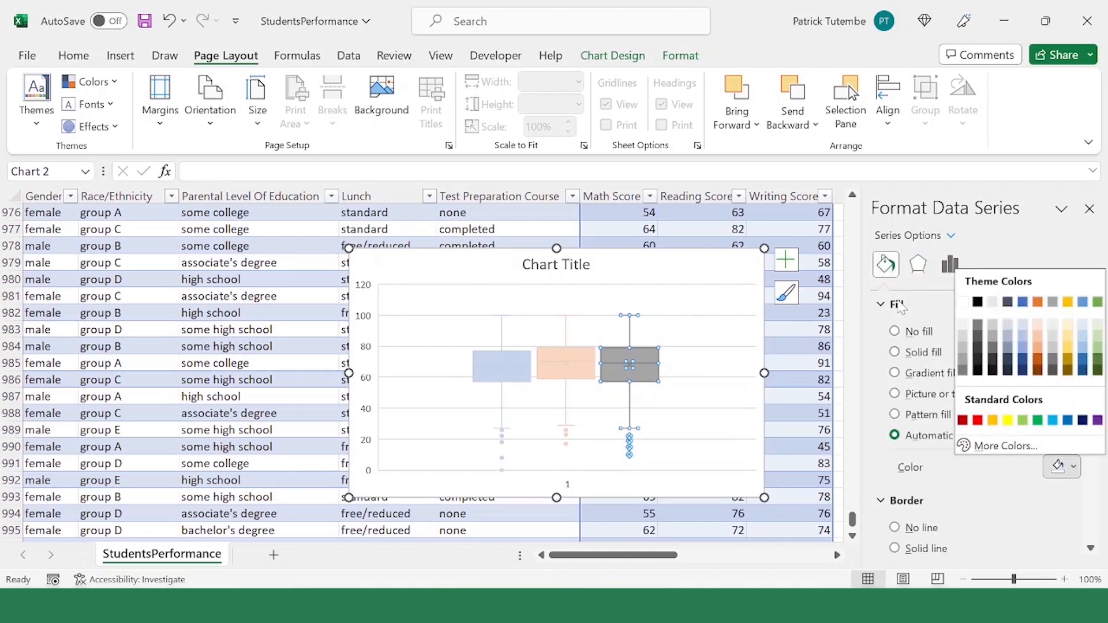
{"action": "left_click", "coordinate": [912, 304]}
{"action": "left_click", "coordinate": [912, 305]}
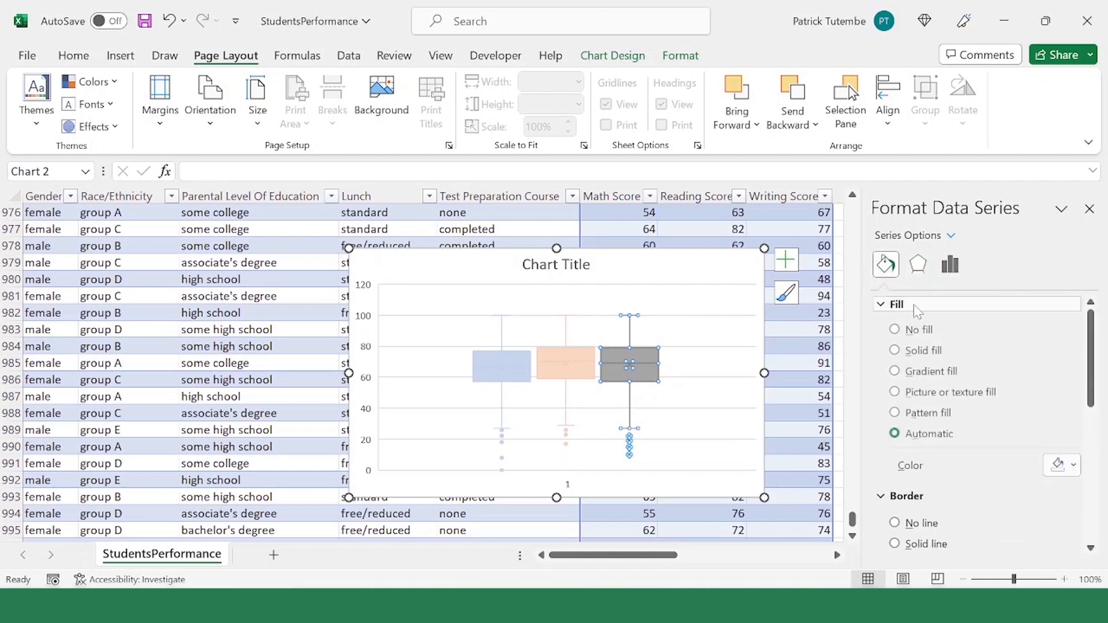
{"action": "left_click", "coordinate": [1074, 467]}
{"action": "left_click", "coordinate": [1037, 421]}
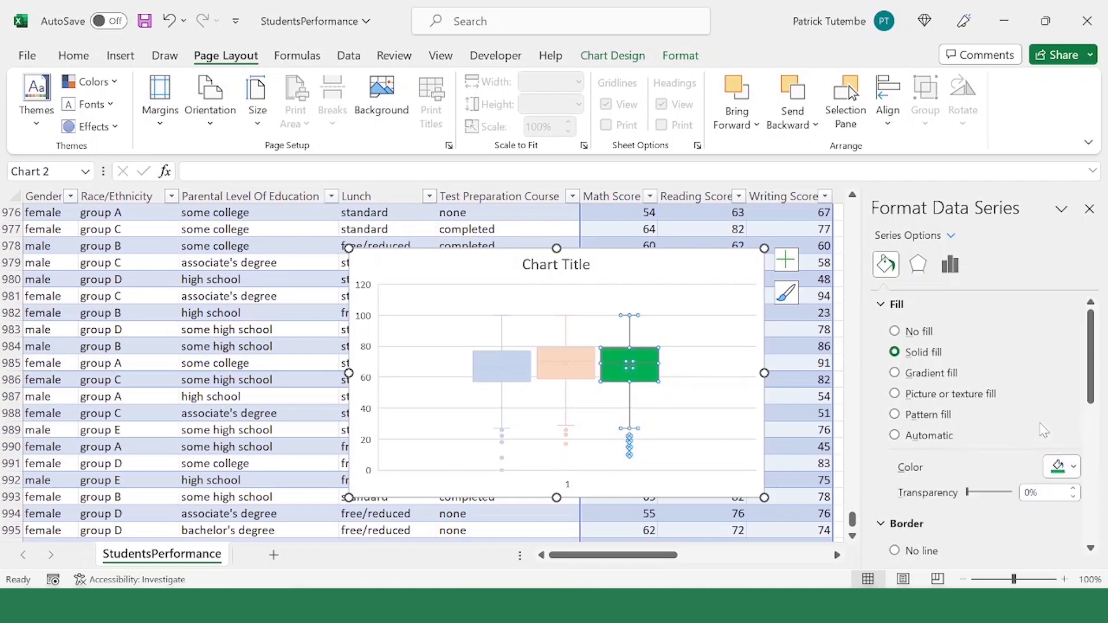
{"action": "left_click", "coordinate": [628, 421]}
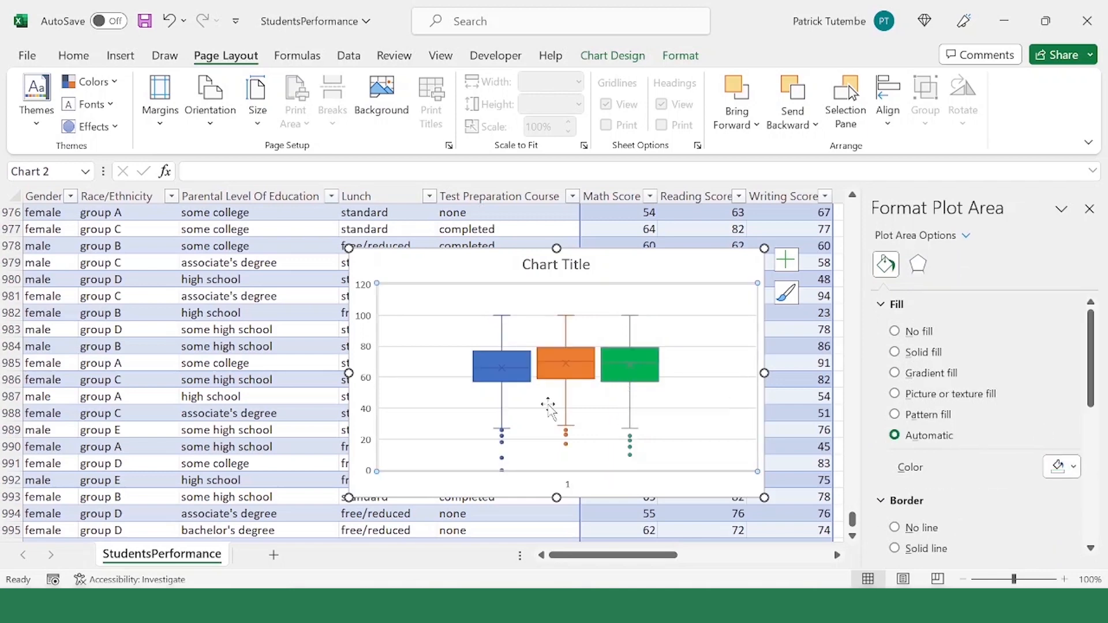
{"action": "scroll", "coordinate": [527, 381], "scroll_direction": "down", "scroll_amount": 2}
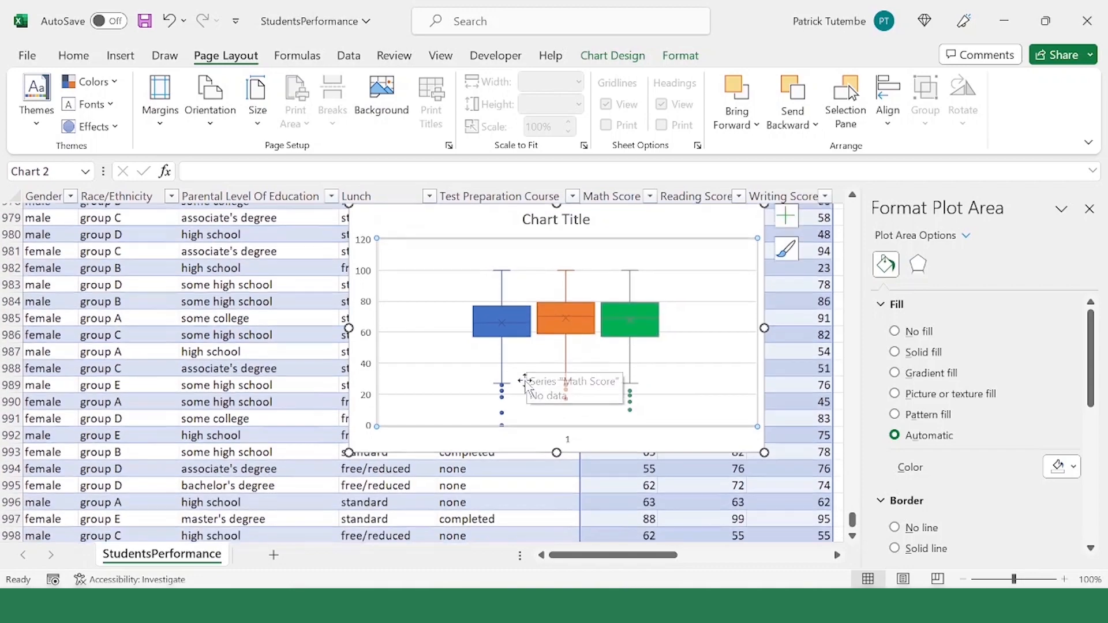
{"action": "scroll", "coordinate": [528, 386], "scroll_direction": "up", "scroll_amount": 2}
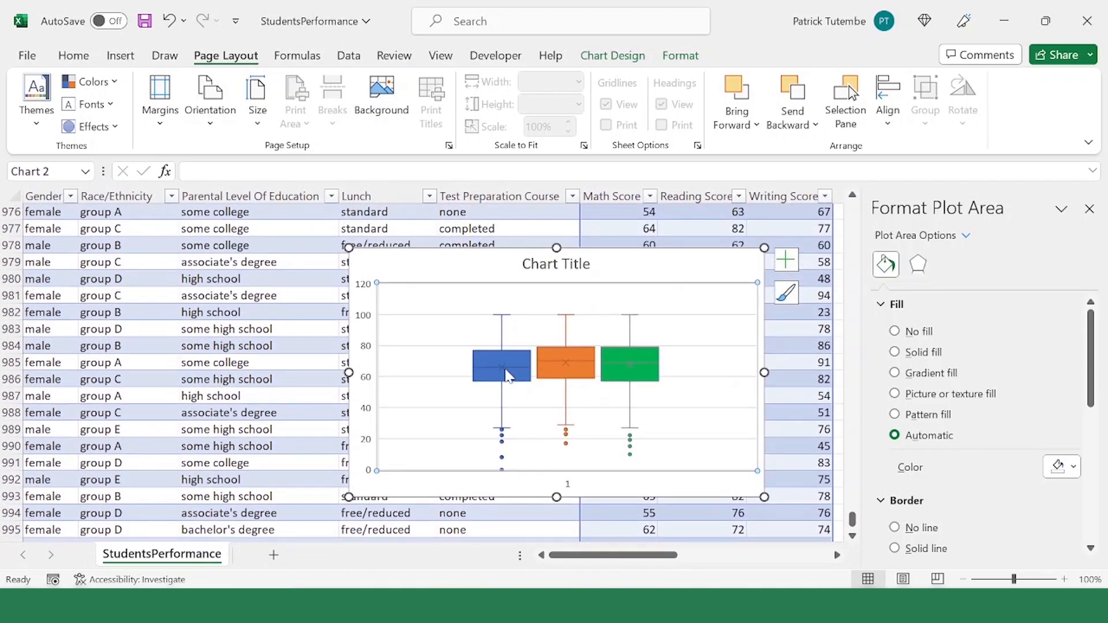
{"action": "scroll", "coordinate": [502, 370], "scroll_direction": "up", "scroll_amount": 1}
{"action": "scroll", "coordinate": [531, 348], "scroll_direction": "down", "scroll_amount": 1}
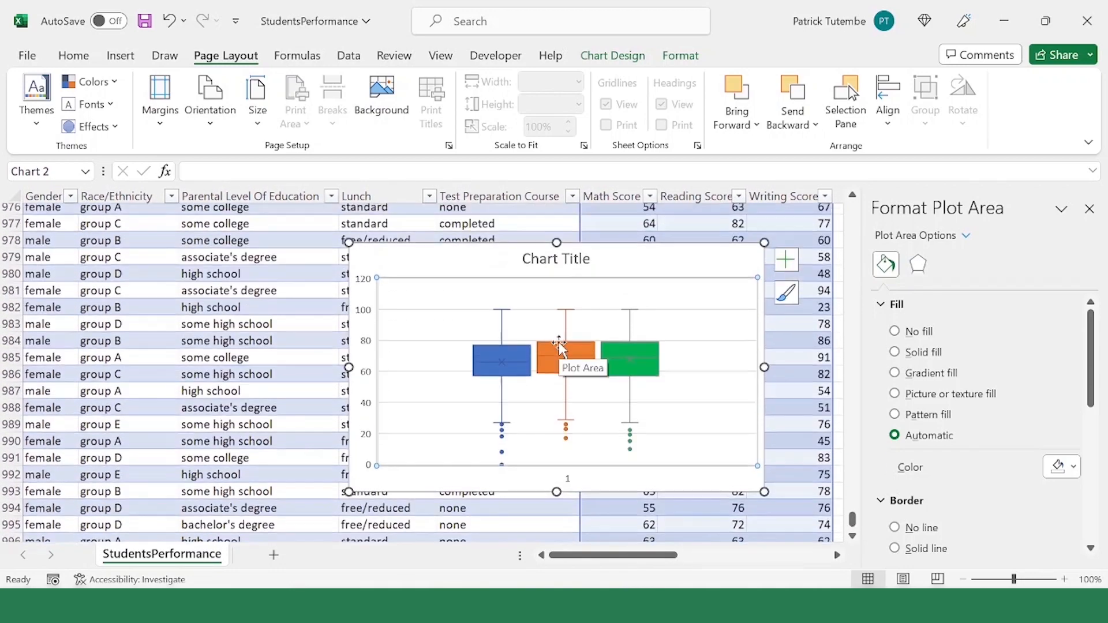
{"action": "scroll", "coordinate": [559, 344], "scroll_direction": "up", "scroll_amount": 1}
Step: Add a legend to the box and whisker chart using the Bottom position
{"action": "left_click", "coordinate": [687, 317]}
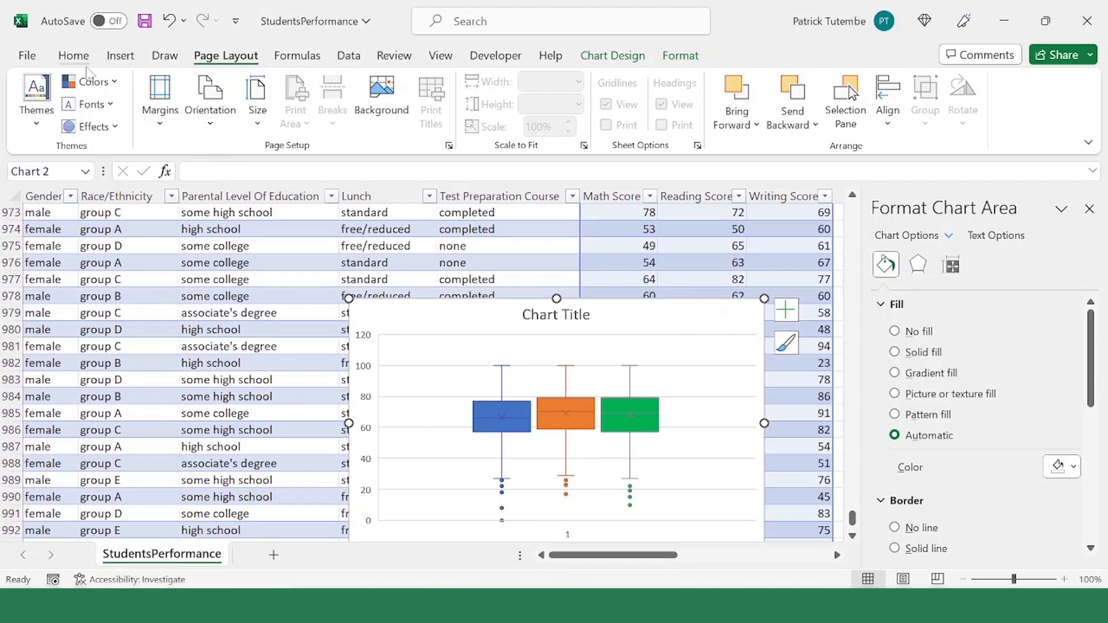
{"action": "left_click", "coordinate": [624, 57]}
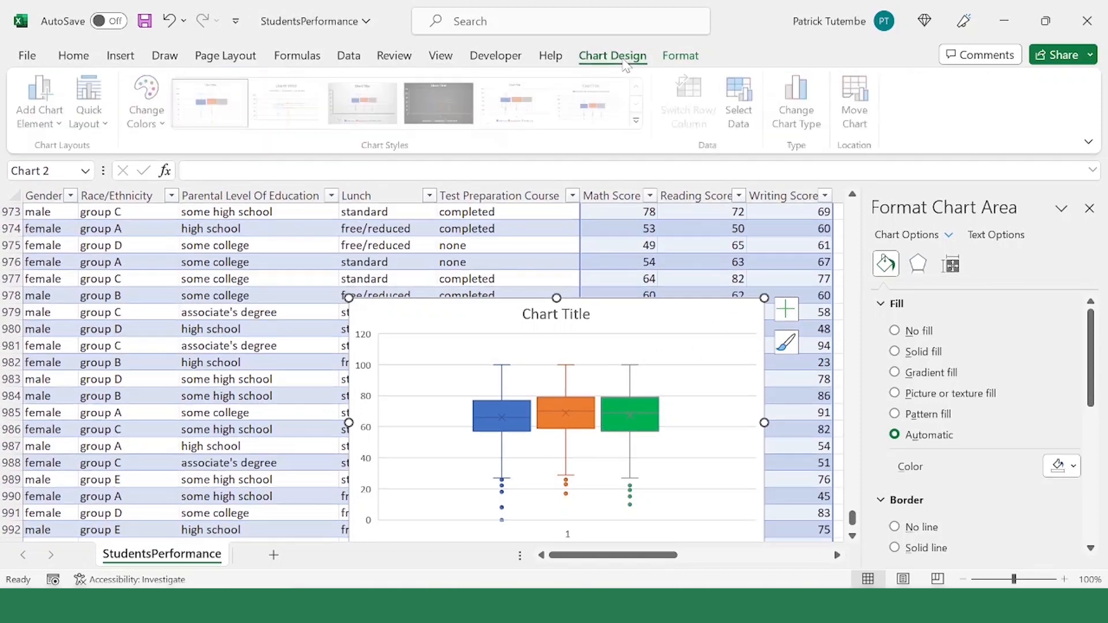
{"action": "left_click", "coordinate": [51, 124]}
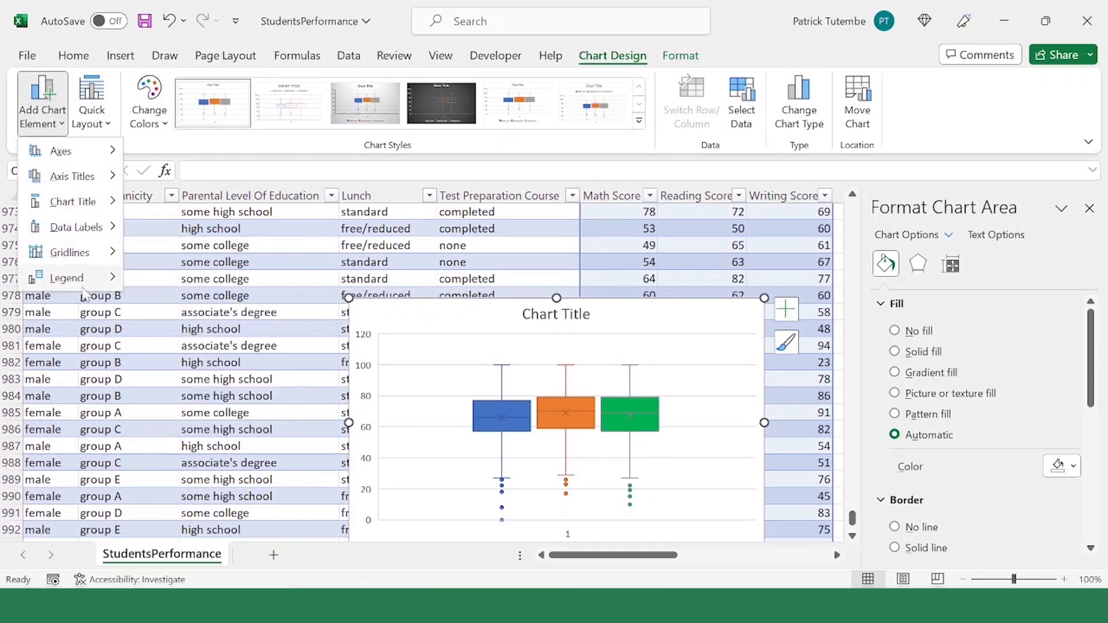
{"action": "mouse_move", "coordinate": [95, 283]}
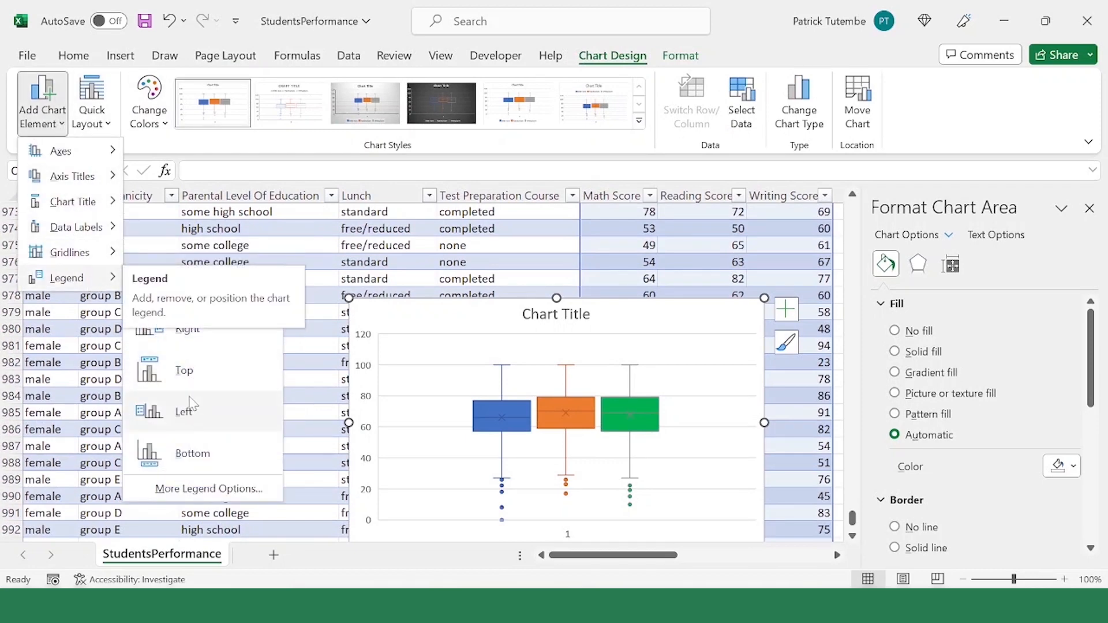
{"action": "left_click", "coordinate": [223, 464]}
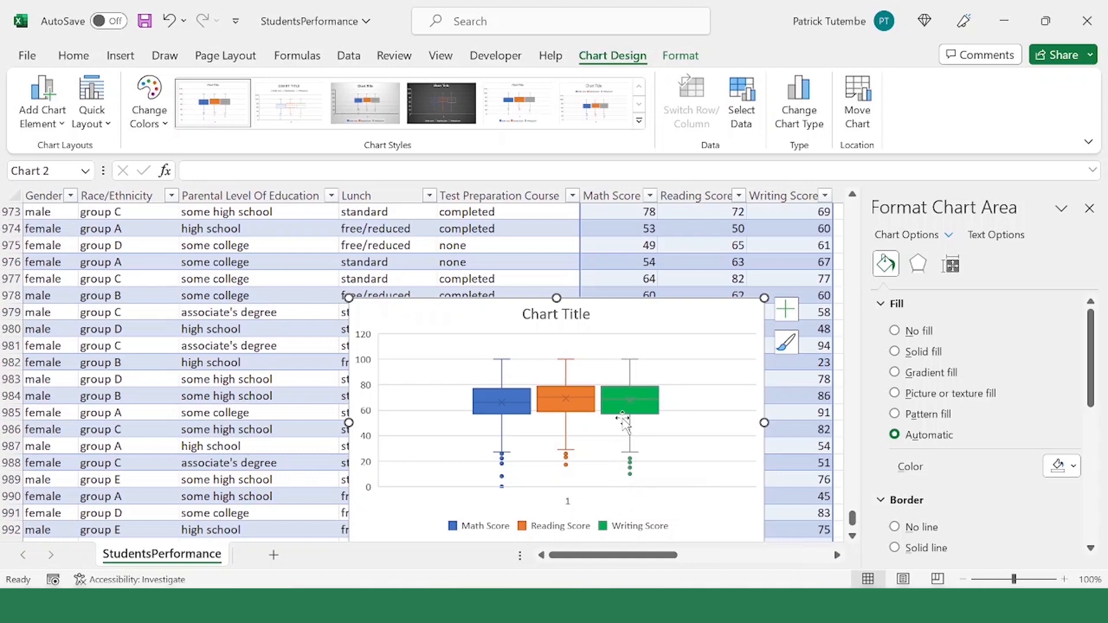
Step: Replace the chart's placeholder title with "Class performance for different subjects"
{"action": "left_click", "coordinate": [560, 316]}
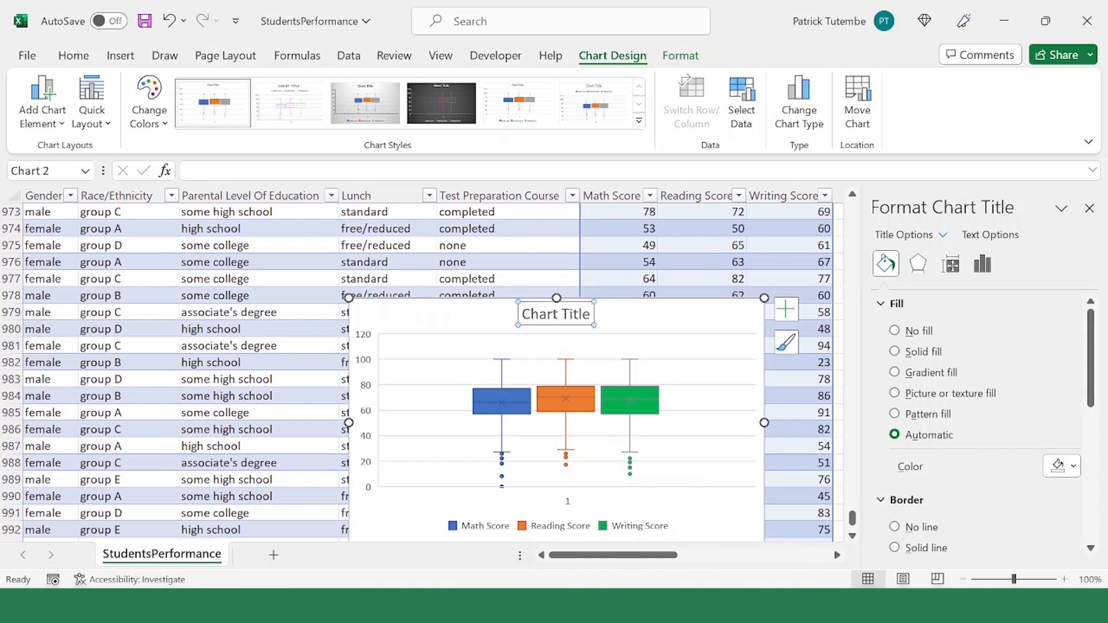
{"action": "left_click", "coordinate": [599, 316]}
{"action": "left_click", "coordinate": [557, 312]}
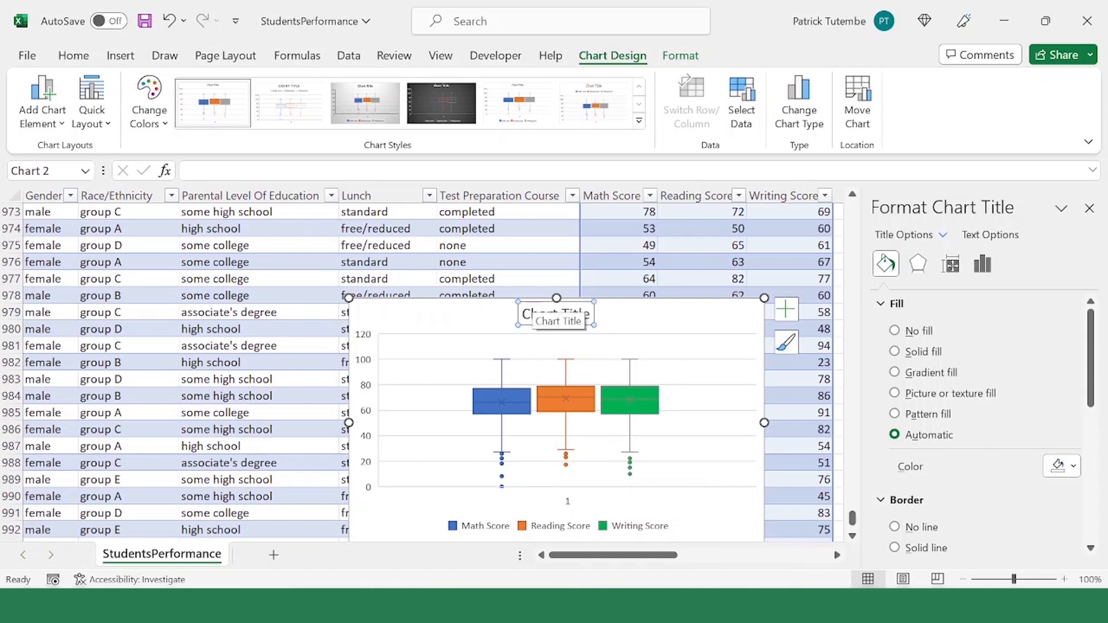
{"action": "triple_click", "coordinate": [557, 312]}
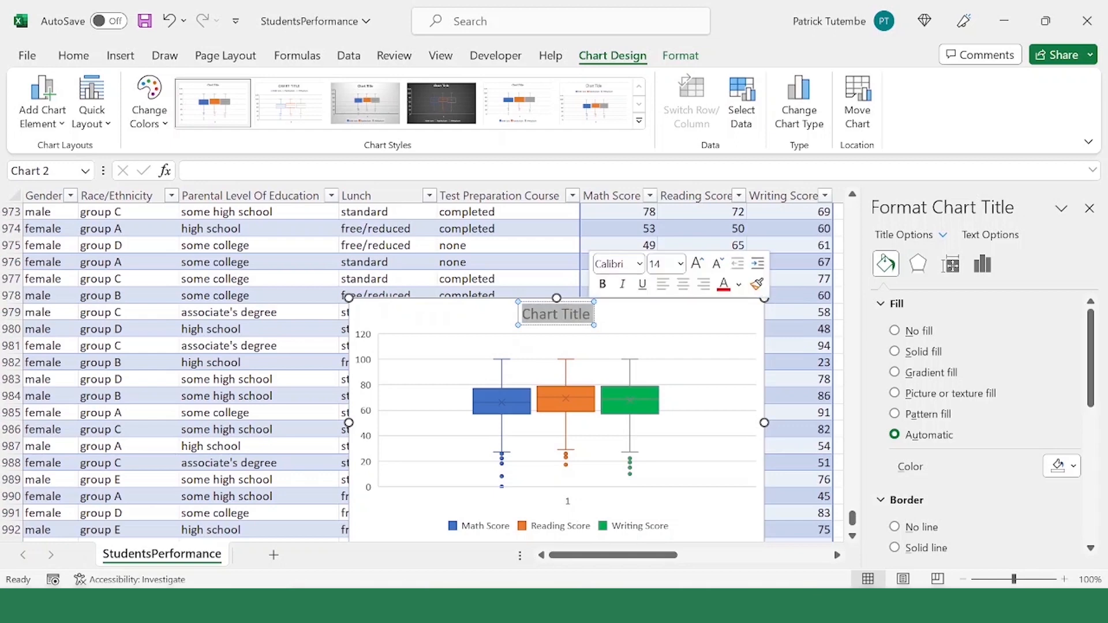
{"action": "key", "text": "BackSpace"}
{"action": "type", "text": "Class"}
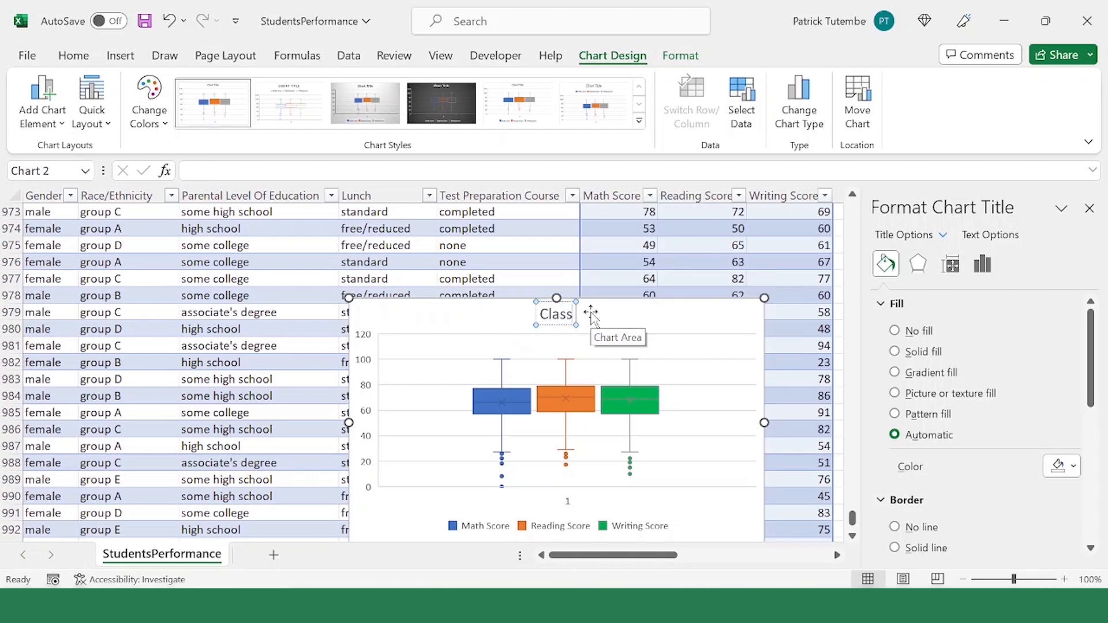
{"action": "type", "text": " performance"}
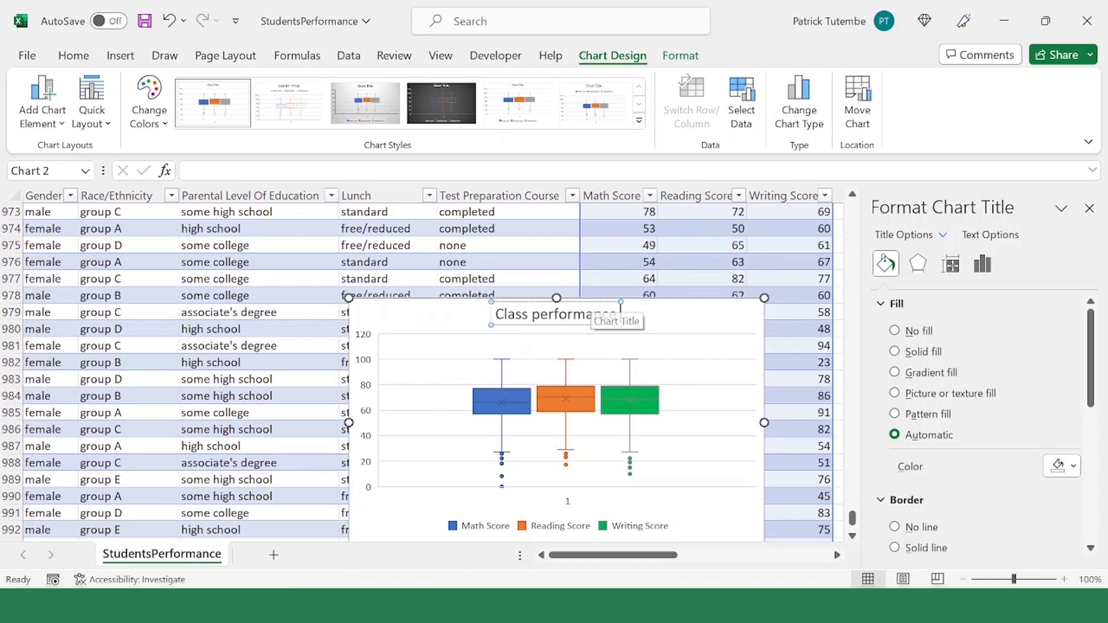
{"action": "type", "text": " for different su"}
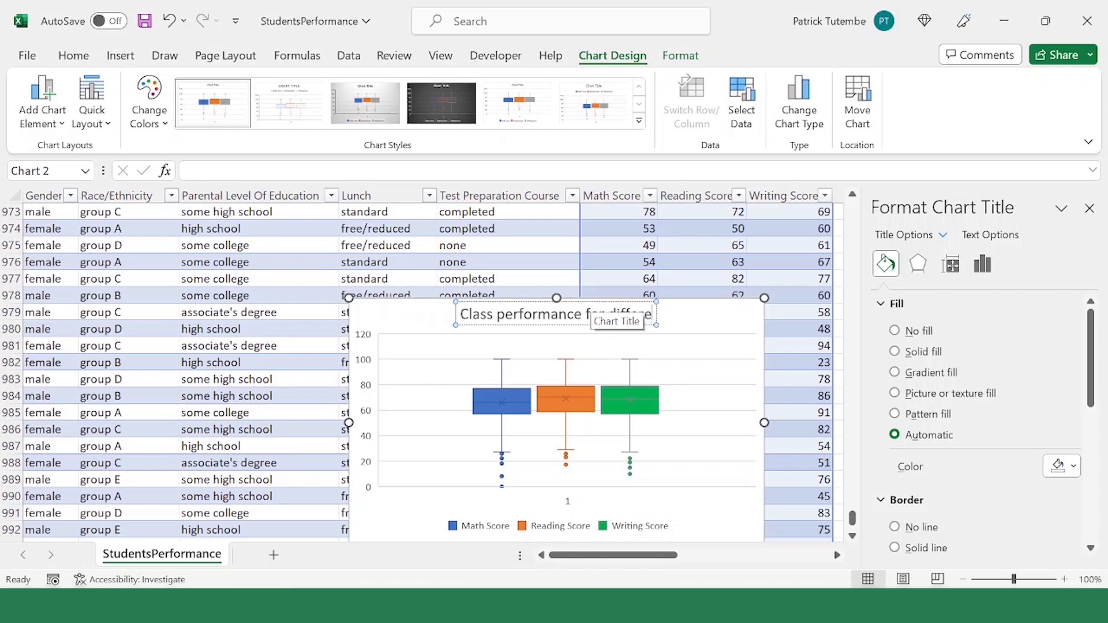
{"action": "type", "text": "bjects"}
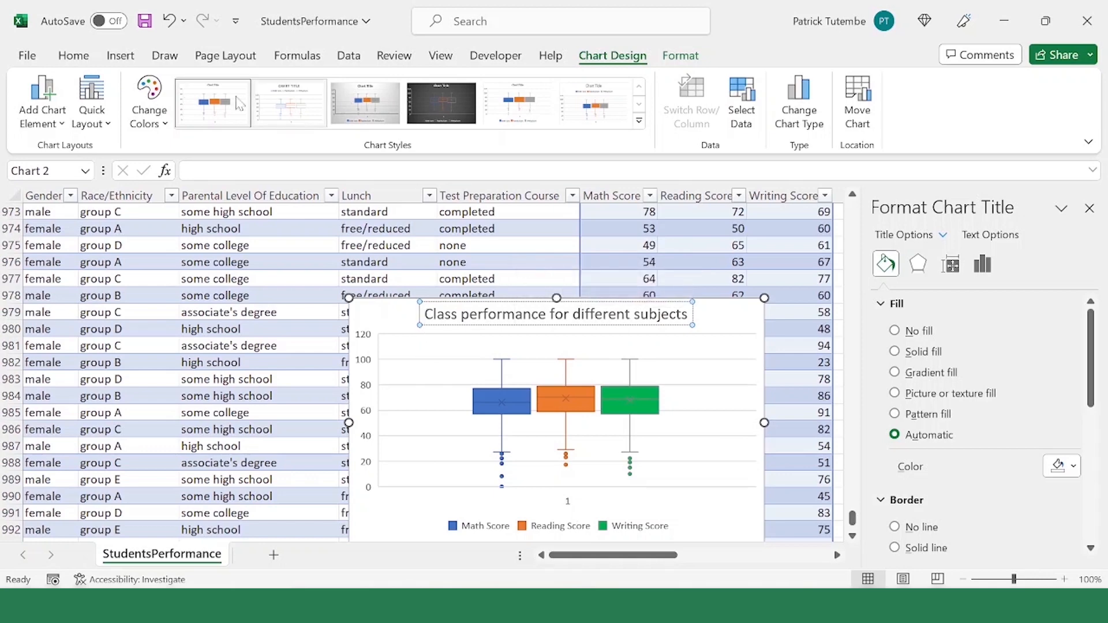
Step: Make the title of the box and whisker chart bold
{"action": "left_click", "coordinate": [73, 55]}
{"action": "left_click", "coordinate": [740, 349]}
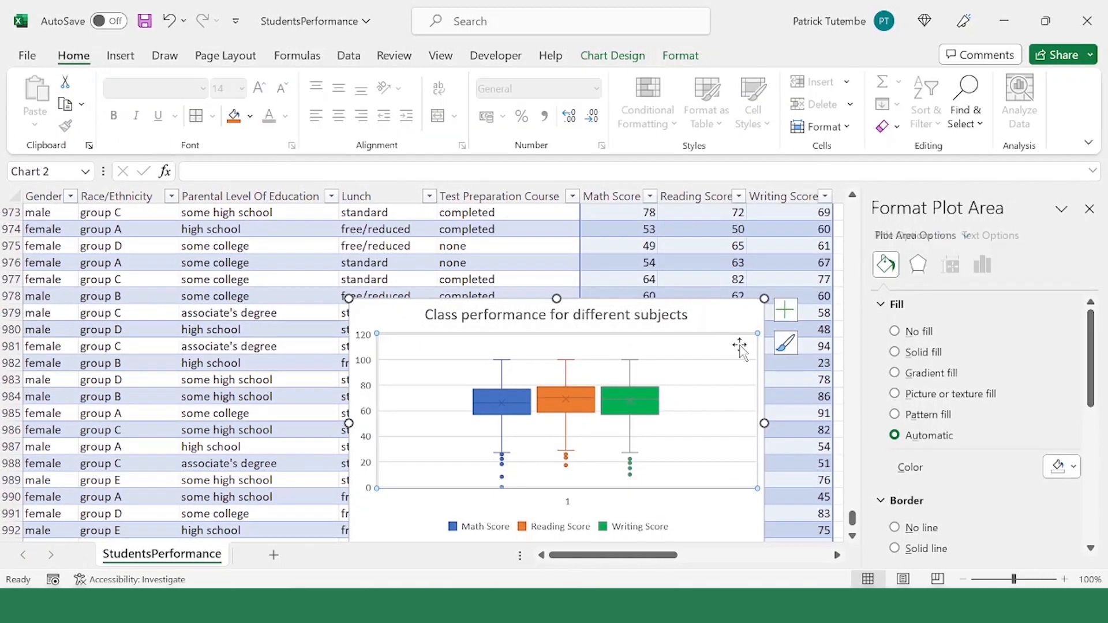
{"action": "left_click", "coordinate": [614, 321]}
{"action": "left_click", "coordinate": [114, 116]}
{"action": "left_click", "coordinate": [644, 361]}
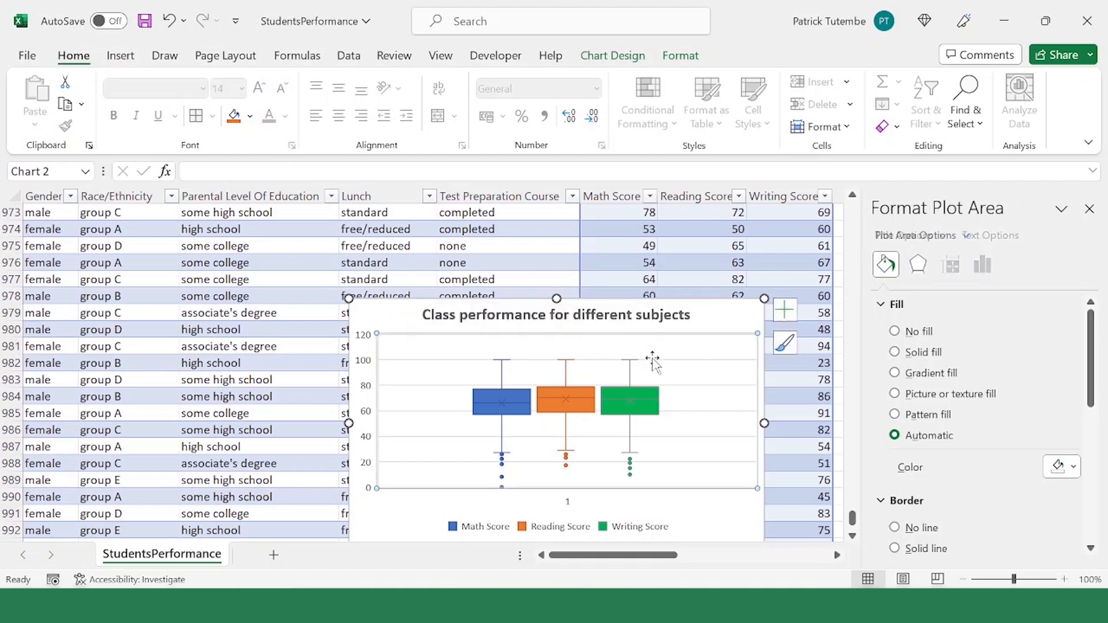
Step: Delete the horizontal category axis with its single label 1 from the chart
{"action": "scroll", "coordinate": [621, 438], "scroll_direction": "down", "scroll_amount": 2}
{"action": "left_click", "coordinate": [568, 402]}
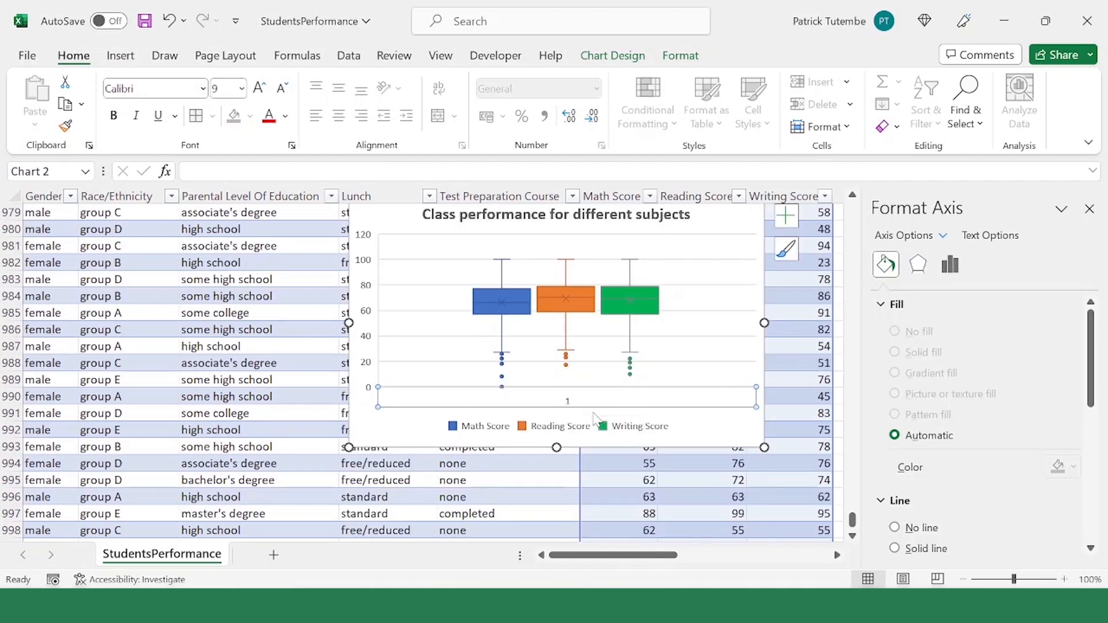
{"action": "key", "text": "Delete"}
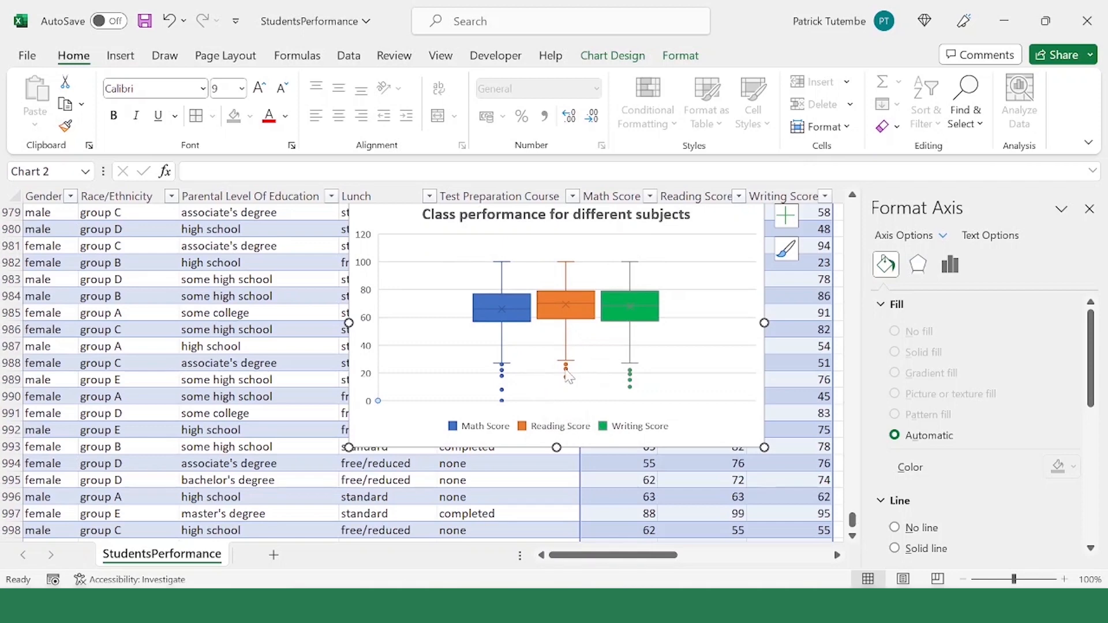
Step: Select the chart's vertical score axis for formatting
{"action": "mouse_move", "coordinate": [569, 377]}
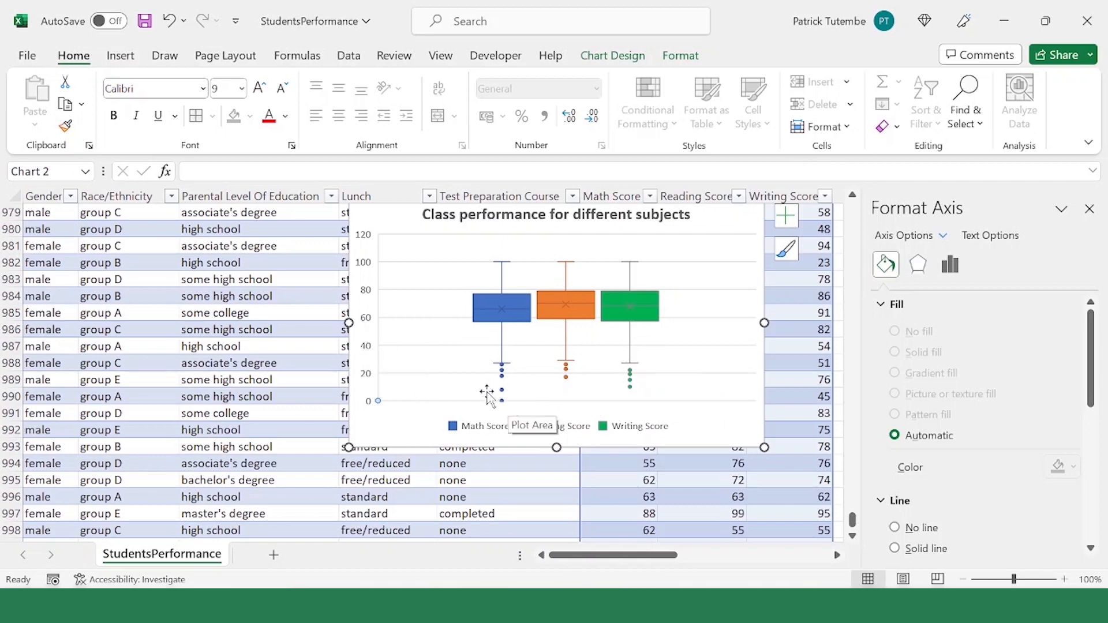
{"action": "left_click", "coordinate": [368, 375]}
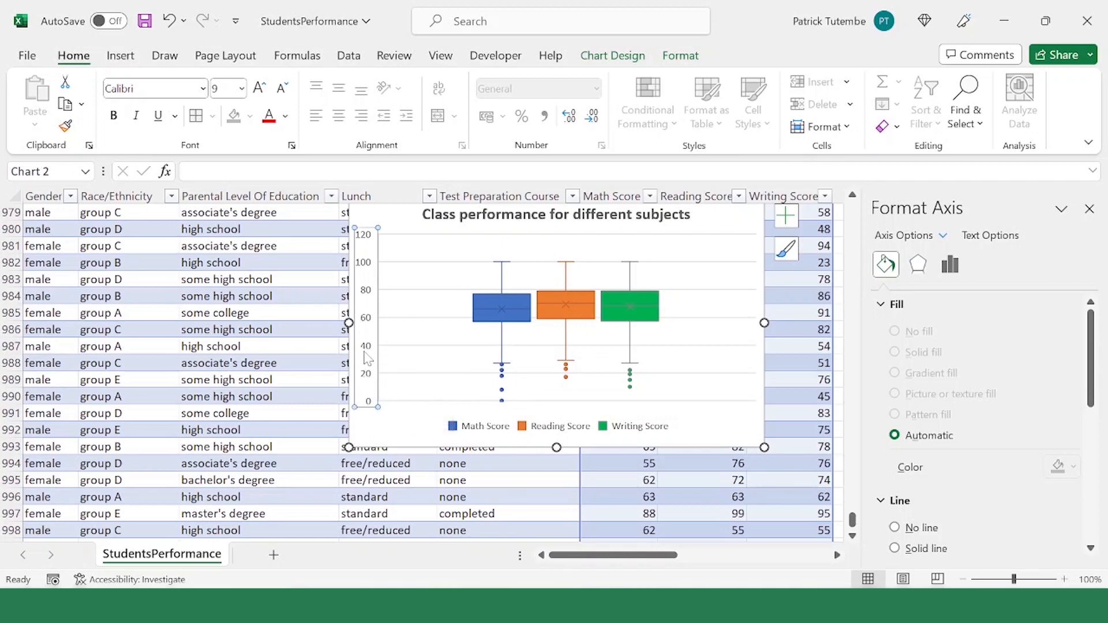
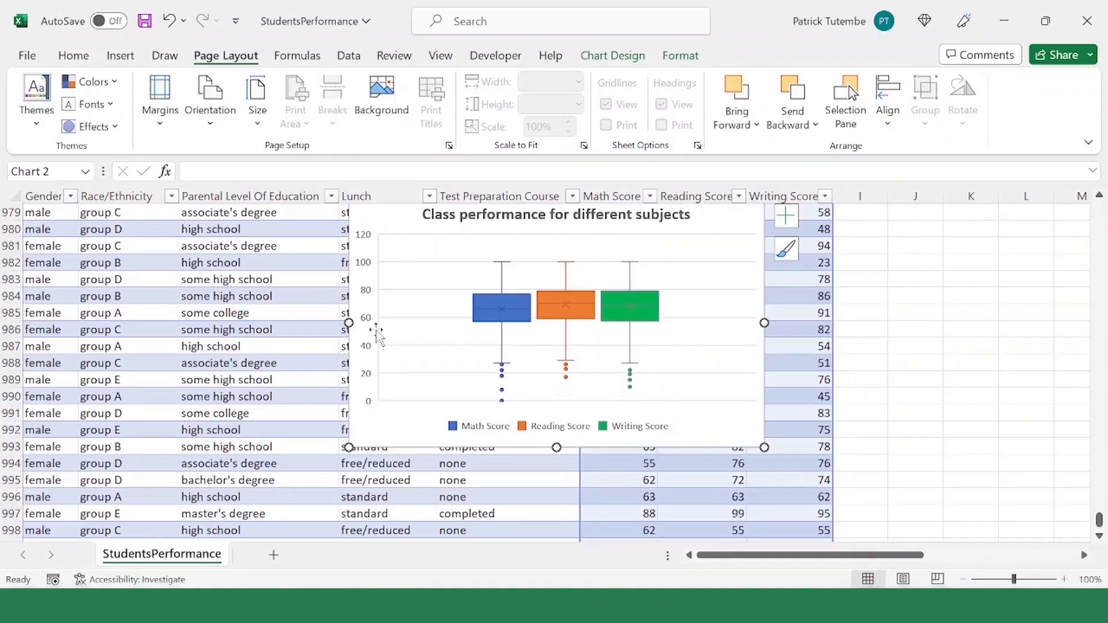
Step: Set the bounds of the chart's vertical score axis to a minimum of 15 and a maximum of 100
{"action": "left_click_drag", "start_coordinate": [368, 297], "coordinate": [365, 294]}
{"action": "left_click", "coordinate": [365, 284]}
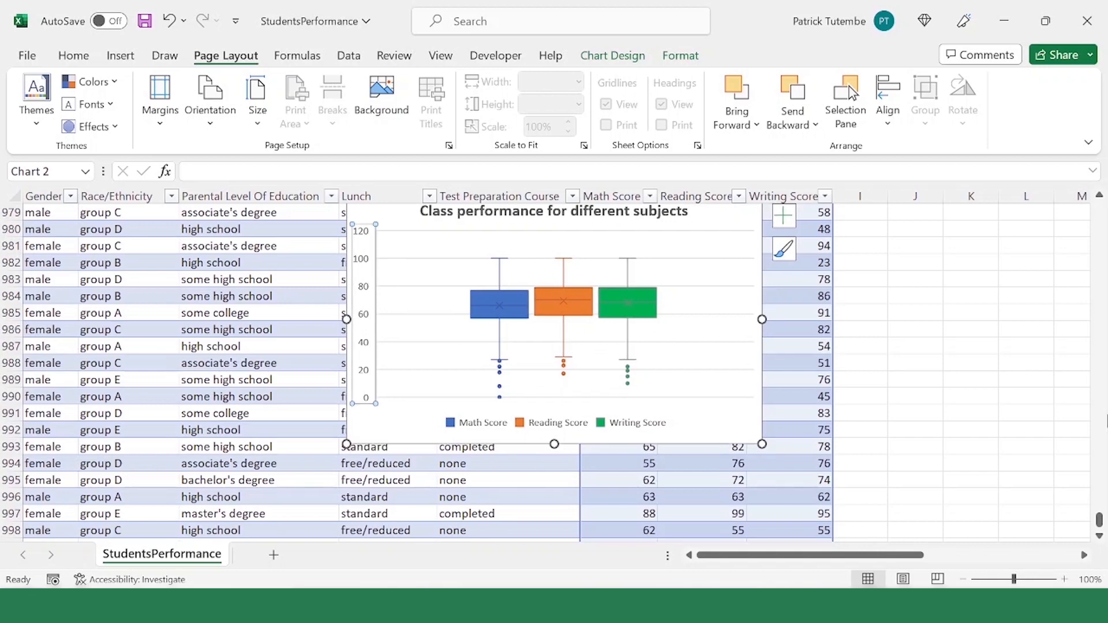
{"action": "right_click", "coordinate": [364, 325]}
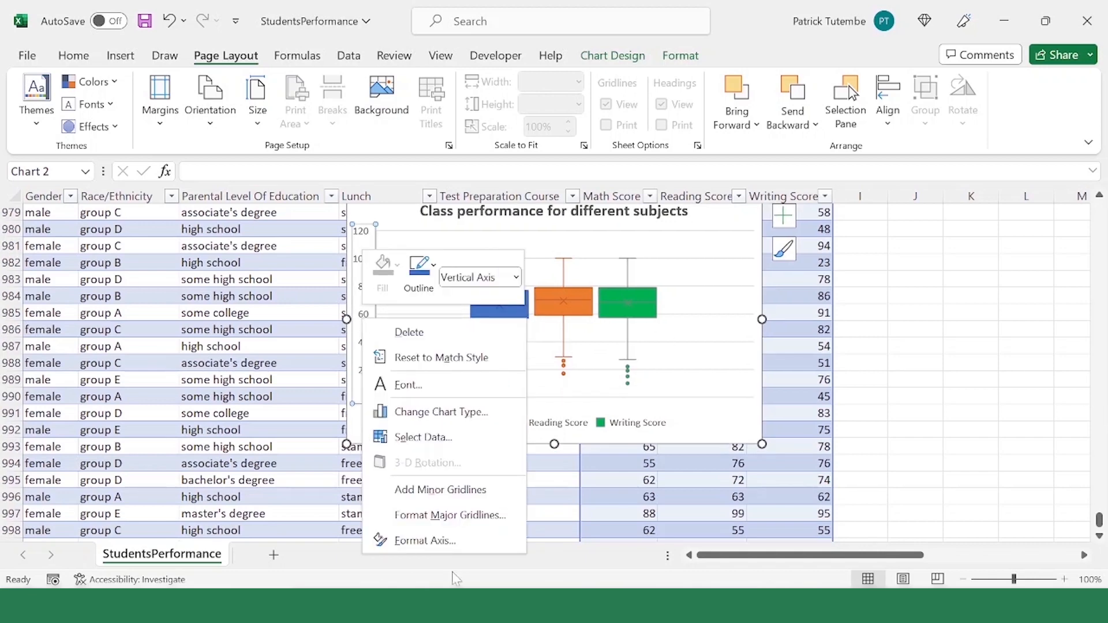
{"action": "left_click", "coordinate": [426, 540]}
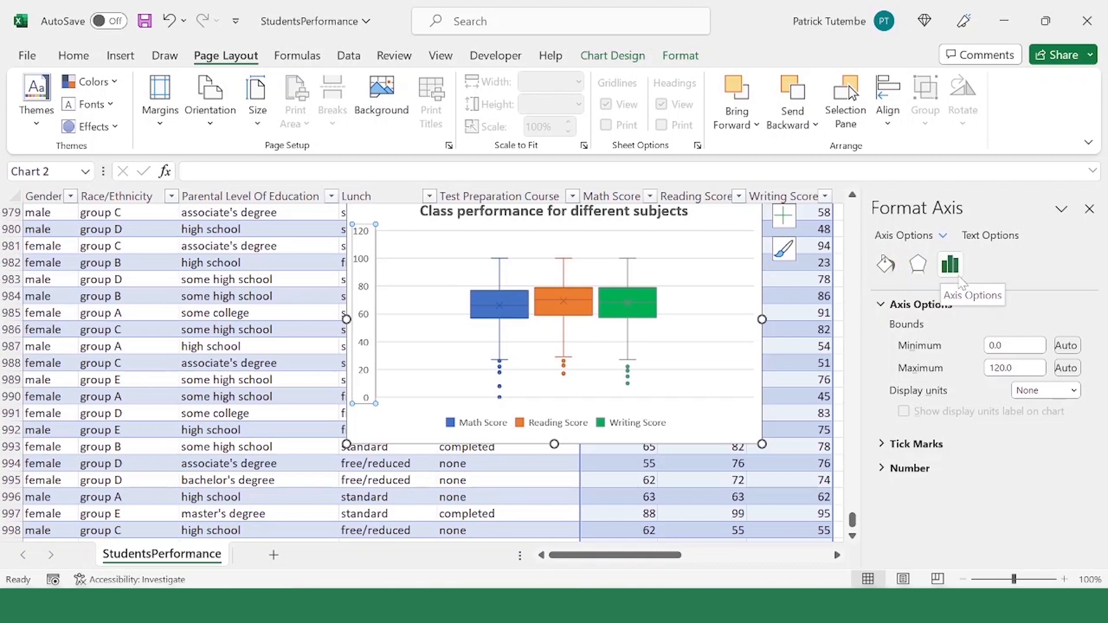
{"action": "left_click", "coordinate": [884, 469]}
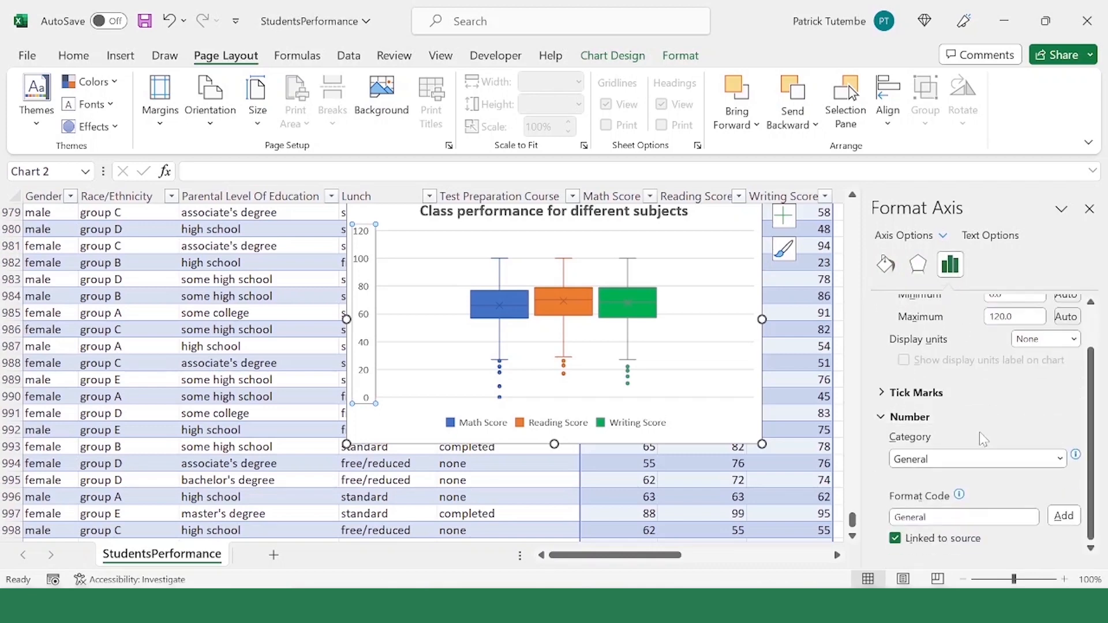
{"action": "scroll", "coordinate": [980, 433], "scroll_direction": "up", "scroll_amount": 2}
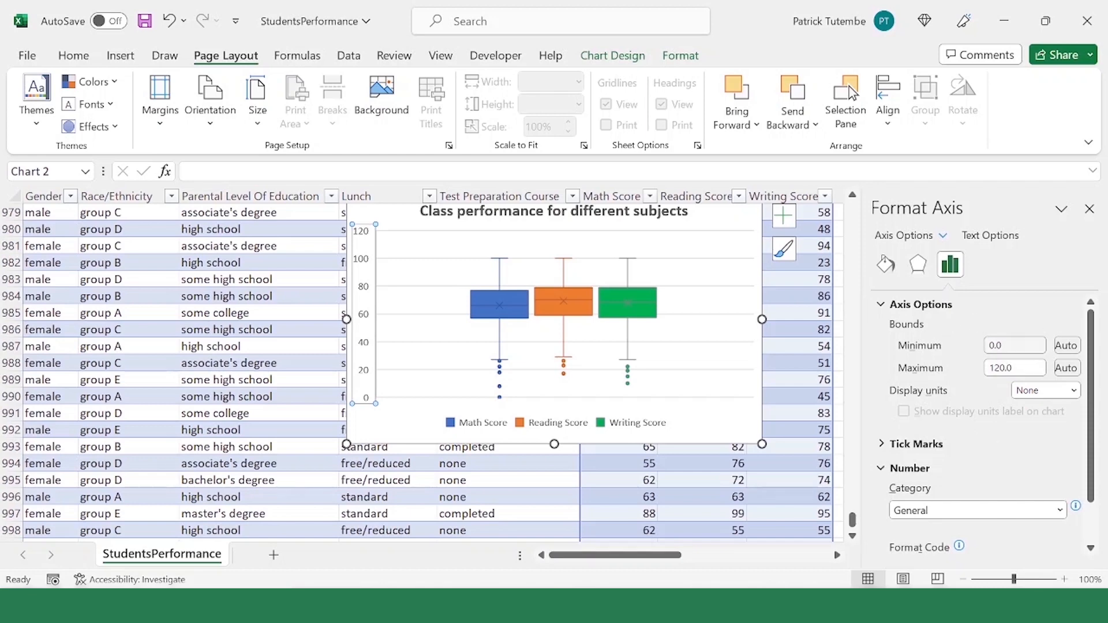
{"action": "left_click_drag", "start_coordinate": [1015, 348], "coordinate": [857, 347]}
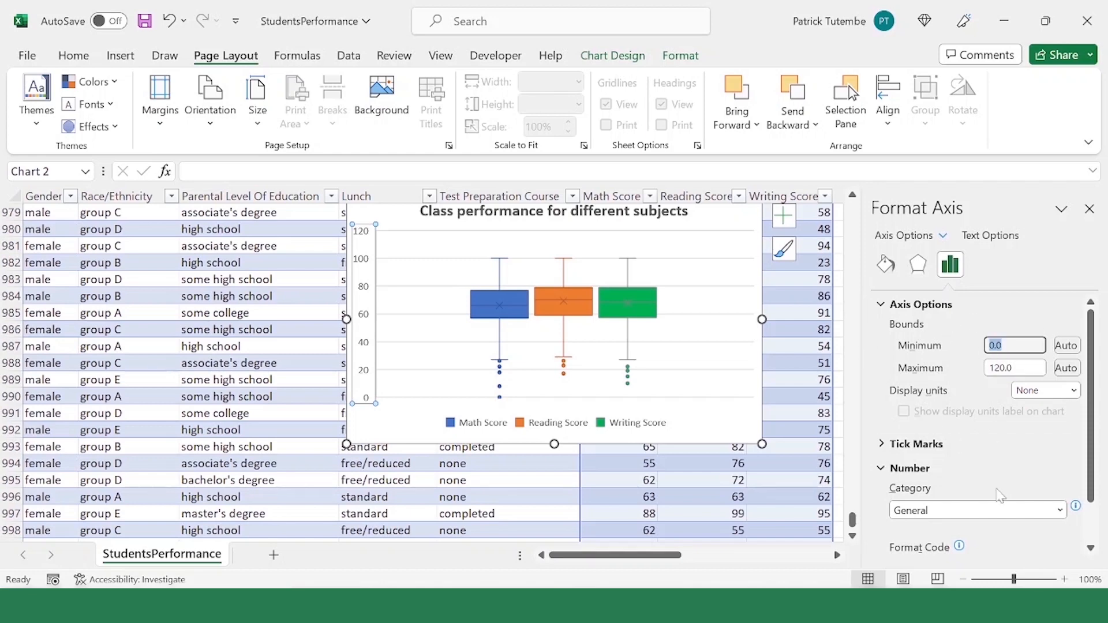
{"action": "key", "text": "Tab"}
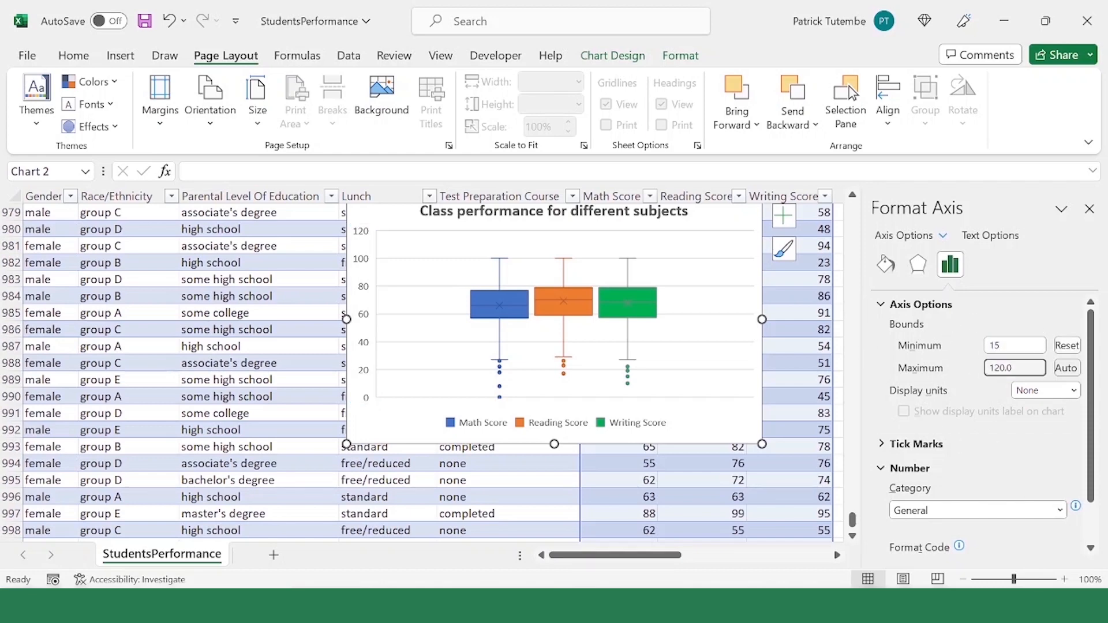
{"action": "type", "text": "1"}
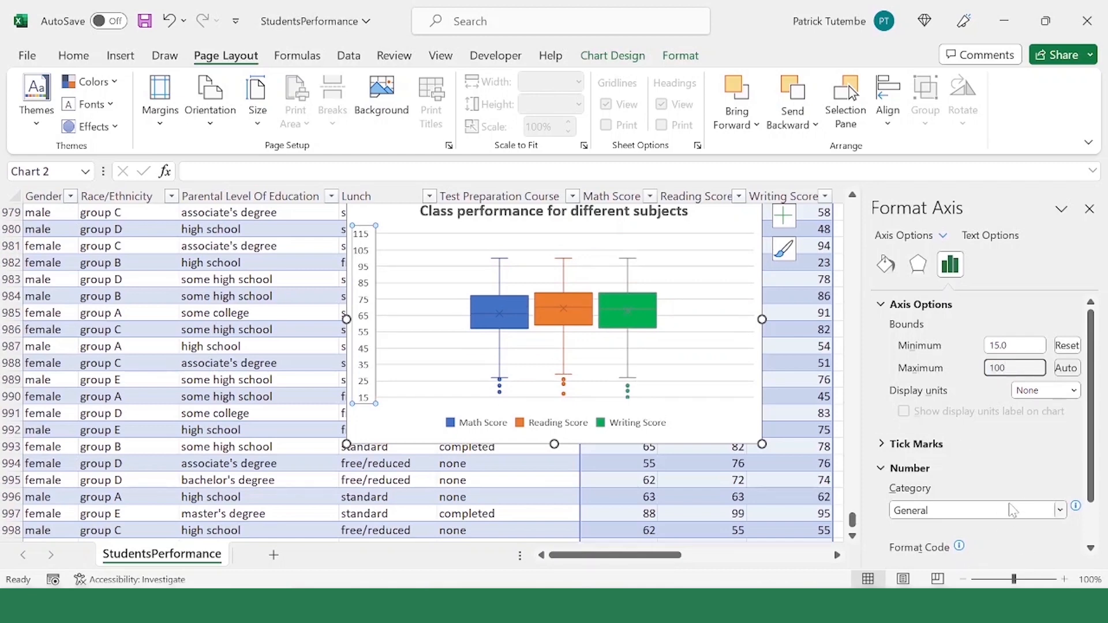
{"action": "key", "text": "Return"}
Step: Examine the rescaled vertical axis, the Math Score box with its whiskers, and the gridlines of the chart
{"action": "left_click", "coordinate": [724, 388]}
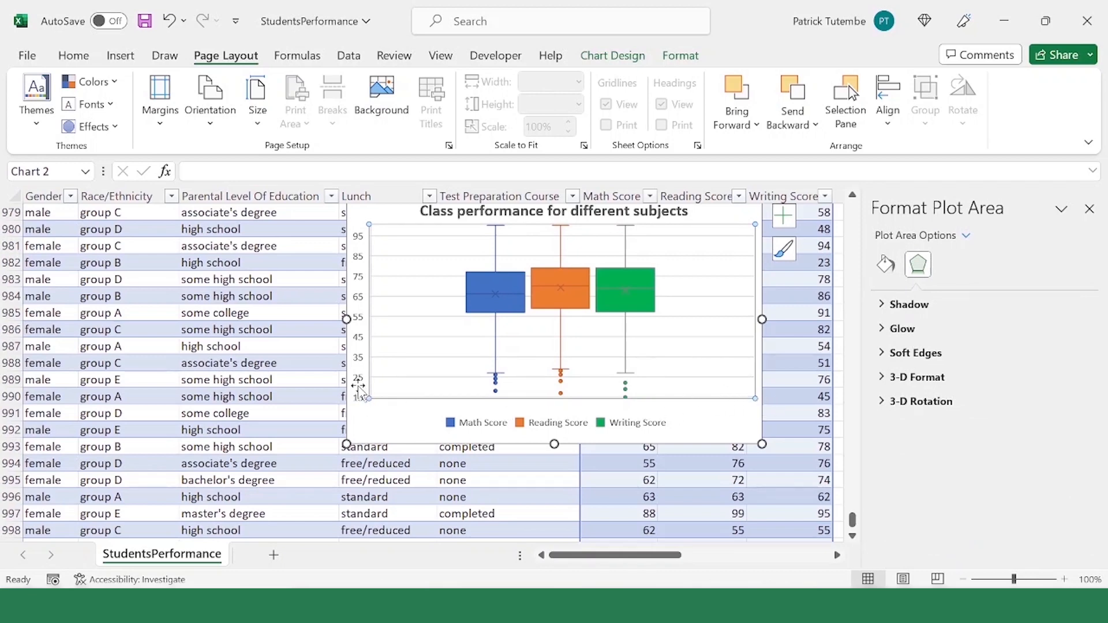
{"action": "left_click", "coordinate": [364, 404]}
{"action": "left_click", "coordinate": [363, 398]}
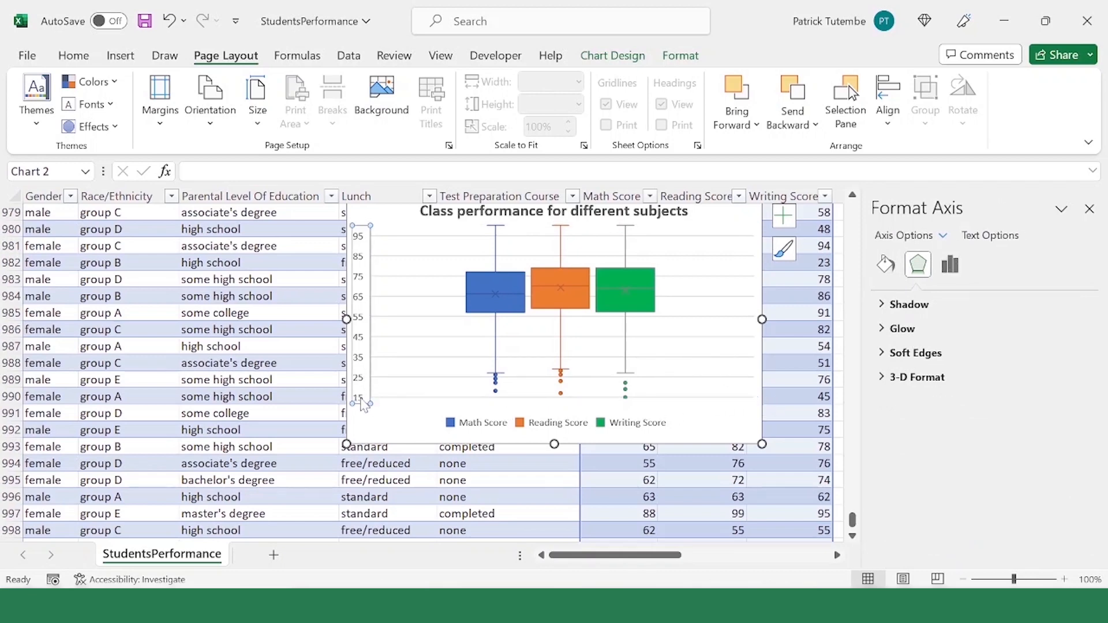
{"action": "scroll", "coordinate": [361, 454], "scroll_direction": "up", "scroll_amount": 1}
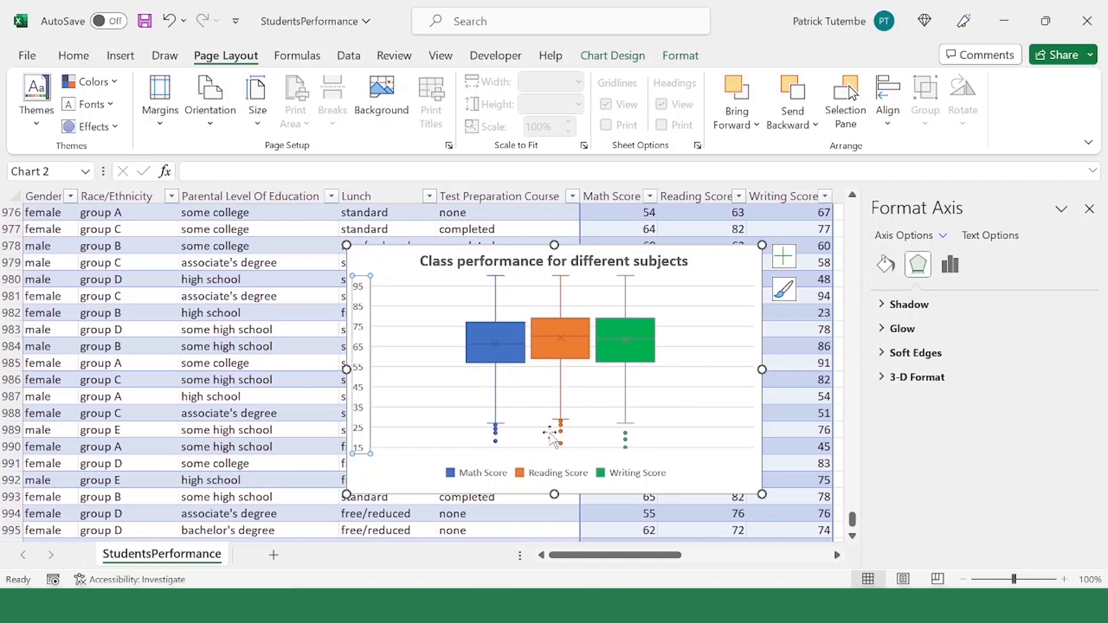
{"action": "left_click", "coordinate": [514, 359]}
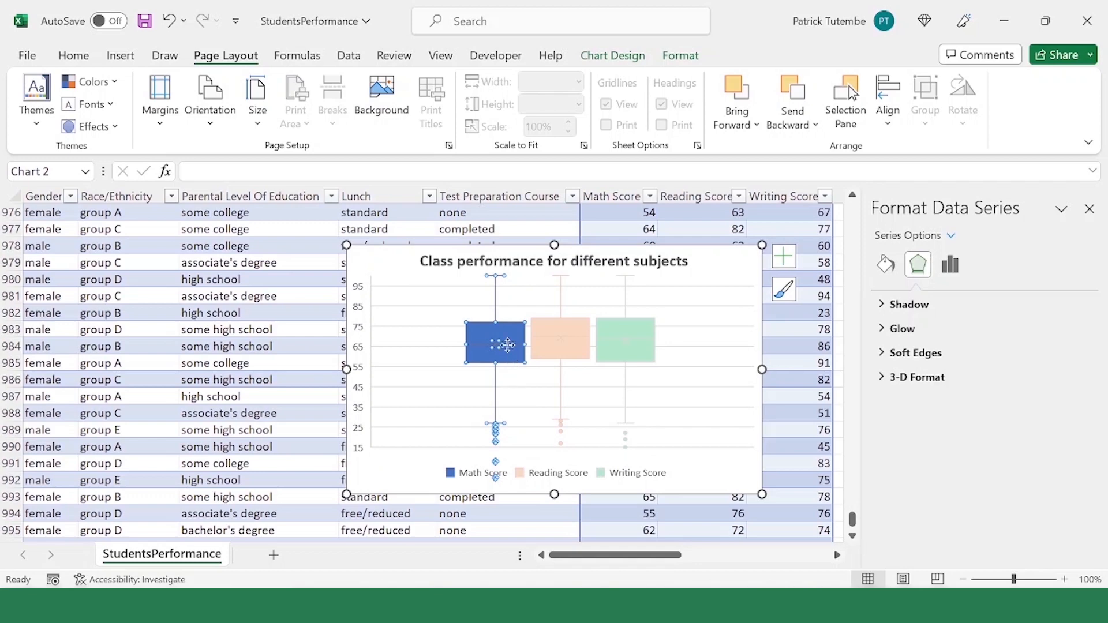
{"action": "left_click", "coordinate": [511, 316]}
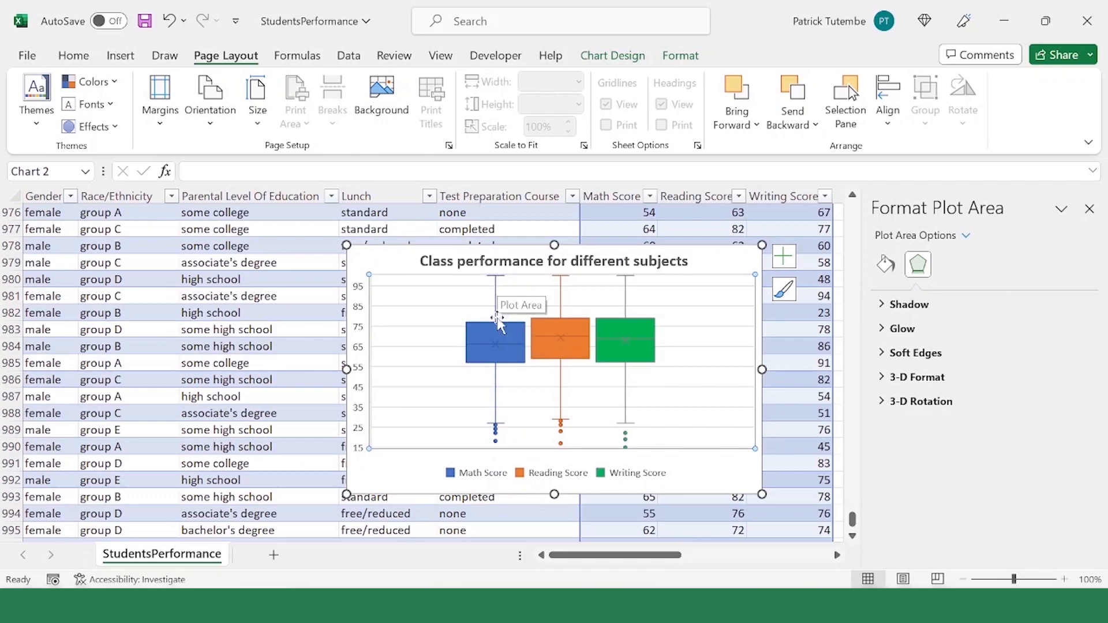
{"action": "left_click", "coordinate": [422, 367]}
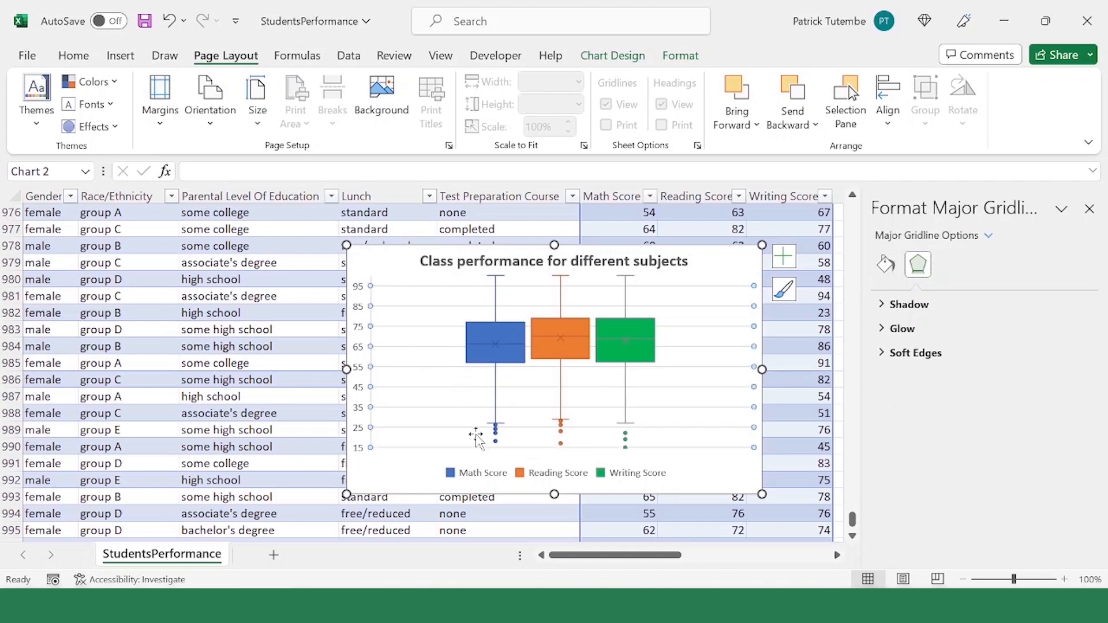
{"action": "key", "text": "Escape"}
Step: Add data labels to the Math Score series of the box and whisker chart
{"action": "left_click", "coordinate": [486, 364]}
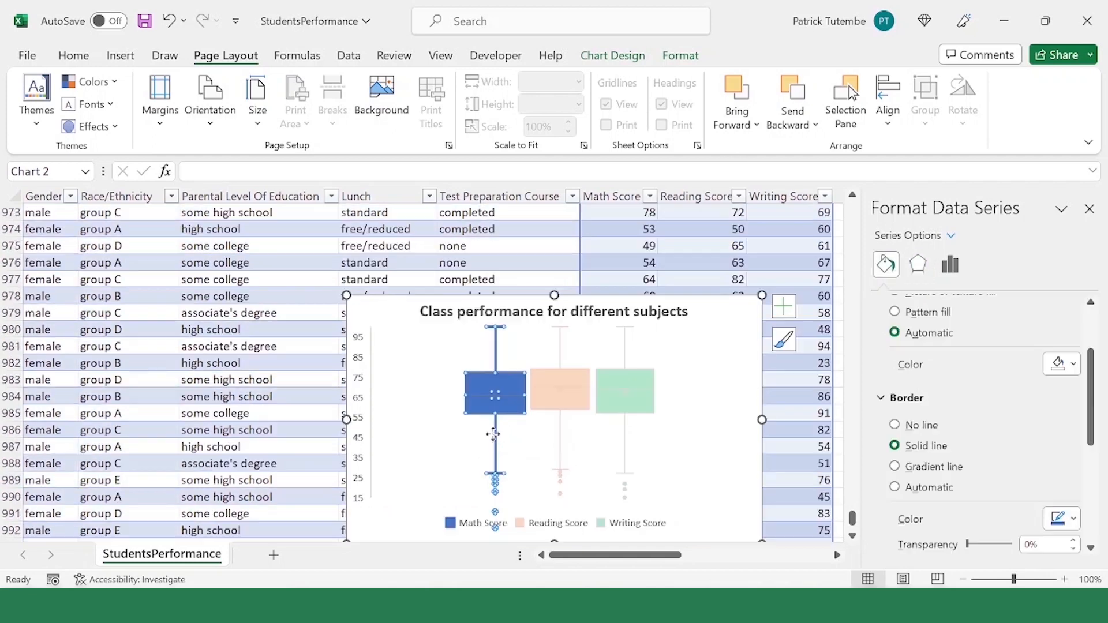
{"action": "right_click", "coordinate": [494, 432]}
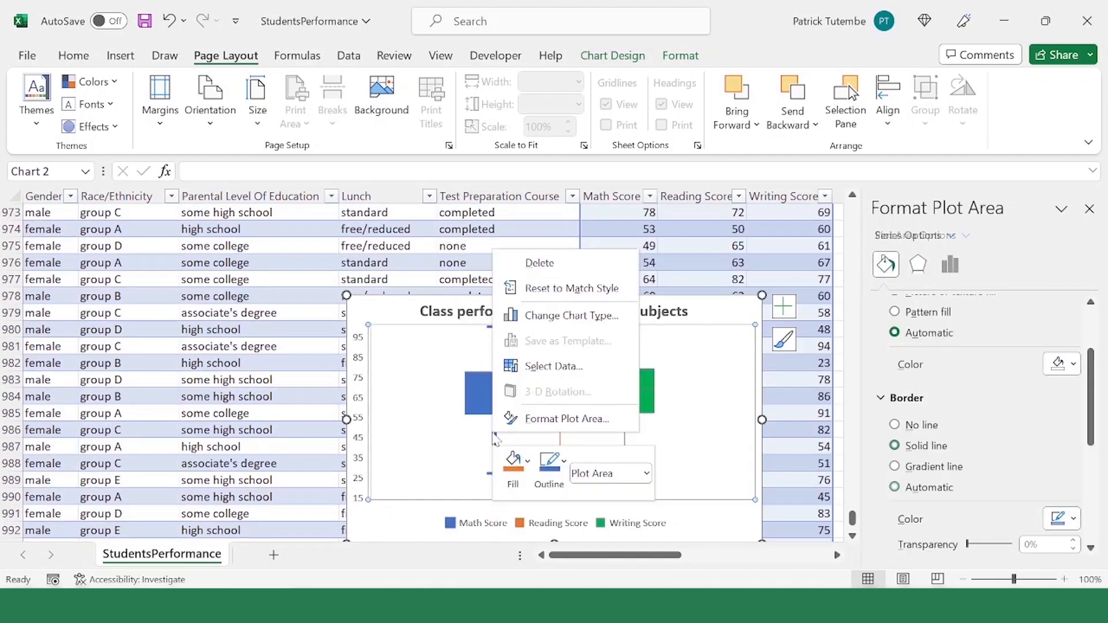
{"action": "key", "text": "Escape"}
{"action": "right_click", "coordinate": [492, 416]}
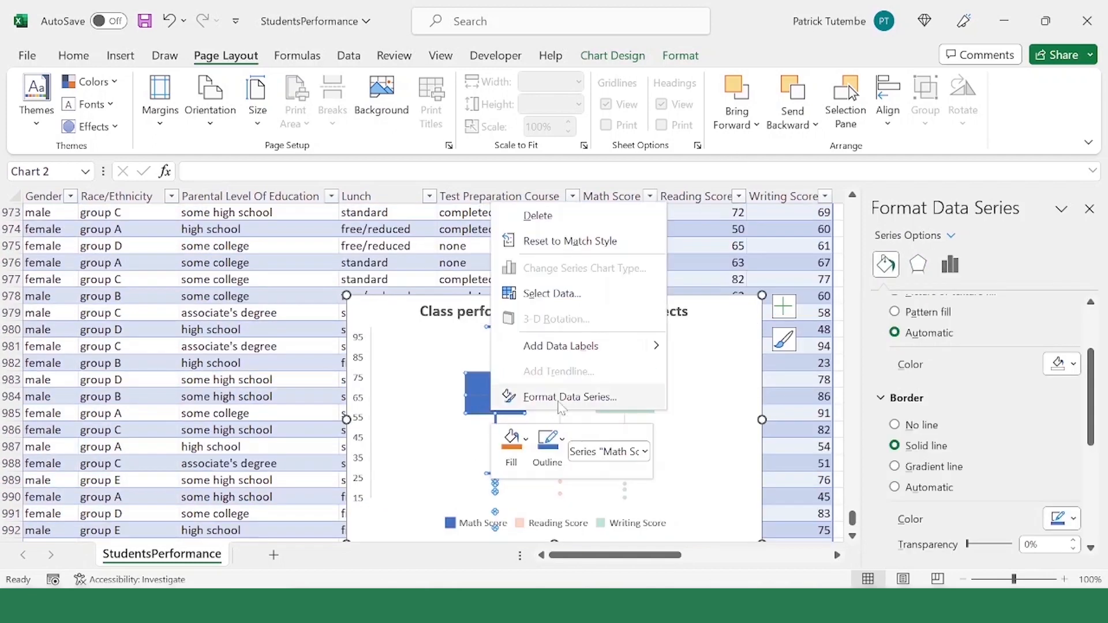
{"action": "left_click", "coordinate": [577, 346]}
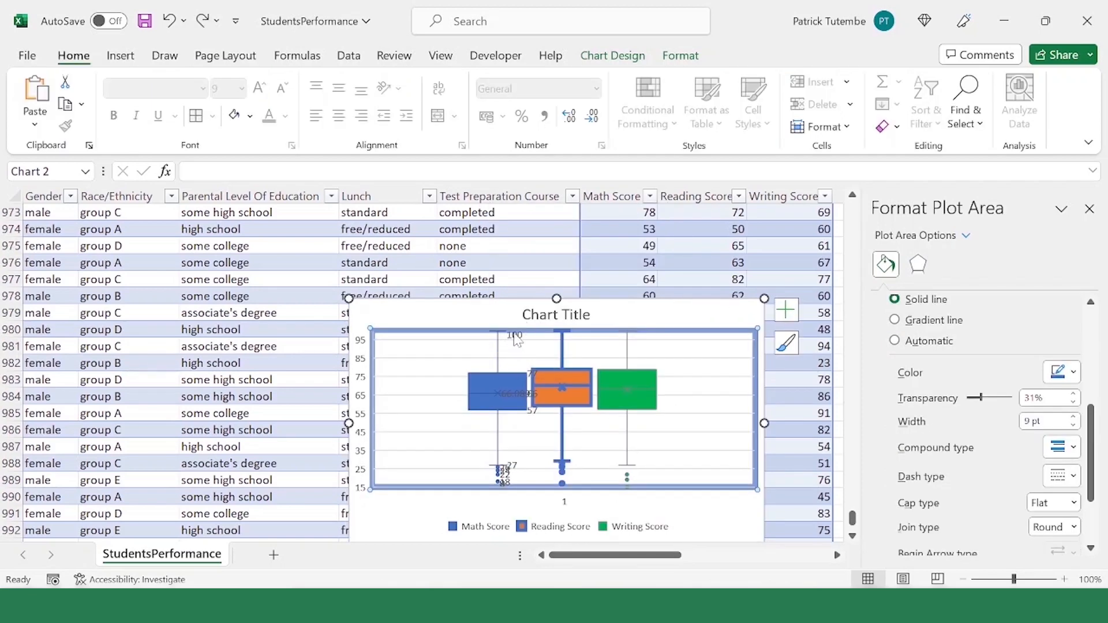
Step: Change the font color of the Math Score data labels to dark red
{"action": "left_click", "coordinate": [515, 339]}
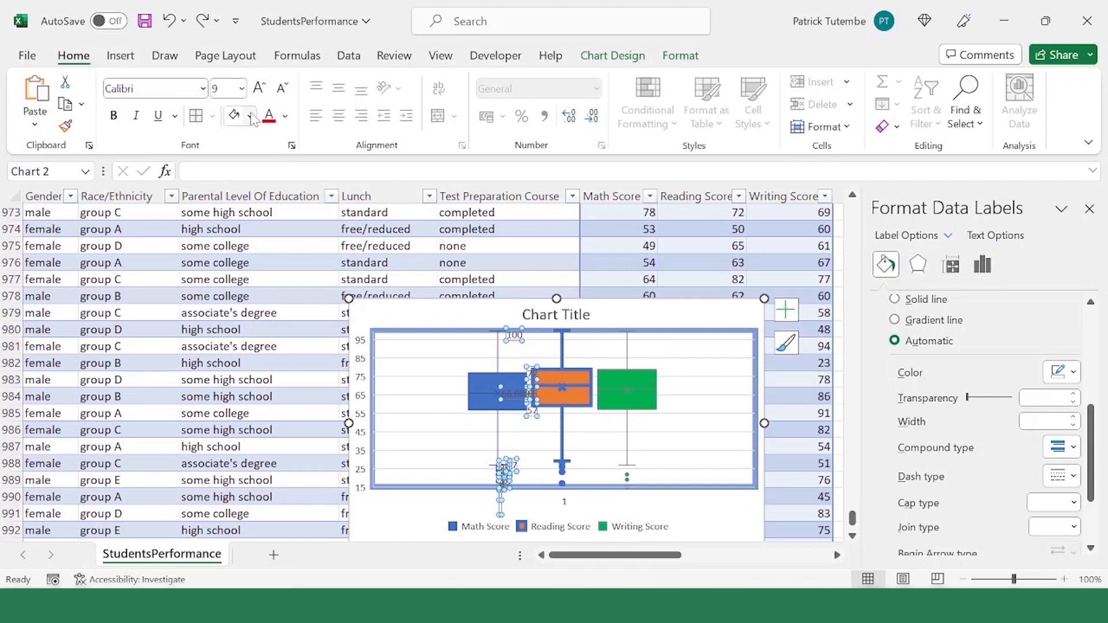
{"action": "left_click", "coordinate": [286, 117]}
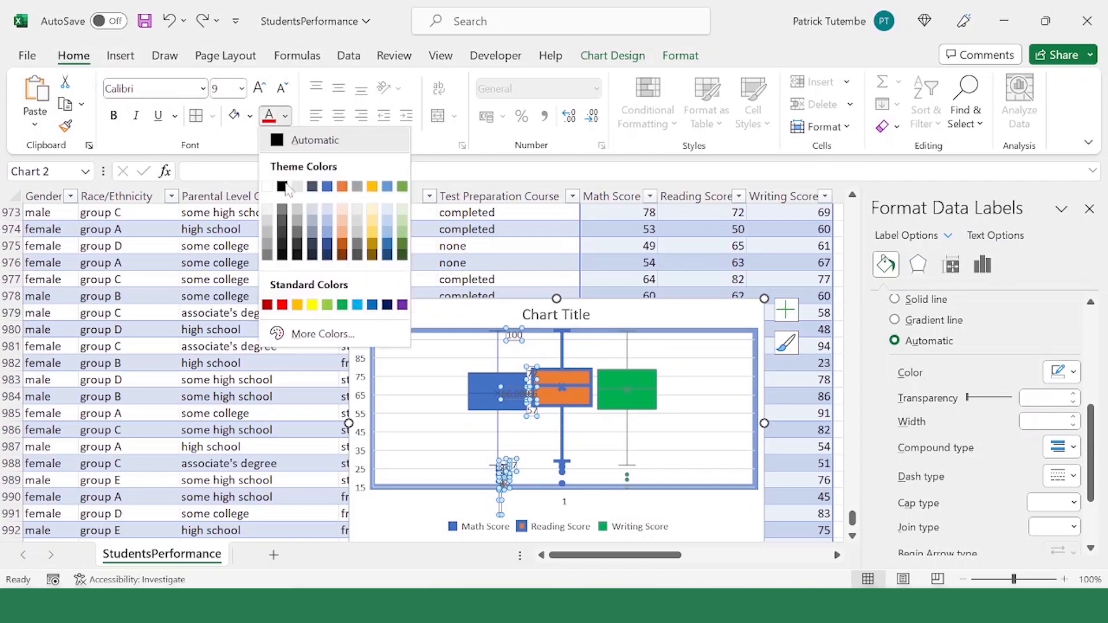
{"action": "left_click", "coordinate": [267, 305]}
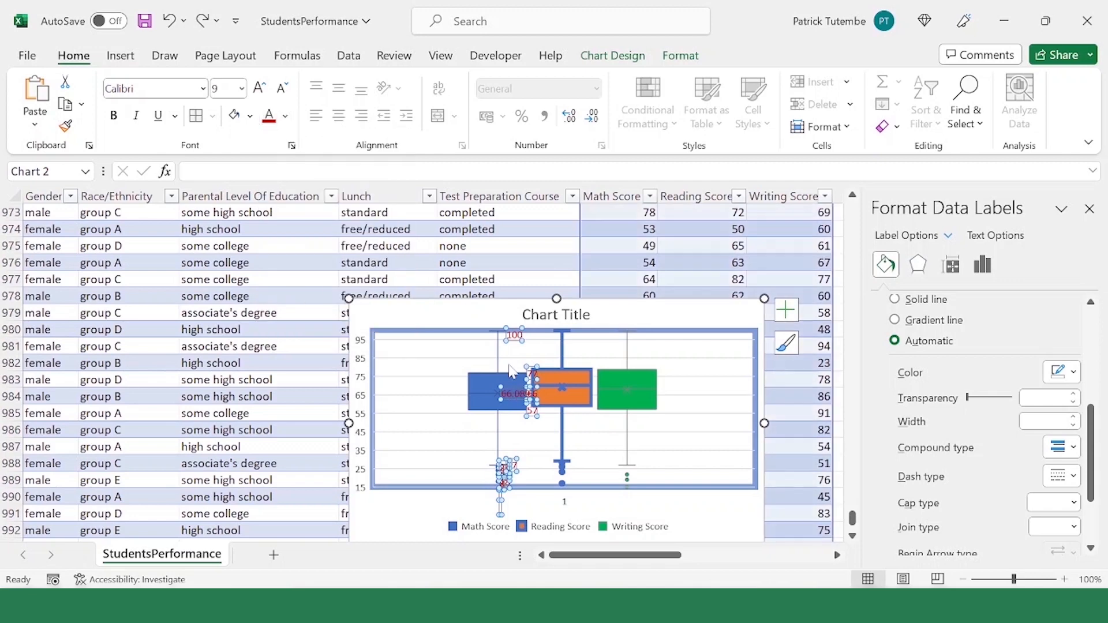
Step: Add data labels to the Reading Score series and color their text dark red
{"action": "left_click", "coordinate": [566, 430]}
{"action": "left_click", "coordinate": [565, 430]}
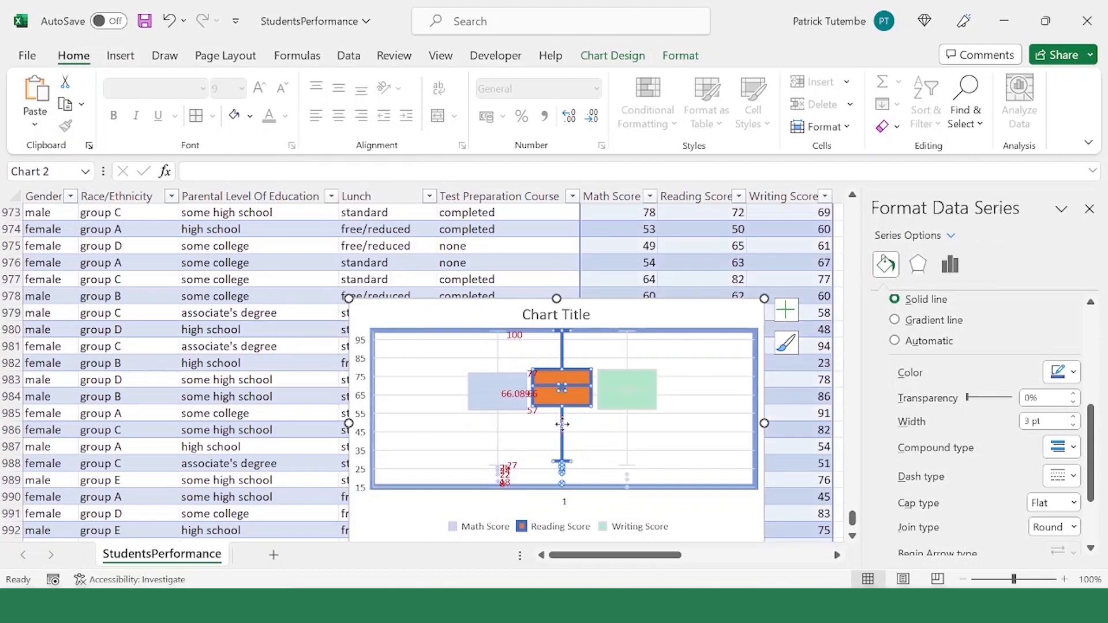
{"action": "right_click", "coordinate": [566, 432]}
{"action": "left_click", "coordinate": [671, 360]}
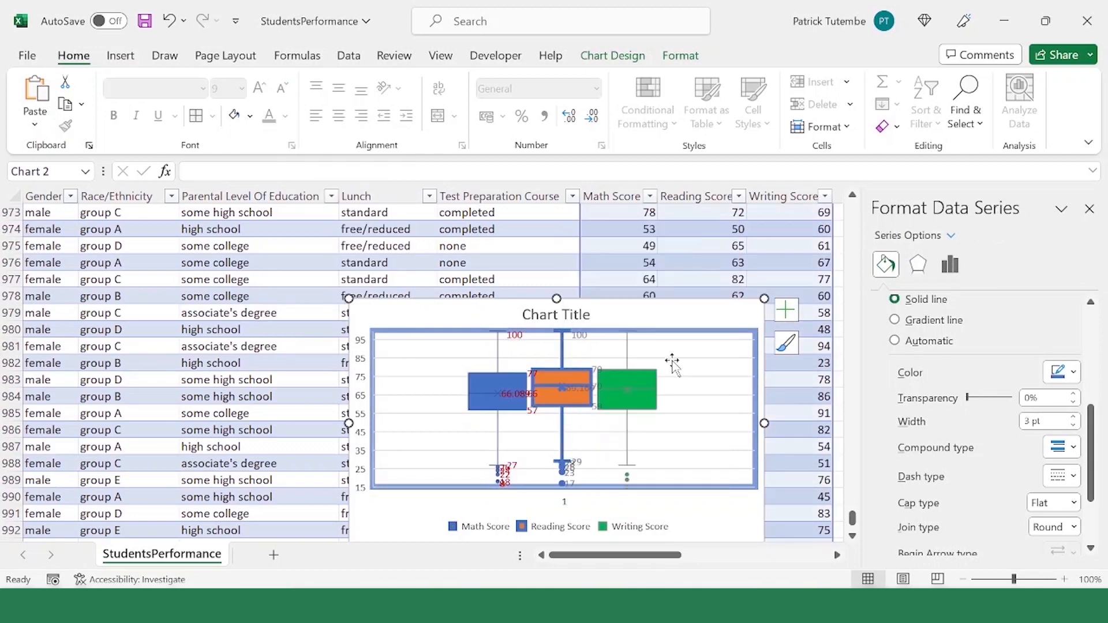
{"action": "left_click", "coordinate": [584, 338]}
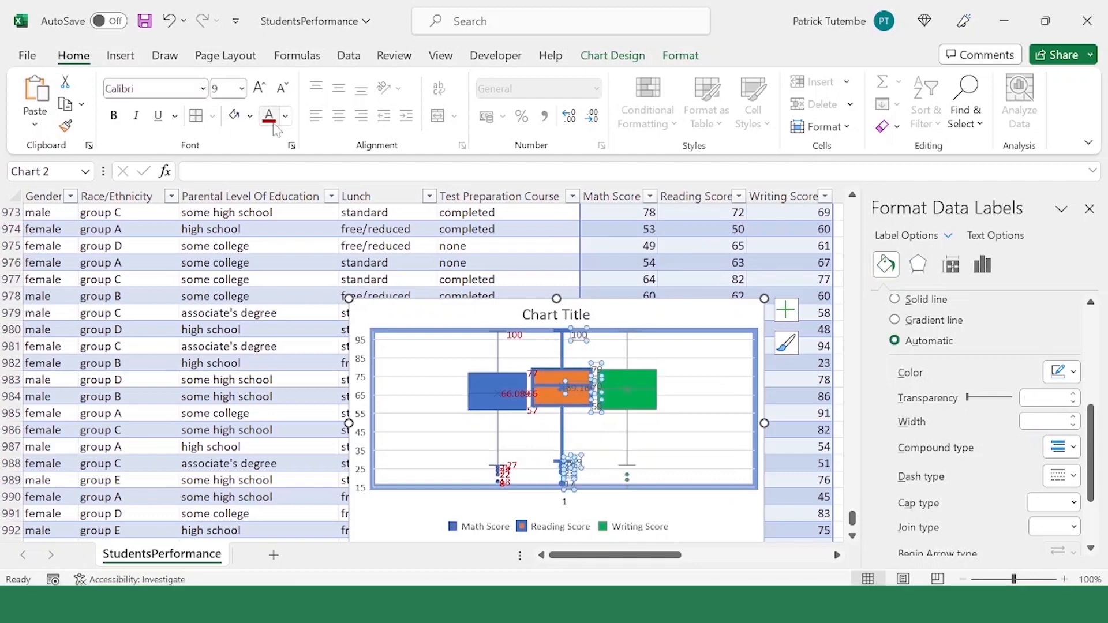
Step: Add data labels to the Writing Score series and color their text dark red
{"action": "left_click", "coordinate": [651, 388]}
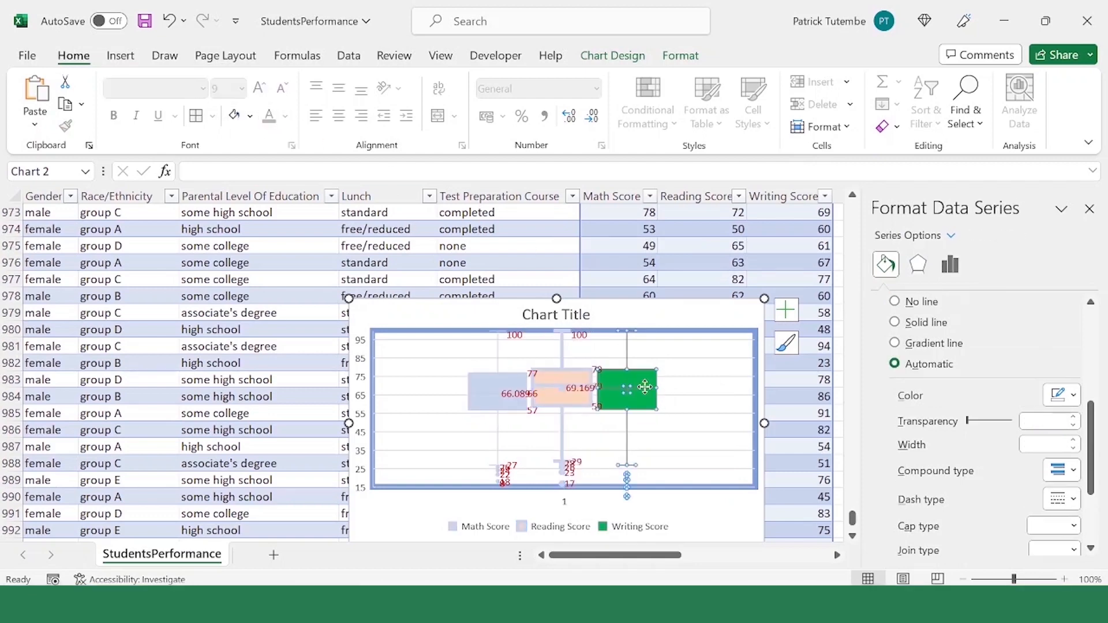
{"action": "right_click", "coordinate": [648, 393]}
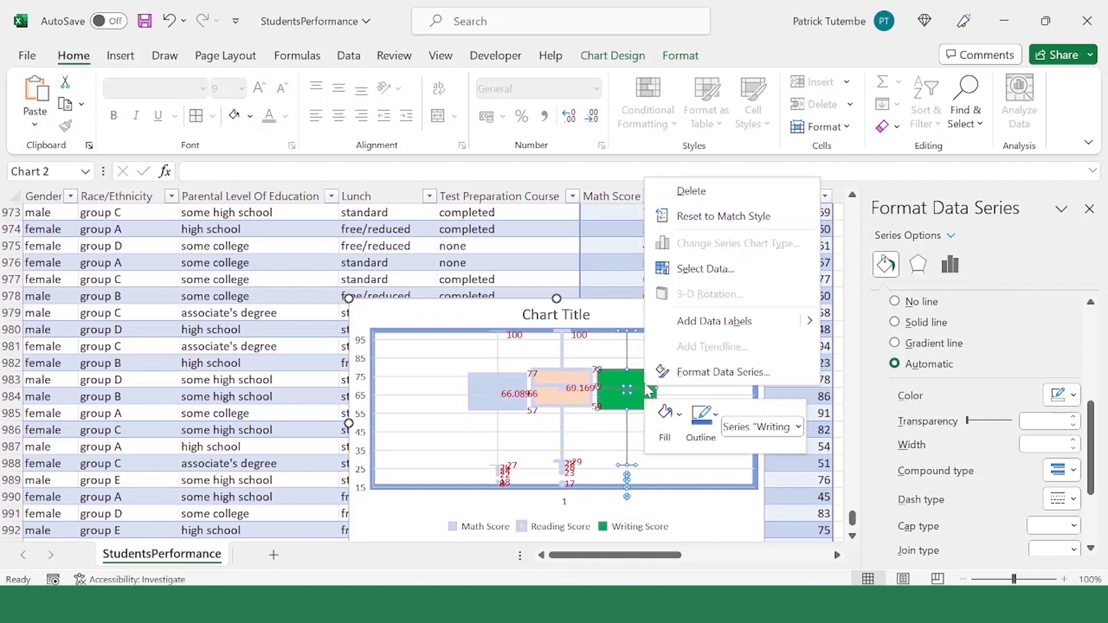
{"action": "left_click", "coordinate": [743, 322]}
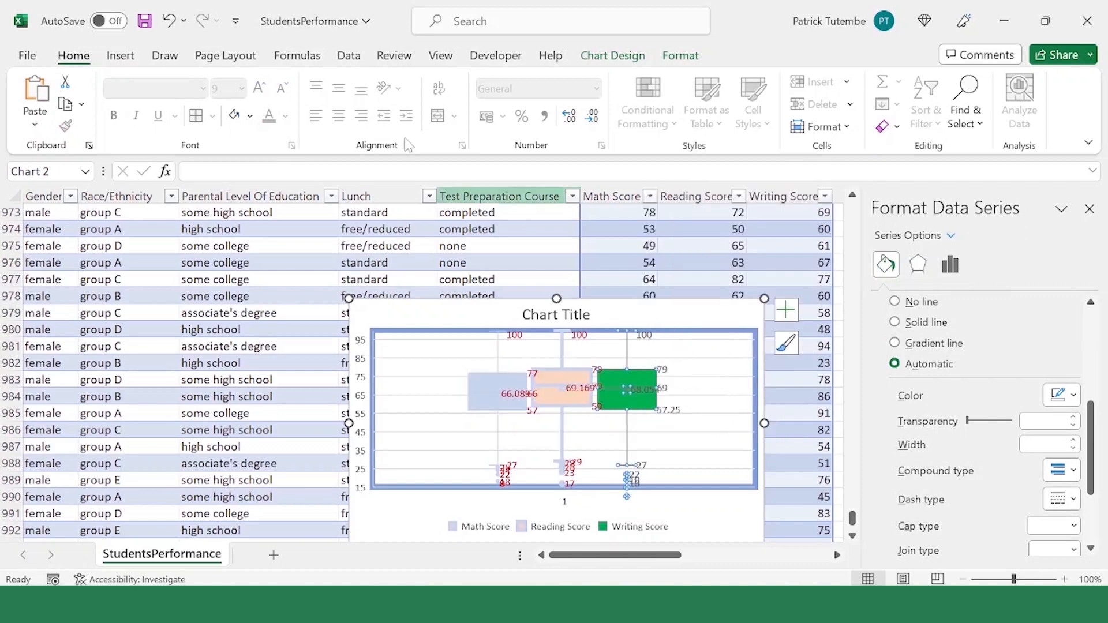
{"action": "left_click", "coordinate": [647, 338]}
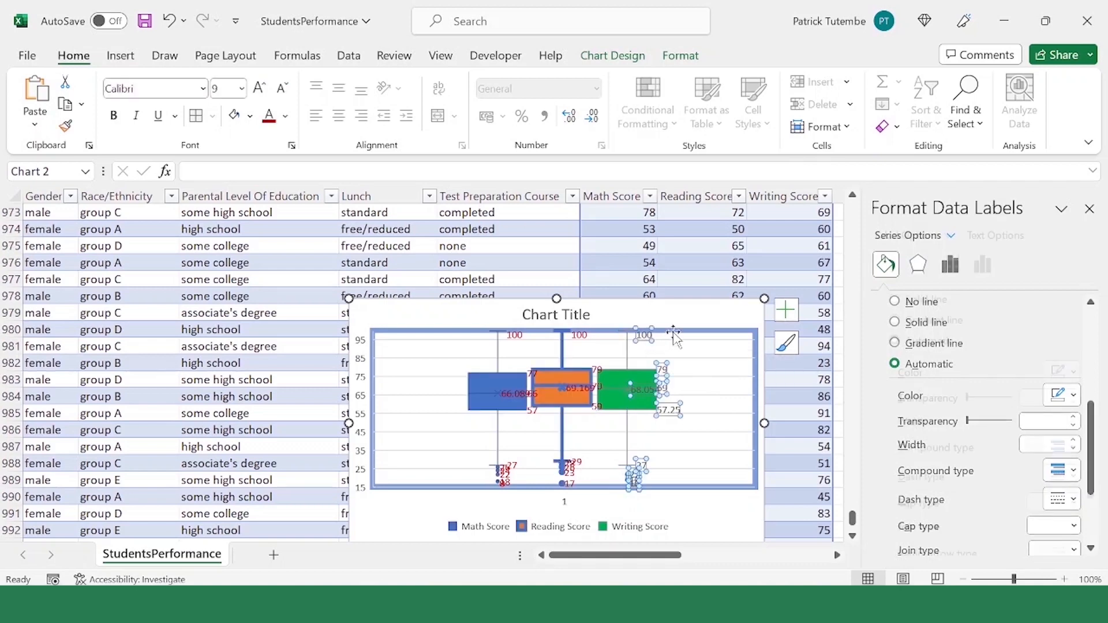
{"action": "left_click", "coordinate": [708, 368]}
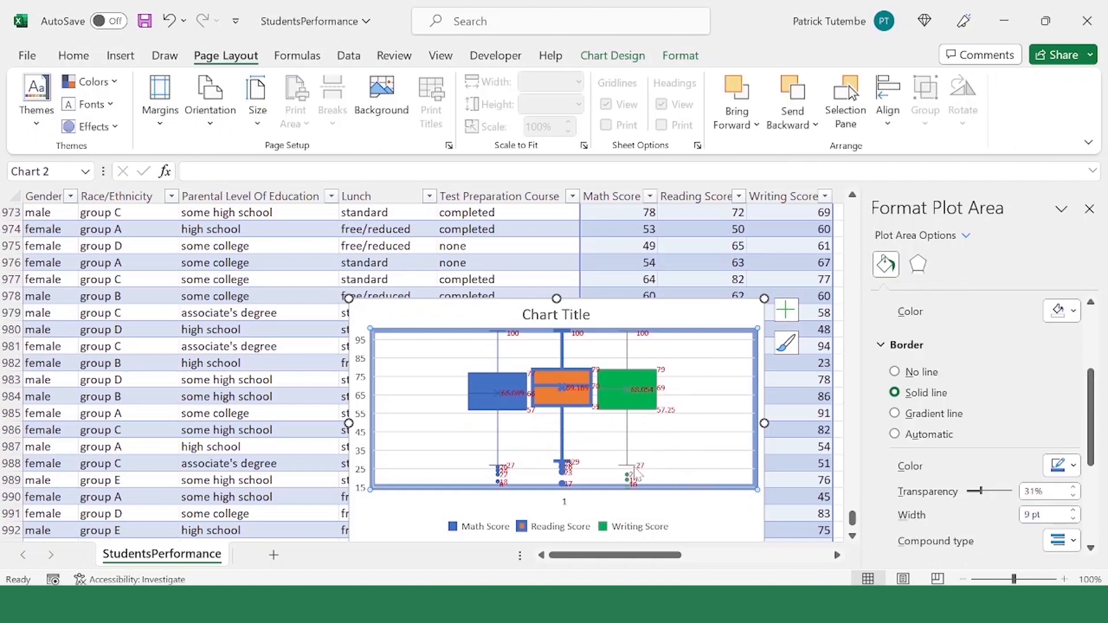
Step: Examine the lower whisker and outlier labels of the writing, reading and math series
{"action": "left_click", "coordinate": [639, 475]}
{"action": "left_click", "coordinate": [601, 458]}
{"action": "left_click", "coordinate": [570, 468]}
{"action": "left_click", "coordinate": [523, 450]}
{"action": "left_click", "coordinate": [512, 466]}
{"action": "left_click", "coordinate": [706, 438]}
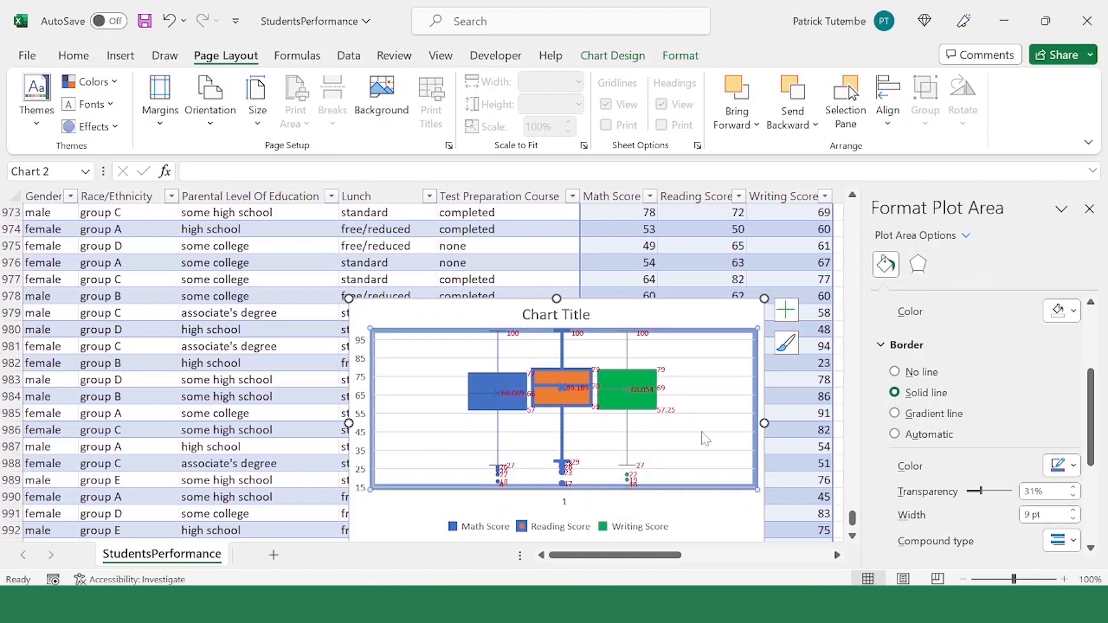
Step: Compare the upper and lower quartile labels of the Math Score and Writing Score boxes
{"action": "left_click", "coordinate": [473, 536]}
{"action": "left_click", "coordinate": [499, 415]}
{"action": "left_click", "coordinate": [498, 408]}
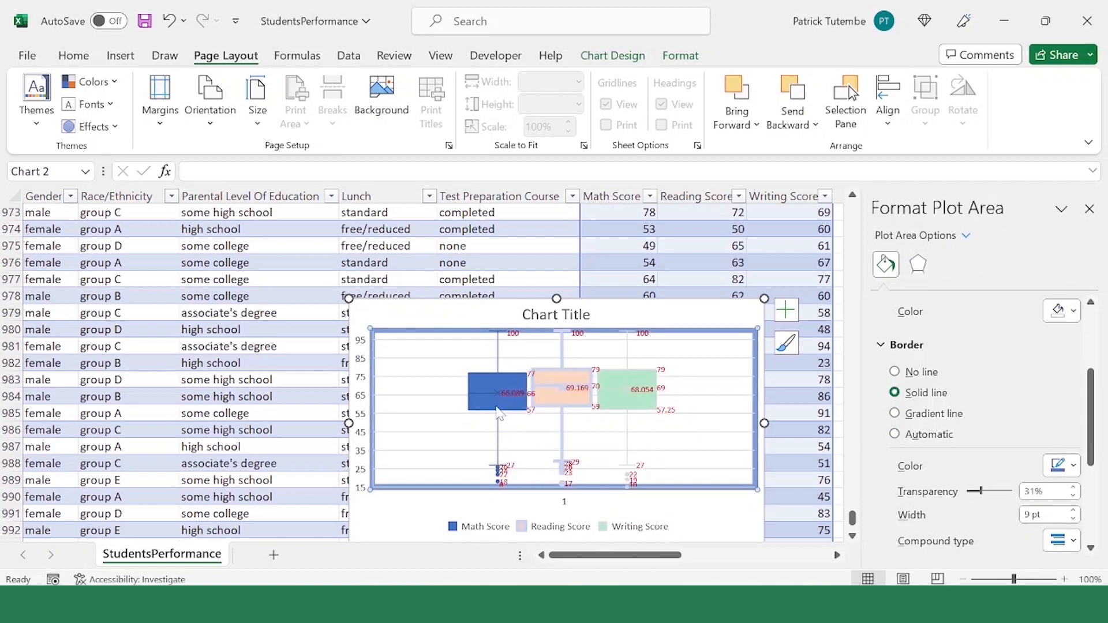
{"action": "left_click", "coordinate": [651, 405]}
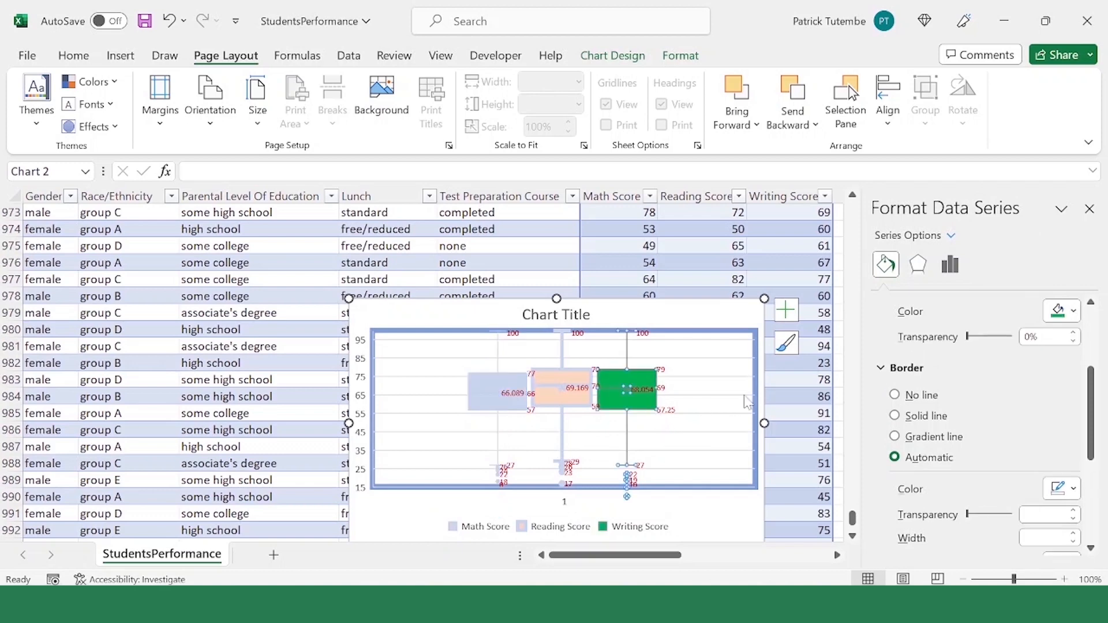
{"action": "left_click", "coordinate": [663, 445]}
{"action": "left_click", "coordinate": [671, 413]}
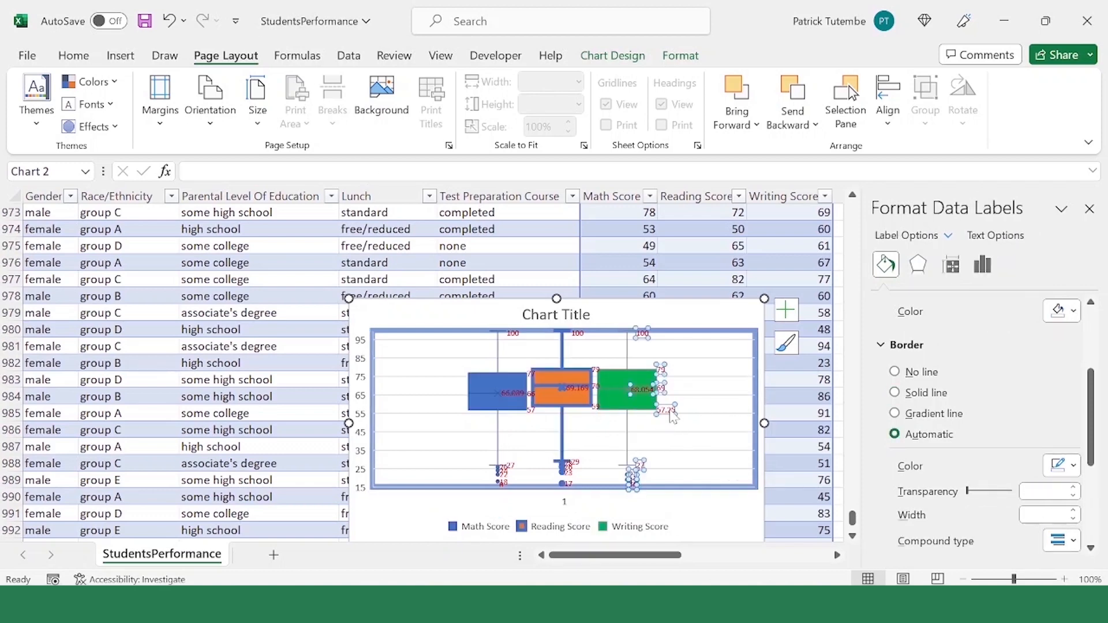
{"action": "left_click", "coordinate": [526, 371]}
{"action": "mouse_move", "coordinate": [532, 382]}
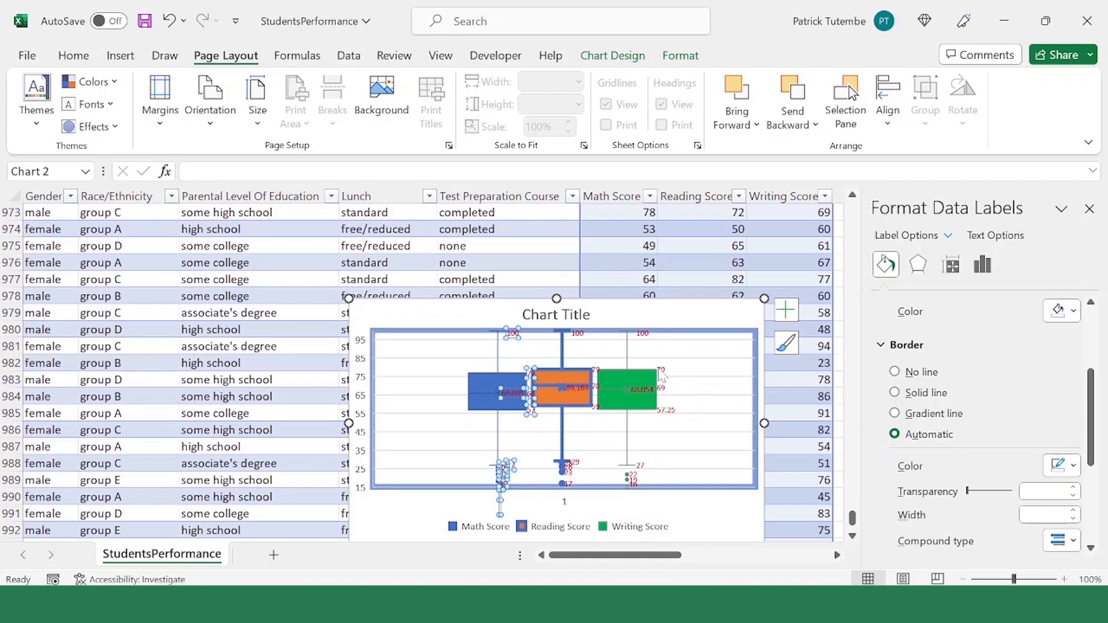
{"action": "left_click", "coordinate": [658, 382]}
{"action": "left_click", "coordinate": [539, 421]}
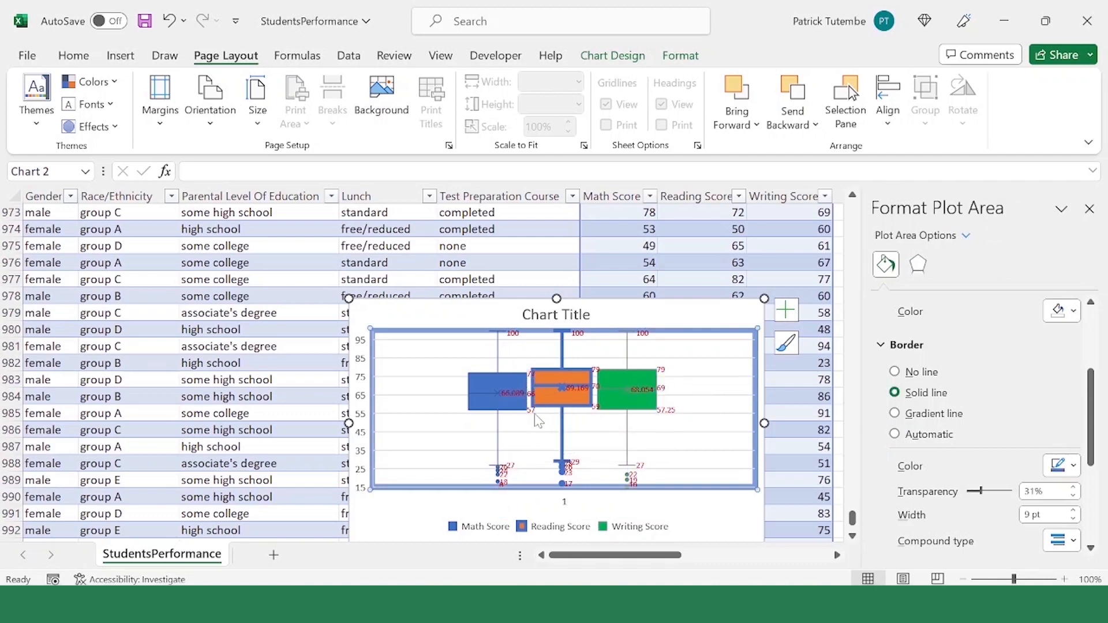
{"action": "left_click", "coordinate": [532, 411]}
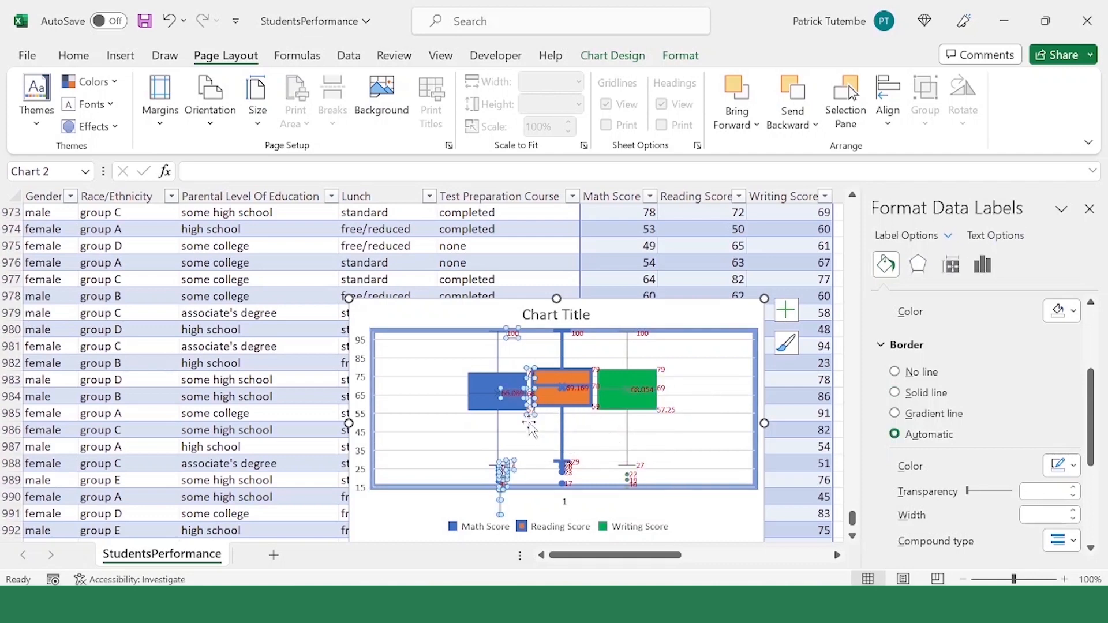
Step: Check the Writing Score box's lower quartile label and remove the chart title from the box and whisker chart
{"action": "left_click", "coordinate": [670, 412]}
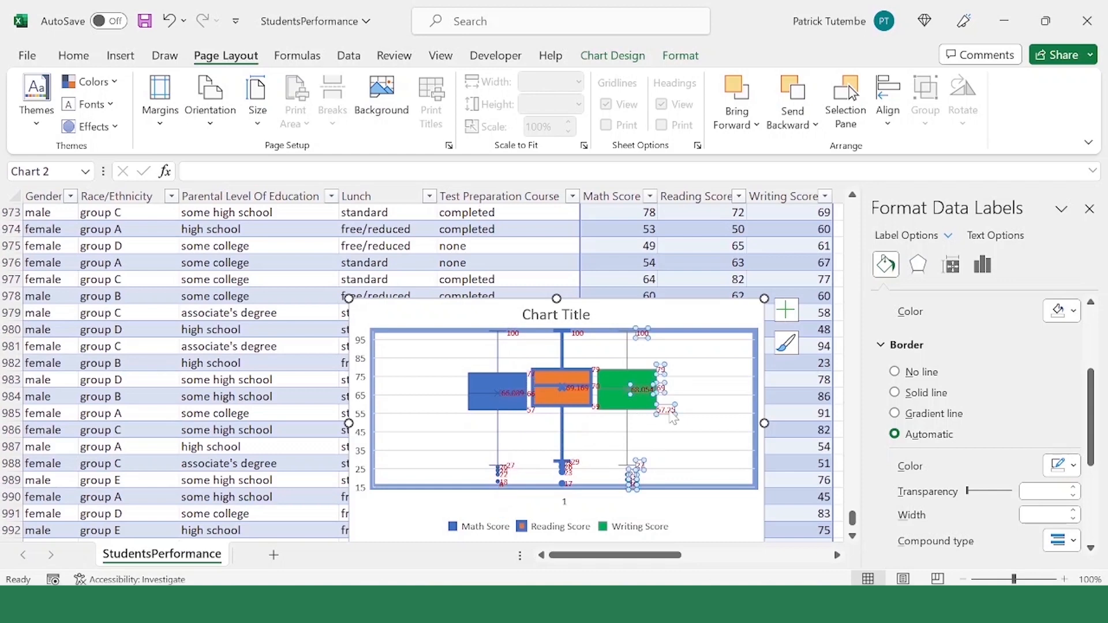
{"action": "left_click", "coordinate": [686, 444]}
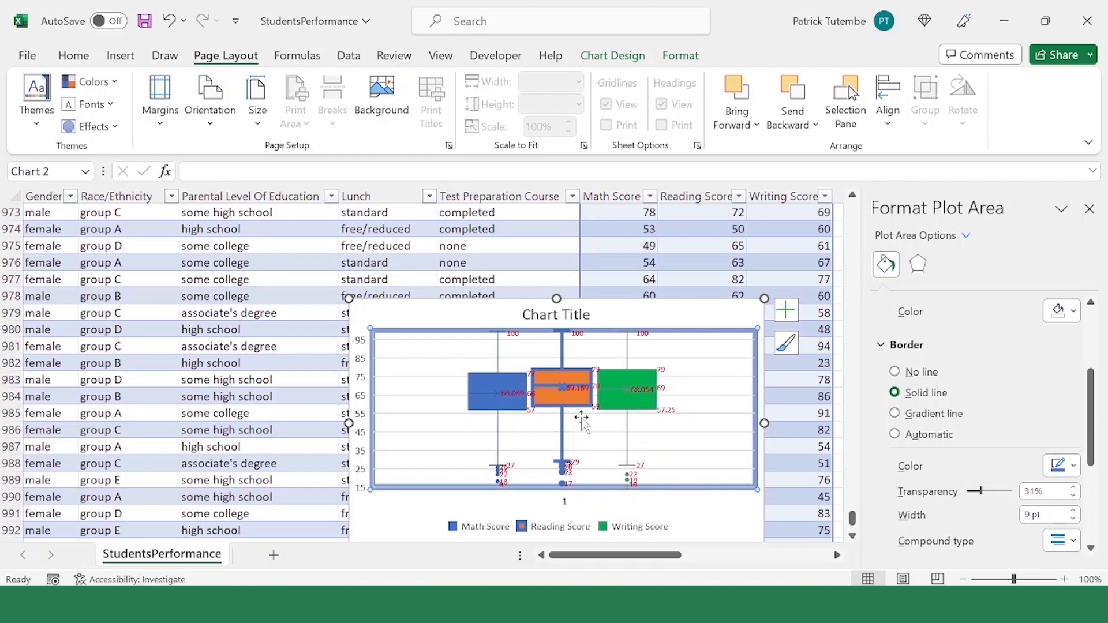
{"action": "mouse_move", "coordinate": [582, 397]}
{"action": "left_click", "coordinate": [514, 439]}
{"action": "left_click", "coordinate": [515, 439]}
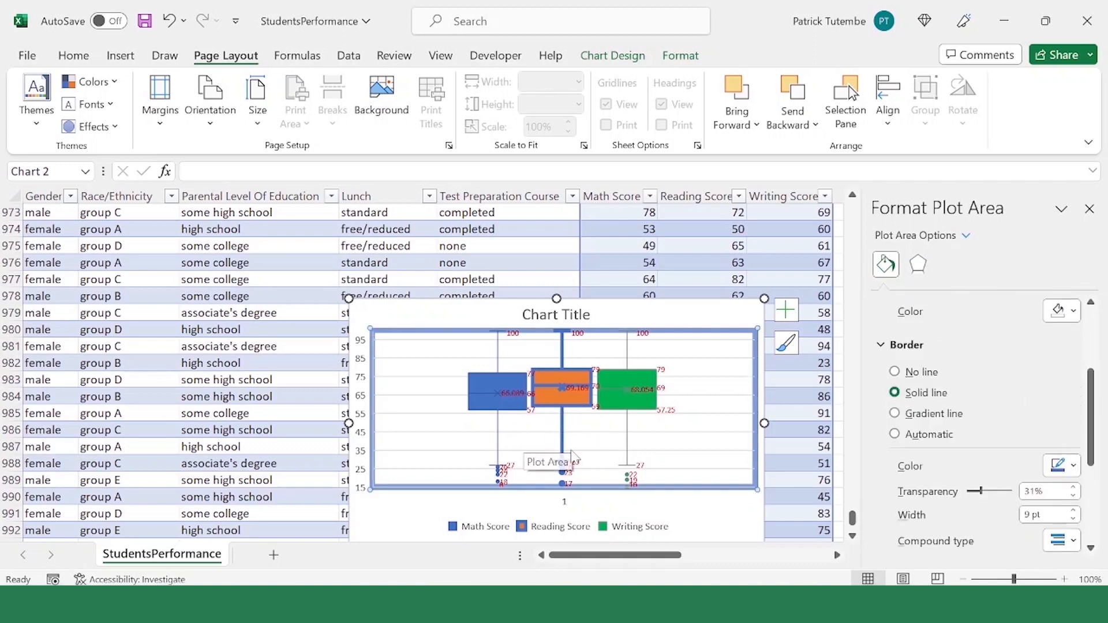
{"action": "left_click", "coordinate": [569, 316]}
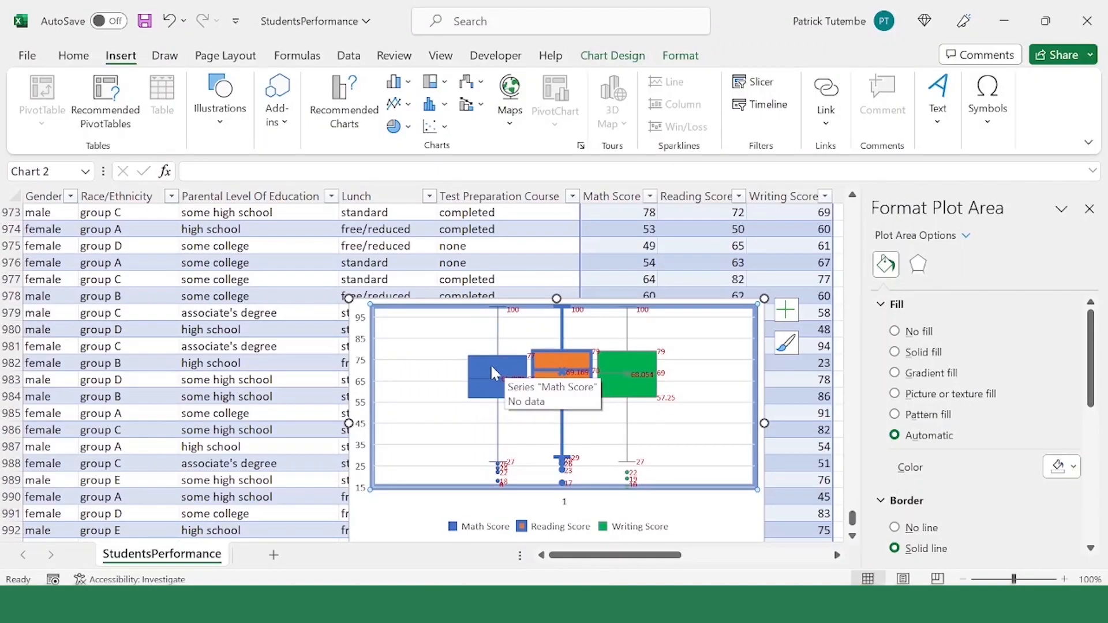
Step: Examine the box and the upper and lower whiskers of the Math Score series
{"action": "left_click", "coordinate": [486, 363]}
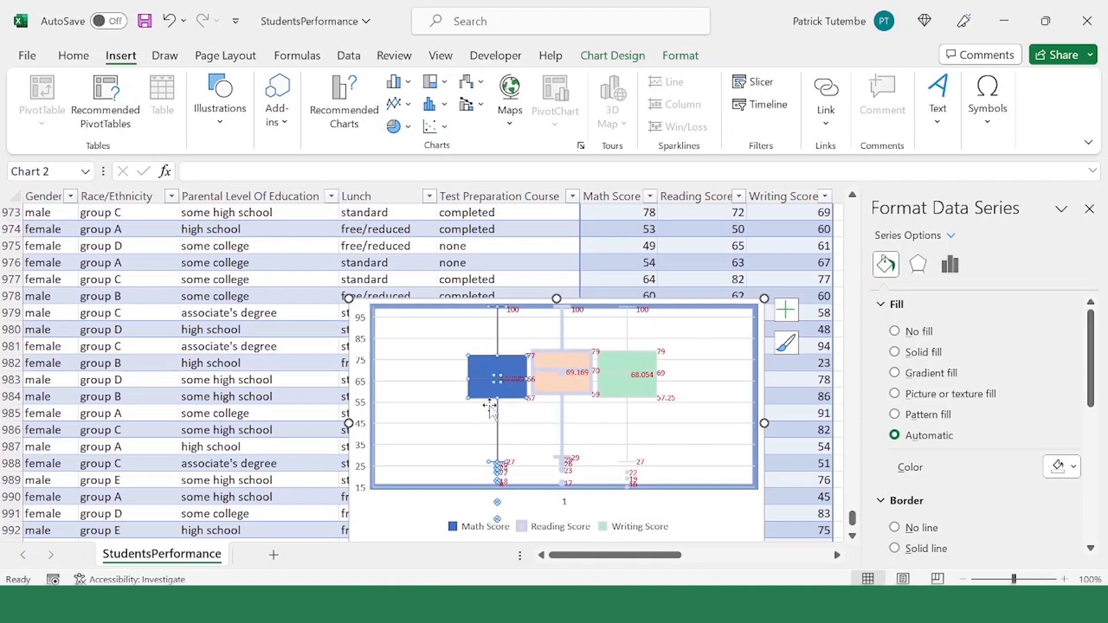
{"action": "left_click", "coordinate": [510, 442]}
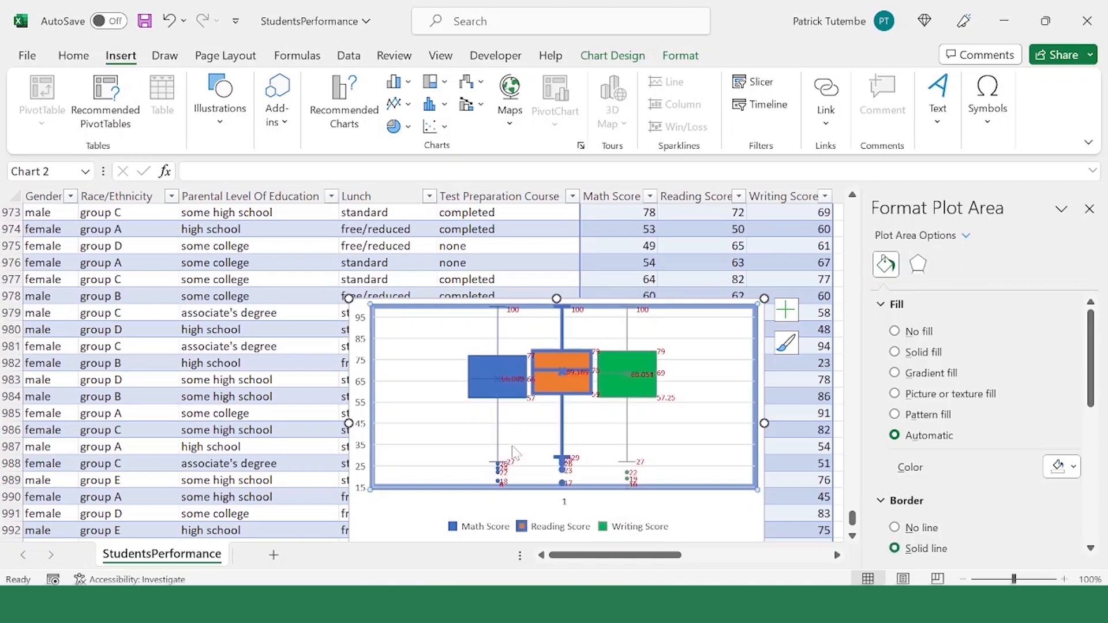
{"action": "mouse_move", "coordinate": [494, 466]}
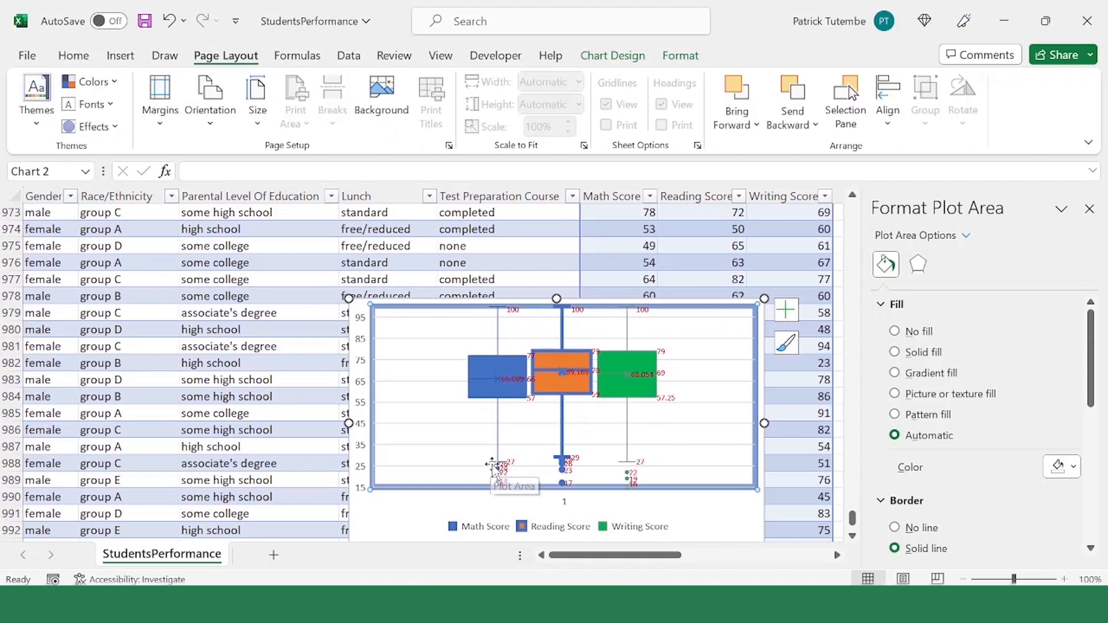
{"action": "left_click", "coordinate": [491, 460]}
{"action": "left_click", "coordinate": [485, 316]}
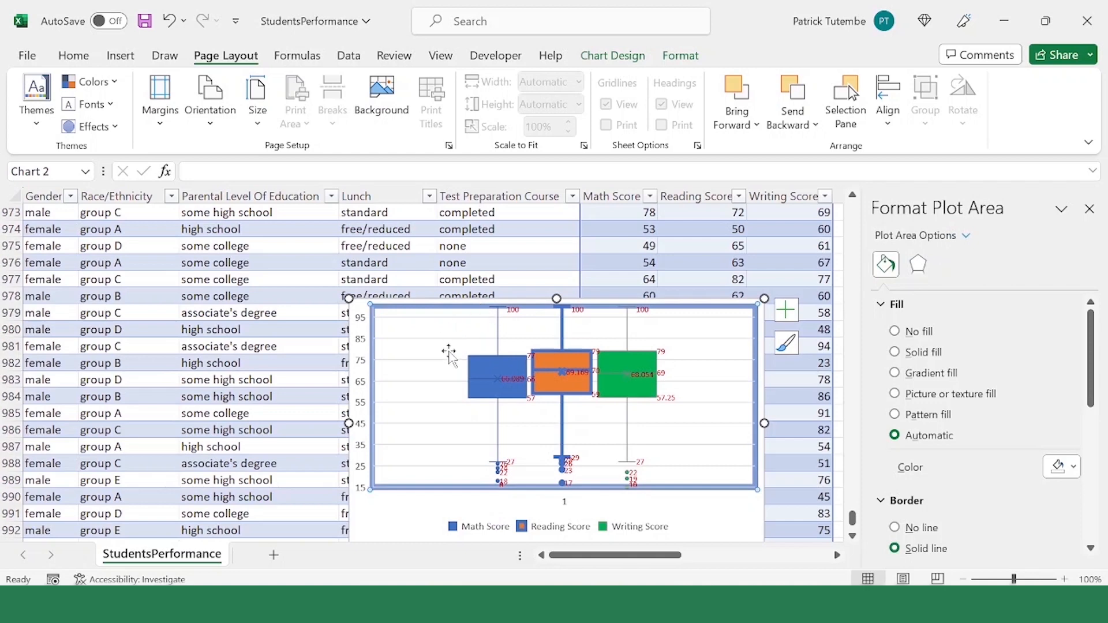
{"action": "left_click", "coordinate": [494, 467]}
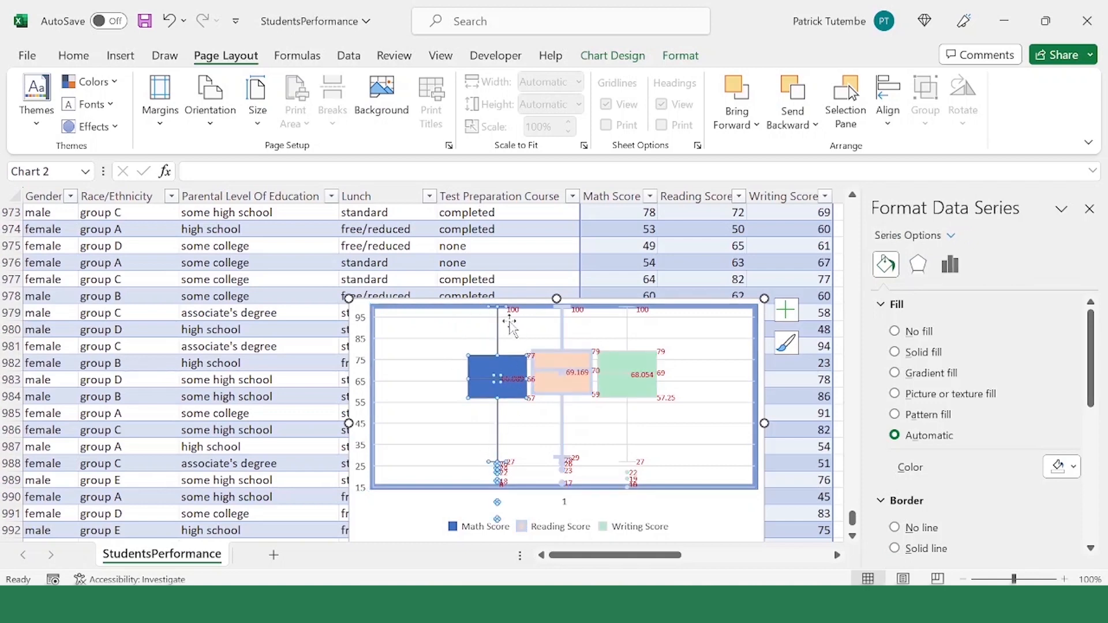
{"action": "left_click", "coordinate": [491, 317]}
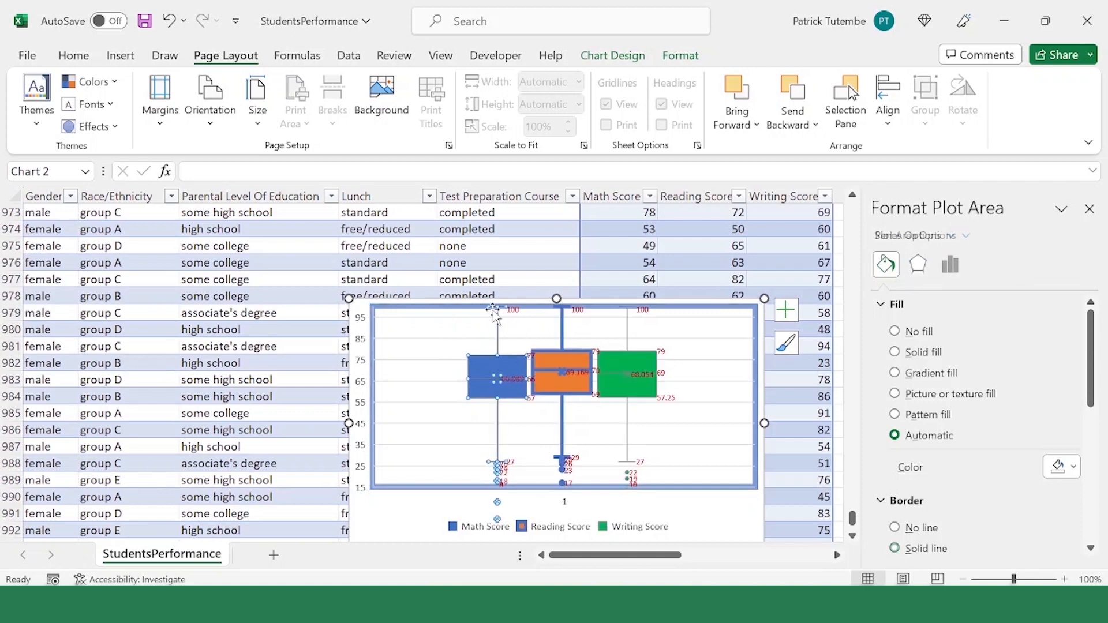
{"action": "left_click", "coordinate": [491, 366]}
{"action": "left_click", "coordinate": [479, 398]}
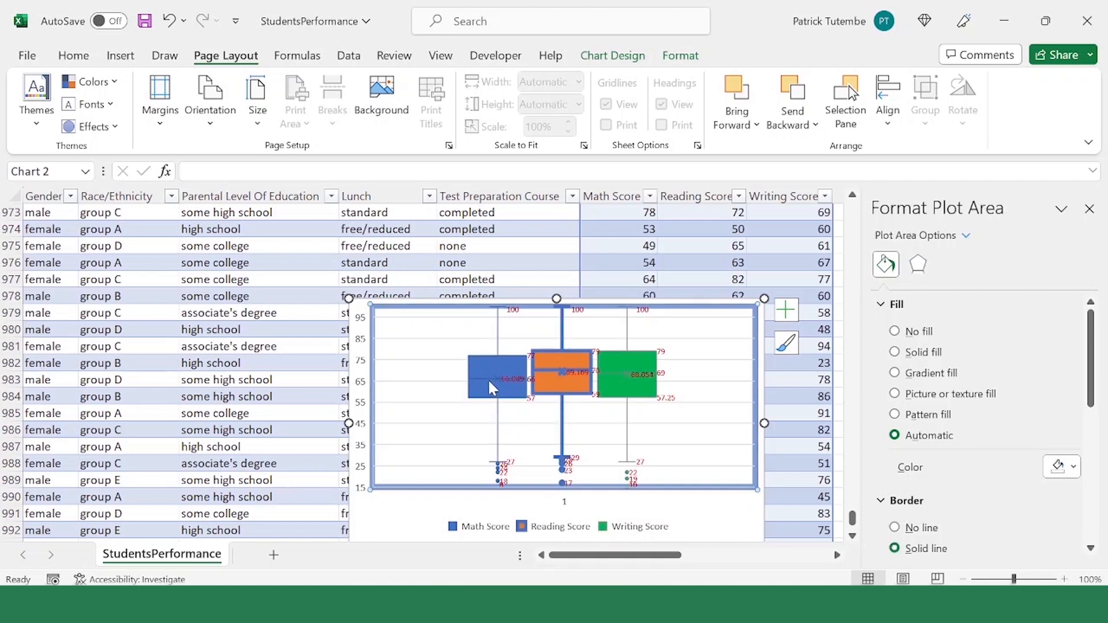
{"action": "mouse_move", "coordinate": [502, 382]}
{"action": "left_click", "coordinate": [476, 354]}
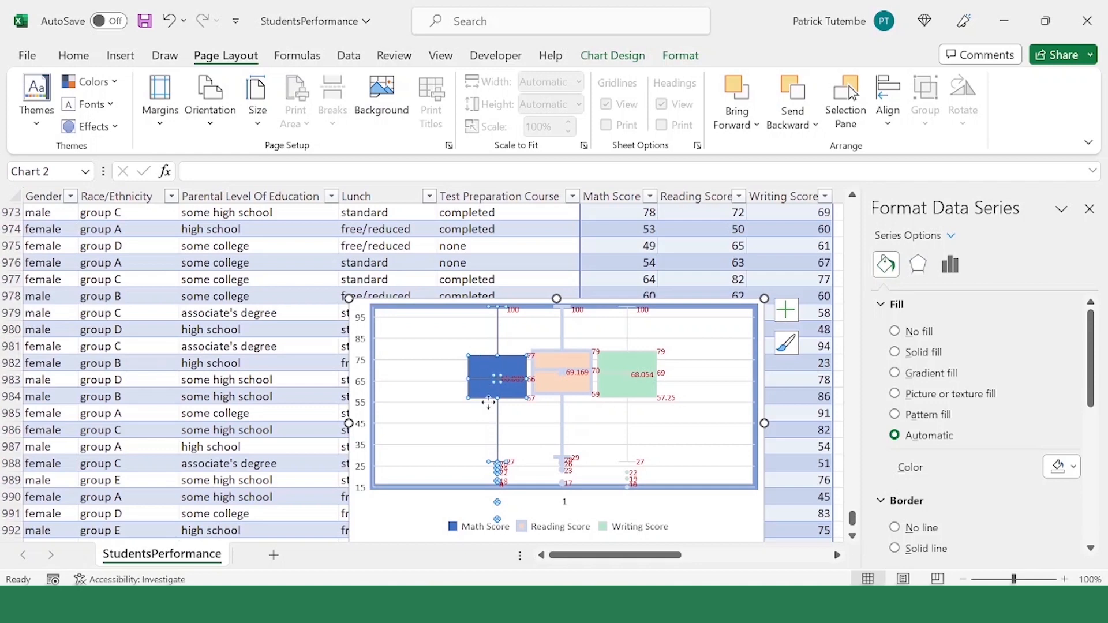
{"action": "left_click", "coordinate": [550, 397]}
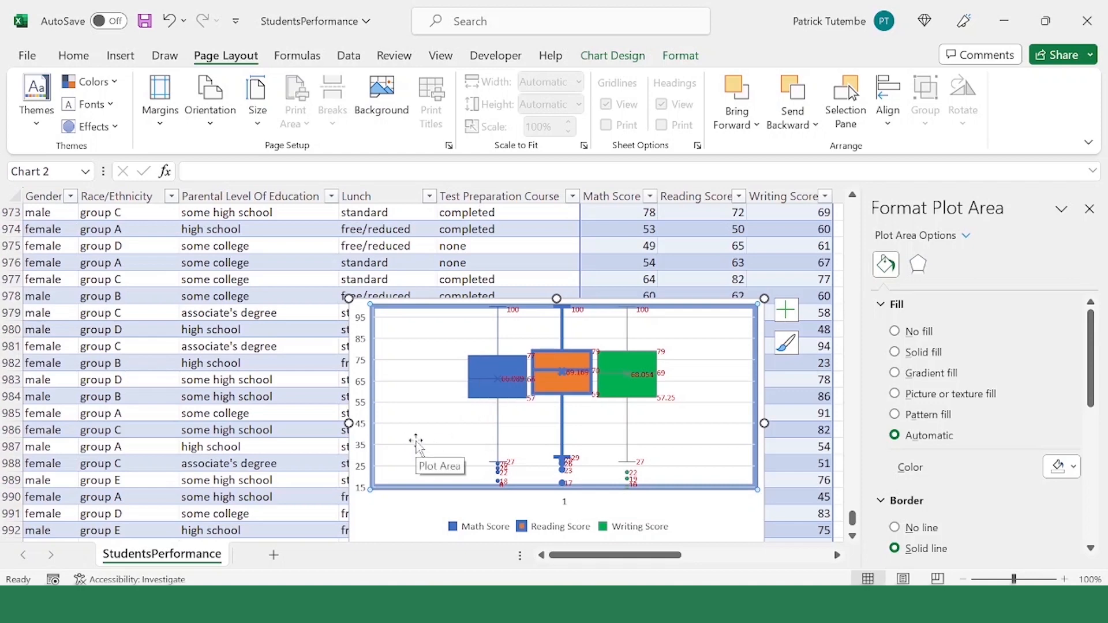
Step: Examine the outlier labels near the Math Score's lower whisker and the line of its upper whisker
{"action": "key", "text": "alt+p"}
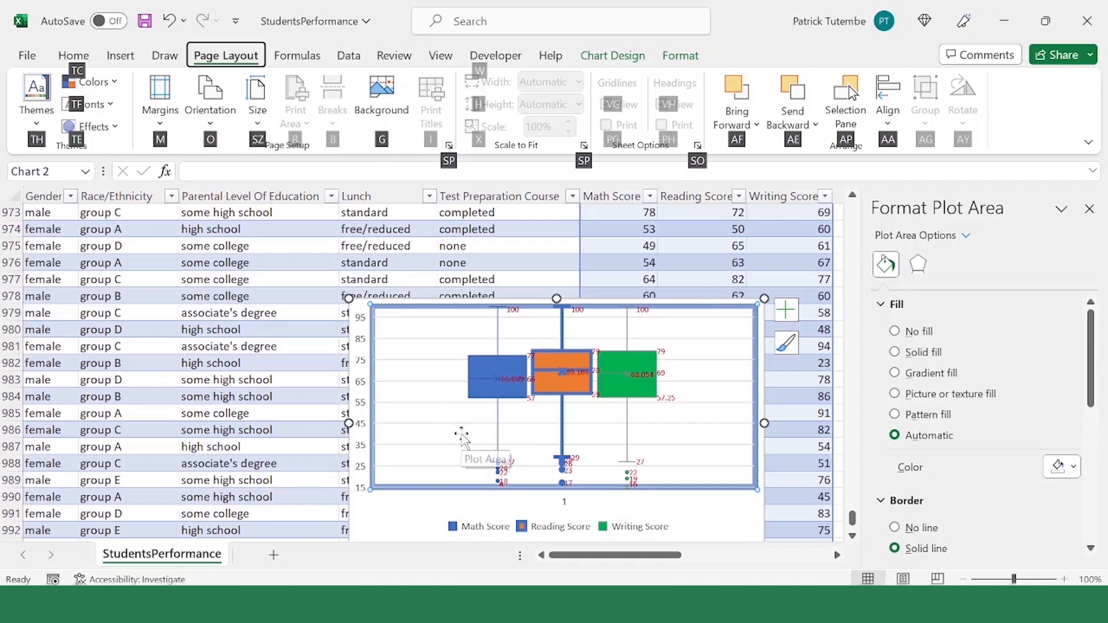
{"action": "left_click", "coordinate": [502, 471]}
{"action": "left_click", "coordinate": [497, 463]}
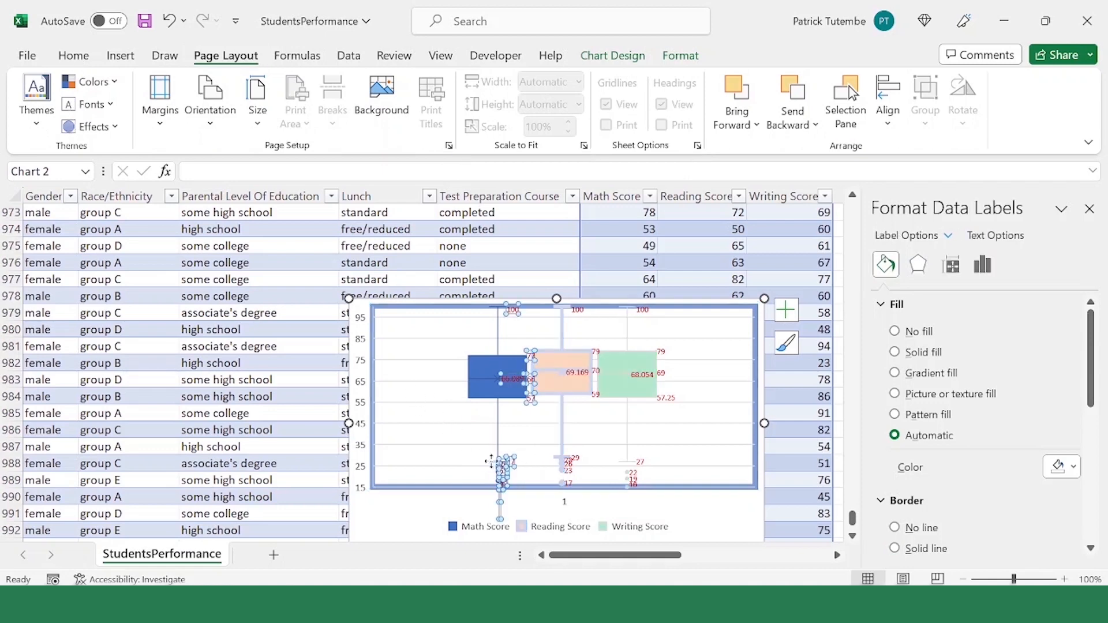
{"action": "left_click", "coordinate": [508, 458]}
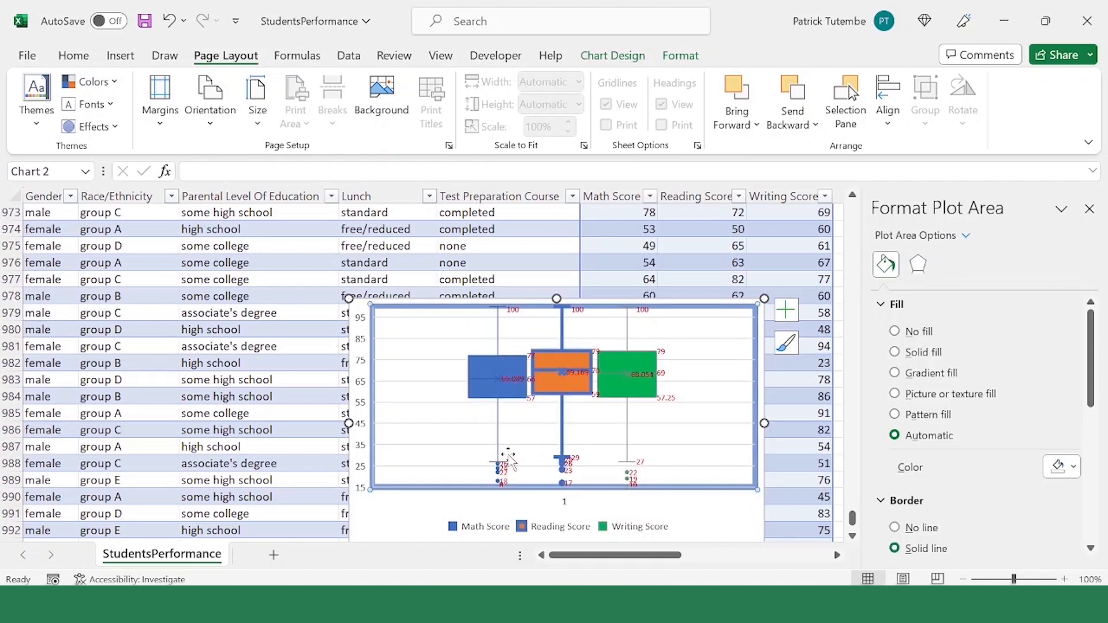
{"action": "left_click", "coordinate": [508, 472]}
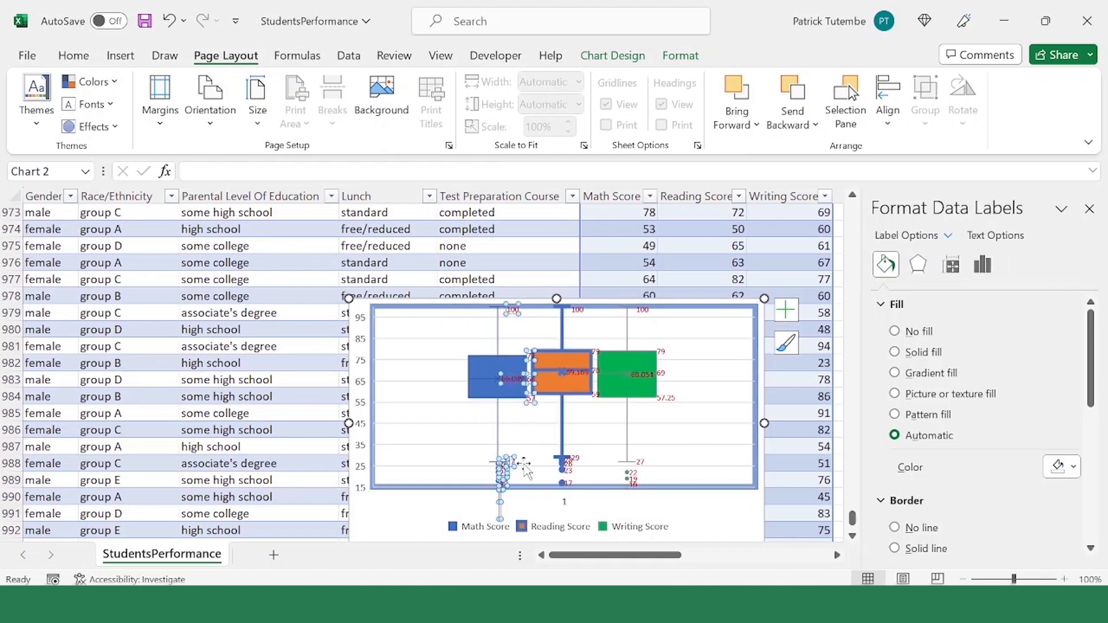
{"action": "left_click", "coordinate": [451, 429]}
{"action": "scroll", "coordinate": [527, 372], "scroll_direction": "up", "scroll_amount": 1}
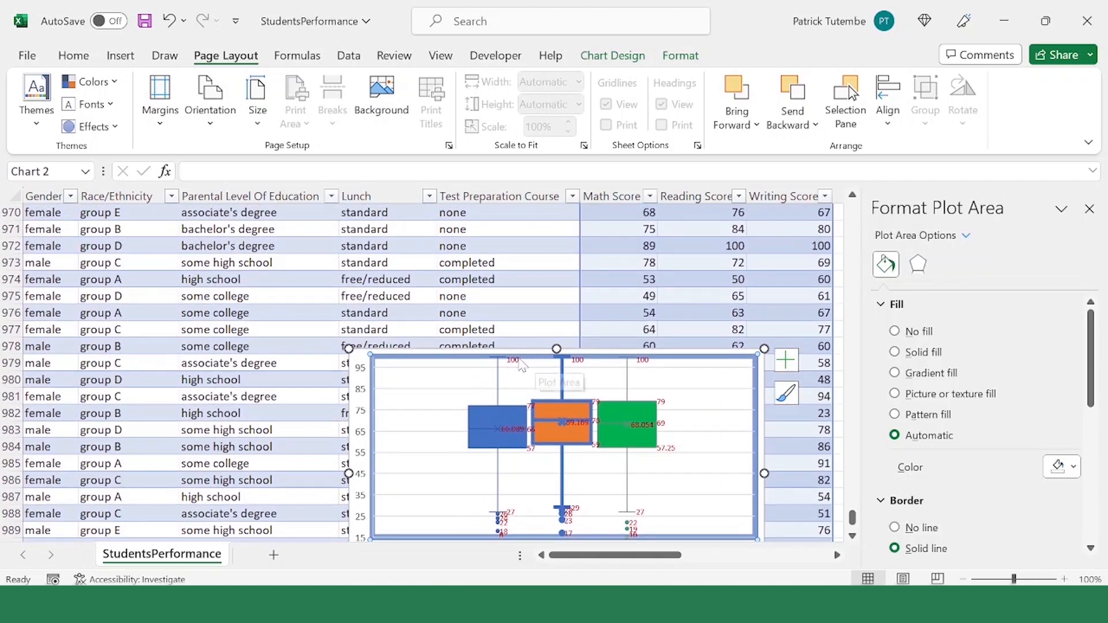
{"action": "left_click", "coordinate": [497, 380]}
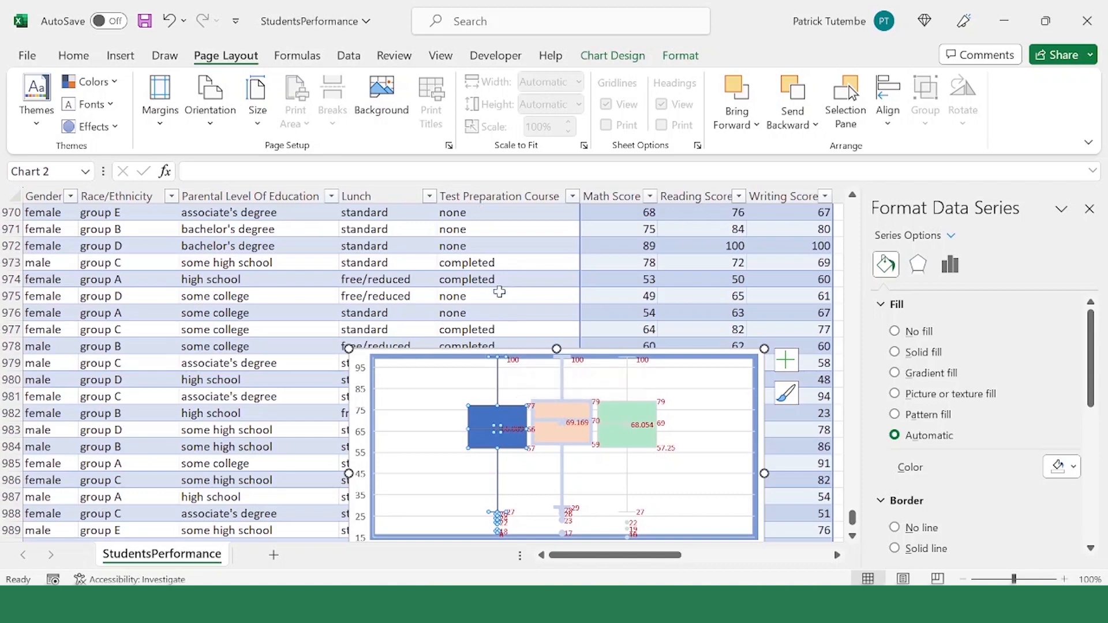
{"action": "left_click", "coordinate": [500, 378]}
{"action": "key", "text": "alt"}
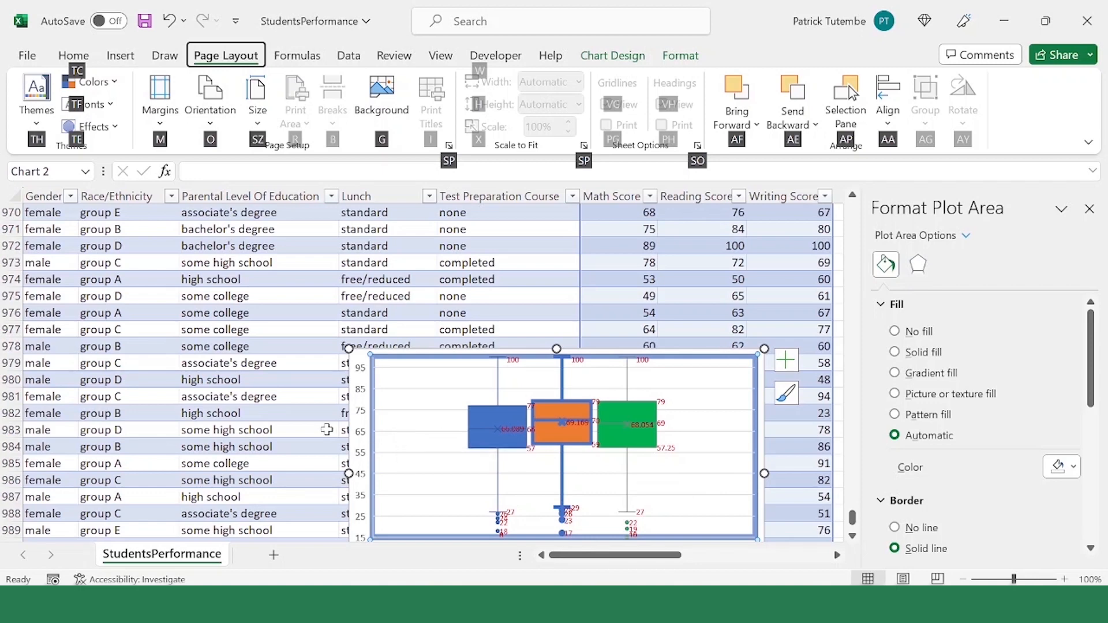
Step: Examine the mean and median labels of the Writing Score box
{"action": "left_click", "coordinate": [631, 424]}
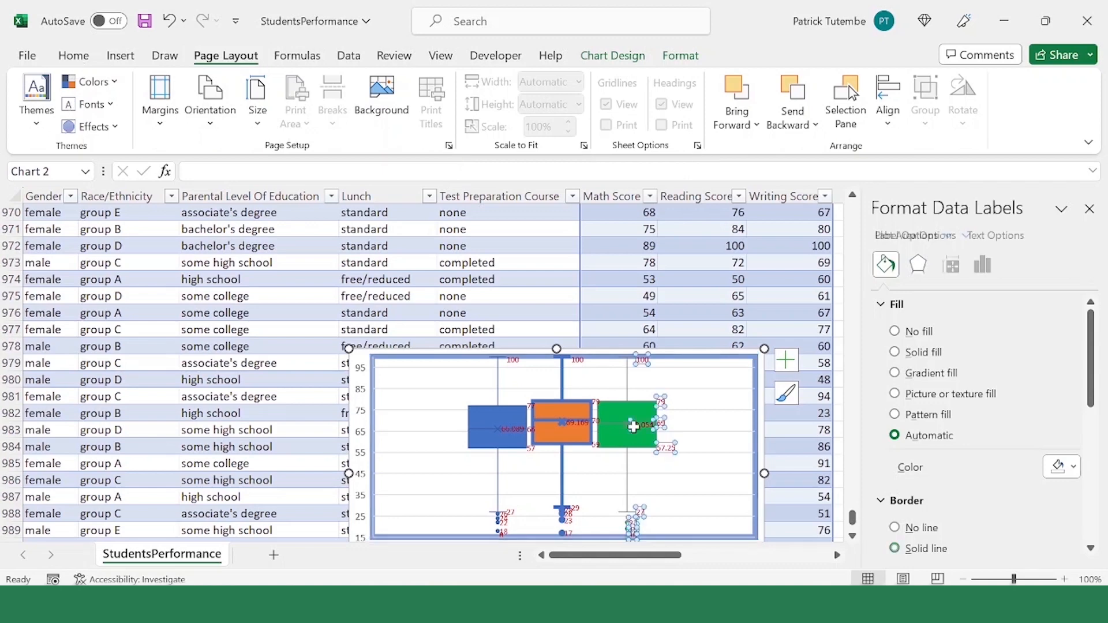
{"action": "left_click", "coordinate": [614, 421]}
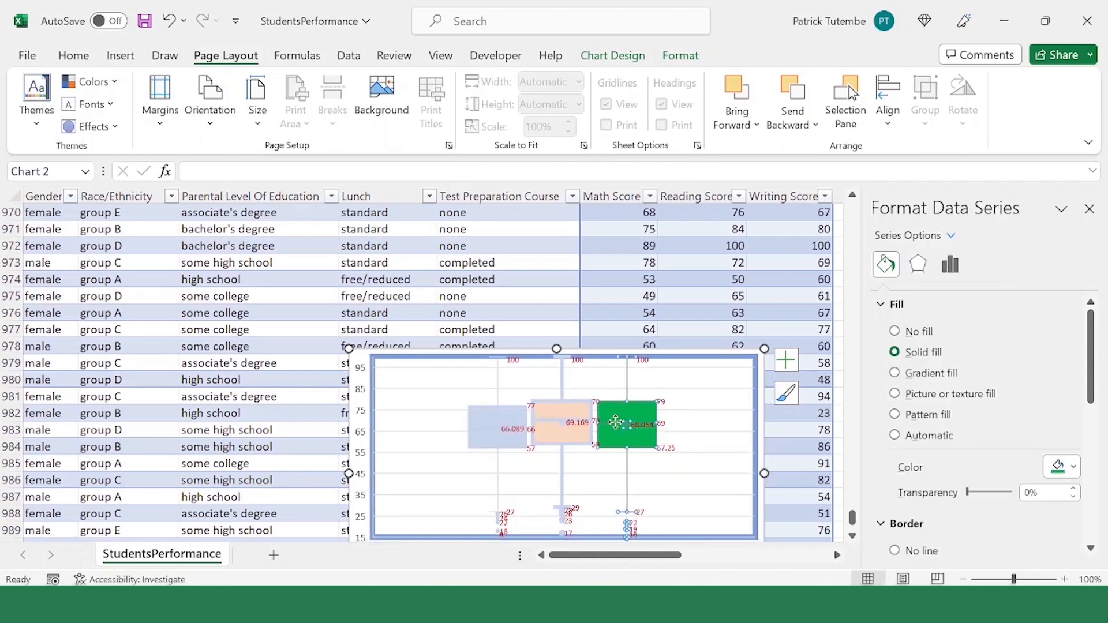
{"action": "left_click", "coordinate": [666, 431]}
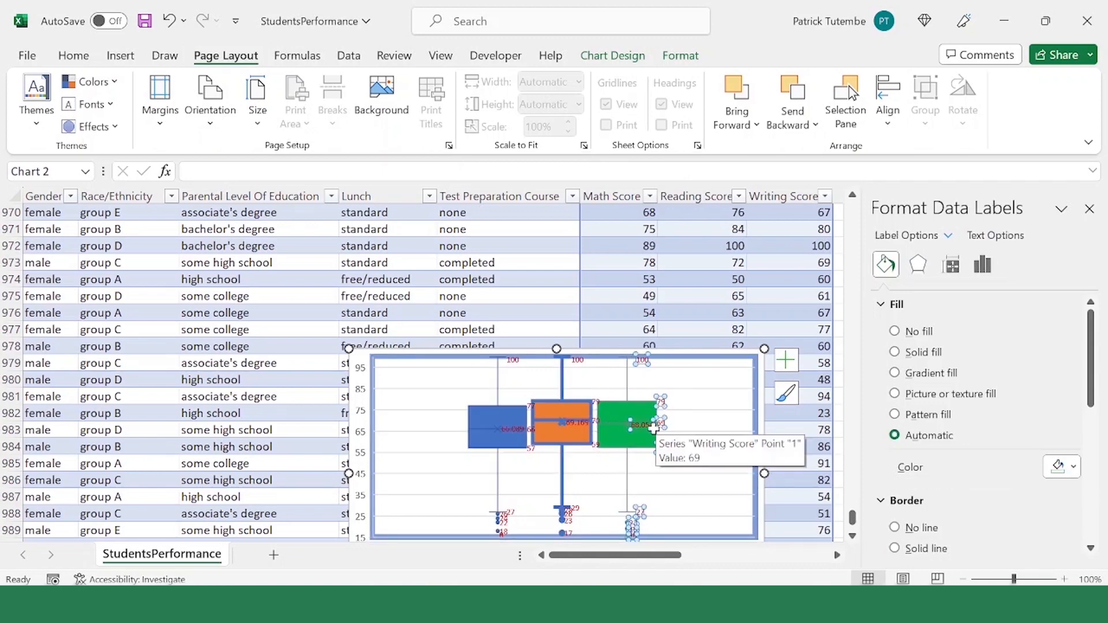
{"action": "left_click", "coordinate": [671, 439]}
{"action": "left_click", "coordinate": [629, 431]}
{"action": "left_click", "coordinate": [628, 426]}
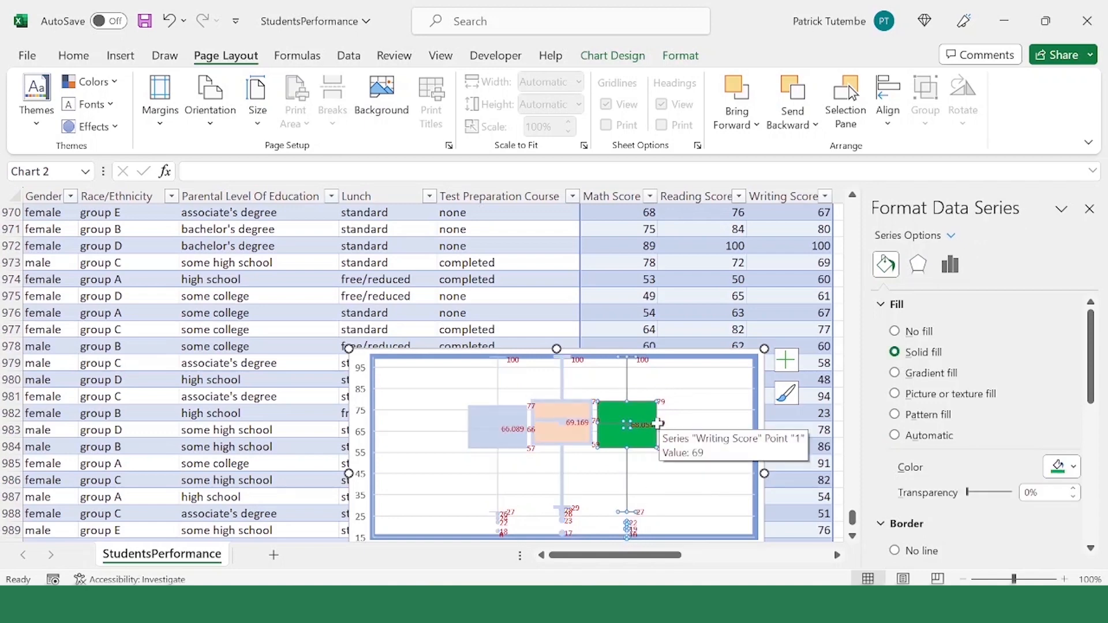
{"action": "left_click", "coordinate": [653, 423]}
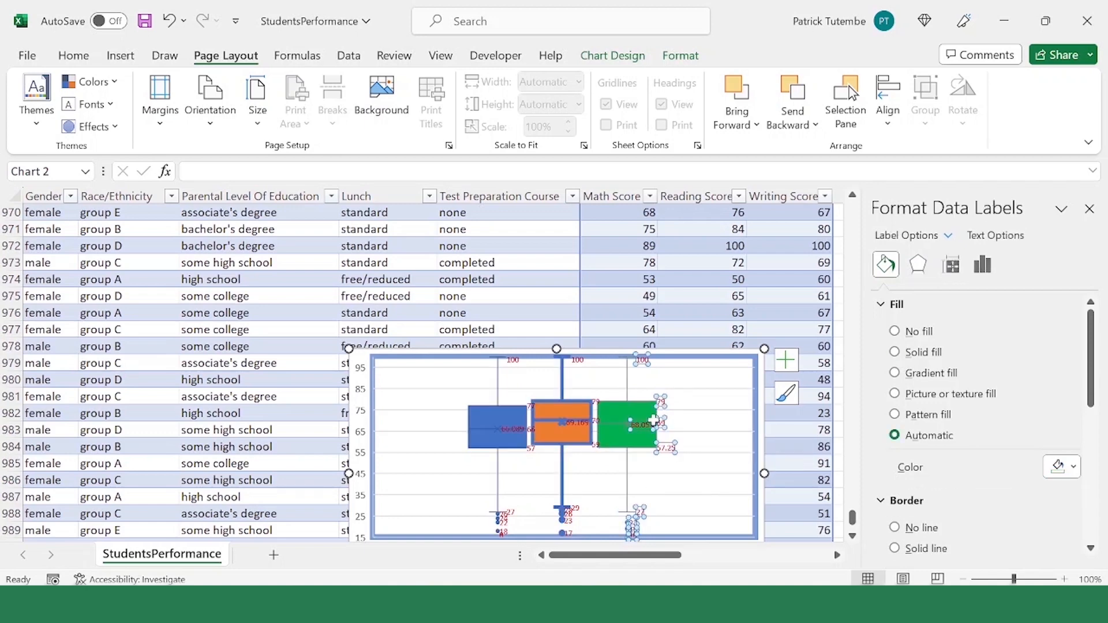
{"action": "left_click", "coordinate": [622, 431]}
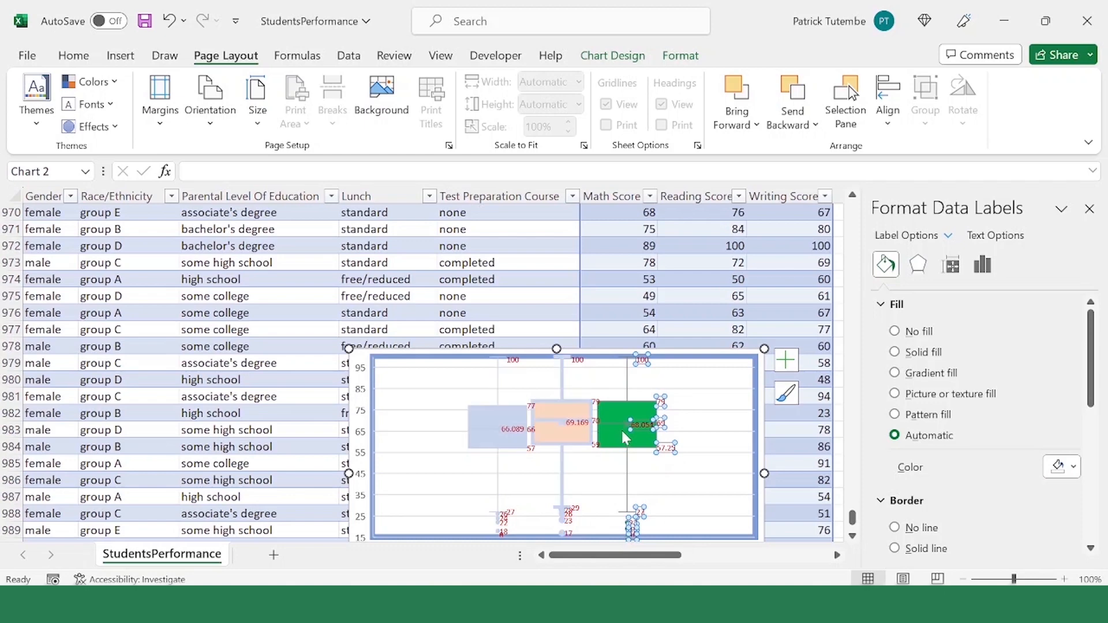
{"action": "left_click", "coordinate": [670, 445]}
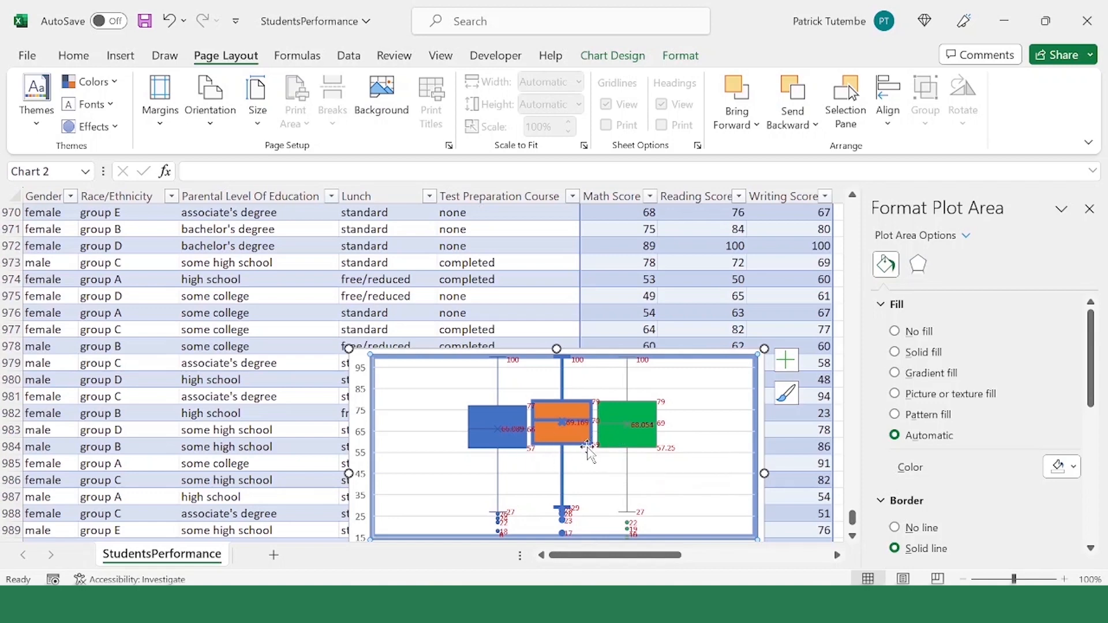
Step: Compare the Reading, Math and Writing Score boxes, including the Reading Score's mean label and the Writing Score's outliers
{"action": "mouse_move", "coordinate": [586, 434]}
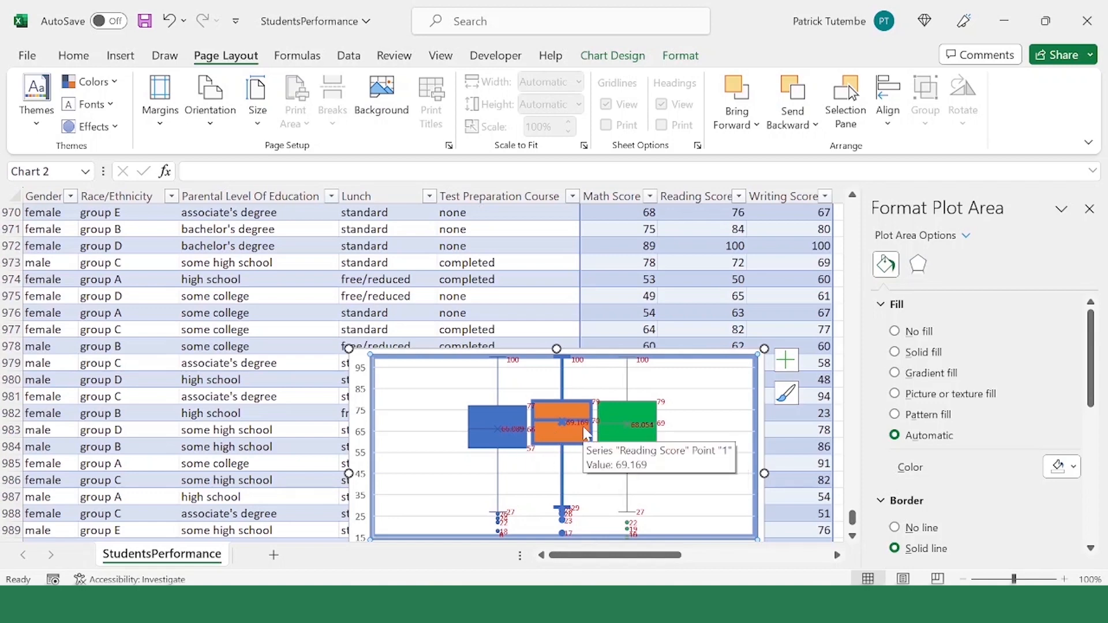
{"action": "scroll", "coordinate": [615, 393], "scroll_direction": "up", "scroll_amount": 1}
{"action": "scroll", "coordinate": [611, 412], "scroll_direction": "up", "scroll_amount": 2}
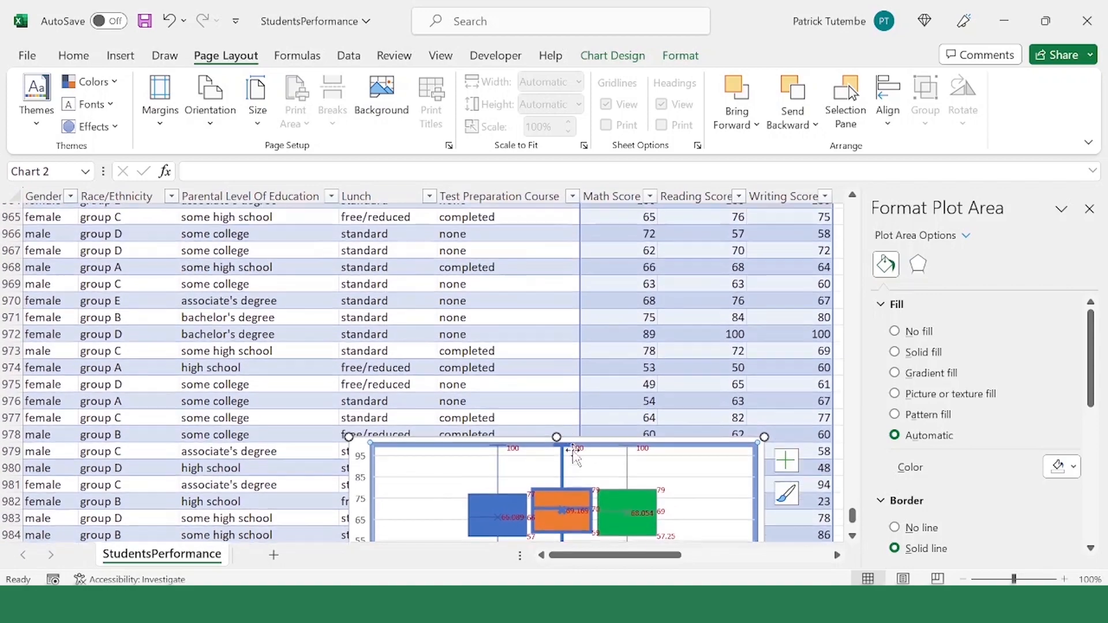
{"action": "scroll", "coordinate": [604, 433], "scroll_direction": "down", "scroll_amount": 3}
{"action": "scroll", "coordinate": [604, 447], "scroll_direction": "up", "scroll_amount": 1}
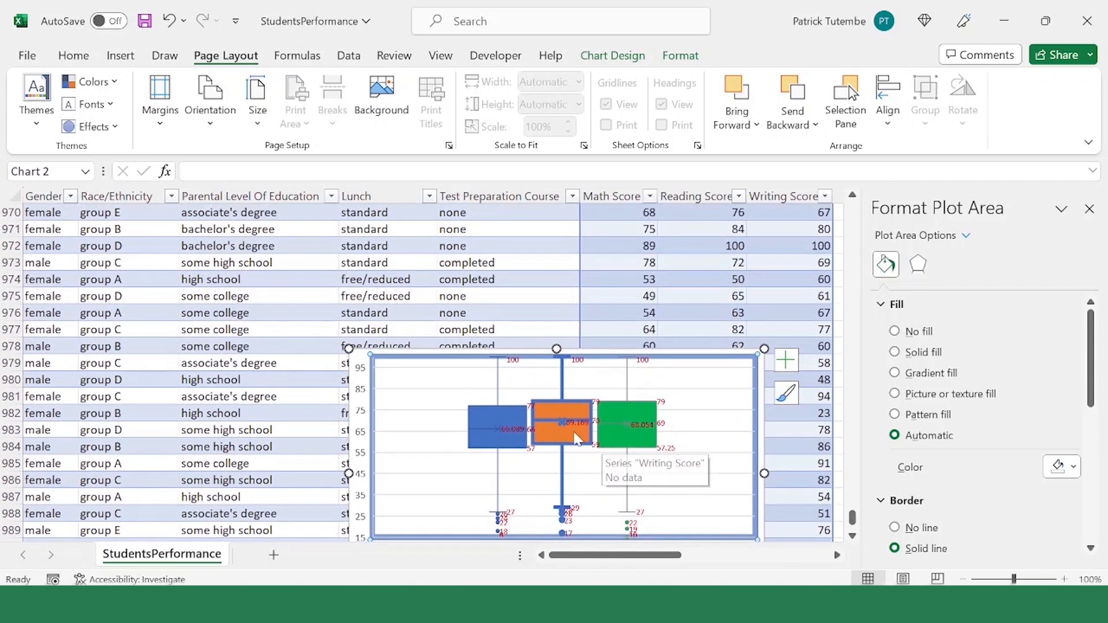
{"action": "scroll", "coordinate": [609, 430], "scroll_direction": "up", "scroll_amount": 2}
{"action": "scroll", "coordinate": [620, 433], "scroll_direction": "down", "scroll_amount": 4}
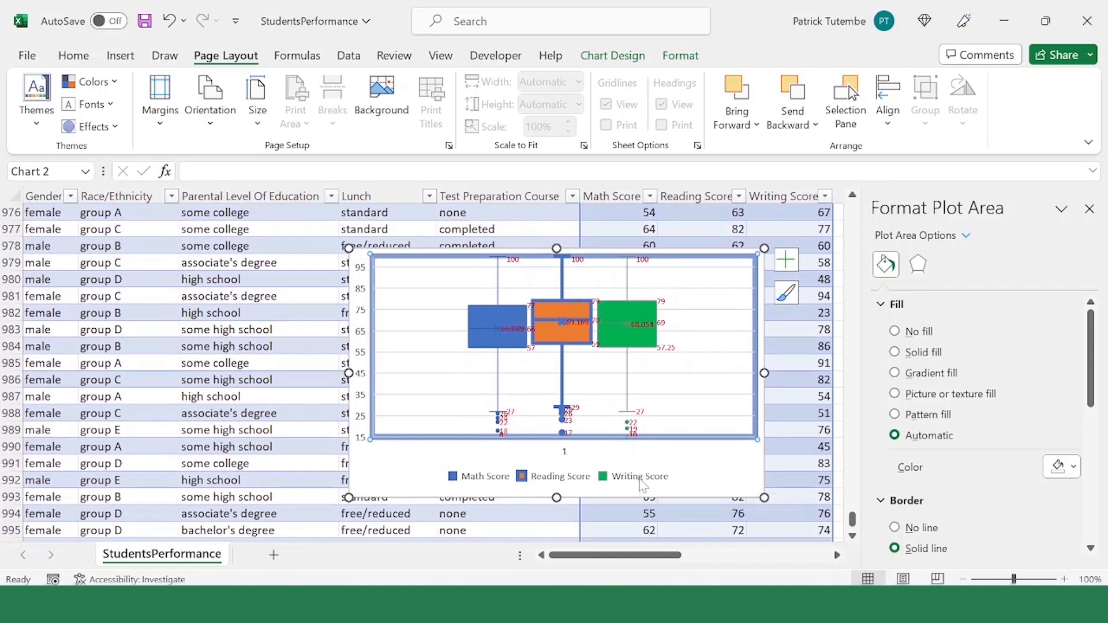
{"action": "left_click", "coordinate": [642, 486]}
{"action": "left_click", "coordinate": [563, 344]}
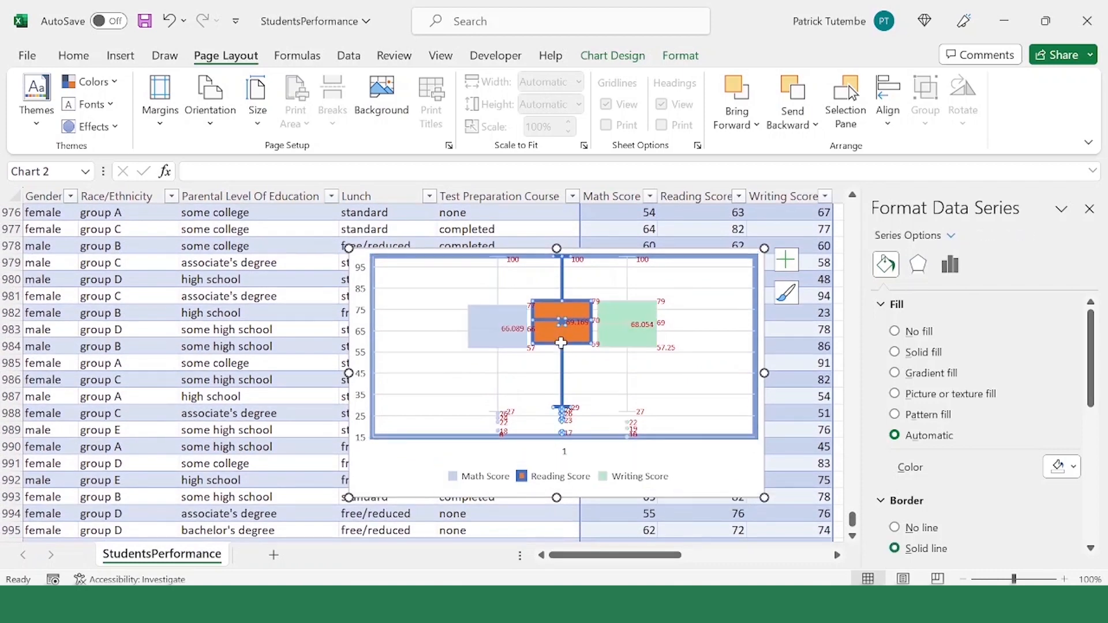
{"action": "left_click", "coordinate": [495, 350]}
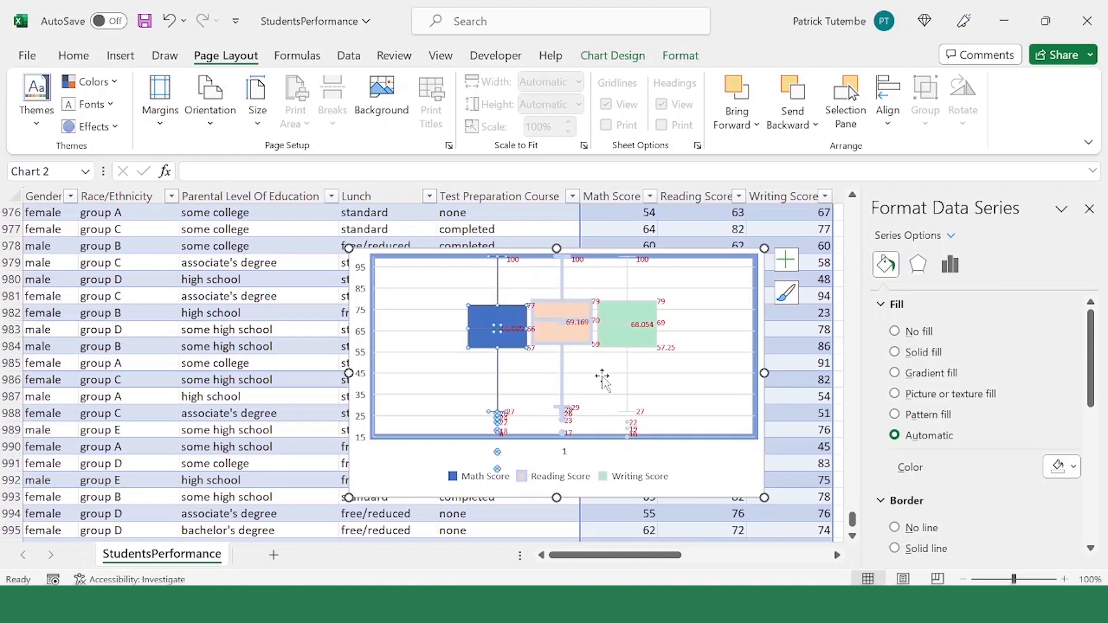
{"action": "left_click", "coordinate": [551, 449]}
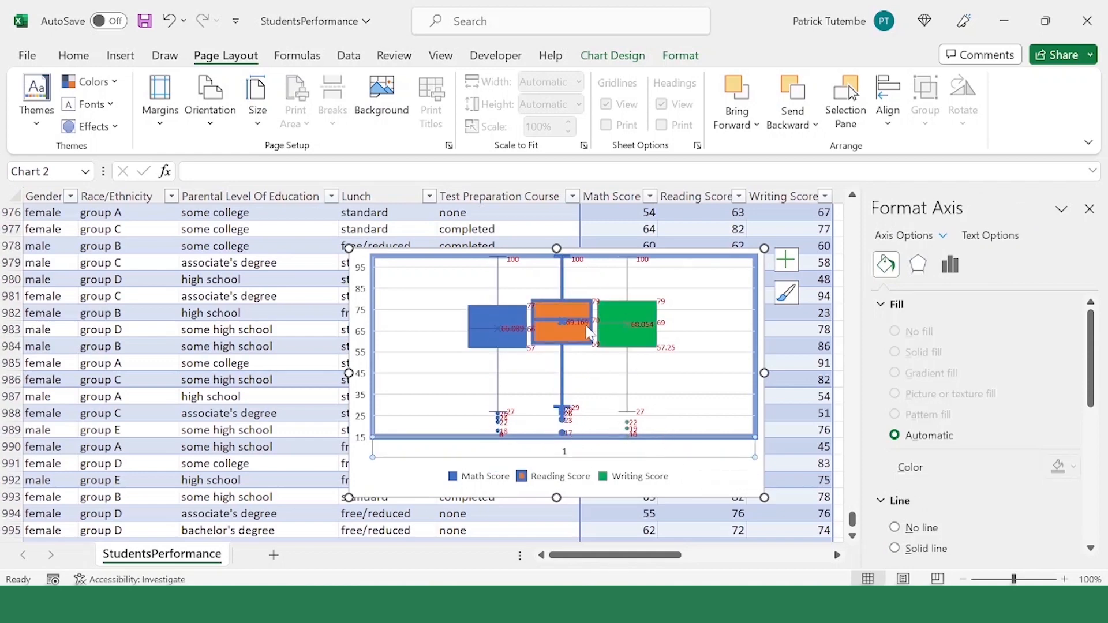
{"action": "mouse_move", "coordinate": [589, 334]}
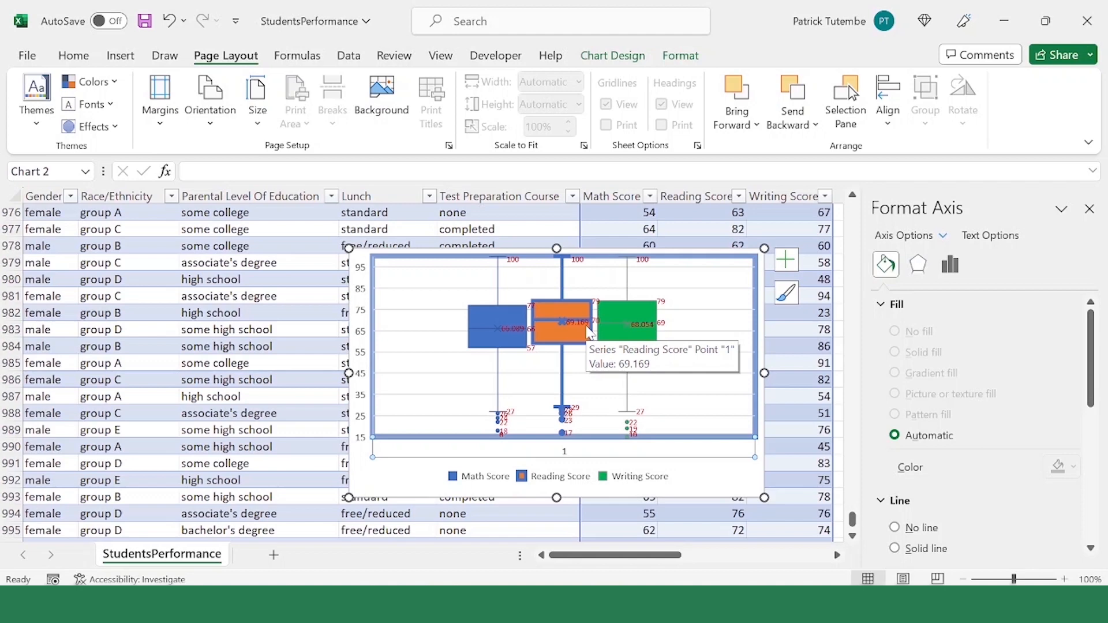
{"action": "left_click", "coordinate": [634, 430]}
{"action": "left_click", "coordinate": [673, 425]}
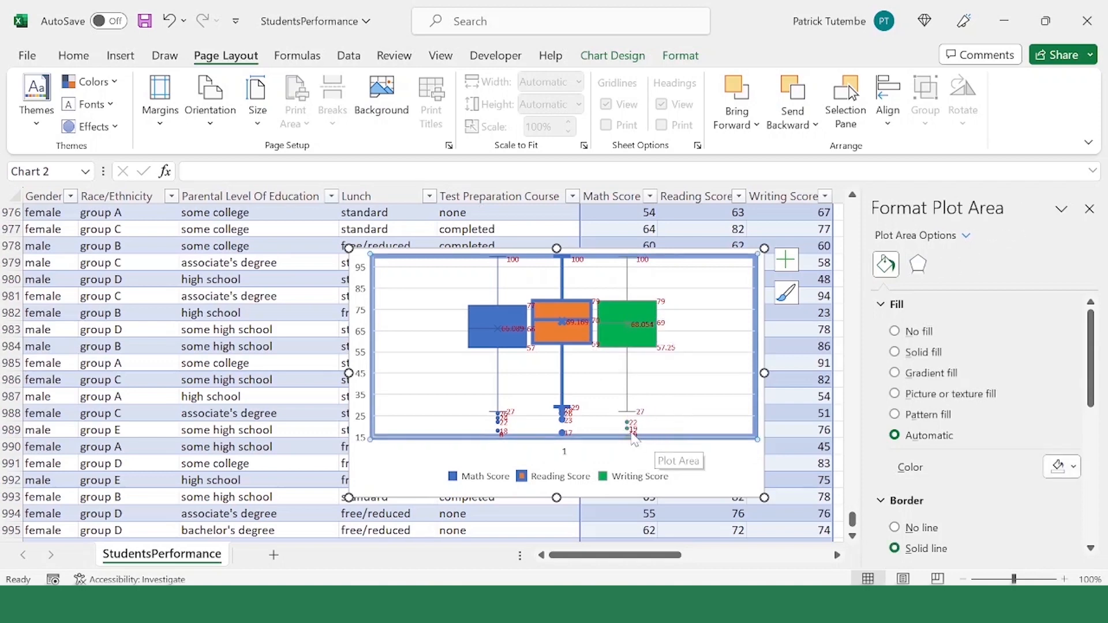
{"action": "left_click", "coordinate": [659, 431]}
{"action": "left_click", "coordinate": [682, 416]}
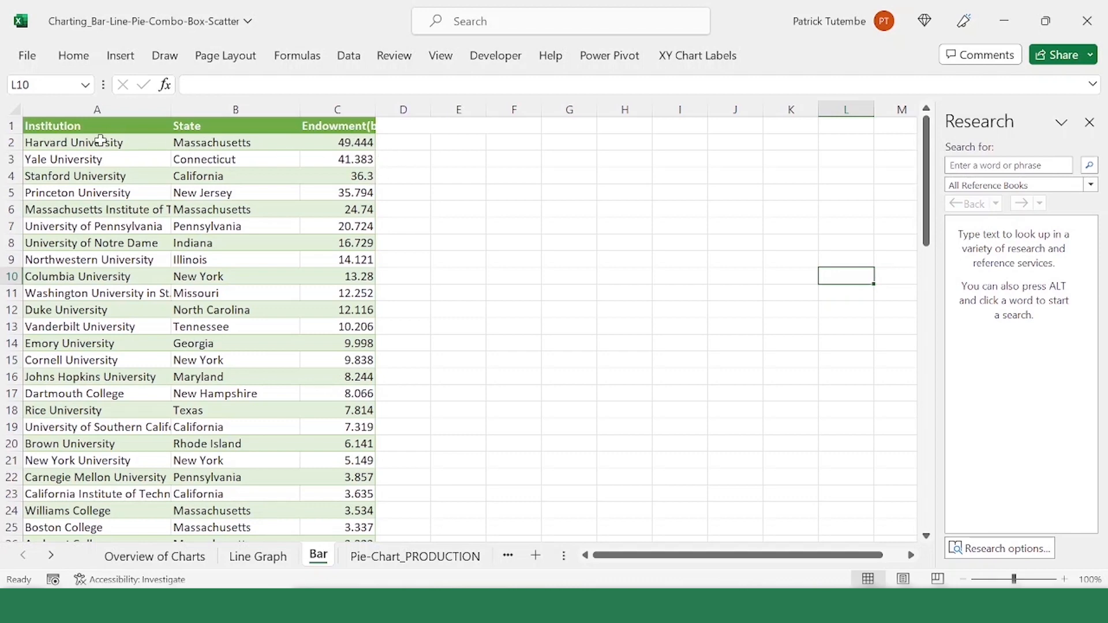
Step: Slightly widen the Endowment column and insert a clustered bar chart of the institutions in A2:A20 against the endowments in C2:C20
{"action": "left_click_drag", "start_coordinate": [101, 141], "coordinate": [82, 442]}
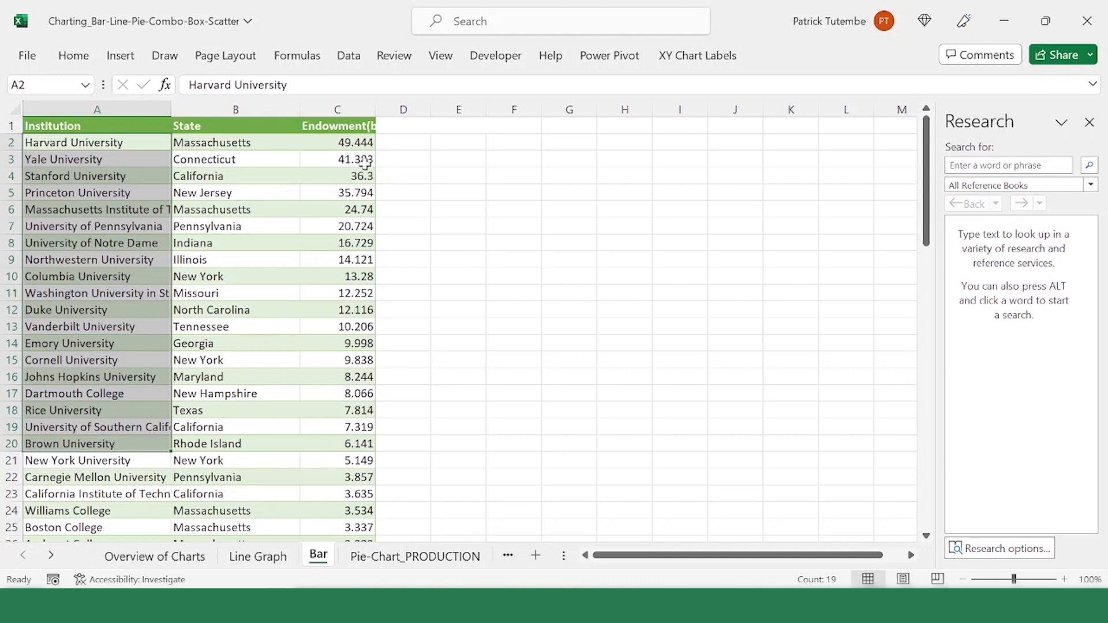
{"action": "left_click_drag", "start_coordinate": [86, 144], "coordinate": [126, 446]}
{"action": "left_click_drag", "start_coordinate": [355, 143], "coordinate": [337, 444]}
{"action": "left_click_drag", "start_coordinate": [376, 109], "coordinate": [388, 107]}
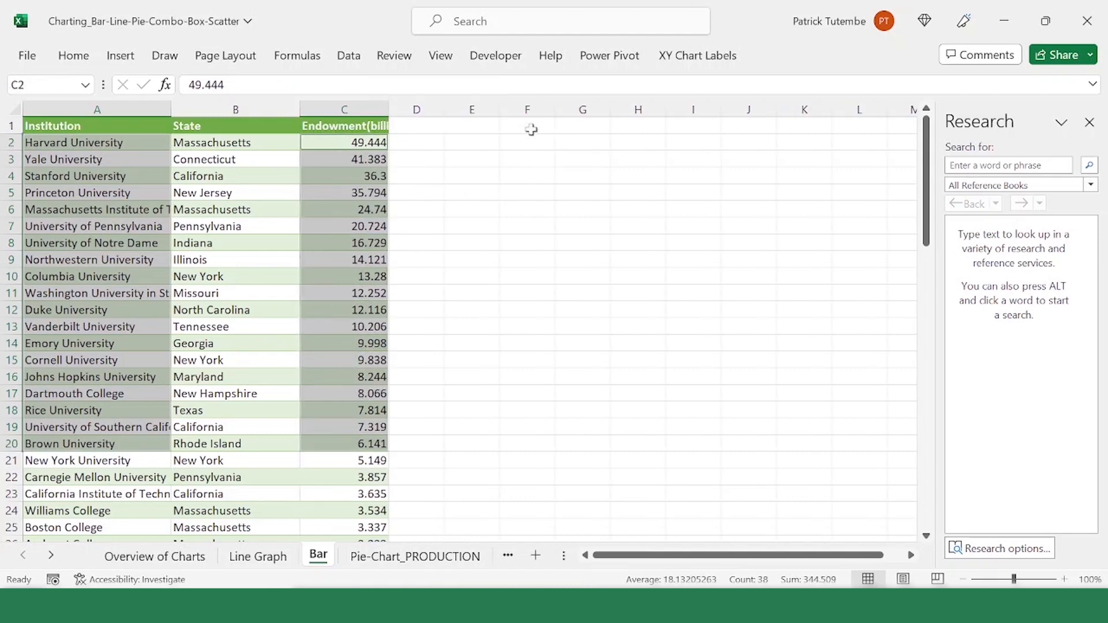
{"action": "left_click", "coordinate": [120, 56]}
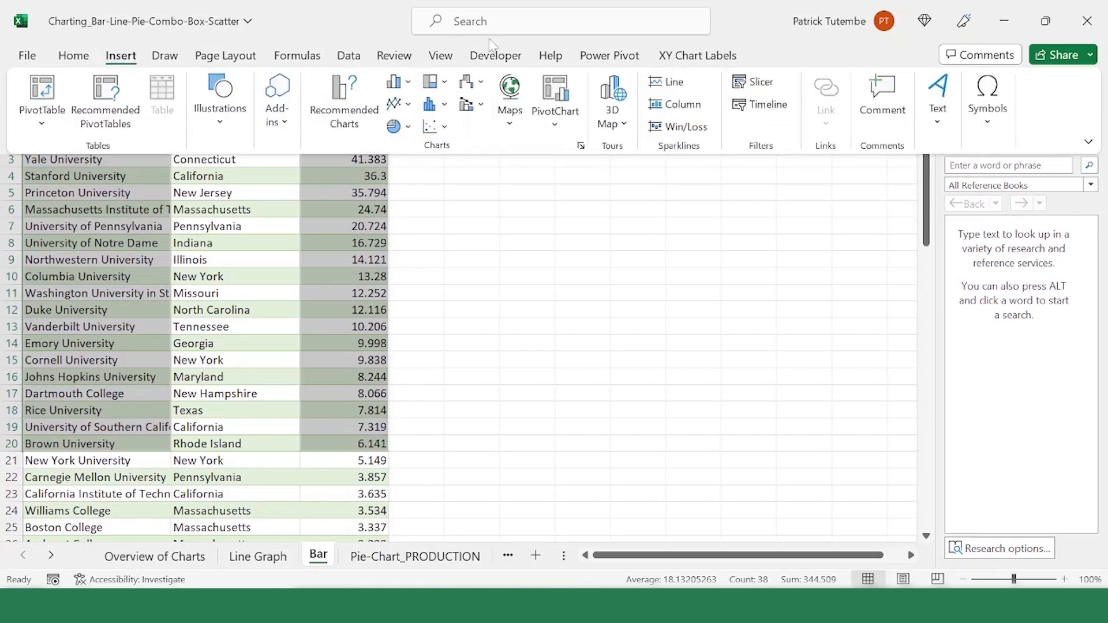
{"action": "left_click", "coordinate": [581, 146]}
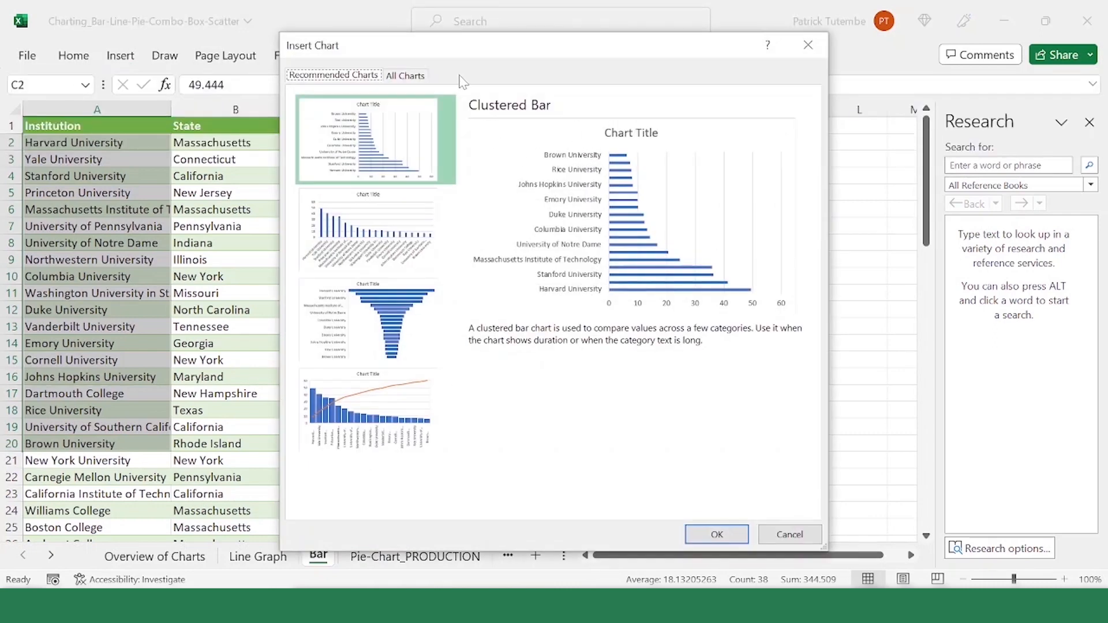
{"action": "left_click", "coordinate": [406, 76]}
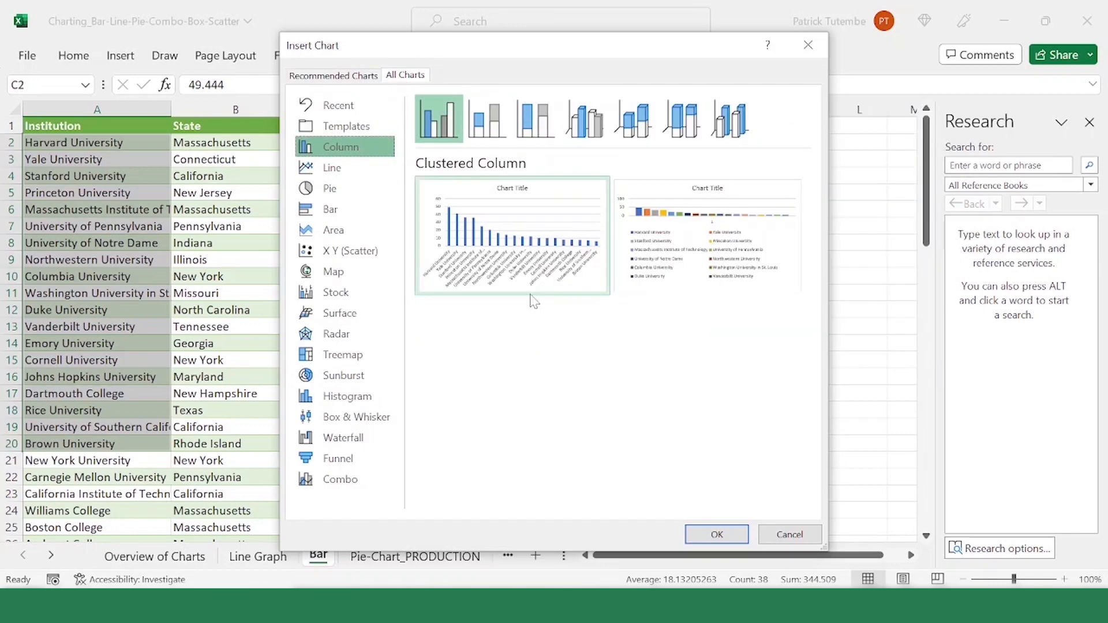
{"action": "left_click", "coordinate": [340, 212]}
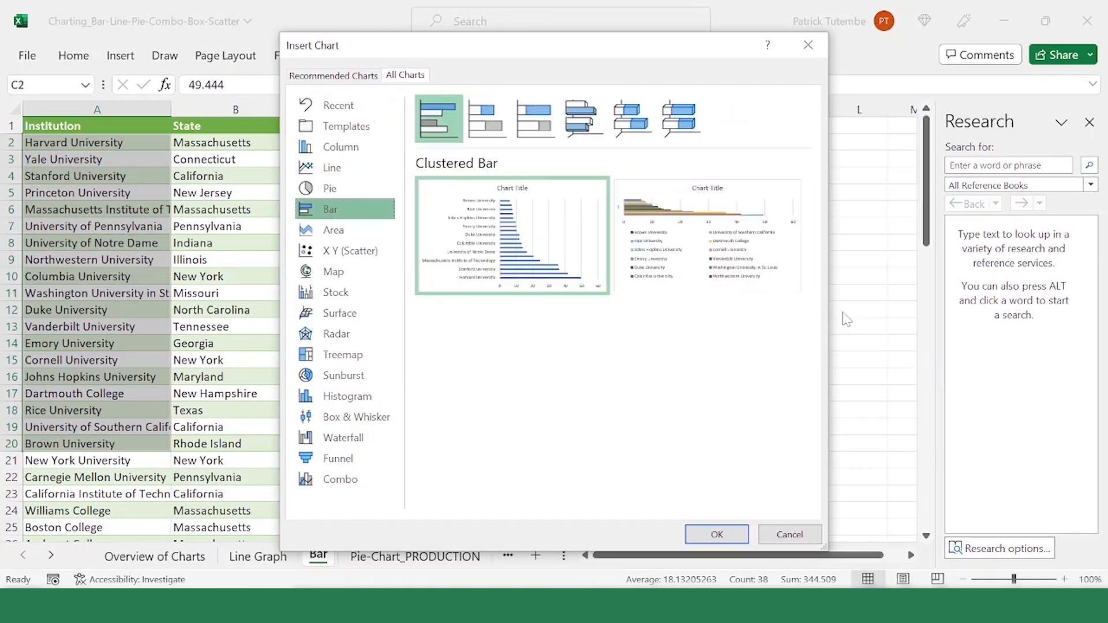
{"action": "mouse_move", "coordinate": [566, 272]}
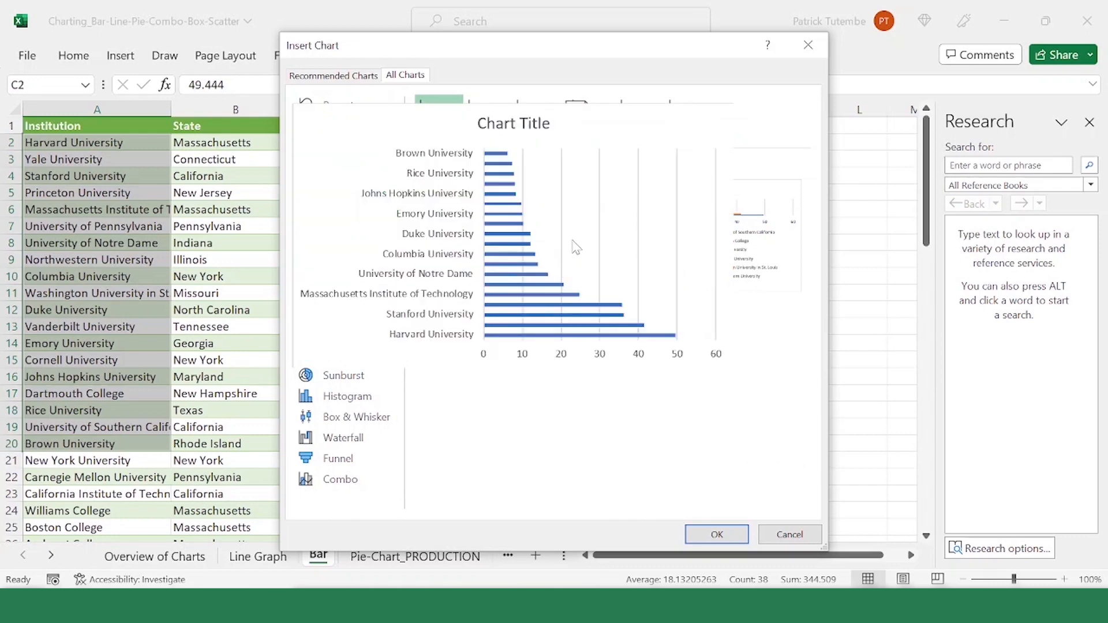
{"action": "left_click", "coordinate": [717, 534]}
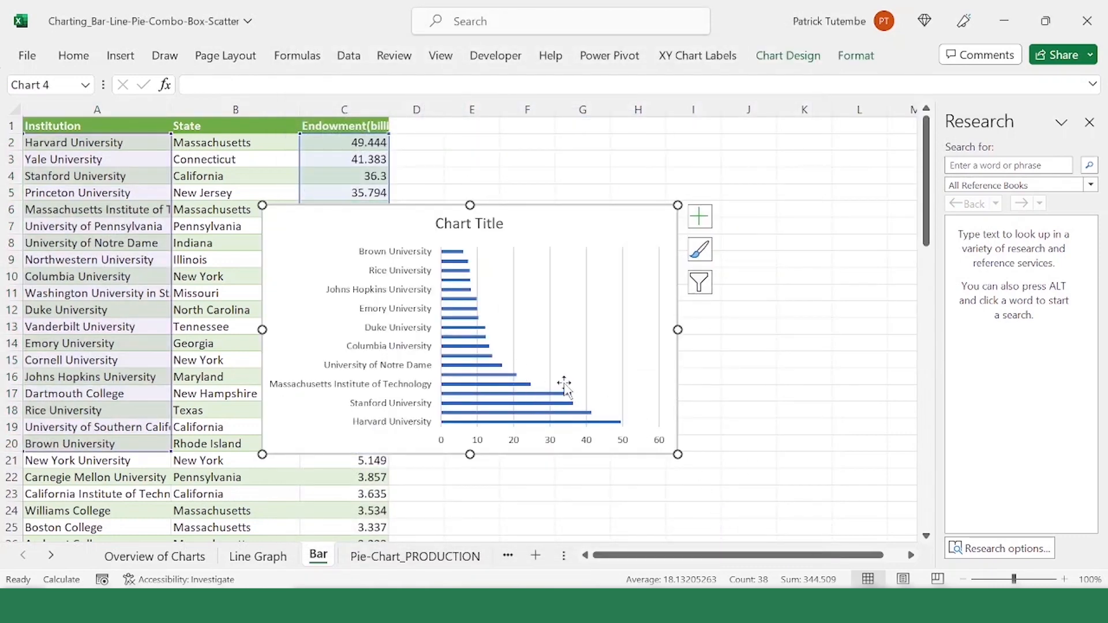
Step: Edit the bar chart's data source so the series takes its name from the Endowment header in cell C1
{"action": "left_click", "coordinate": [593, 445]}
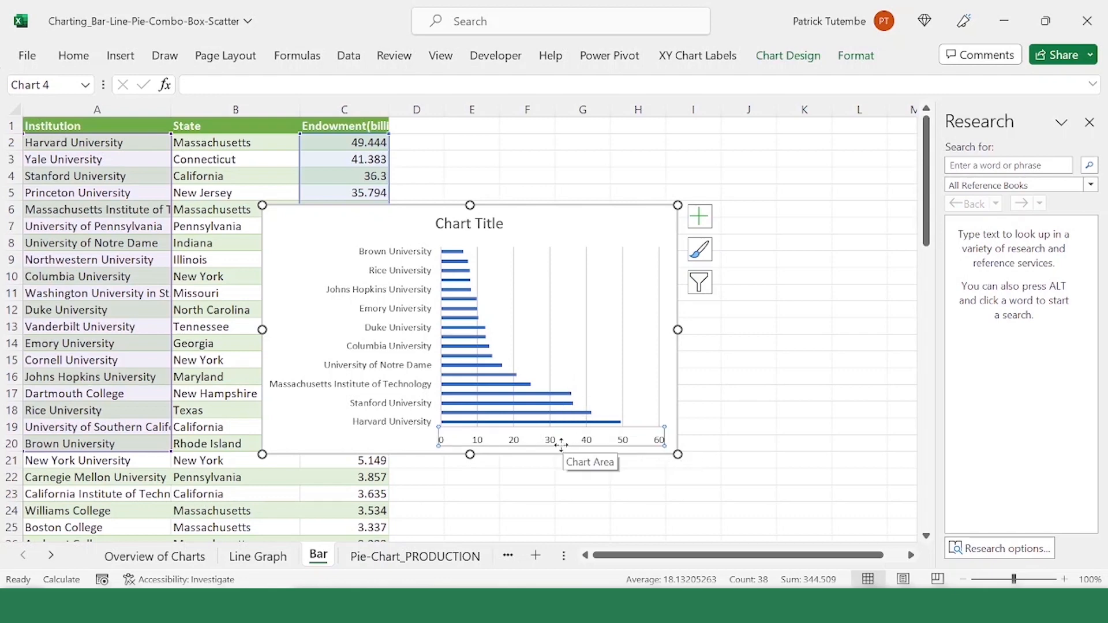
{"action": "right_click", "coordinate": [638, 277]}
{"action": "left_click", "coordinate": [707, 392]}
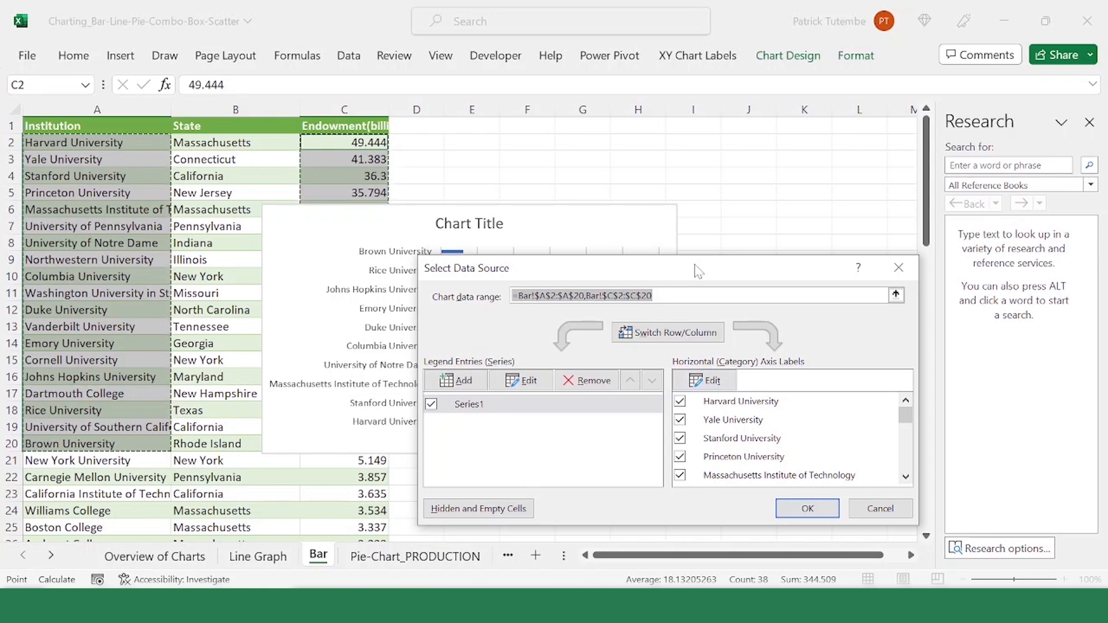
{"action": "left_click_drag", "start_coordinate": [697, 268], "coordinate": [743, 269]}
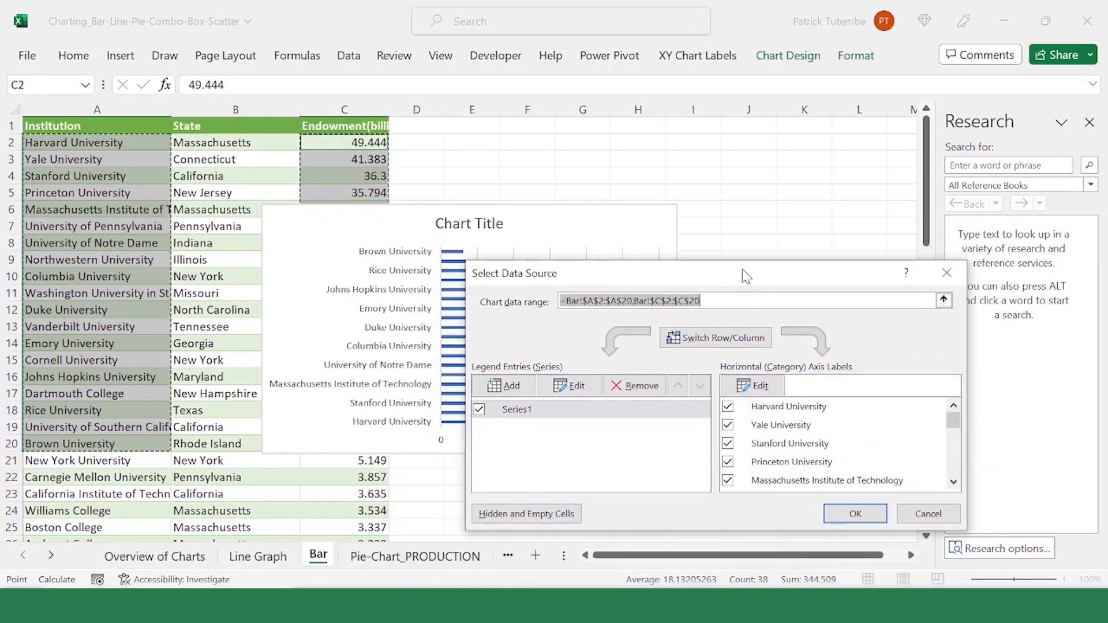
{"action": "left_click", "coordinate": [588, 393]}
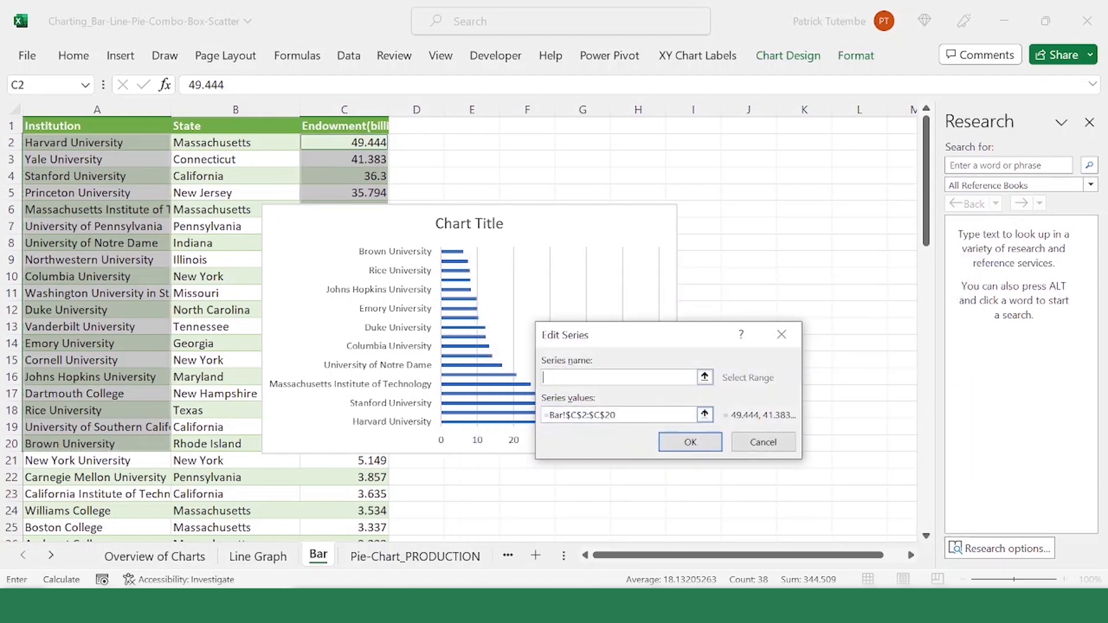
{"action": "left_click", "coordinate": [704, 379]}
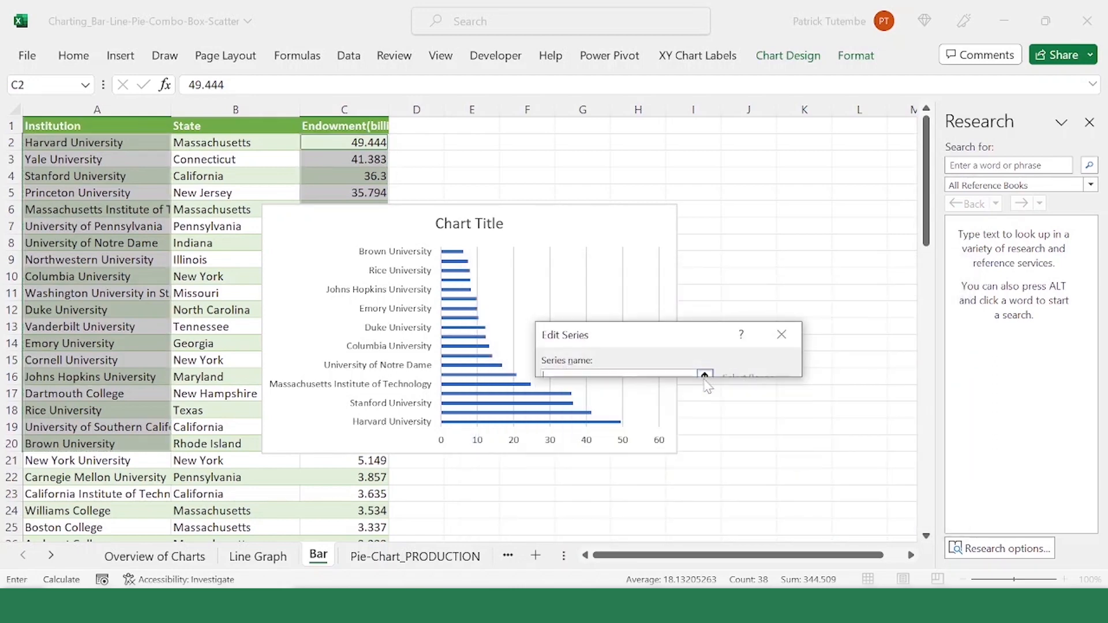
{"action": "left_click", "coordinate": [352, 131]}
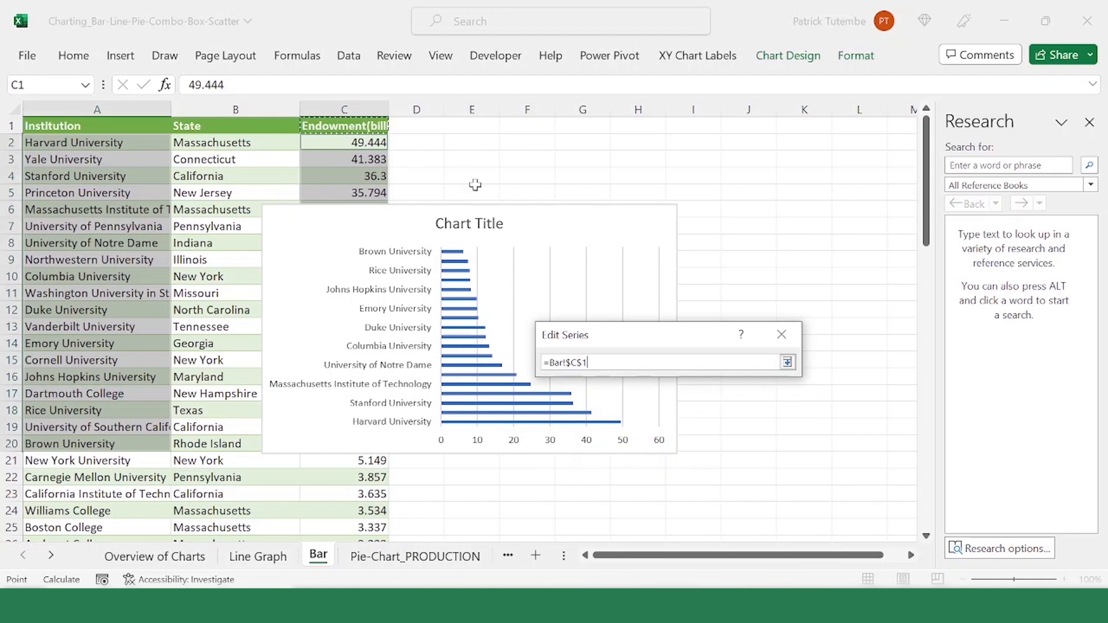
{"action": "left_click", "coordinate": [787, 362]}
{"action": "left_click", "coordinate": [691, 442]}
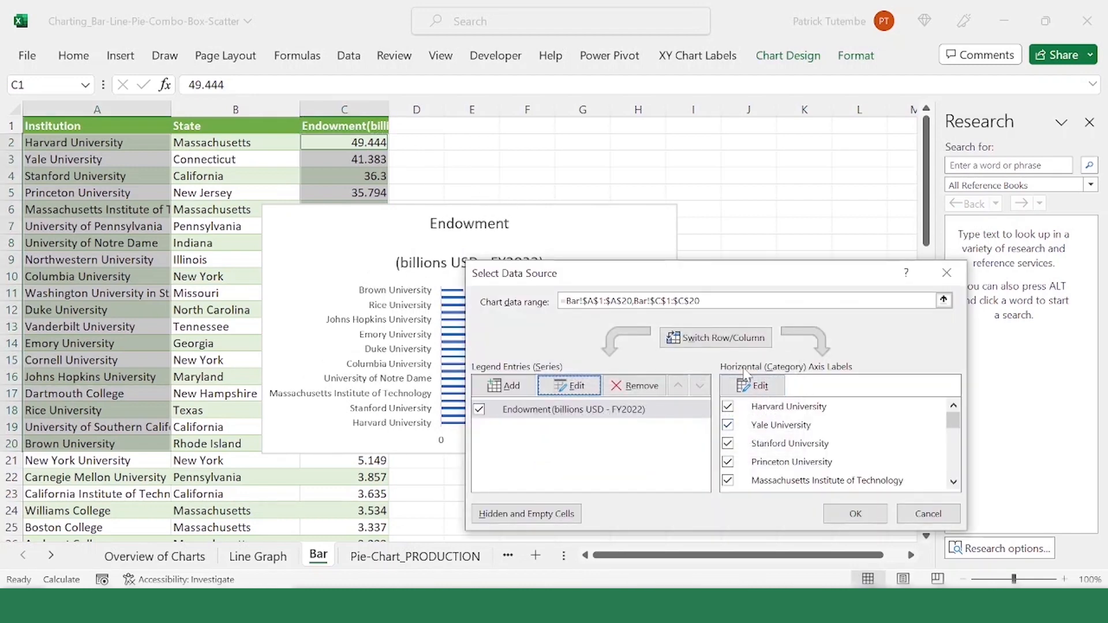
{"action": "left_click", "coordinate": [856, 514]}
{"action": "left_click", "coordinate": [527, 460]}
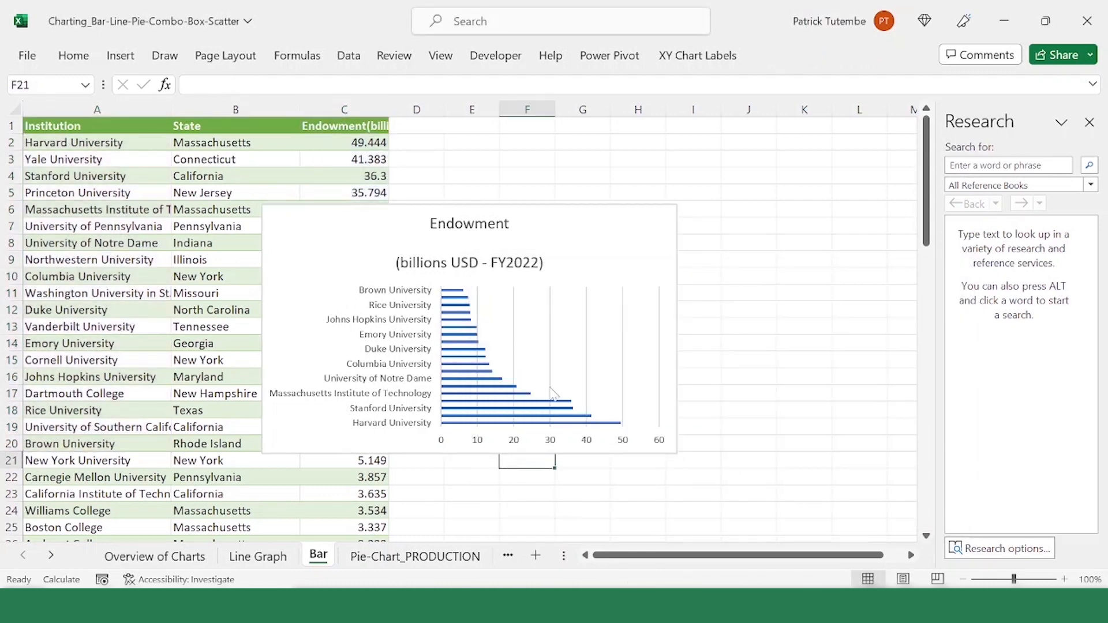
Step: Delete the vertical gridlines from the endowment bar chart
{"action": "left_click", "coordinate": [560, 324]}
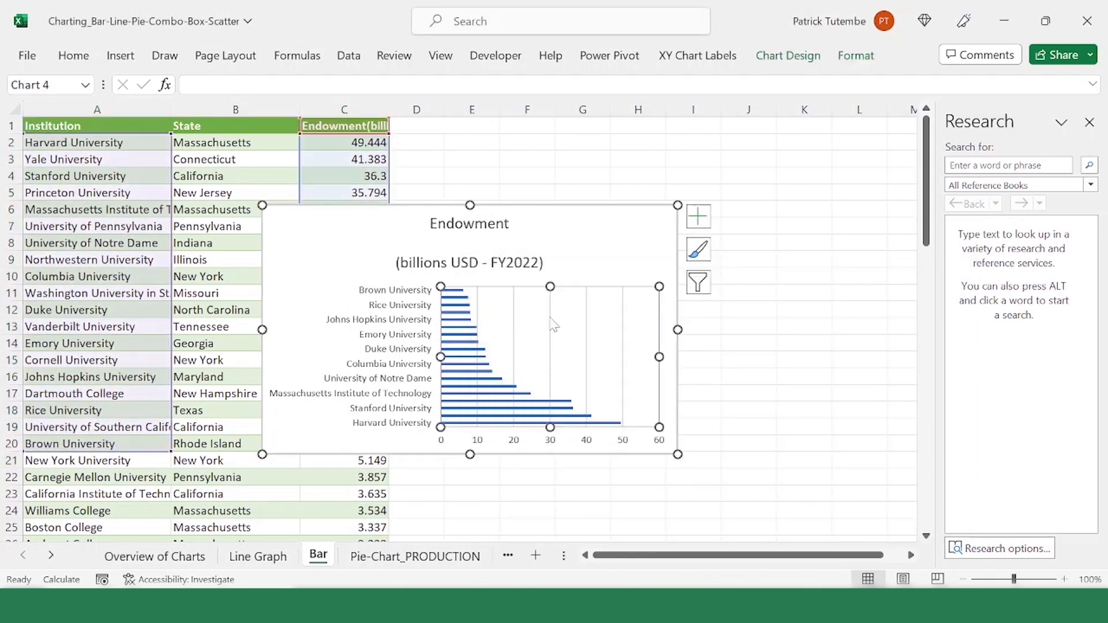
{"action": "left_click", "coordinate": [587, 335]}
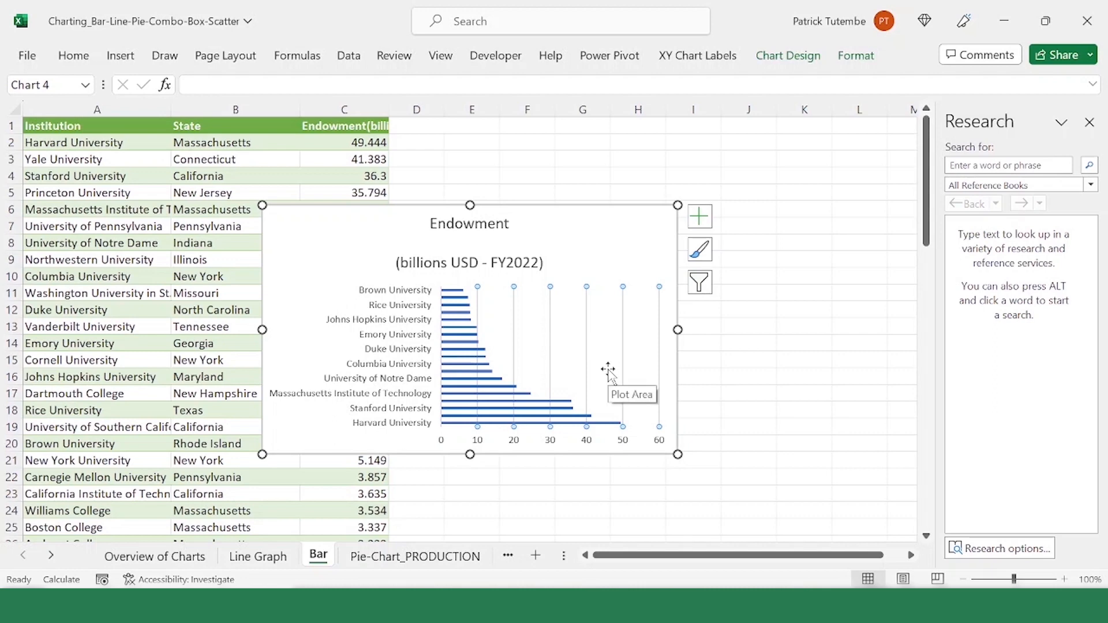
{"action": "key", "text": "Delete"}
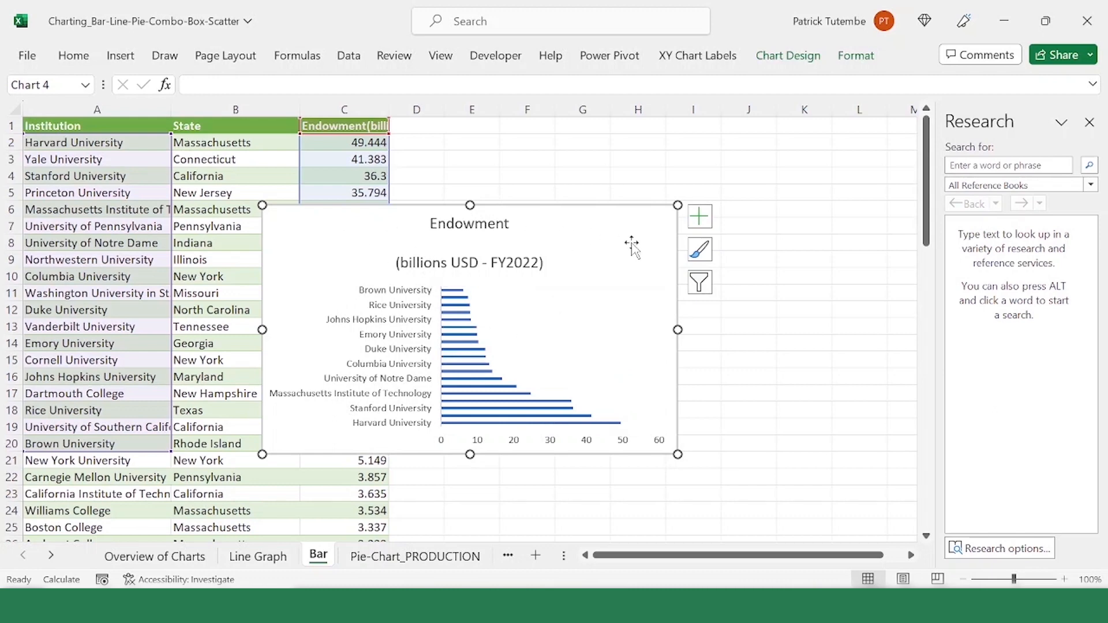
{"action": "left_click", "coordinate": [557, 315]}
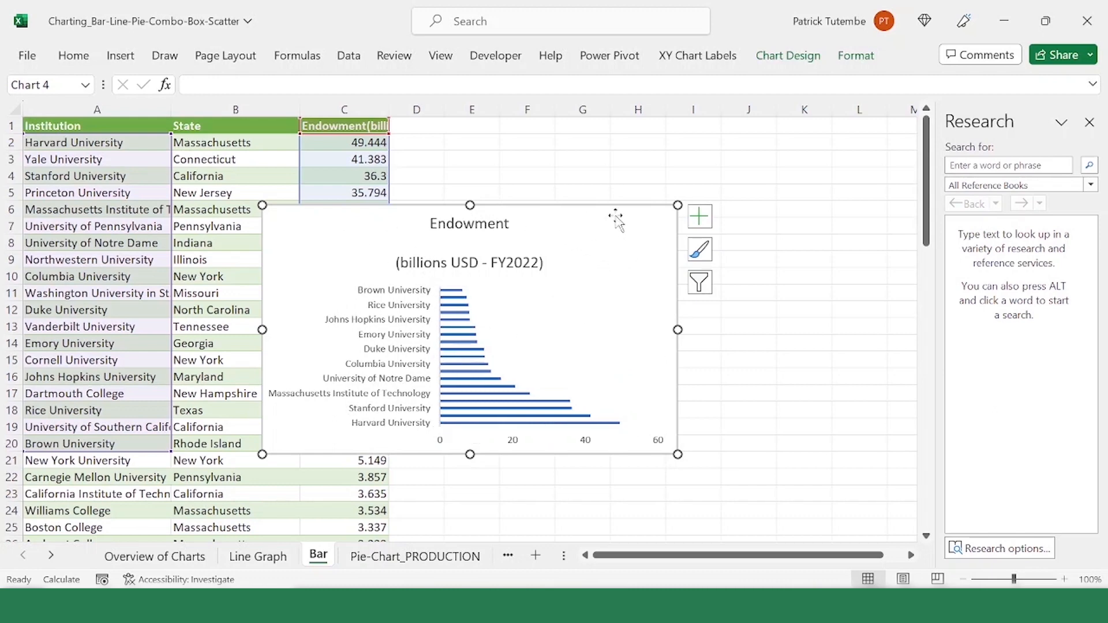
Step: Give the chart area a solid fill in the recently used pink color
{"action": "right_click", "coordinate": [627, 231]}
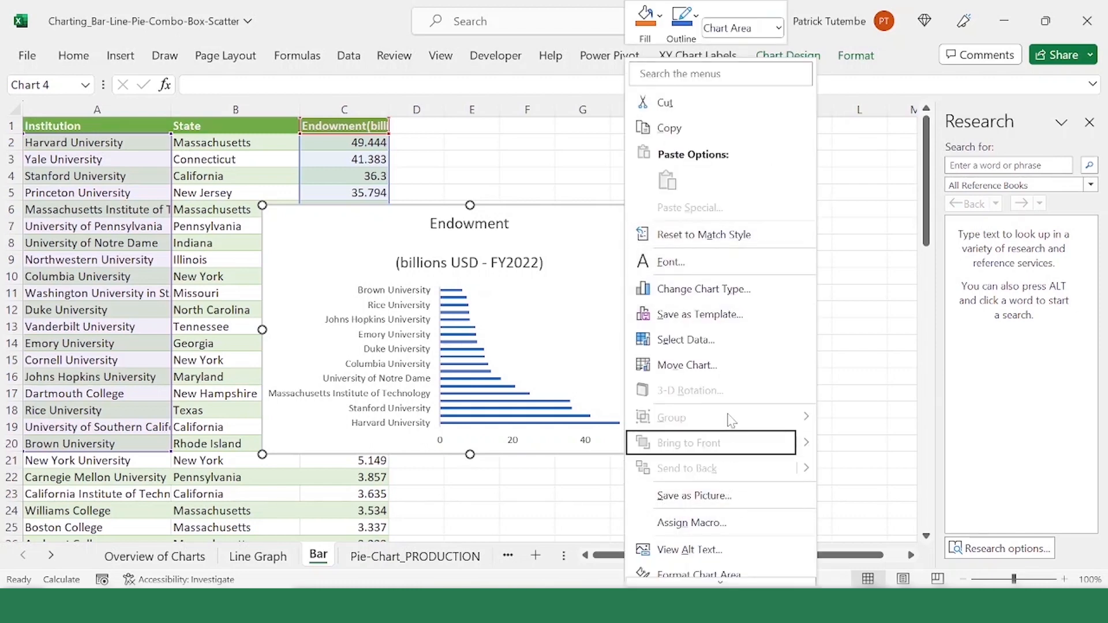
{"action": "left_click", "coordinate": [715, 550]}
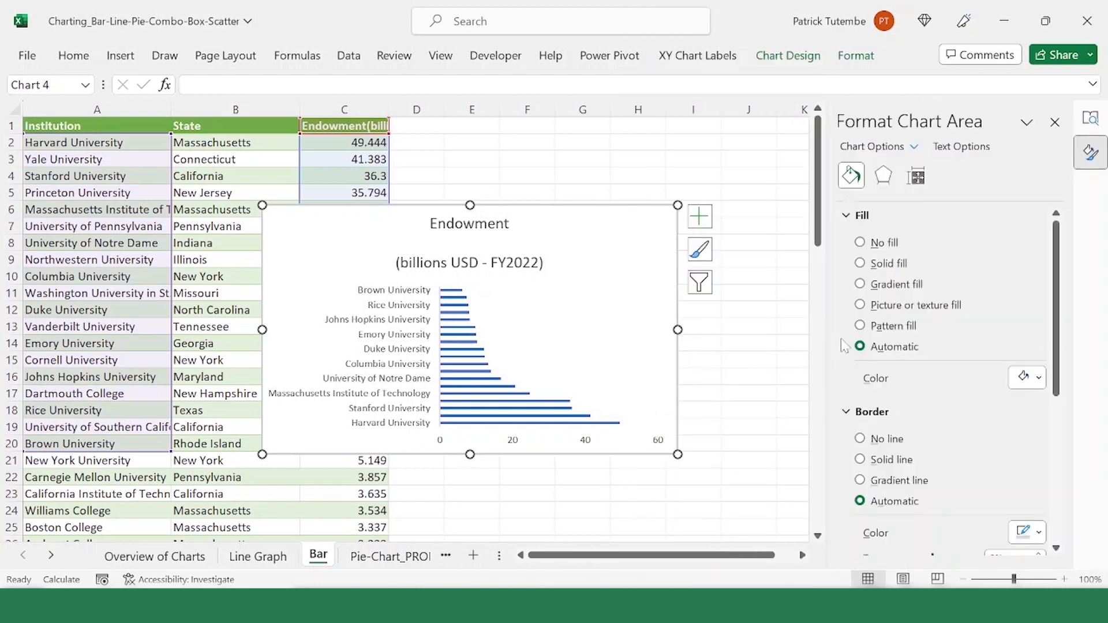
{"action": "left_click", "coordinate": [889, 264]}
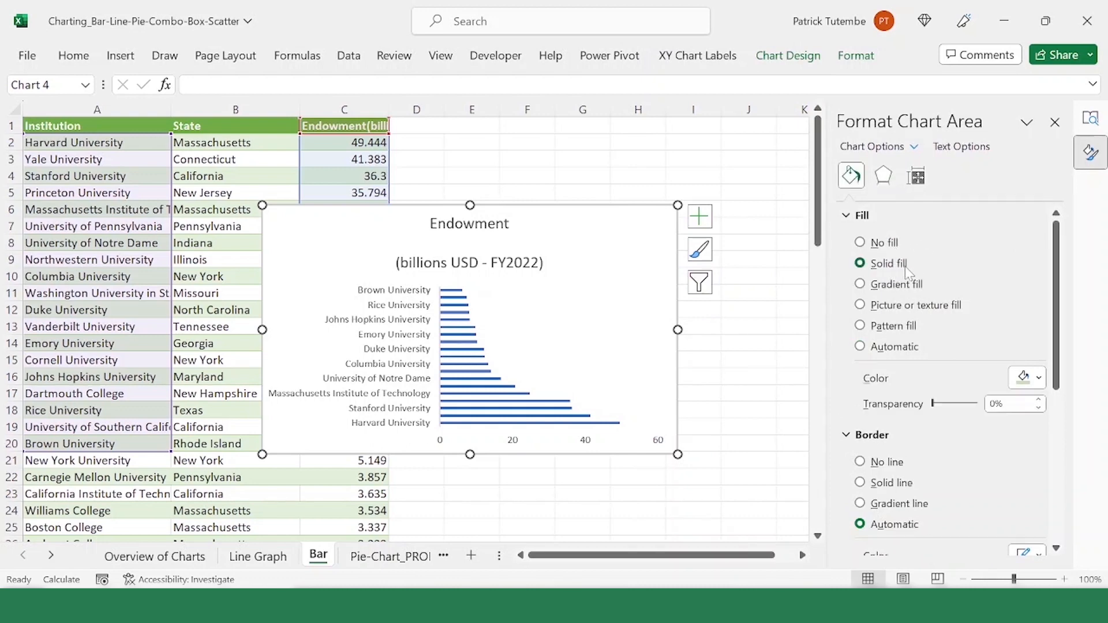
{"action": "left_click", "coordinate": [1039, 379]}
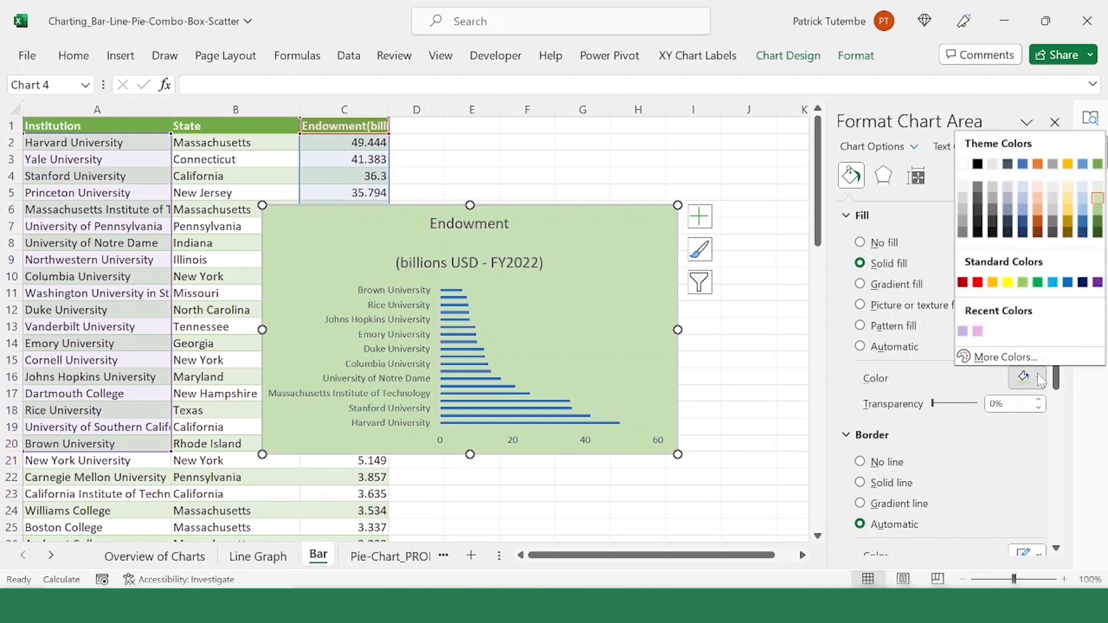
{"action": "left_click", "coordinate": [978, 332]}
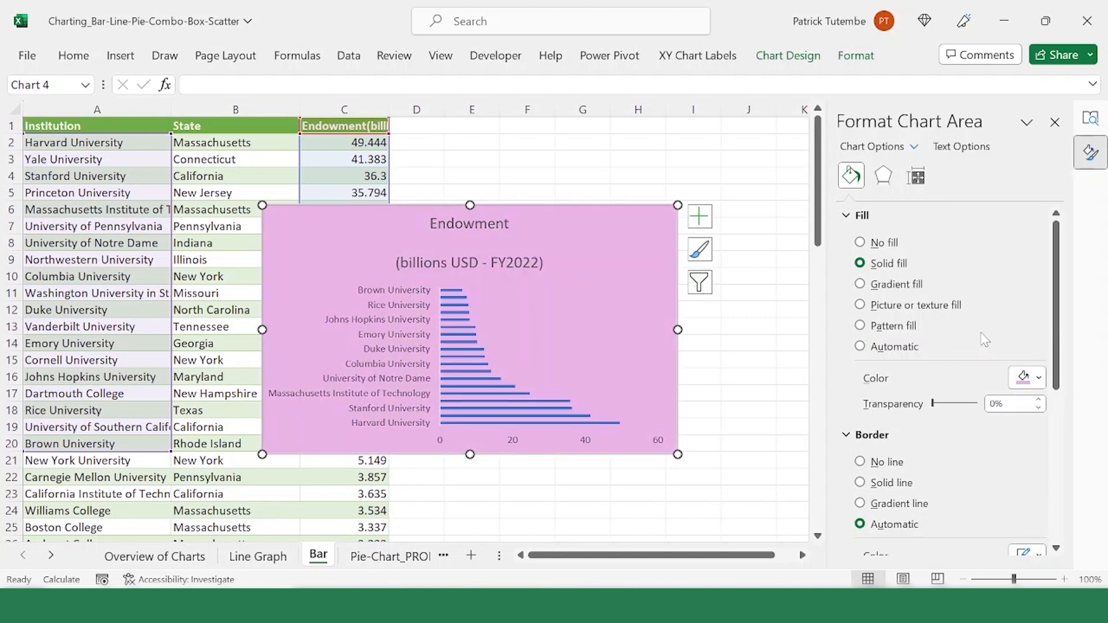
Step: Change the chart area's fill to the custom light purple color #DABEE0
{"action": "left_click", "coordinate": [1023, 372]}
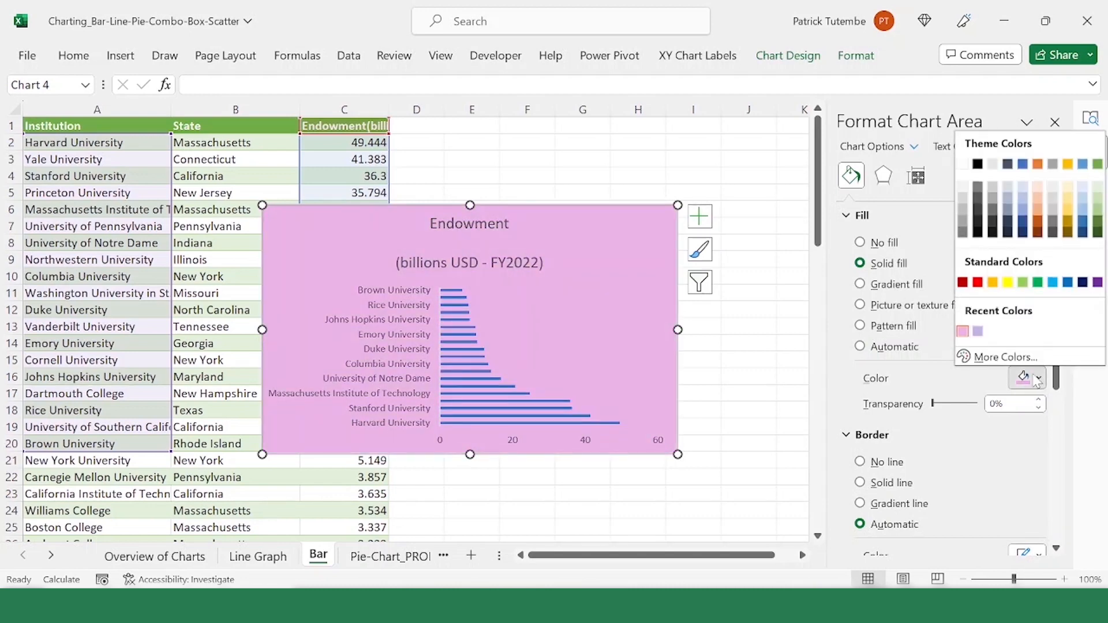
{"action": "left_click", "coordinate": [1023, 362]}
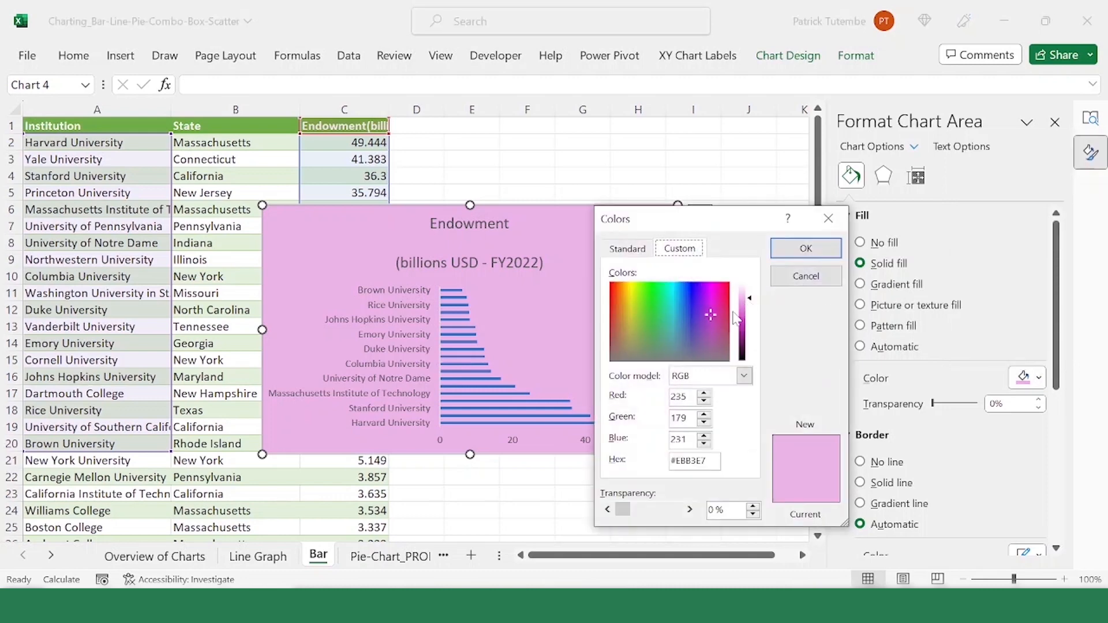
{"action": "left_click", "coordinate": [705, 334]}
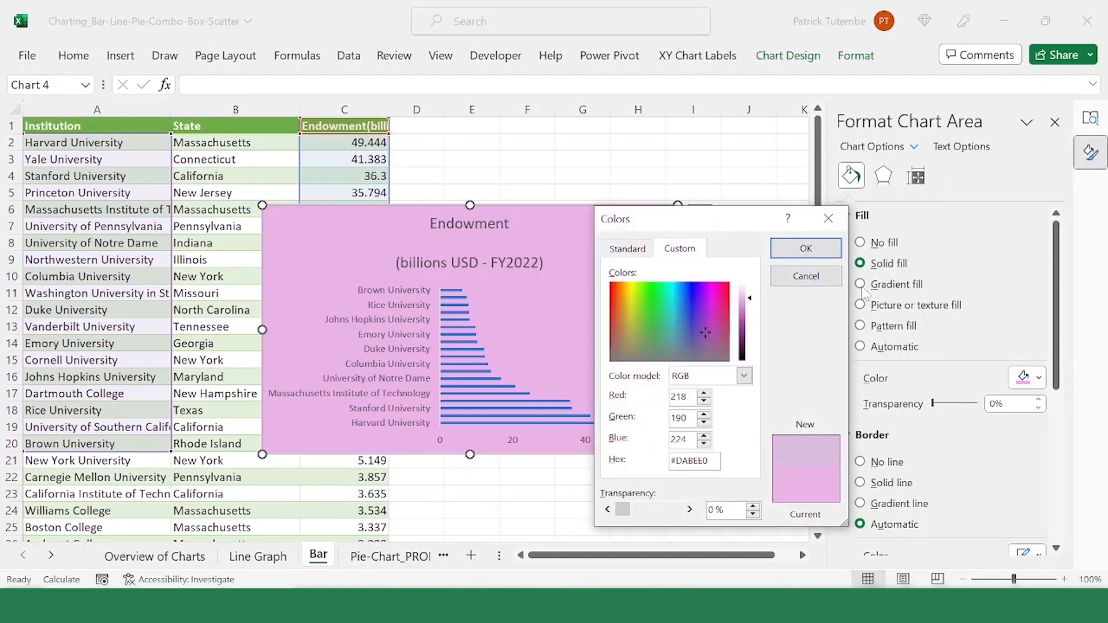
{"action": "left_click", "coordinate": [806, 248]}
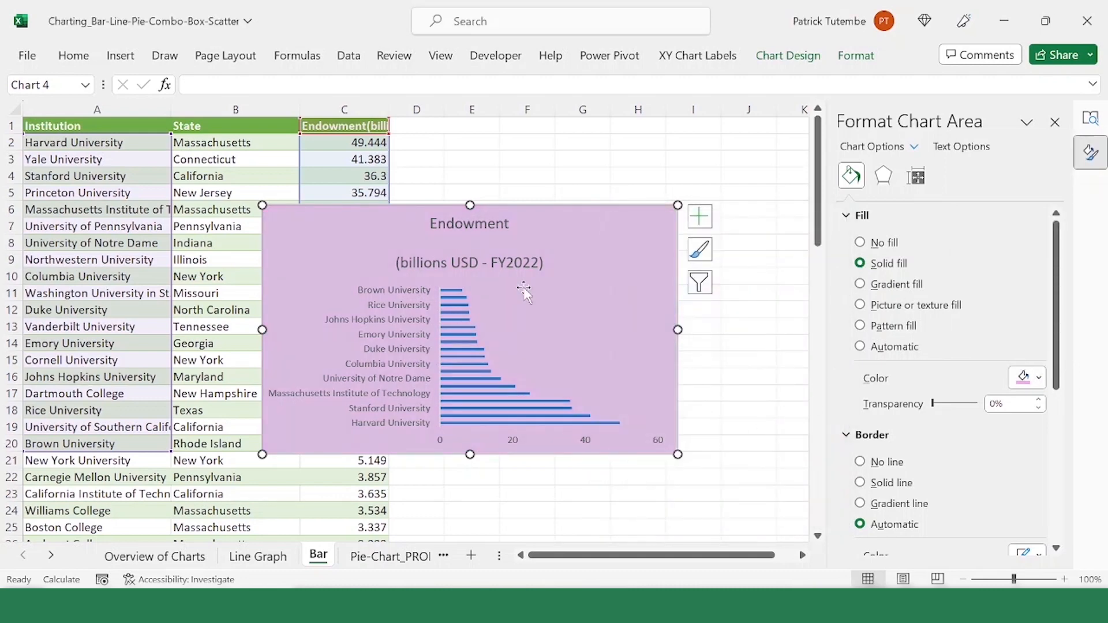
Step: Move the chart beside the data table, clear of the Endowment column, and set its title's font size to 12
{"action": "left_click_drag", "start_coordinate": [366, 216], "coordinate": [498, 188]}
{"action": "left_click", "coordinate": [610, 197]}
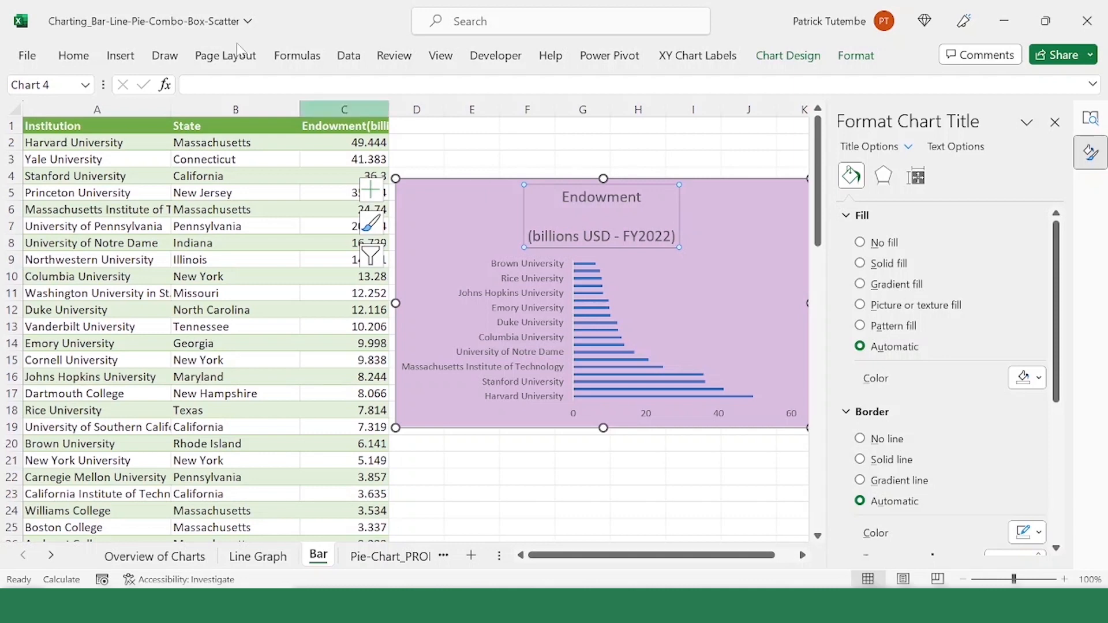
{"action": "left_click", "coordinate": [74, 55]}
{"action": "left_click", "coordinate": [218, 88]}
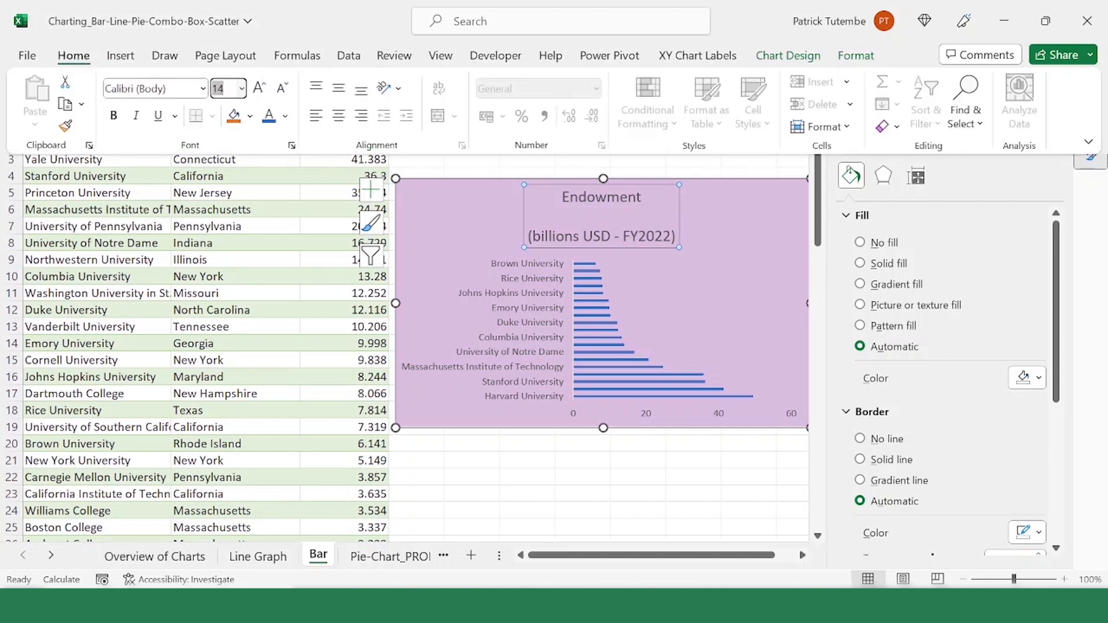
{"action": "key", "text": "Return"}
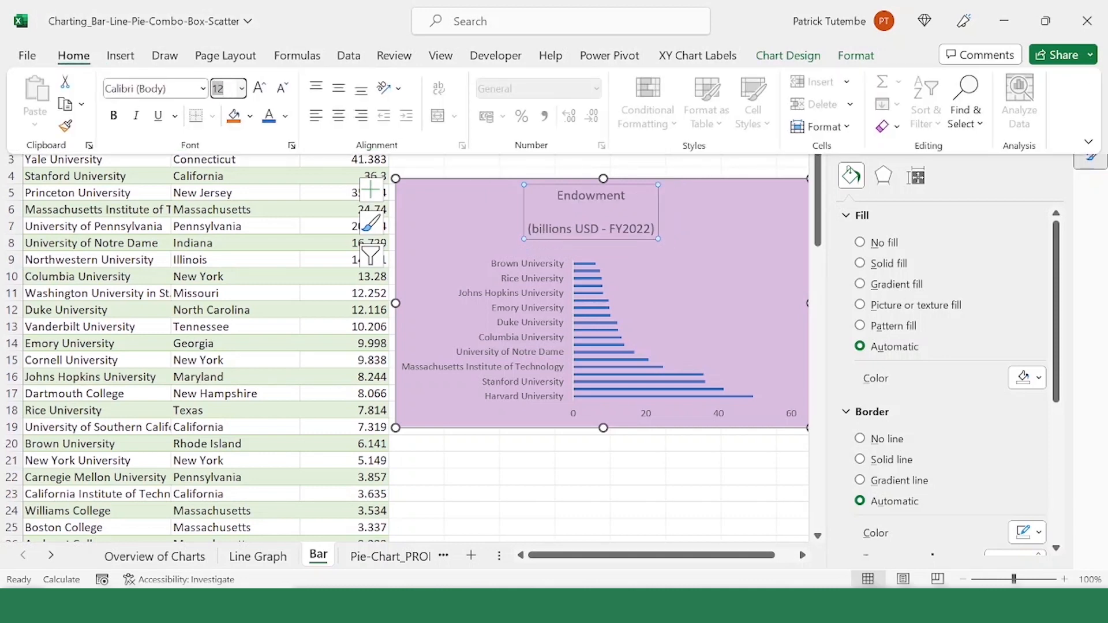
Step: Widen the endowment bar chart's plot area slightly within the chart area
{"action": "left_click", "coordinate": [563, 312]}
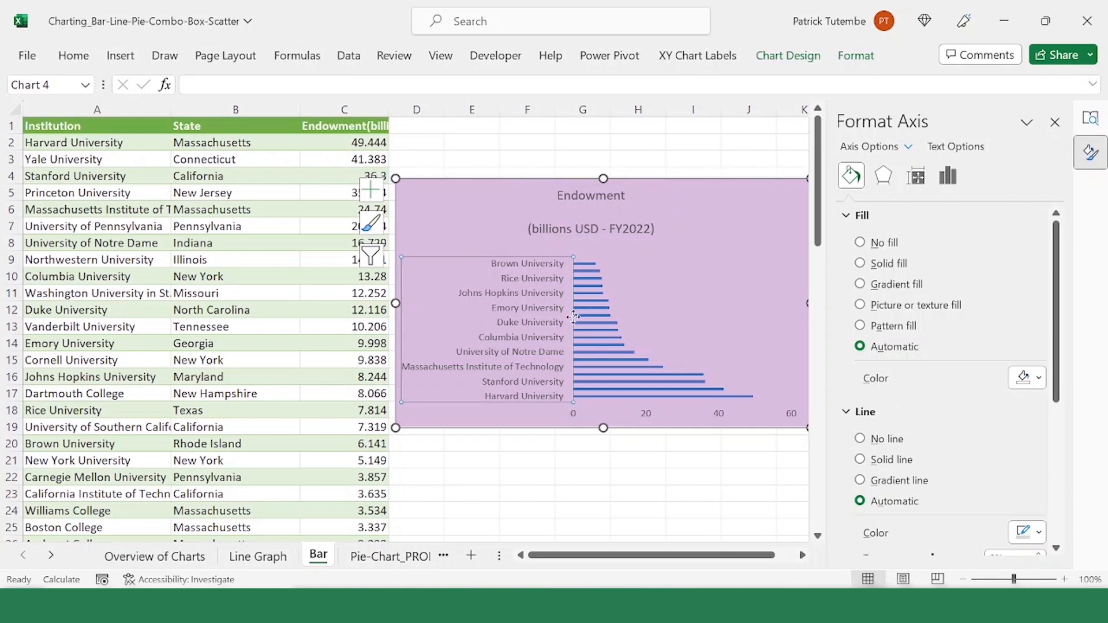
{"action": "left_click", "coordinate": [552, 334]}
{"action": "left_click_drag", "start_coordinate": [537, 334], "coordinate": [538, 335]}
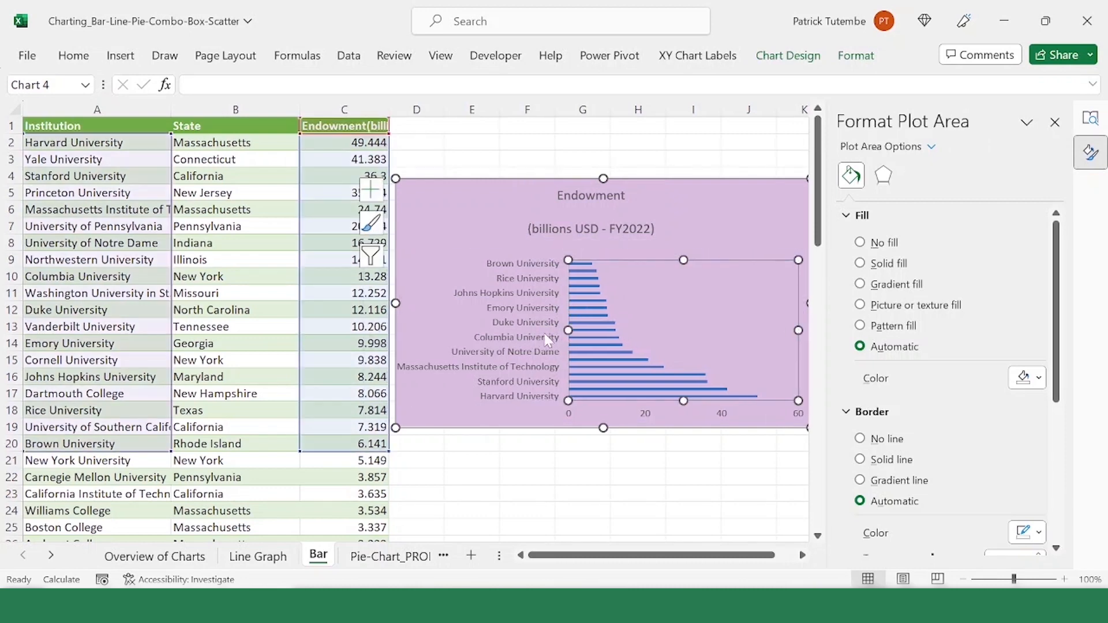
Step: Set the minimum bound of the chart's horizontal value axis to 3
{"action": "scroll", "coordinate": [560, 404], "scroll_direction": "right", "scroll_amount": 2}
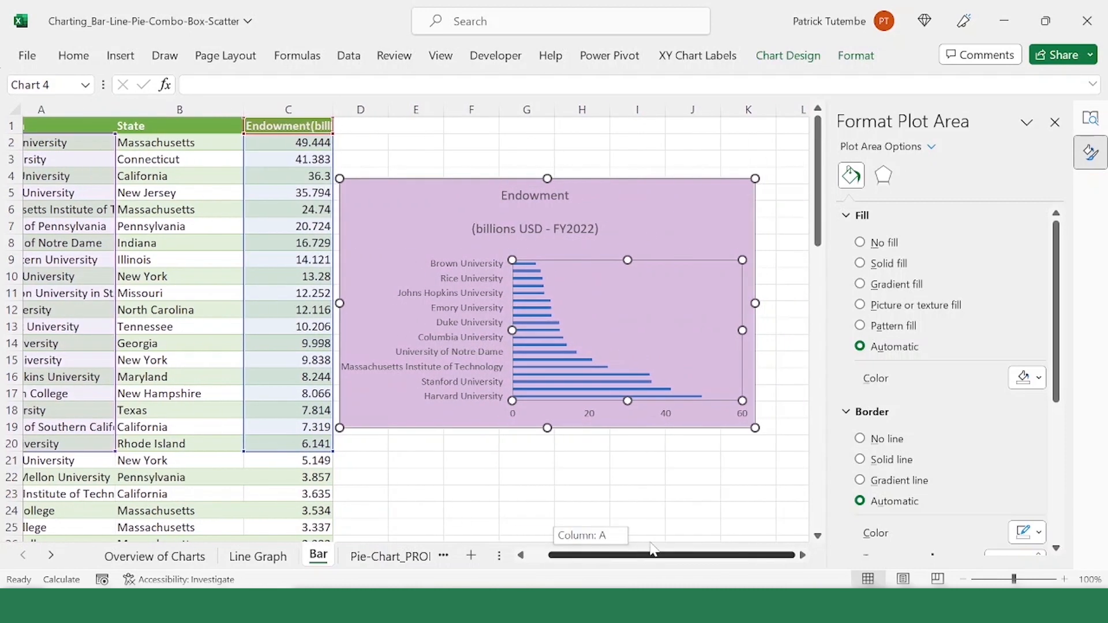
{"action": "left_click", "coordinate": [597, 416]}
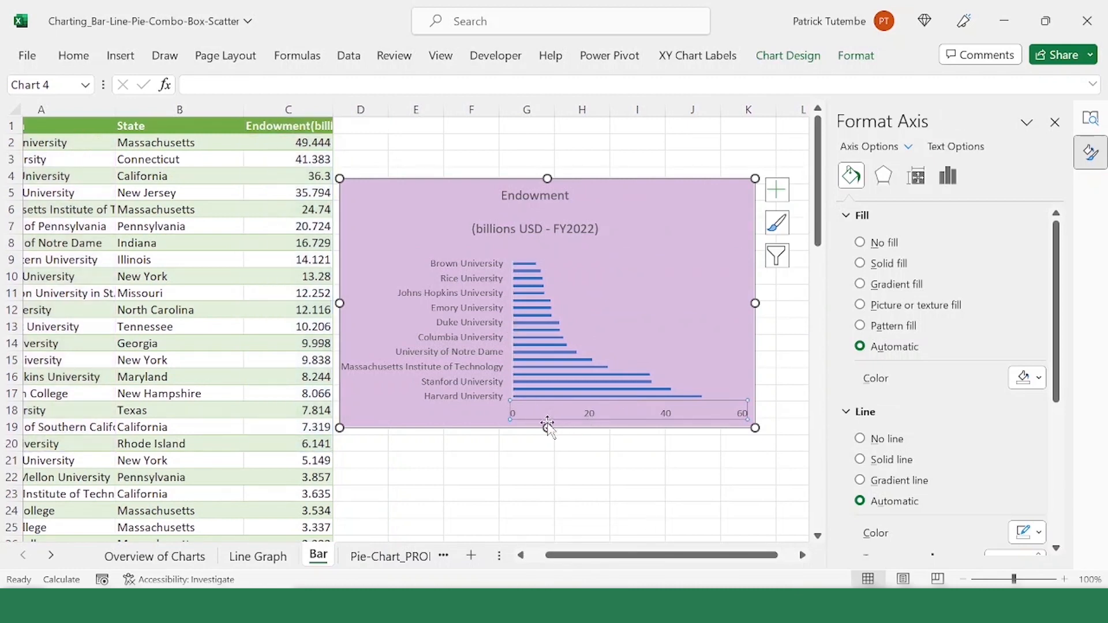
{"action": "left_click", "coordinate": [624, 415]}
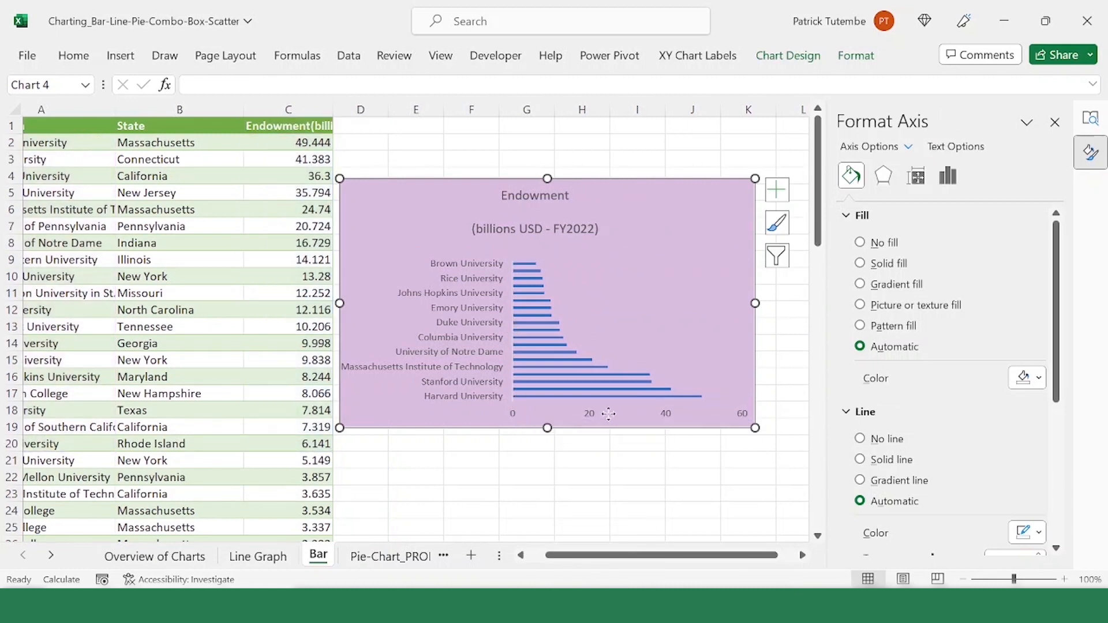
{"action": "mouse_move", "coordinate": [675, 399]}
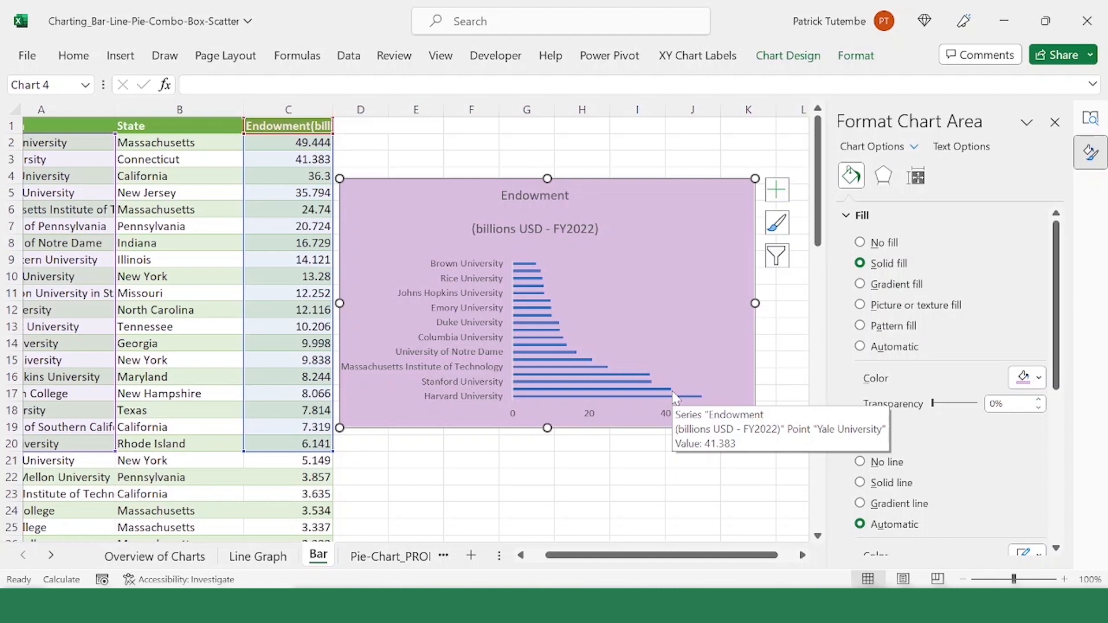
{"action": "left_click", "coordinate": [588, 421]}
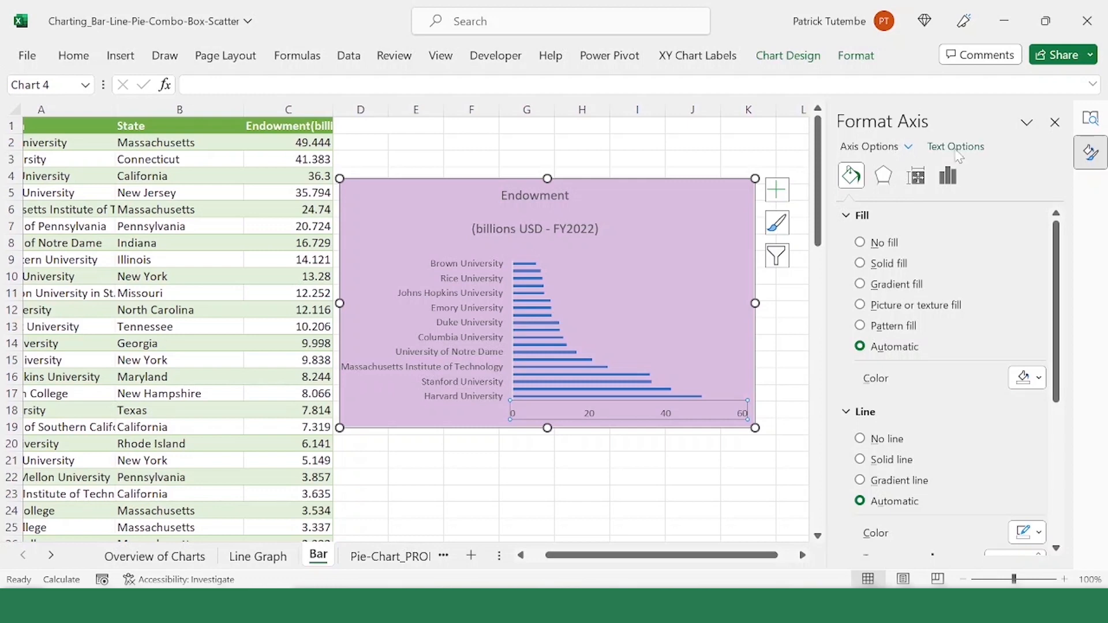
{"action": "left_click", "coordinate": [948, 175]}
{"action": "left_click", "coordinate": [907, 217]}
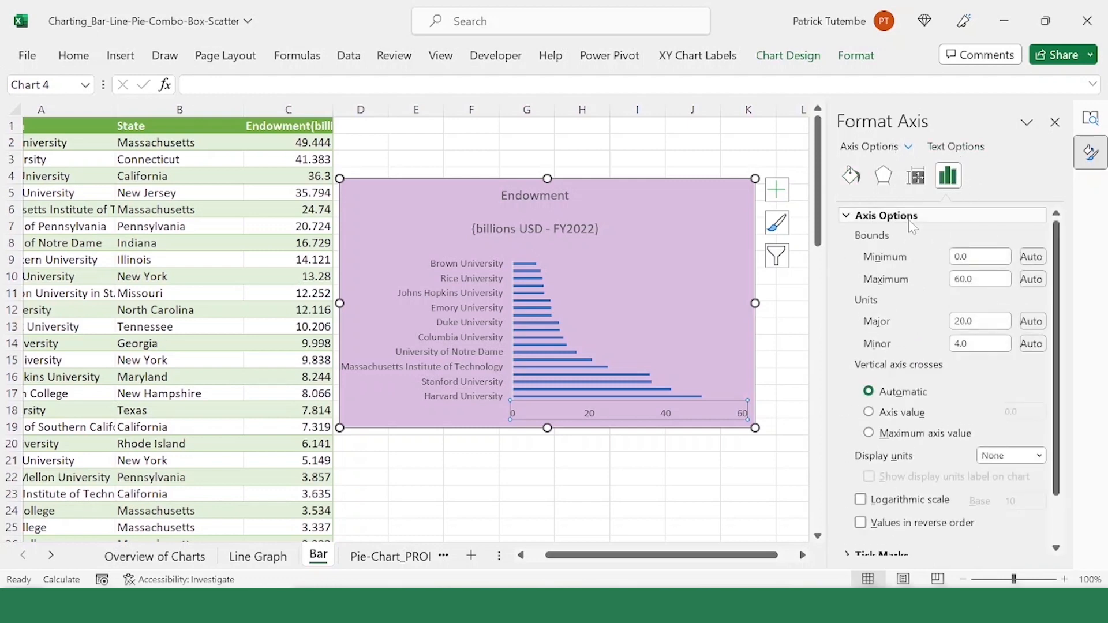
{"action": "left_click", "coordinate": [980, 256]}
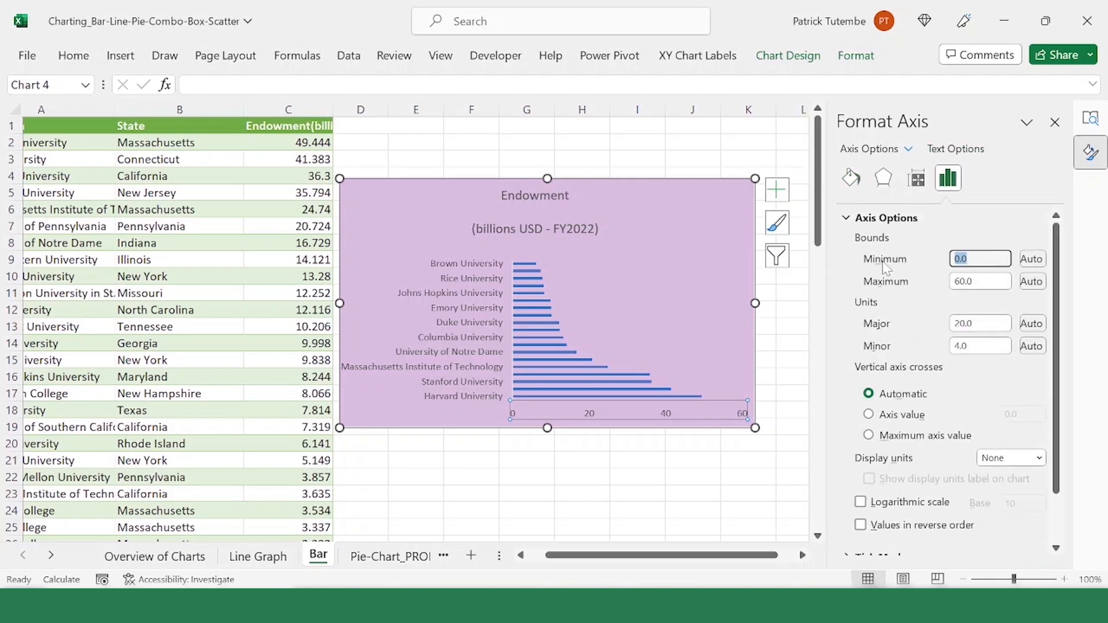
{"action": "type", "text": "3"}
{"action": "key", "text": "Return"}
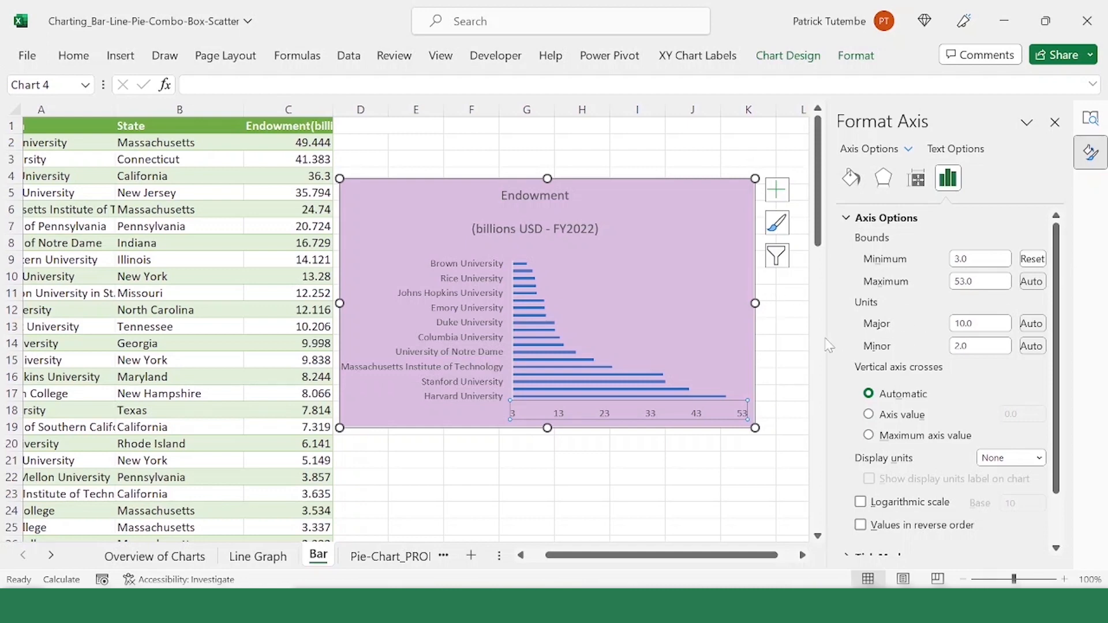
Step: Change the number category of the horizontal value axis to Number
{"action": "left_click", "coordinate": [582, 414]}
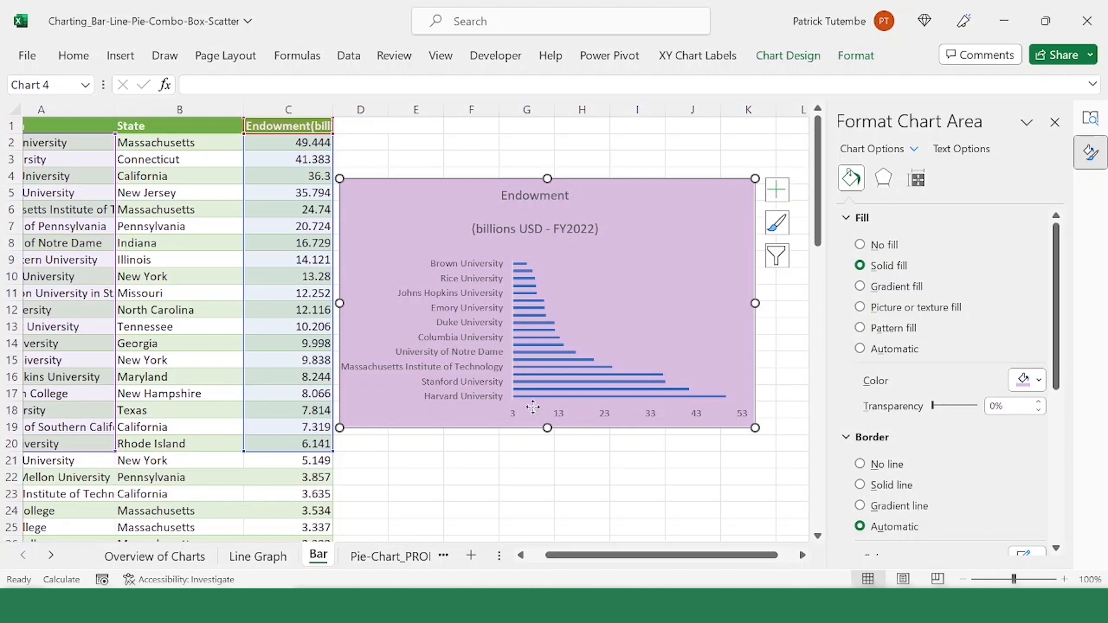
{"action": "left_click", "coordinate": [735, 413]}
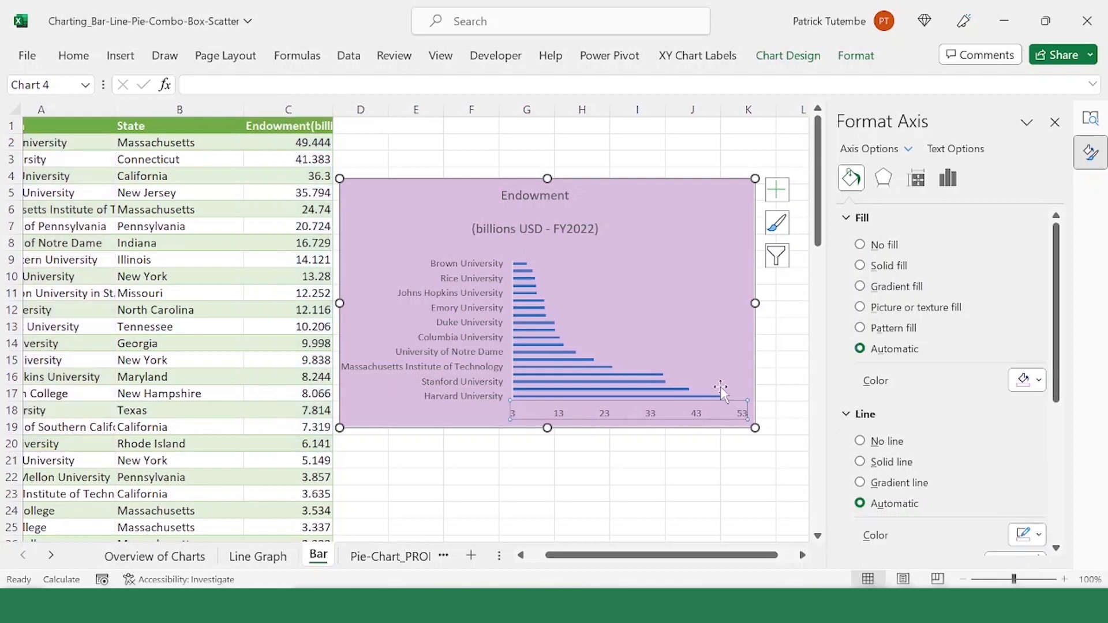
{"action": "left_click", "coordinate": [635, 445]}
{"action": "left_click", "coordinate": [650, 412]}
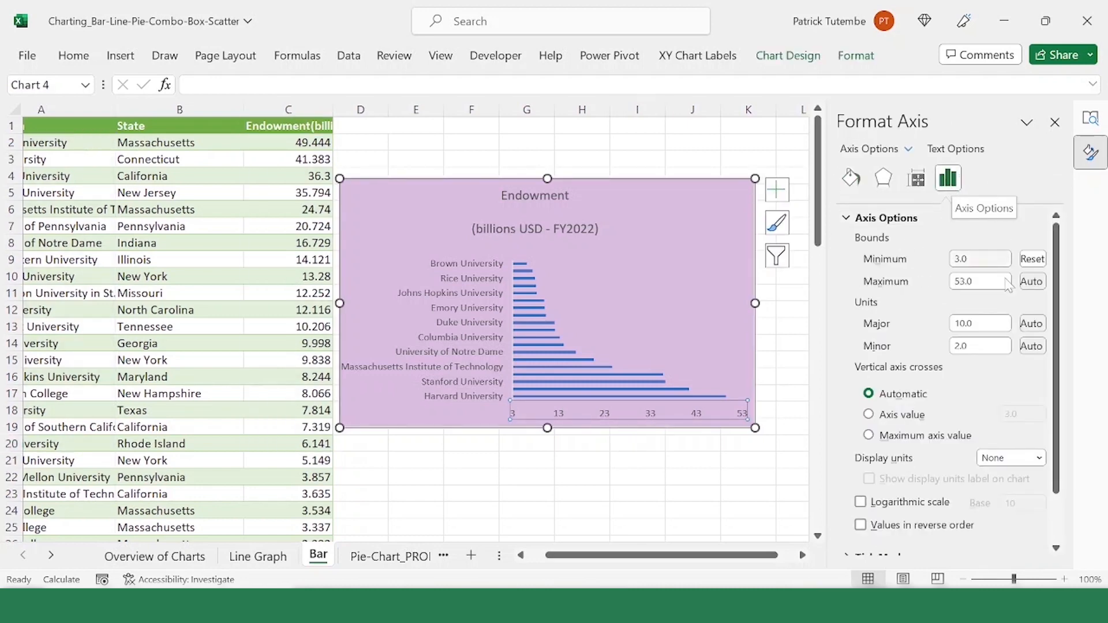
{"action": "scroll", "coordinate": [998, 351], "scroll_direction": "down", "scroll_amount": 2}
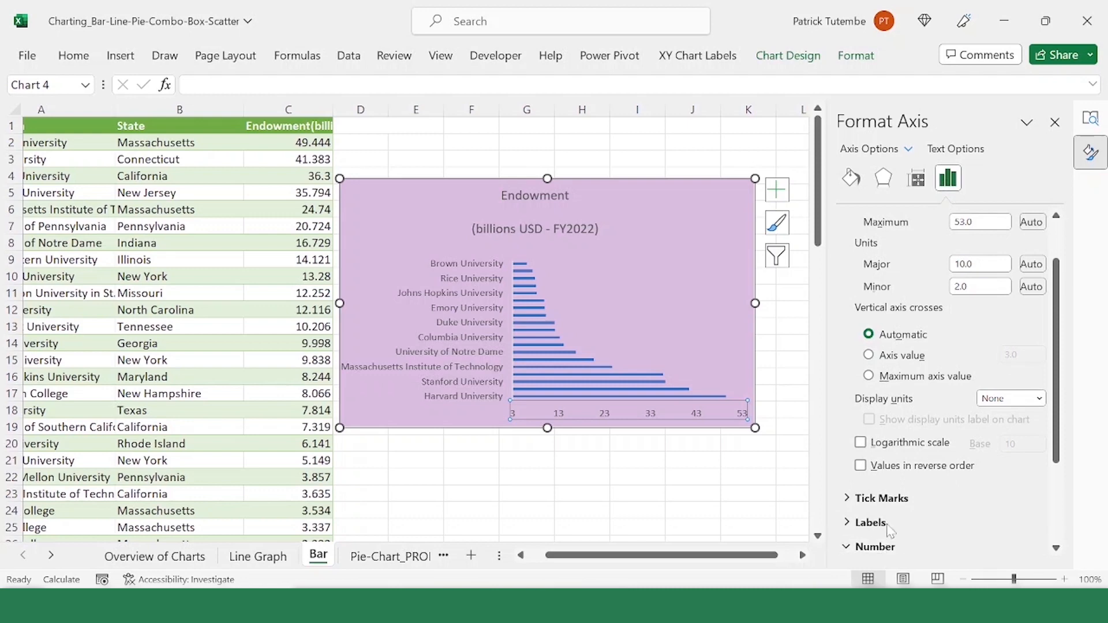
{"action": "left_click", "coordinate": [982, 546]}
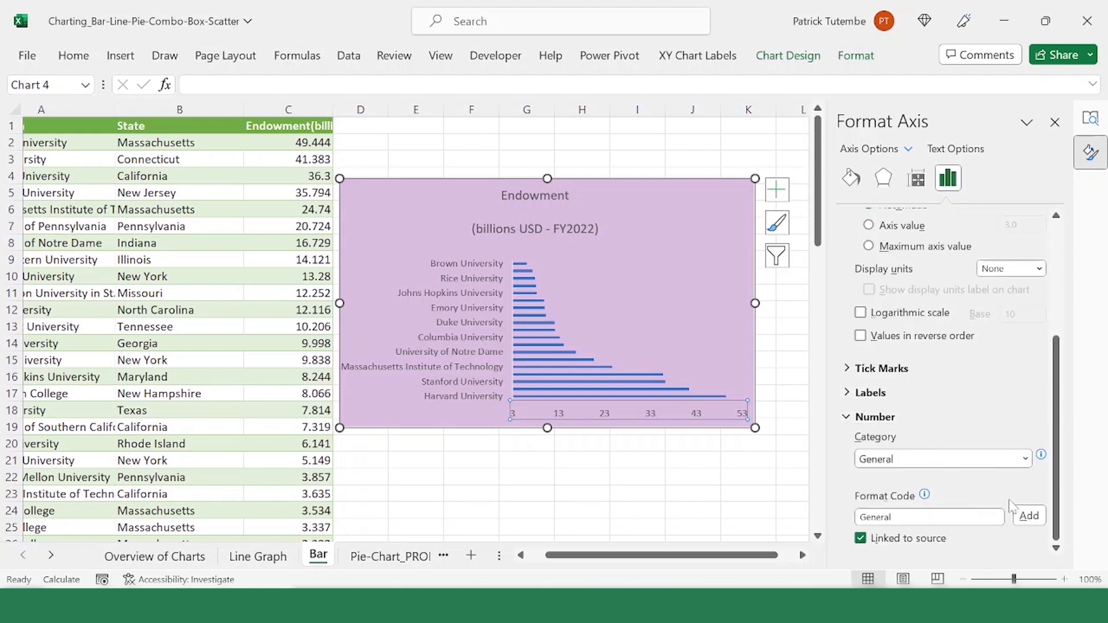
{"action": "left_click", "coordinate": [1023, 461]}
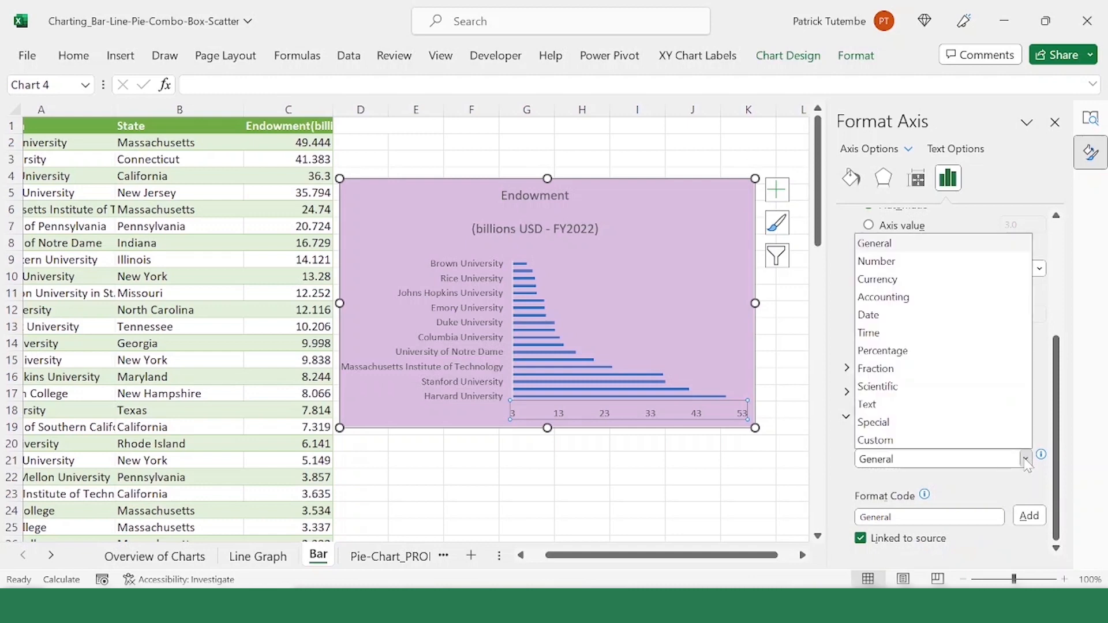
{"action": "left_click", "coordinate": [913, 267]}
Step: Format the horizontal axis values with 1 decimal place and the third negative-number style, and make the labels bold
{"action": "scroll", "coordinate": [965, 392], "scroll_direction": "down", "scroll_amount": 1}
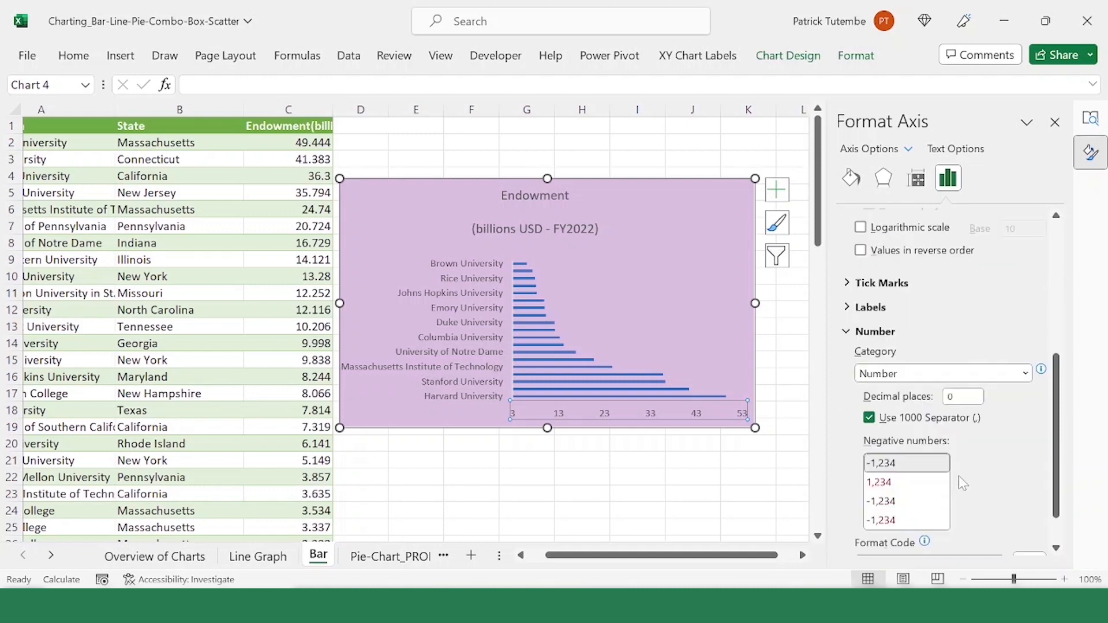
{"action": "left_click", "coordinate": [963, 397]}
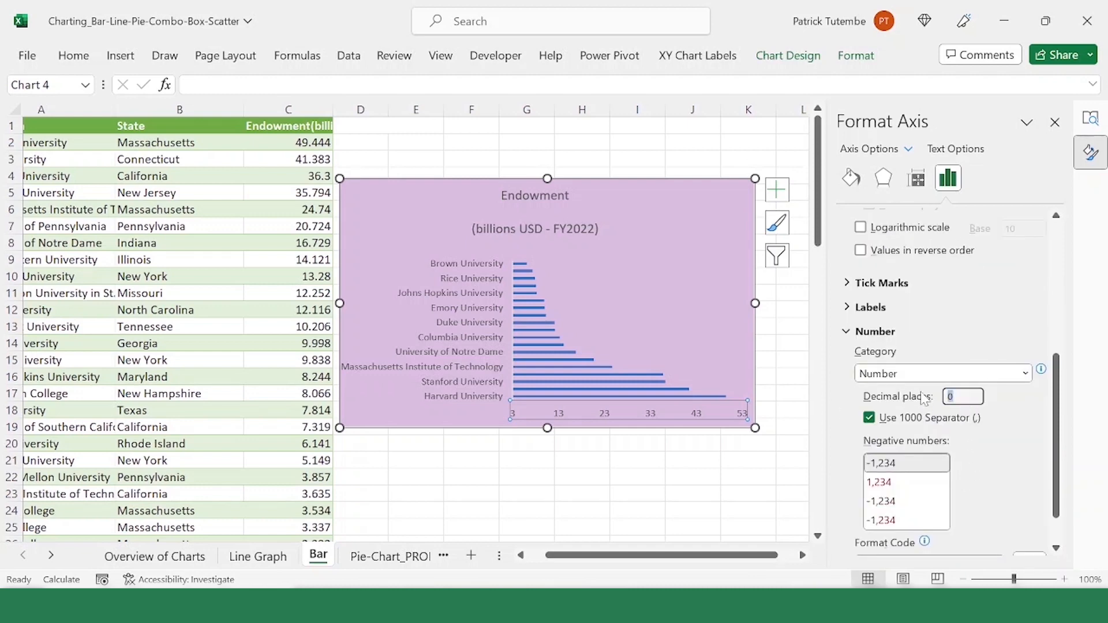
{"action": "type", "text": "1"}
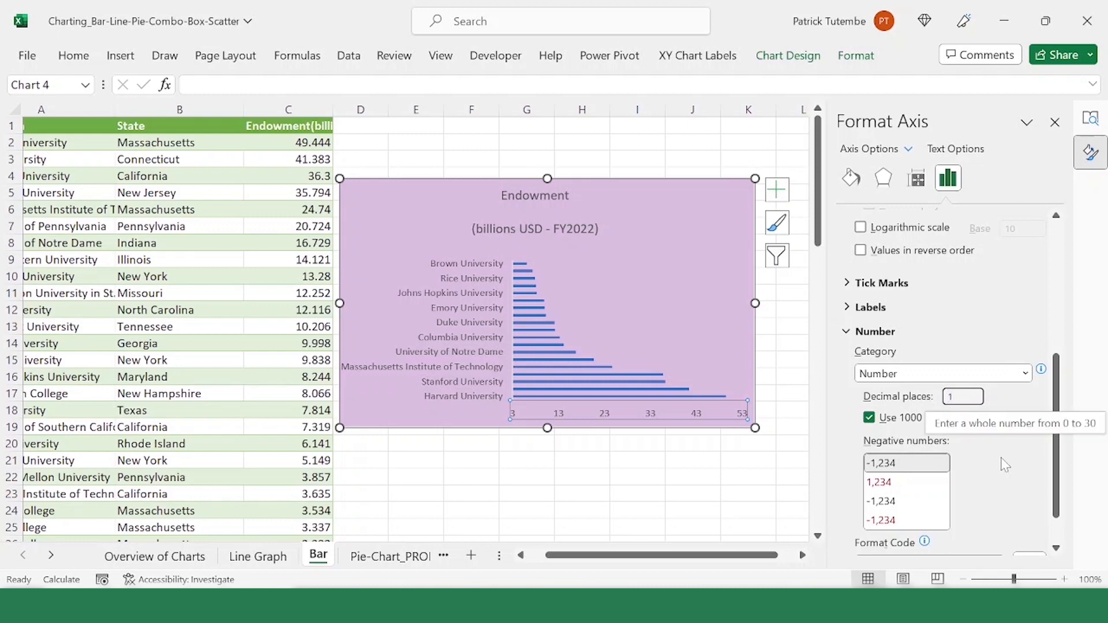
{"action": "left_click", "coordinate": [908, 500]}
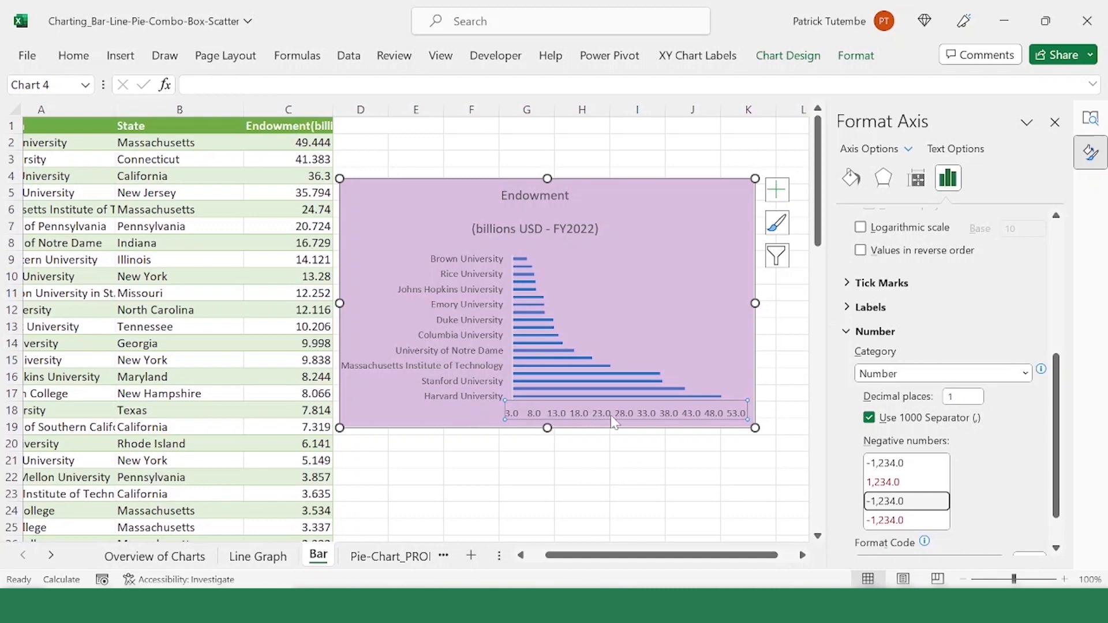
{"action": "left_click", "coordinate": [94, 56]}
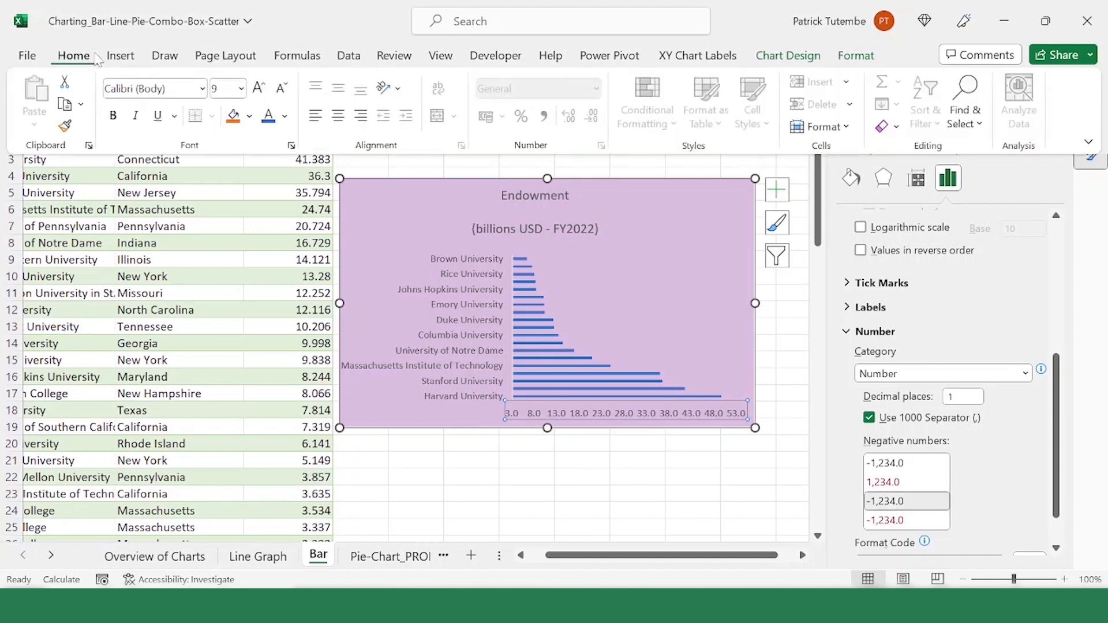
{"action": "left_click", "coordinate": [113, 116]}
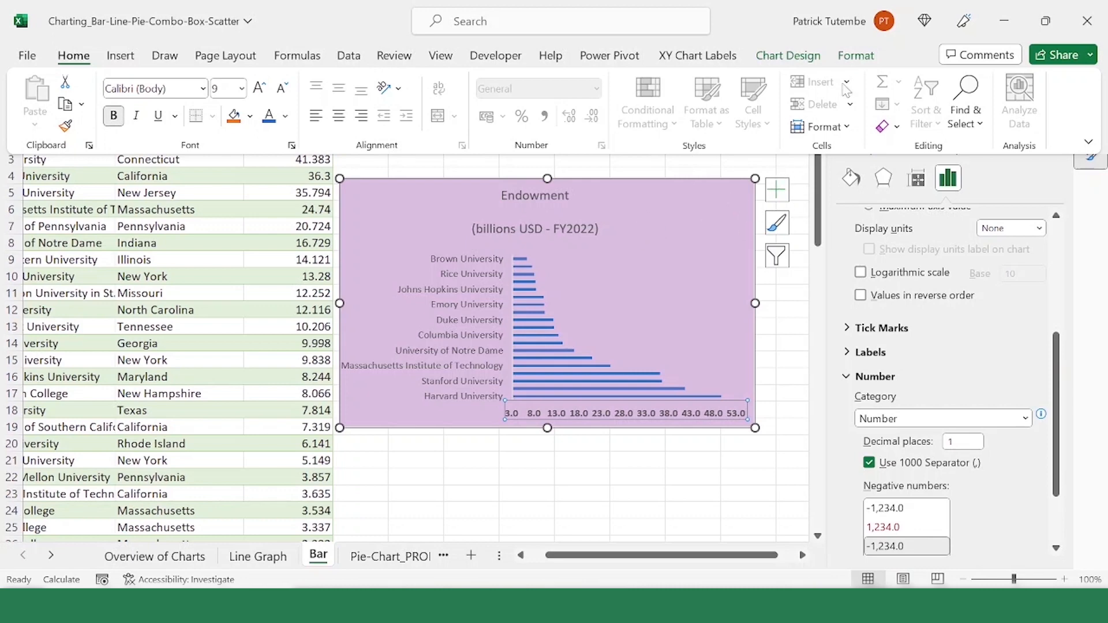
Step: Try a primary vertical axis title on the bar chart and delete it
{"action": "left_click", "coordinate": [792, 56]}
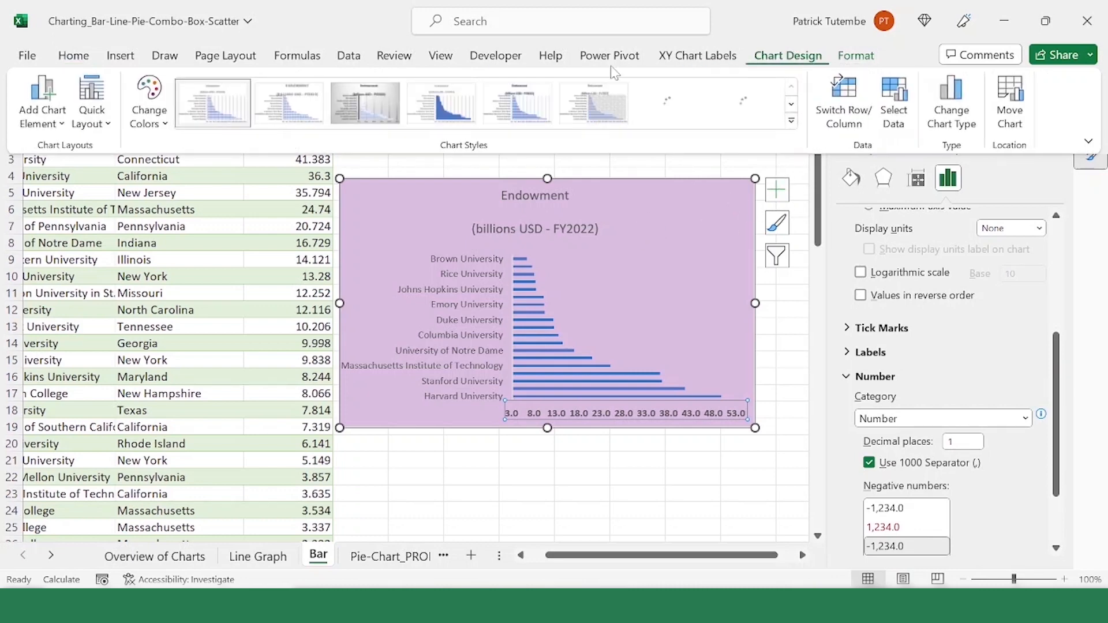
{"action": "left_click", "coordinate": [64, 124]}
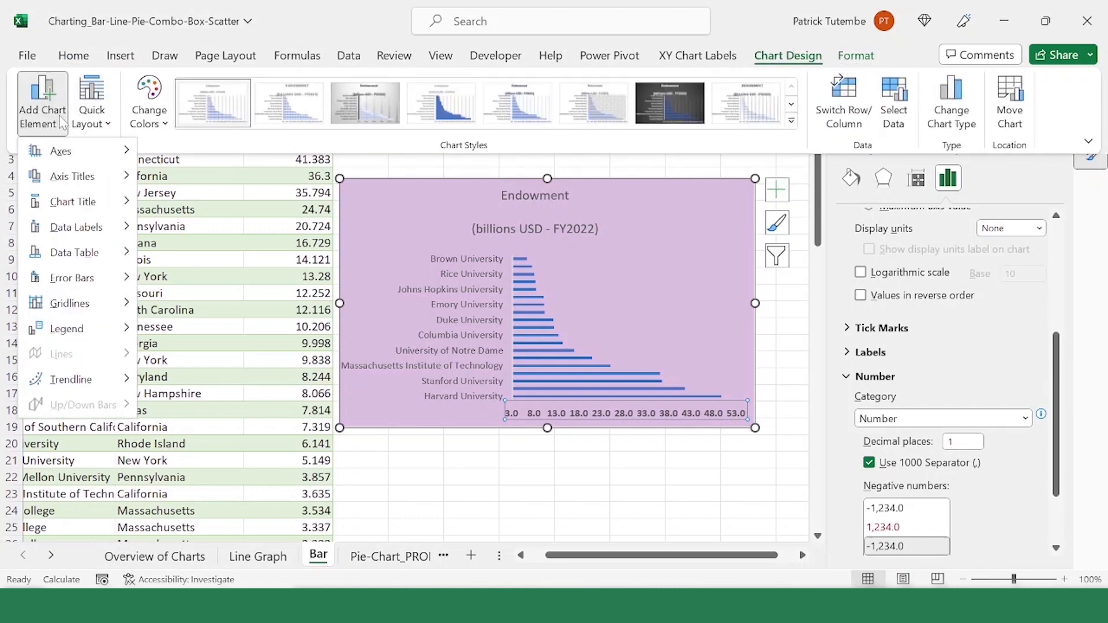
{"action": "mouse_move", "coordinate": [77, 182]}
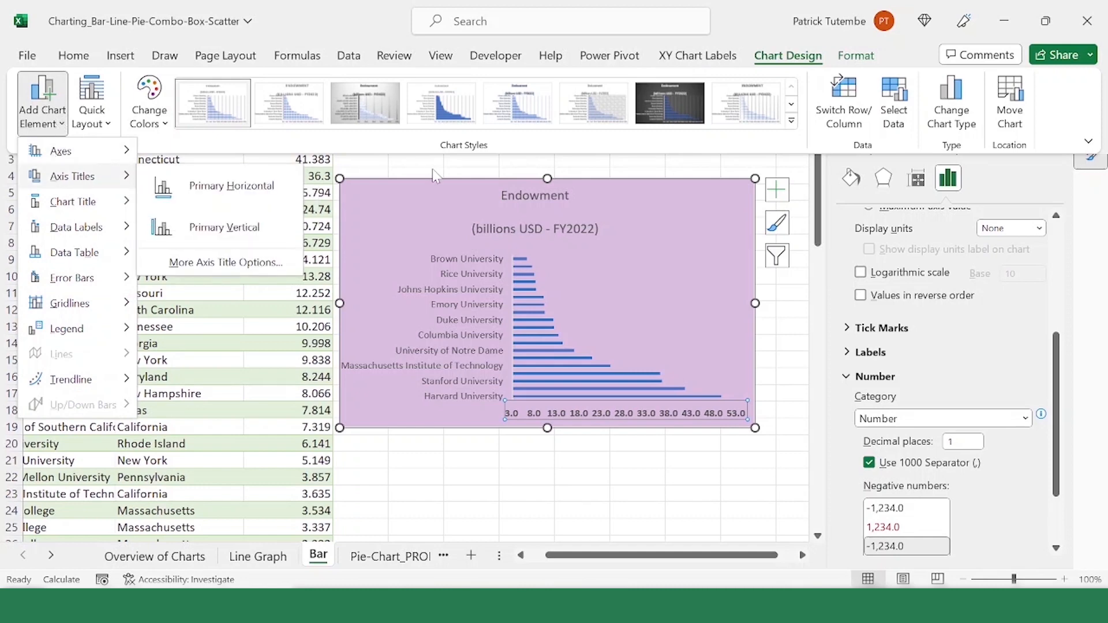
{"action": "left_click", "coordinate": [273, 227]}
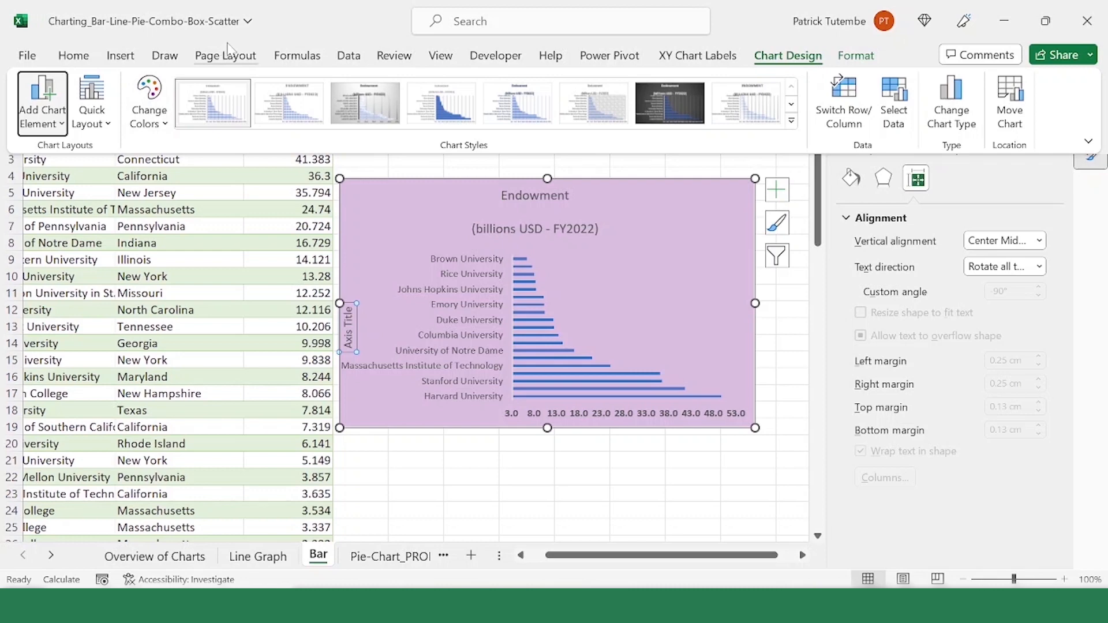
{"action": "left_click", "coordinate": [305, 42]}
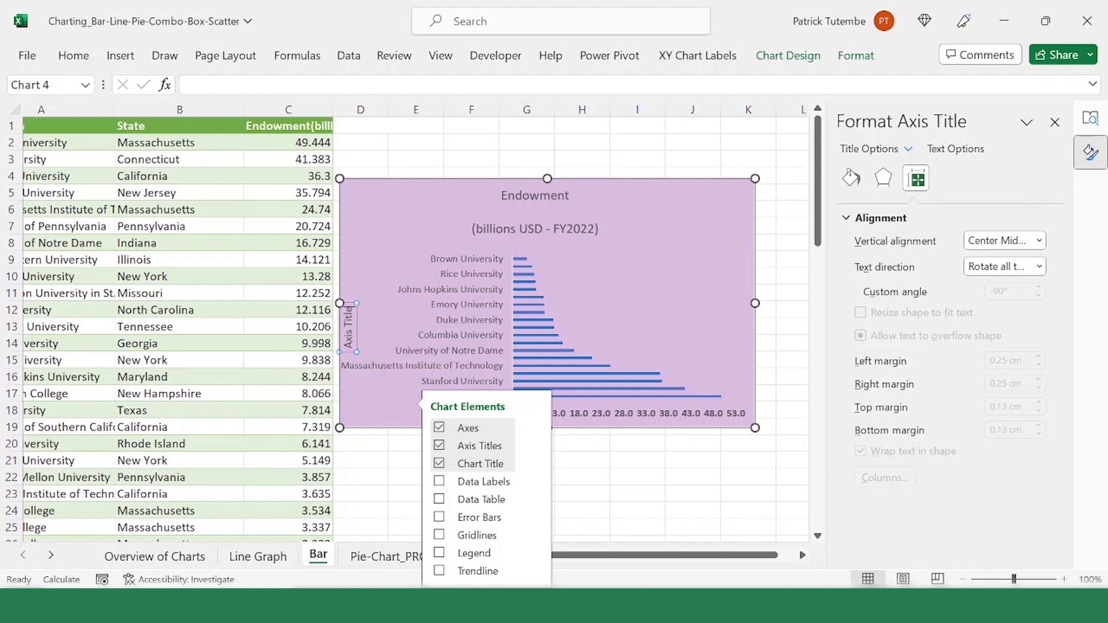
{"action": "key", "text": "Delete"}
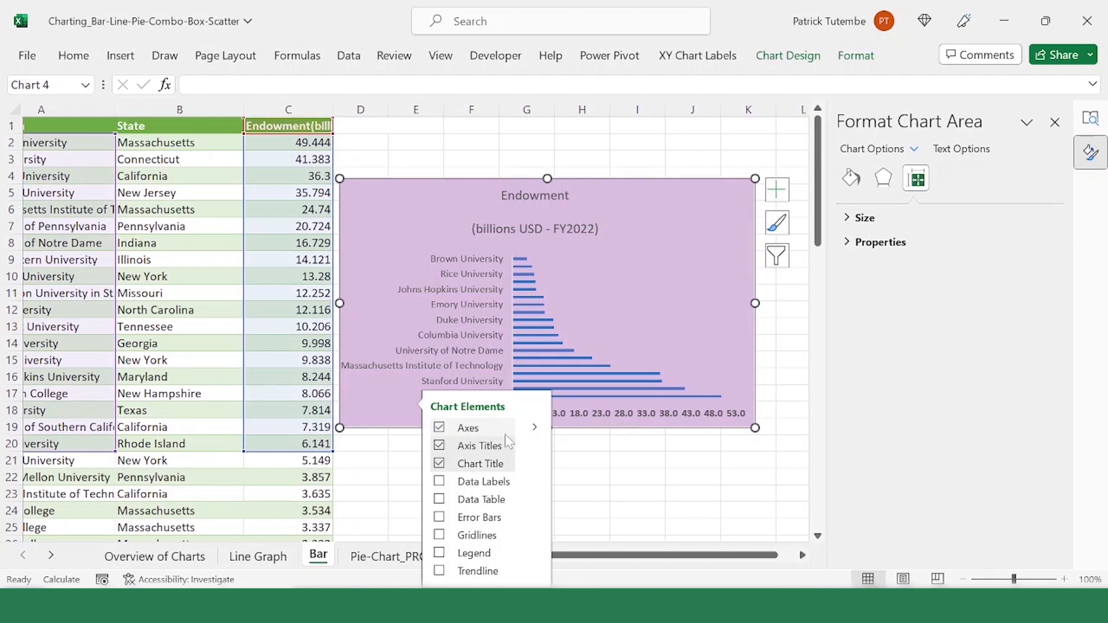
Step: Add a primary horizontal axis title reading "Endownment Fund (US$ Bill)"
{"action": "left_click", "coordinate": [536, 446]}
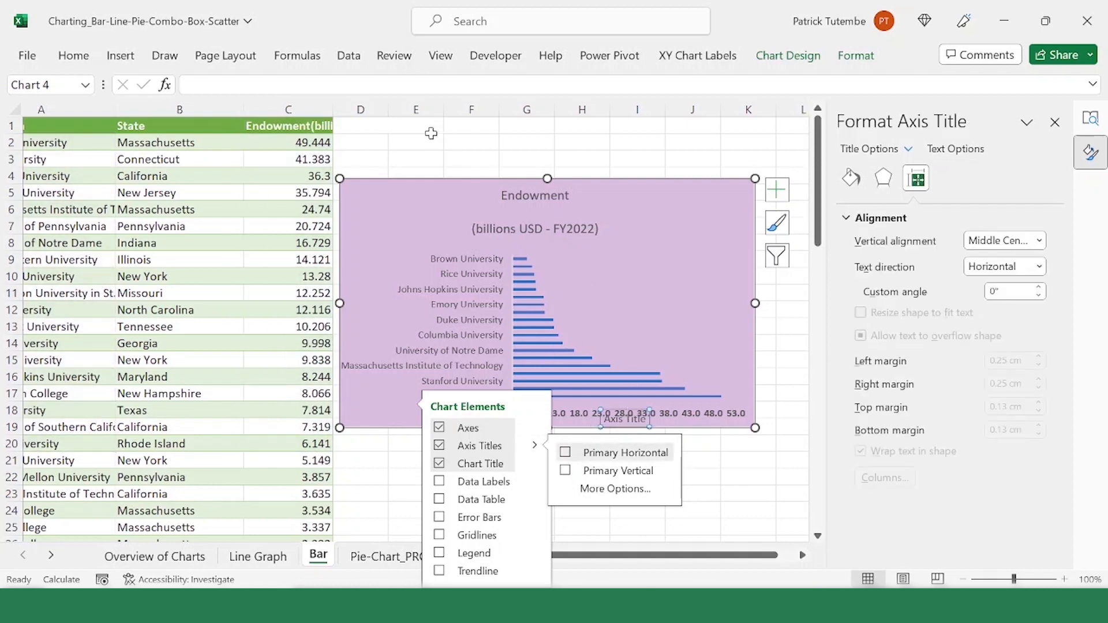
{"action": "left_click", "coordinate": [189, 84]}
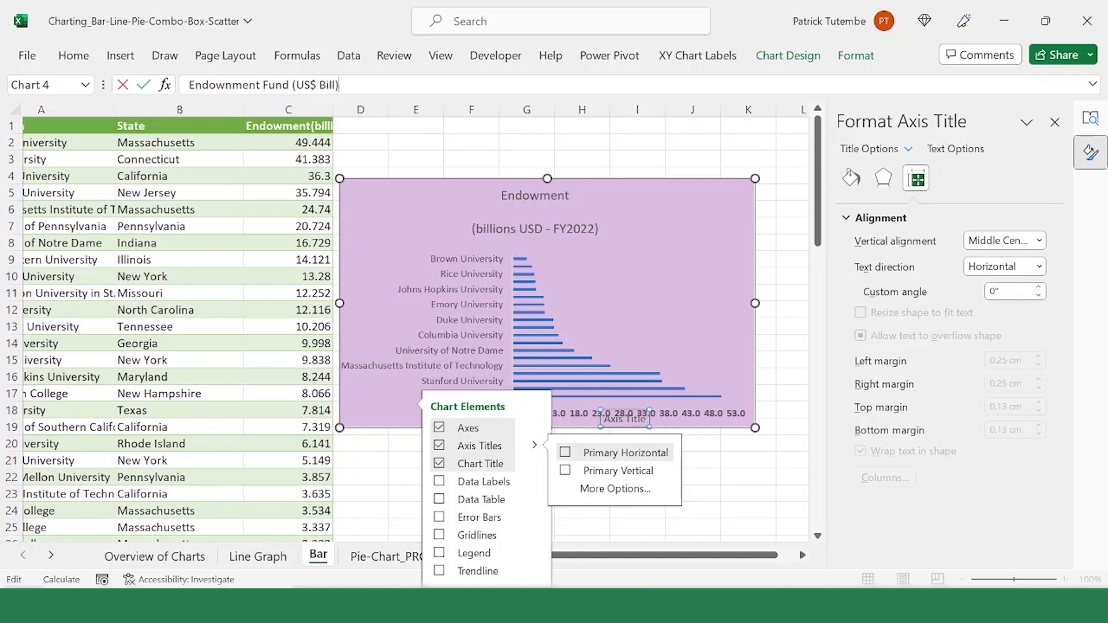
{"action": "key", "text": "Return"}
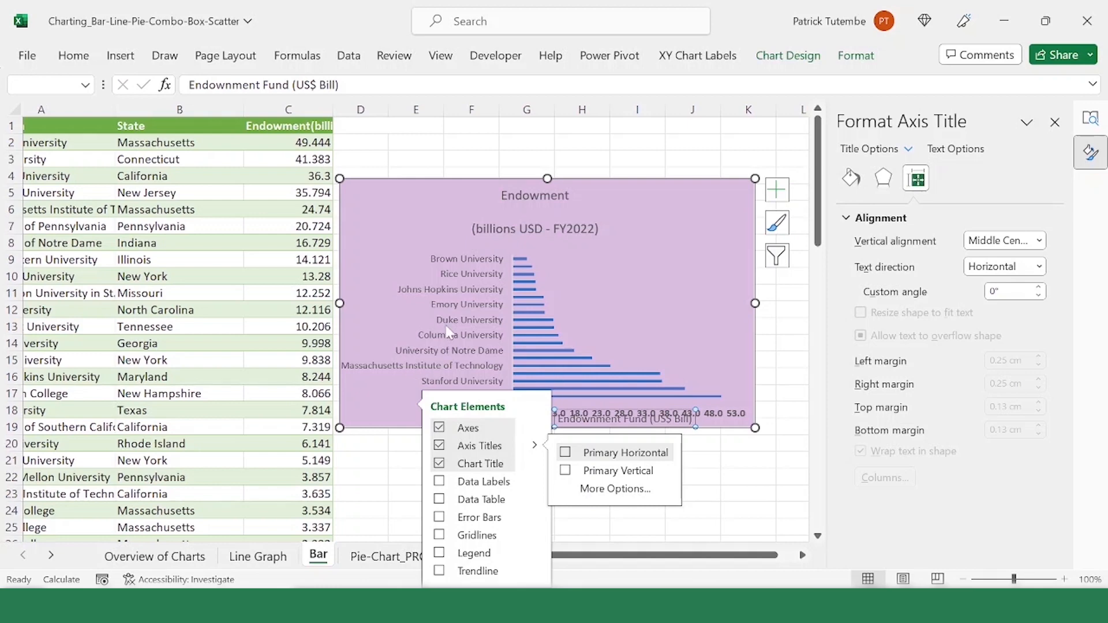
Step: Move the chart up to start around row 2 and extend its plot area upward to just below the chart title
{"action": "left_click_drag", "start_coordinate": [625, 424], "coordinate": [653, 375]}
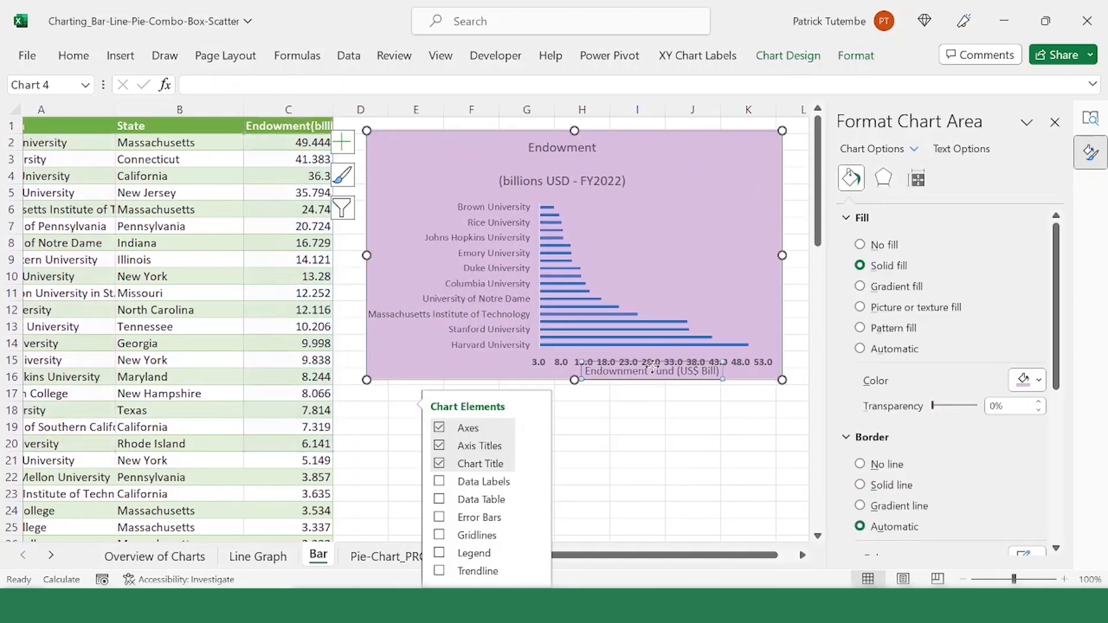
{"action": "left_click", "coordinate": [656, 345]}
{"action": "left_click", "coordinate": [738, 279]}
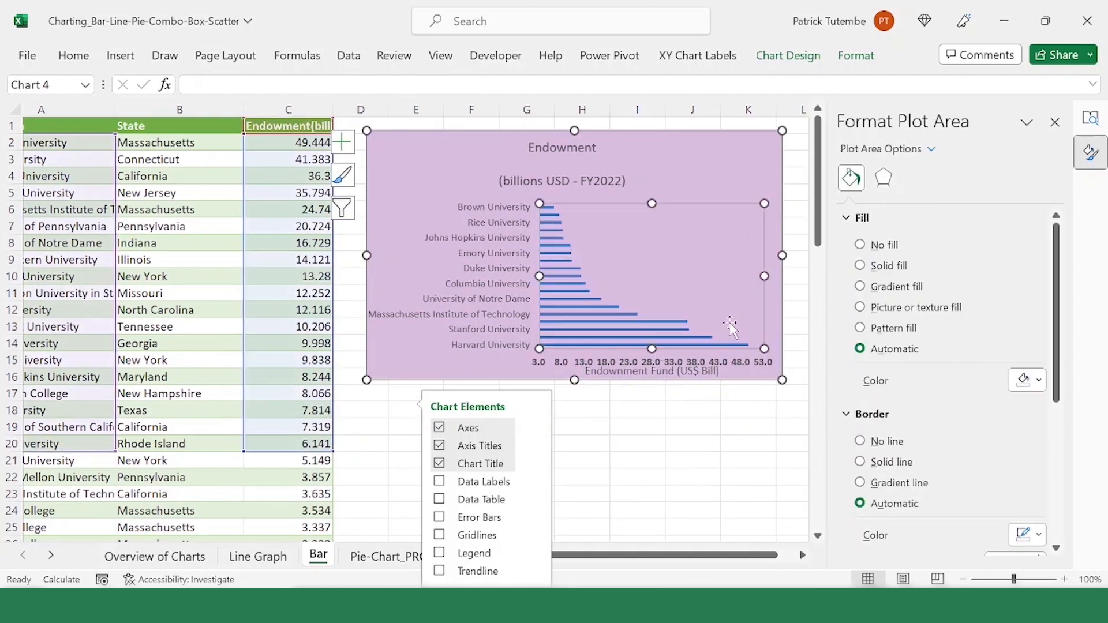
{"action": "mouse_move", "coordinate": [653, 202]}
{"action": "left_mouse_down"}
{"action": "mouse_move", "coordinate": [666, 187]}
{"action": "mouse_move", "coordinate": [654, 191]}
{"action": "left_mouse_up"}
Step: Shrink the bar chart's plot area from below so the horizontal axis labels clear the axis title
{"action": "left_click", "coordinate": [714, 364]}
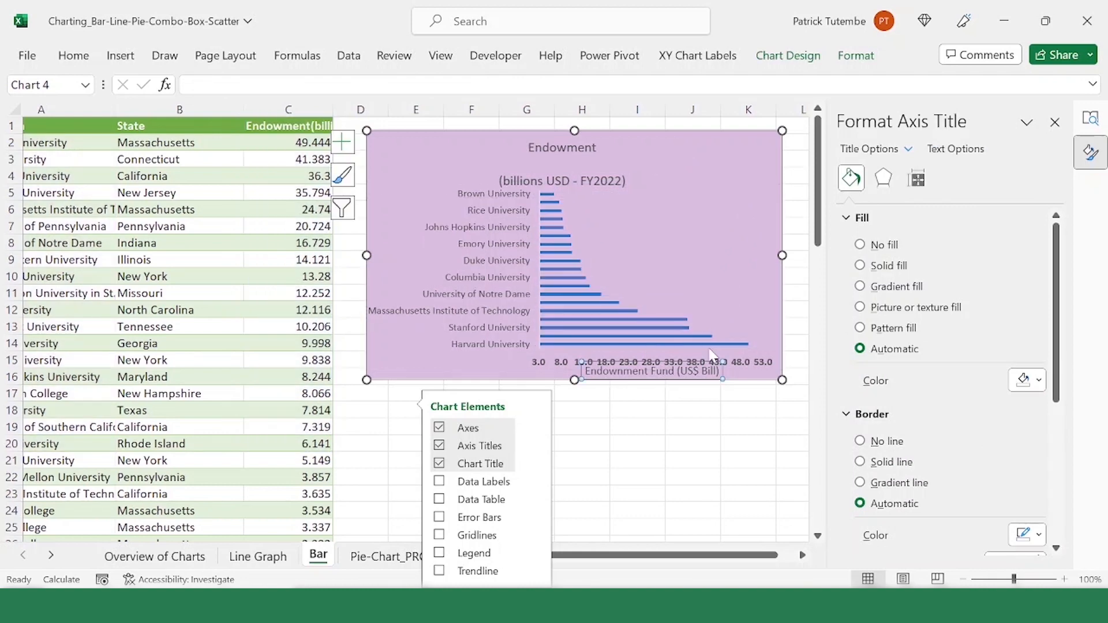
{"action": "left_click", "coordinate": [714, 357]}
{"action": "left_click", "coordinate": [727, 348]}
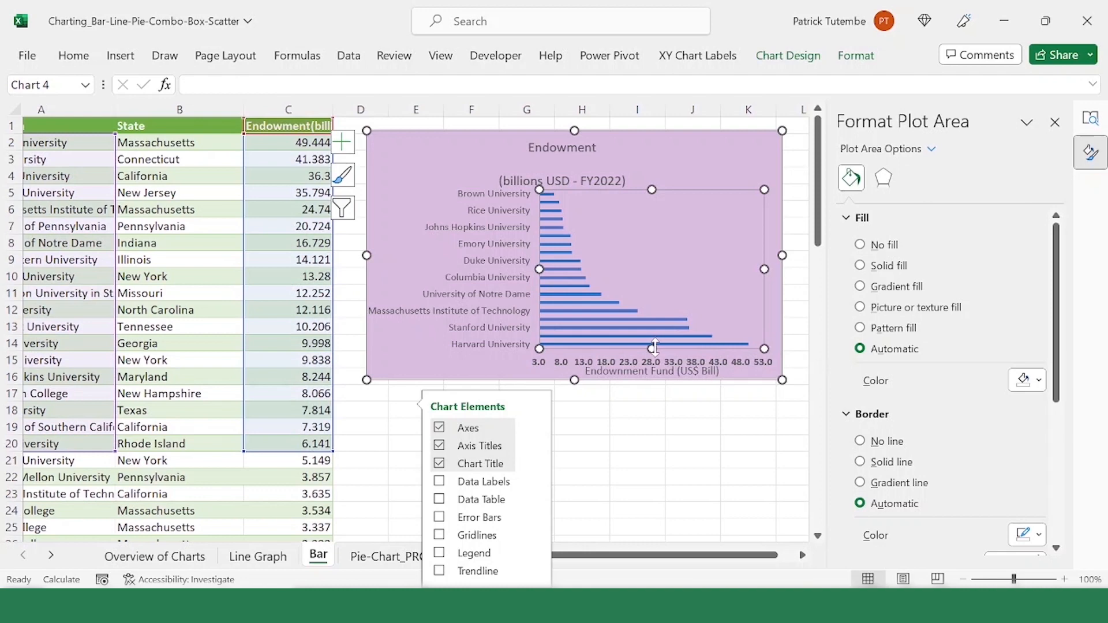
{"action": "left_click_drag", "start_coordinate": [655, 348], "coordinate": [656, 335]}
Step: Make the horizontal axis title "Endownment Fund (US$ Bill)" bold
{"action": "left_click", "coordinate": [687, 367]}
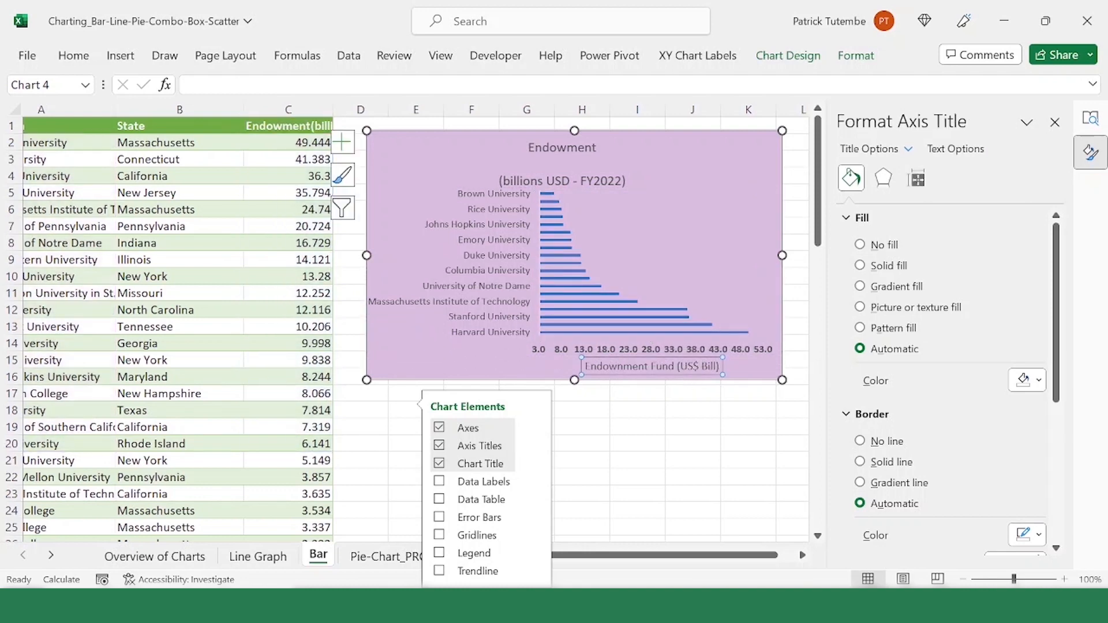
{"action": "left_click", "coordinate": [73, 55]}
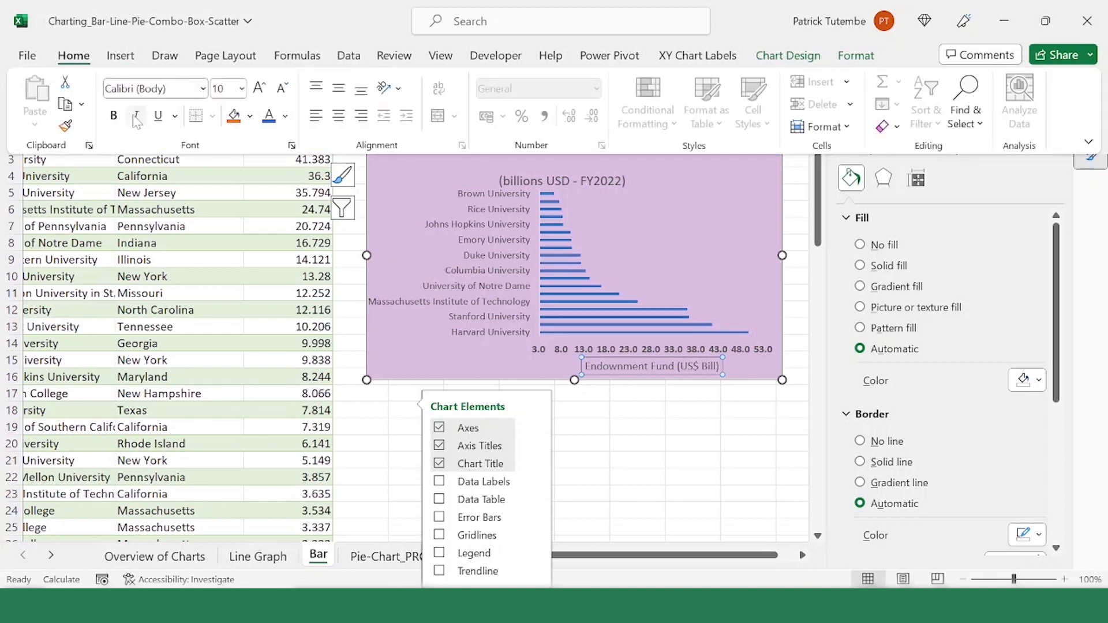
{"action": "left_click", "coordinate": [114, 115]}
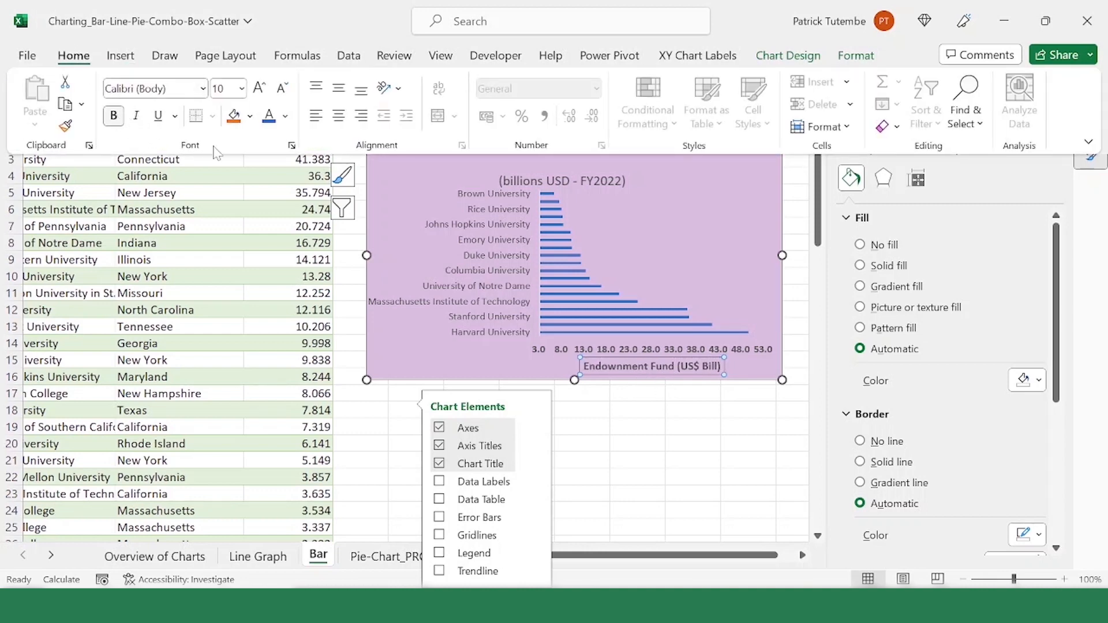
Step: Remove the bold formatting from the horizontal axis value labels and select the chart area
{"action": "left_click", "coordinate": [677, 358]}
{"action": "left_click", "coordinate": [660, 349]}
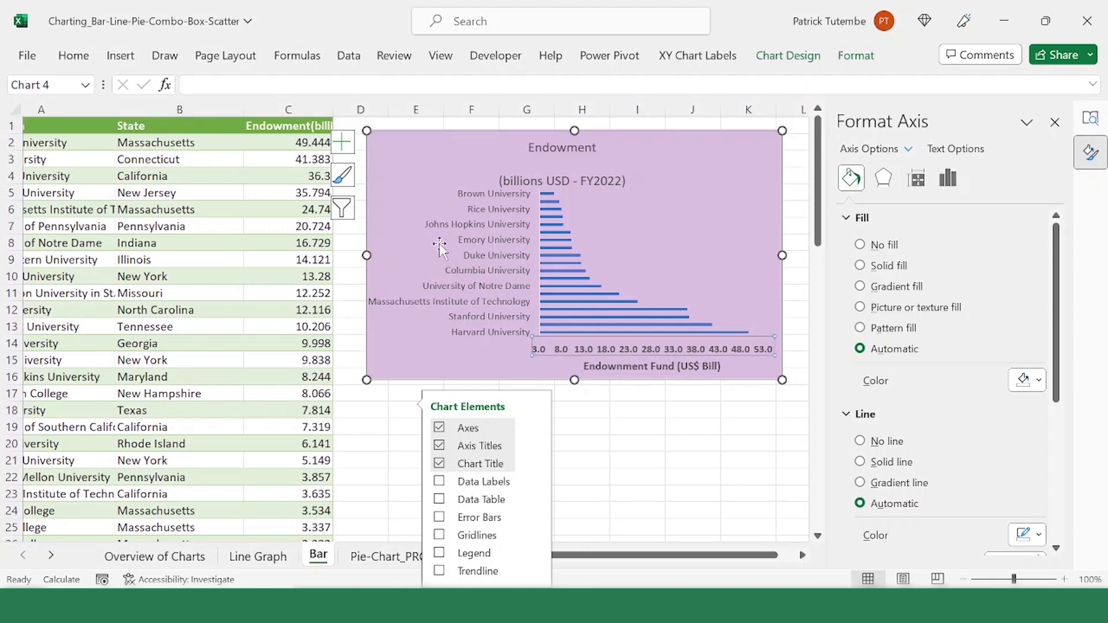
{"action": "left_click", "coordinate": [74, 57]}
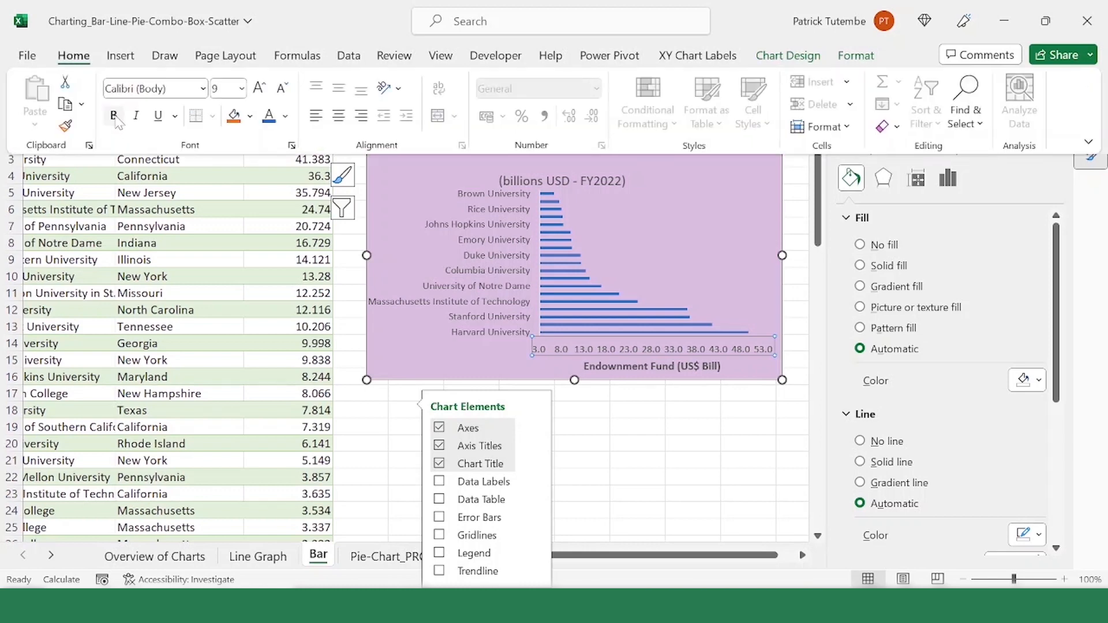
{"action": "left_click", "coordinate": [605, 181]}
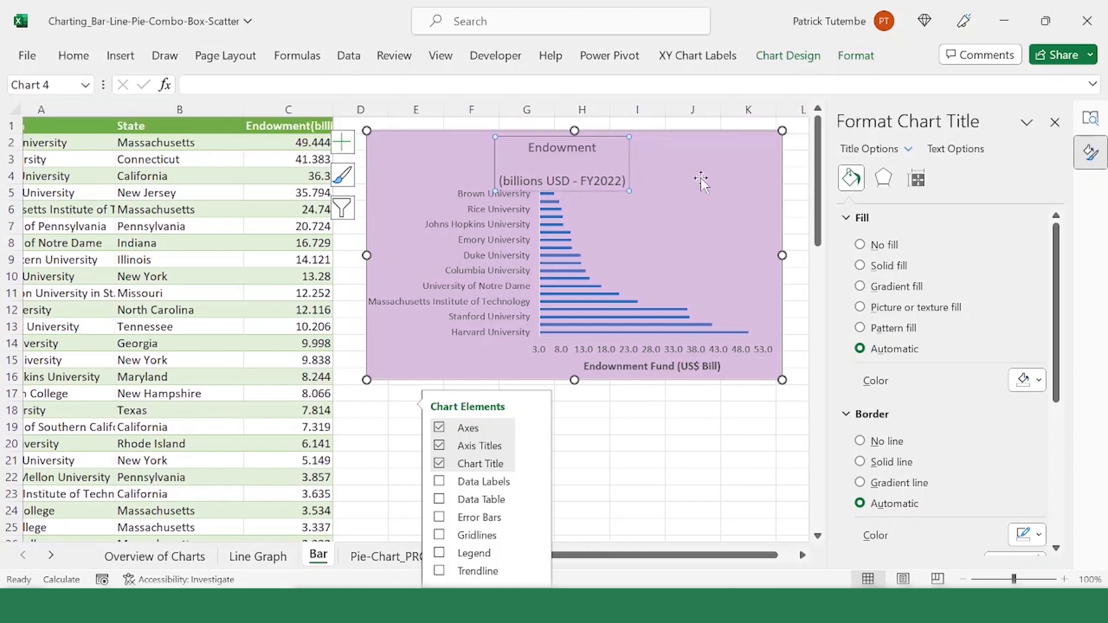
{"action": "left_click", "coordinate": [423, 153]}
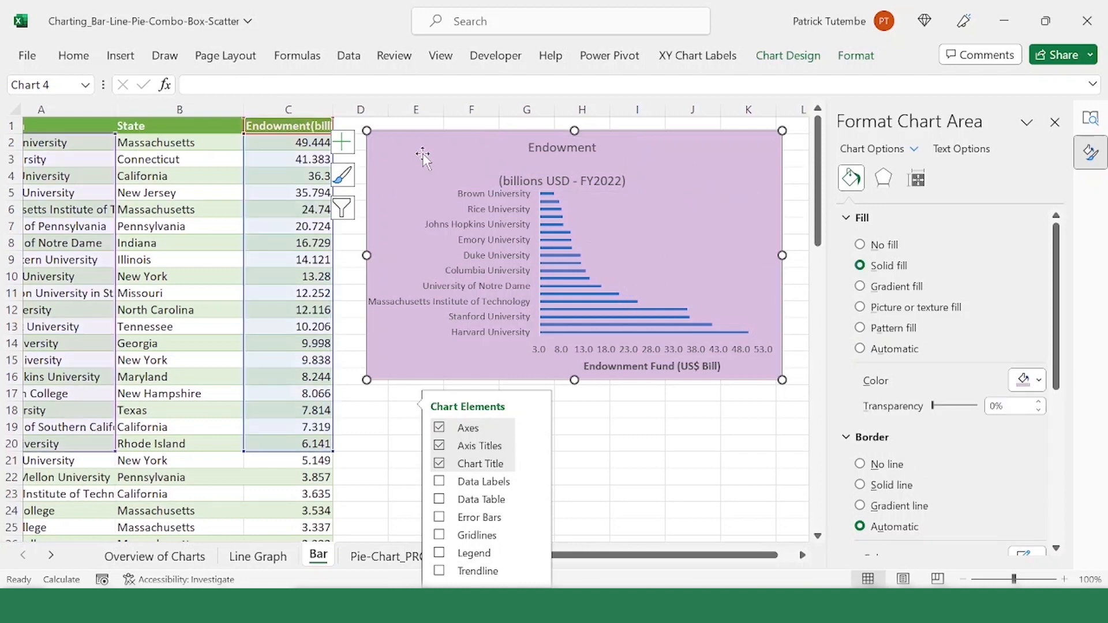